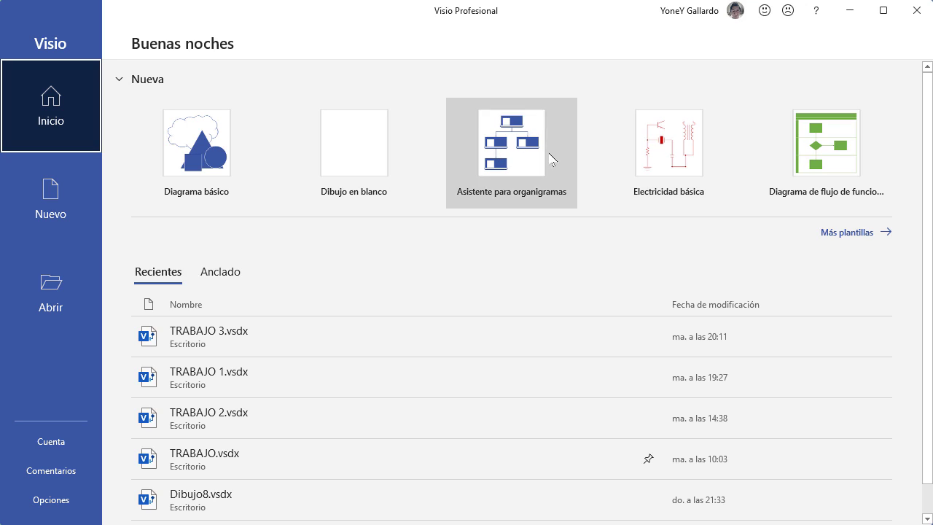
- Browse the additional drawing templates and examine the template categories
{"action": "left_click", "coordinate": [847, 233]}
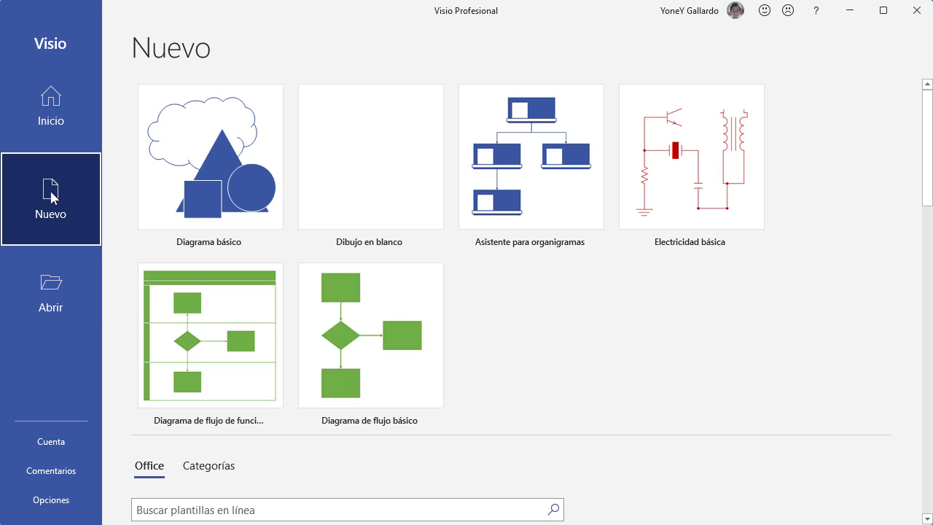
{"action": "scroll", "coordinate": [330, 292], "scroll_direction": "down", "scroll_amount": 3}
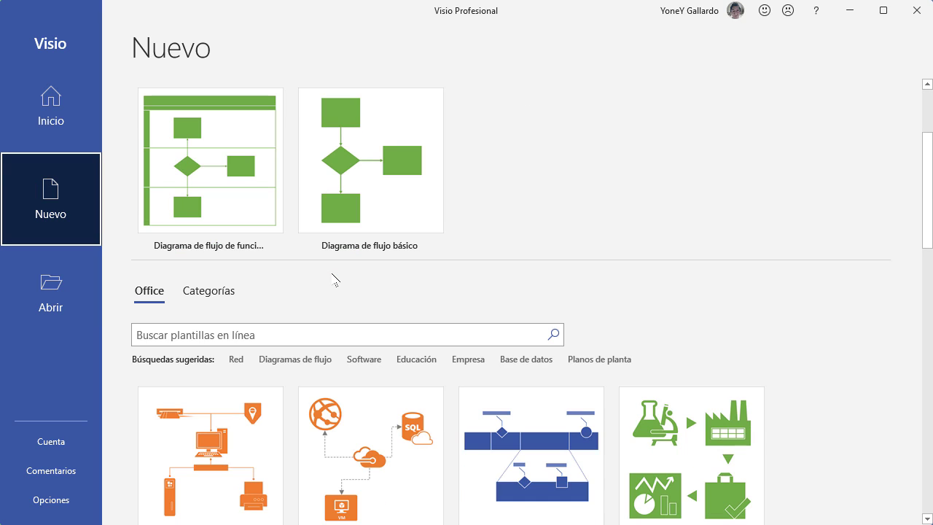
{"action": "left_click", "coordinate": [216, 292]}
{"action": "scroll", "coordinate": [286, 321], "scroll_direction": "down", "scroll_amount": 3}
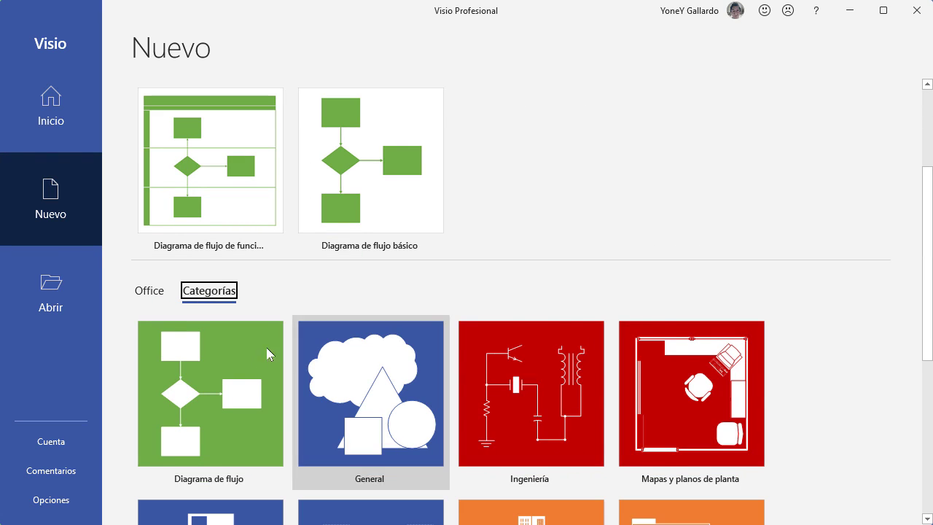
{"action": "scroll", "coordinate": [732, 355], "scroll_direction": "down", "scroll_amount": 3}
{"action": "scroll", "coordinate": [733, 356], "scroll_direction": "up", "scroll_amount": 2}
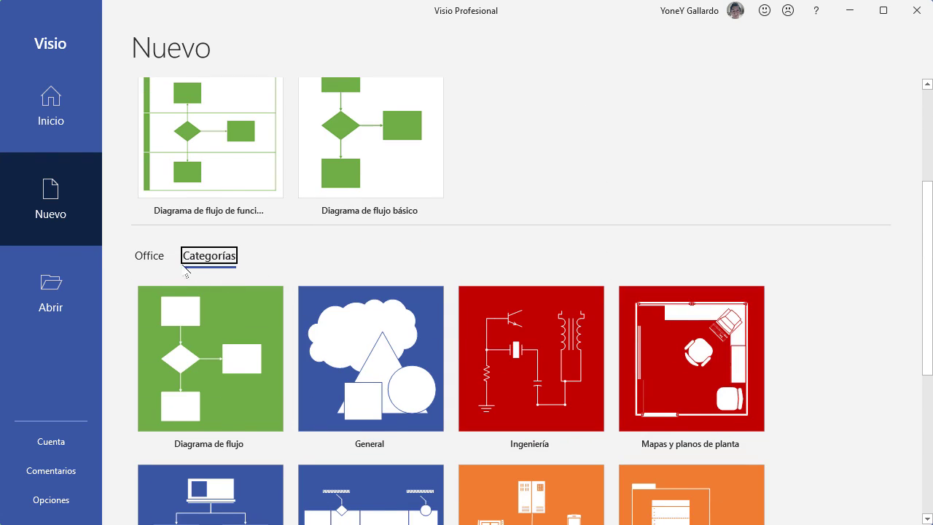
- Search the online Office templates for "arquitectura"
{"action": "left_click", "coordinate": [156, 259]}
{"action": "left_click", "coordinate": [243, 300]}
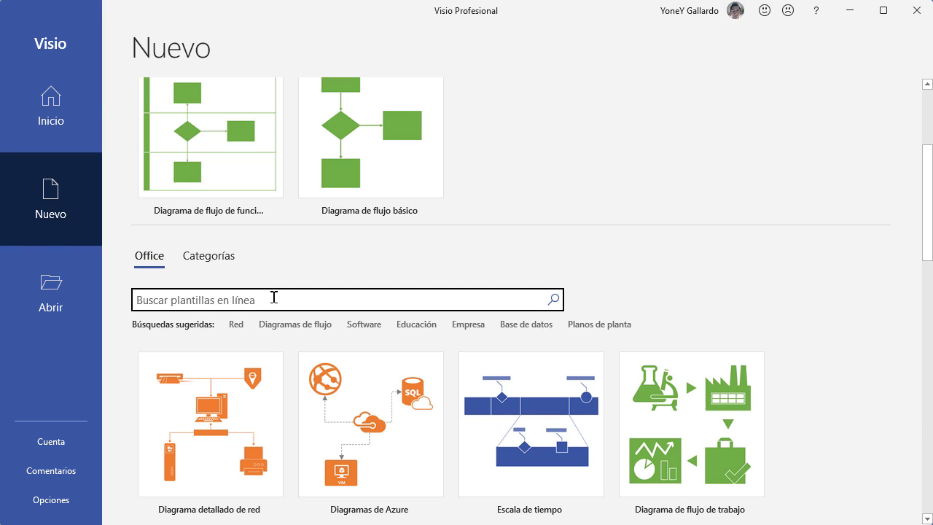
{"action": "type", "text": "arquitectura"}
{"action": "key", "text": "Return"}
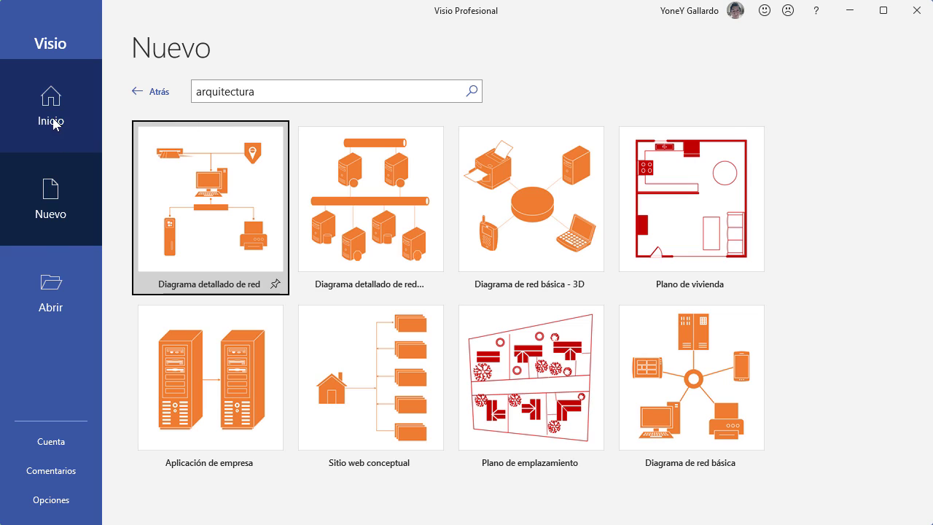
- Return to the start page, view the pinned drawings, and go back to the recent ones
{"action": "left_click", "coordinate": [72, 131]}
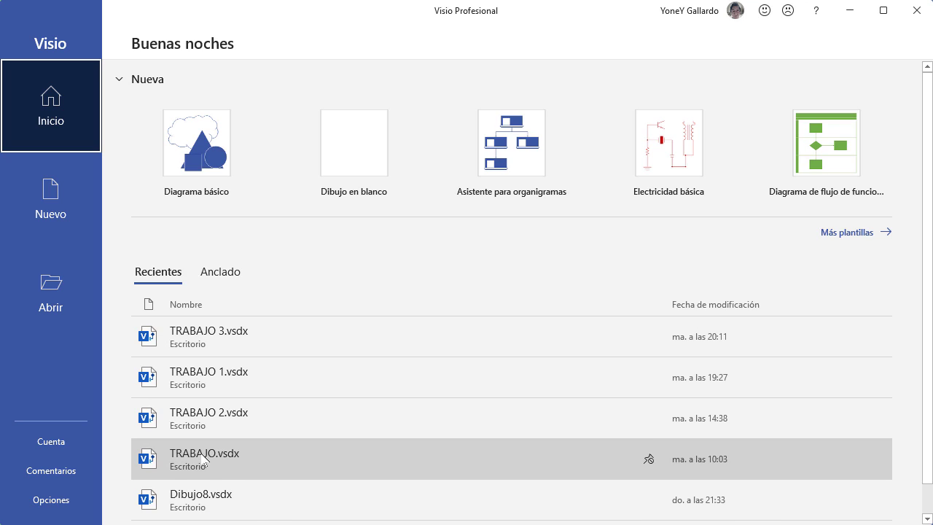
{"action": "left_click", "coordinate": [220, 272]}
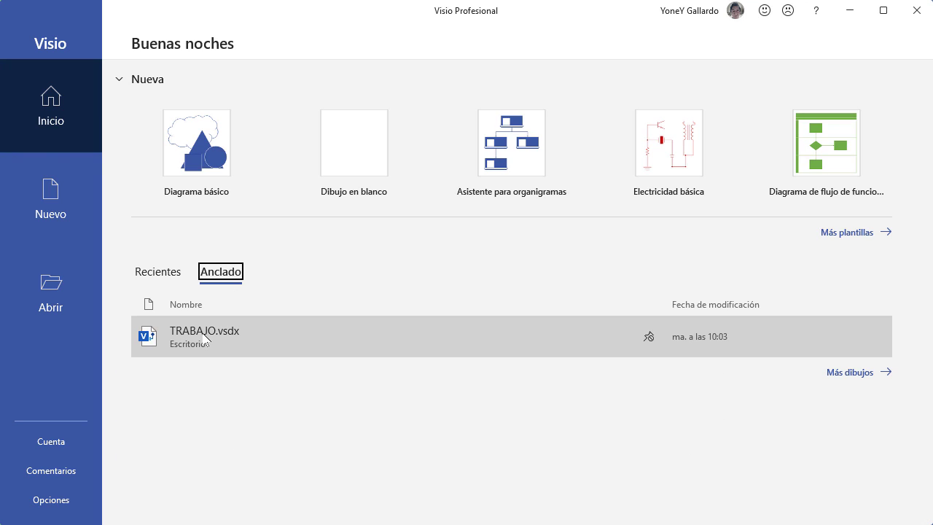
{"action": "left_click", "coordinate": [169, 272]}
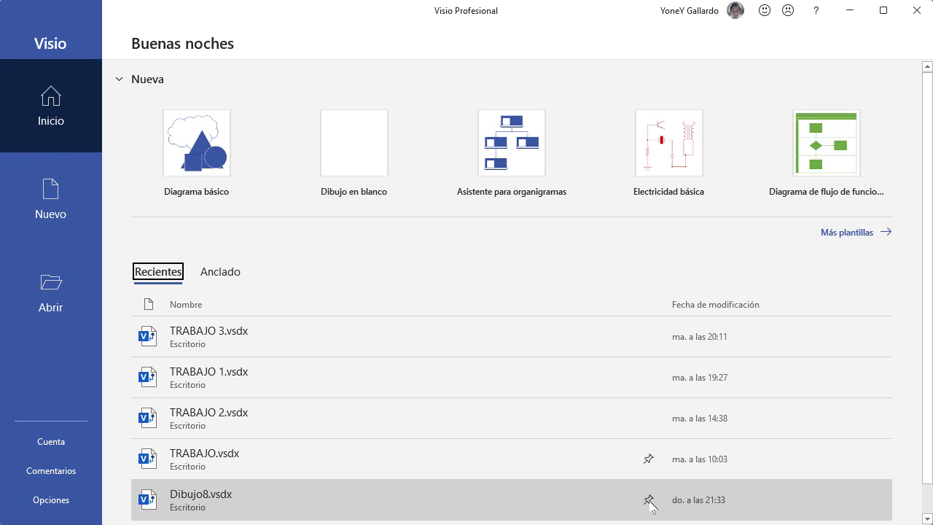
- Pin Dibujo8.vsdx from the recent drawings and check it among the pinned files
{"action": "left_click", "coordinate": [648, 499]}
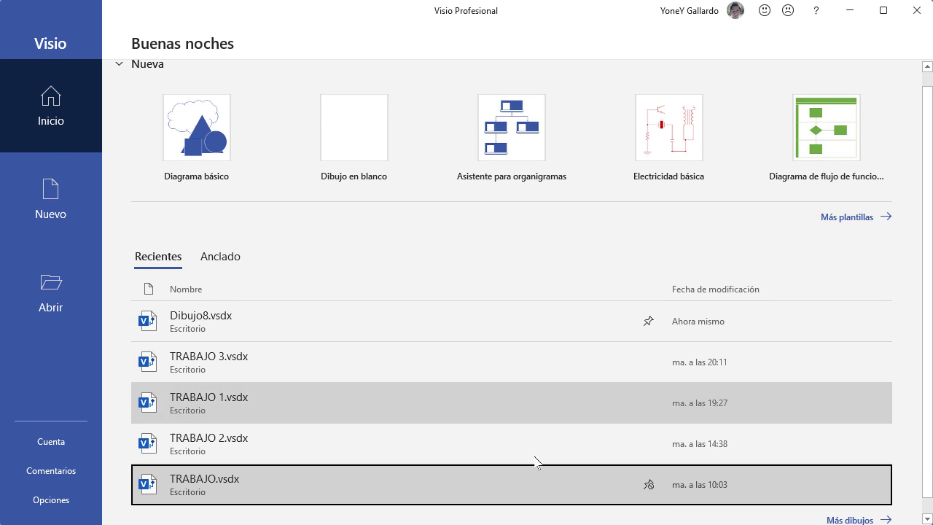
{"action": "left_click", "coordinate": [234, 261]}
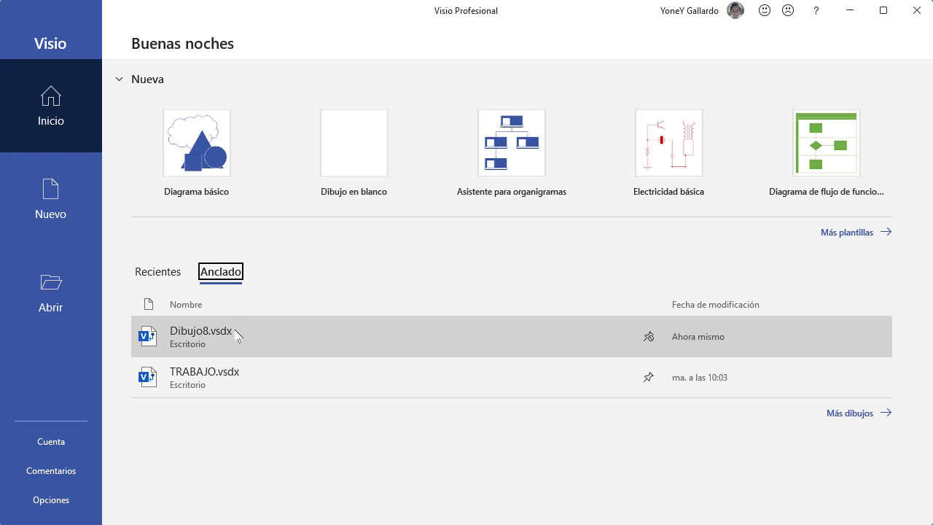
{"action": "left_click", "coordinate": [167, 276]}
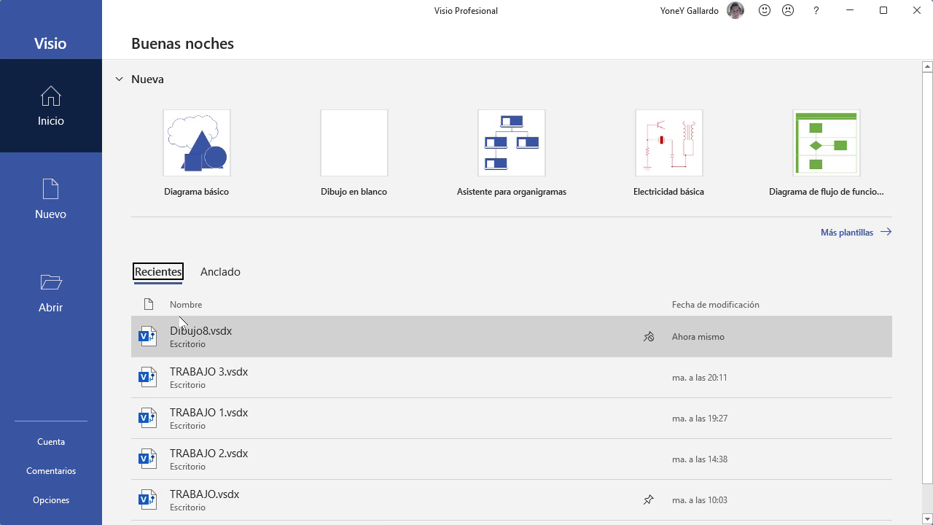
- Look over the templates and suggested searches offered for creating a new drawing
{"action": "left_click", "coordinate": [62, 208]}
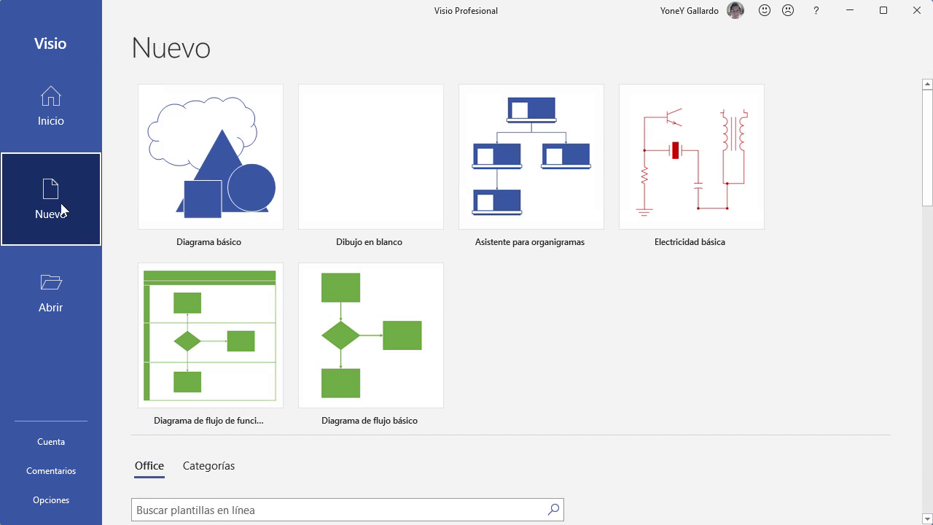
{"action": "left_click", "coordinate": [48, 117]}
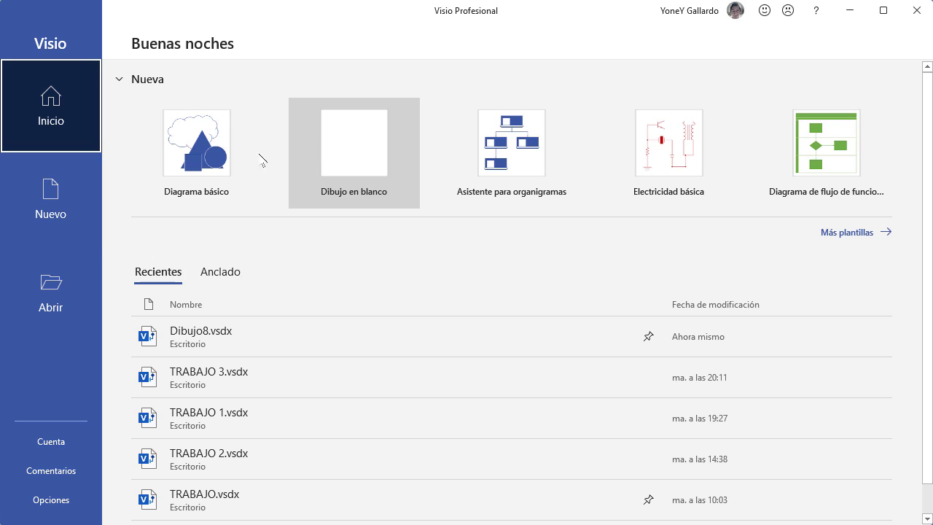
{"action": "left_click", "coordinate": [69, 187]}
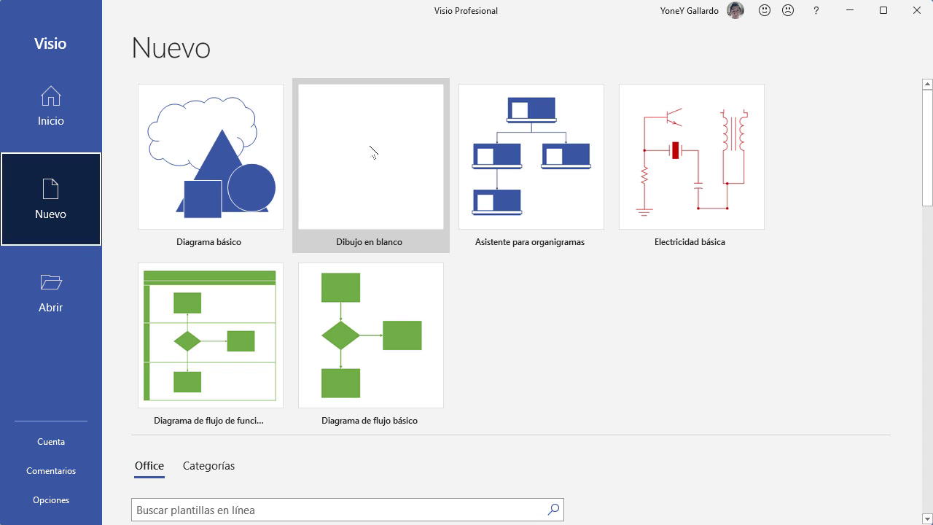
{"action": "scroll", "coordinate": [597, 367], "scroll_direction": "down", "scroll_amount": 5}
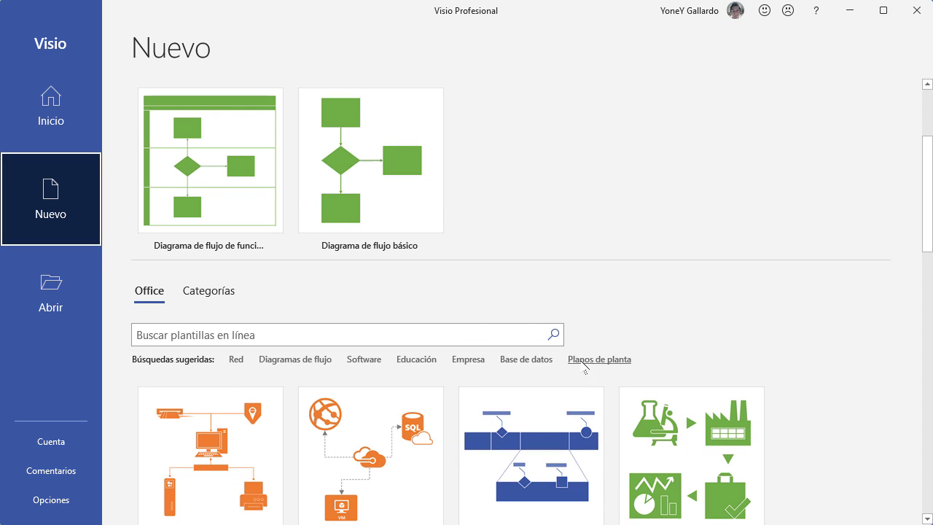
{"action": "scroll", "coordinate": [487, 422], "scroll_direction": "down", "scroll_amount": 1}
{"action": "scroll", "coordinate": [487, 422], "scroll_direction": "up", "scroll_amount": 3}
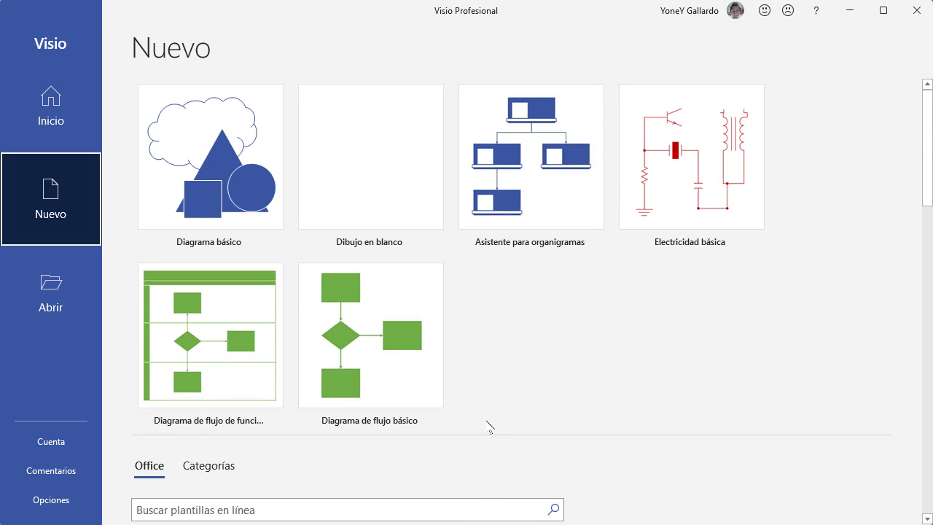
- Browse the Escritorio folder for a drawing to open, and leave the file browser without opening anything
{"action": "left_click", "coordinate": [58, 300]}
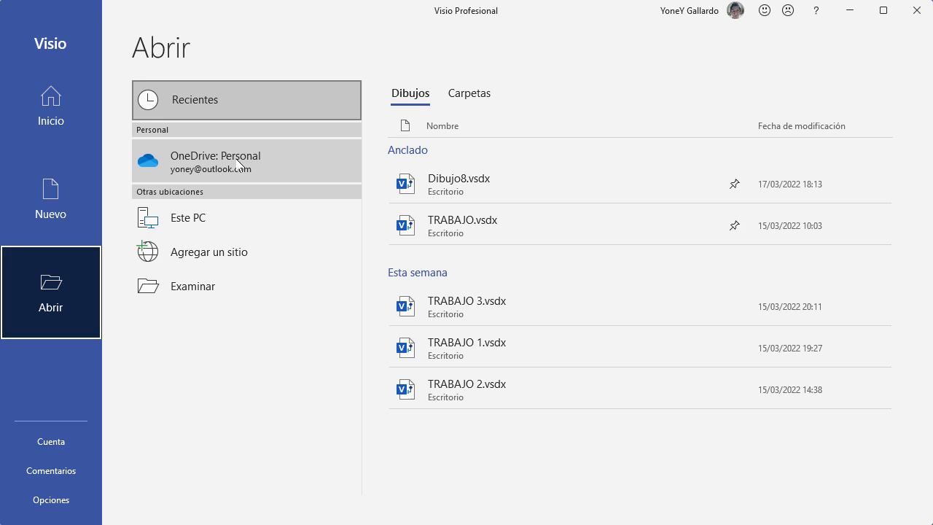
{"action": "left_click", "coordinate": [193, 286]}
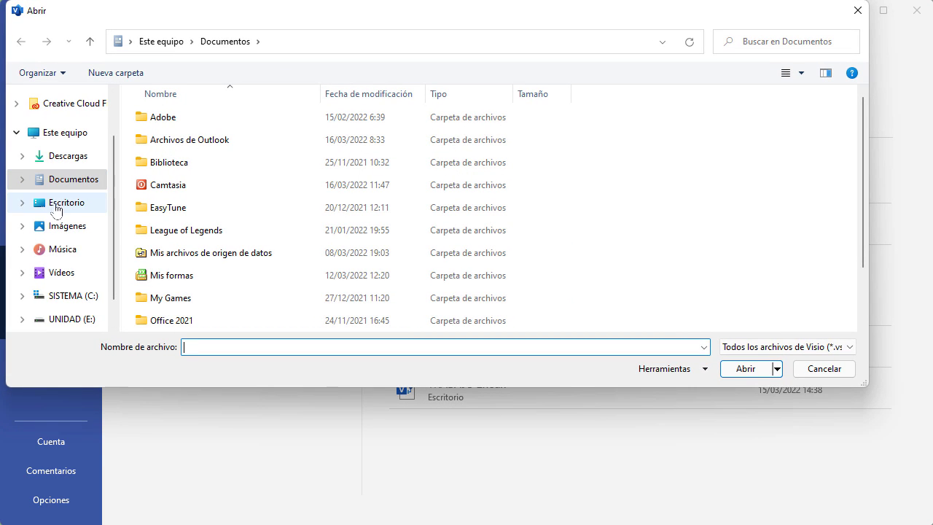
{"action": "left_click", "coordinate": [57, 209]}
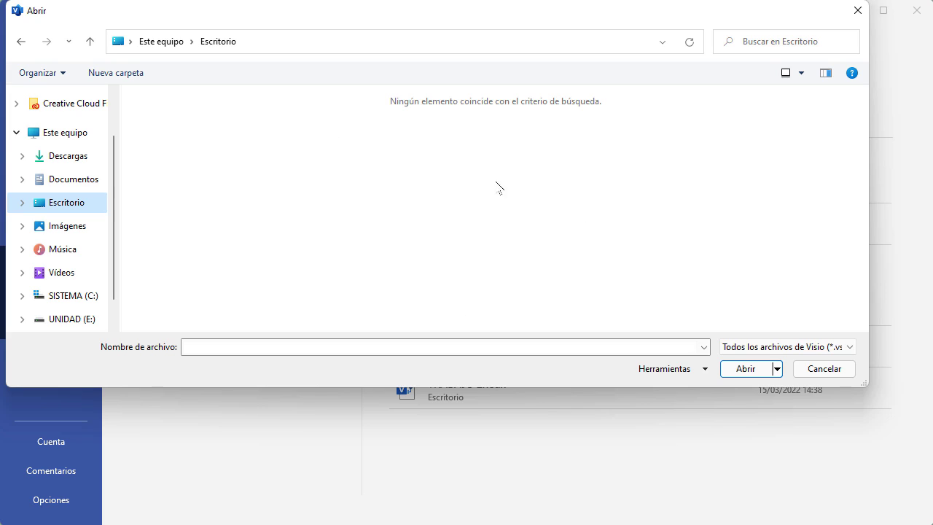
{"action": "left_click", "coordinate": [816, 376]}
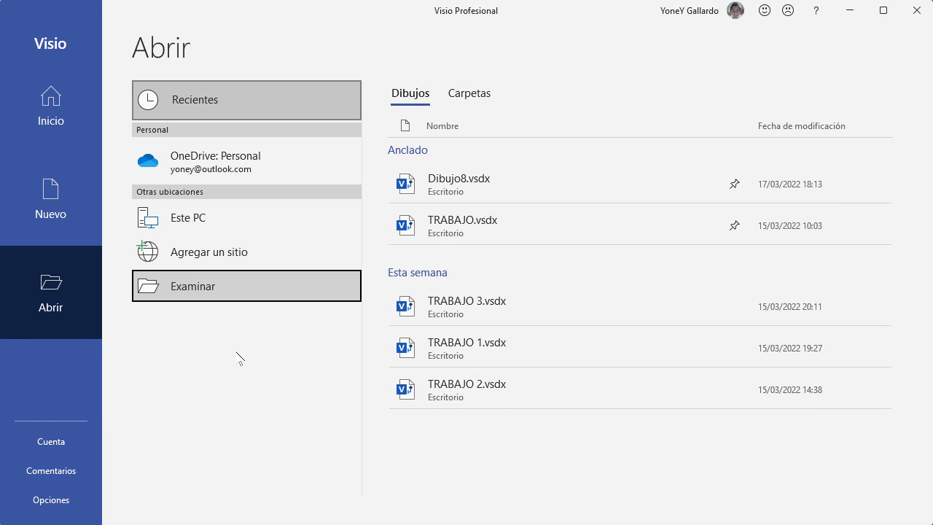
- View the account information and preview the available Office backgrounds without choosing one
{"action": "left_click", "coordinate": [47, 445]}
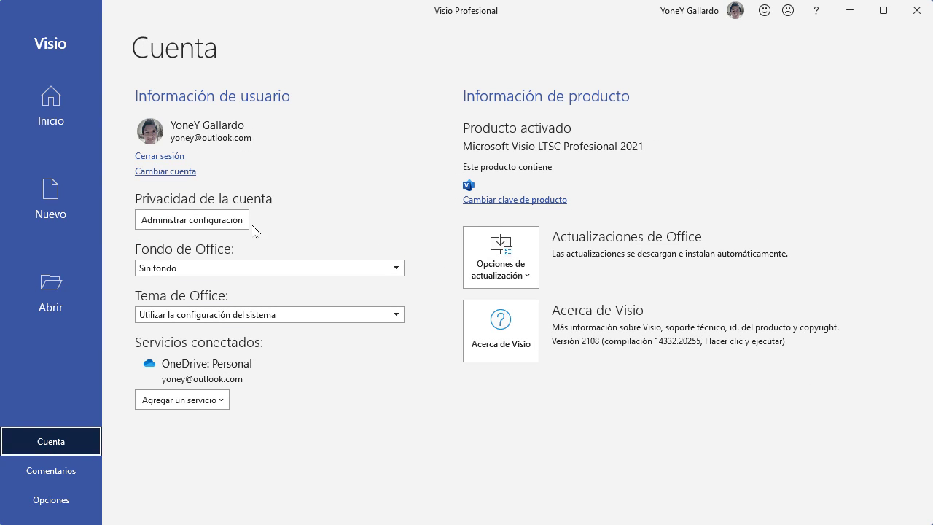
{"action": "left_click", "coordinate": [398, 268]}
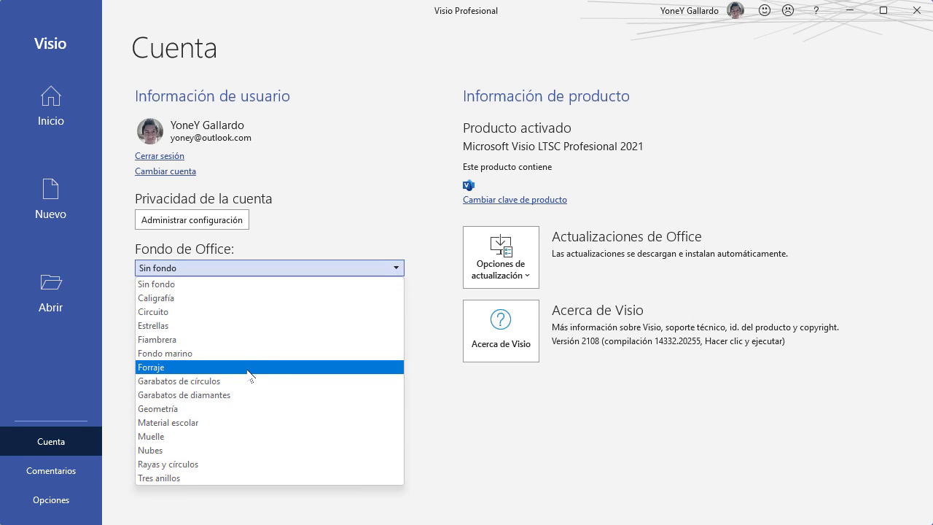
{"action": "left_click", "coordinate": [365, 237]}
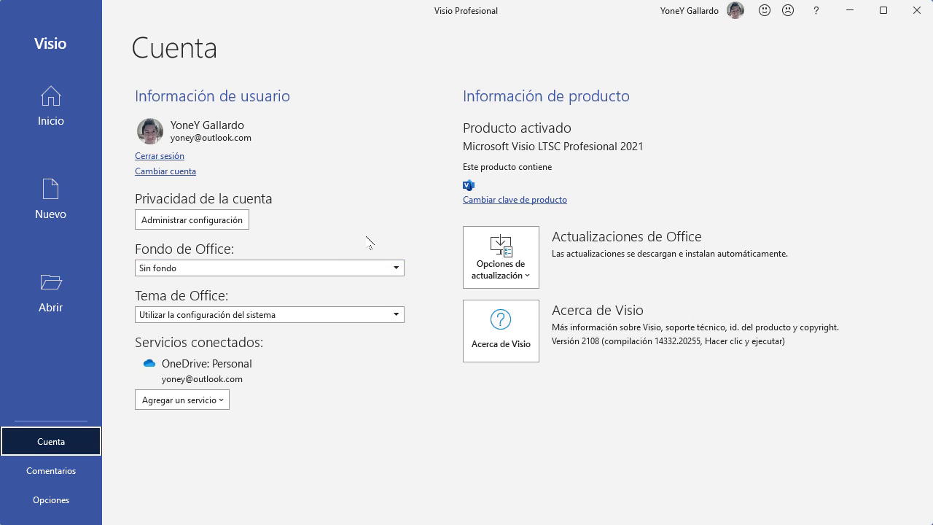
- Try the Office themes Negro, Gris oscuro, Blanco and Multicolor, and return to Utilizar la configuración del sistema
{"action": "left_click", "coordinate": [286, 315]}
{"action": "left_click", "coordinate": [188, 358]}
{"action": "left_click", "coordinate": [264, 315]}
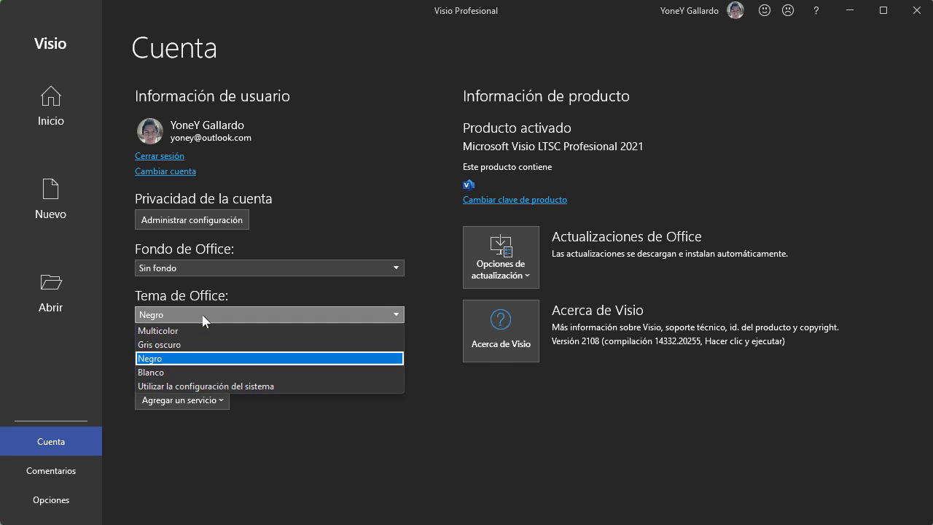
{"action": "left_click", "coordinate": [183, 343]}
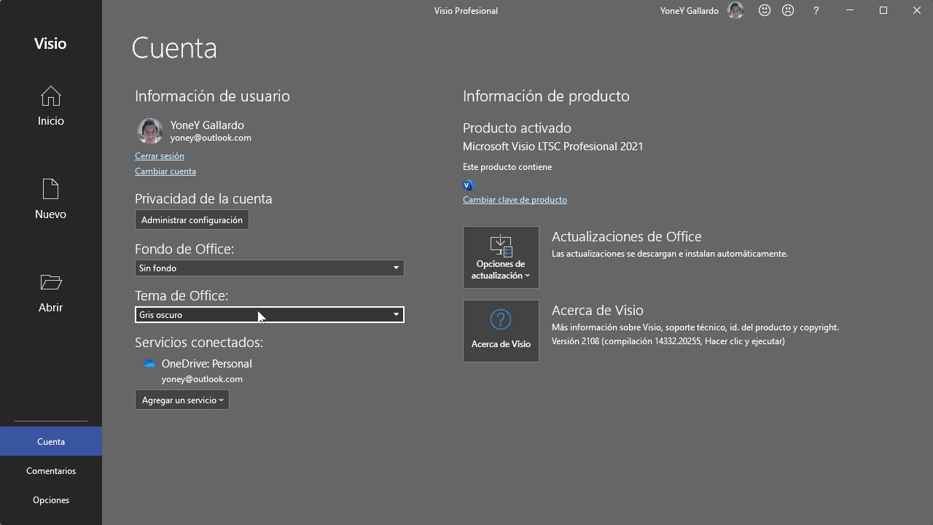
{"action": "left_click", "coordinate": [252, 315]}
{"action": "left_click", "coordinate": [199, 371]}
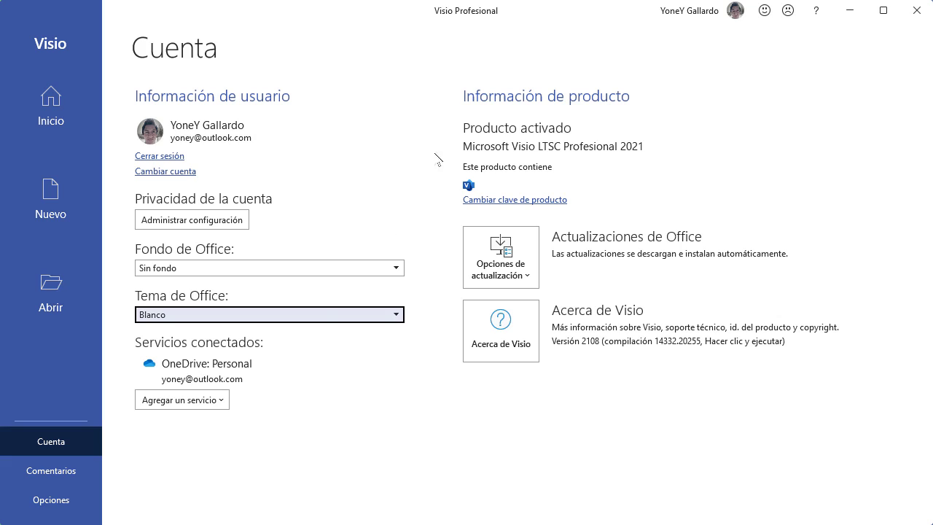
{"action": "left_click", "coordinate": [242, 315]}
{"action": "left_click", "coordinate": [213, 332]}
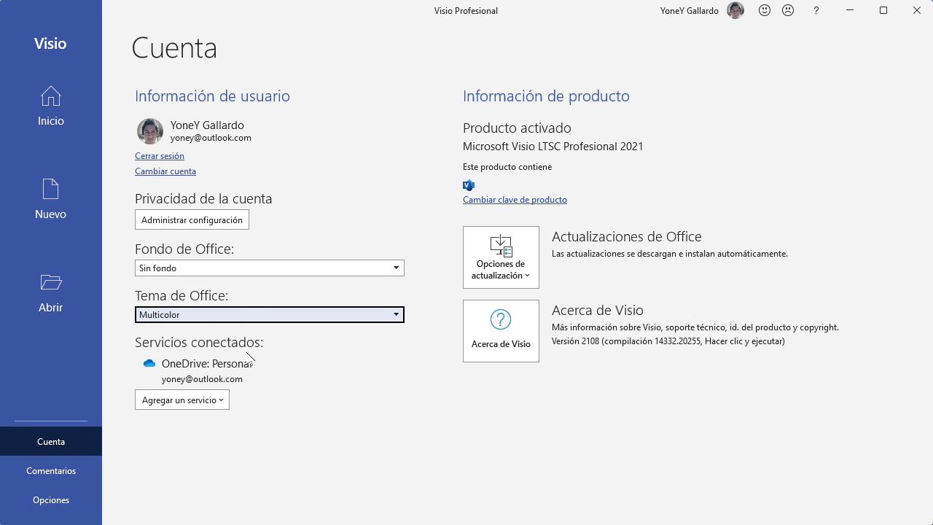
{"action": "left_click", "coordinate": [264, 315]}
{"action": "left_click", "coordinate": [208, 389]}
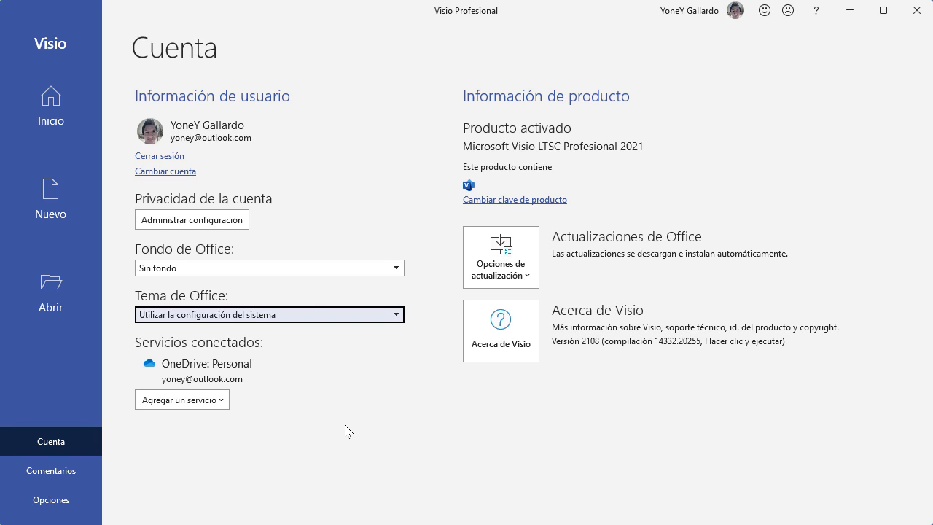
- Open the program options and view the quick access toolbar and ribbon customization settings
{"action": "left_click", "coordinate": [50, 499]}
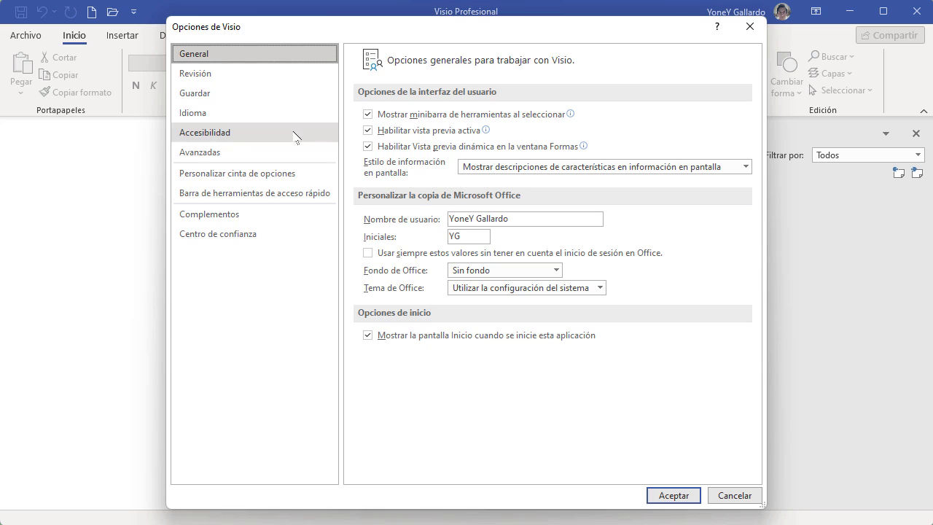
{"action": "left_click", "coordinate": [255, 174]}
{"action": "left_click", "coordinate": [239, 200]}
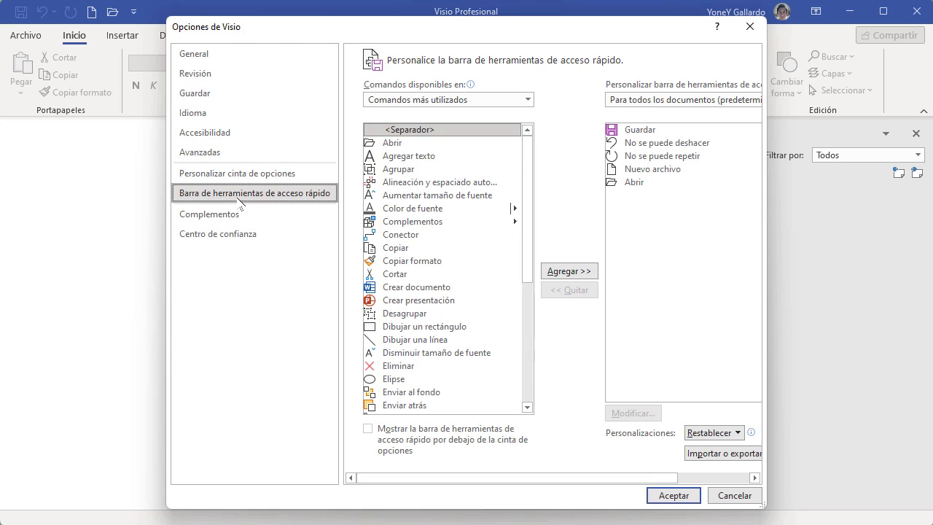
{"action": "left_click", "coordinate": [250, 174]}
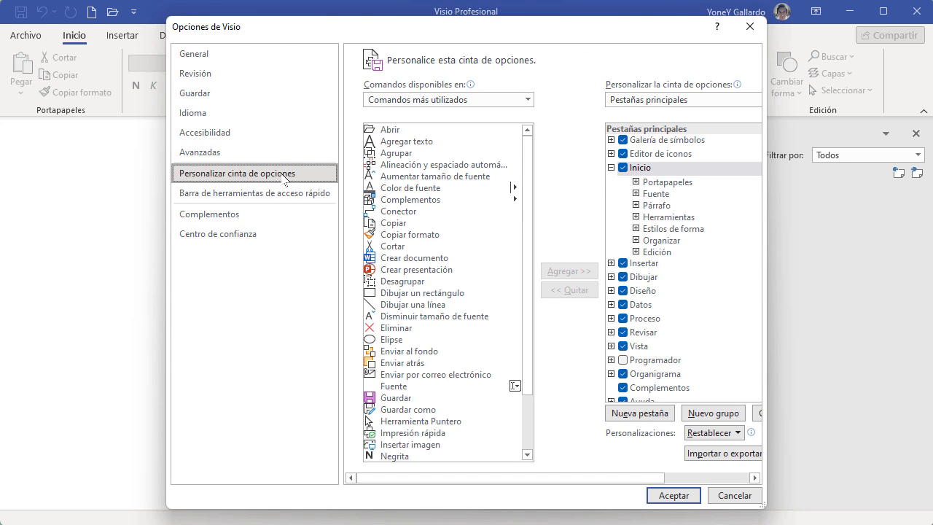
- Reposition the options dialog to expose the ribbon and deactivate the Dibujar tab among the main ribbon tabs
{"action": "scroll", "coordinate": [716, 338], "scroll_direction": "down", "scroll_amount": 1}
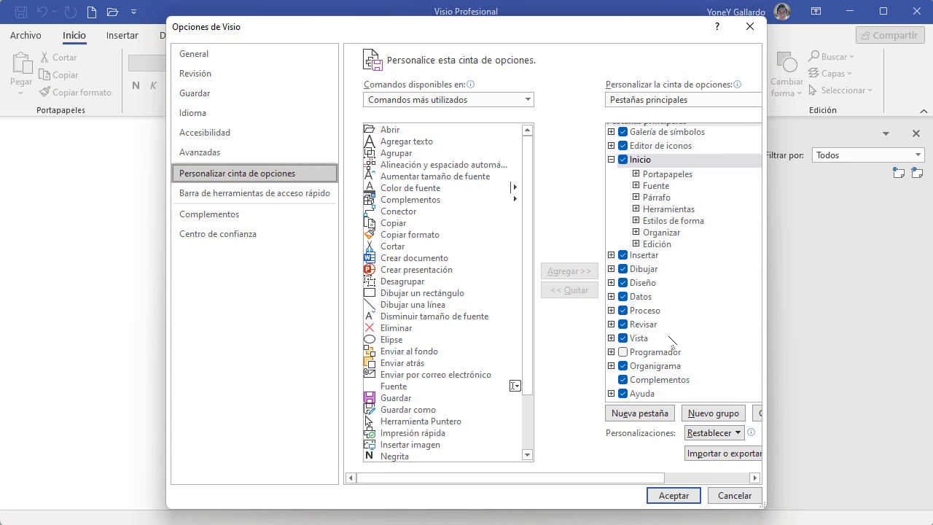
{"action": "left_click", "coordinate": [622, 268]}
{"action": "left_click_drag", "start_coordinate": [593, 31], "coordinate": [565, 105]}
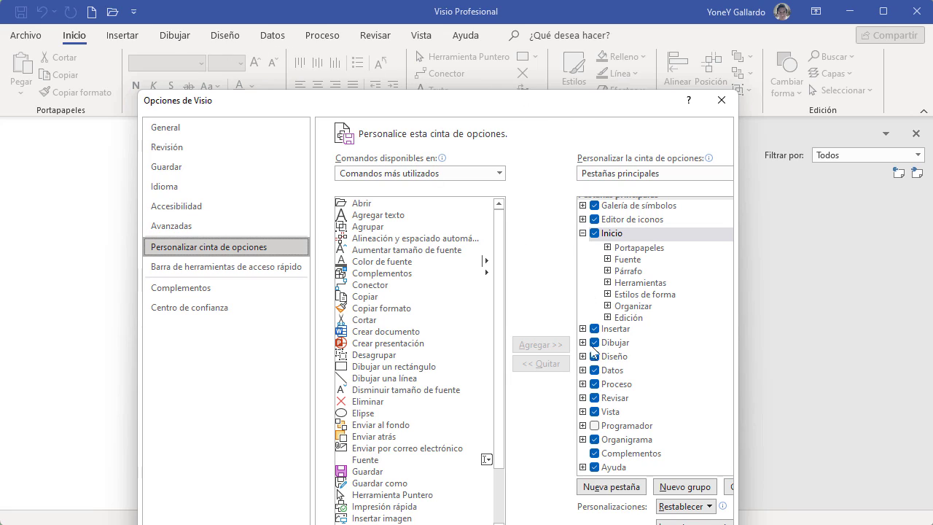
{"action": "left_click", "coordinate": [583, 342]}
{"action": "left_click", "coordinate": [583, 342]}
{"action": "left_click", "coordinate": [594, 342]}
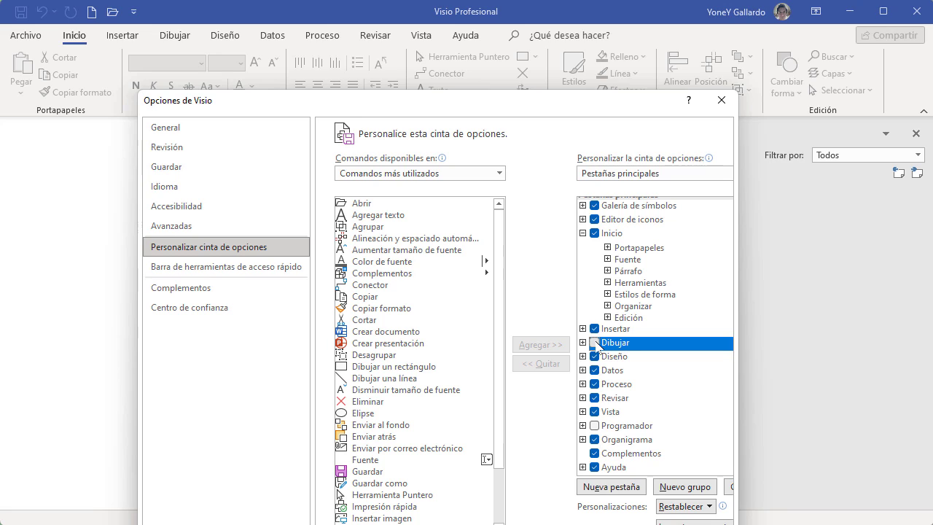
- Reactivate the Dibujar ribbon tab, collapse the Inicio entry in the tab list, and leave the options without saving changes
{"action": "left_click", "coordinate": [594, 342]}
{"action": "left_click_drag", "start_coordinate": [609, 98], "coordinate": [624, 35]}
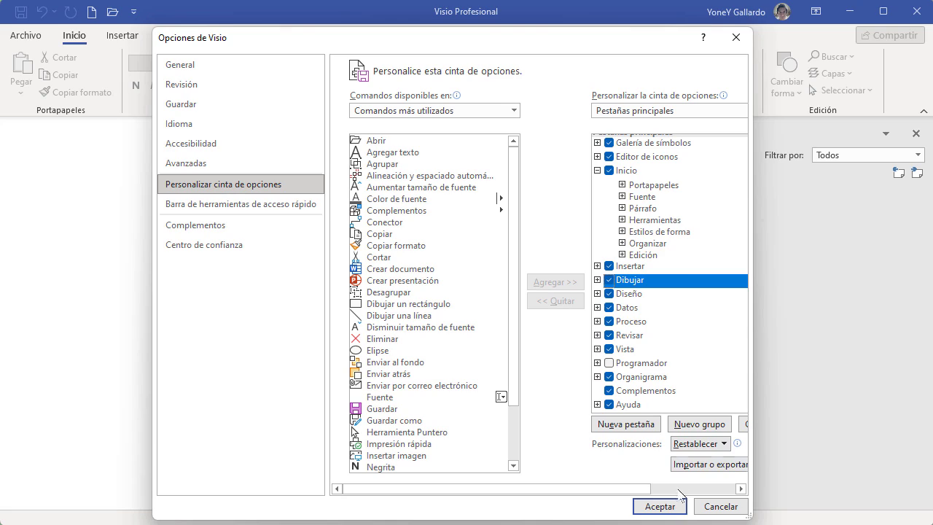
{"action": "left_click", "coordinate": [715, 503]}
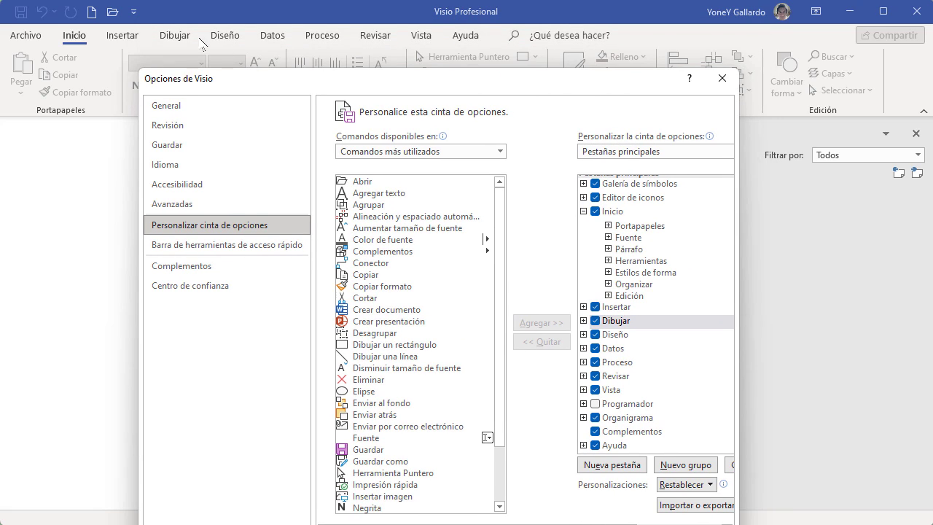
{"action": "left_click_drag", "start_coordinate": [381, 78], "coordinate": [387, 41]}
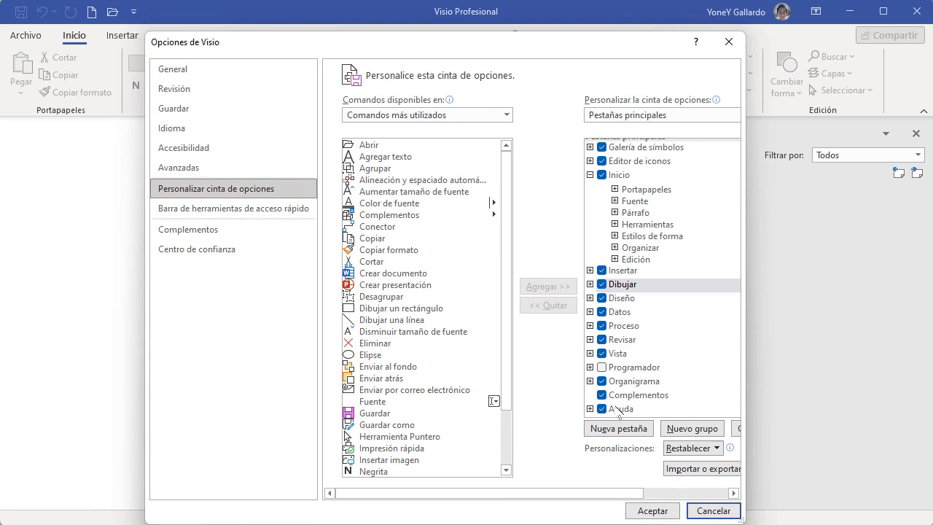
{"action": "left_click", "coordinate": [590, 175]}
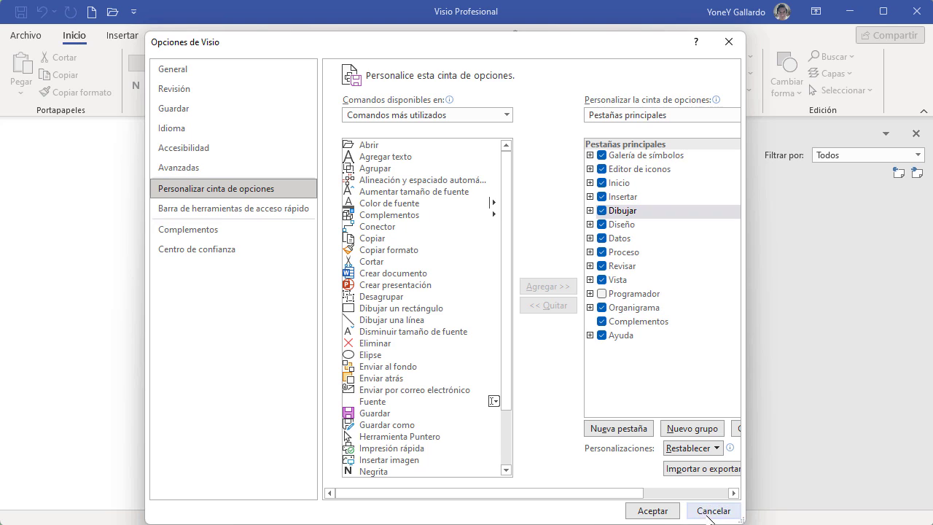
{"action": "left_click", "coordinate": [712, 510]}
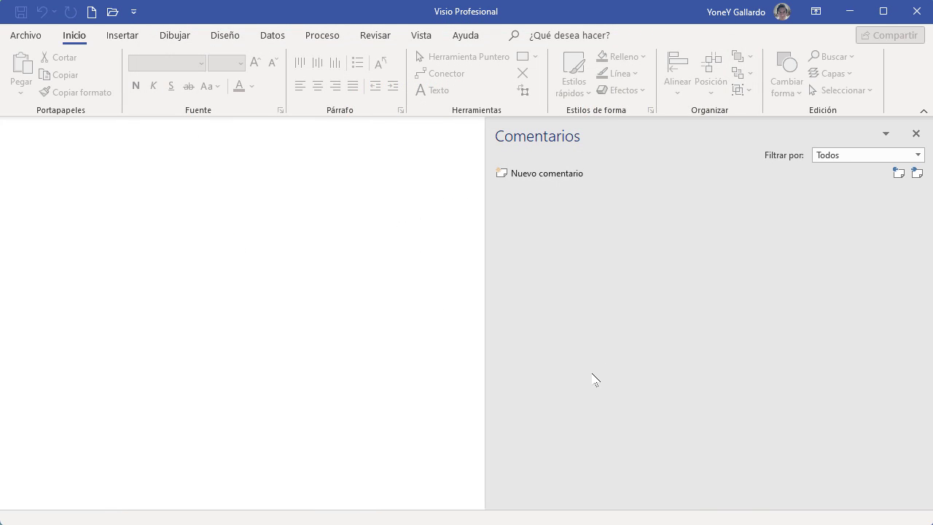
- Create a new drawing from the Dibujo en blanco template and close the Comentarios pane
{"action": "left_click", "coordinate": [29, 37]}
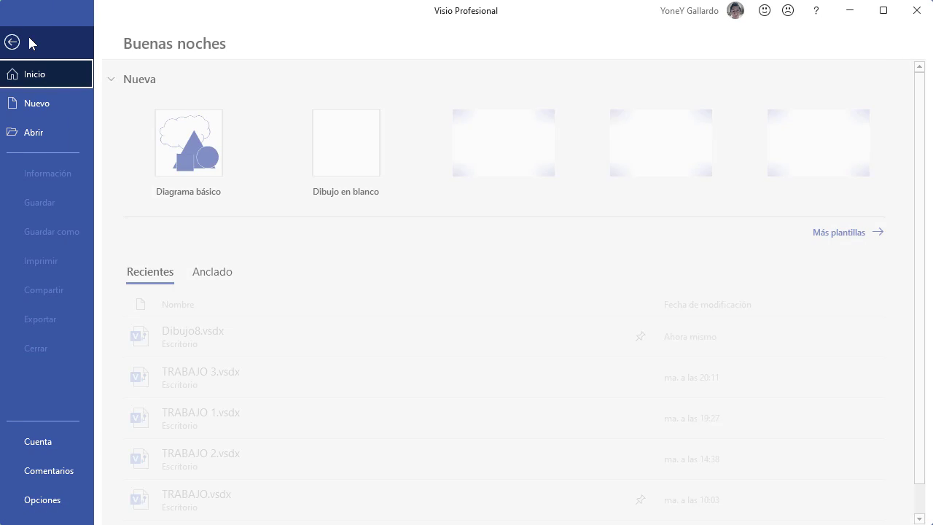
{"action": "left_click", "coordinate": [361, 157]}
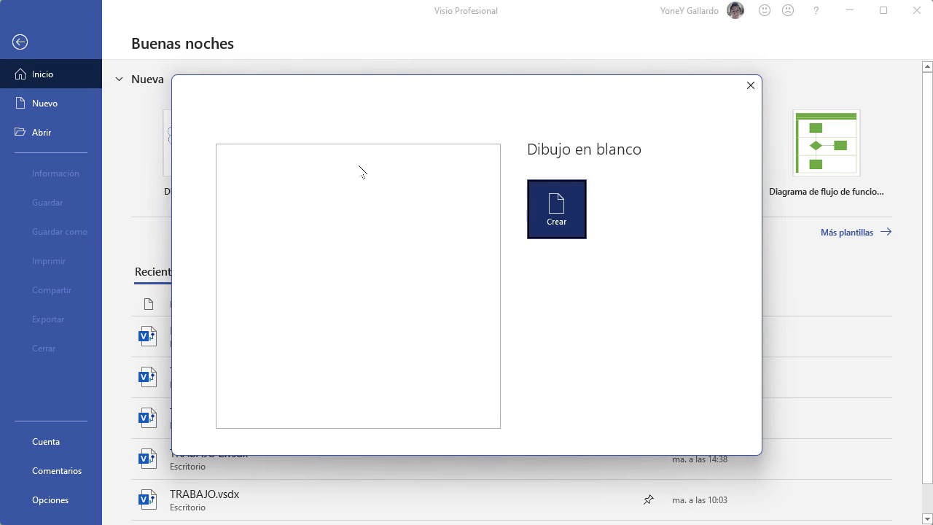
{"action": "left_click", "coordinate": [557, 222]}
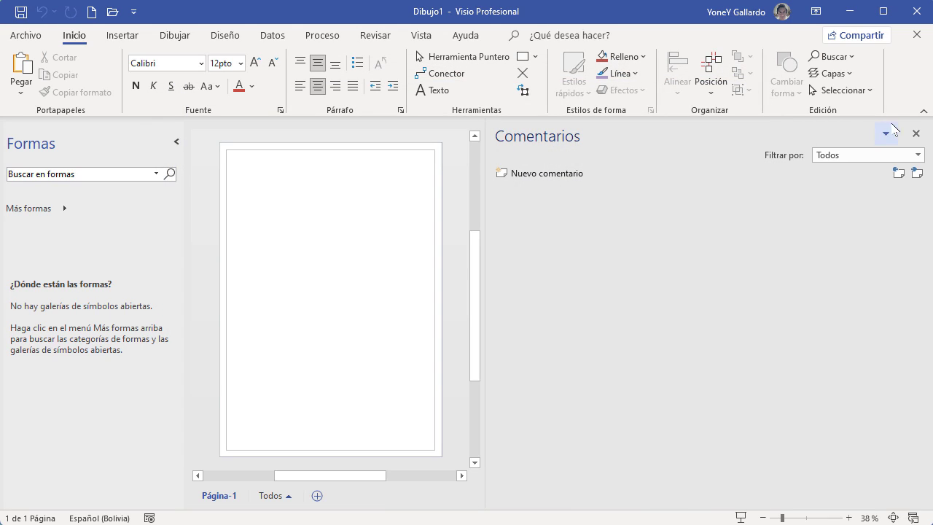
{"action": "left_click", "coordinate": [915, 134]}
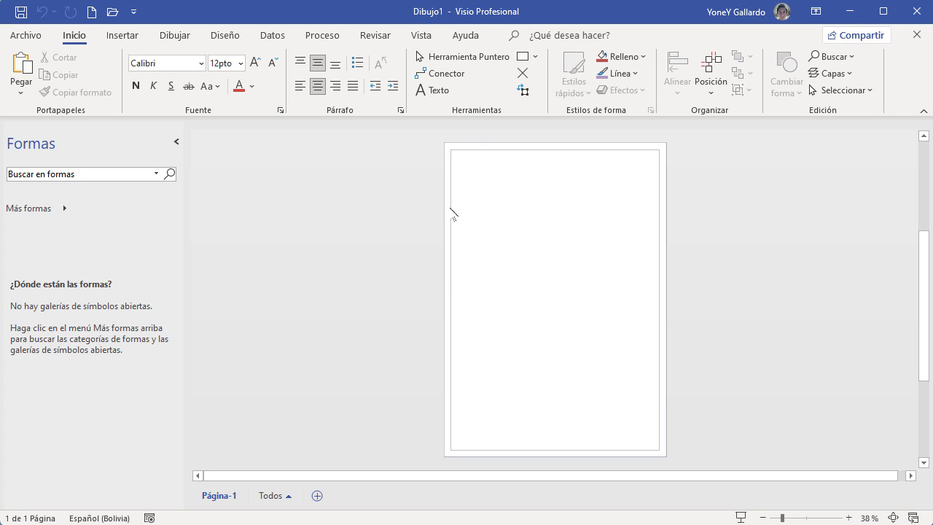
- Save the blank drawing as Dibujo1.vsdx in the Escritorio folder, using the Dibujo de Visio (*.vsdx) type
{"action": "left_click", "coordinate": [31, 41]}
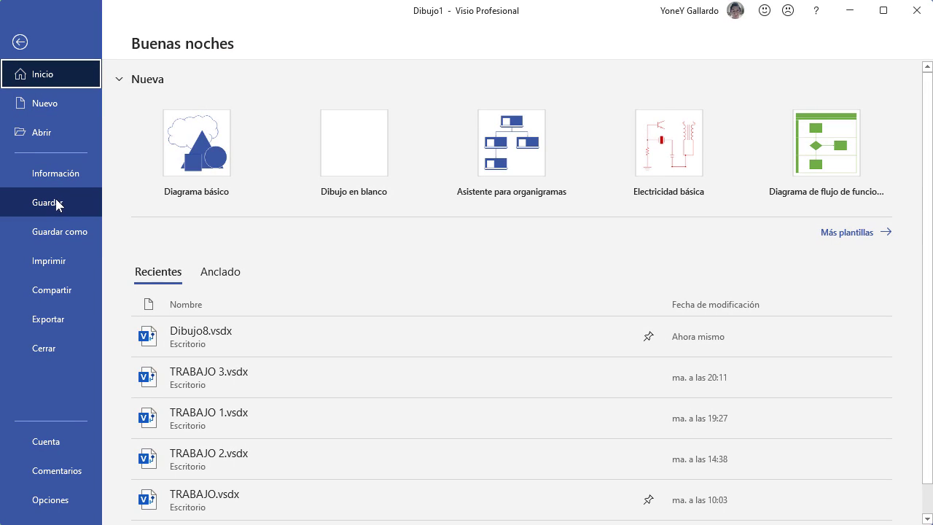
{"action": "left_click", "coordinate": [20, 41]}
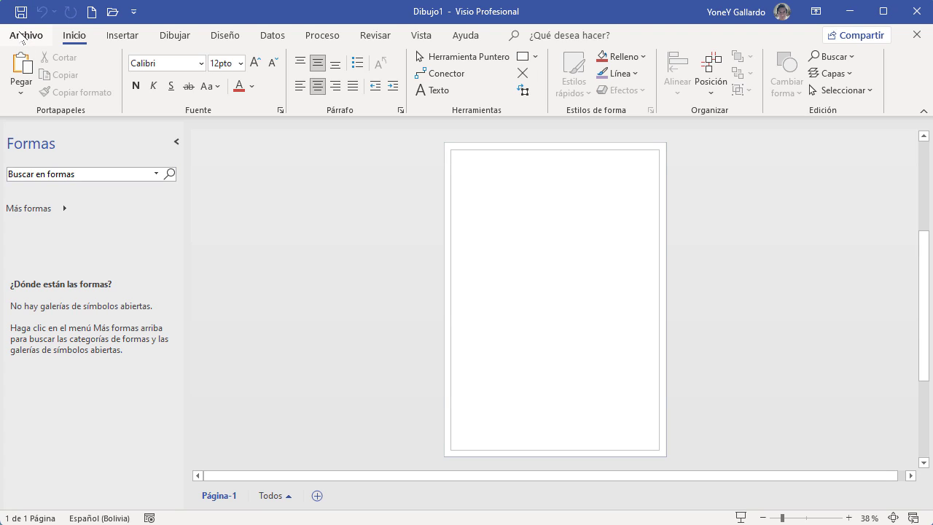
{"action": "left_click", "coordinate": [22, 36]}
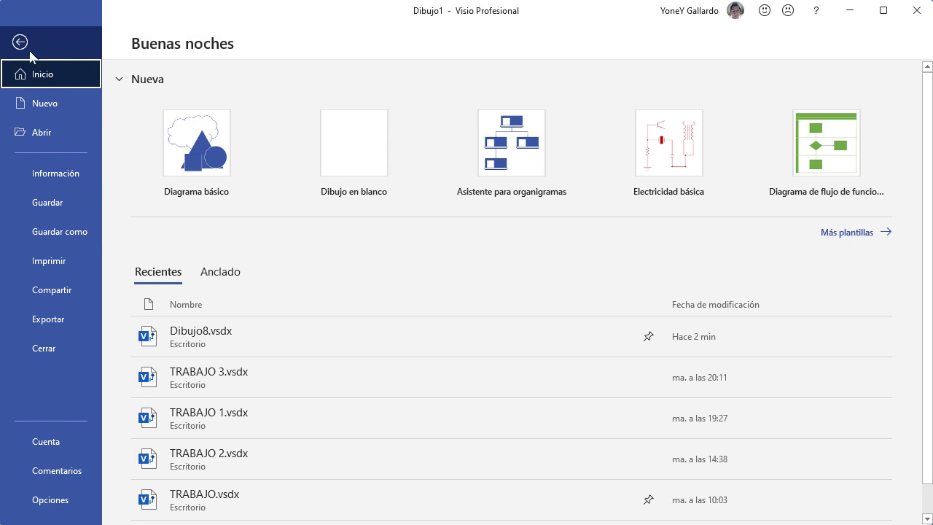
{"action": "left_click", "coordinate": [57, 237]}
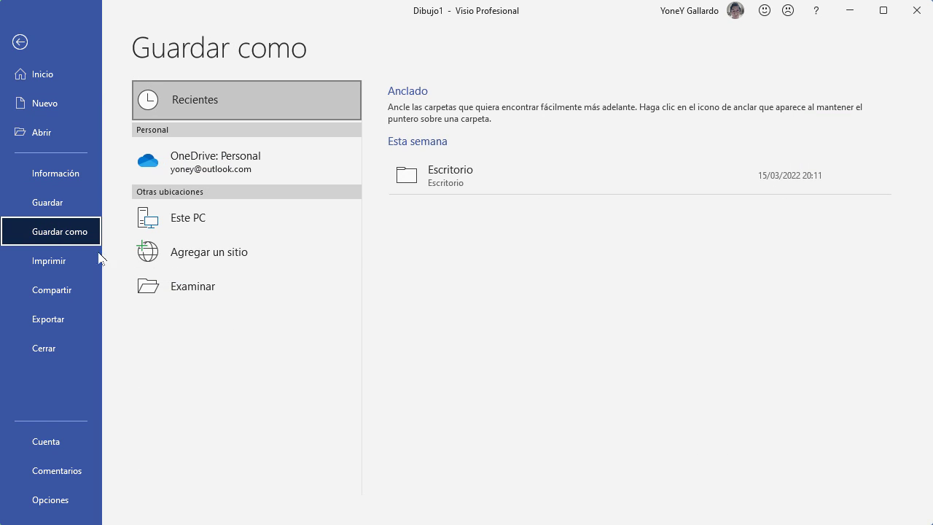
{"action": "left_click", "coordinate": [209, 287]}
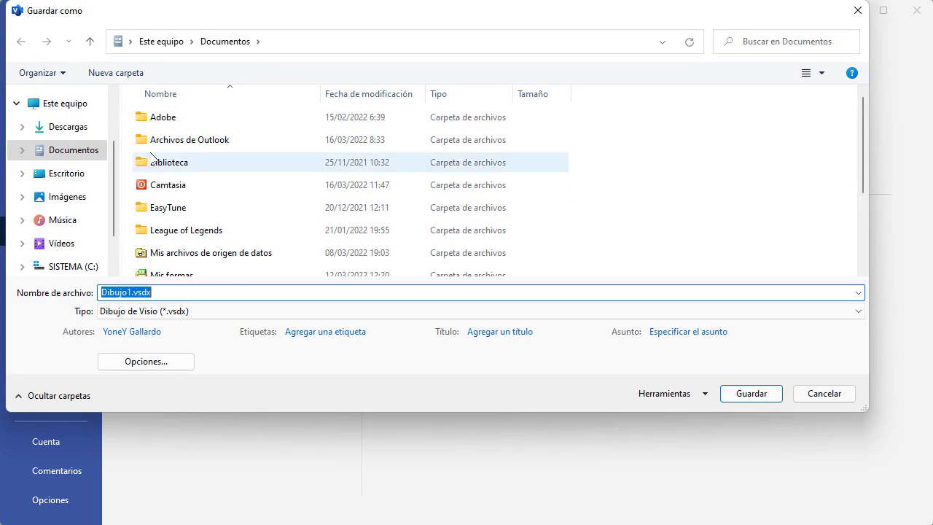
{"action": "left_click", "coordinate": [55, 177]}
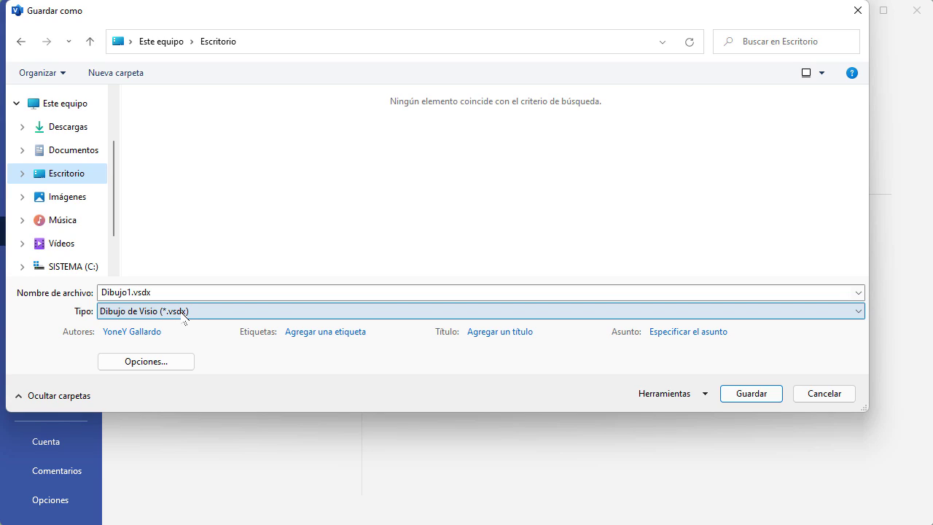
{"action": "left_click", "coordinate": [752, 394]}
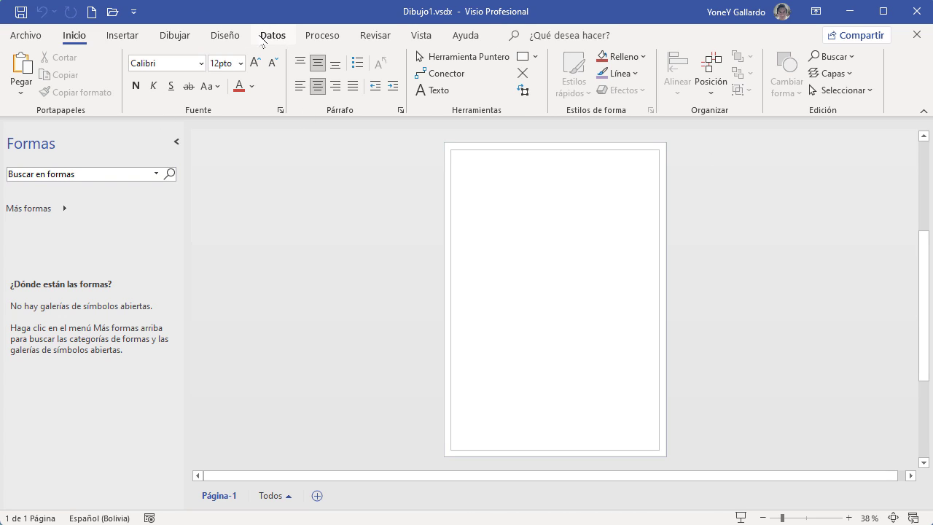
- Set the page to Horizontal orientation and Oficio size (21,59 cm x 35,56 cm), fit it to the window and minimize the Formas pane
{"action": "left_click", "coordinate": [227, 36]}
{"action": "left_click", "coordinate": [29, 77]}
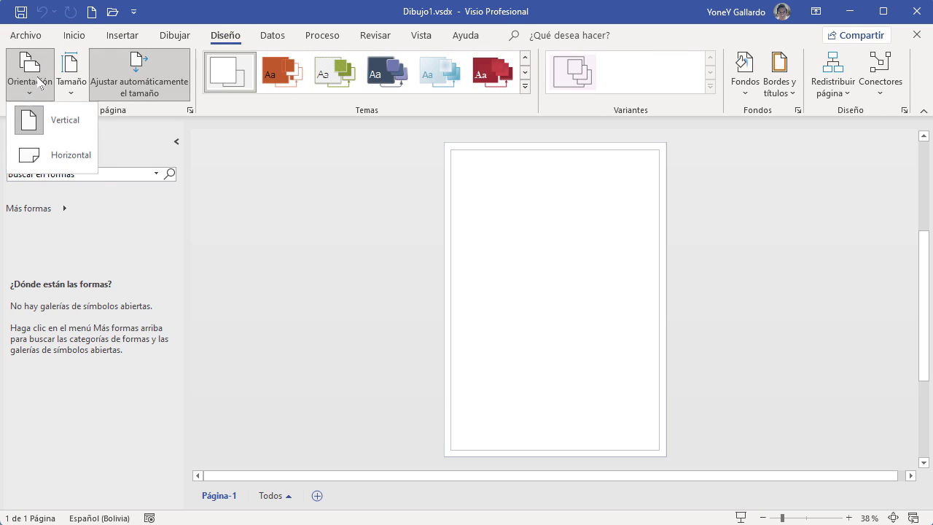
{"action": "left_click", "coordinate": [61, 155]}
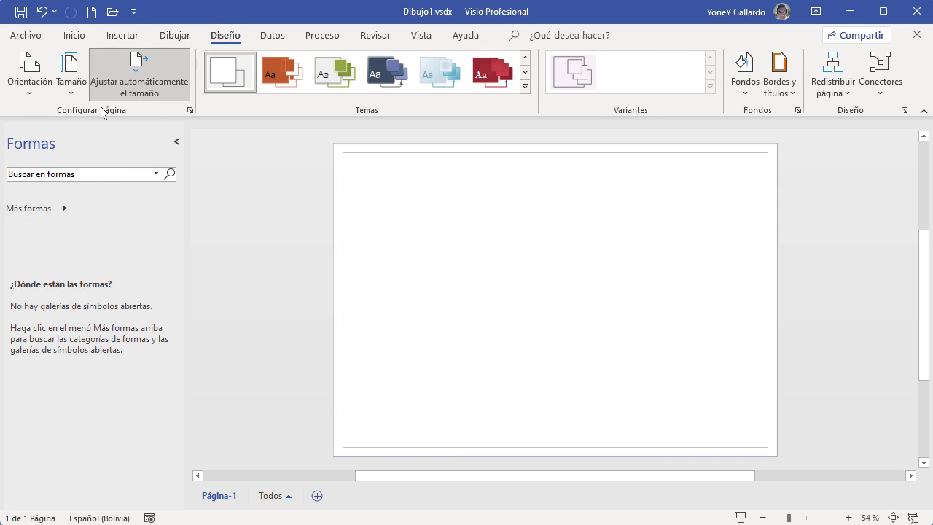
{"action": "left_click", "coordinate": [66, 93]}
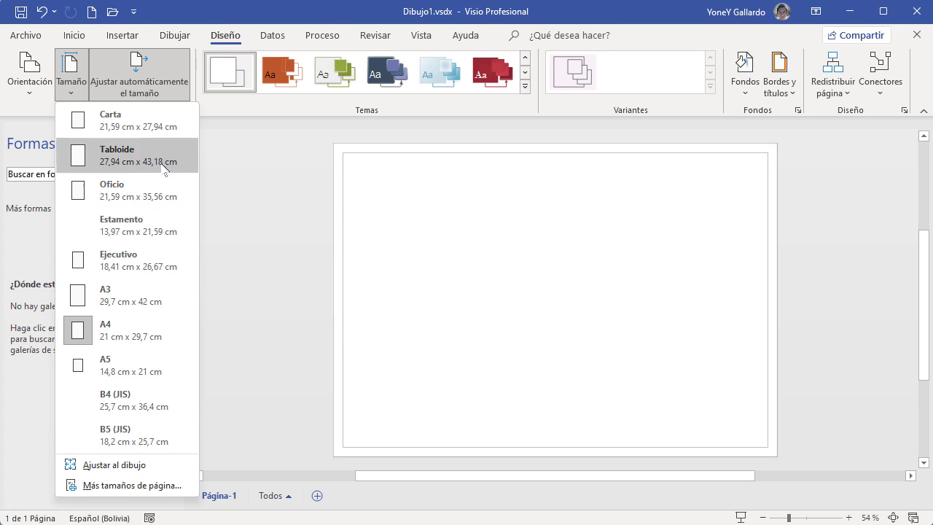
{"action": "left_click", "coordinate": [141, 191]}
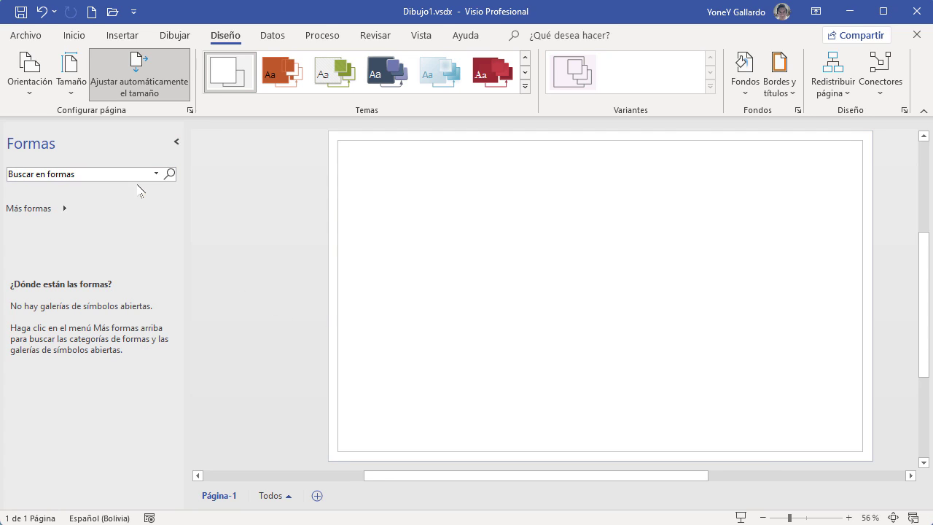
{"action": "left_click", "coordinate": [893, 518]}
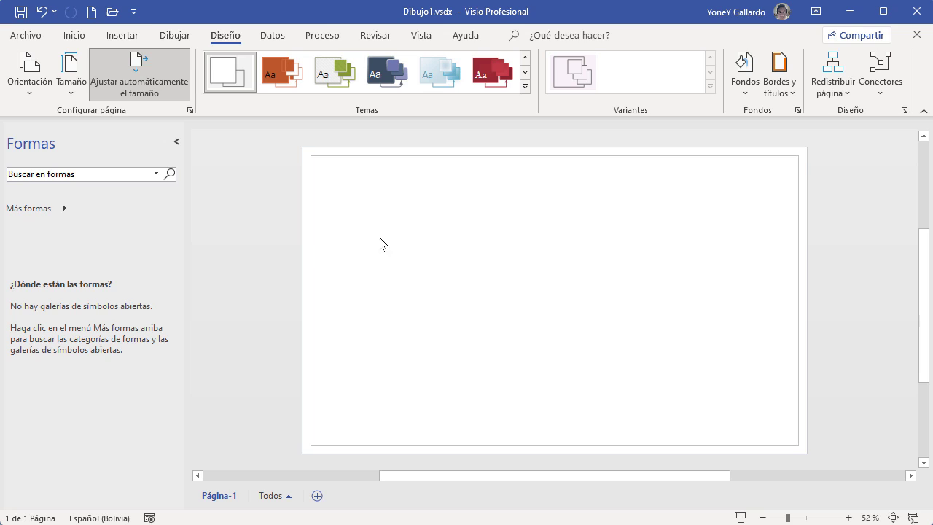
{"action": "left_click", "coordinate": [177, 141]}
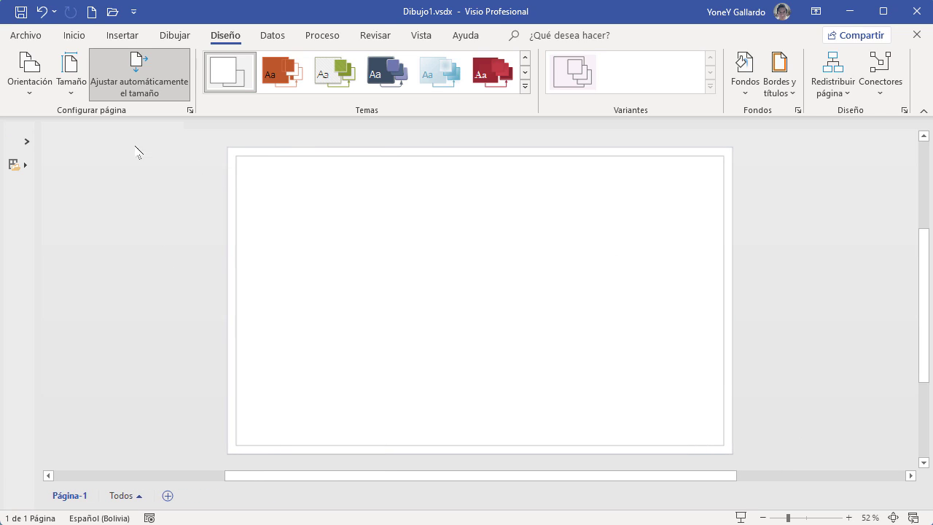
{"action": "left_click", "coordinate": [22, 33]}
{"action": "left_click", "coordinate": [20, 48]}
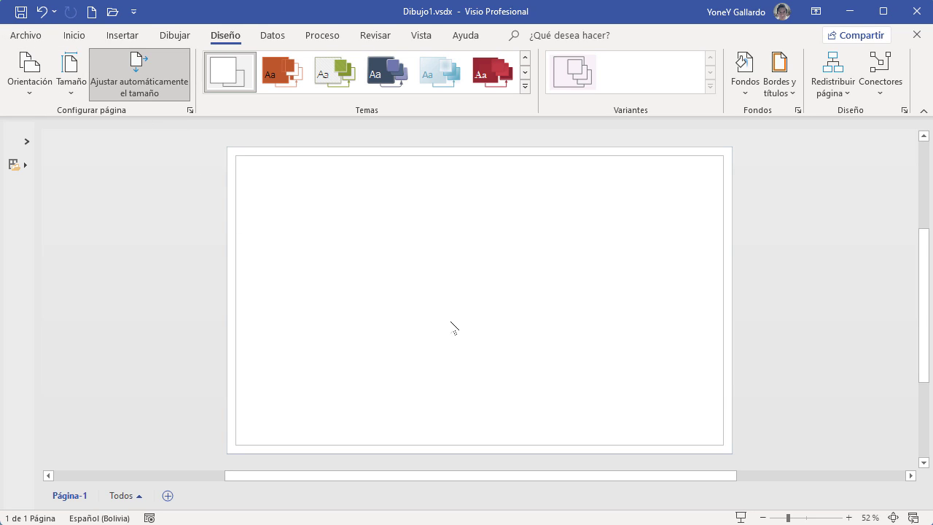
{"action": "left_click", "coordinate": [73, 35]}
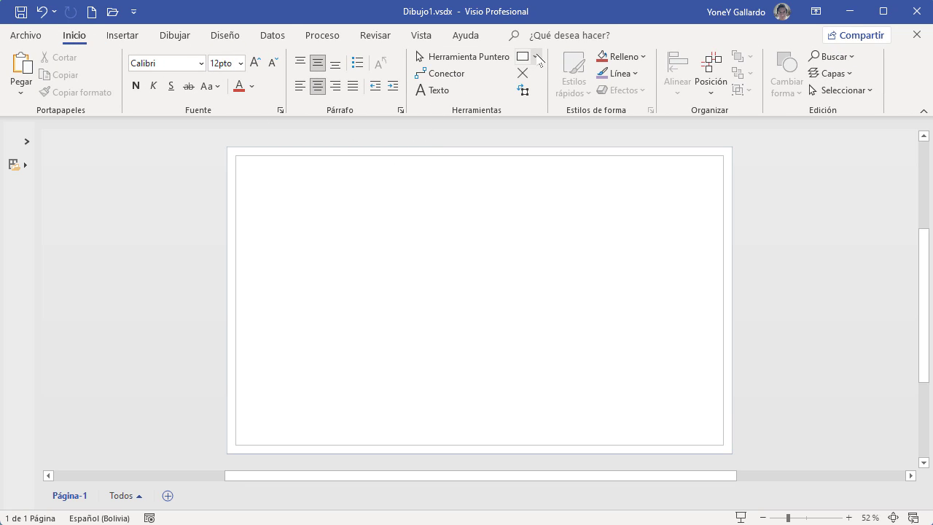
{"action": "left_click", "coordinate": [537, 56]}
{"action": "left_click", "coordinate": [517, 64]}
- Insert the picture animal-4.jpg from the TRABAJO folder in Imágenes onto the page
{"action": "left_click", "coordinate": [122, 34]}
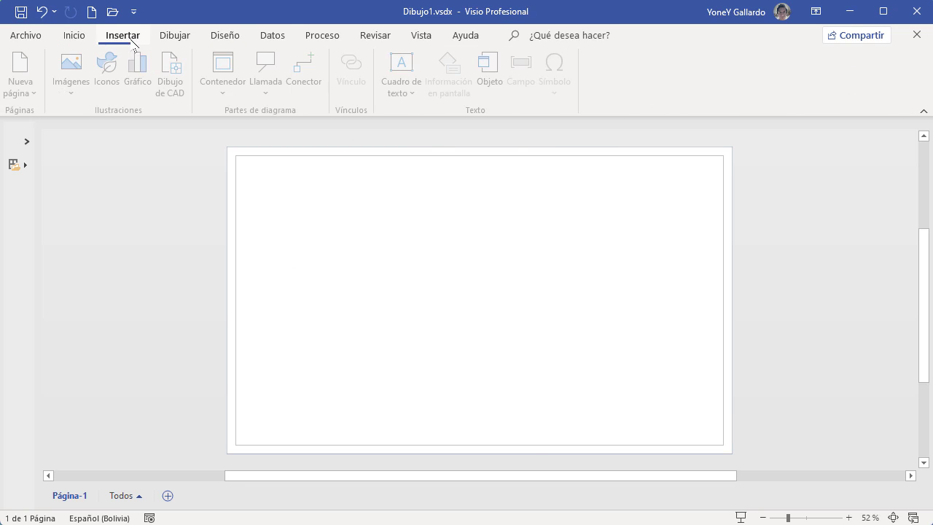
{"action": "left_click", "coordinate": [83, 71]}
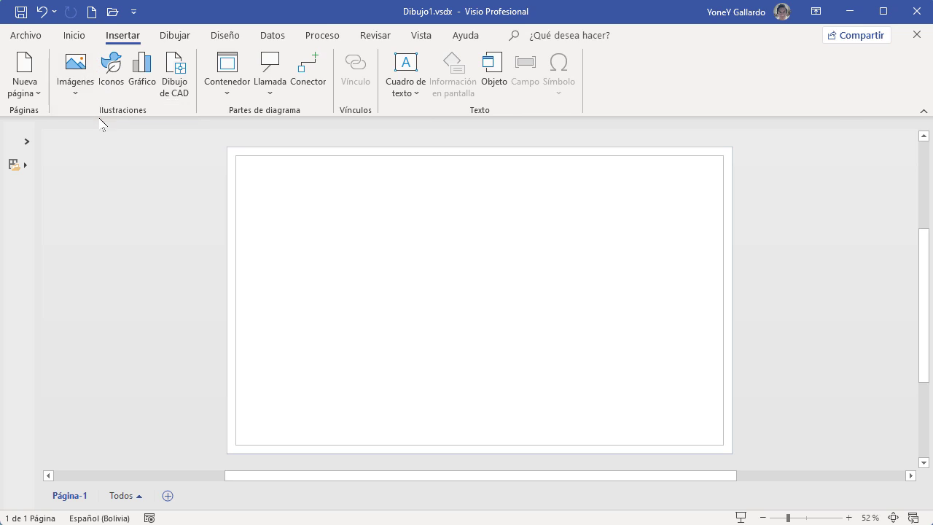
{"action": "left_click", "coordinate": [100, 115]}
{"action": "double_click", "coordinate": [248, 304]}
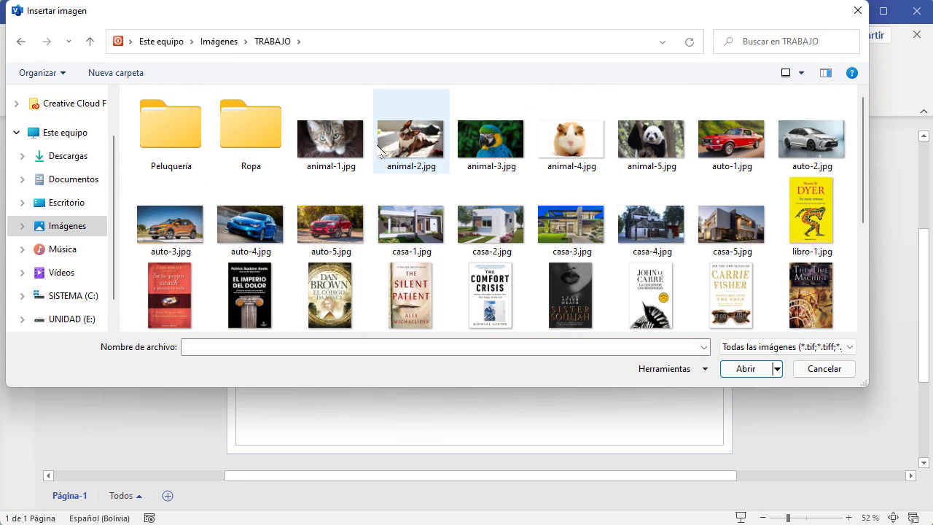
{"action": "left_click", "coordinate": [562, 149]}
{"action": "left_click", "coordinate": [746, 369]}
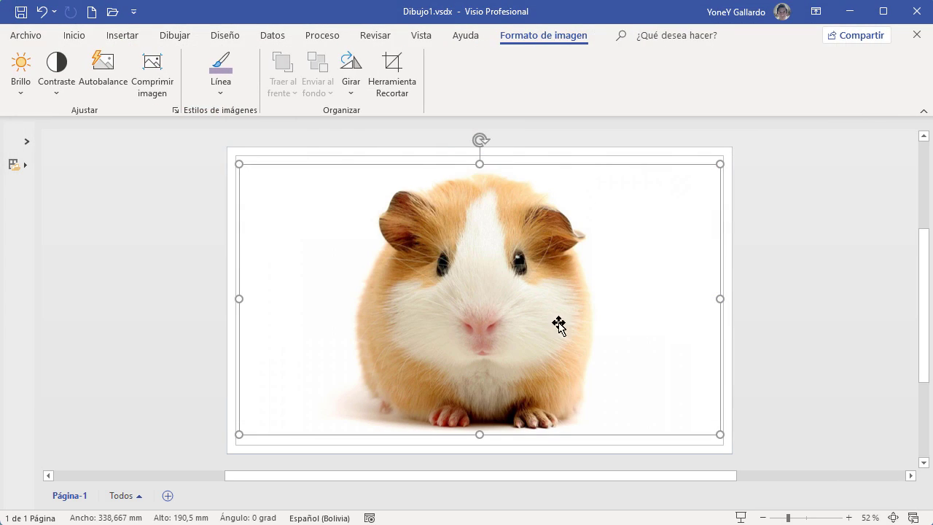
- Shrink the guinea pig picture proportionally, move it near the centre of the page and deselect it
{"action": "left_click_drag", "start_coordinate": [240, 168], "coordinate": [304, 203]}
{"action": "left_click_drag", "start_coordinate": [472, 304], "coordinate": [441, 272]}
{"action": "left_click", "coordinate": [796, 295]}
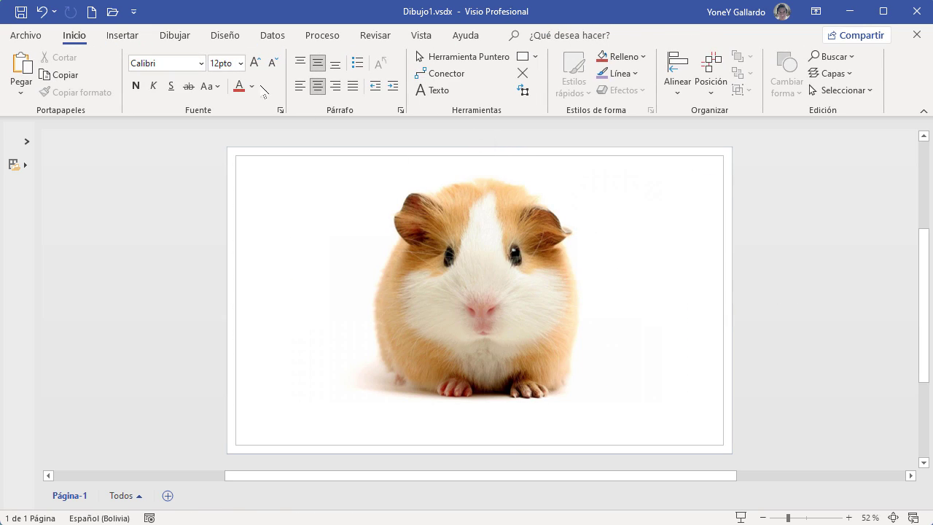
- Examine the file types available for saving a copy of the drawing, try PDF (*.pdf) as the type, and cancel the save
{"action": "left_click", "coordinate": [26, 35]}
{"action": "left_click", "coordinate": [54, 231]}
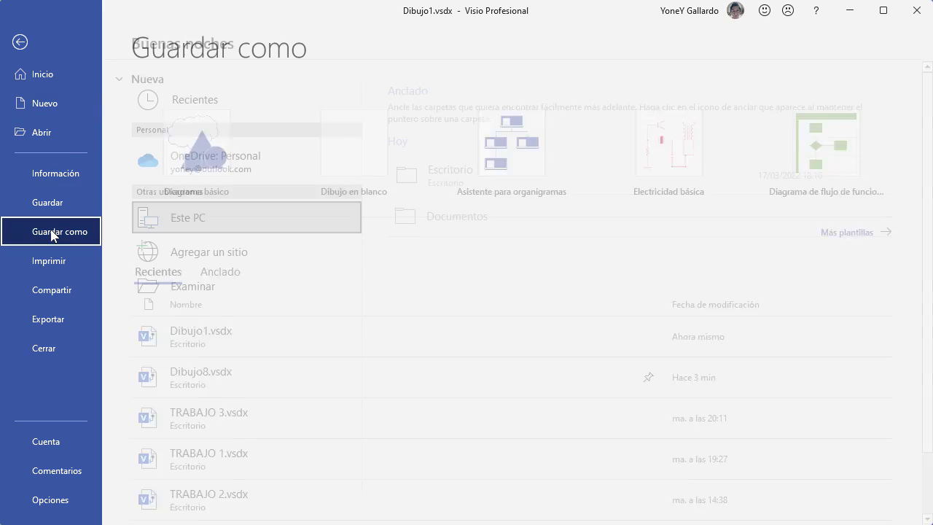
{"action": "left_click", "coordinate": [211, 291]}
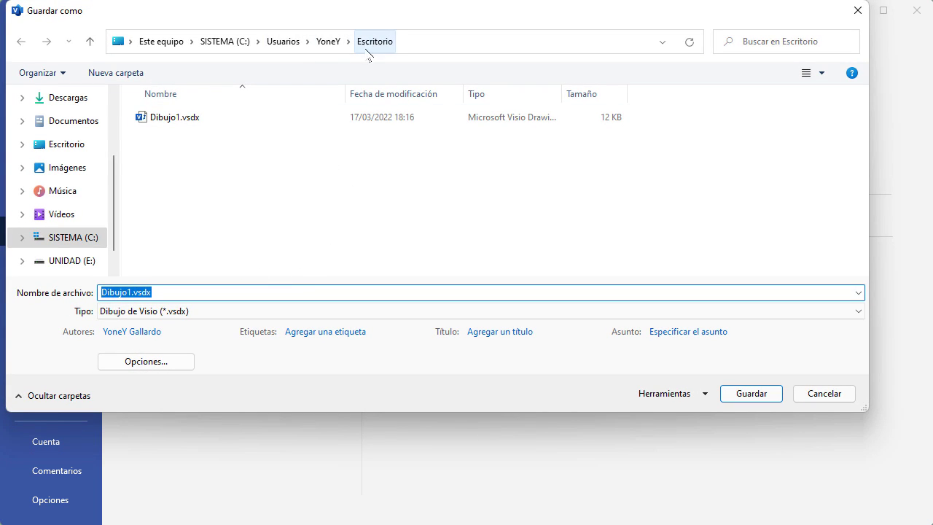
{"action": "left_click_drag", "start_coordinate": [444, 7], "coordinate": [451, 0]}
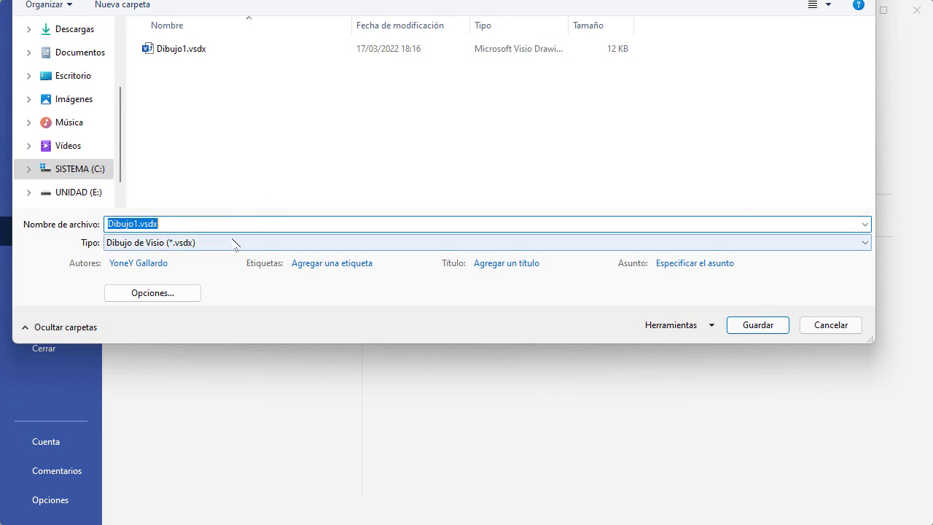
{"action": "left_click", "coordinate": [230, 243]}
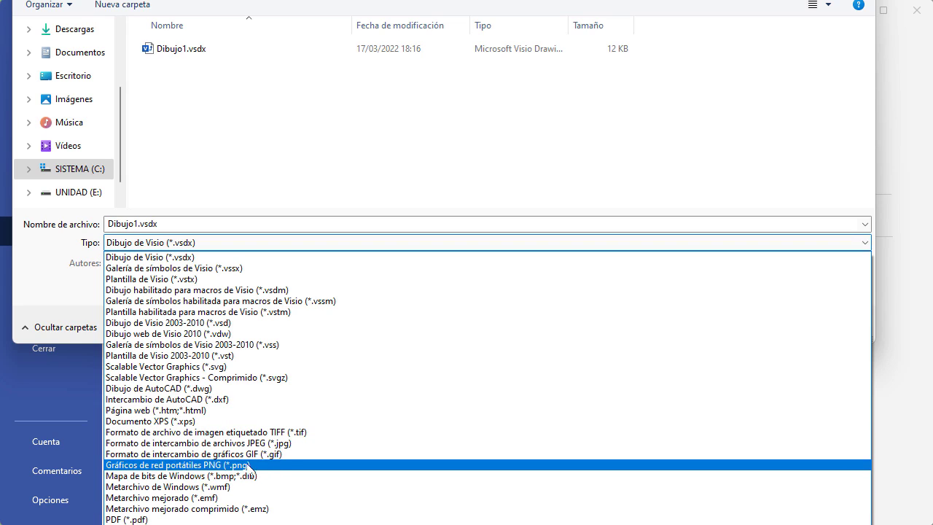
{"action": "left_click", "coordinate": [134, 519]}
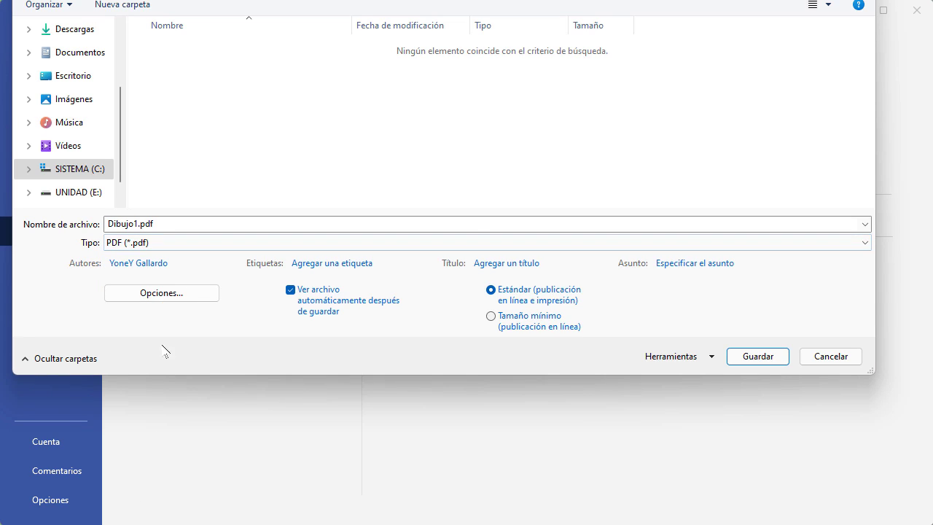
{"action": "left_click", "coordinate": [156, 244]}
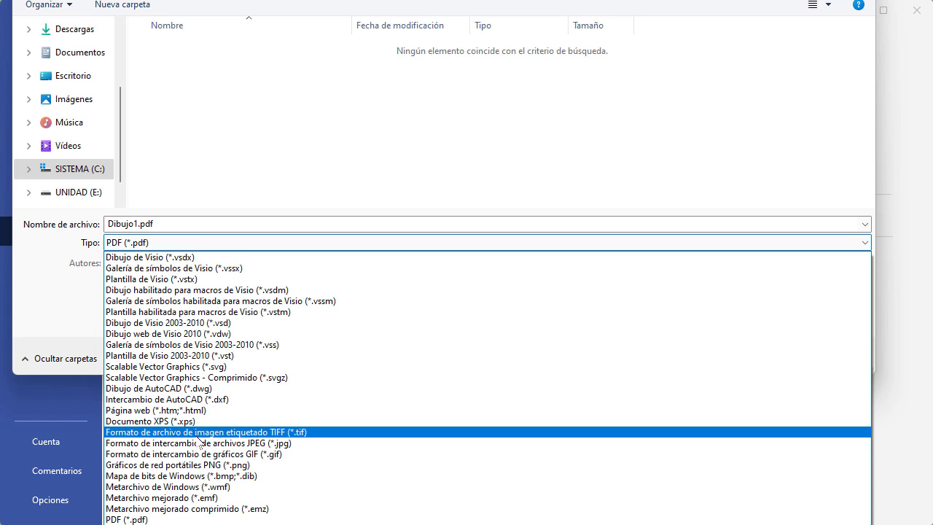
{"action": "key", "text": "Escape"}
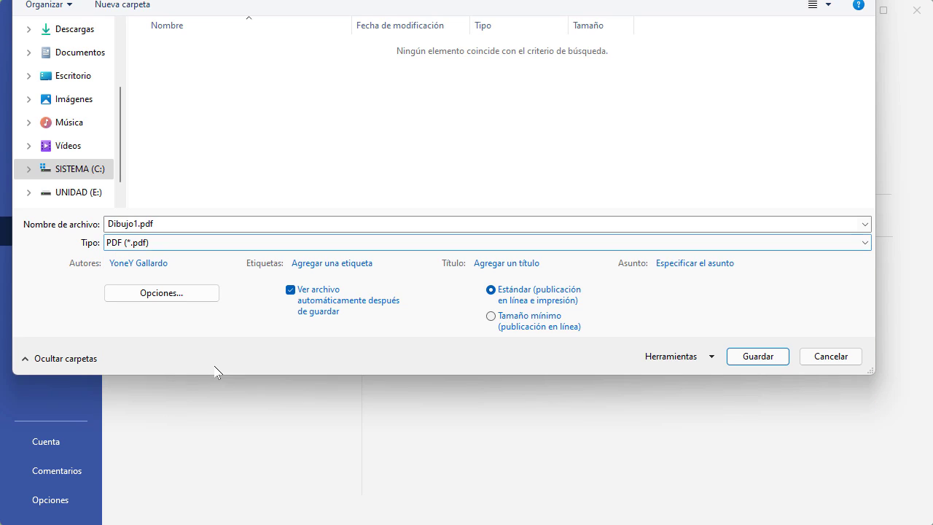
{"action": "left_click", "coordinate": [824, 357]}
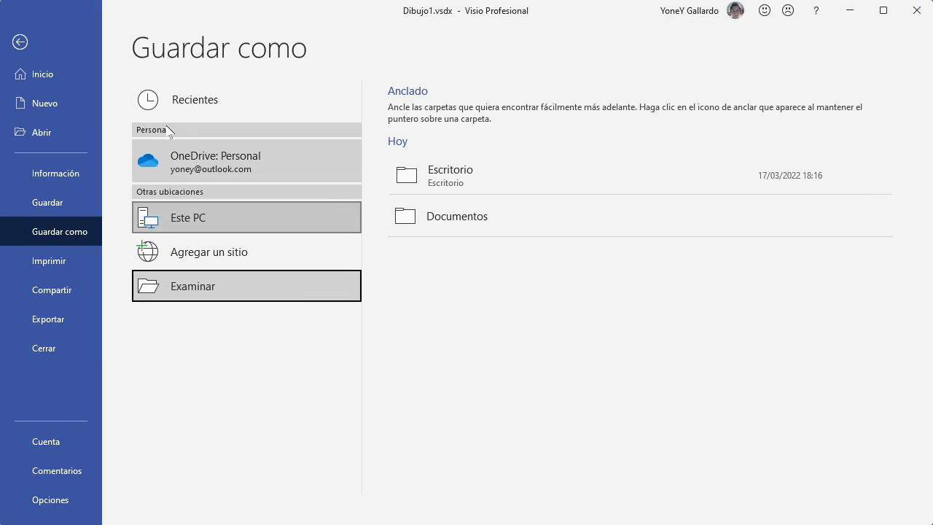
- Examine the export options for PDF/XPS documents and for changing the file type, and return to the drawing
{"action": "left_click", "coordinate": [56, 323]}
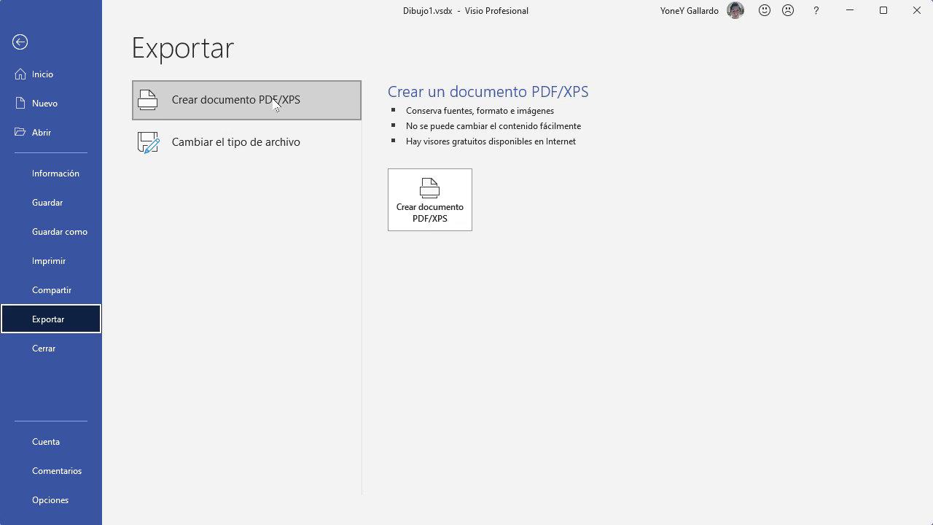
{"action": "left_click", "coordinate": [277, 139]}
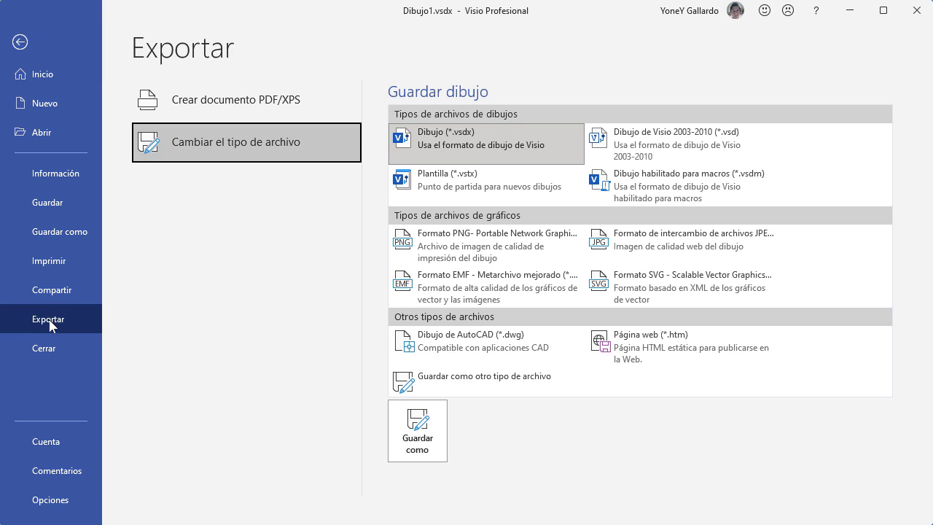
{"action": "left_click", "coordinate": [20, 42]}
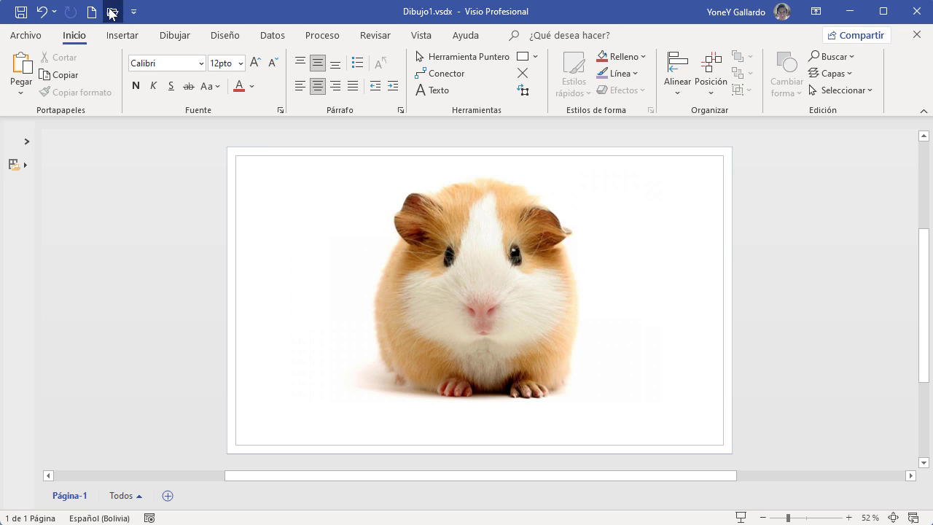
- Try adding Impresión rápida to the Quick Access Toolbar and remove it again
{"action": "left_click", "coordinate": [134, 13]}
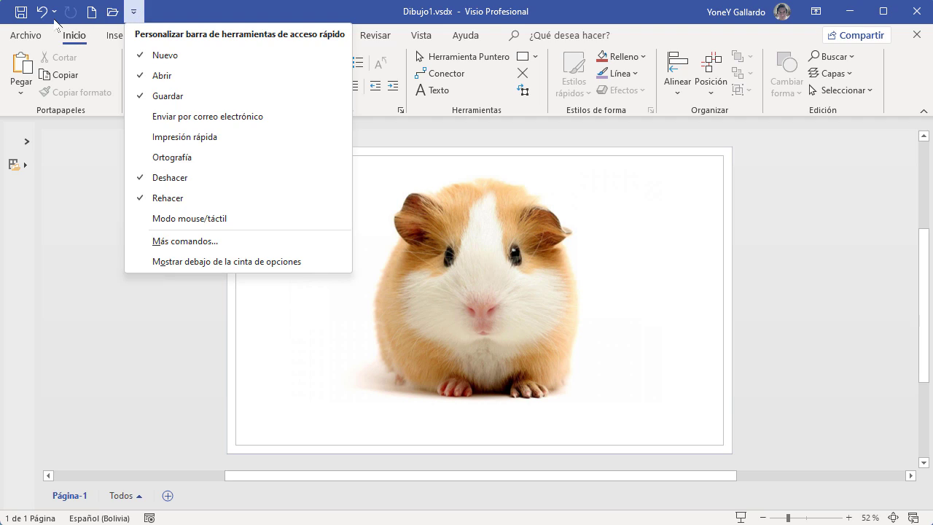
{"action": "left_click", "coordinate": [167, 11]}
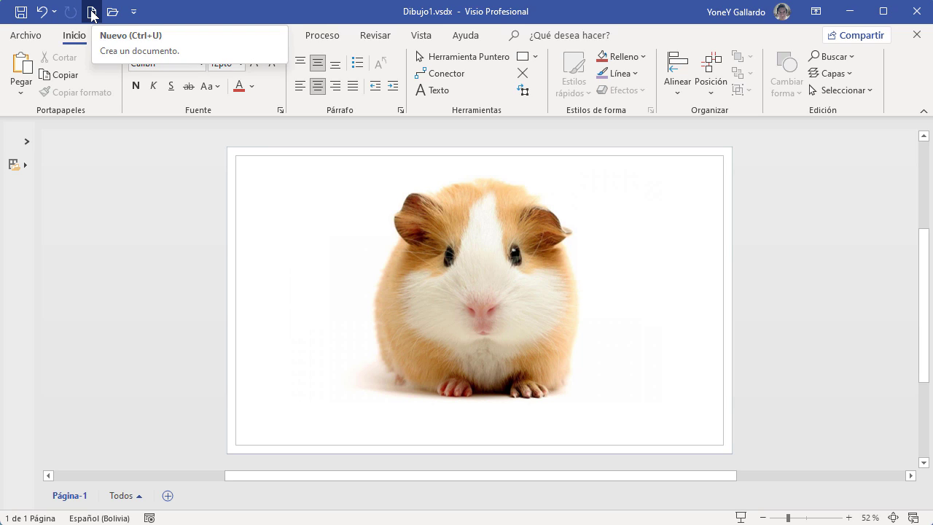
{"action": "left_click", "coordinate": [133, 12]}
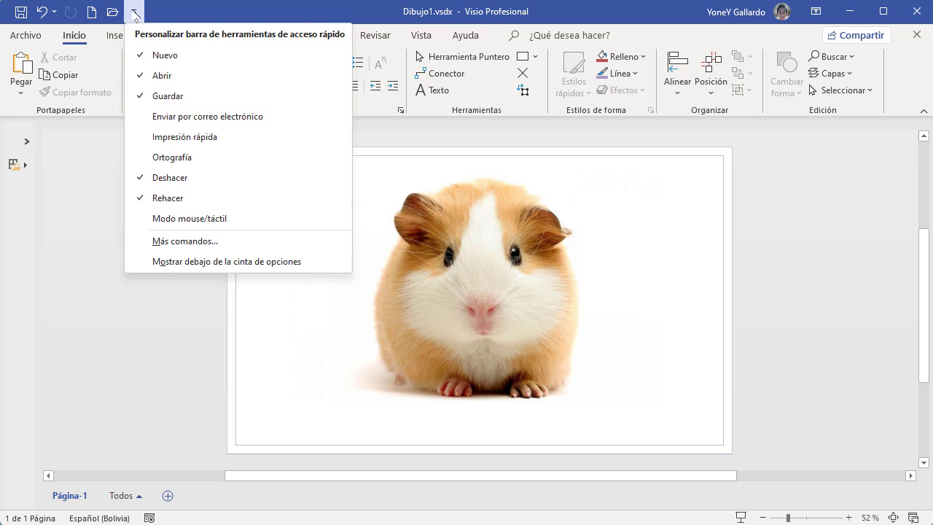
{"action": "left_click", "coordinate": [182, 137]}
{"action": "left_click", "coordinate": [155, 12]}
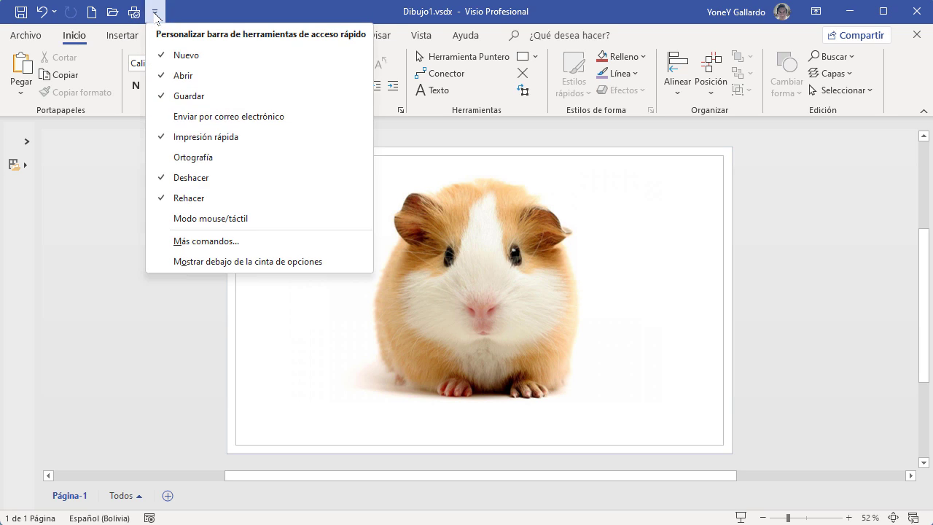
{"action": "left_click", "coordinate": [183, 136]}
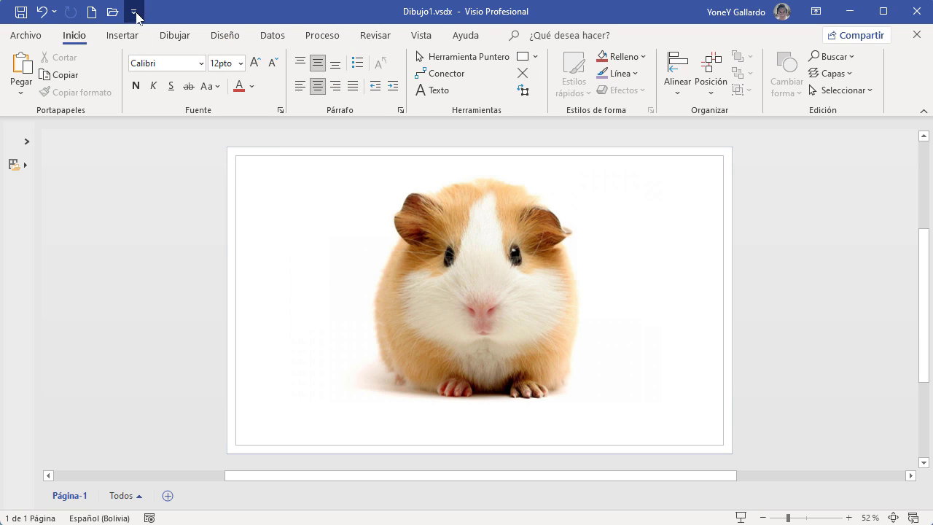
- Add the Cortar command to the Quick Access Toolbar through its full command list, and select the guinea pig picture
{"action": "left_click", "coordinate": [133, 12]}
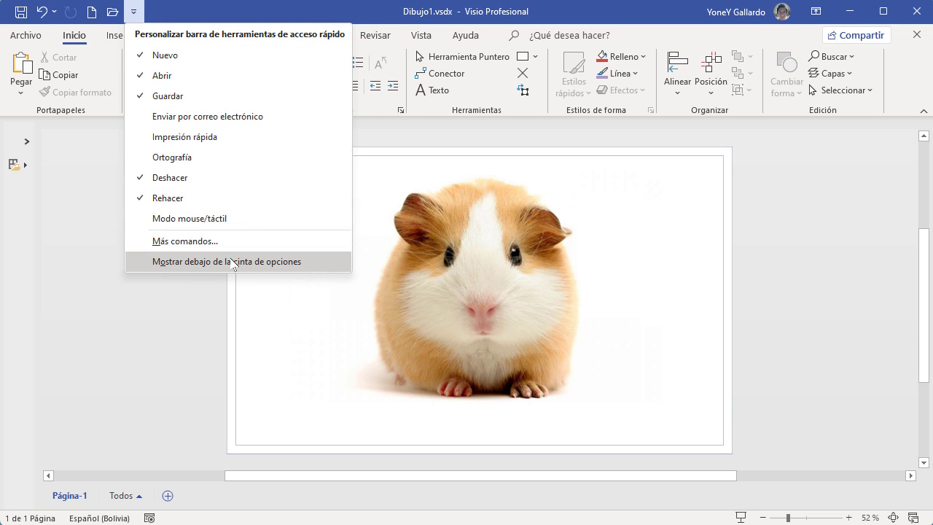
{"action": "left_click", "coordinate": [194, 244]}
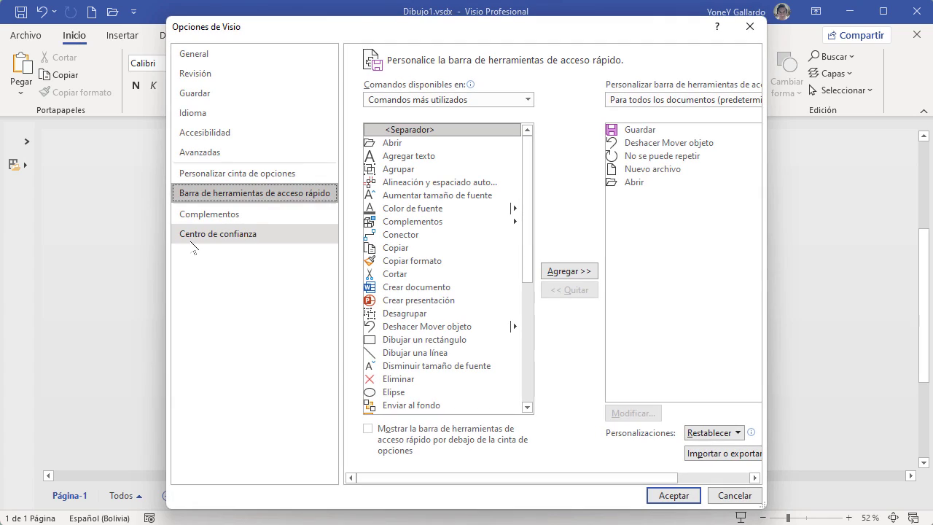
{"action": "left_click", "coordinate": [416, 275]}
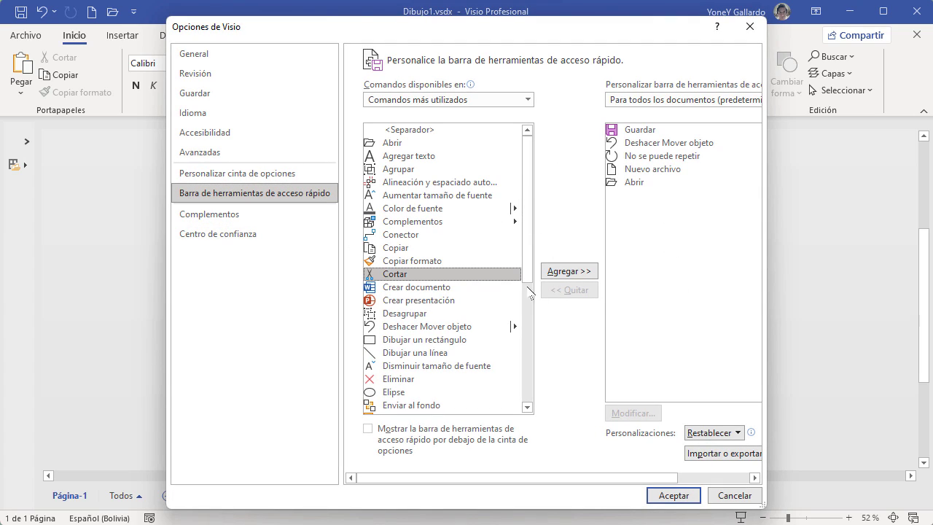
{"action": "left_click", "coordinate": [554, 271]}
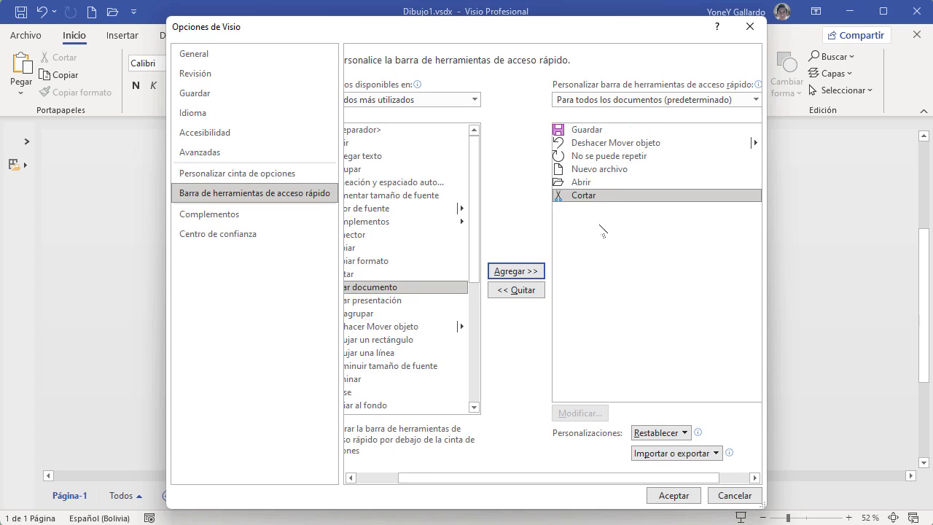
{"action": "left_click", "coordinate": [670, 494]}
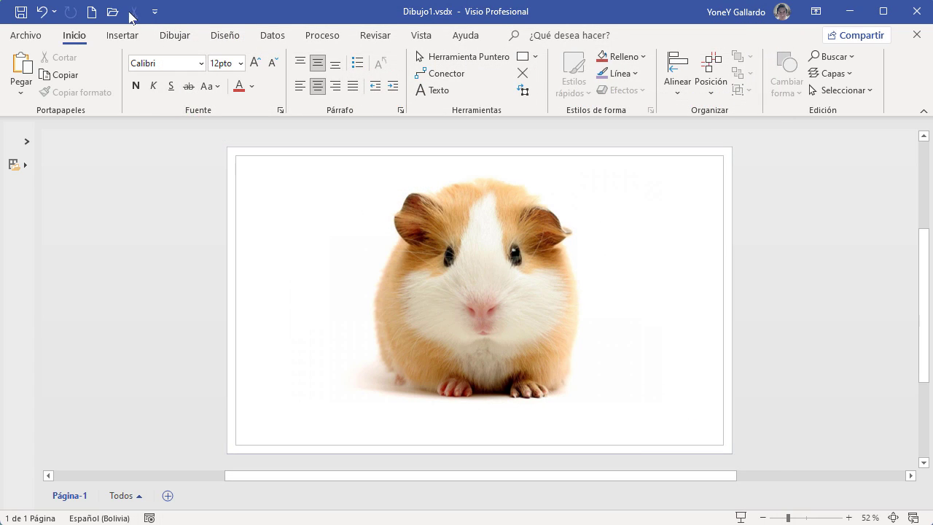
{"action": "left_click", "coordinate": [416, 226]}
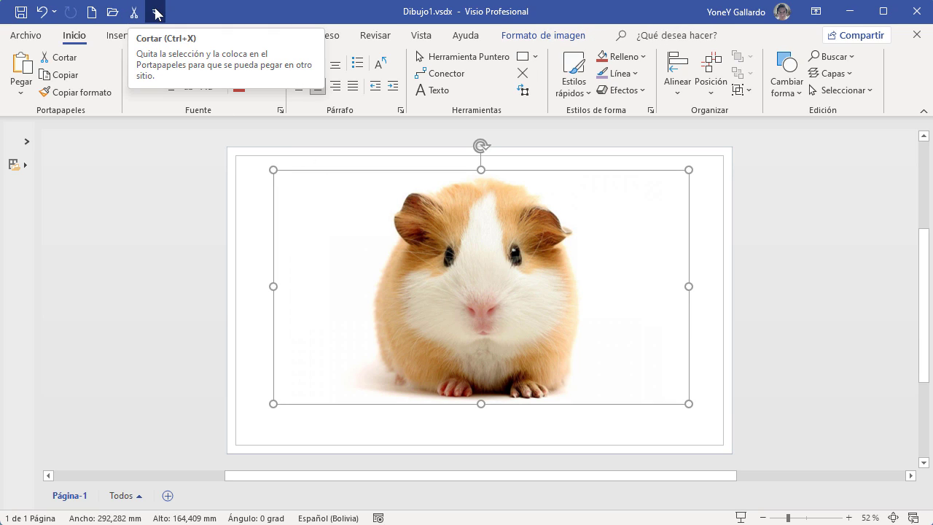
- Remove the Cortar command from the Quick Access Toolbar and deselect the guinea pig picture
{"action": "left_click", "coordinate": [155, 12]}
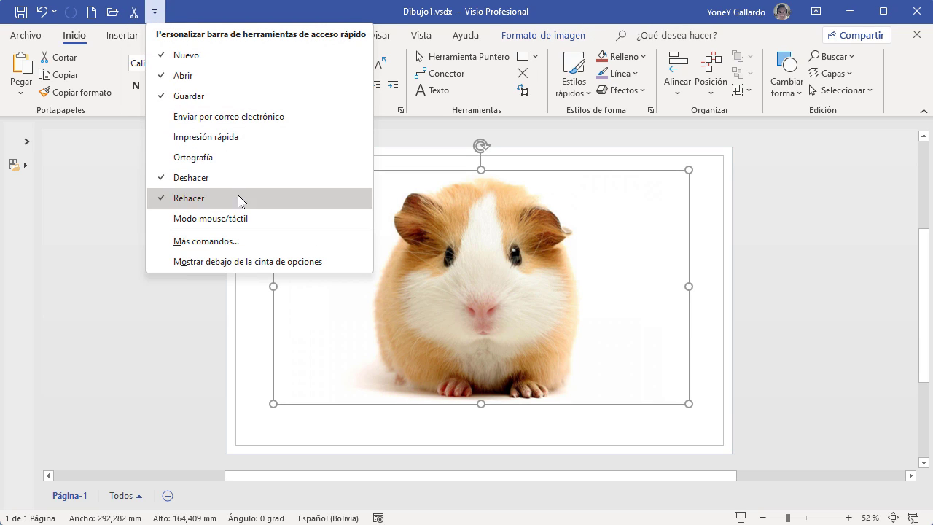
{"action": "left_click", "coordinate": [211, 243]}
{"action": "left_click", "coordinate": [638, 198]}
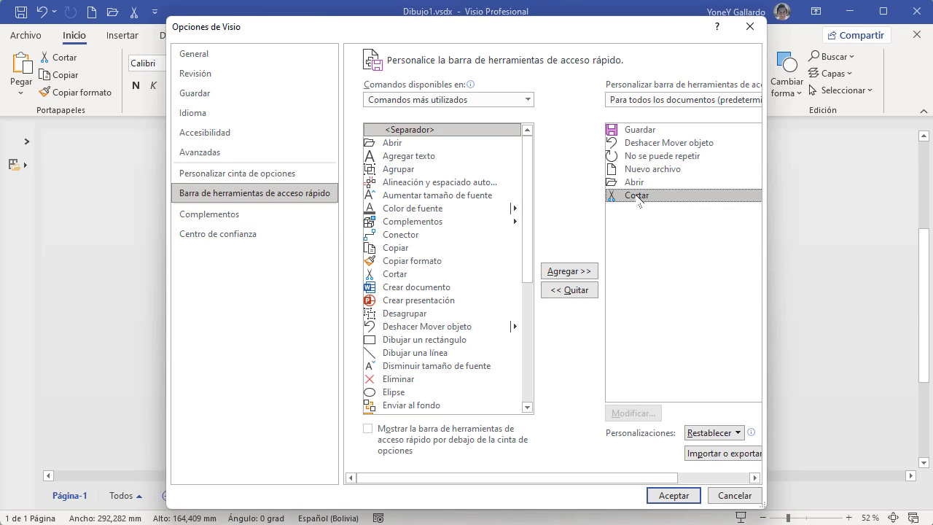
{"action": "left_click", "coordinate": [586, 292]}
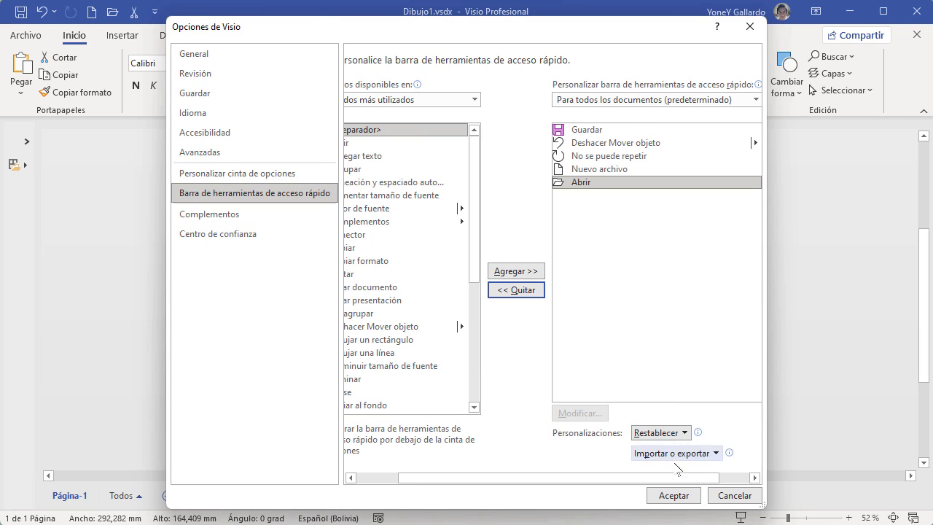
{"action": "left_click", "coordinate": [674, 494]}
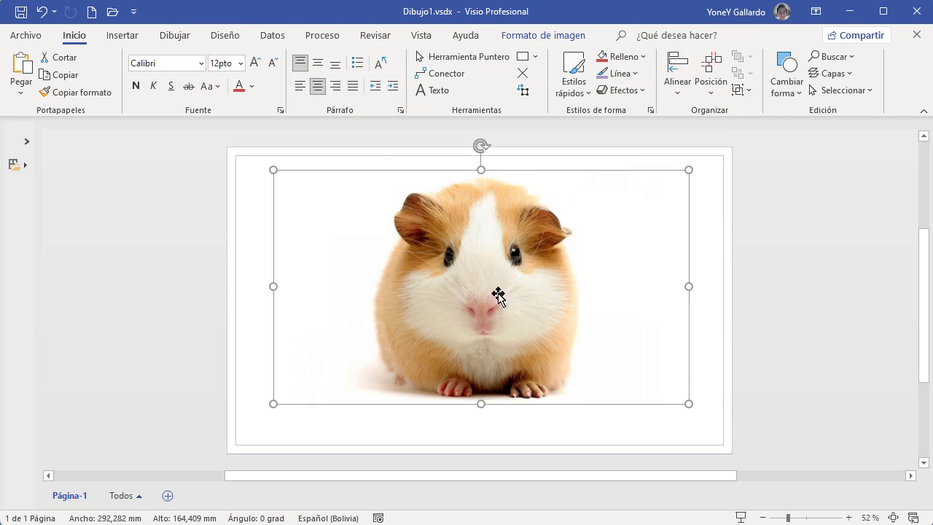
{"action": "left_click", "coordinate": [230, 247]}
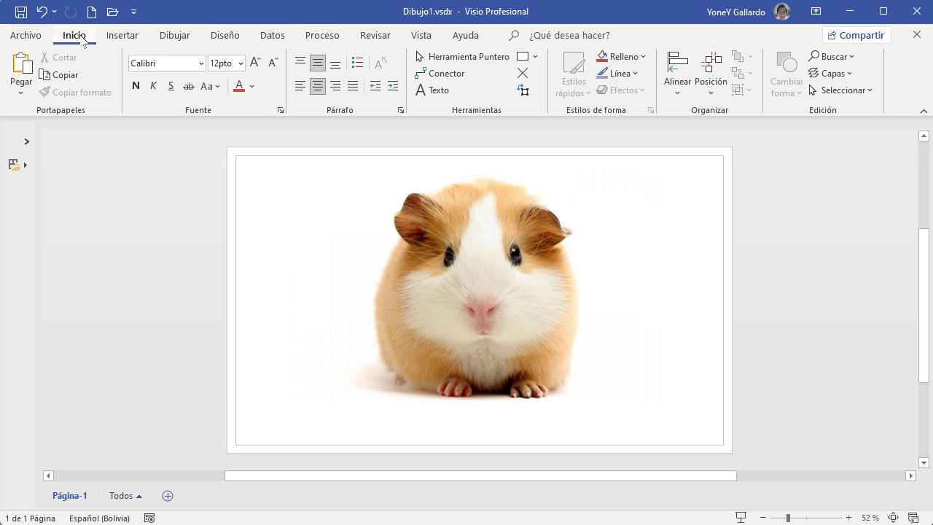
- Examine the ribbon commands for inserting, drawing, design, data, process and view, and return to the home commands
{"action": "left_click", "coordinate": [122, 36]}
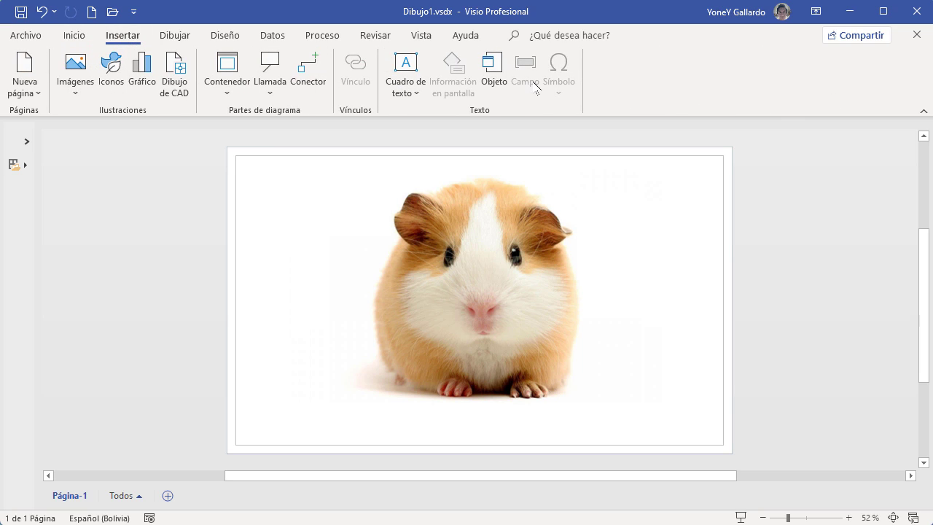
{"action": "left_click", "coordinate": [174, 35]}
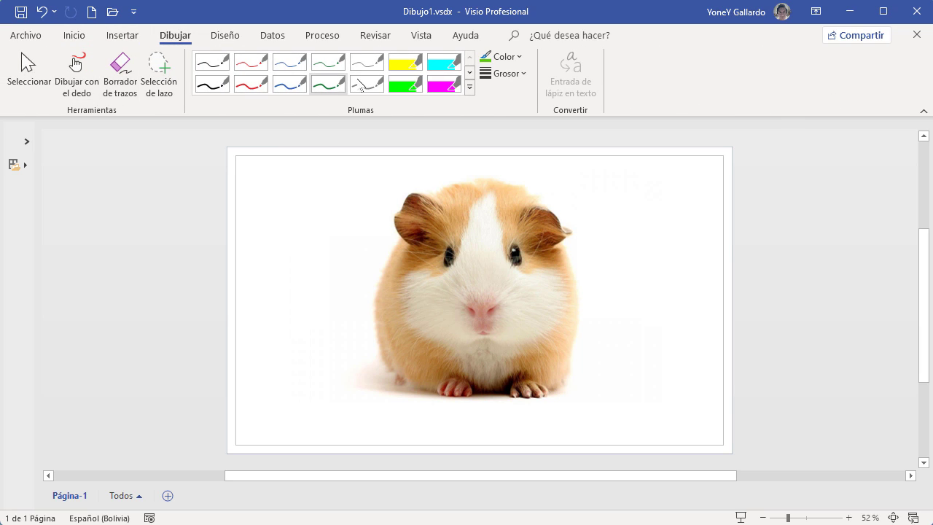
{"action": "left_click", "coordinate": [226, 37]}
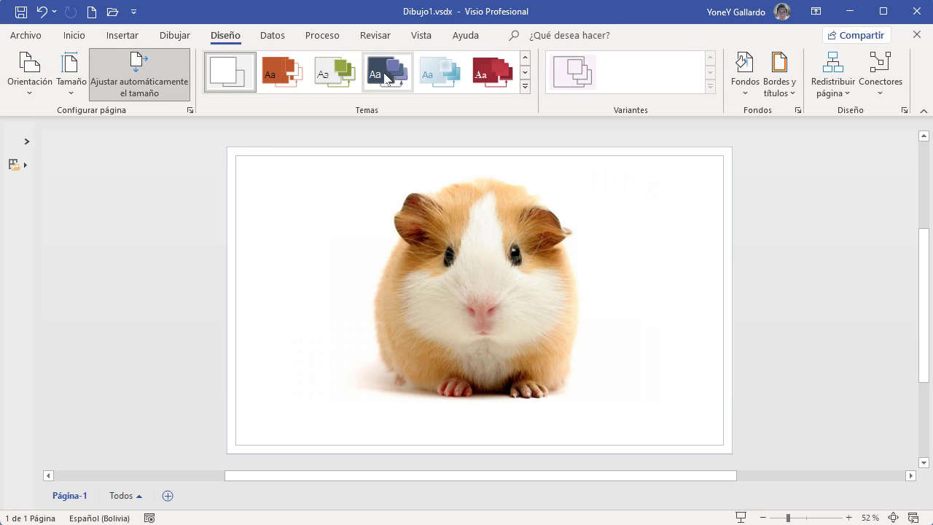
{"action": "left_click", "coordinate": [273, 36]}
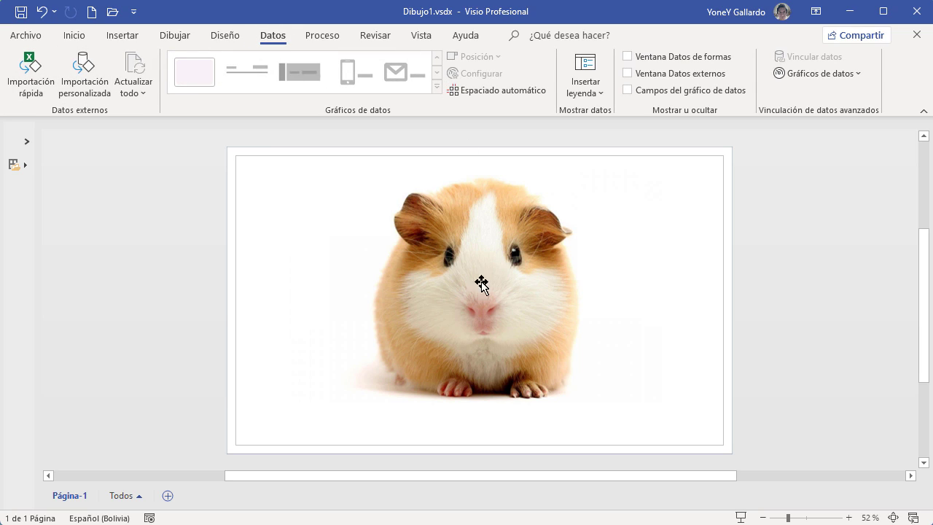
{"action": "left_click", "coordinate": [322, 37]}
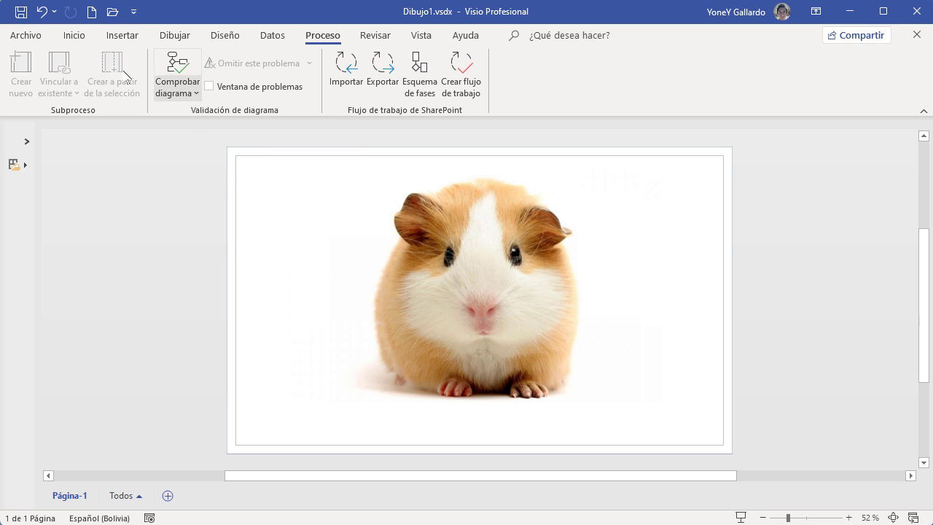
{"action": "left_click", "coordinate": [423, 36]}
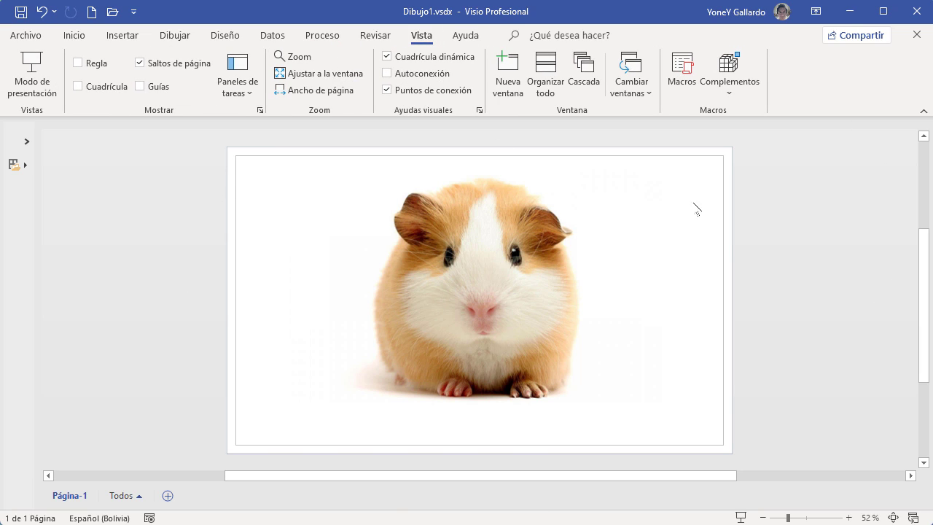
{"action": "left_click", "coordinate": [74, 35]}
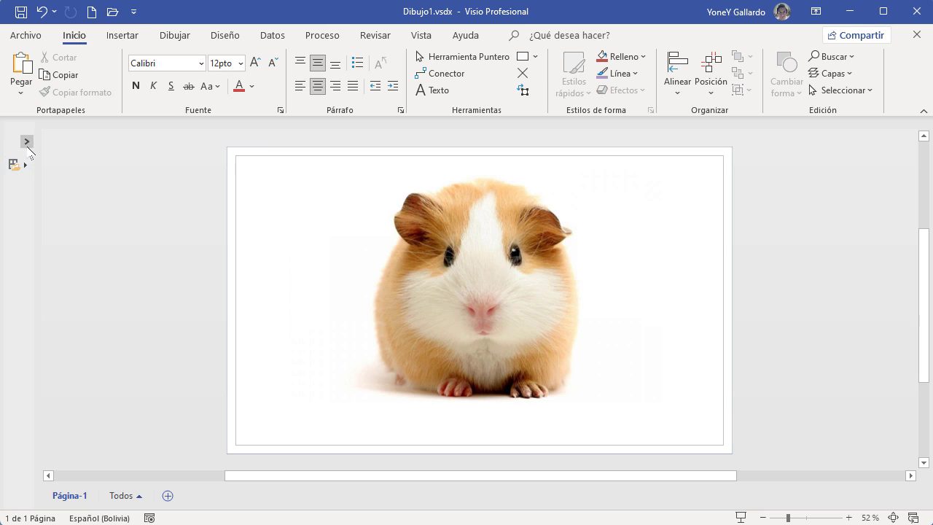
- Expand the Formas pane
{"action": "left_click", "coordinate": [27, 141]}
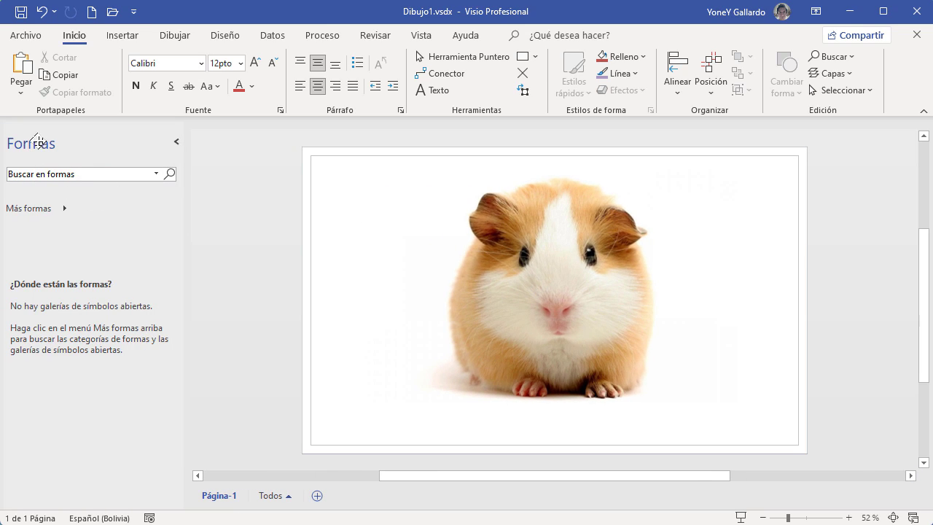
- Open the General category's Formas básicas stencil in the Formas pane
{"action": "left_click", "coordinate": [158, 174]}
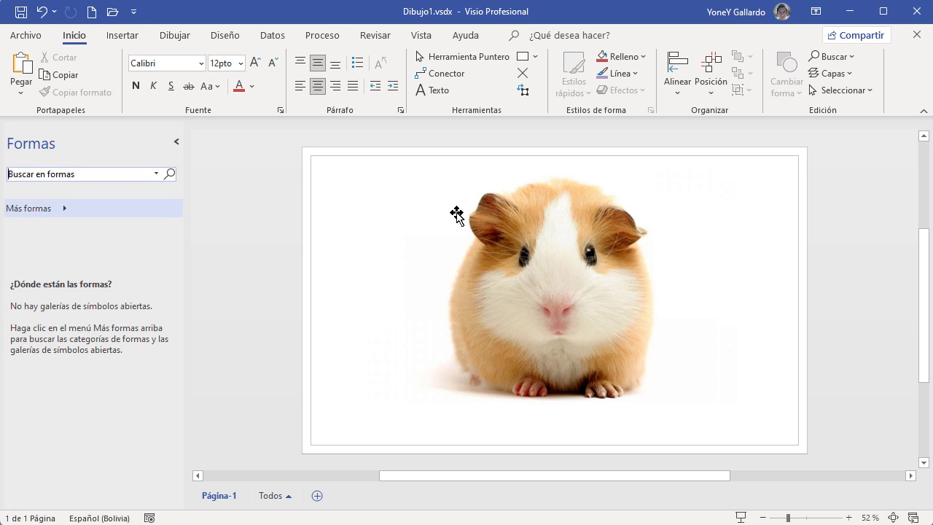
{"action": "left_click", "coordinate": [64, 209]}
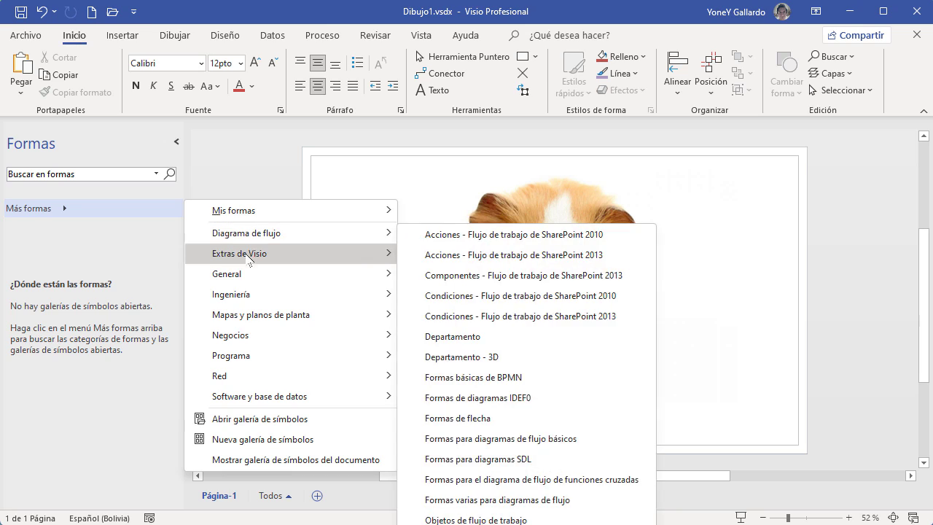
{"action": "mouse_move", "coordinate": [259, 280]}
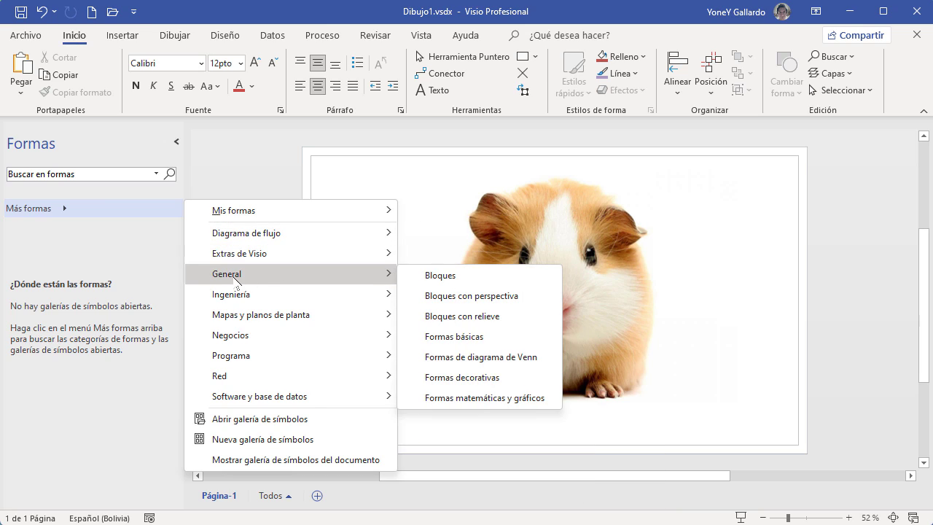
{"action": "left_click", "coordinate": [472, 340]}
- Delete the guinea pig picture from the page
{"action": "left_click", "coordinate": [712, 270]}
{"action": "left_click", "coordinate": [573, 267]}
{"action": "key", "text": "Delete"}
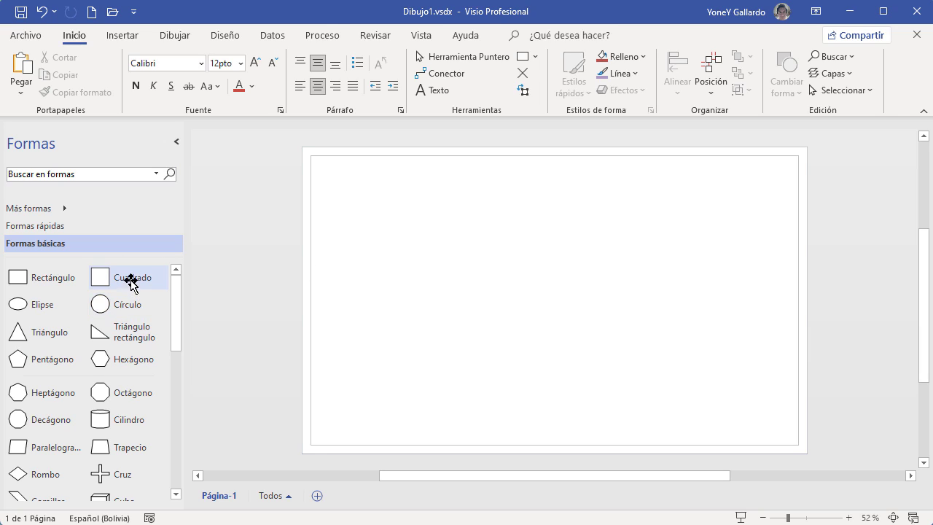
- Place a Cuadrado shape in the upper-left area of the drawing page and fill it with green
{"action": "left_click_drag", "start_coordinate": [120, 281], "coordinate": [389, 215]}
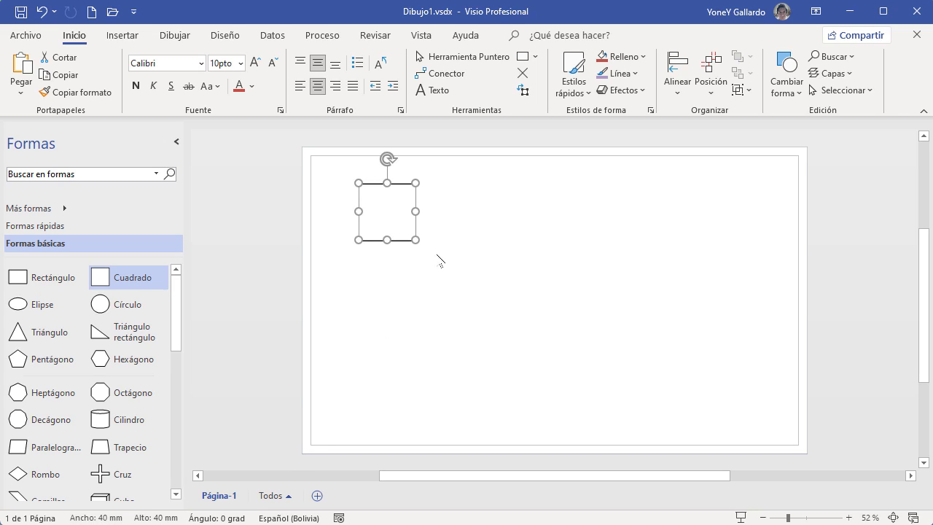
{"action": "left_click_drag", "start_coordinate": [381, 197], "coordinate": [402, 219]}
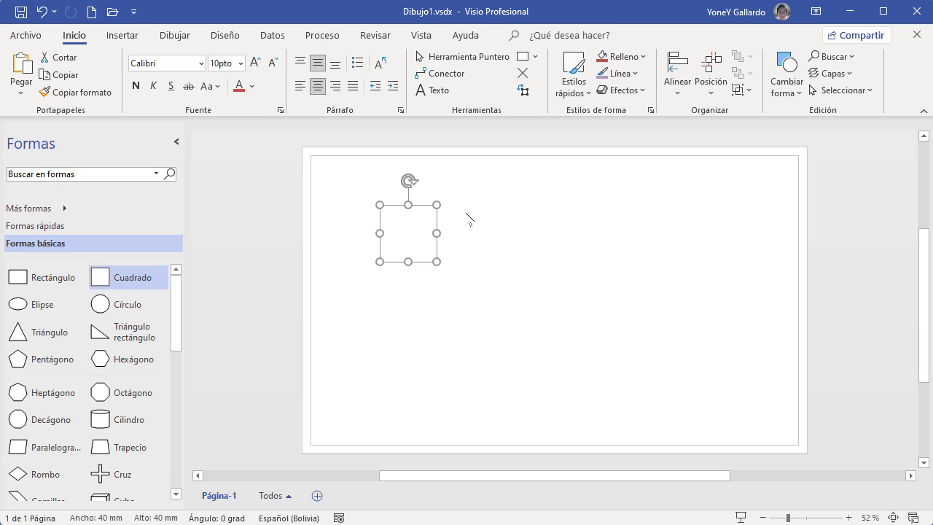
{"action": "left_click", "coordinate": [639, 58]}
{"action": "left_click", "coordinate": [663, 116]}
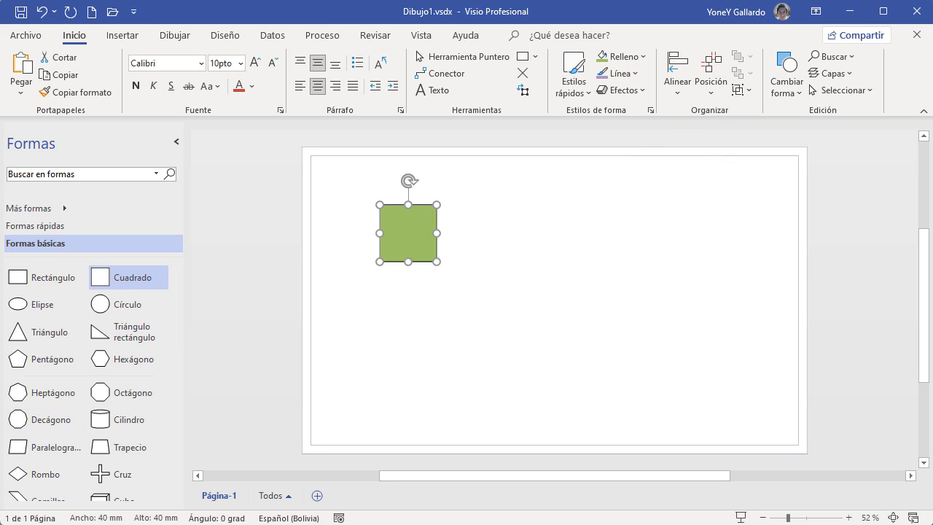
- Open the size and position settings of the green square and set its X and Y to 0 mm
{"action": "left_click", "coordinate": [95, 518]}
{"action": "left_click_drag", "start_coordinate": [291, 180], "coordinate": [265, 201]}
{"action": "left_click", "coordinate": [277, 235]}
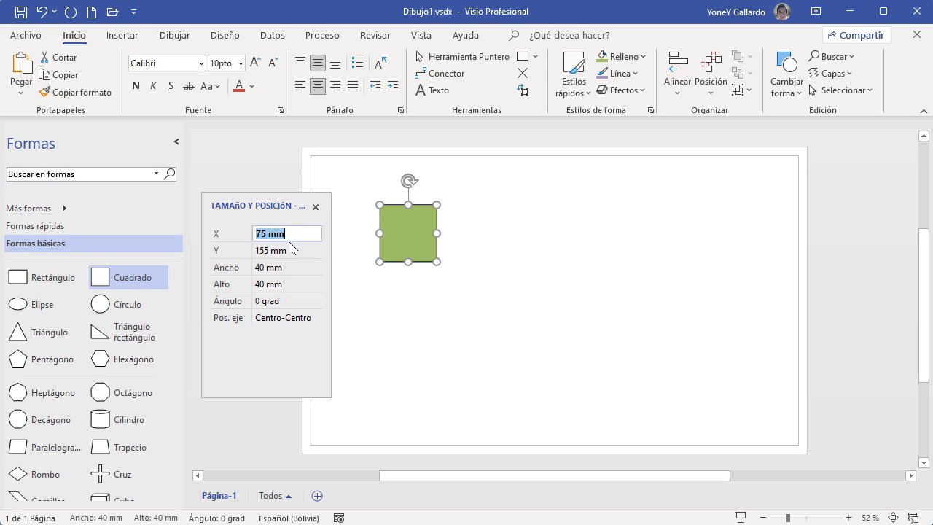
{"action": "type", "text": "0"}
{"action": "key", "text": "Tab"}
{"action": "type", "text": "0"}
{"action": "key", "text": "Tab"}
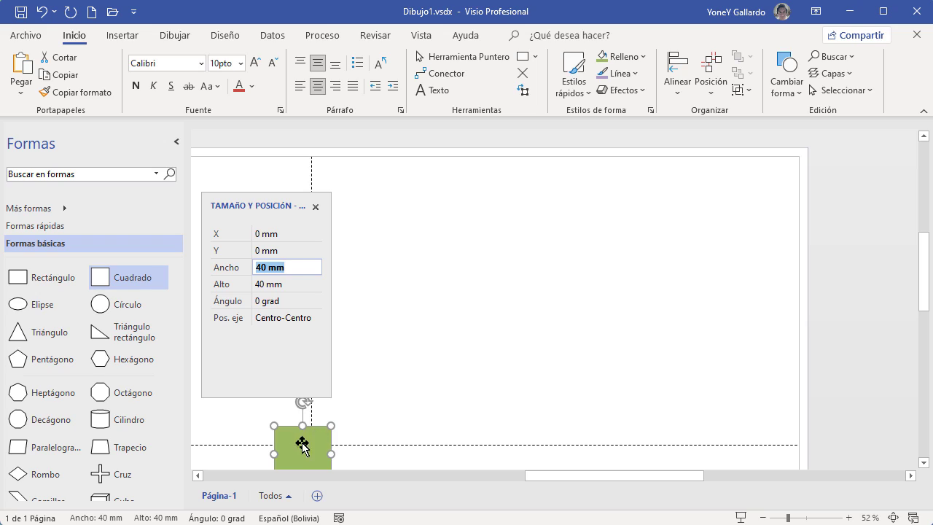
- Move the green square back onto the page at about X 135 mm, Y 120 mm, and set its width to 90 mm
{"action": "left_click_drag", "start_coordinate": [302, 442], "coordinate": [493, 283]}
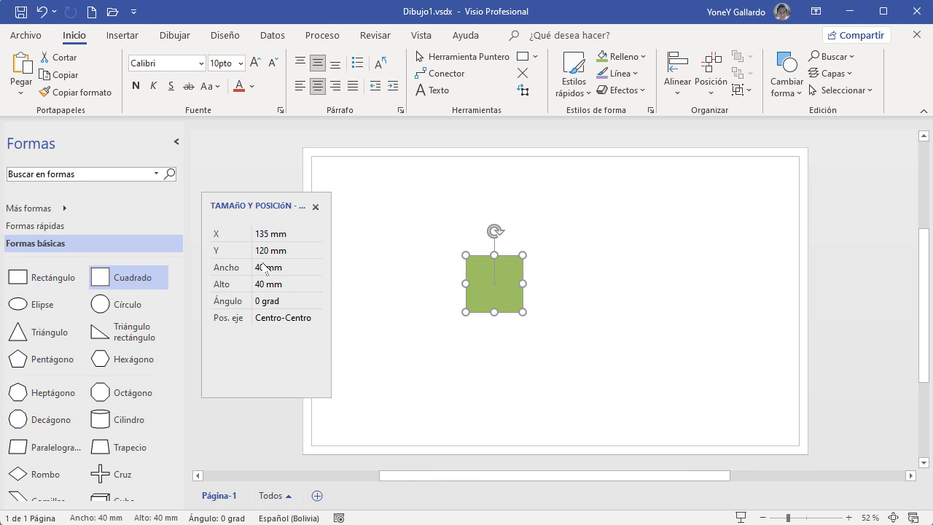
{"action": "left_click", "coordinate": [285, 268]}
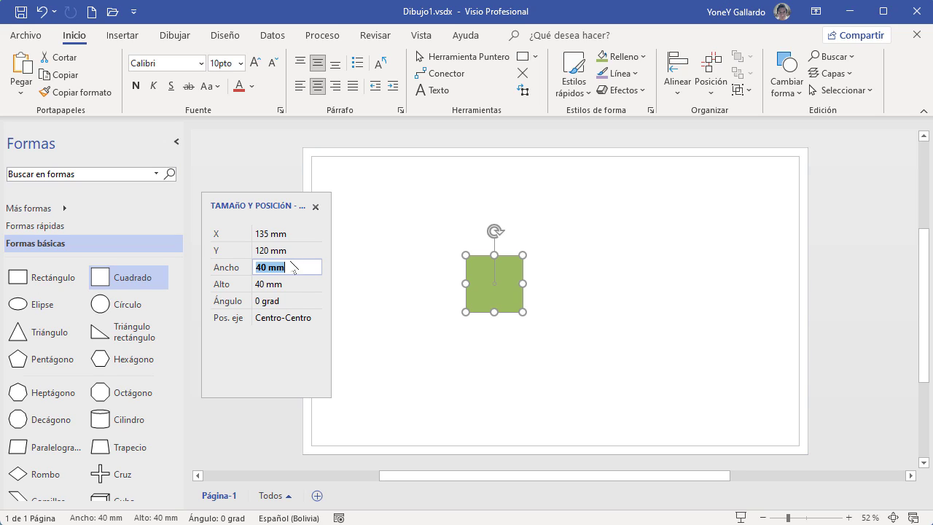
{"action": "type", "text": "90"}
{"action": "key", "text": "Tab"}
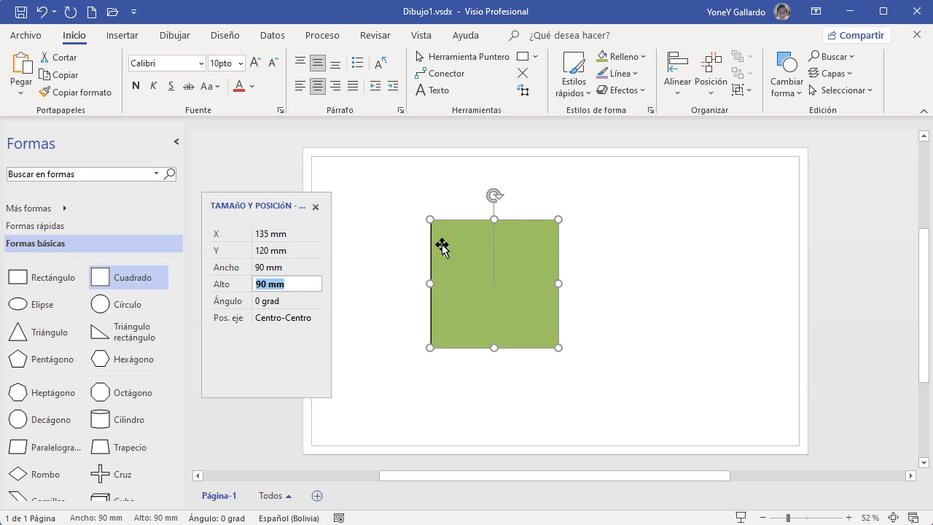
- Rotate the green square to 45 degrees, and set its angle back to 0 degrees
{"action": "left_click", "coordinate": [280, 300]}
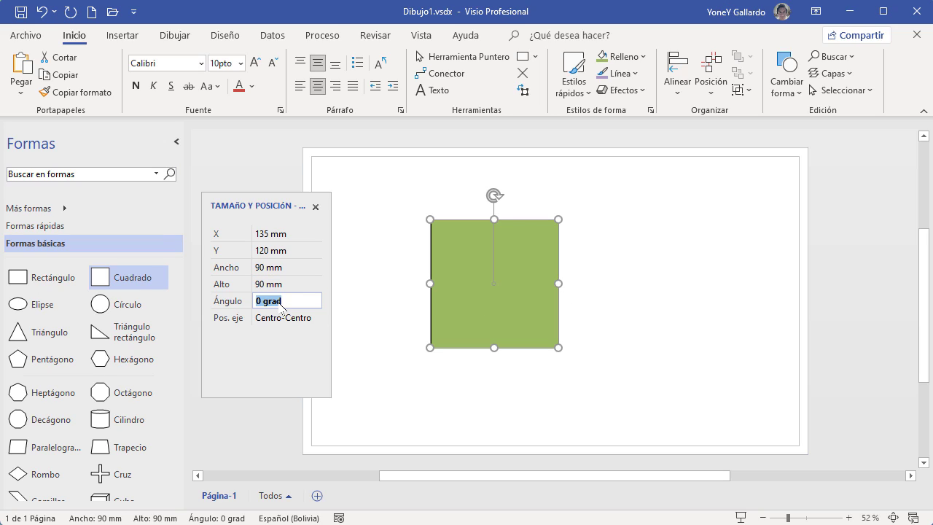
{"action": "type", "text": "45"}
{"action": "key", "text": "Return"}
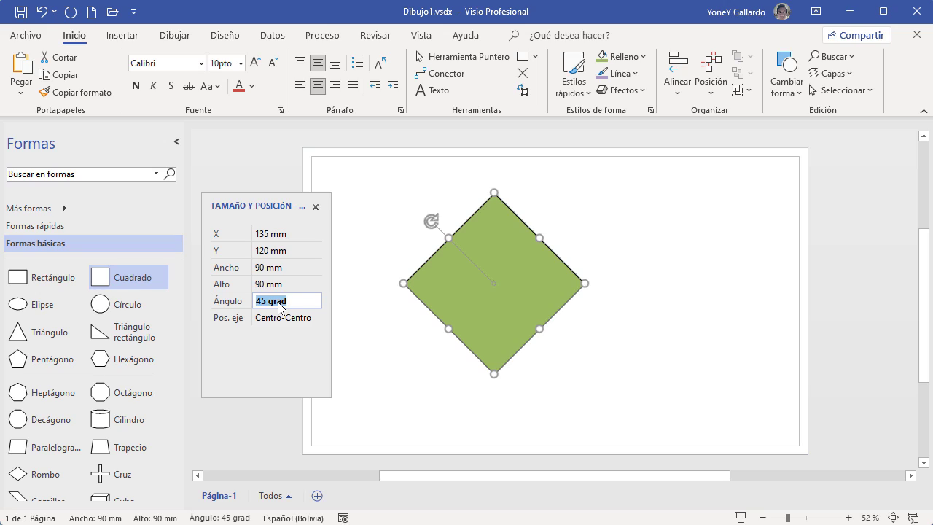
{"action": "type", "text": "0"}
{"action": "key", "text": "Return"}
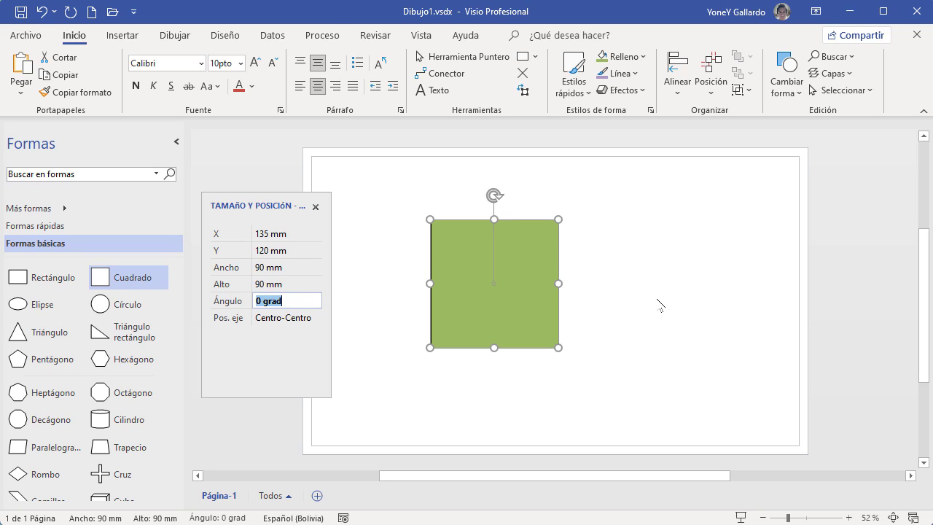
- Close the size and position window, reopen it at the green square's angle, and close it again
{"action": "left_click", "coordinate": [657, 303]}
{"action": "left_click_drag", "start_coordinate": [287, 211], "coordinate": [303, 221]}
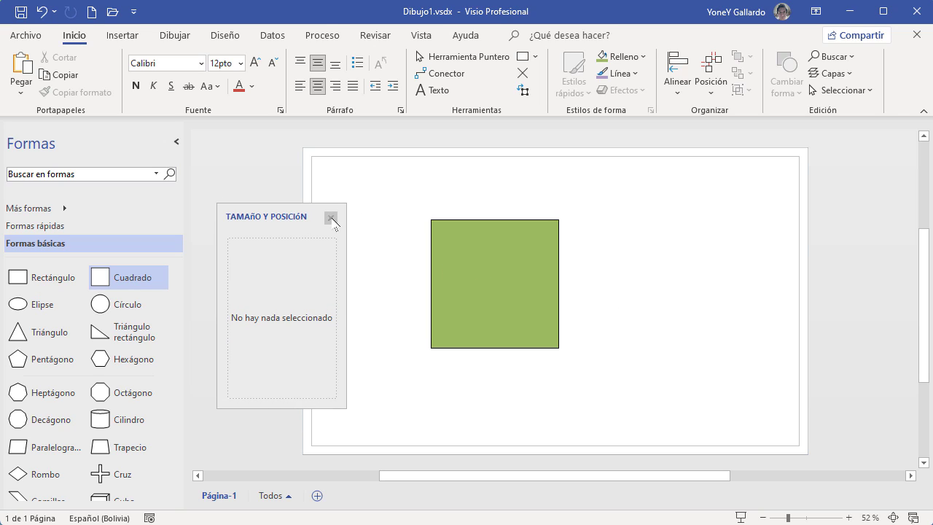
{"action": "left_click", "coordinate": [331, 218]}
{"action": "left_click", "coordinate": [516, 281]}
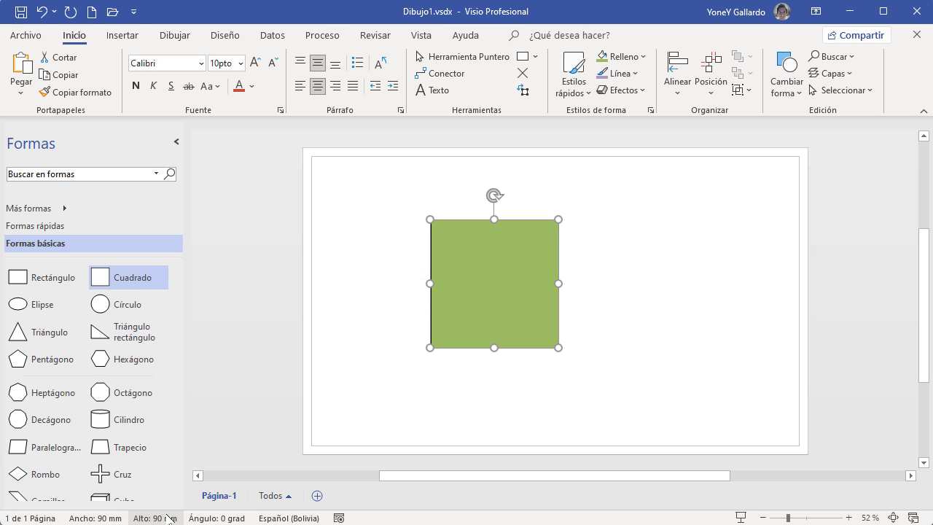
{"action": "left_click", "coordinate": [216, 518]}
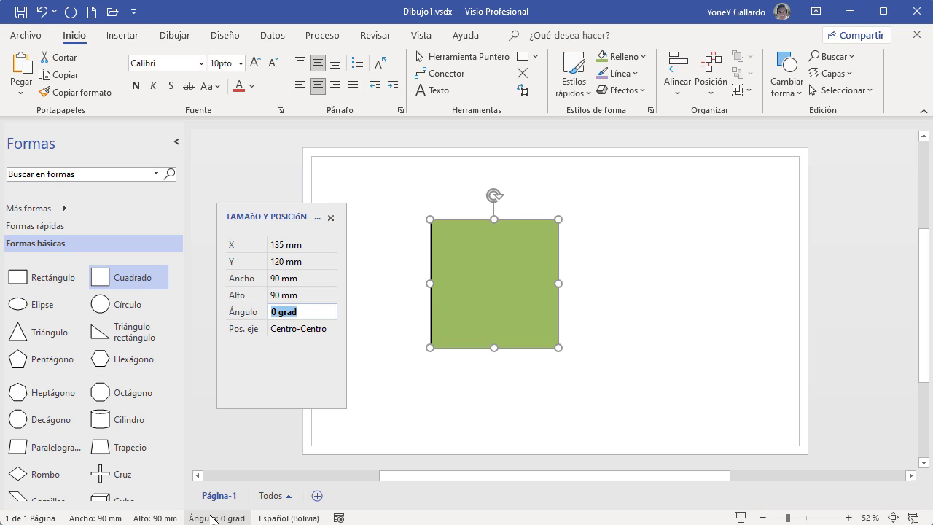
{"action": "left_click", "coordinate": [330, 217]}
- Move the green square into the upper-left corner of the page margins and deselect it
{"action": "left_click_drag", "start_coordinate": [474, 260], "coordinate": [356, 197]}
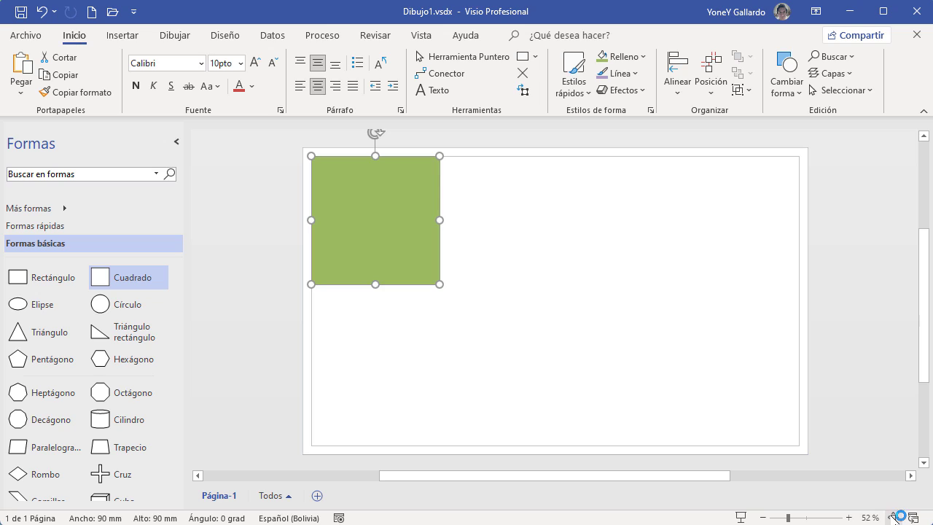
{"action": "left_click", "coordinate": [728, 299]}
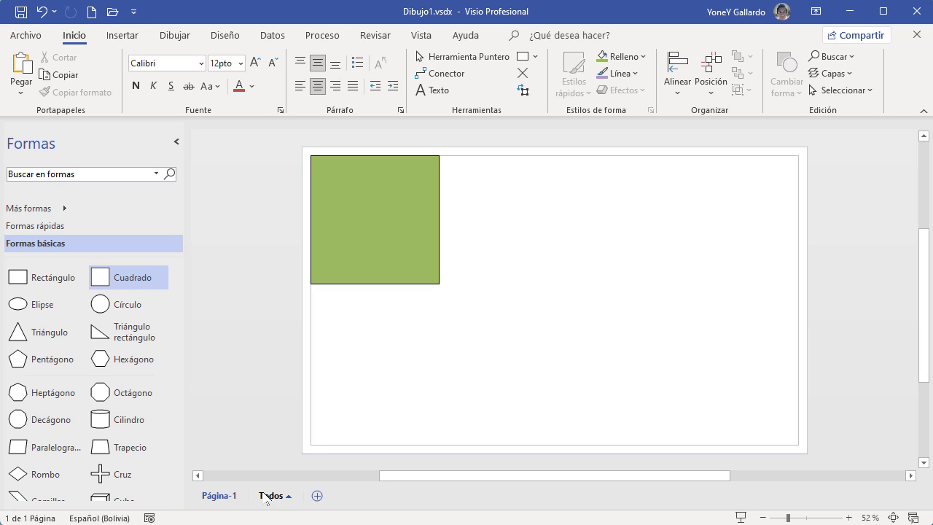
- Add two blank pages to the drawing and switch between pages, ending on Página-1
{"action": "left_click", "coordinate": [317, 496]}
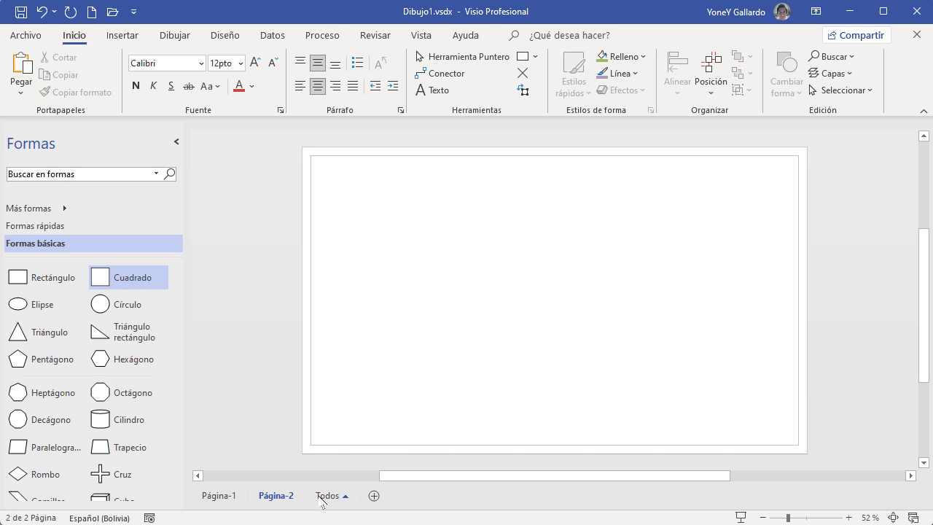
{"action": "left_click", "coordinate": [372, 495]}
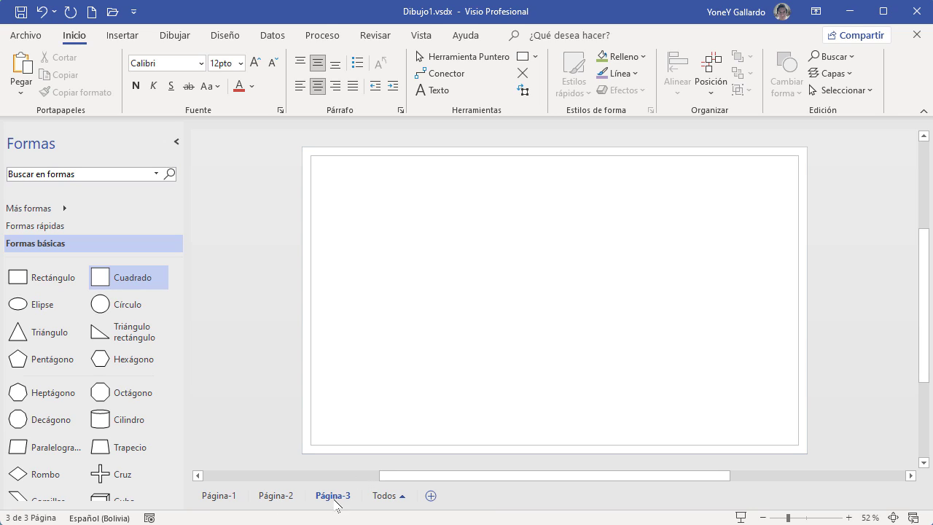
{"action": "left_click", "coordinate": [405, 497]}
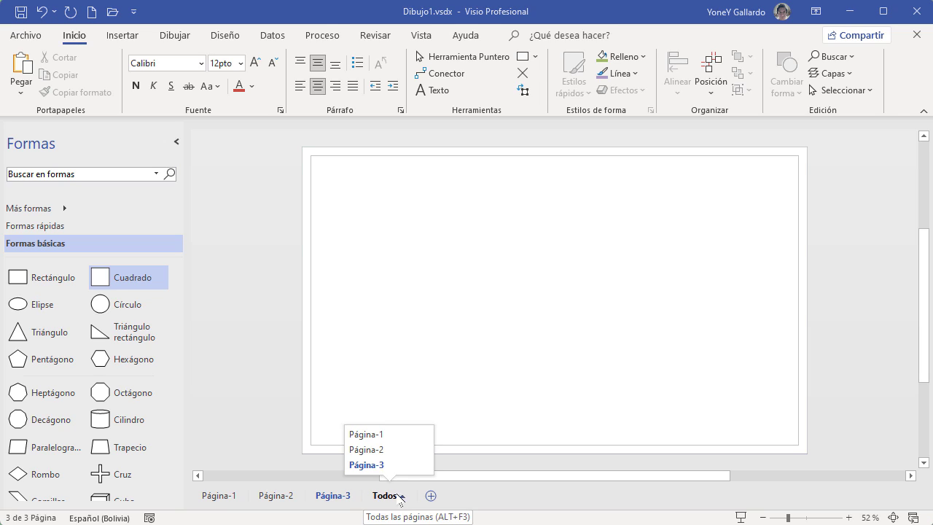
{"action": "left_click", "coordinate": [370, 450]}
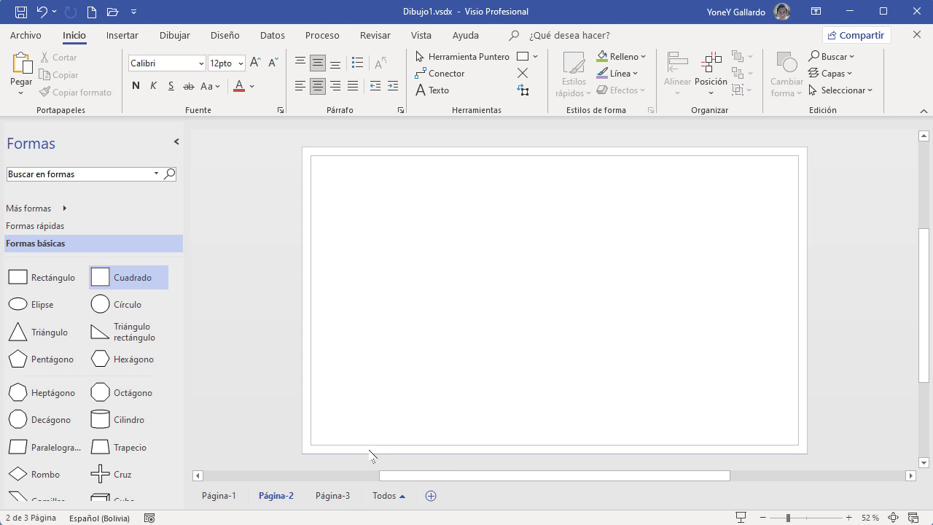
{"action": "left_click", "coordinate": [218, 496]}
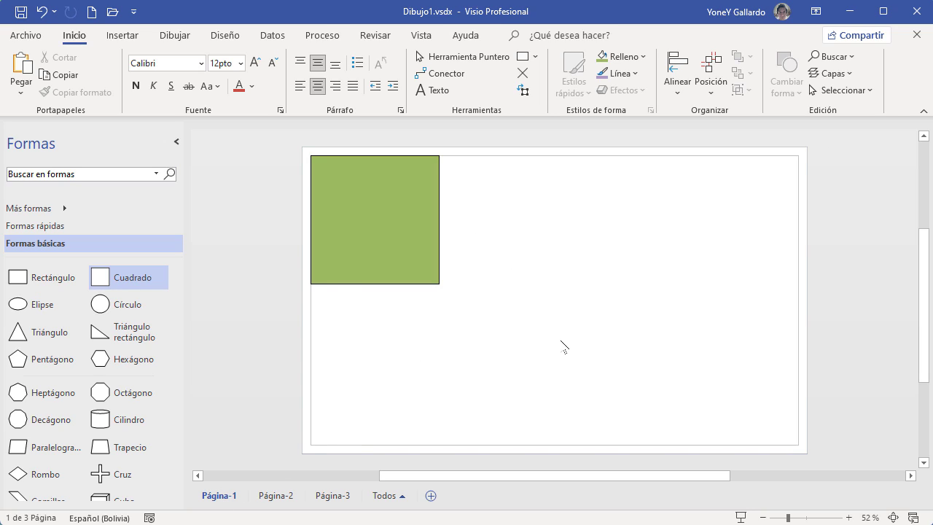
- Scroll around Página-1 and zoom it out and in, ending at a 45% zoom
{"action": "mouse_move", "coordinate": [554, 475]}
{"action": "left_mouse_down"}
{"action": "mouse_move", "coordinate": [466, 475]}
{"action": "mouse_move", "coordinate": [533, 477]}
{"action": "left_mouse_up"}
{"action": "mouse_move", "coordinate": [922, 312]}
{"action": "left_mouse_down"}
{"action": "mouse_move", "coordinate": [922, 300]}
{"action": "mouse_move", "coordinate": [923, 317]}
{"action": "left_mouse_up"}
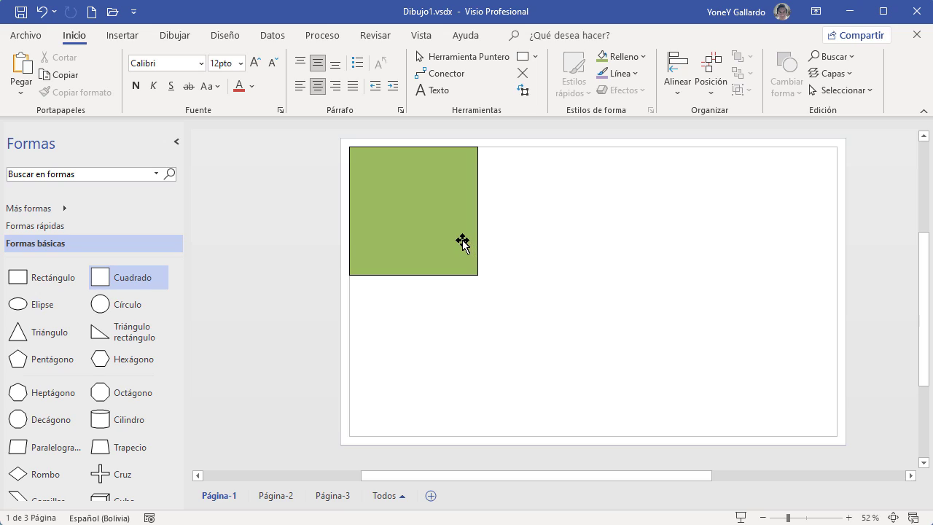
{"action": "left_click", "coordinate": [763, 518]}
{"action": "left_click", "coordinate": [763, 517]}
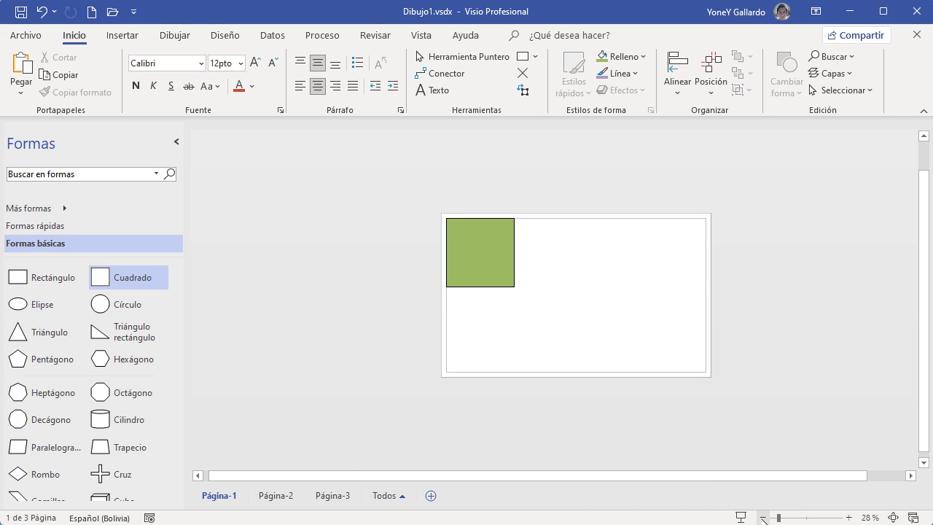
{"action": "left_click", "coordinate": [848, 517]}
{"action": "left_click", "coordinate": [848, 517]}
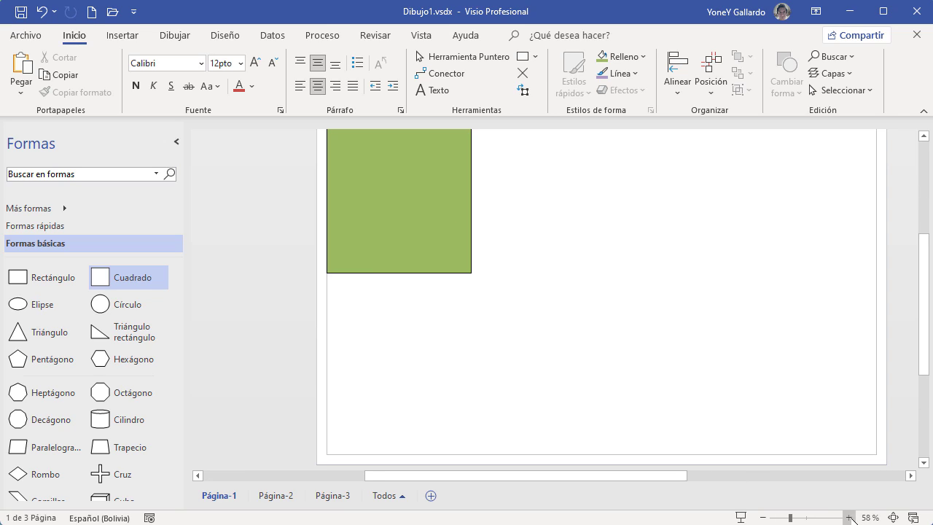
{"action": "left_click", "coordinate": [848, 518]}
{"action": "left_click", "coordinate": [850, 518]}
{"action": "left_click_drag", "start_coordinate": [797, 517], "coordinate": [785, 518]}
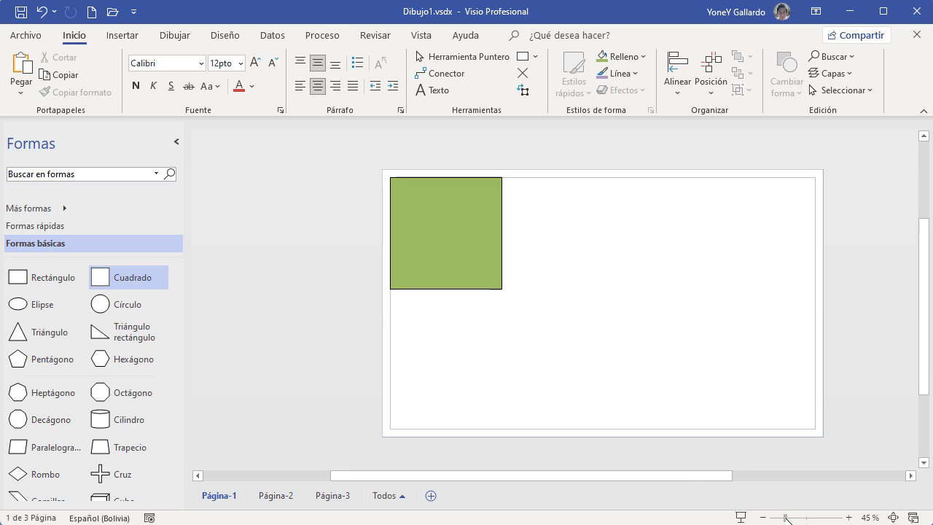
- Set a custom zoom of 101% for the drawing, and fit the page to the window
{"action": "left_click", "coordinate": [871, 518]}
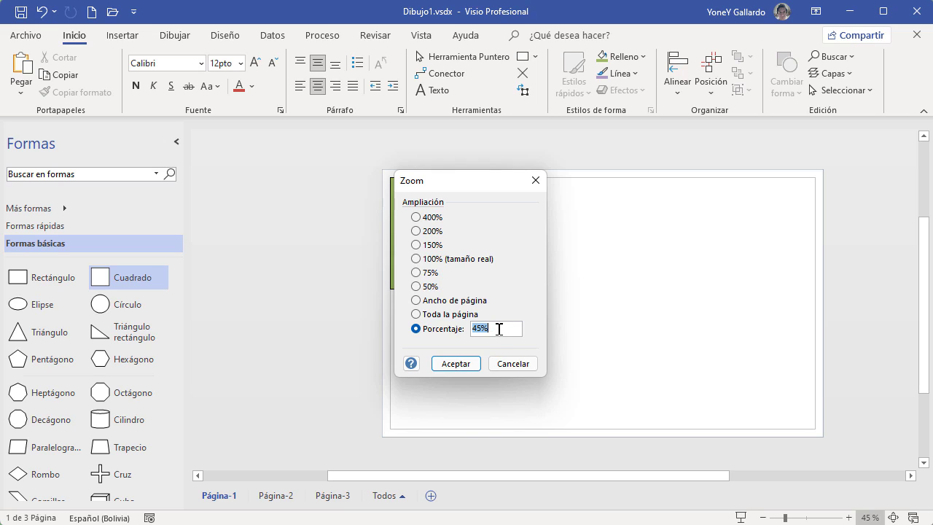
{"action": "type", "text": "101"}
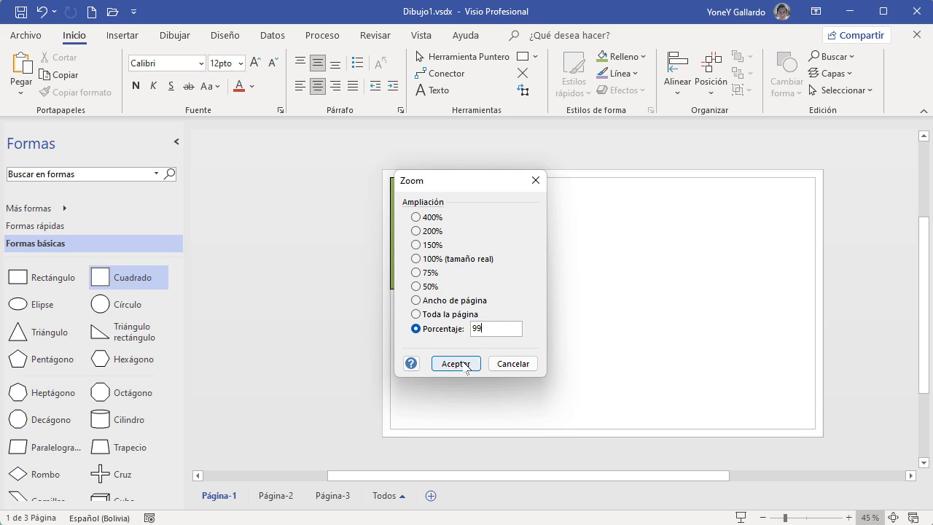
{"action": "left_click", "coordinate": [459, 363]}
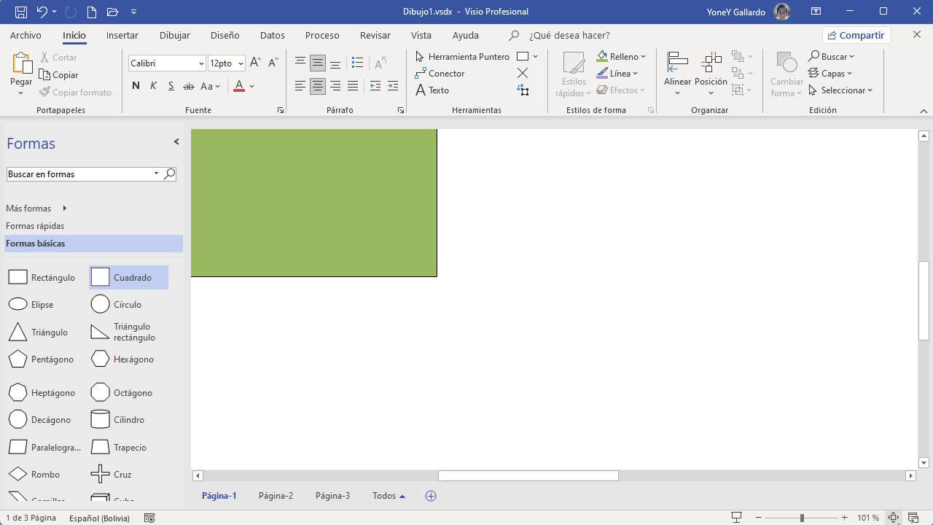
{"action": "left_click", "coordinate": [894, 517]}
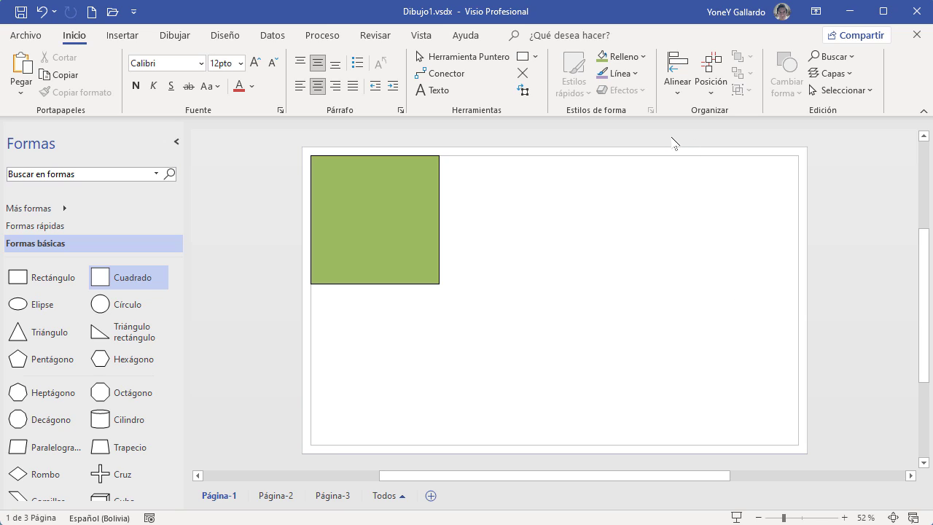
- Show the rulers around the drawing page
{"action": "left_click", "coordinate": [423, 39]}
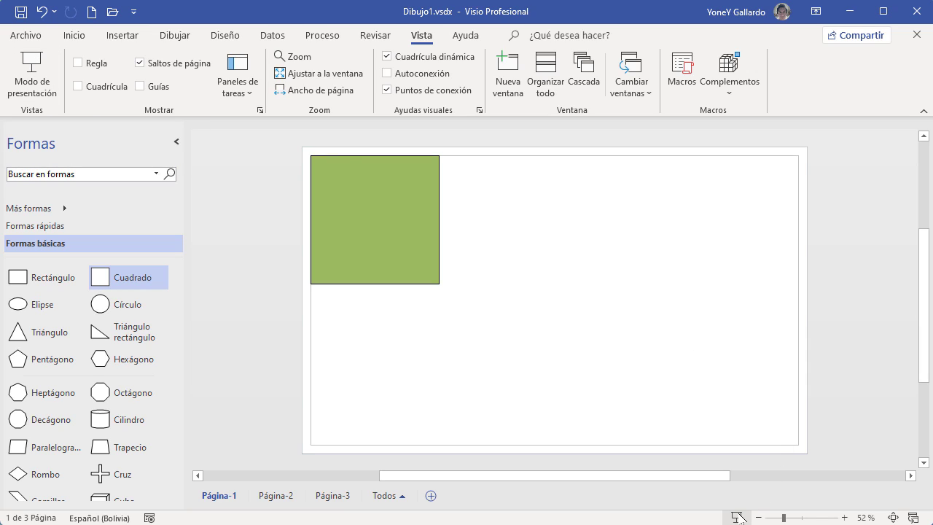
{"action": "left_click", "coordinate": [77, 63]}
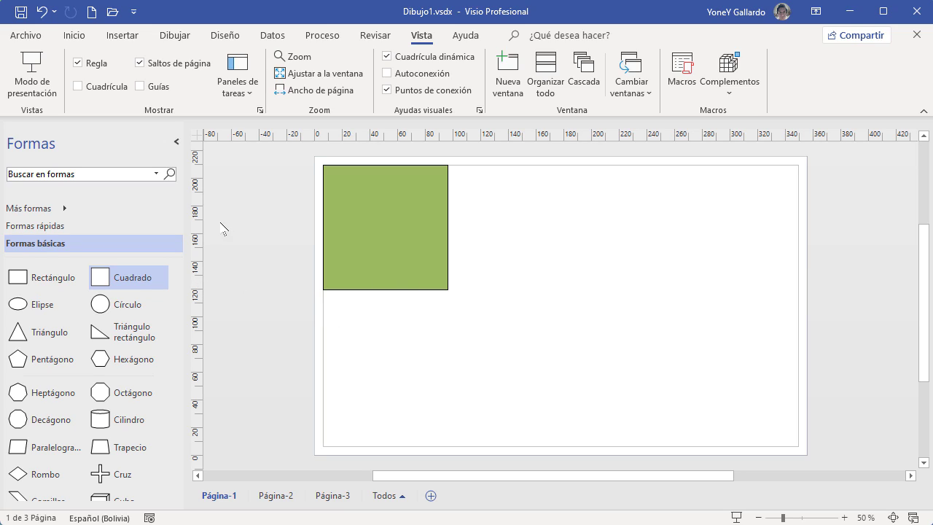
- Turn on guides and place vertical guides at about 120 and 215 mm and horizontal guides at about 75 and 150 mm
{"action": "left_click", "coordinate": [140, 85]}
{"action": "left_click_drag", "start_coordinate": [518, 132], "coordinate": [520, 247]}
{"action": "left_click_drag", "start_coordinate": [196, 260], "coordinate": [480, 283]}
{"action": "left_click_drag", "start_coordinate": [198, 270], "coordinate": [612, 288]}
{"action": "left_click_drag", "start_coordinate": [457, 137], "coordinate": [443, 351]}
- Align the green square with the 120 mm vertical guide and enlarge it to 105 × 105 mm
{"action": "left_click_drag", "start_coordinate": [408, 217], "coordinate": [579, 233]}
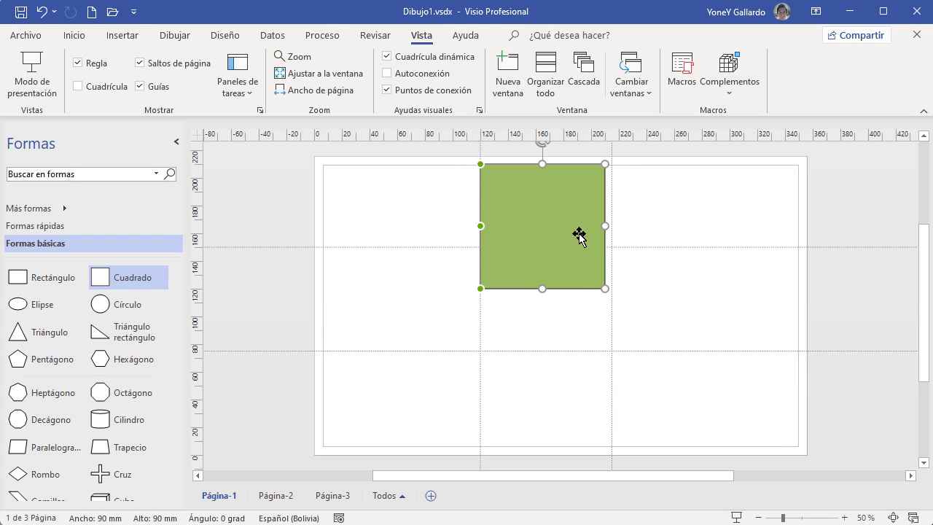
{"action": "left_click_drag", "start_coordinate": [542, 288], "coordinate": [542, 309]}
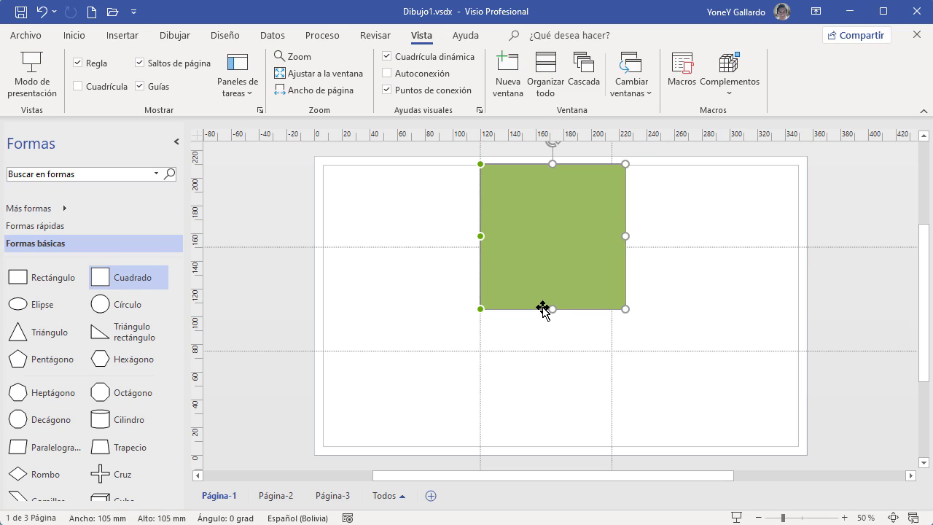
- Replace the green square with a 95 × 60 mm rectangle fitted between the vertical guides, resting on the upper horizontal guide
{"action": "key", "text": "Delete"}
{"action": "left_click_drag", "start_coordinate": [56, 281], "coordinate": [588, 246]}
{"action": "left_click_drag", "start_coordinate": [590, 204], "coordinate": [609, 208]}
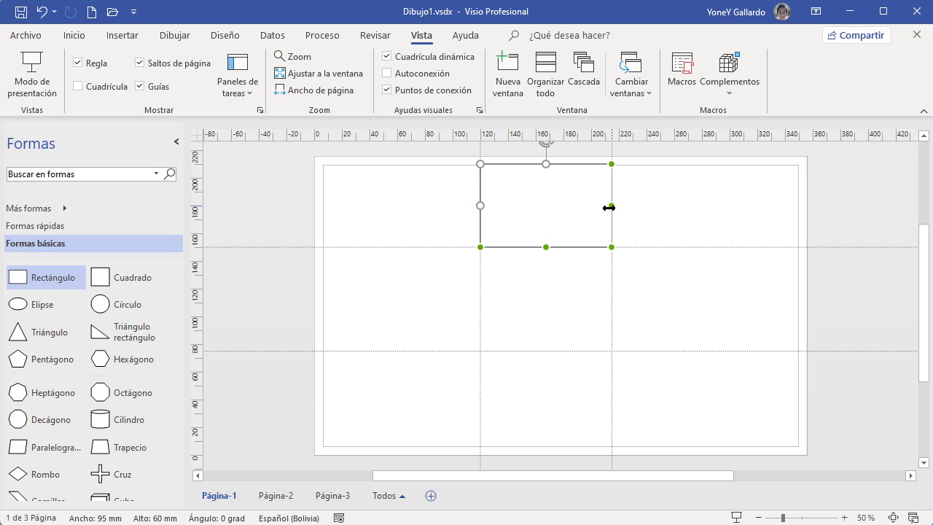
- Fill the rectangle between the guides with orange
{"action": "left_click", "coordinate": [75, 34]}
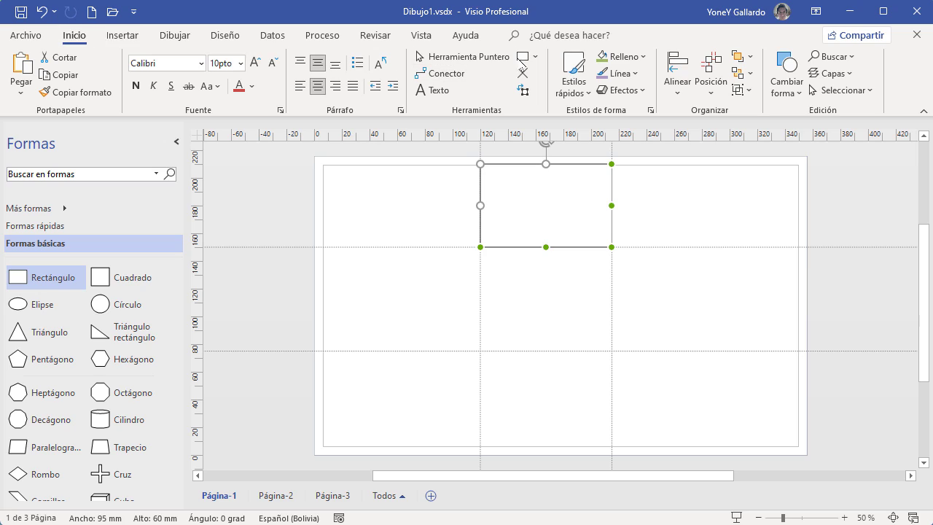
{"action": "left_click", "coordinate": [534, 57]}
{"action": "left_click", "coordinate": [561, 76]}
{"action": "left_click", "coordinate": [619, 56]}
{"action": "left_click", "coordinate": [701, 117]}
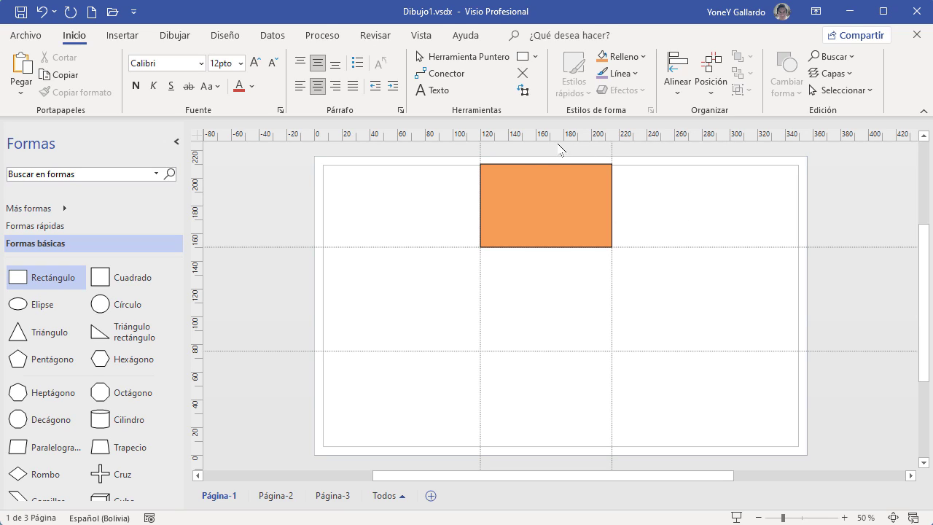
- Show the grid and move the orange rectangle along it to the page's upper-left area
{"action": "left_click", "coordinate": [421, 36]}
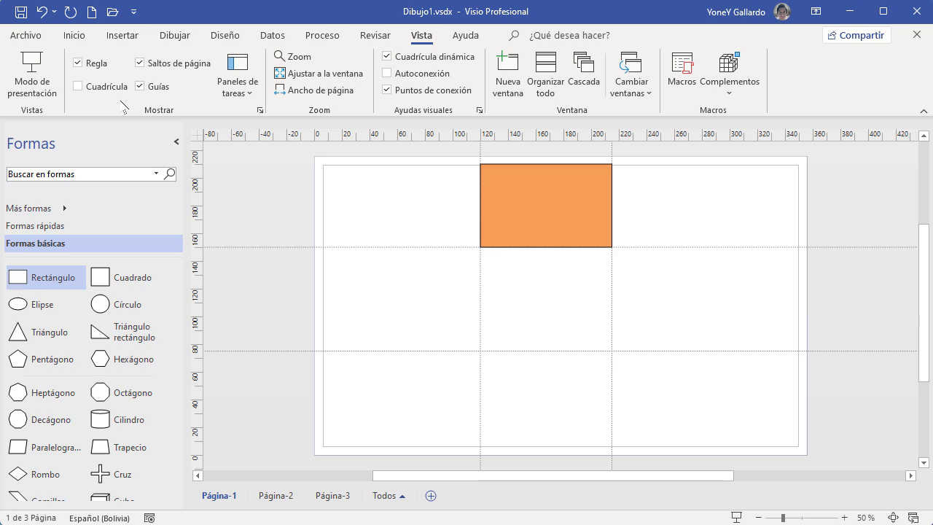
{"action": "left_click", "coordinate": [77, 86]}
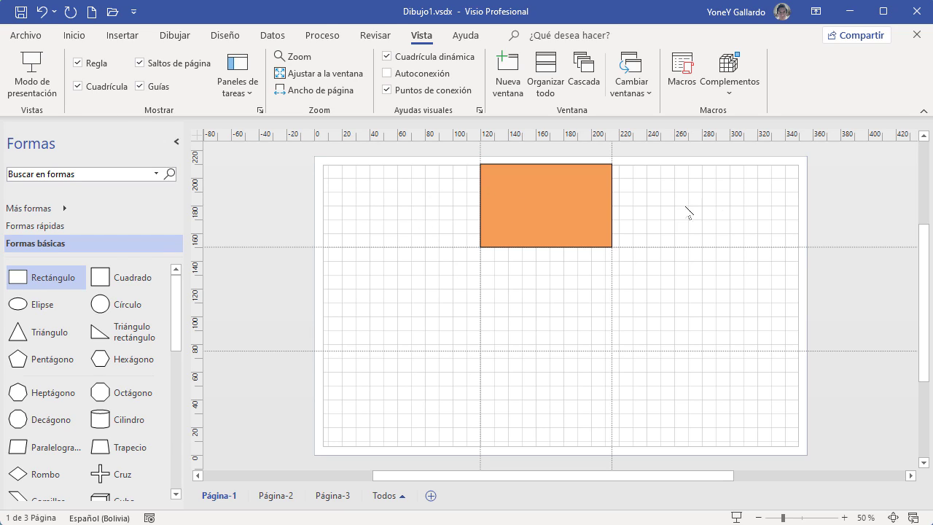
{"action": "left_click_drag", "start_coordinate": [517, 200], "coordinate": [393, 210]}
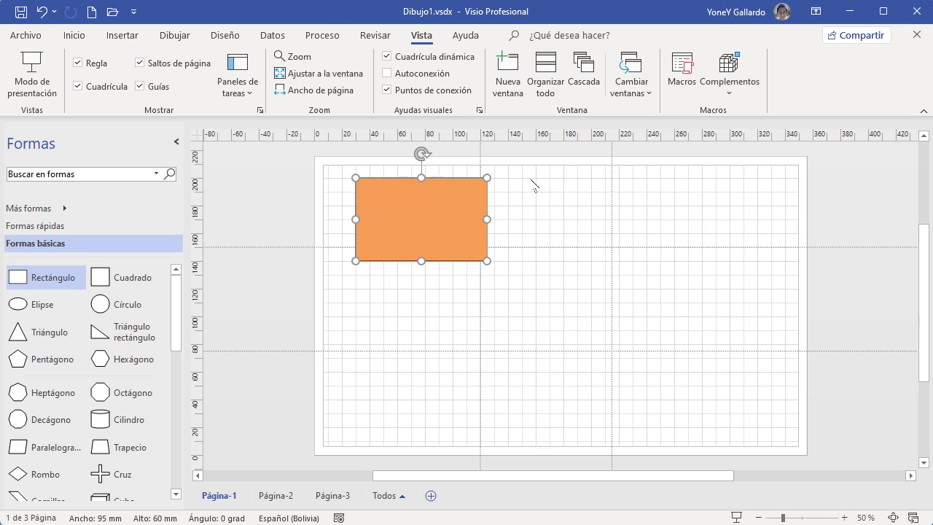
- Hide the grid, and turn the page breaks off and on again
{"action": "left_click", "coordinate": [79, 87]}
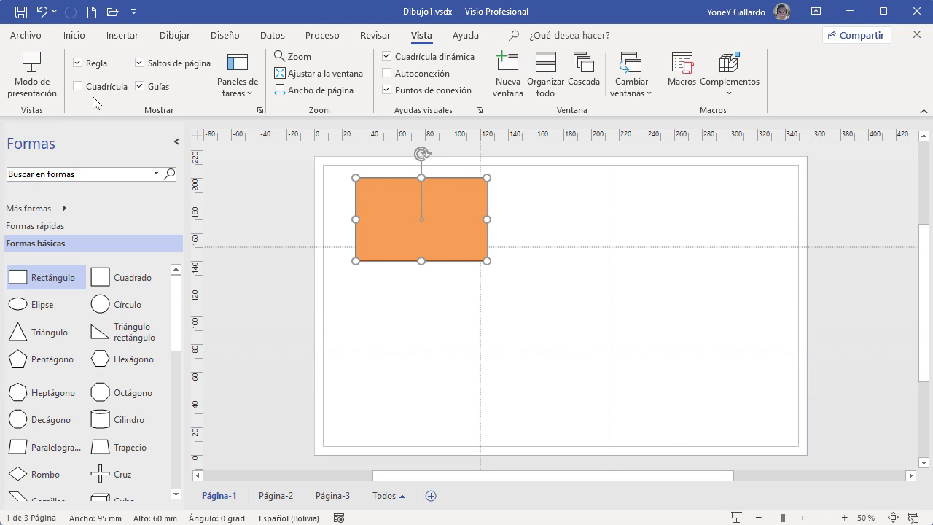
{"action": "left_click", "coordinate": [139, 63]}
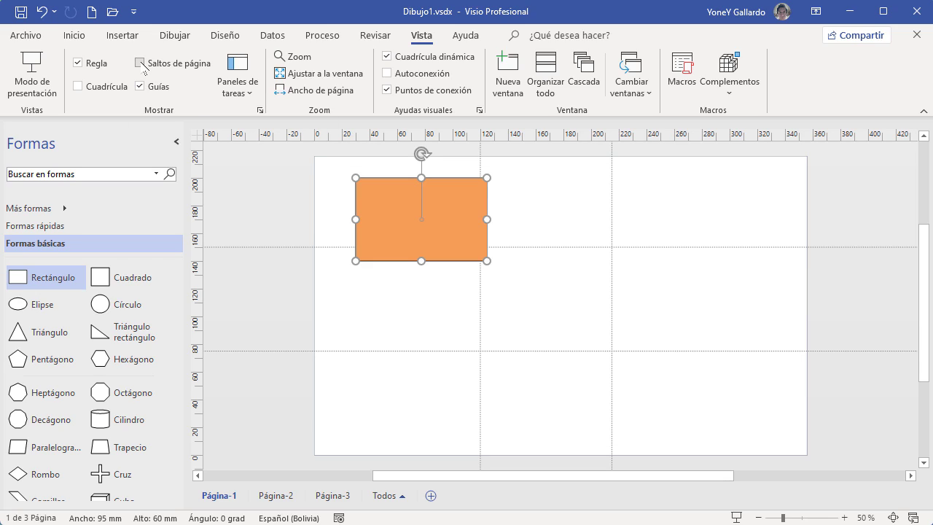
{"action": "left_click", "coordinate": [139, 63]}
- Move the orange rectangle past the page's right edge and back between the vertical guides, fitting the page to the window each time
{"action": "left_click_drag", "start_coordinate": [458, 207], "coordinate": [835, 235]}
{"action": "left_click", "coordinate": [892, 517]}
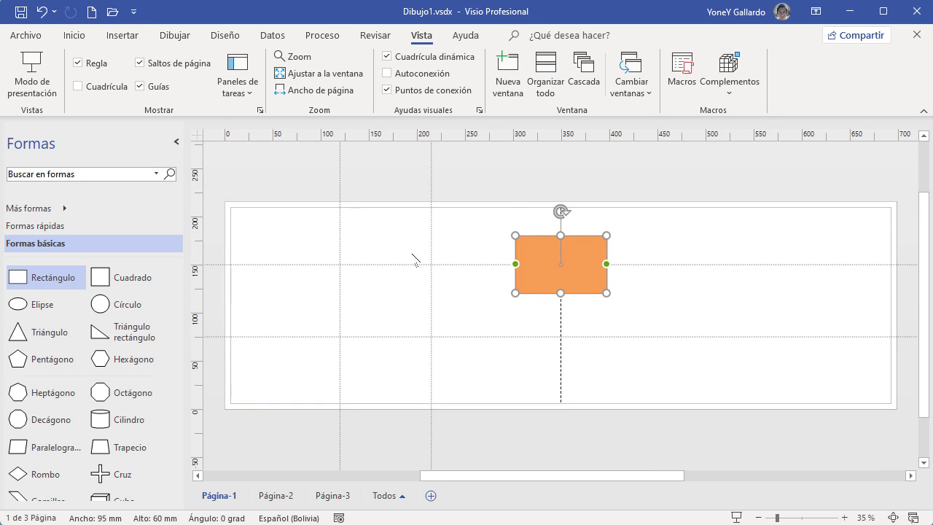
{"action": "left_click_drag", "start_coordinate": [580, 272], "coordinate": [418, 245]}
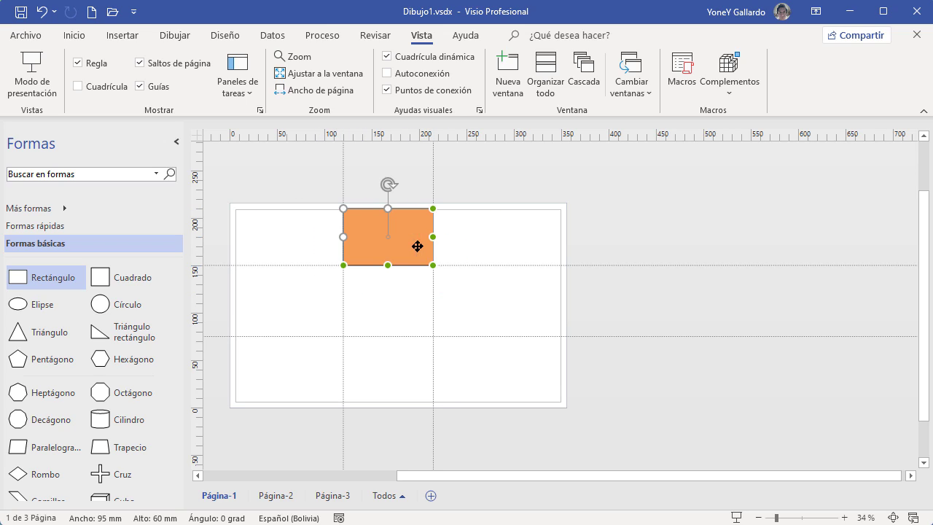
{"action": "left_click", "coordinate": [894, 517]}
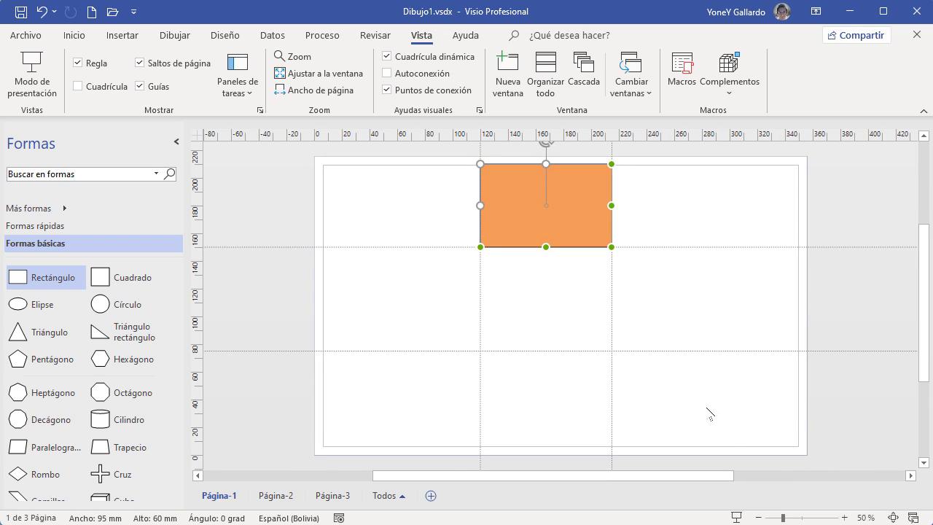
- Hide and restore the Formas pane, and minimize and expand it
{"action": "left_click", "coordinate": [238, 86]}
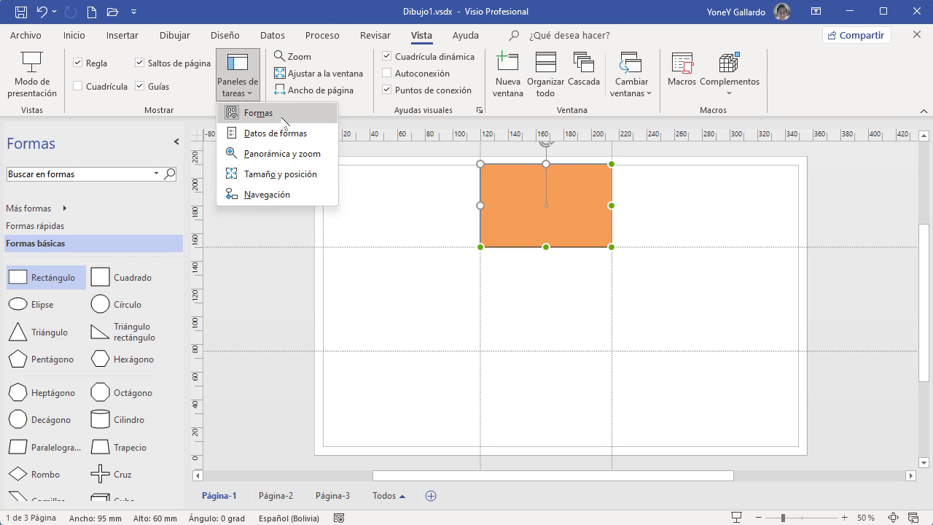
{"action": "left_click", "coordinate": [265, 119]}
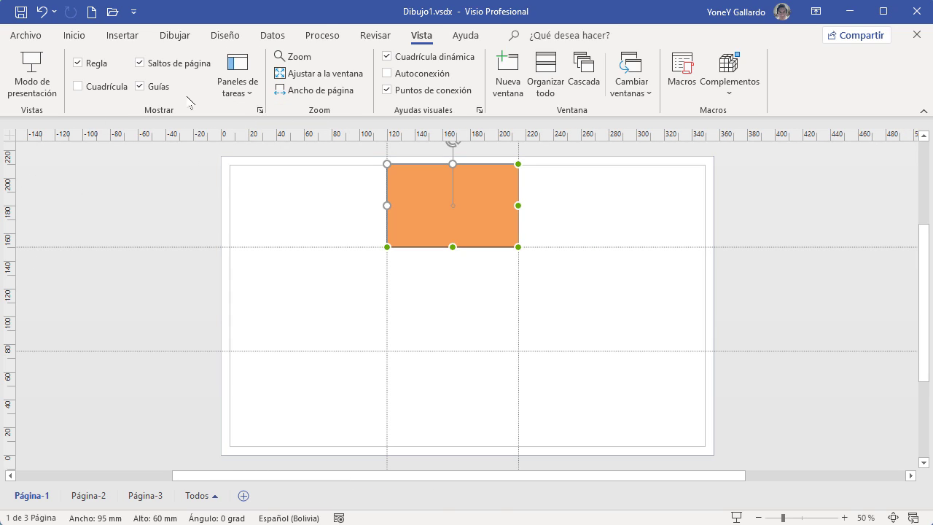
{"action": "left_click", "coordinate": [236, 86]}
{"action": "left_click", "coordinate": [241, 114]}
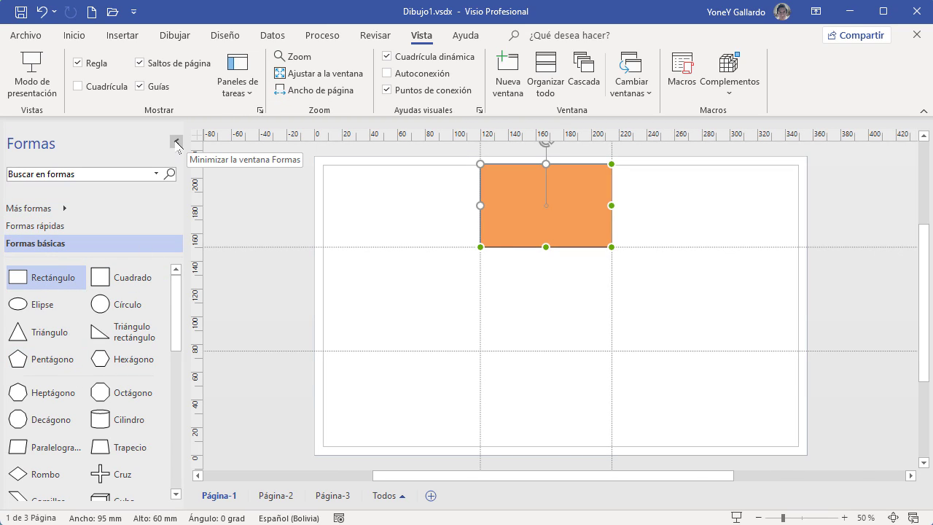
{"action": "left_click", "coordinate": [176, 142]}
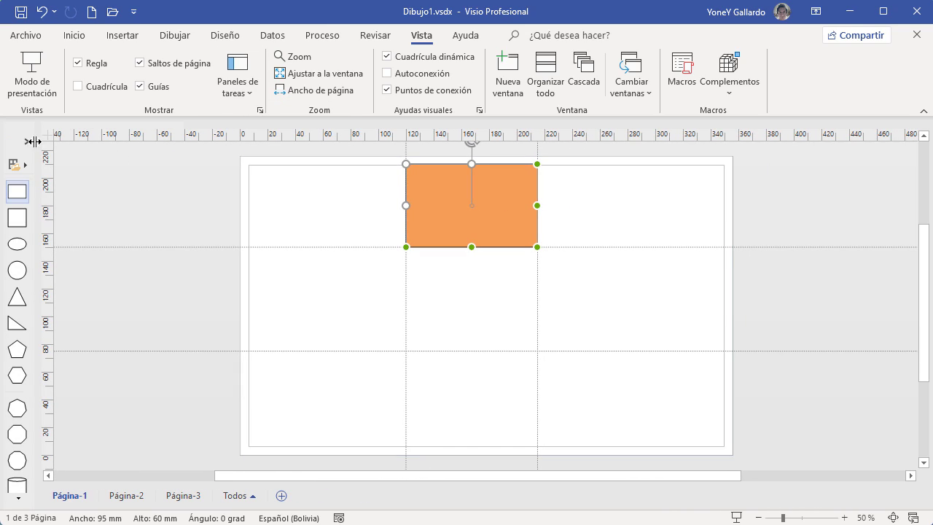
{"action": "left_click", "coordinate": [27, 141]}
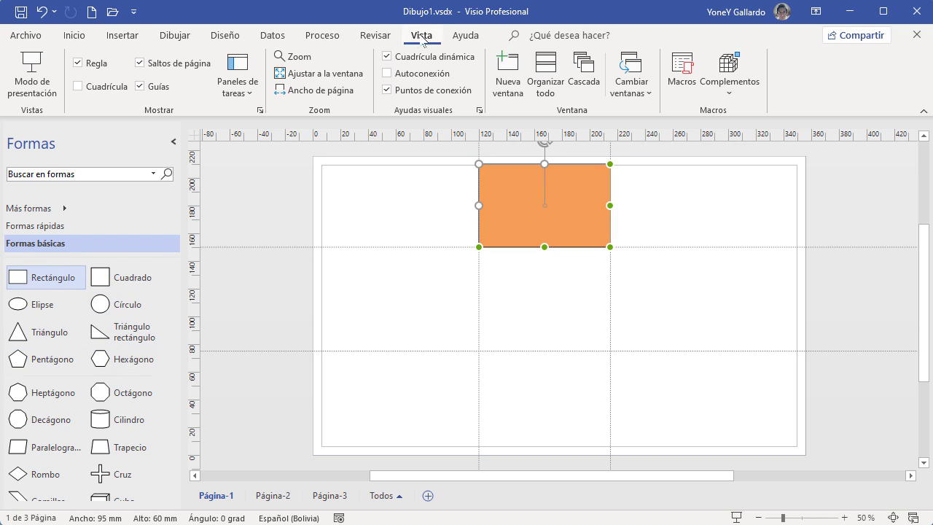
- Show the Datos de formas pane and move the orange rectangle close to the page's left margin, across the upper horizontal guide
{"action": "left_click", "coordinate": [251, 91]}
{"action": "left_click", "coordinate": [279, 135]}
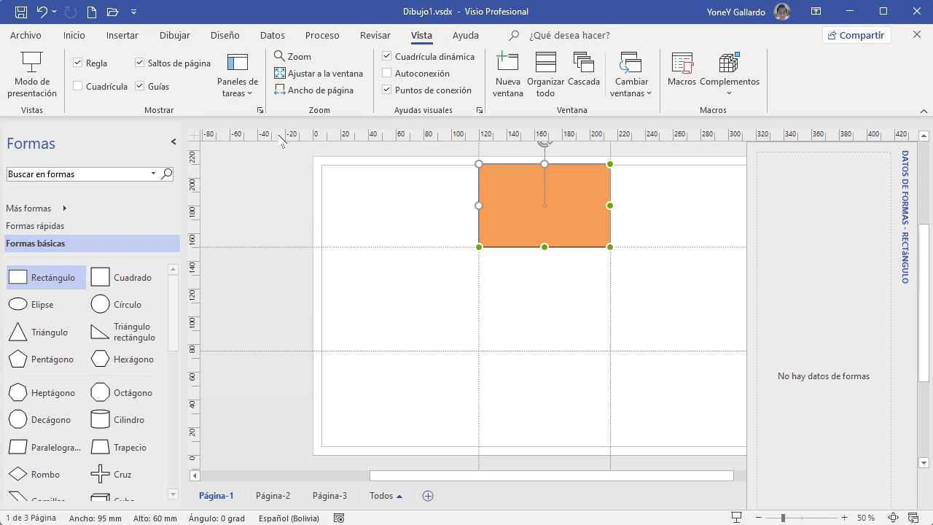
{"action": "left_click_drag", "start_coordinate": [590, 207], "coordinate": [483, 234]}
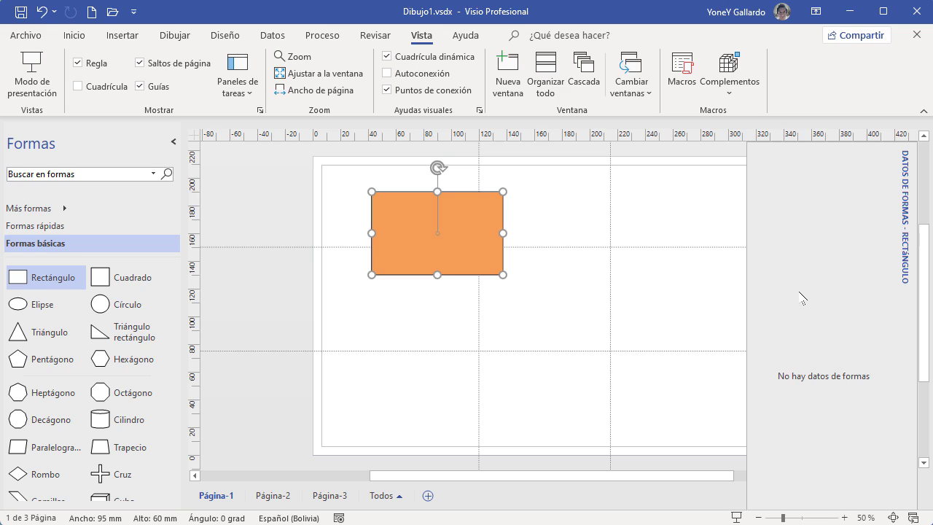
{"action": "left_click_drag", "start_coordinate": [470, 217], "coordinate": [432, 246]}
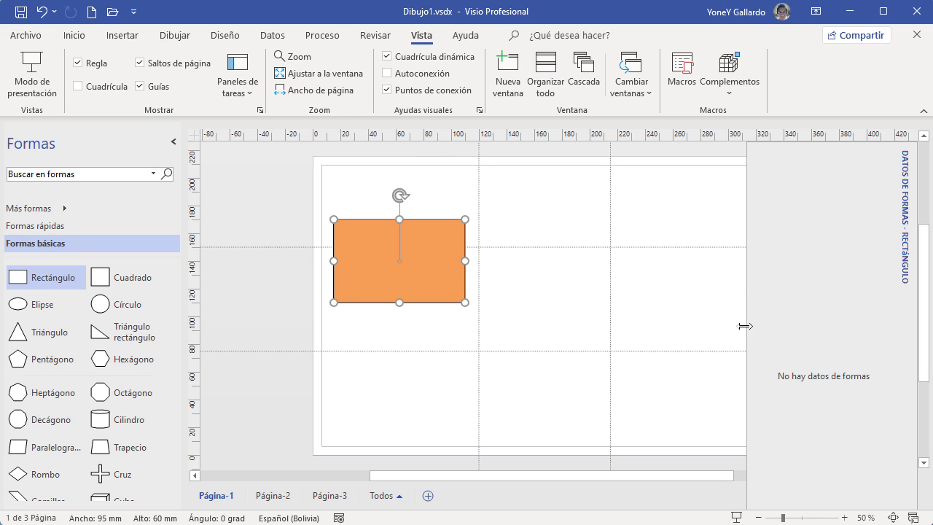
- Define three shape data properties of type Cadena for the orange rectangle: nombre, altura and anchura
{"action": "right_click", "coordinate": [798, 319]}
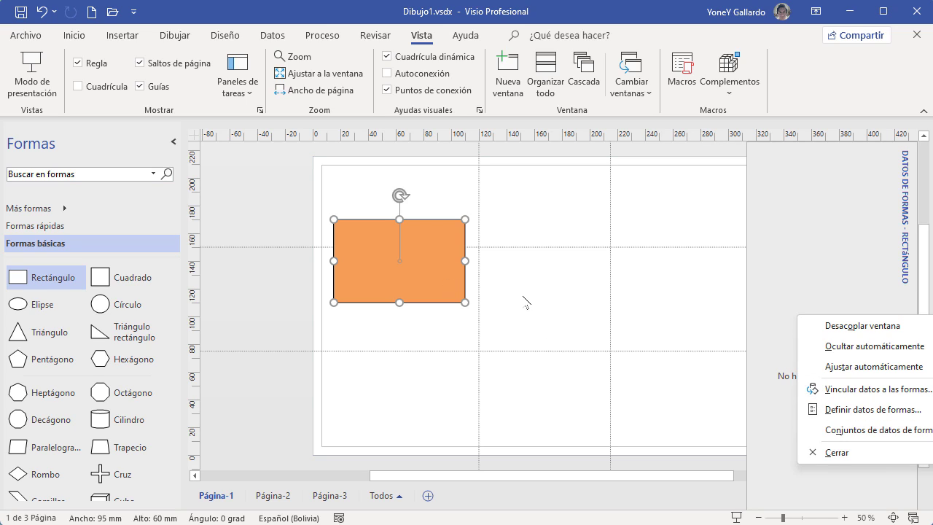
{"action": "left_click", "coordinate": [850, 411]}
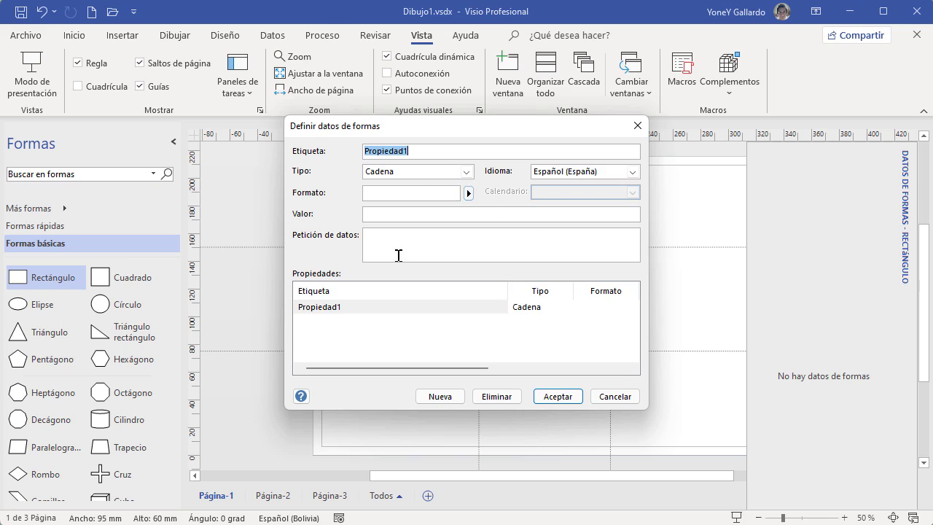
{"action": "type", "text": "nombre"}
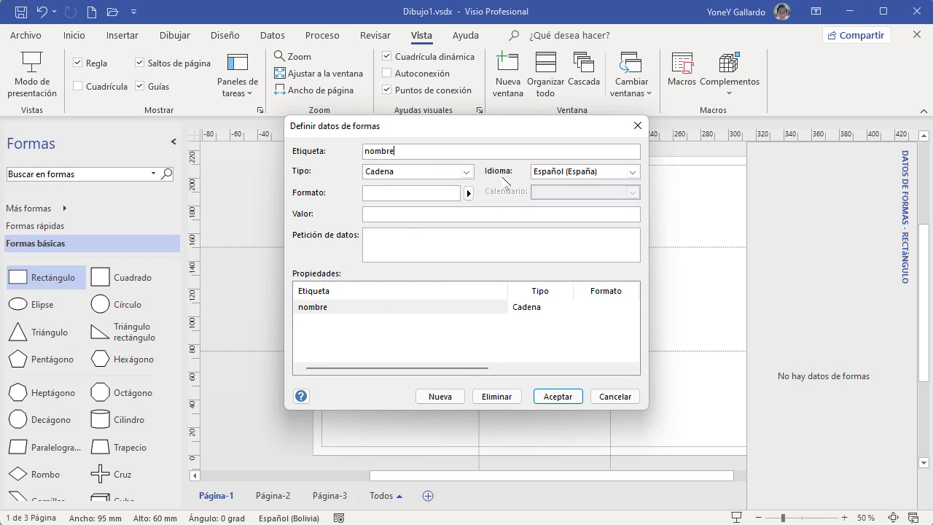
{"action": "left_click", "coordinate": [458, 398]}
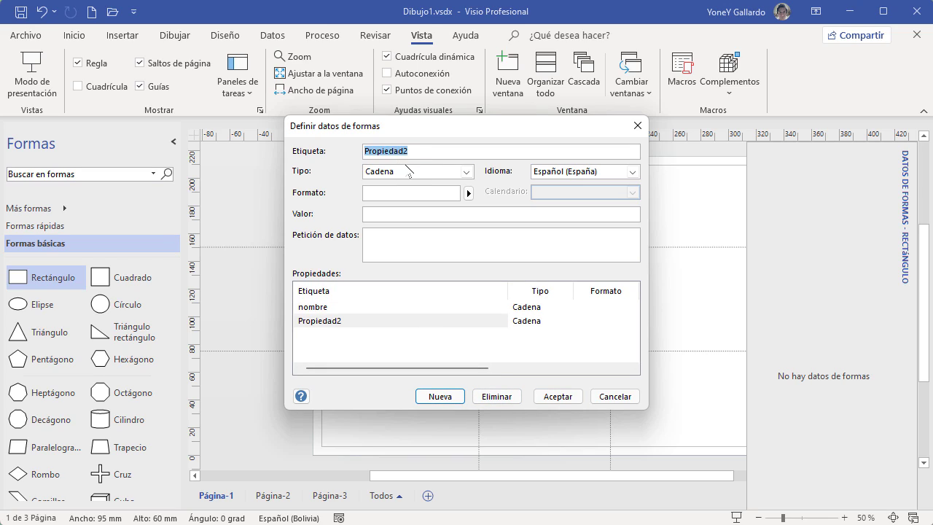
{"action": "type", "text": "altura"}
{"action": "left_click", "coordinate": [439, 396]}
{"action": "type", "text": "anchura"}
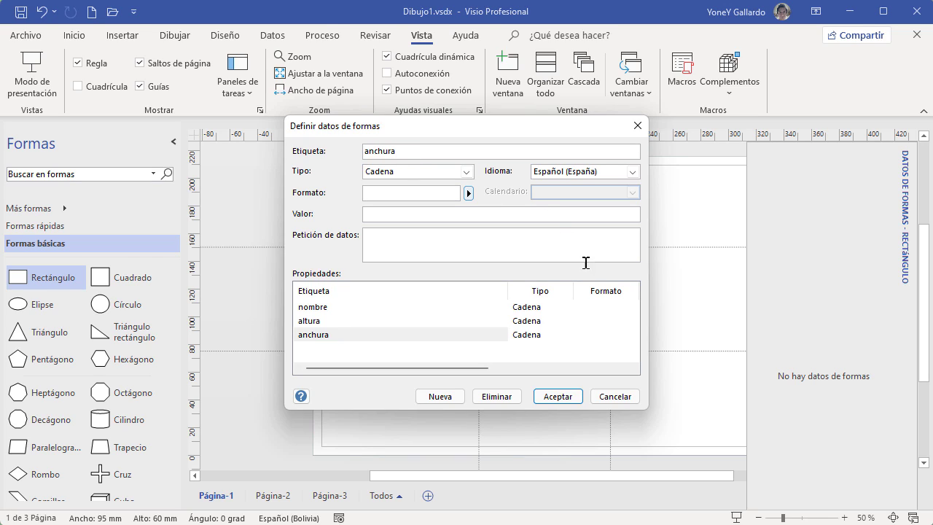
{"action": "left_click", "coordinate": [553, 401]}
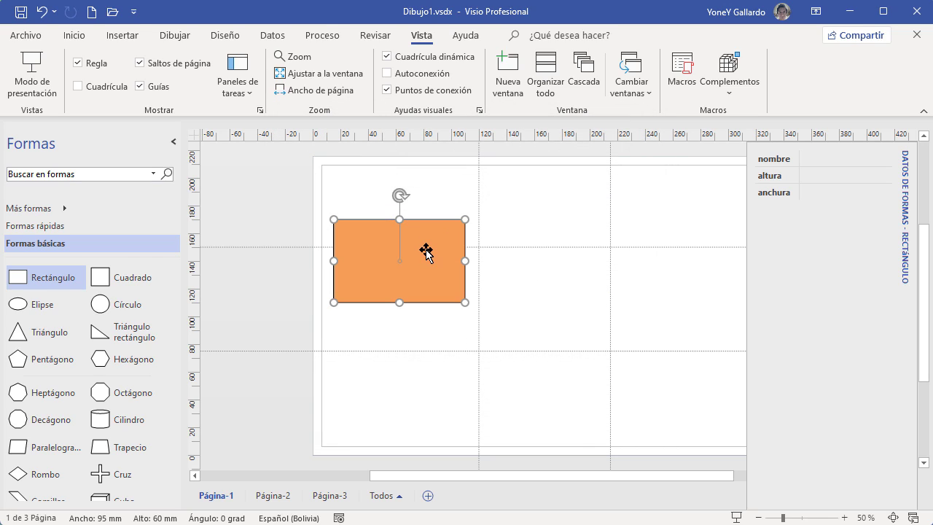
- Fill in the rectangle's shape data with nombre "rectágulo 1", altura 45 mm and anchura 35 mm
{"action": "left_click", "coordinate": [821, 159]}
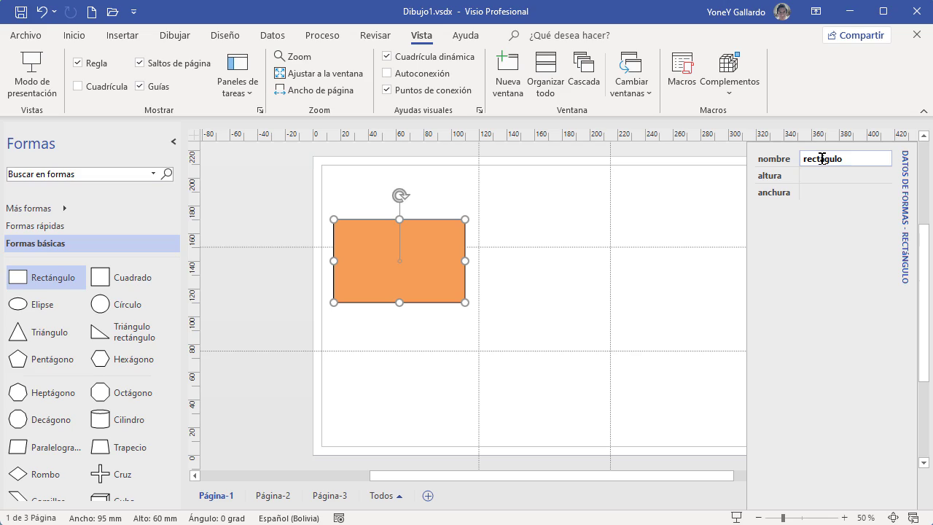
{"action": "type", "text": "rectángulo 1"}
{"action": "key", "text": "Return"}
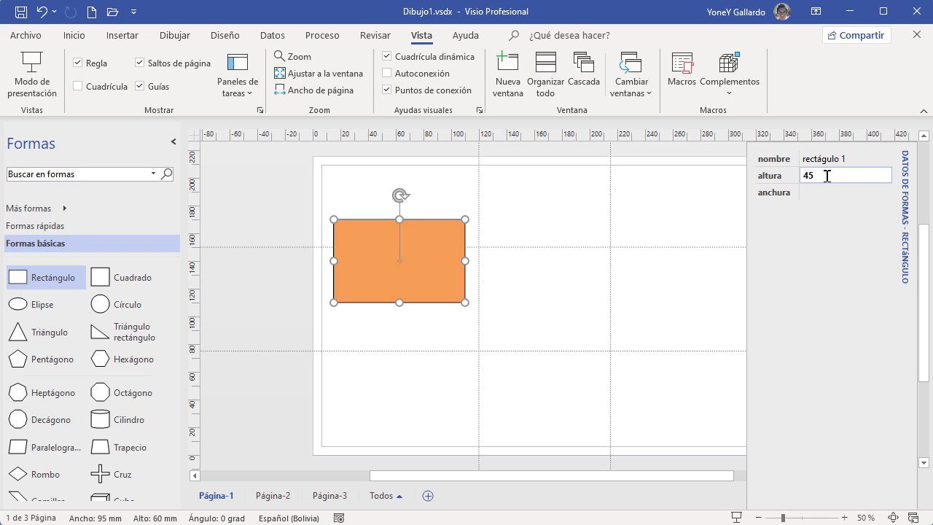
{"action": "key", "text": "Return"}
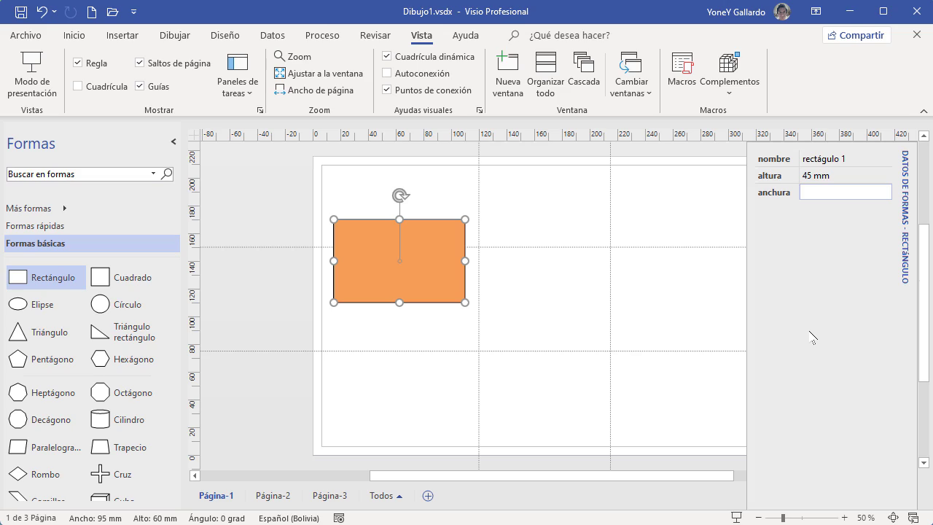
{"action": "key", "text": "Return"}
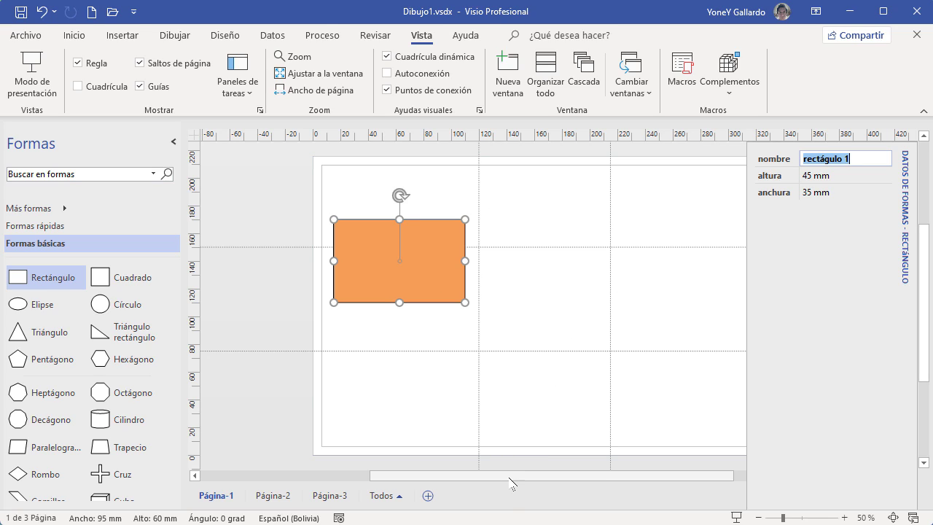
- Deselect the orange rectangle and show the Panorámica y zoom pane
{"action": "left_click_drag", "start_coordinate": [510, 478], "coordinate": [531, 478]}
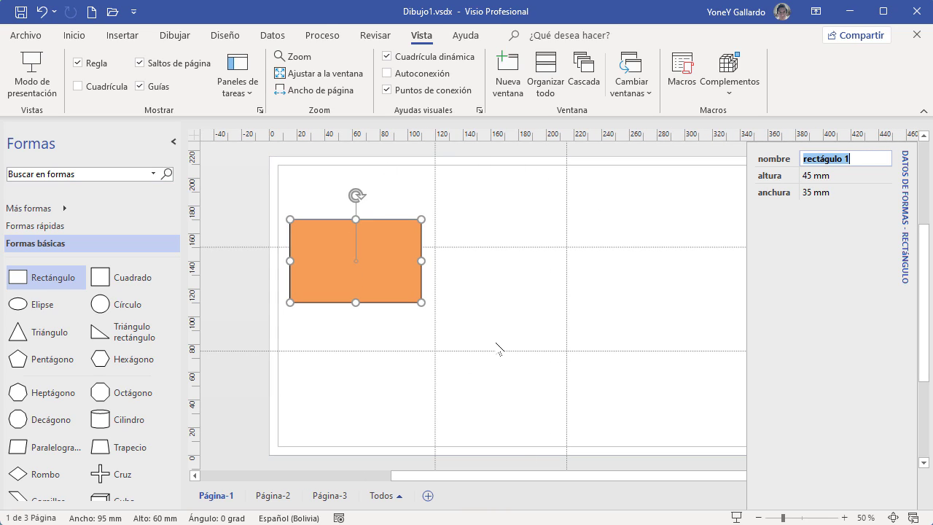
{"action": "left_click_drag", "start_coordinate": [543, 478], "coordinate": [555, 478]}
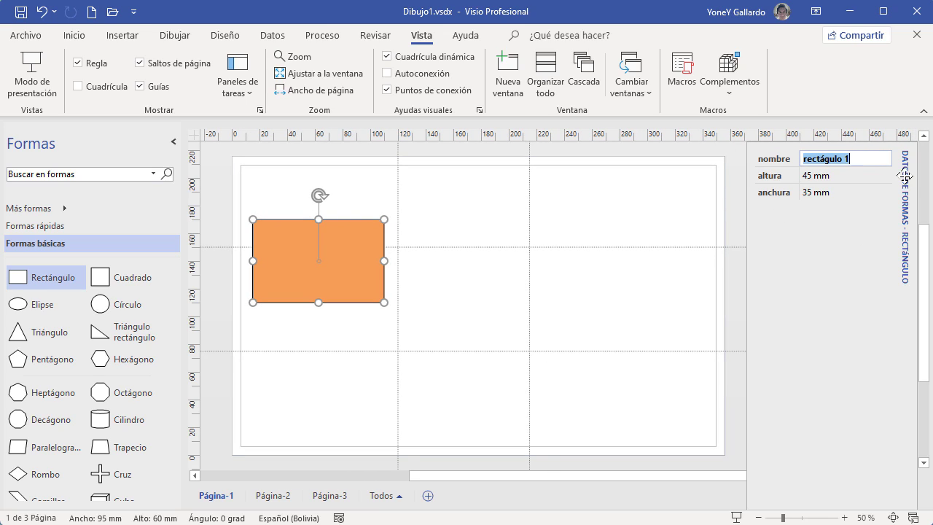
{"action": "left_click", "coordinate": [498, 285]}
{"action": "left_click", "coordinate": [238, 86]}
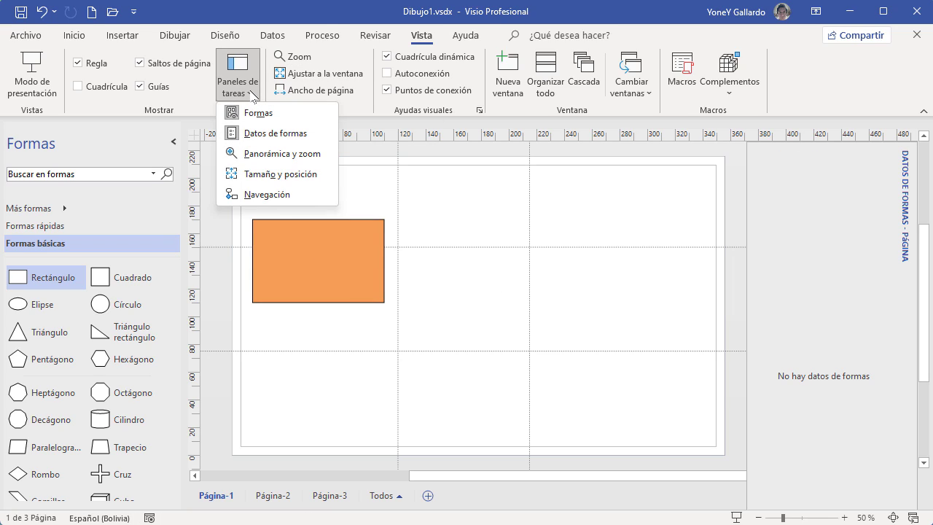
{"action": "left_click", "coordinate": [284, 156]}
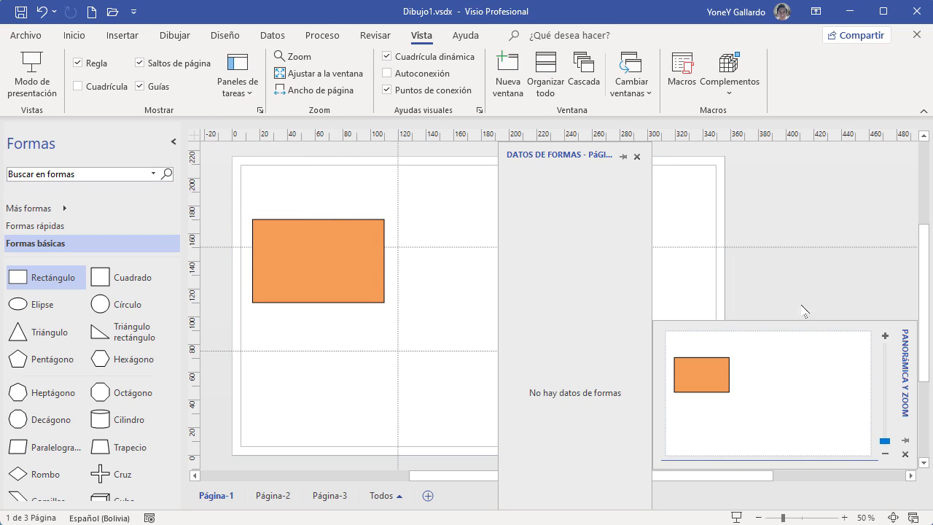
- Close Datos de formas, frame the orange rectangle with the Panorámica y zoom pane at 148 % and close that pane
{"action": "left_click", "coordinate": [636, 156]}
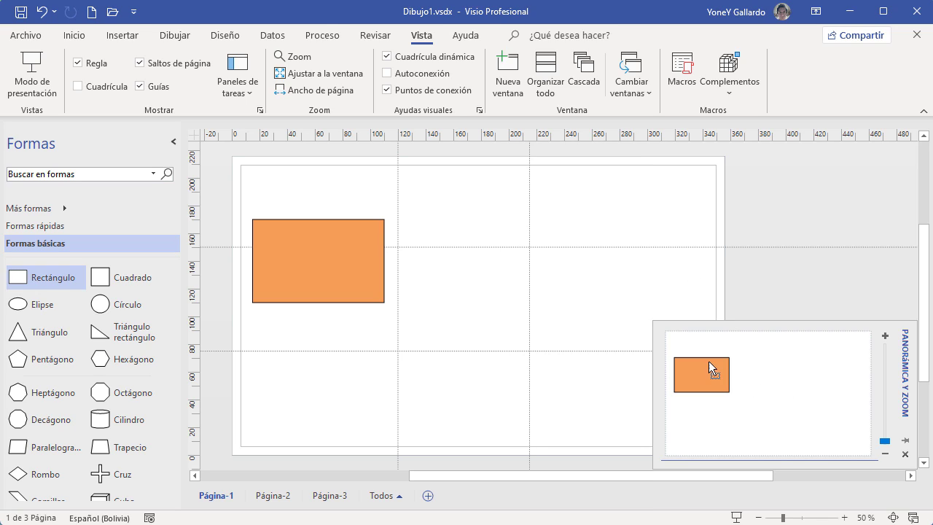
{"action": "left_click_drag", "start_coordinate": [670, 346], "coordinate": [719, 379]}
{"action": "left_click_drag", "start_coordinate": [787, 402], "coordinate": [722, 378]}
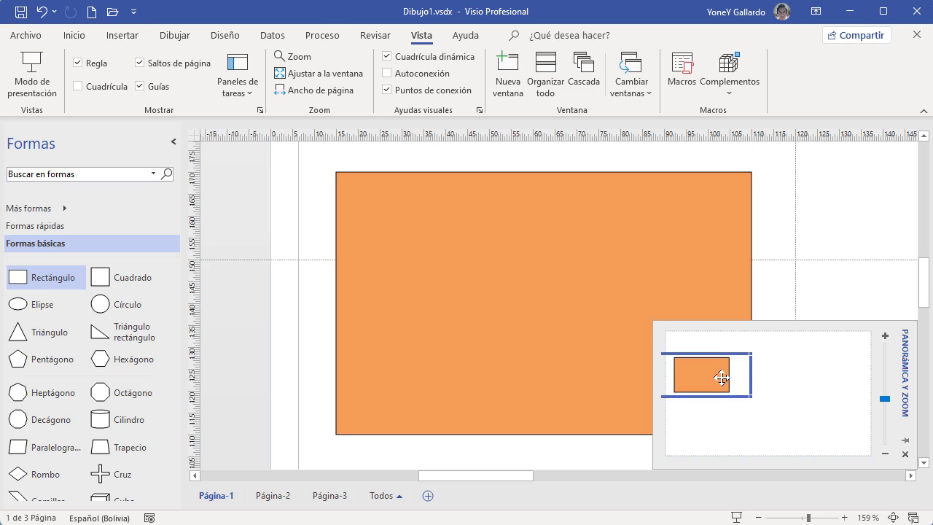
{"action": "mouse_move", "coordinate": [885, 401]}
{"action": "left_mouse_down"}
{"action": "mouse_move", "coordinate": [884, 385]}
{"action": "mouse_move", "coordinate": [885, 412]}
{"action": "left_mouse_up"}
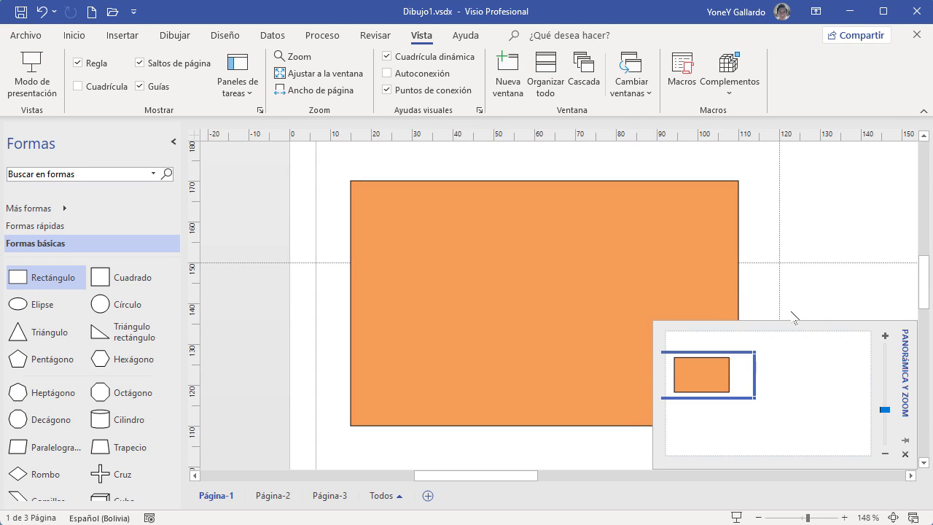
{"action": "left_click", "coordinate": [905, 454]}
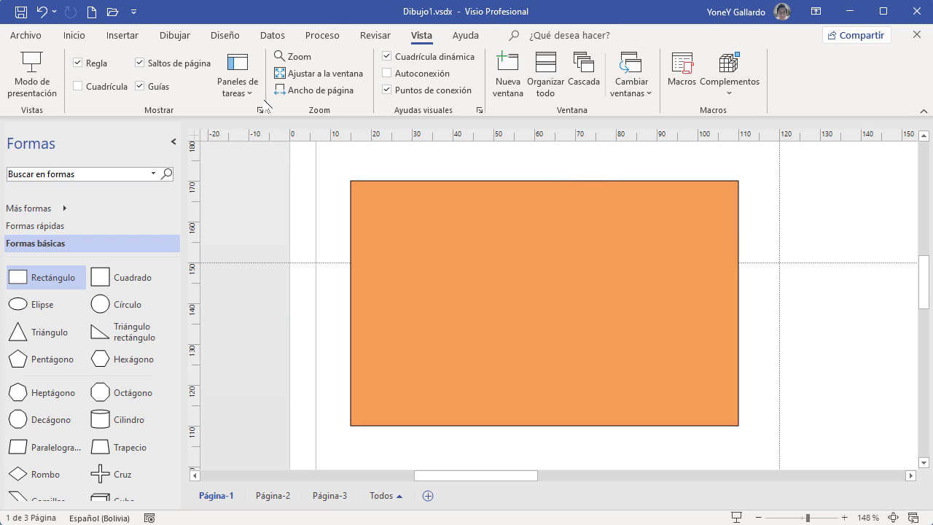
- Examine the orange rectangle's dimensions and coordinates in the Tamaño y posición pane, and close the pane
{"action": "left_click", "coordinate": [237, 84]}
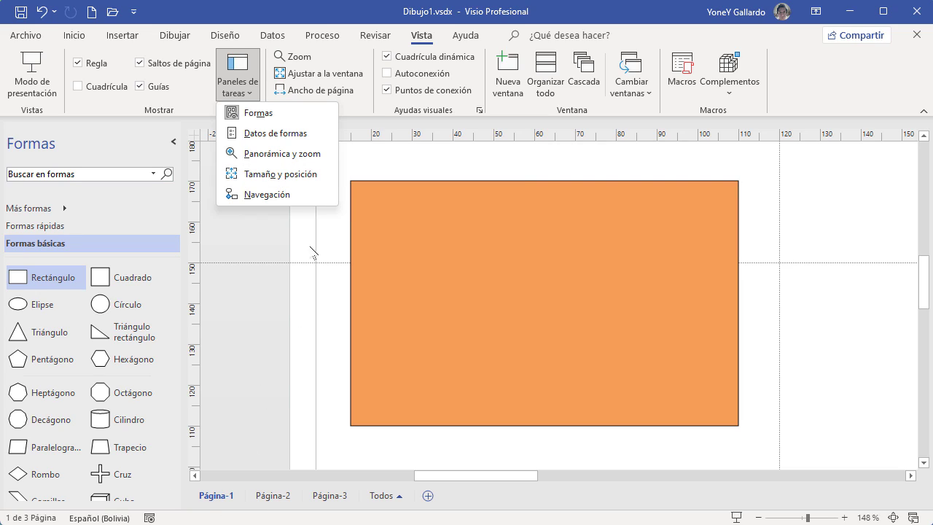
{"action": "left_click", "coordinate": [286, 179]}
{"action": "left_click", "coordinate": [548, 274]}
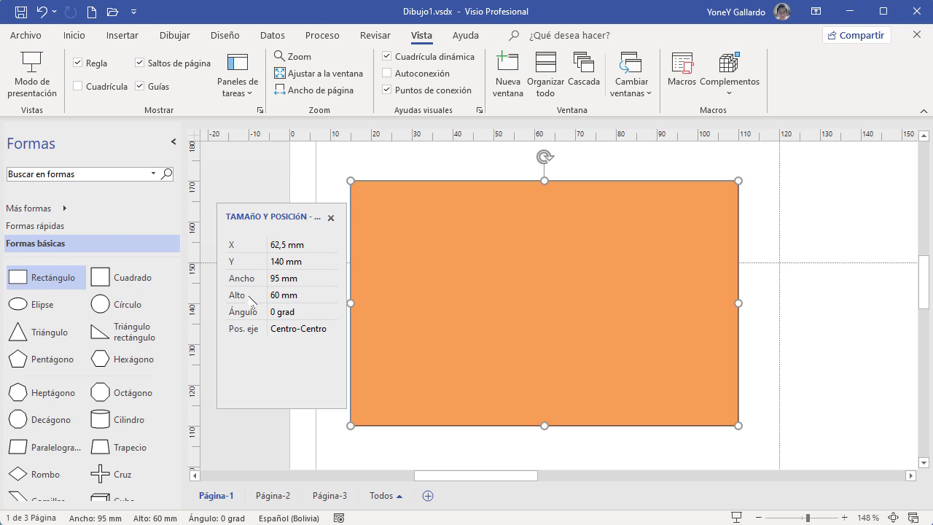
{"action": "left_click", "coordinate": [330, 217]}
- Show the Navegación pane and deselect the orange rectangle
{"action": "left_click", "coordinate": [237, 86]}
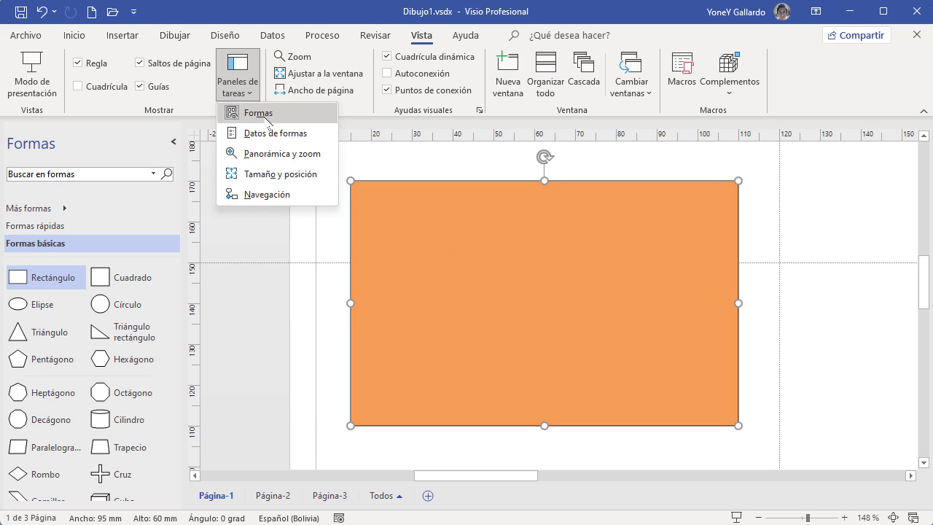
{"action": "left_click", "coordinate": [262, 197]}
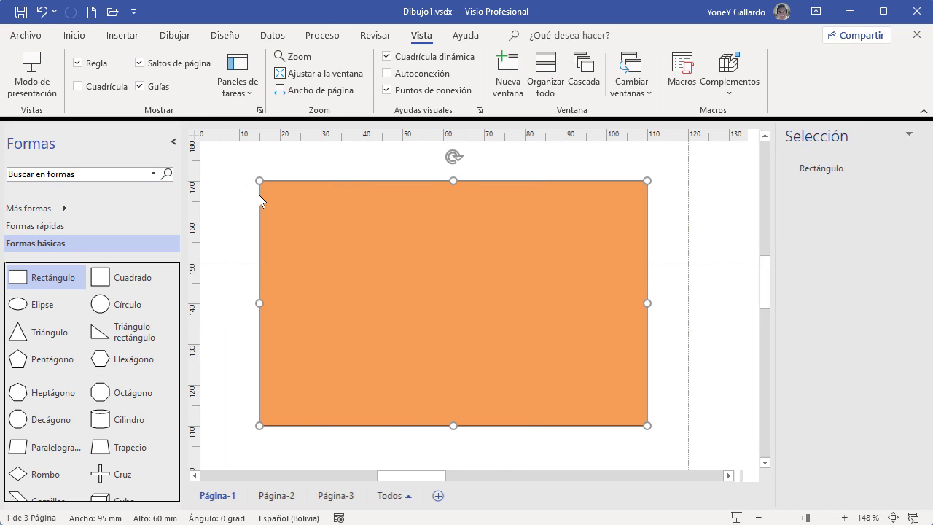
{"action": "key", "text": "Escape"}
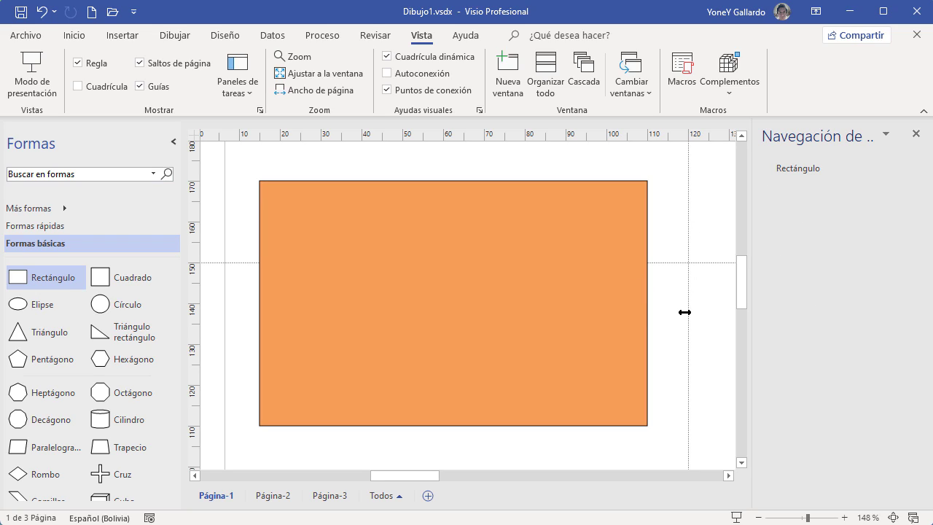
- Move the orange rectangle up to the page's upper margin and hide the guides
{"action": "left_click", "coordinate": [892, 518]}
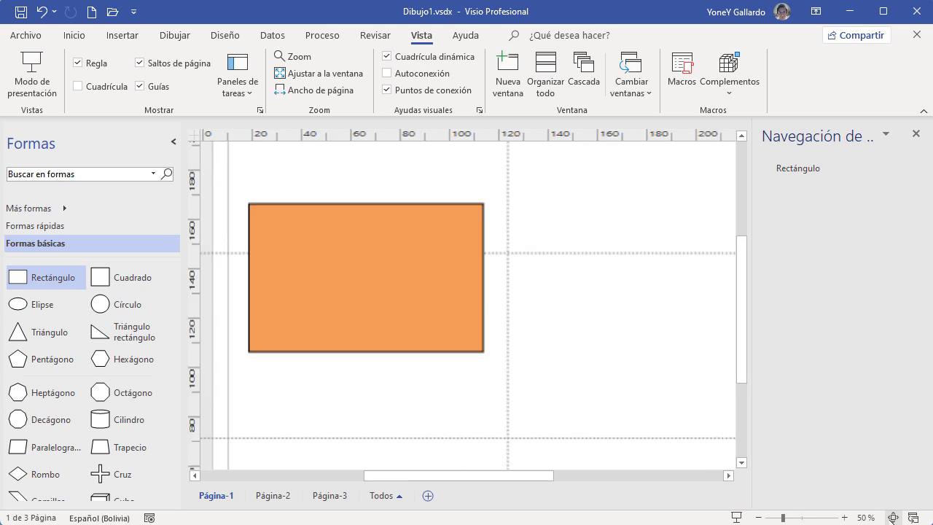
{"action": "left_click_drag", "start_coordinate": [344, 249], "coordinate": [344, 213]}
{"action": "left_click", "coordinate": [447, 203]}
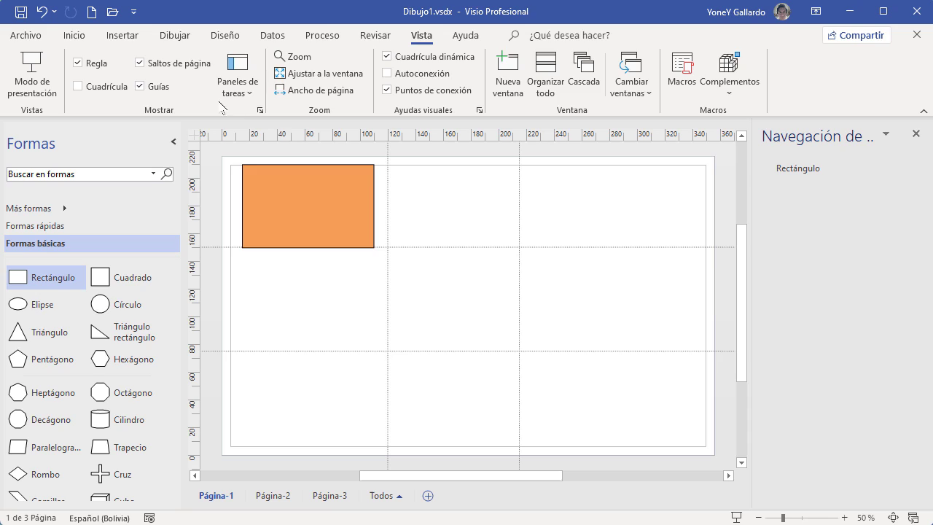
{"action": "left_click", "coordinate": [139, 86]}
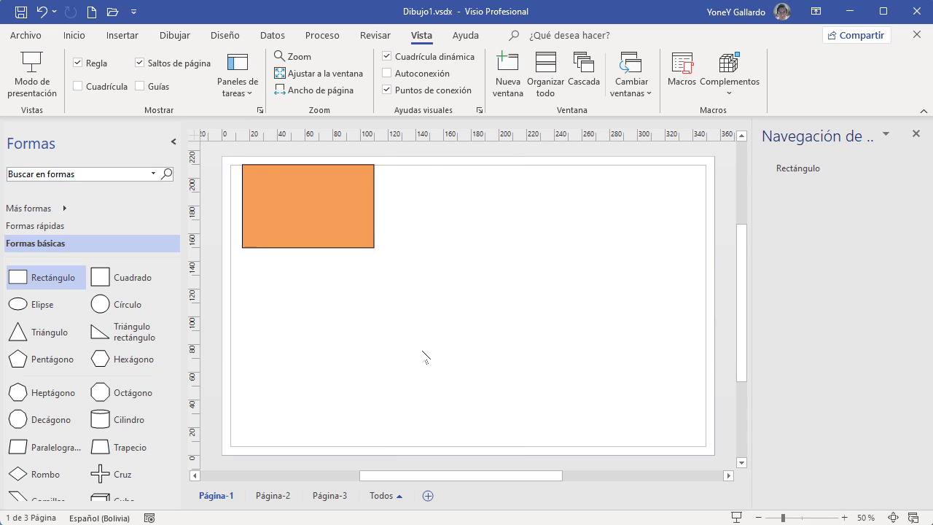
- Place a 40 mm square below the orange rectangle, a triangle to its right and a pentagon near the page's upper-right corner
{"action": "left_click_drag", "start_coordinate": [130, 277], "coordinate": [384, 330]}
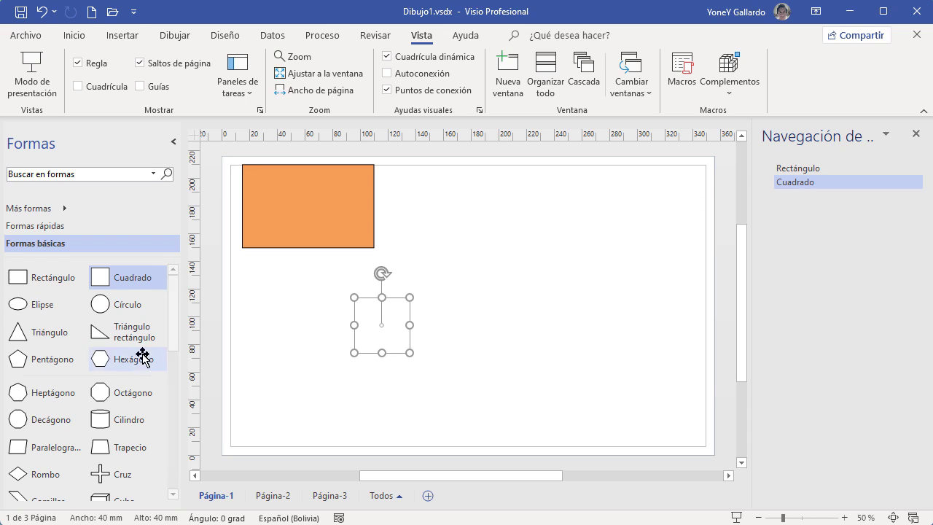
{"action": "left_click_drag", "start_coordinate": [55, 333], "coordinate": [521, 321]}
{"action": "left_click_drag", "start_coordinate": [27, 362], "coordinate": [623, 233]}
{"action": "left_click", "coordinate": [597, 320]}
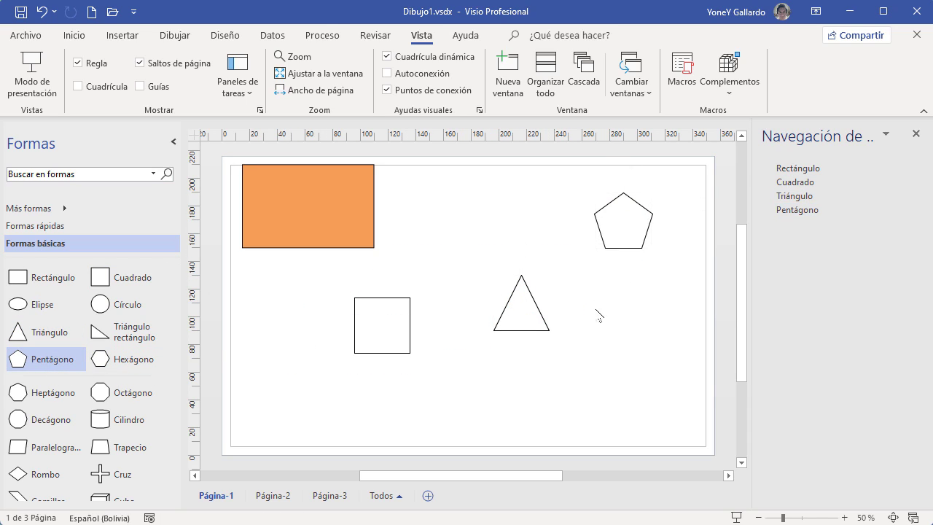
- Remove the outlines of the pentagon, triangle and square with Sin línea, and move the orange rectangle slightly down
{"action": "left_click", "coordinate": [613, 243]}
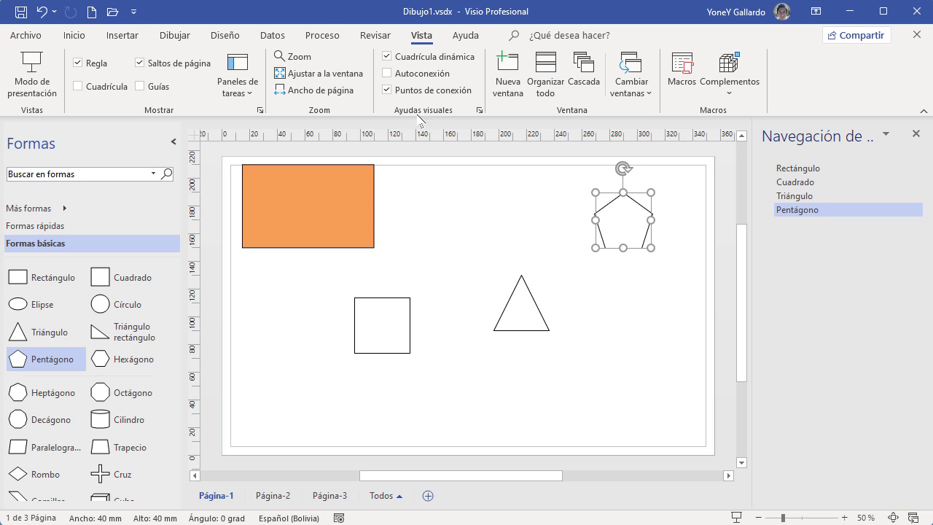
{"action": "left_click", "coordinate": [78, 37]}
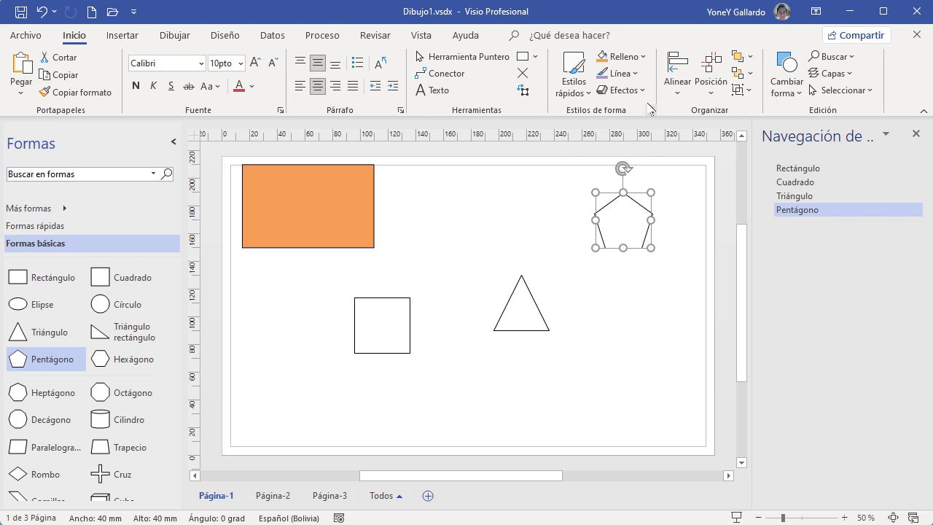
{"action": "left_click", "coordinate": [623, 73]}
{"action": "left_click", "coordinate": [596, 337]}
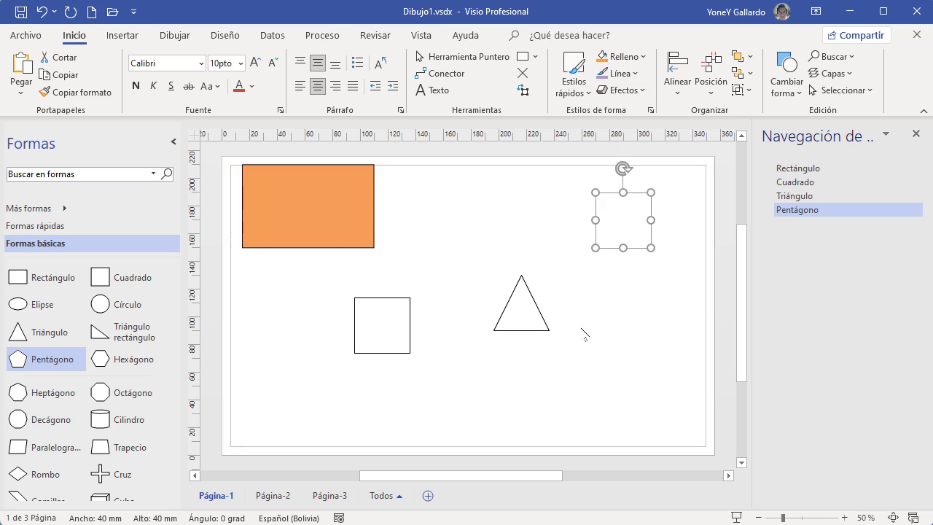
{"action": "left_click", "coordinate": [539, 317]}
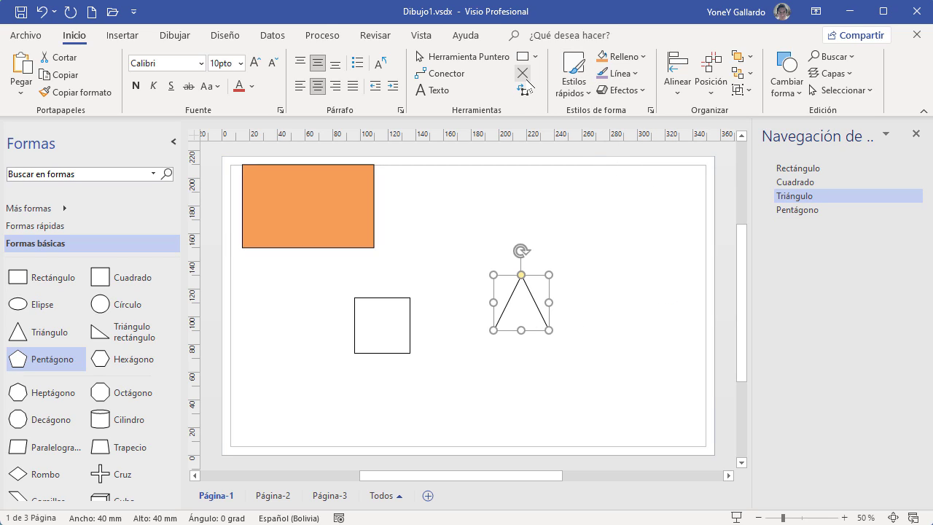
{"action": "left_click", "coordinate": [620, 73]}
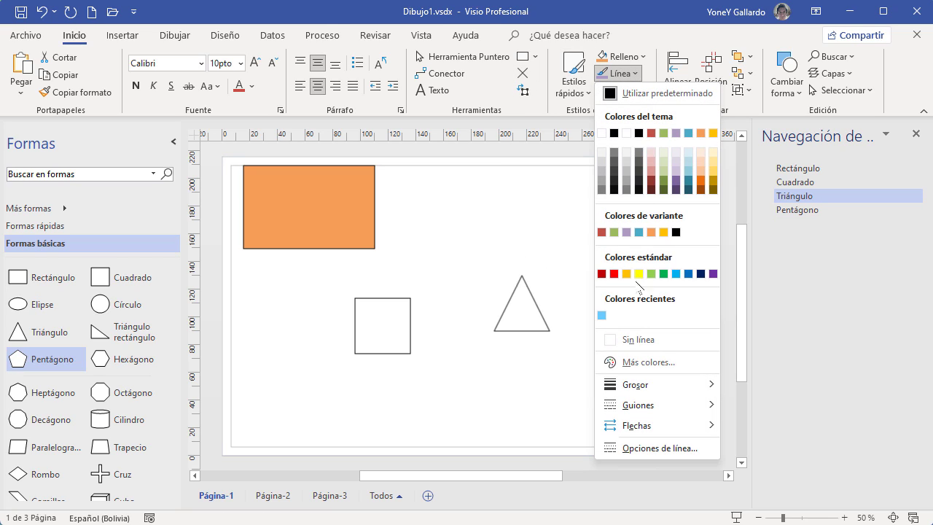
{"action": "left_click", "coordinate": [639, 339]}
{"action": "left_click", "coordinate": [387, 319]}
{"action": "left_click", "coordinate": [620, 72]}
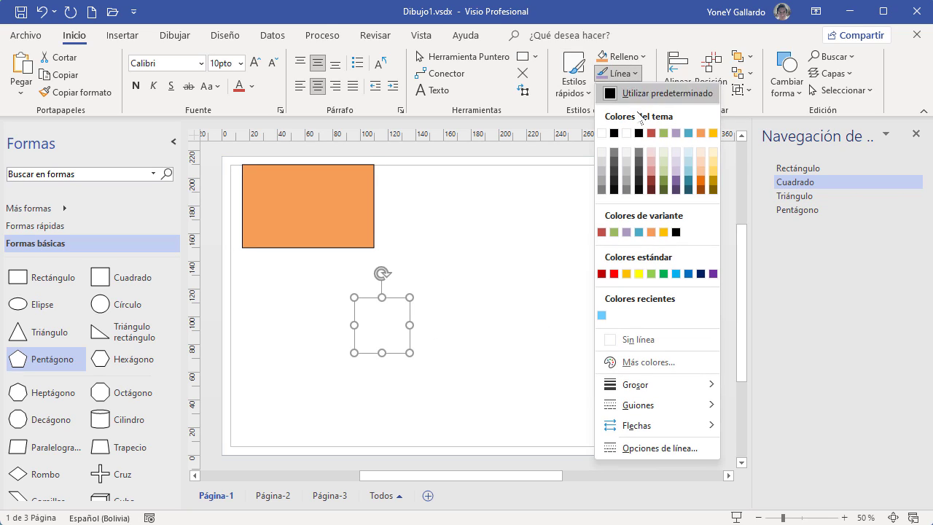
{"action": "left_click", "coordinate": [644, 339]}
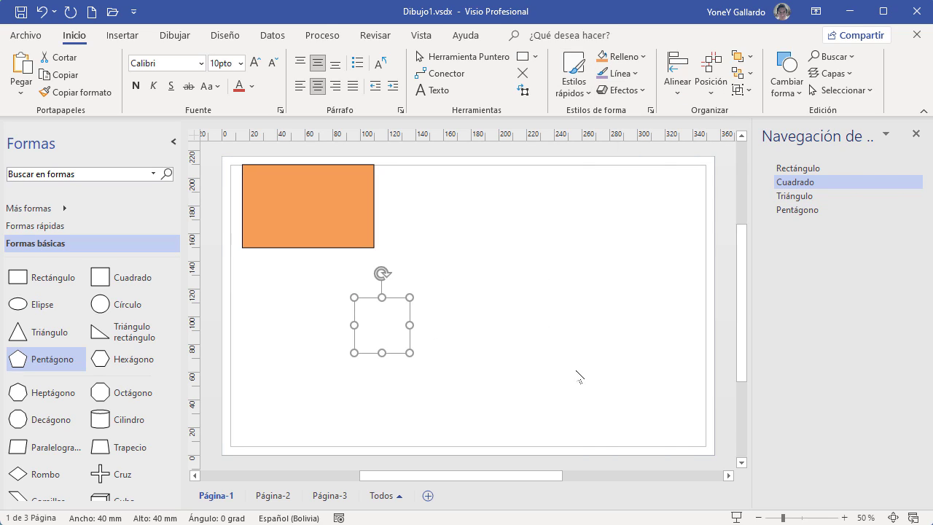
{"action": "left_click", "coordinate": [578, 391]}
{"action": "left_click_drag", "start_coordinate": [342, 209], "coordinate": [341, 222]}
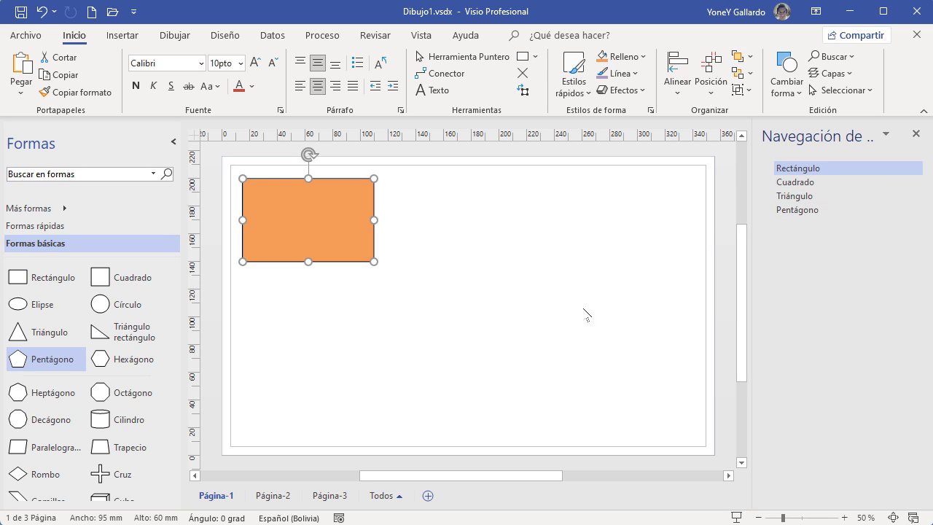
- Pick the invisible square by name in the shape list, fill it with the green theme colour and move it toward the page's lower-left corner
{"action": "left_click", "coordinate": [807, 183]}
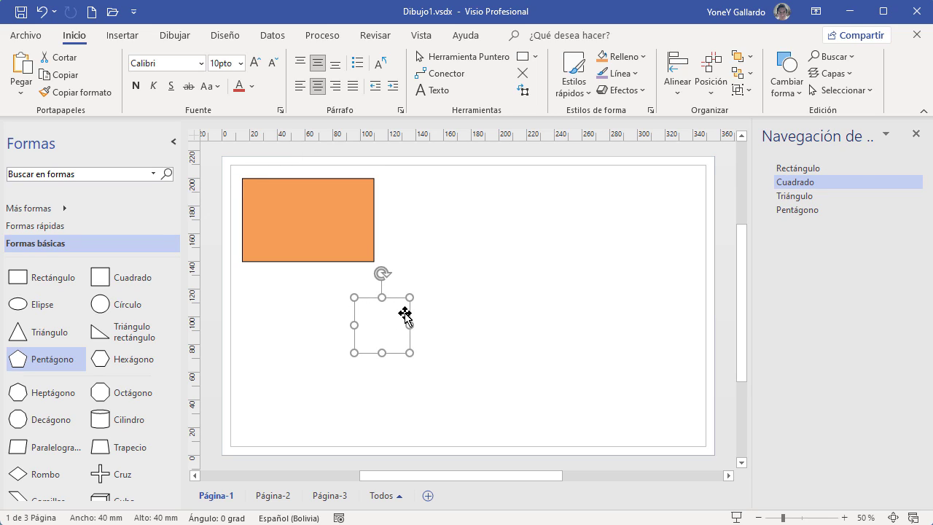
{"action": "left_click", "coordinate": [623, 56]}
{"action": "left_click", "coordinate": [663, 116]}
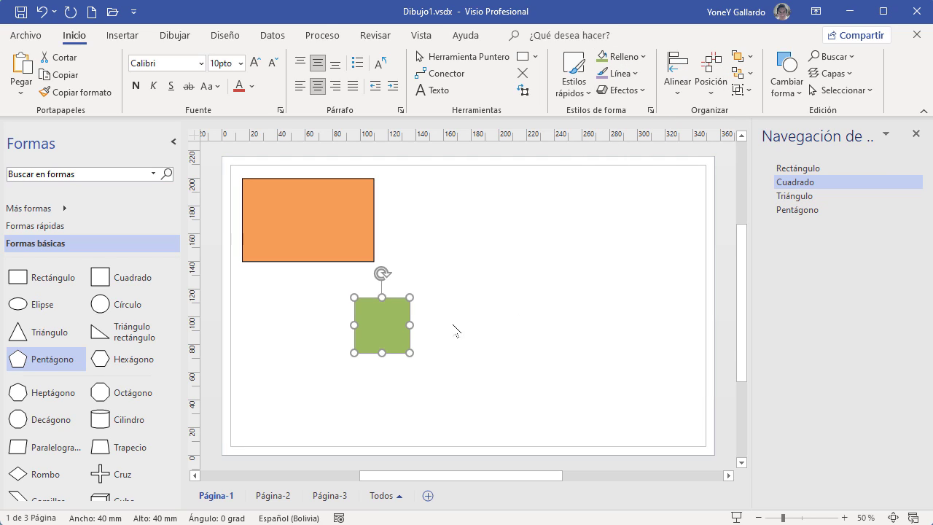
{"action": "left_click_drag", "start_coordinate": [395, 328], "coordinate": [306, 374]}
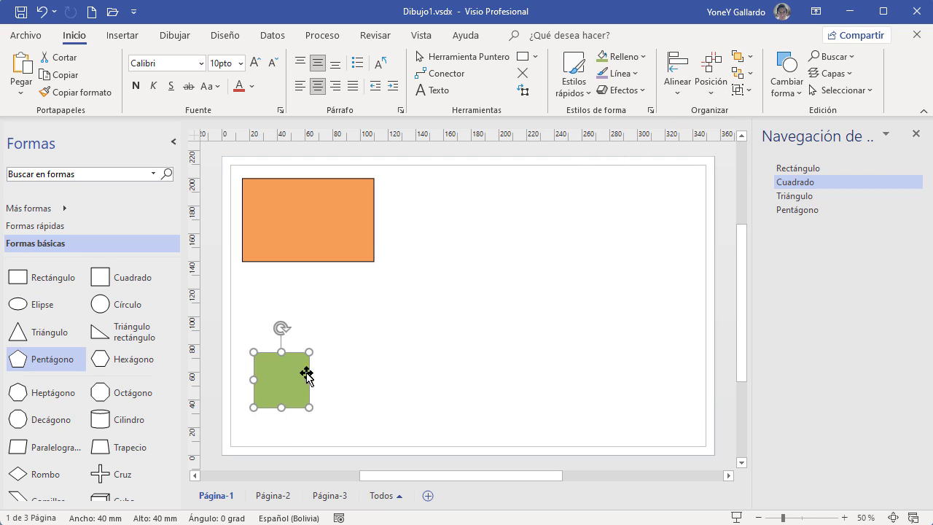
- Pick the invisible triangle by name in the shape list, fill it with the darkest blue-teal theme shade and move it beside the green square
{"action": "left_click", "coordinate": [805, 200]}
{"action": "left_click", "coordinate": [632, 58]}
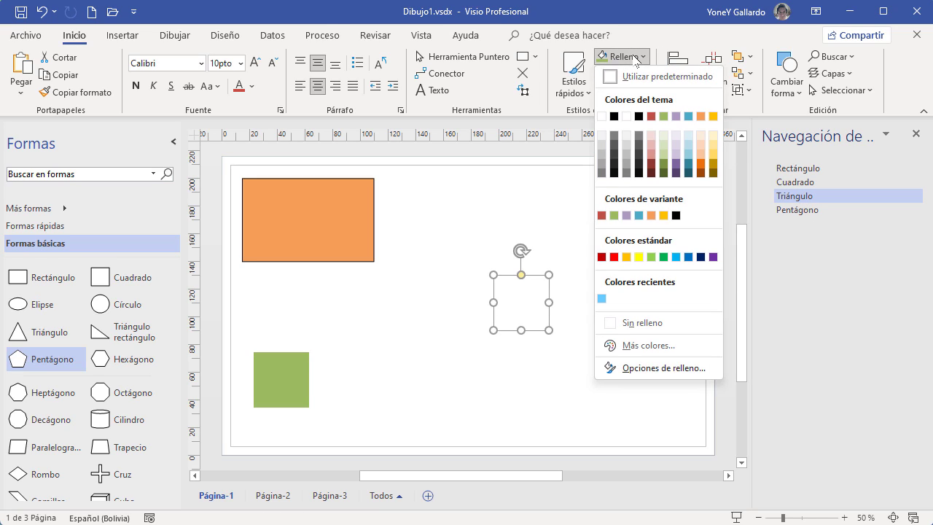
{"action": "left_click", "coordinate": [689, 174]}
{"action": "left_click_drag", "start_coordinate": [495, 321], "coordinate": [362, 384]}
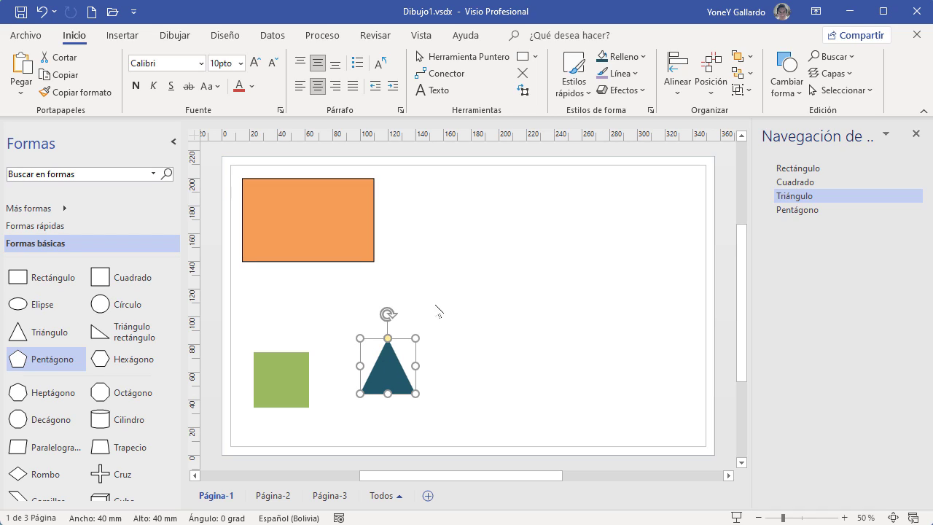
{"action": "left_click", "coordinate": [481, 301]}
- Pick the invisible pentagon by name in the shape list, fill it with standard light blue and move it closer to the page's centre
{"action": "left_click", "coordinate": [800, 210]}
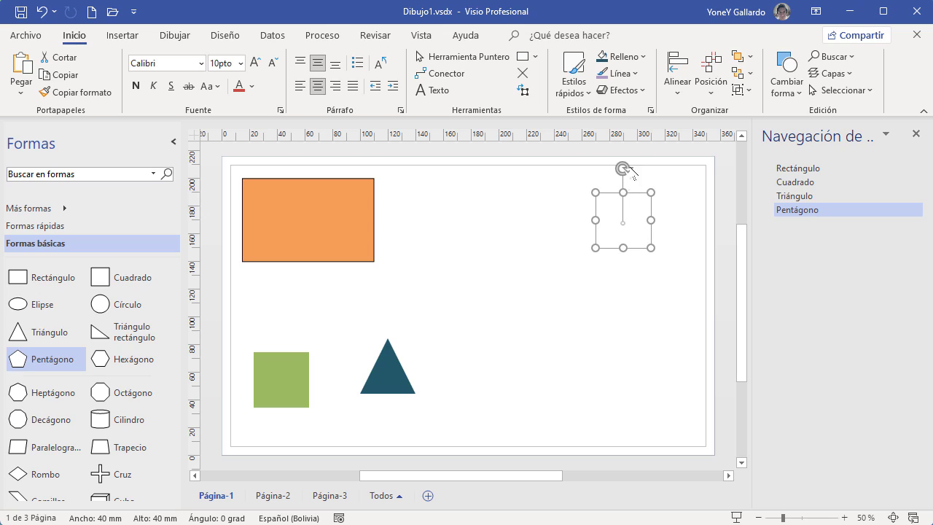
{"action": "left_click", "coordinate": [642, 58]}
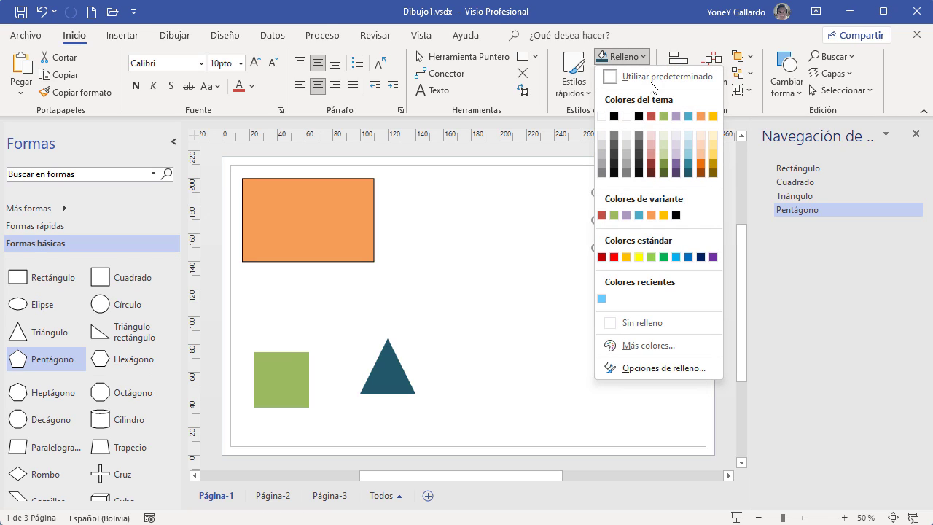
{"action": "left_click", "coordinate": [682, 255]}
{"action": "left_click_drag", "start_coordinate": [646, 218], "coordinate": [566, 296]}
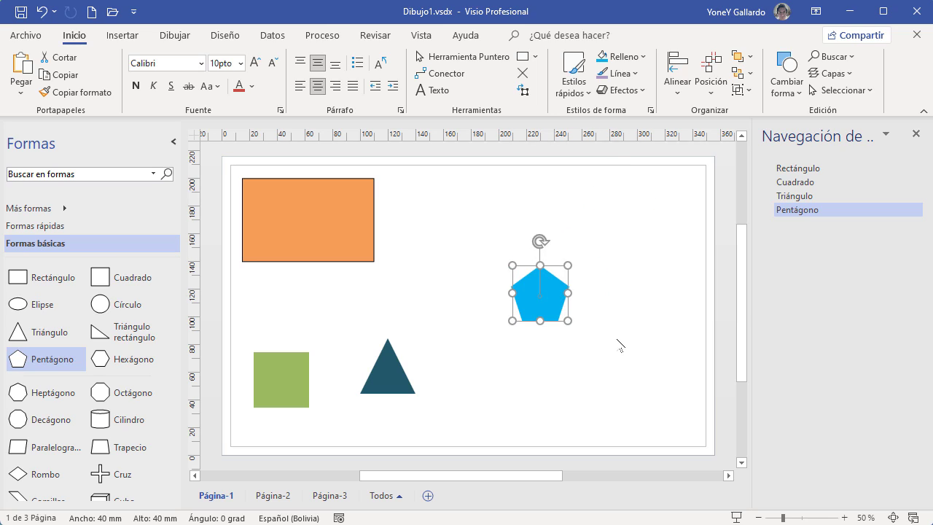
{"action": "left_click", "coordinate": [619, 343]}
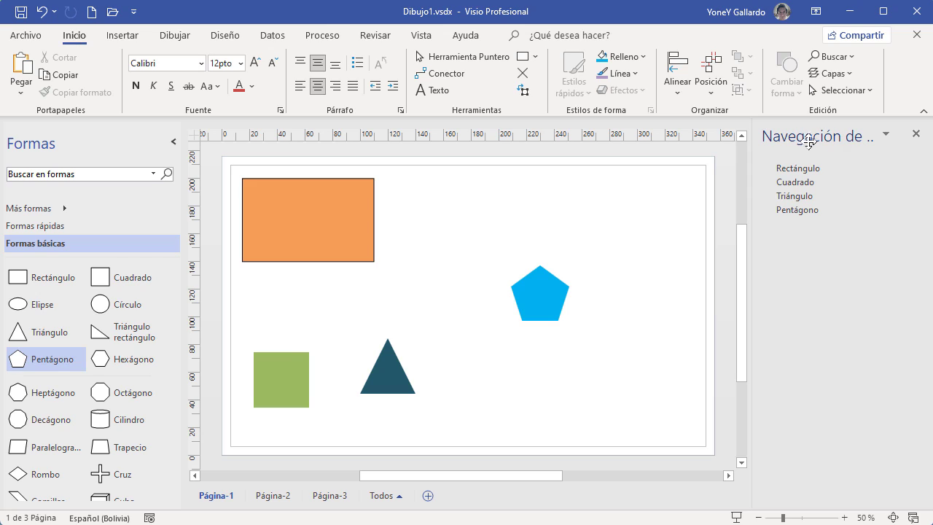
- Close the Navegación pane and toggle the Cuadrícula display on and off
{"action": "left_click", "coordinate": [915, 134]}
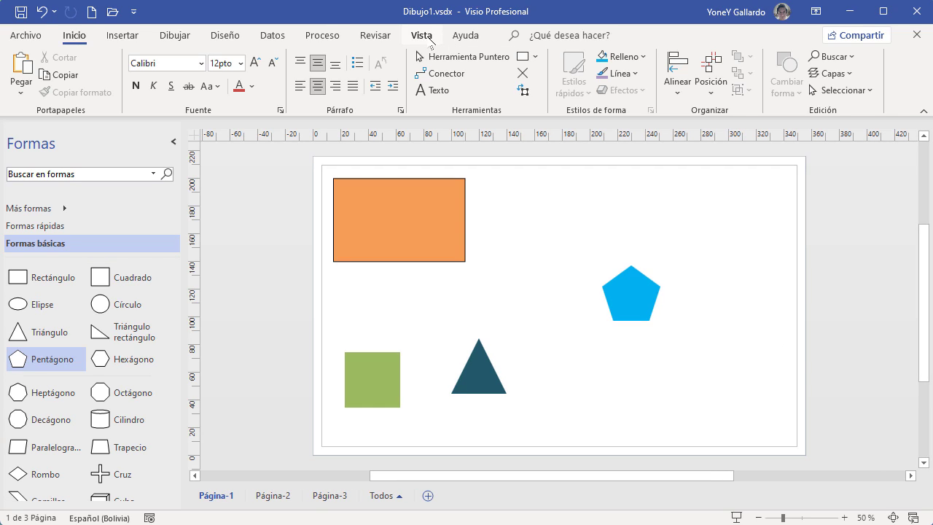
{"action": "left_click", "coordinate": [421, 35]}
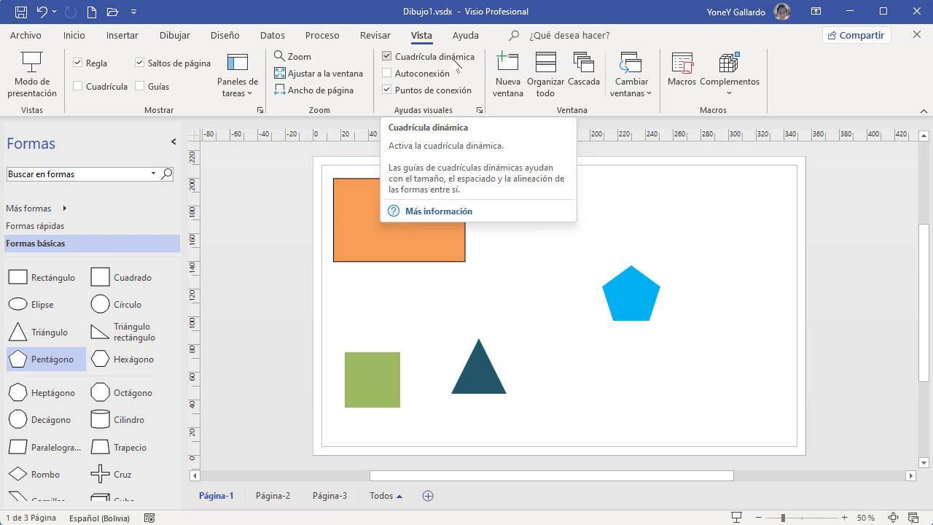
{"action": "left_click", "coordinate": [77, 86]}
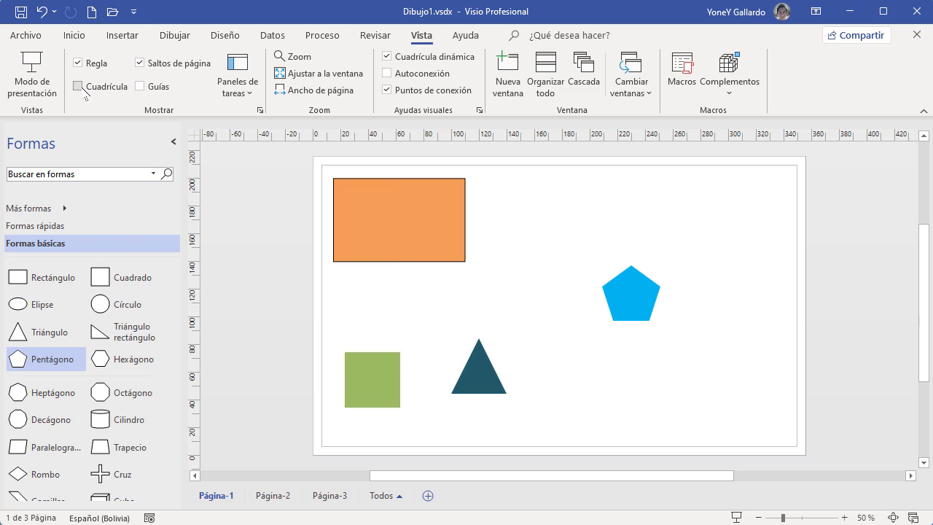
{"action": "left_click", "coordinate": [77, 86]}
- Move the orange rectangle slightly right and down on the page and turn off Cuadrícula dinámica
{"action": "left_click_drag", "start_coordinate": [404, 198], "coordinate": [424, 202]}
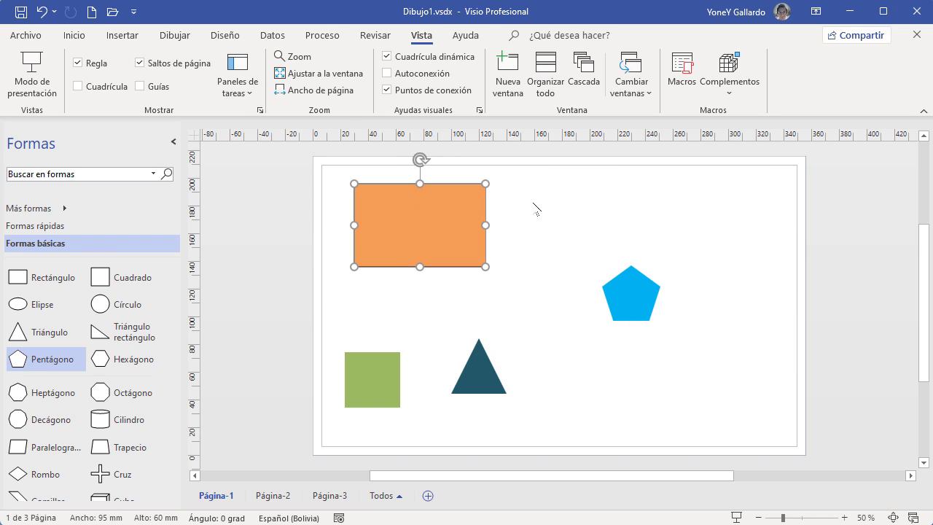
{"action": "left_click", "coordinate": [387, 57]}
- Use the Conector tool to inspect the orange rectangle's connection points, return to Herramienta Puntero and review the Puntos de conexión option
{"action": "left_click", "coordinate": [73, 35]}
{"action": "left_click", "coordinate": [437, 73]}
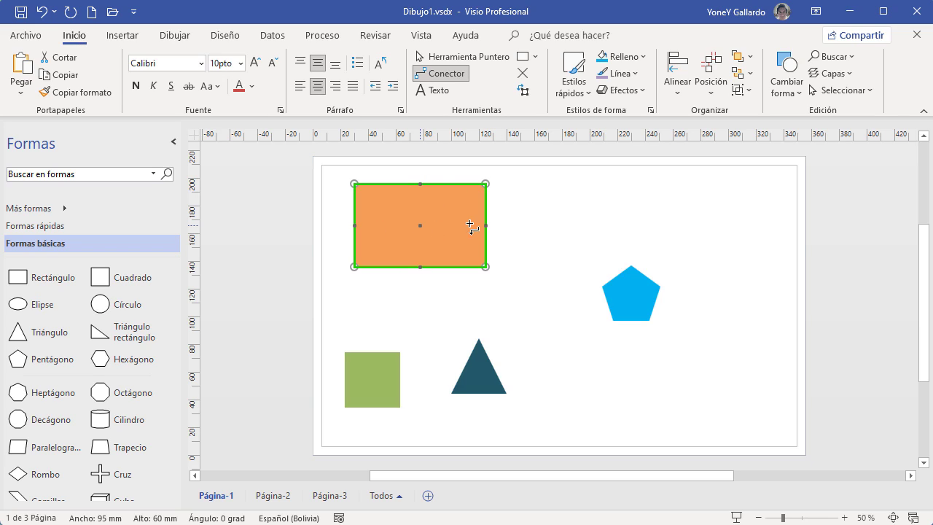
{"action": "left_click", "coordinate": [448, 56]}
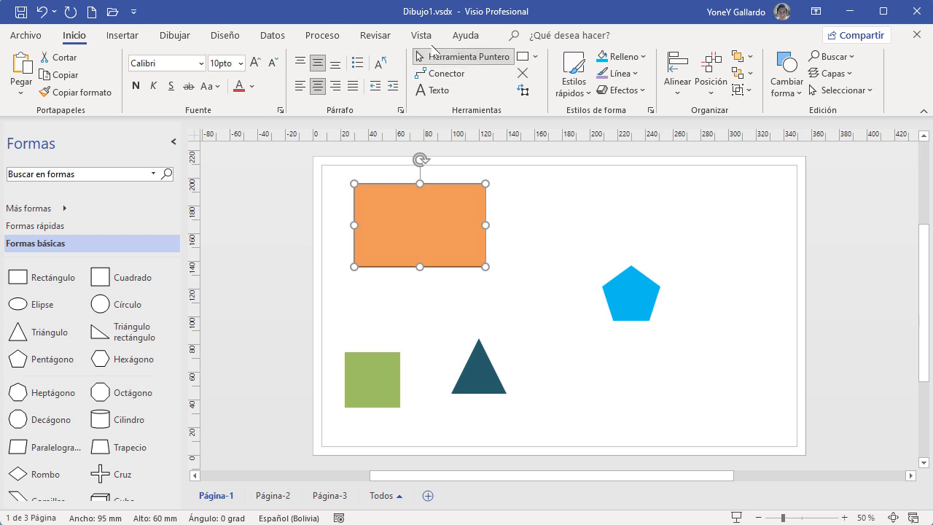
{"action": "left_click", "coordinate": [421, 35]}
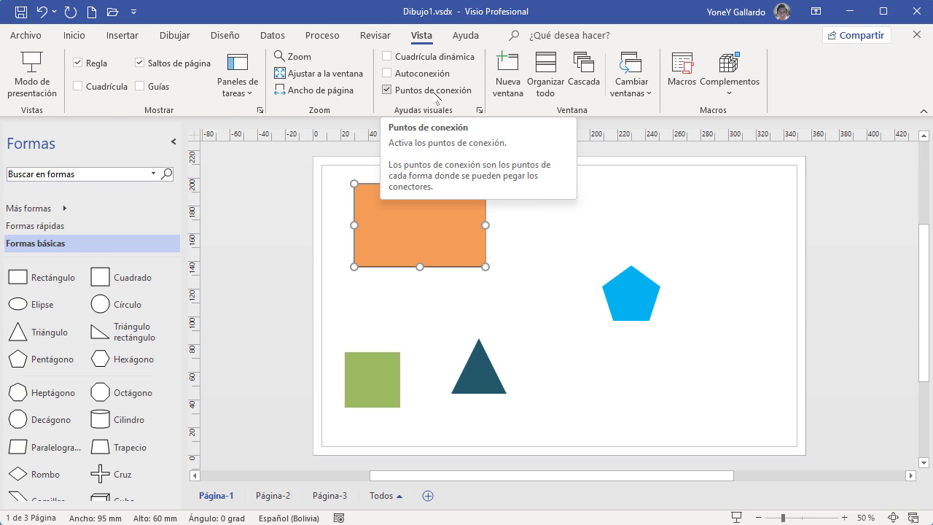
{"action": "left_click", "coordinate": [582, 236]}
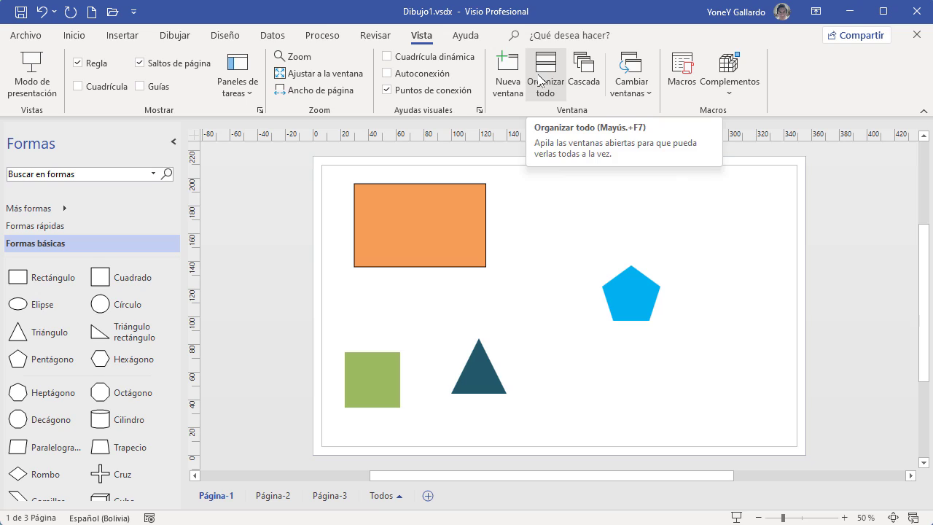
- Review the window arrangement commands and check which drawings are listed under Cambiar ventanas
{"action": "mouse_move", "coordinate": [883, 15]}
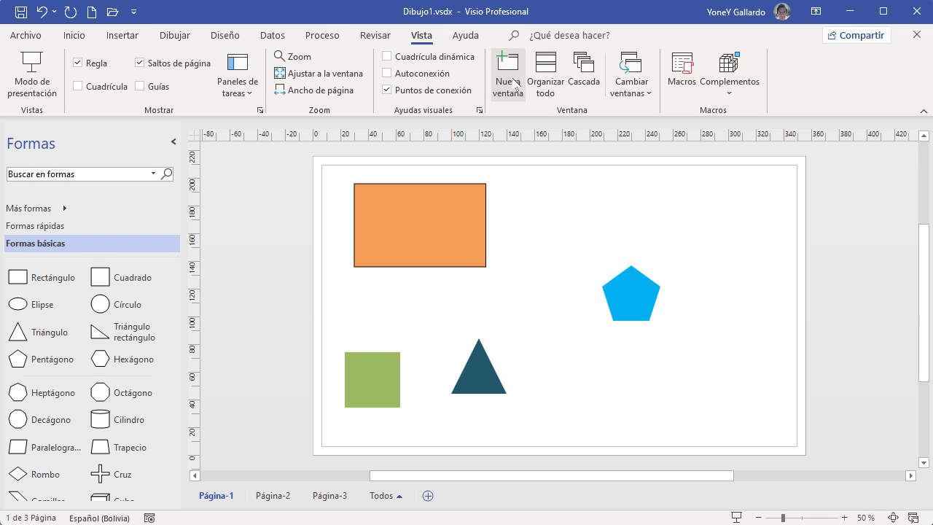
{"action": "left_click", "coordinate": [655, 102]}
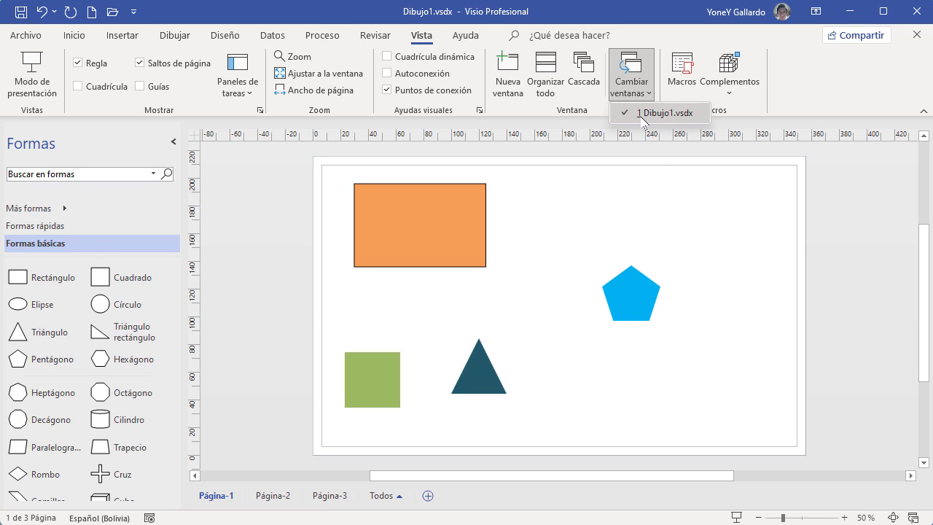
{"action": "left_click", "coordinate": [693, 211]}
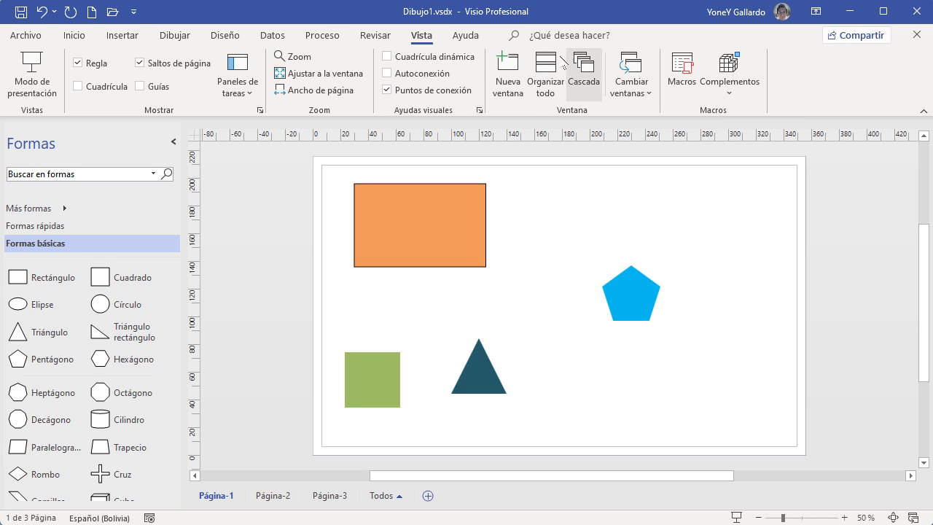
{"action": "left_click", "coordinate": [73, 34]}
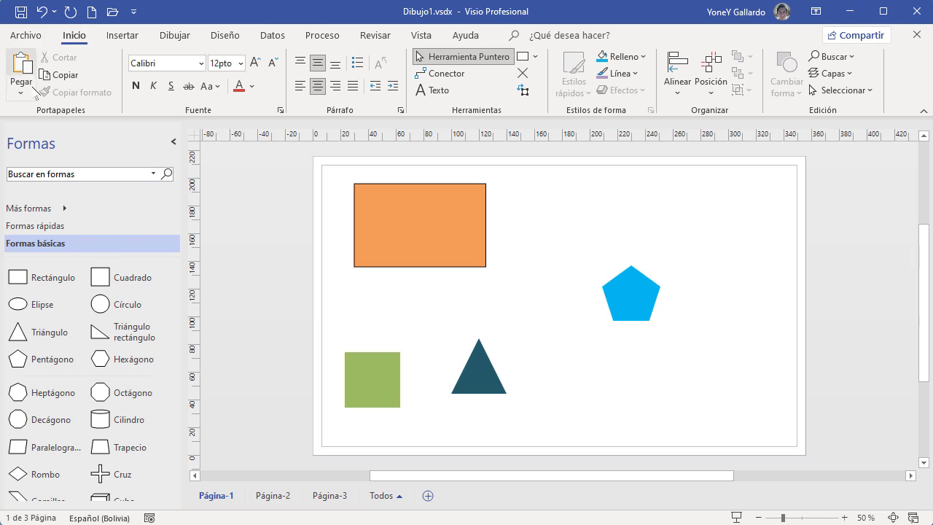
{"action": "left_click", "coordinate": [271, 496]}
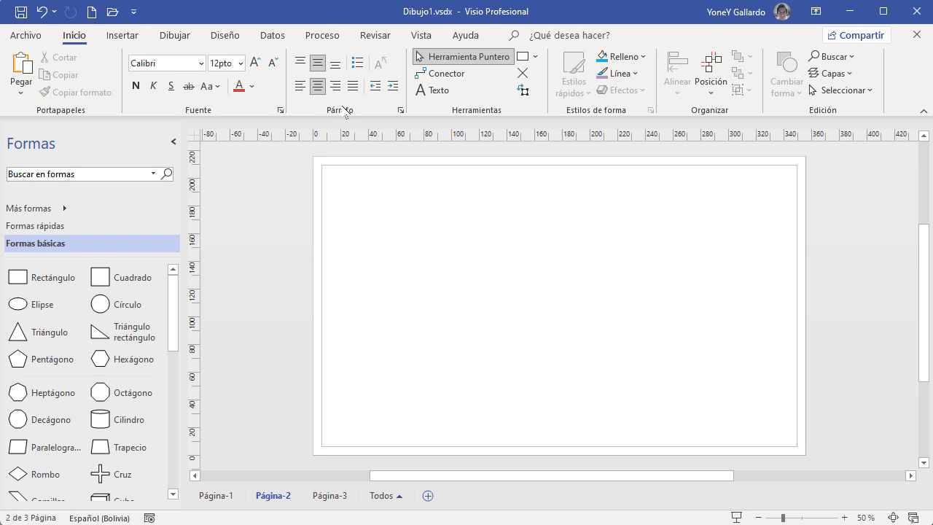
{"action": "left_click", "coordinate": [216, 495]}
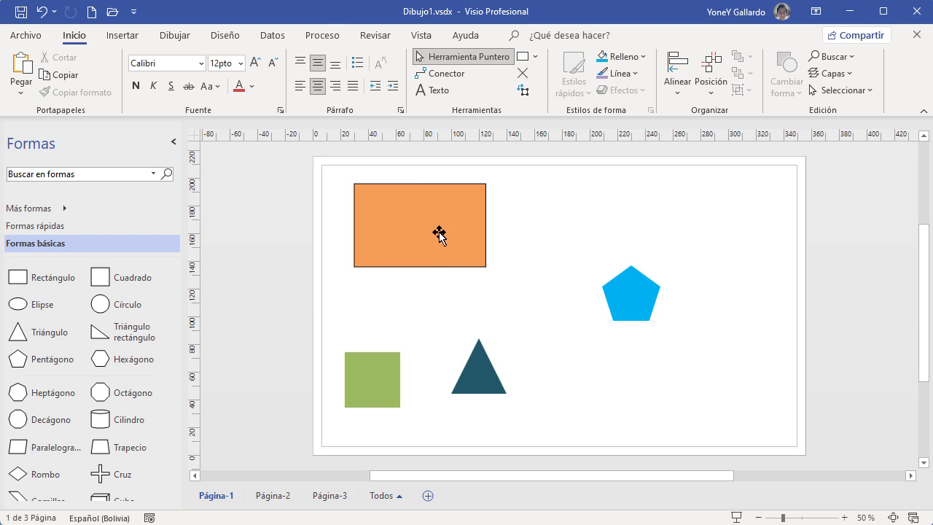
- Draw a text box about 90 mm wide and 50 mm high above the blue pentagon with the Texto tool
{"action": "left_click", "coordinate": [440, 231]}
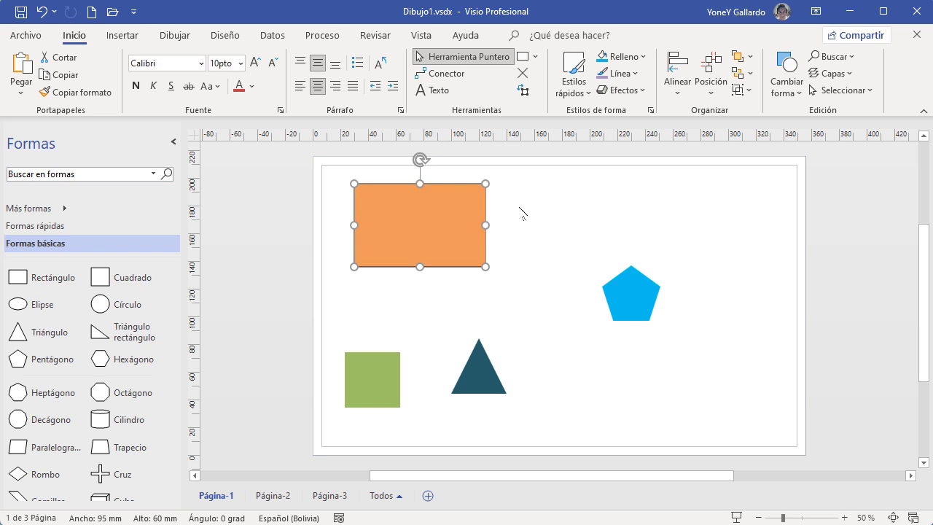
{"action": "left_click", "coordinate": [431, 90]}
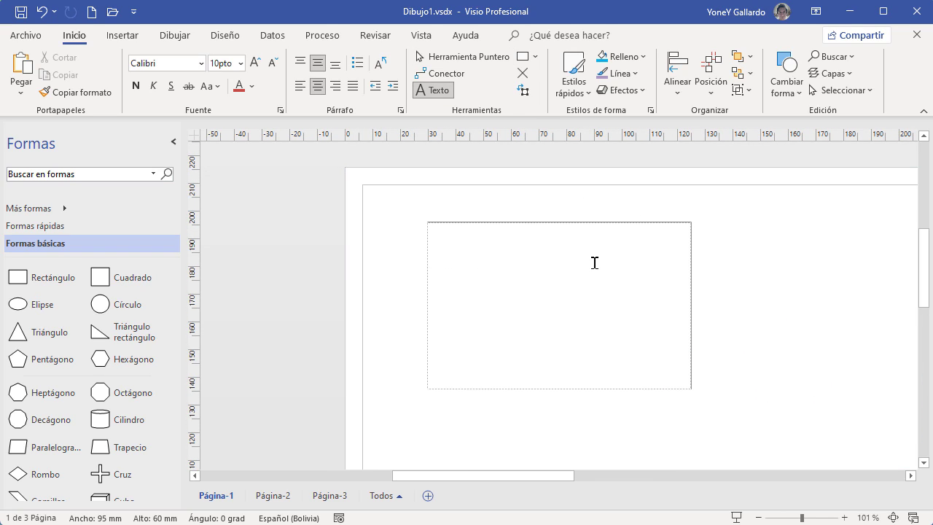
{"action": "key", "text": "Escape"}
{"action": "left_click_drag", "start_coordinate": [568, 178], "coordinate": [589, 196]}
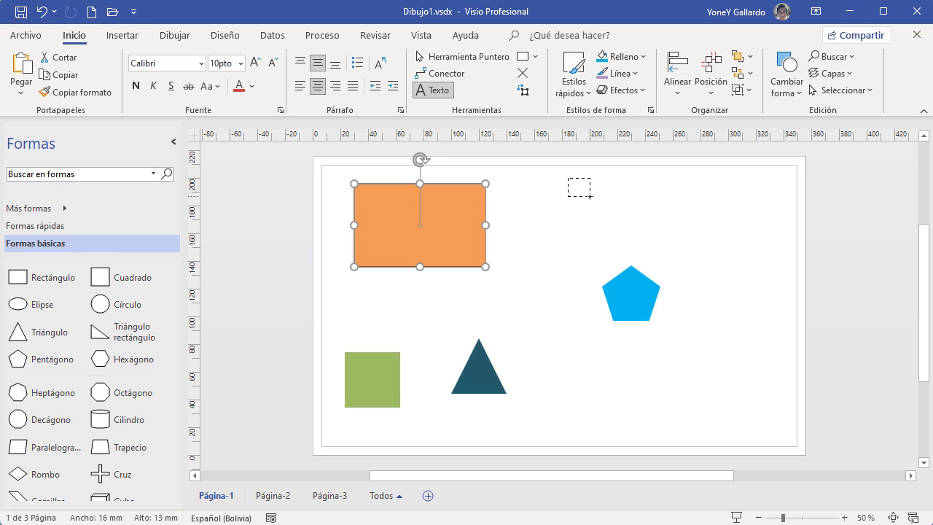
{"action": "left_click_drag", "start_coordinate": [692, 248], "coordinate": [693, 248]}
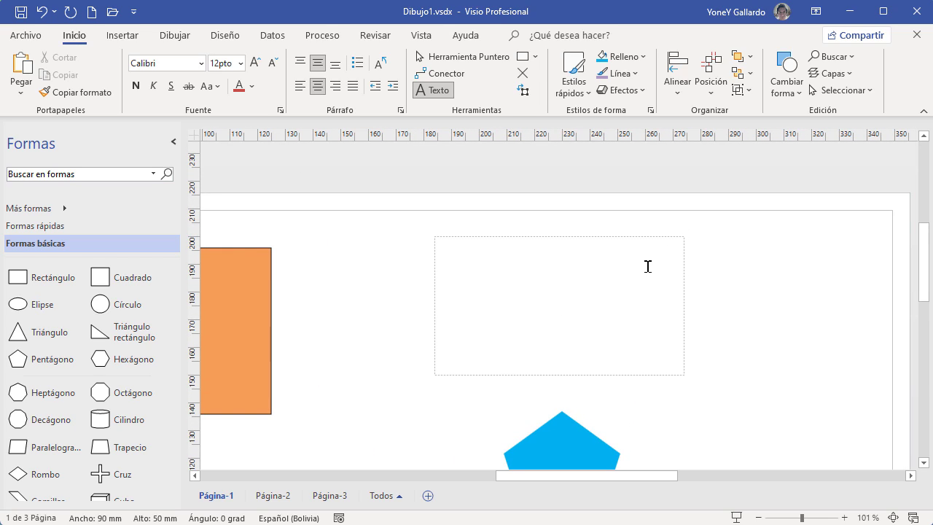
- Enter "Bienvenido a este curso rápido de Visio para poder aprender a manejar el mismo." in the text box and view the whole page
{"action": "type", "text": "b"}
{"action": "type", "text": "Bienvenido a es"}
{"action": "type", "text": "te cur"}
{"action": "type", "text": "so rápido de "}
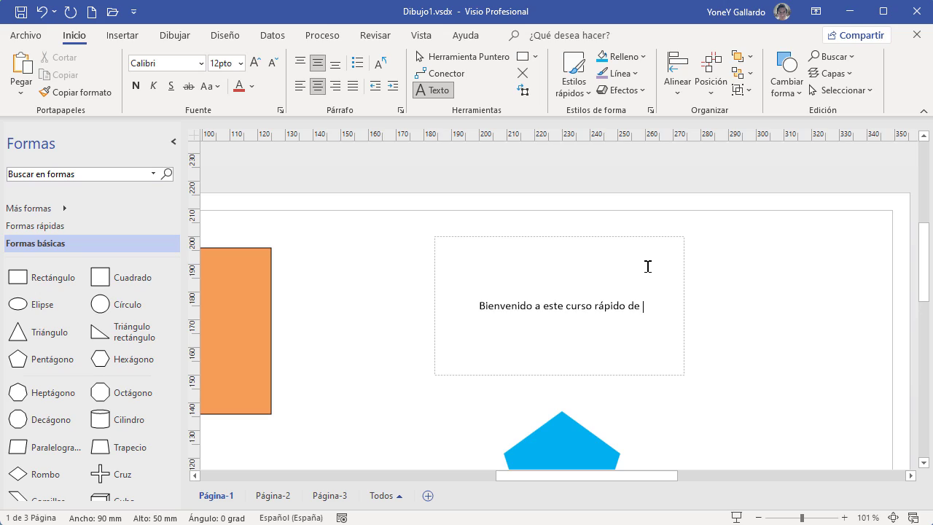
{"action": "type", "text": "Visio par"}
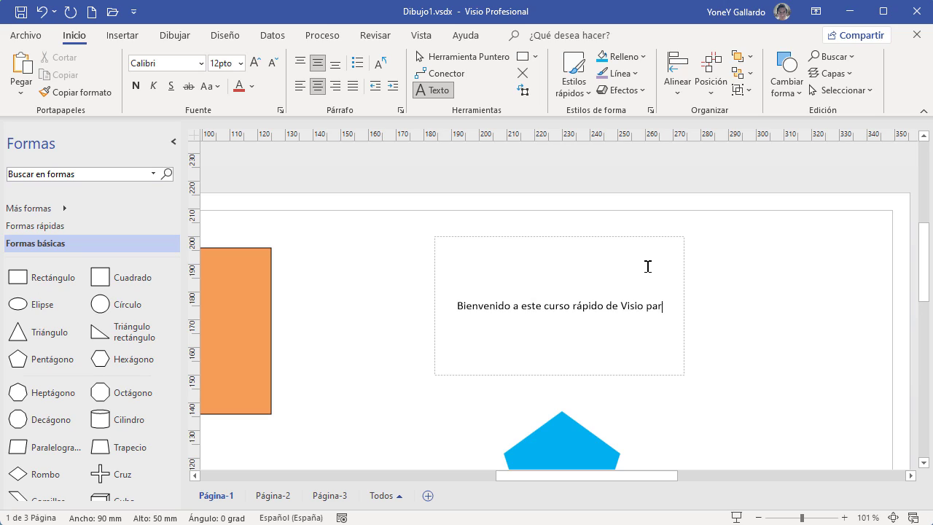
{"action": "type", "text": "a poder aprender "}
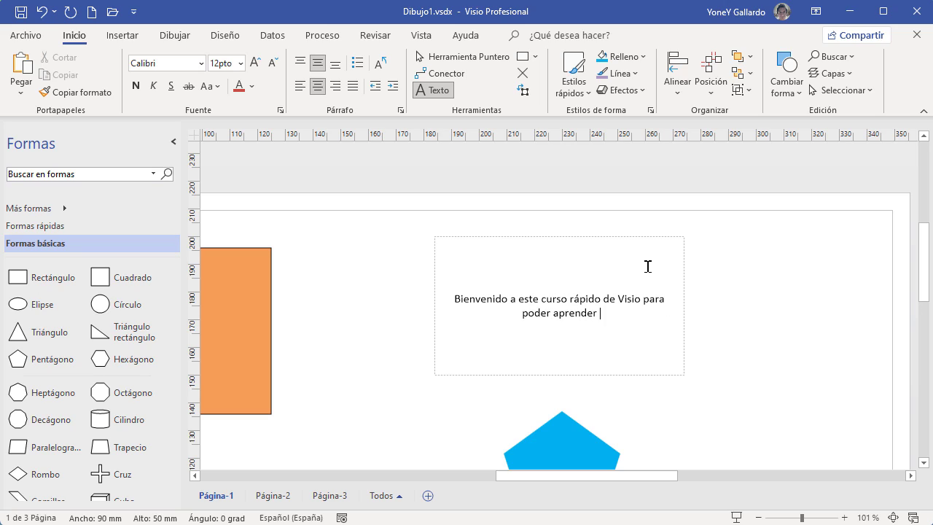
{"action": "type", "text": "a manejar el "}
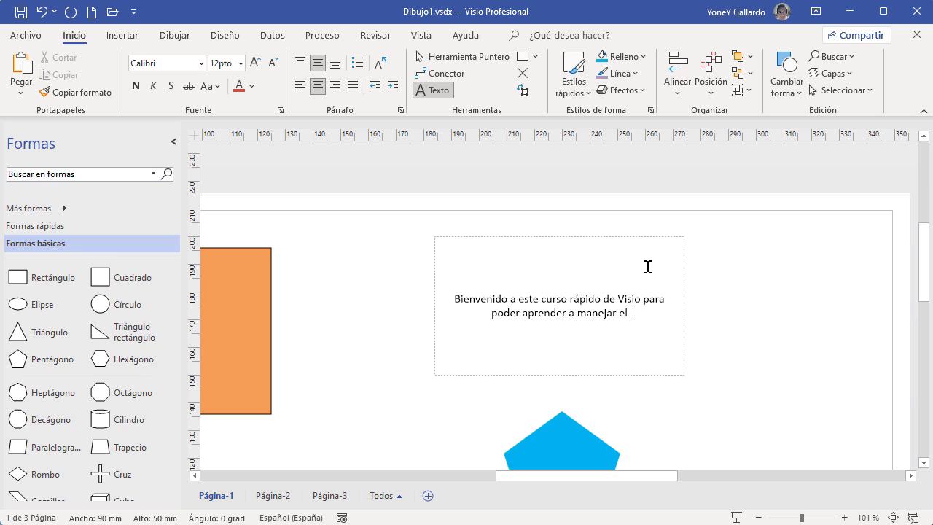
{"action": "type", "text": "mismo."}
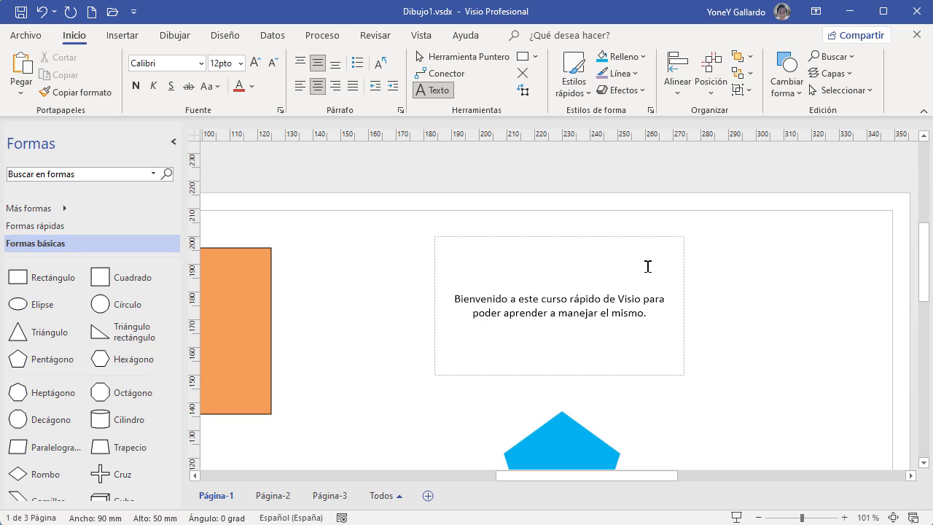
{"action": "left_click", "coordinate": [463, 56]}
{"action": "key", "text": "ctrl+shift+w"}
- Move the orange rectangle into the upper-left corner of Página-1 with Herramienta Puntero
{"action": "left_click", "coordinate": [431, 227]}
{"action": "left_click_drag", "start_coordinate": [420, 223], "coordinate": [385, 202]}
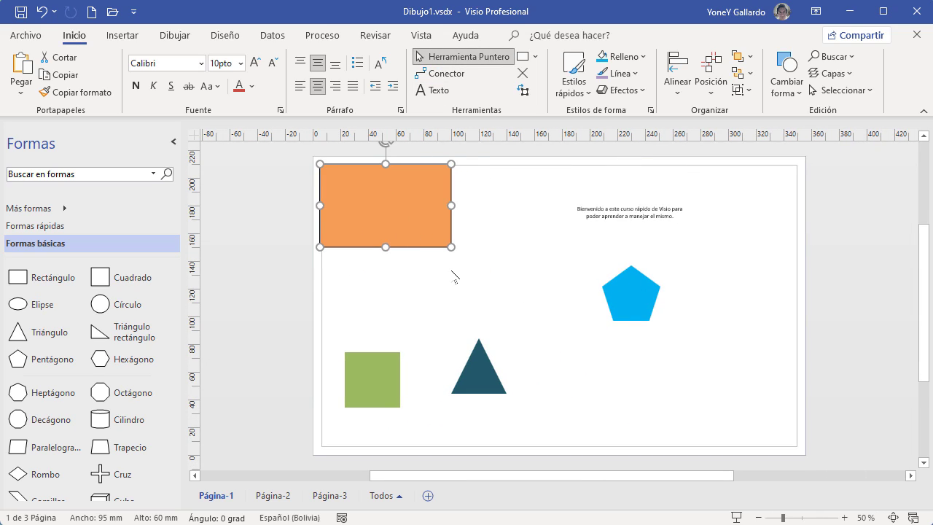
{"action": "left_click", "coordinate": [631, 210]}
{"action": "left_click", "coordinate": [457, 294]}
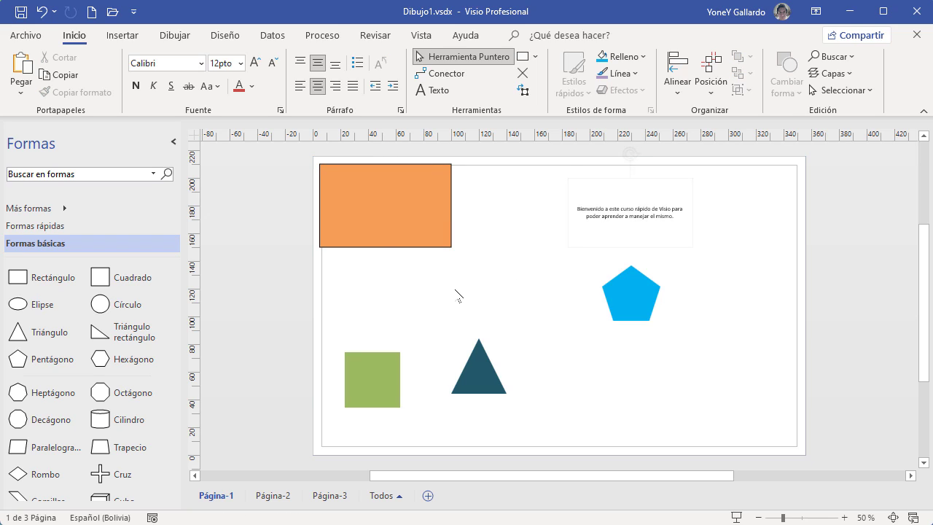
- Copy the orange rectangle from Página-1, paste it on Página-2 and compare both pages
{"action": "left_click", "coordinate": [395, 198]}
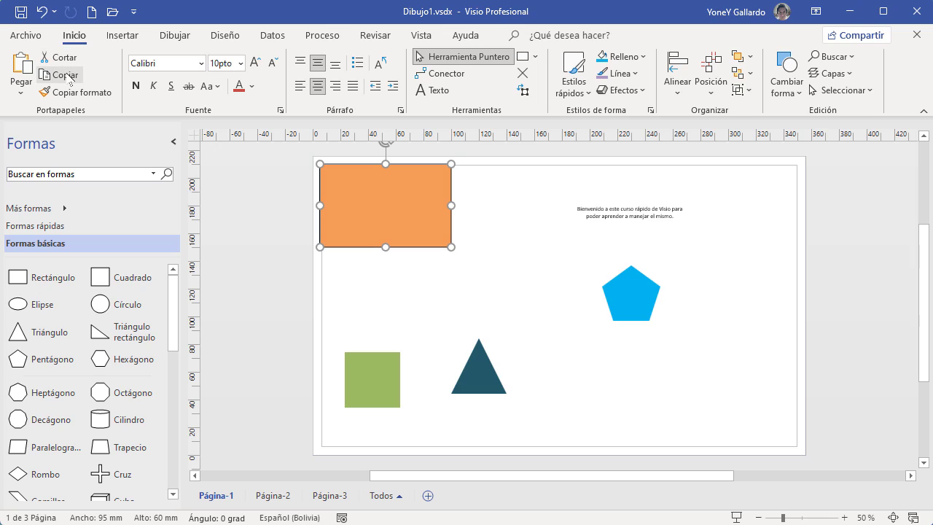
{"action": "left_click", "coordinate": [274, 495]}
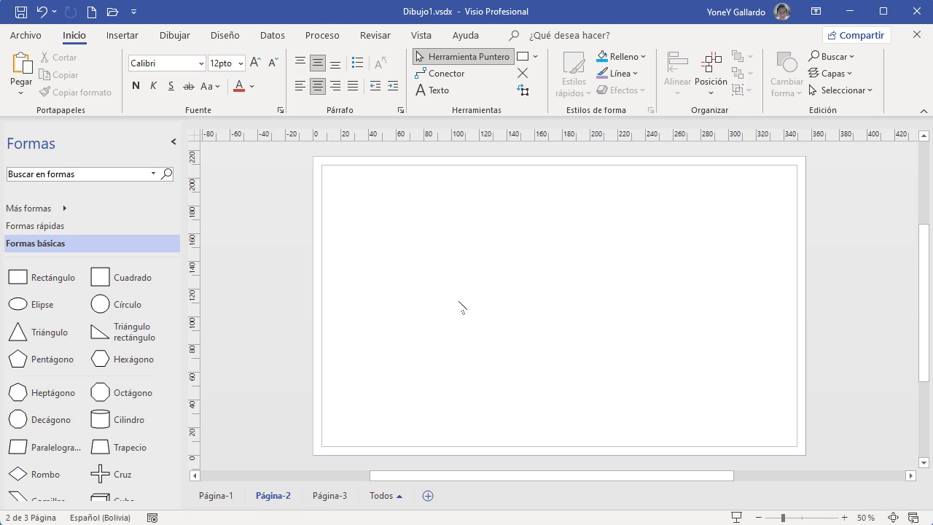
{"action": "left_click", "coordinate": [21, 64]}
{"action": "left_click", "coordinate": [216, 495]}
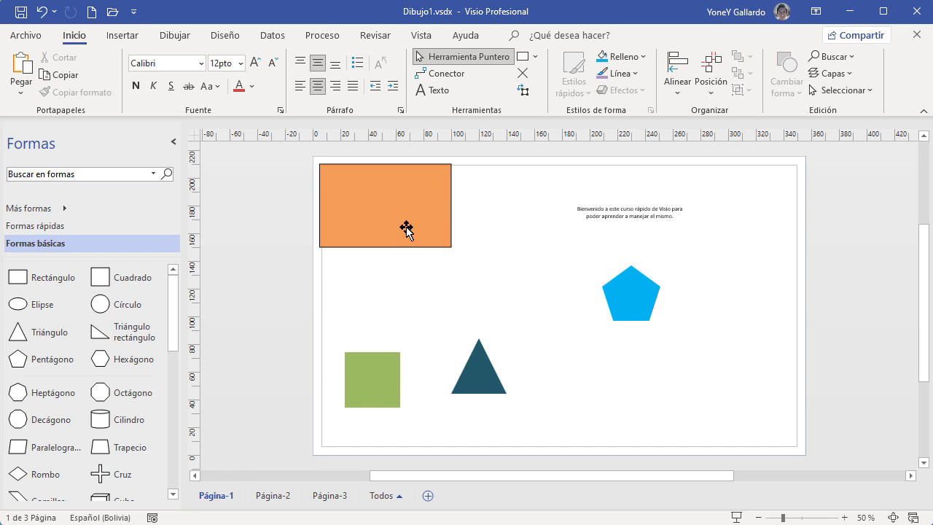
{"action": "left_click", "coordinate": [273, 496]}
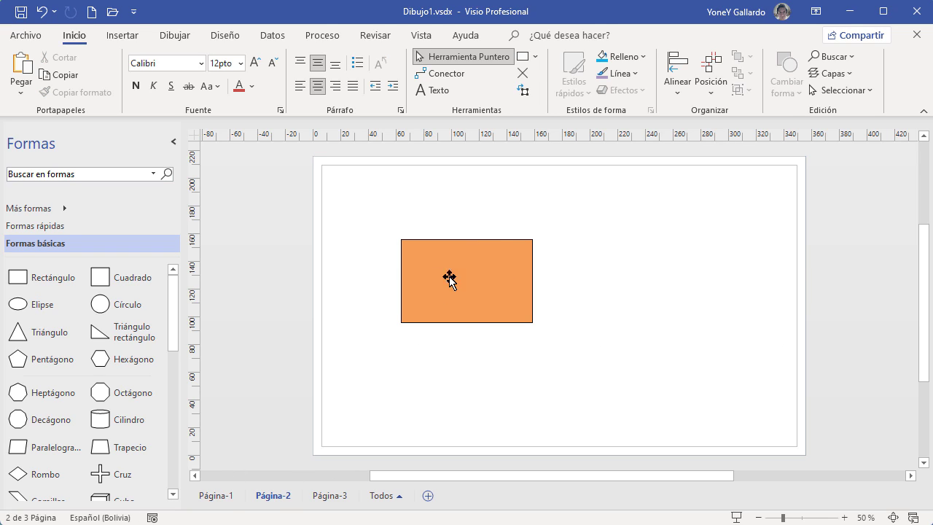
- Cut the green square from Página-1, paste it on Página-2 and compare both pages
{"action": "left_click", "coordinate": [217, 496]}
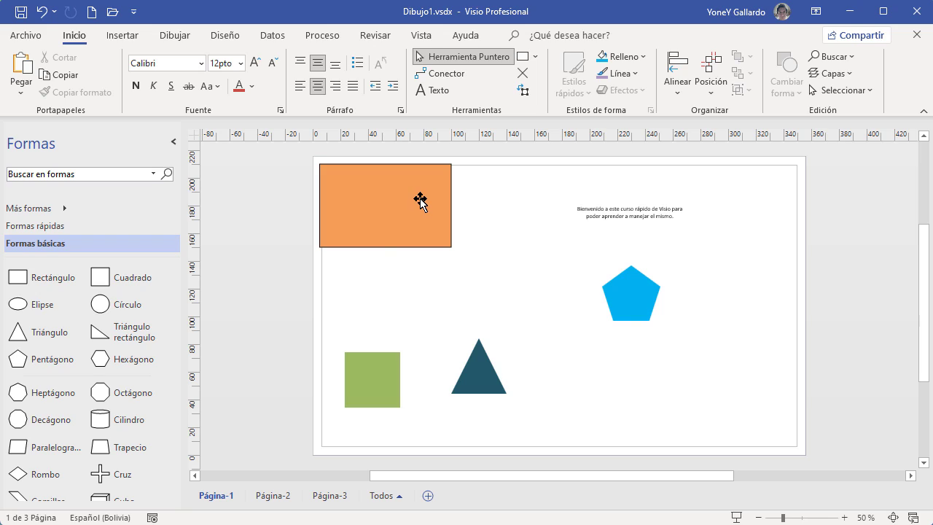
{"action": "left_click", "coordinate": [420, 204]}
{"action": "left_click", "coordinate": [386, 367]}
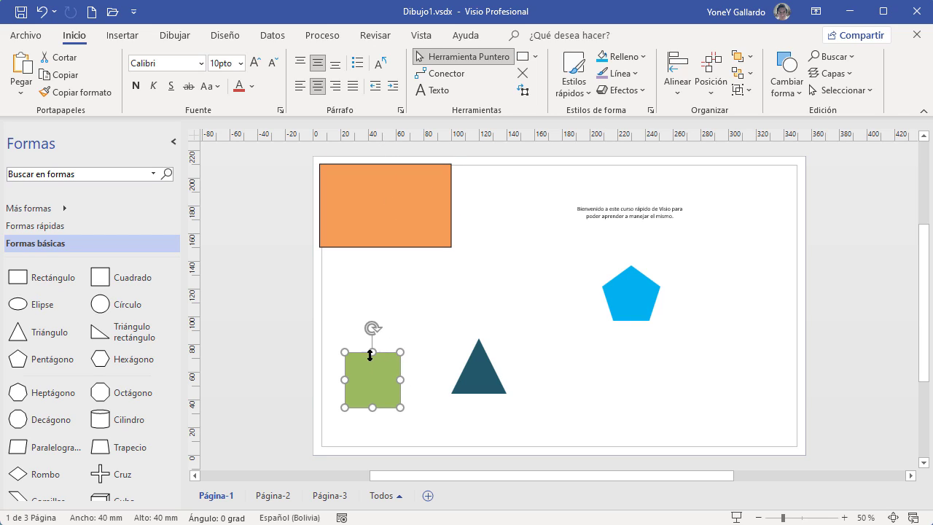
{"action": "left_click", "coordinate": [64, 59]}
{"action": "left_click", "coordinate": [276, 497]}
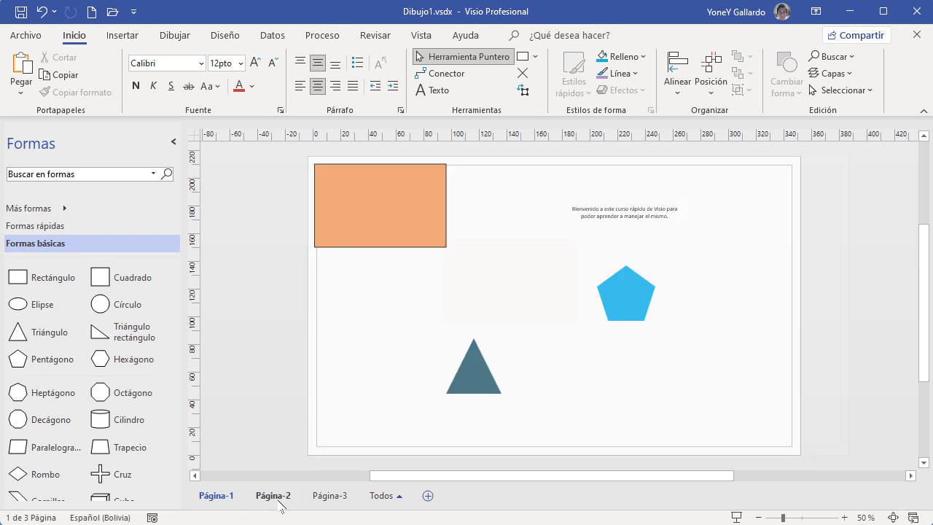
{"action": "left_click", "coordinate": [22, 67]}
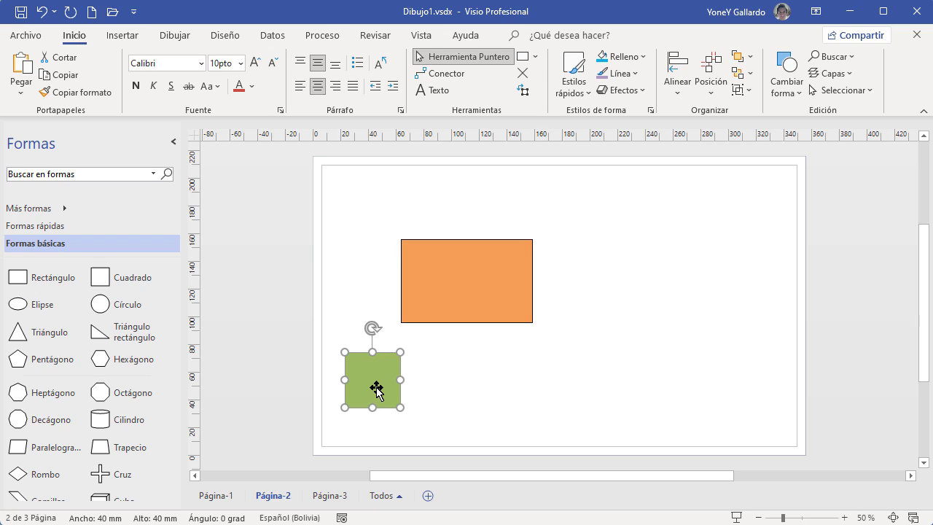
{"action": "left_click", "coordinate": [216, 495]}
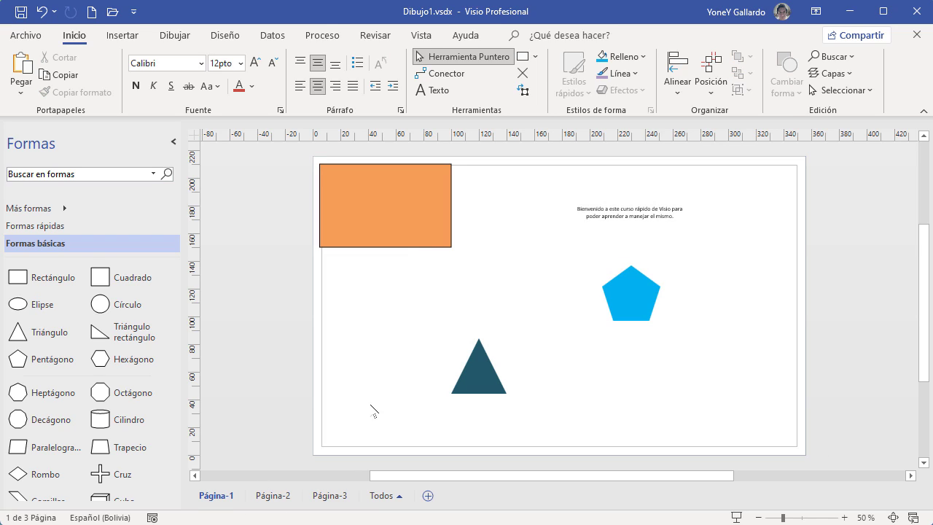
{"action": "left_click", "coordinate": [277, 495]}
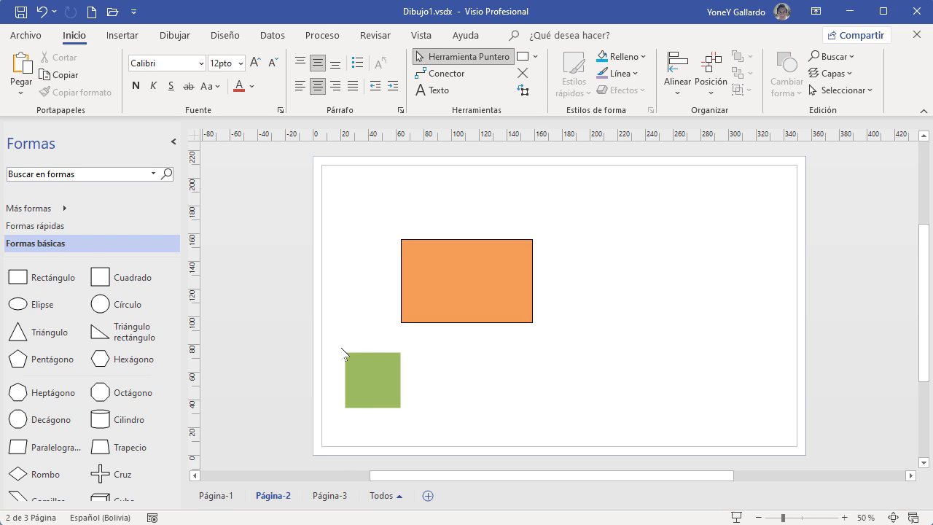
- Apply the orange rectangle's formatting to the green square on Página-2 with Copiar formato
{"action": "left_click", "coordinate": [428, 280]}
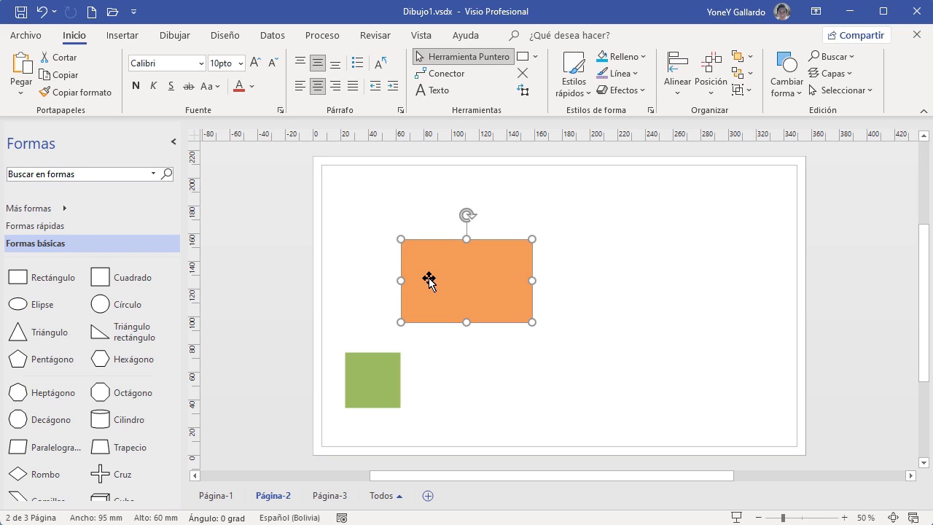
{"action": "left_click", "coordinate": [472, 399]}
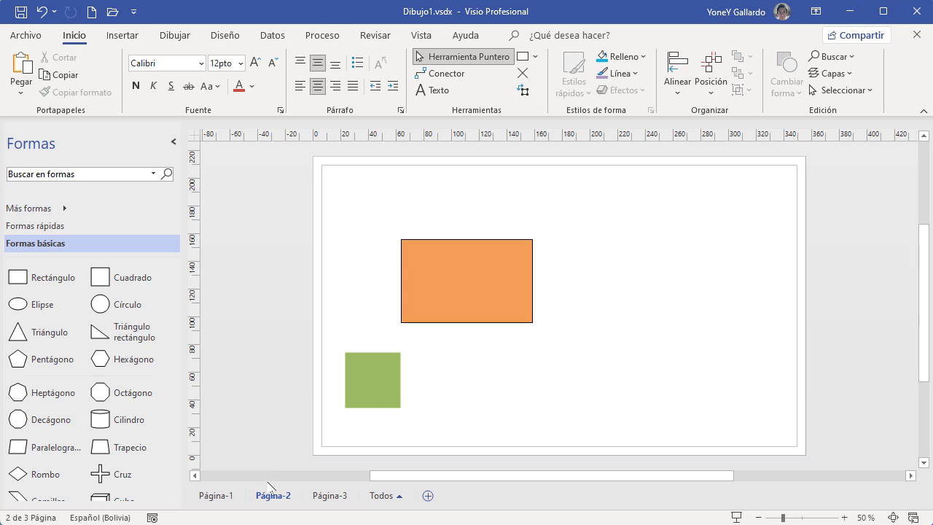
{"action": "left_click", "coordinate": [428, 264]}
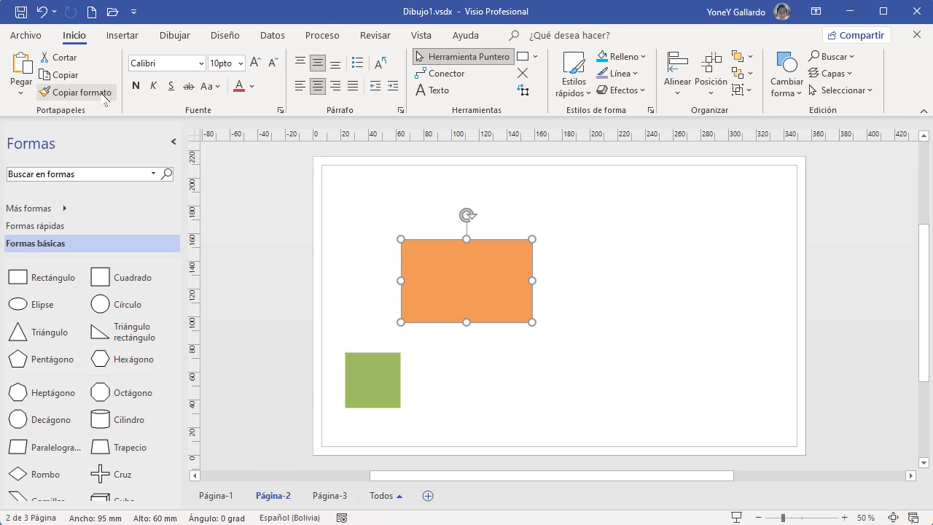
{"action": "left_click", "coordinate": [87, 93]}
{"action": "left_click", "coordinate": [378, 380]}
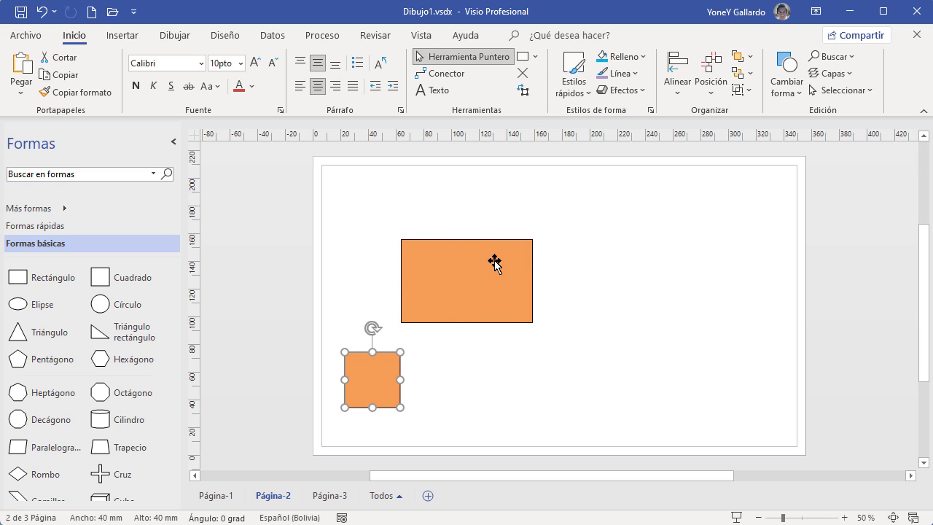
- Reduce the welcome text box on Página-1 to about 28 mm high and place a duplicate of it directly below
{"action": "left_click", "coordinate": [216, 496]}
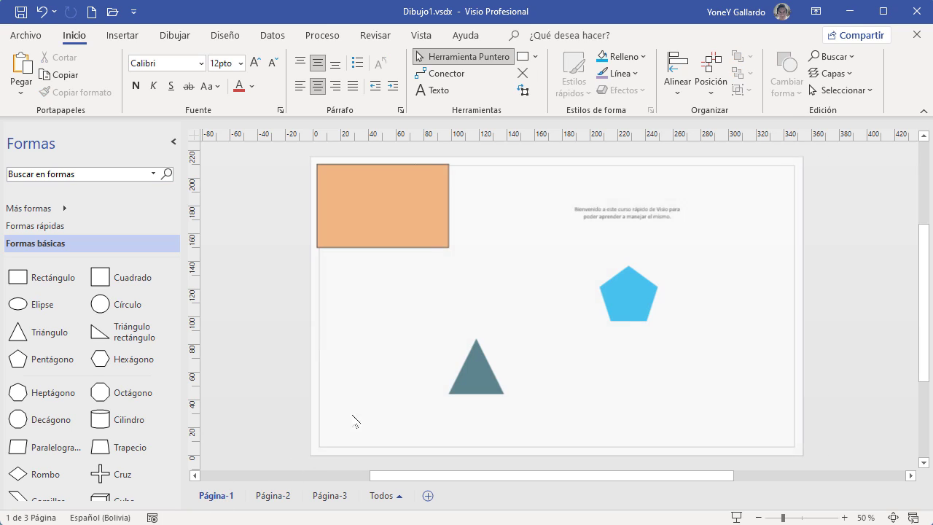
{"action": "left_click", "coordinate": [656, 212]}
{"action": "scroll", "coordinate": [725, 297], "scroll_direction": "up", "scroll_amount": 5}
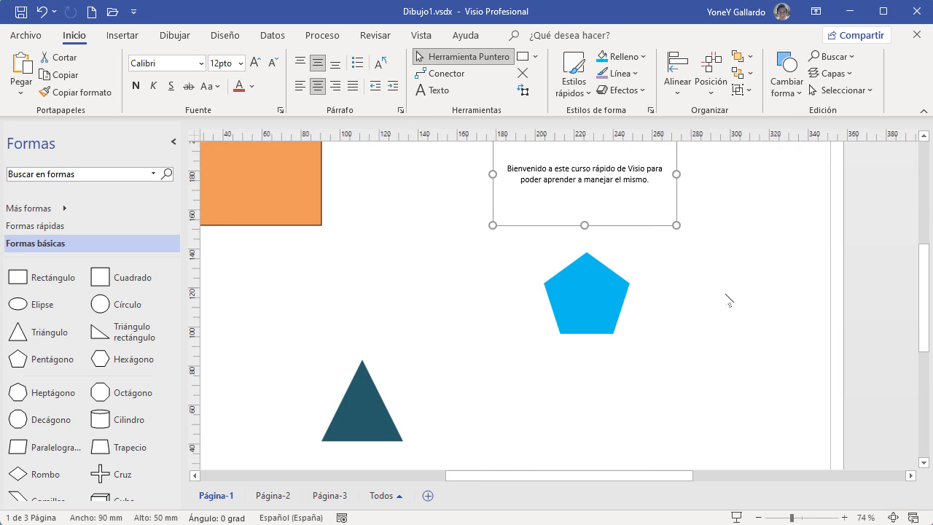
{"action": "scroll", "coordinate": [656, 292], "scroll_direction": "up", "scroll_amount": 2}
{"action": "scroll", "coordinate": [503, 280], "scroll_direction": "down", "scroll_amount": 1}
{"action": "left_click_drag", "start_coordinate": [476, 264], "coordinate": [483, 185]}
{"action": "scroll", "coordinate": [483, 185], "scroll_direction": "up", "scroll_amount": 3}
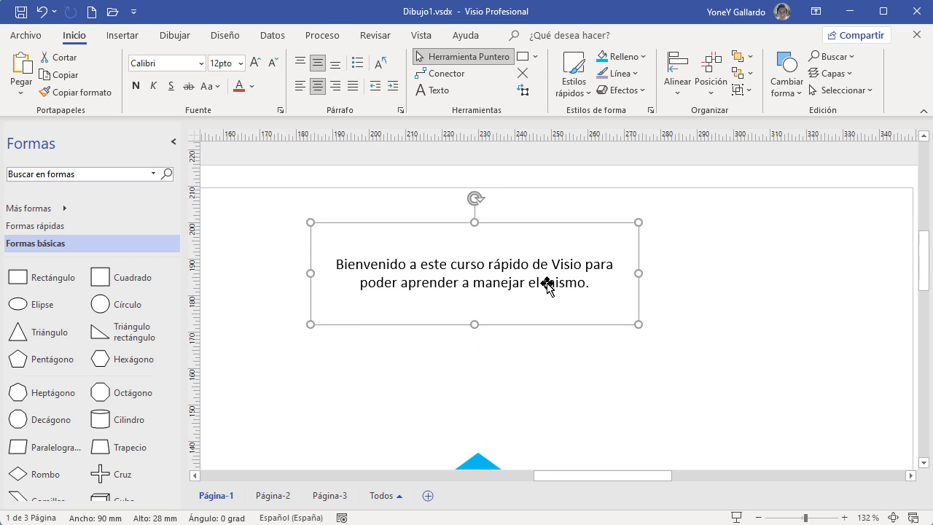
{"action": "left_click", "coordinate": [758, 517]}
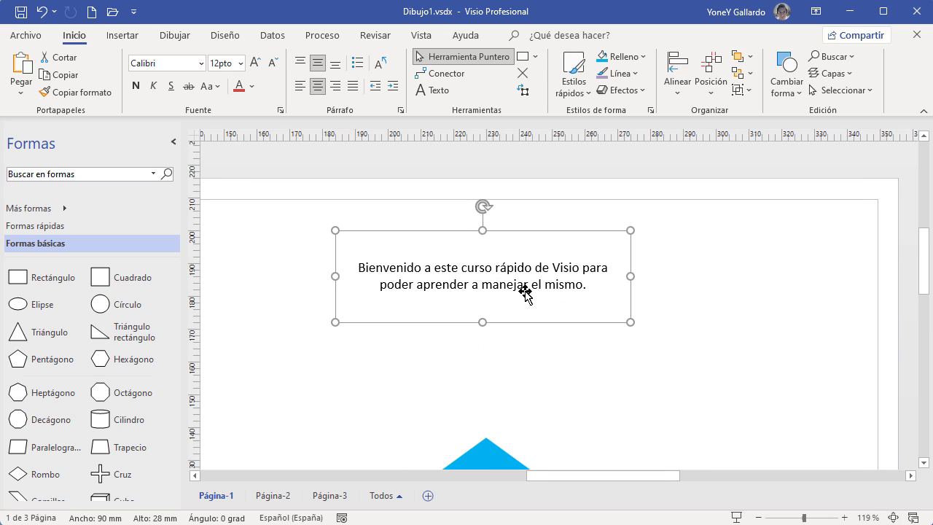
{"action": "left_click_drag", "start_coordinate": [527, 300], "coordinate": [526, 373]}
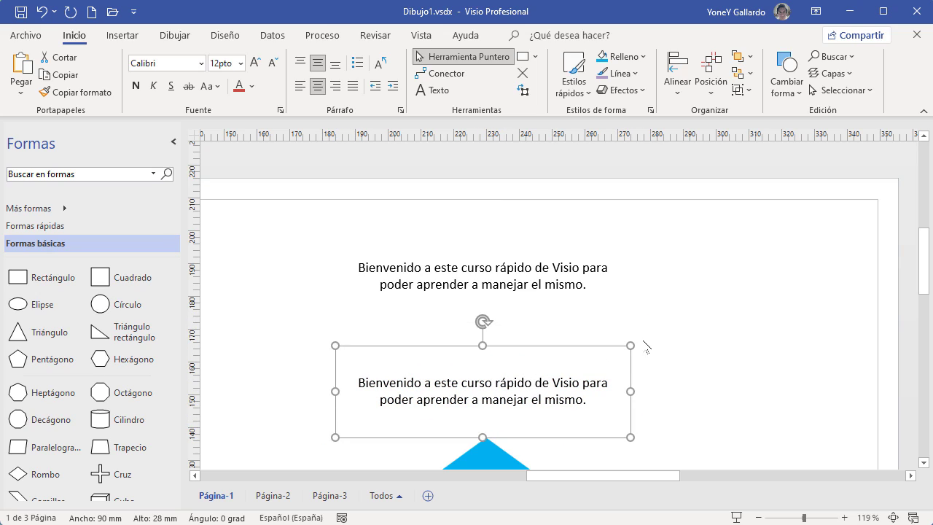
- Format the upper welcome text in red, bold, italic and underlined, with the Barlow Condensed font
{"action": "left_click", "coordinate": [485, 283]}
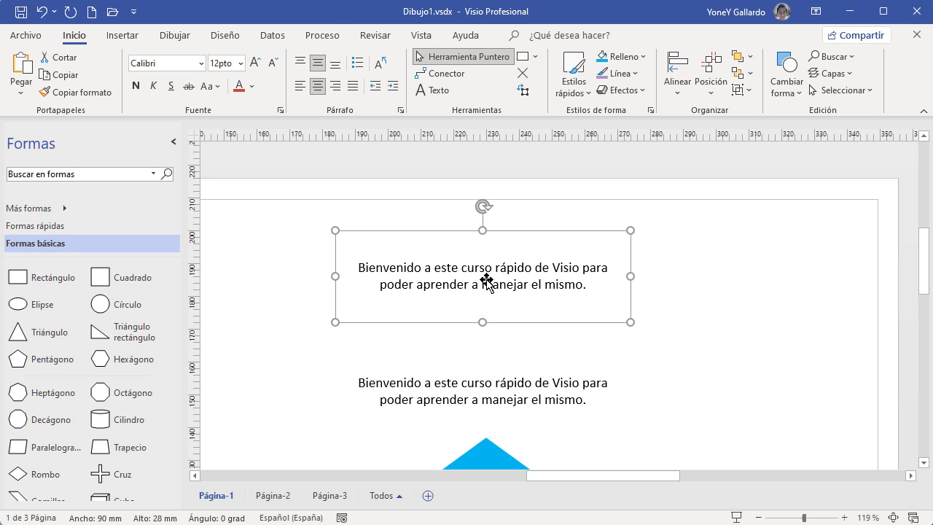
{"action": "left_click", "coordinate": [239, 86]}
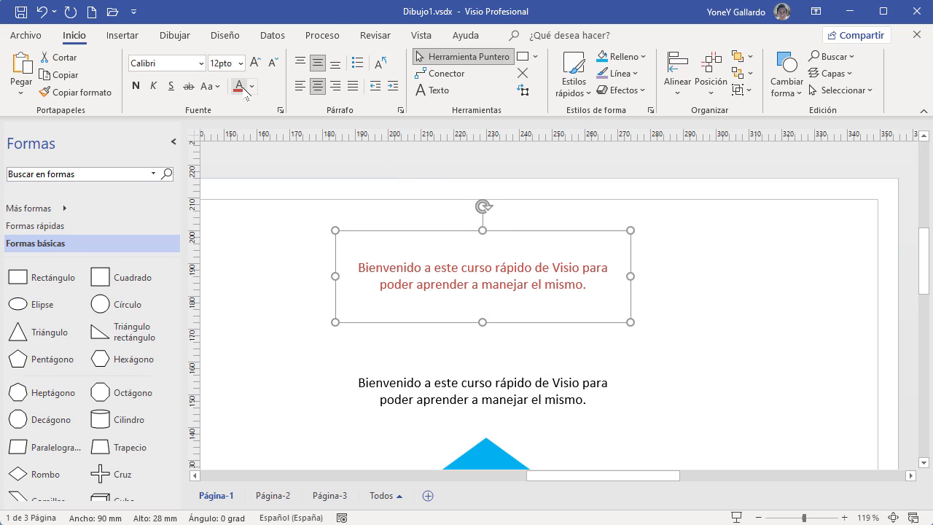
{"action": "left_click", "coordinate": [135, 86]}
{"action": "left_click", "coordinate": [153, 86]}
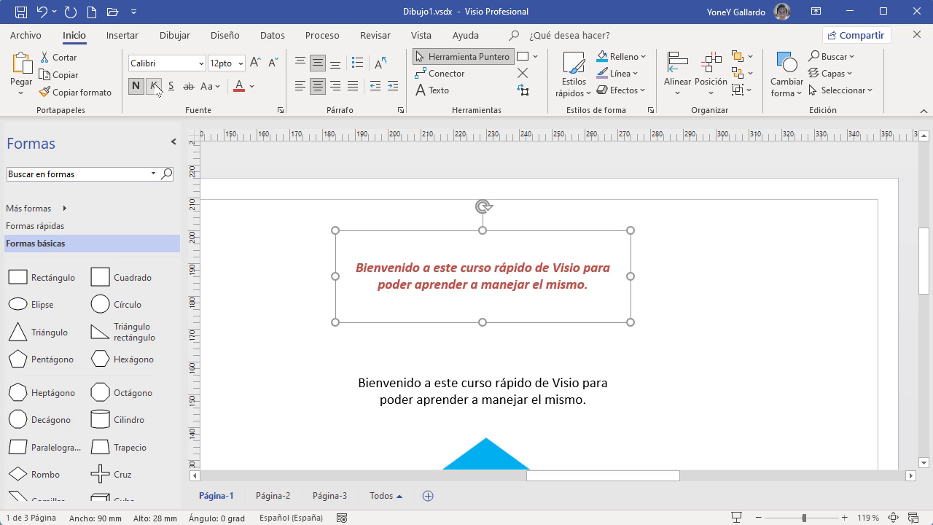
{"action": "left_click", "coordinate": [170, 86]}
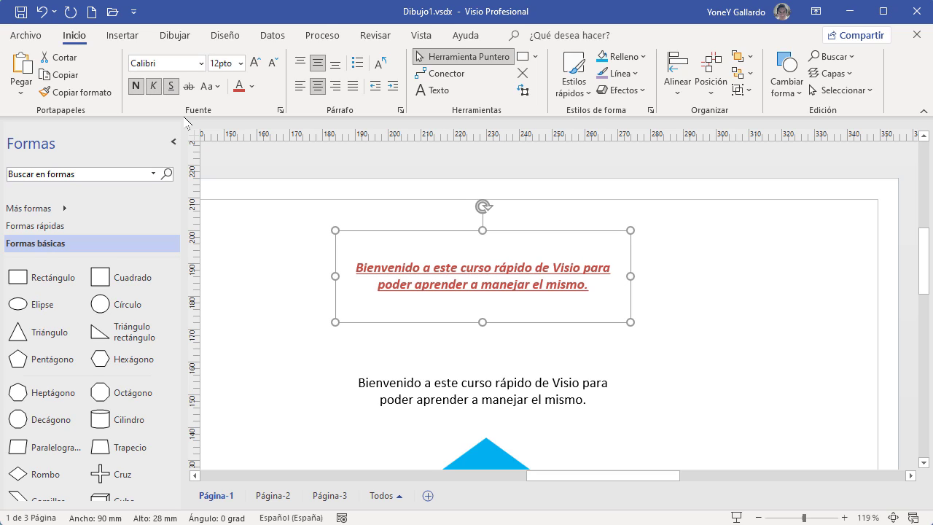
{"action": "left_click", "coordinate": [201, 64]}
{"action": "left_click", "coordinate": [156, 125]}
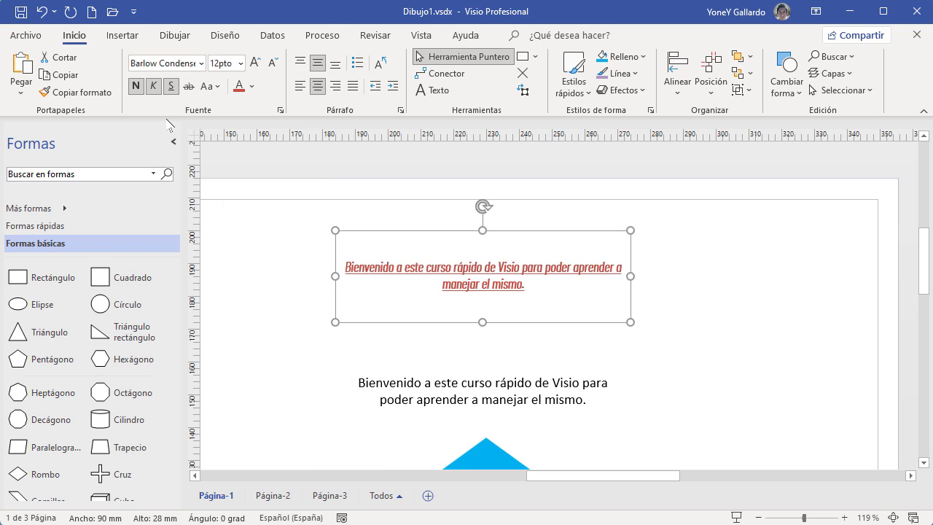
- Copy the upper text's formatting onto the lower text box with Copiar formato and compare with the shapes on Página-2
{"action": "left_click", "coordinate": [81, 92]}
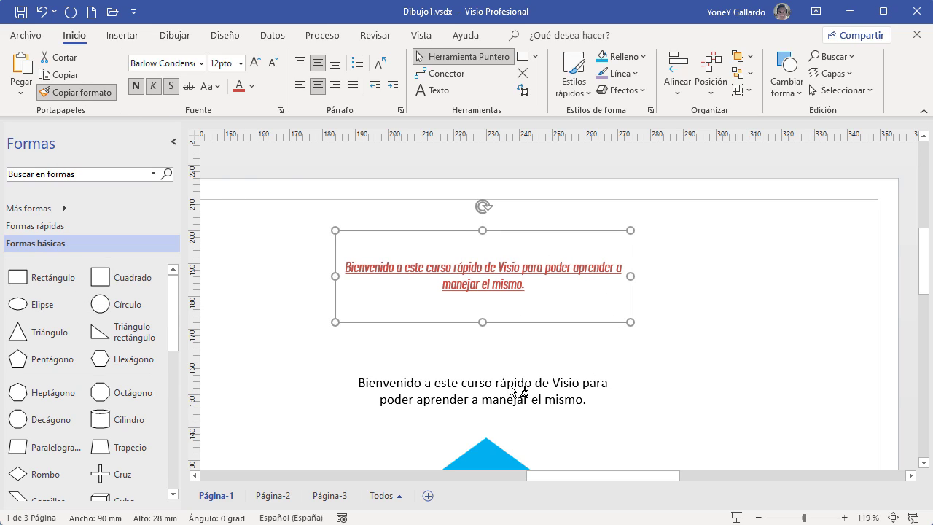
{"action": "left_click", "coordinate": [457, 389]}
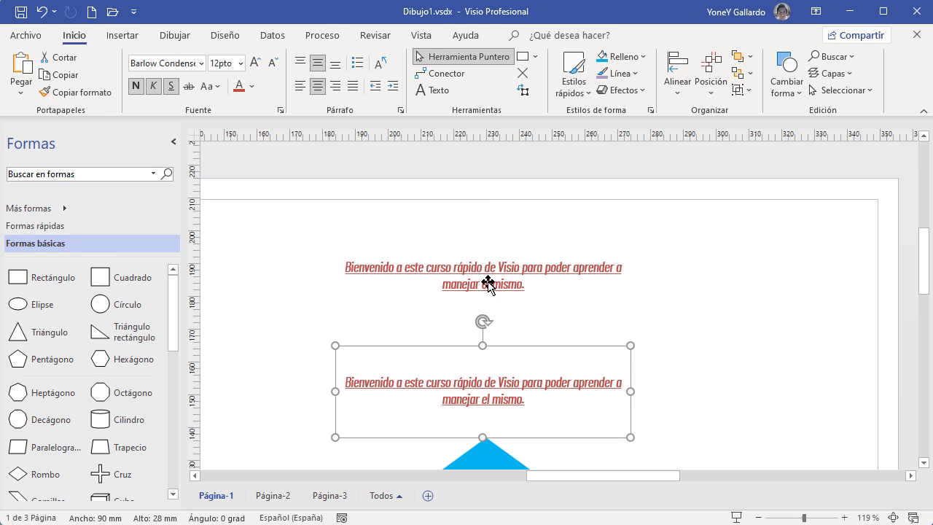
{"action": "left_click", "coordinate": [687, 383]}
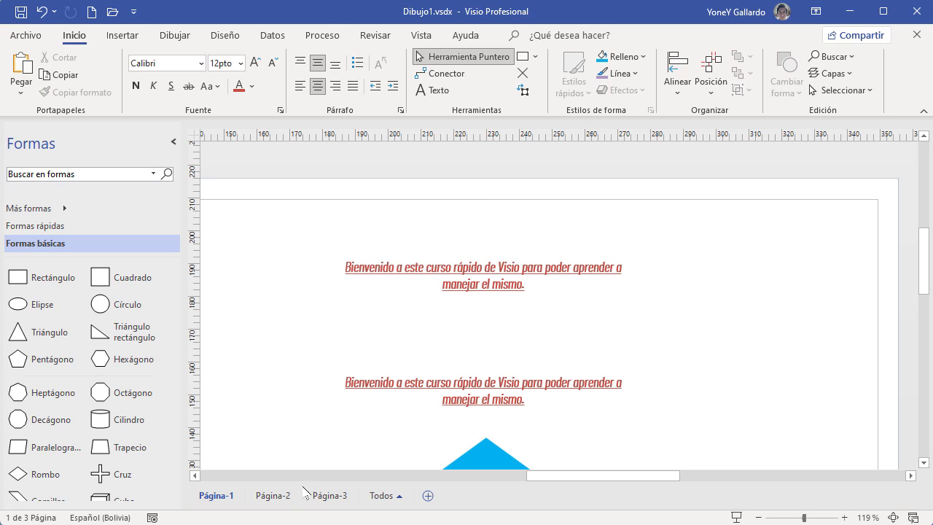
{"action": "left_click", "coordinate": [273, 496]}
{"action": "left_click", "coordinate": [474, 275]}
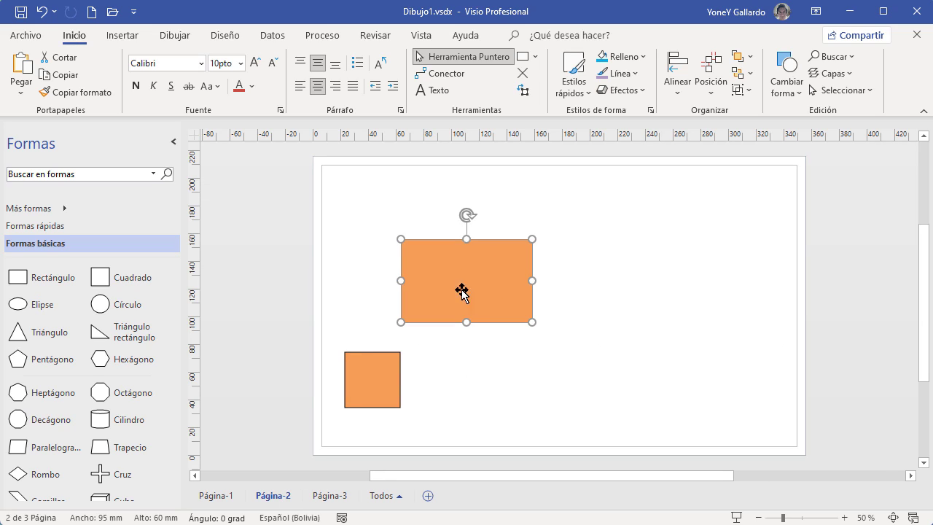
{"action": "left_click", "coordinate": [215, 495]}
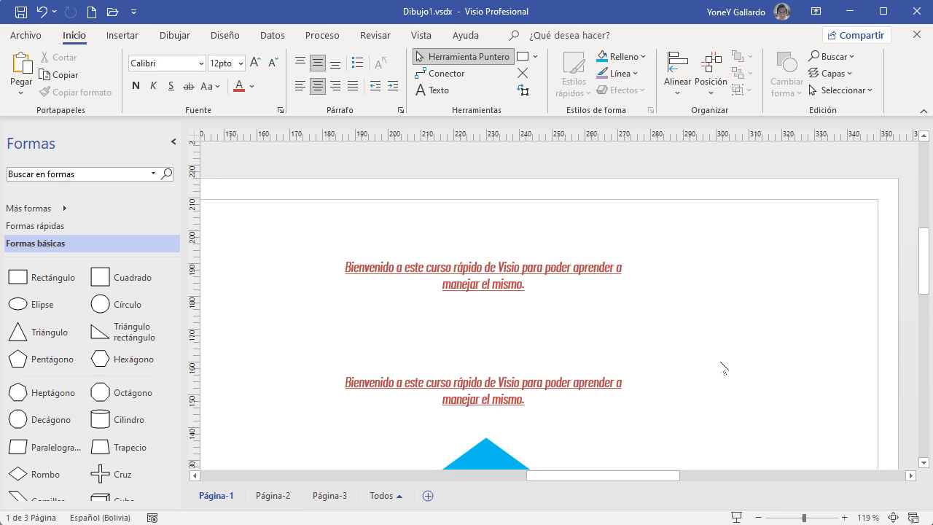
- Undo the formatting copied onto the lower text box and move that box slightly upward
{"action": "left_click", "coordinate": [528, 377]}
{"action": "key", "text": "ctrl+Page_Down"}
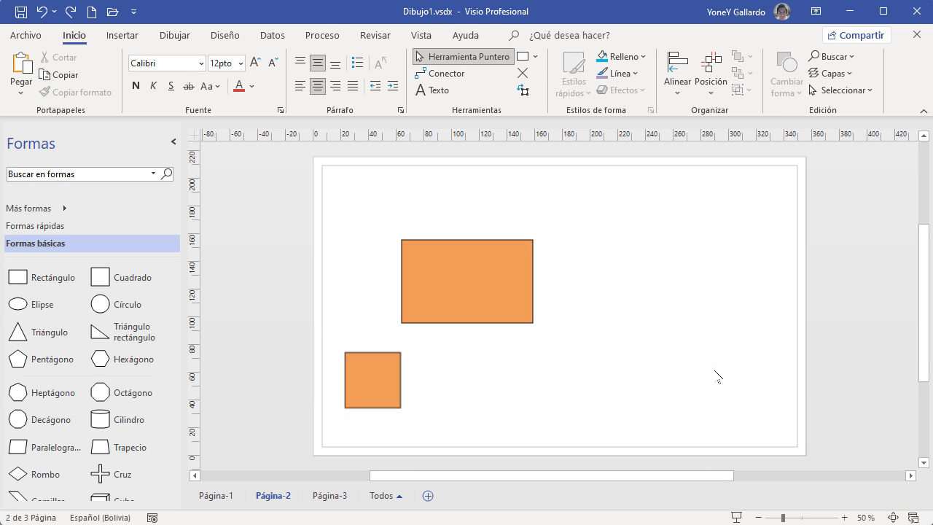
{"action": "key", "text": "ctrl+Page_Up"}
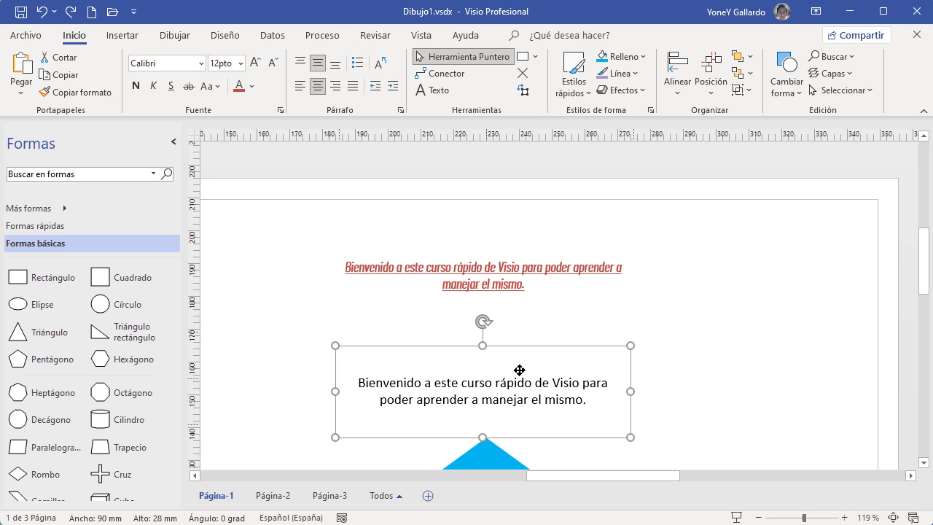
{"action": "left_click_drag", "start_coordinate": [518, 373], "coordinate": [513, 359]}
{"action": "left_click", "coordinate": [693, 375]}
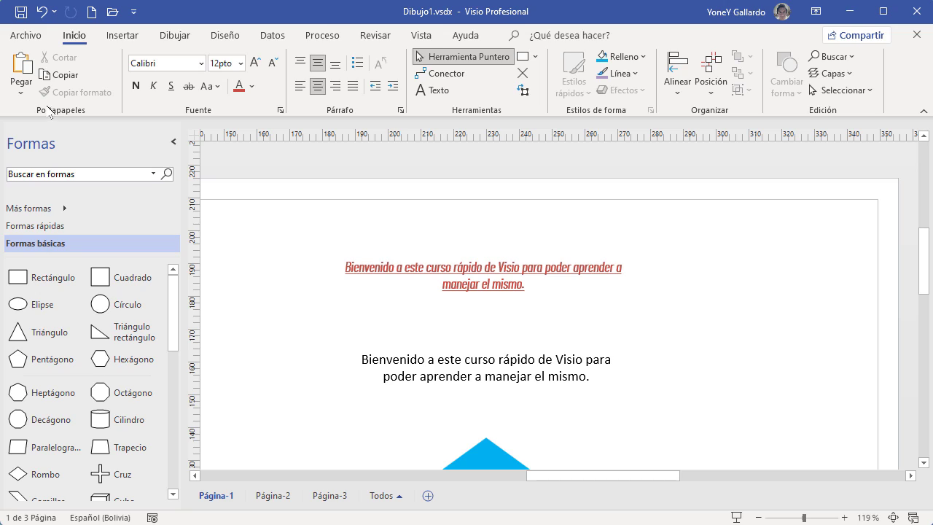
- Copy the red text box from Página-1 and paste it on Página-2 with Pegado especial as Texto Unicode sin formato
{"action": "left_click", "coordinate": [26, 93]}
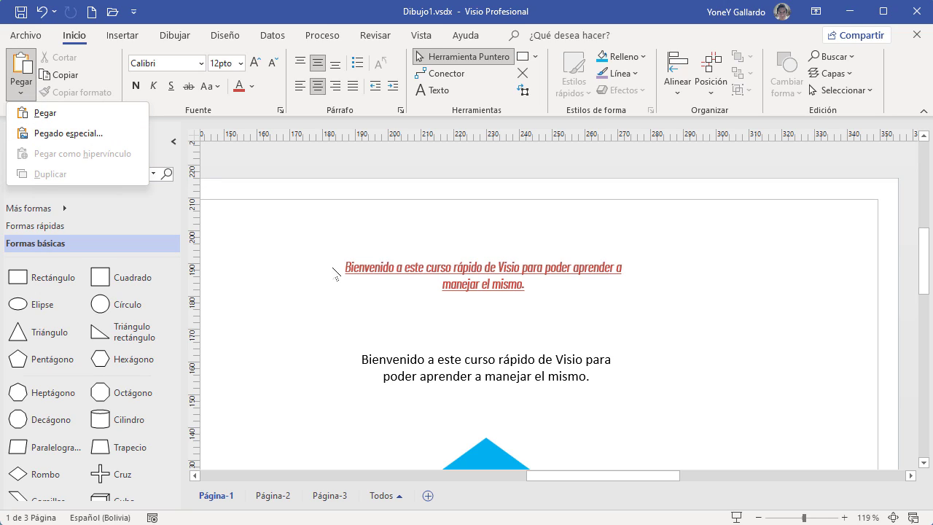
{"action": "left_click", "coordinate": [513, 271]}
{"action": "left_click", "coordinate": [510, 270]}
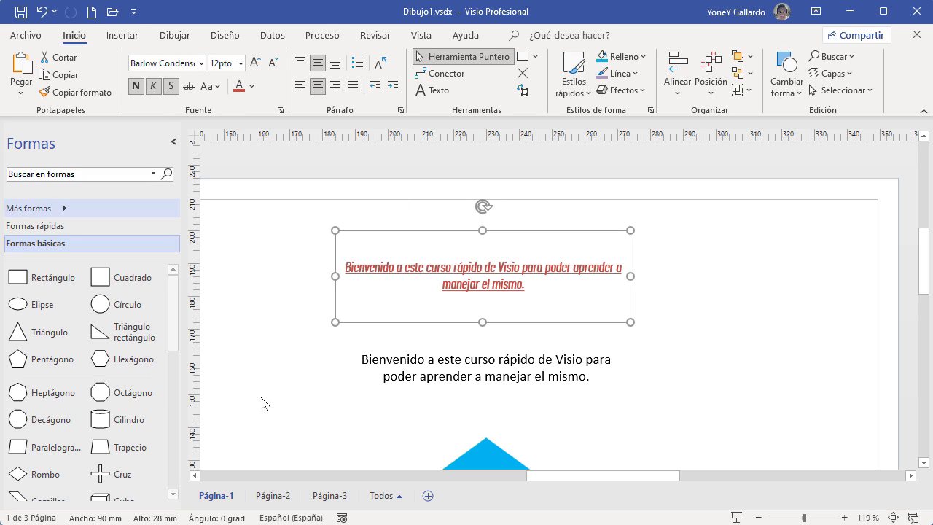
{"action": "left_click", "coordinate": [286, 496]}
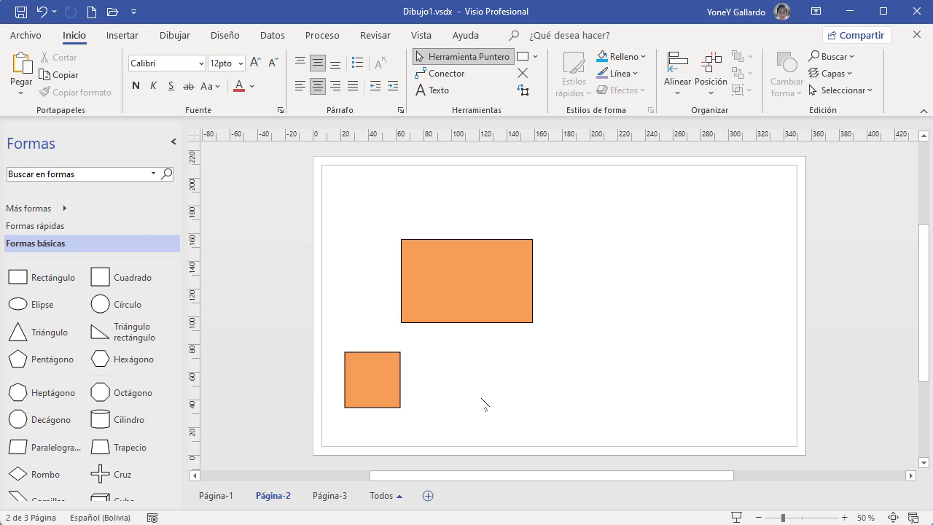
{"action": "left_click", "coordinate": [22, 83]}
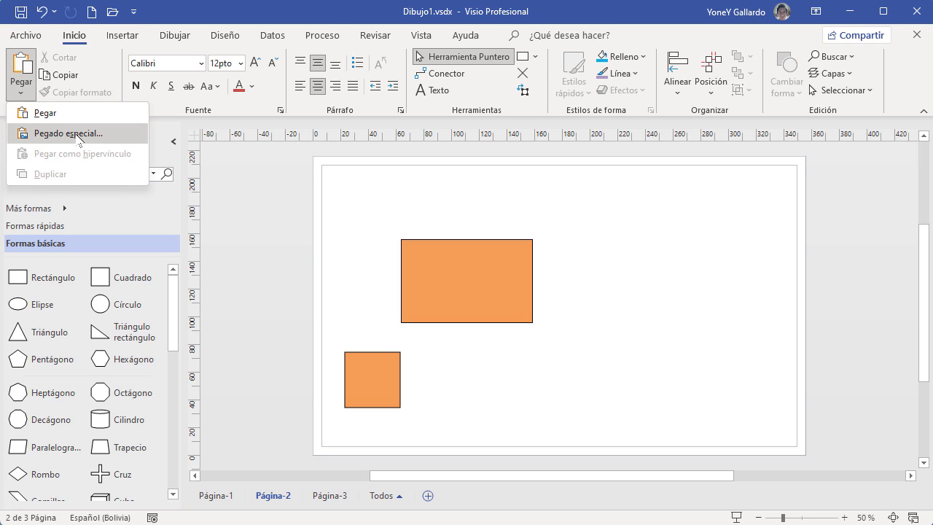
{"action": "left_click", "coordinate": [73, 133]}
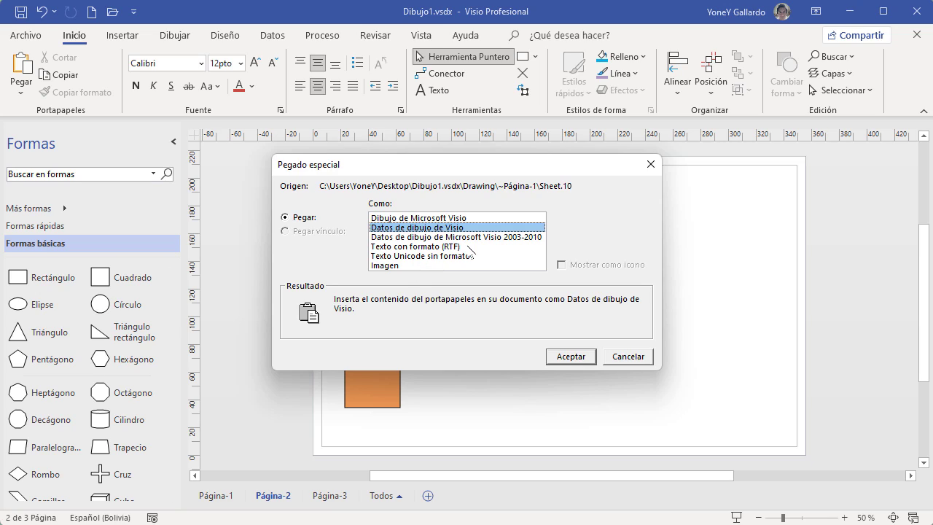
{"action": "left_click", "coordinate": [425, 256]}
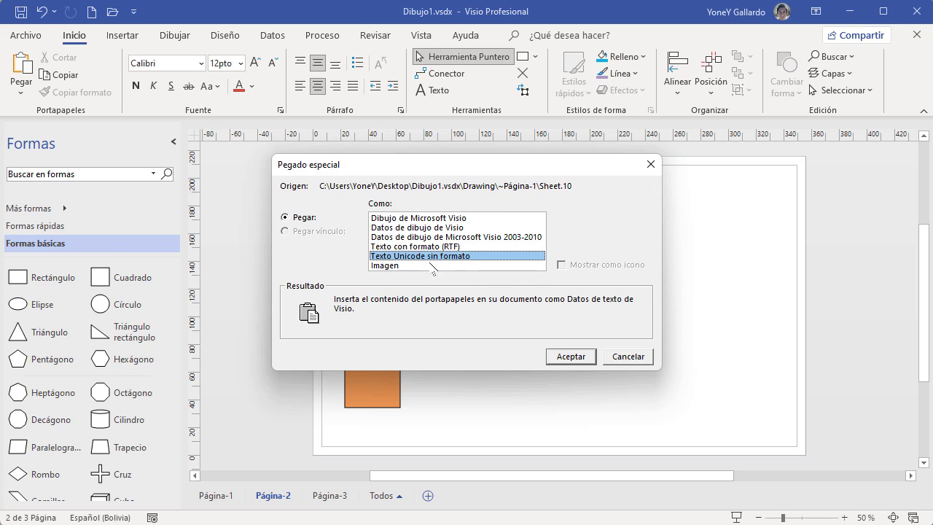
{"action": "left_click", "coordinate": [386, 265]}
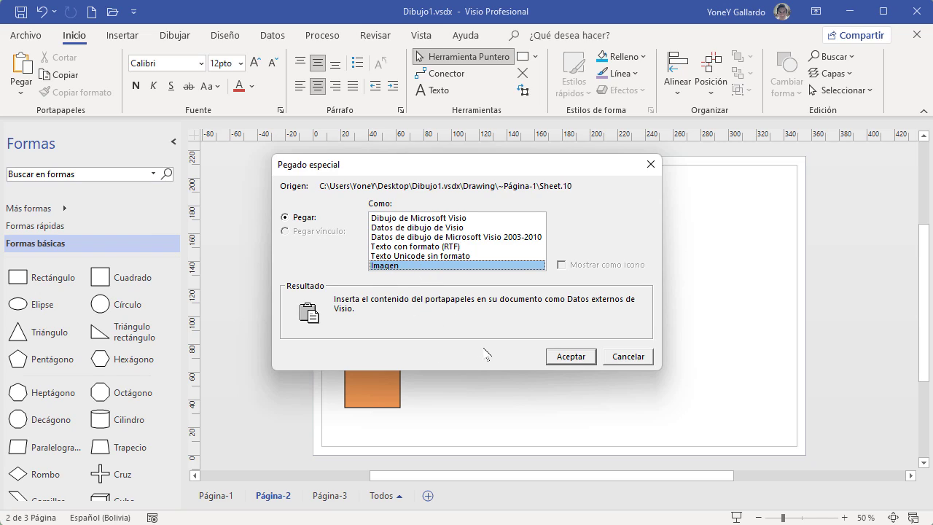
{"action": "left_click", "coordinate": [429, 256]}
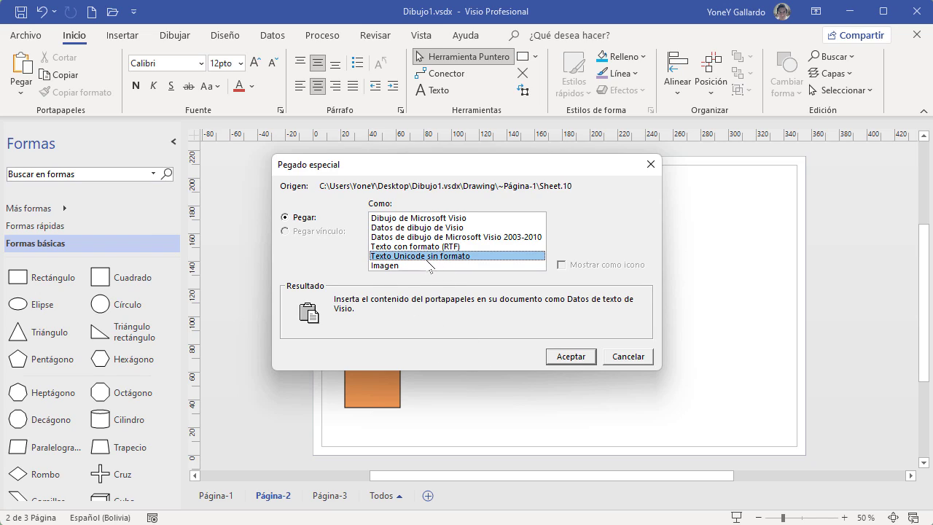
{"action": "left_click", "coordinate": [549, 357]}
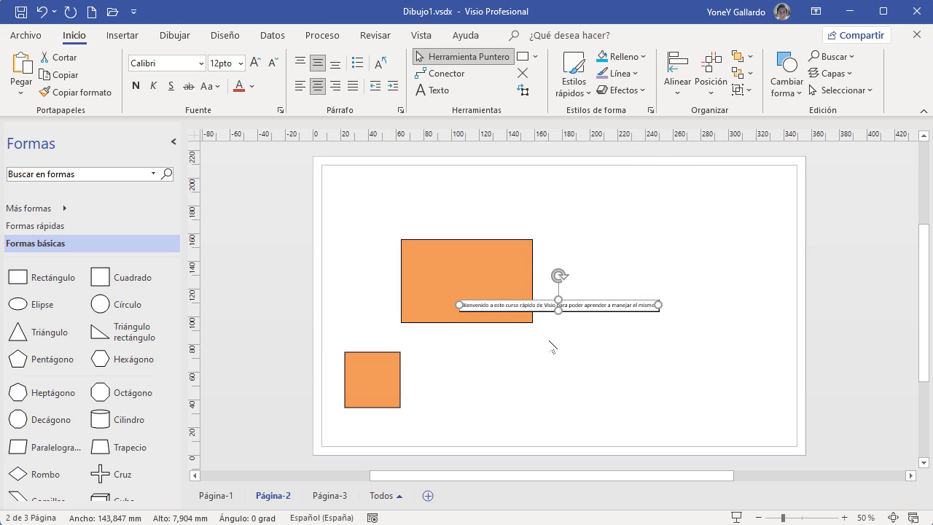
- Move the pasted plain text below the orange rectangle on Página-2 and compare it with the formatted original on Página-1
{"action": "left_click_drag", "start_coordinate": [512, 302], "coordinate": [536, 384]}
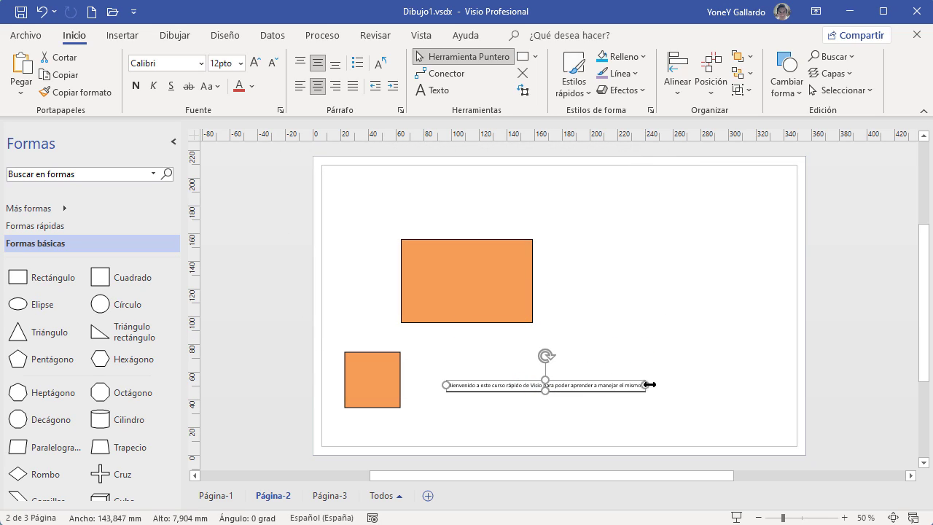
{"action": "scroll", "coordinate": [683, 414], "scroll_direction": "up", "scroll_amount": 5}
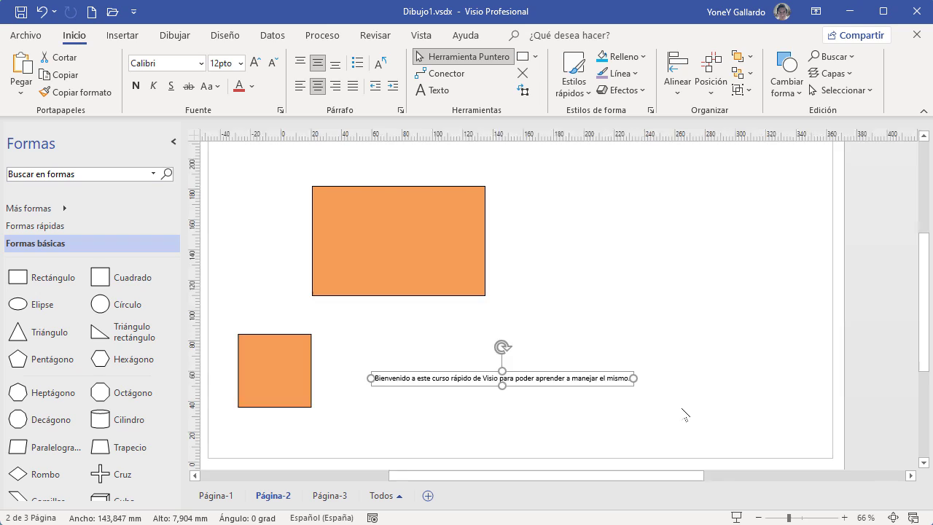
{"action": "left_click_drag", "start_coordinate": [607, 478], "coordinate": [557, 478]}
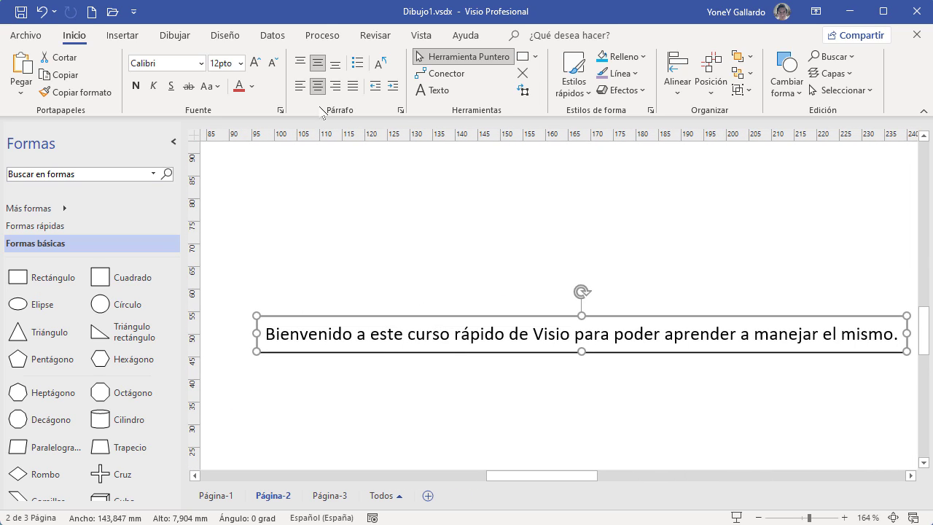
{"action": "left_click", "coordinate": [229, 497]}
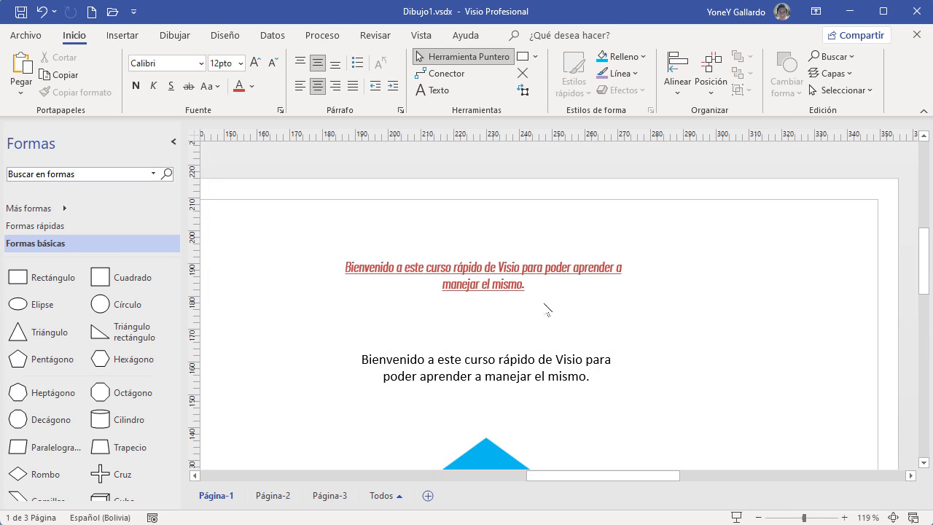
- Paste the copied red text on Página-3 with Pegado especial as Texto Unicode sin formato and compare it with the original on Página-1
{"action": "left_click", "coordinate": [579, 271]}
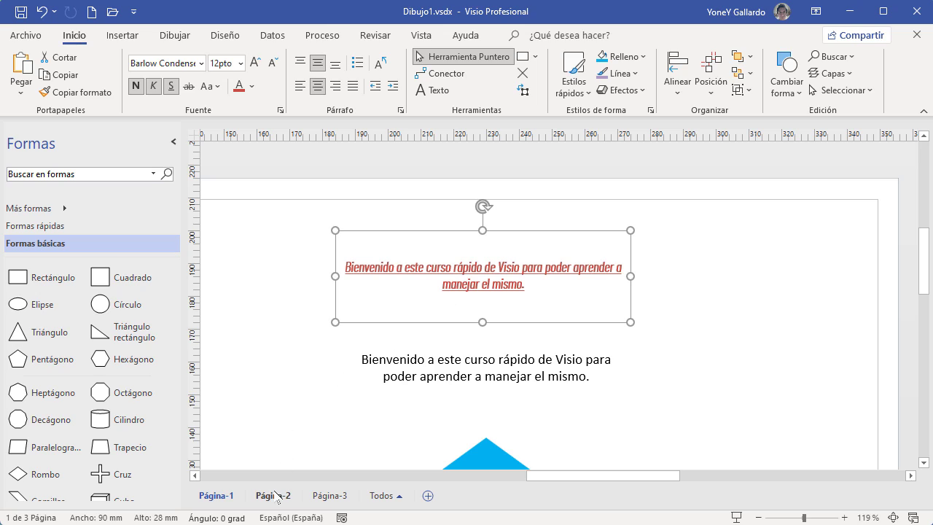
{"action": "left_click", "coordinate": [330, 495]}
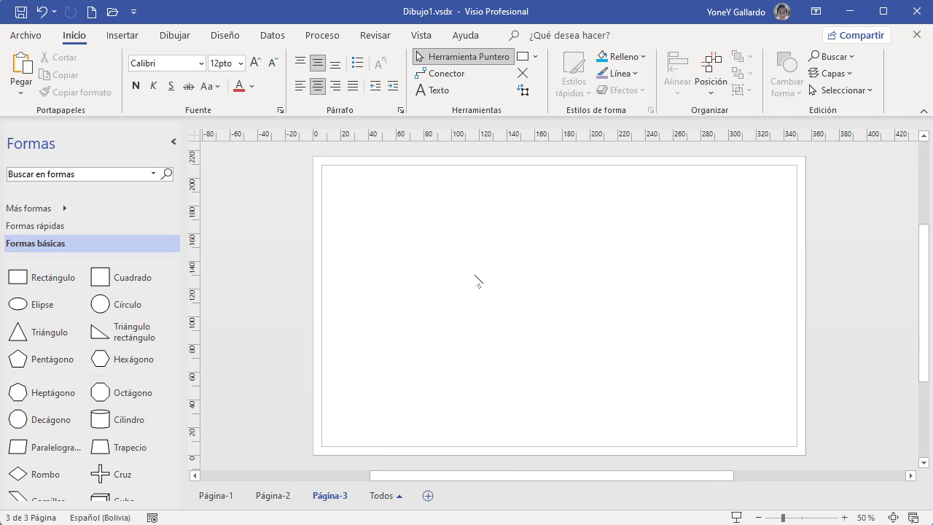
{"action": "left_click", "coordinate": [20, 88]}
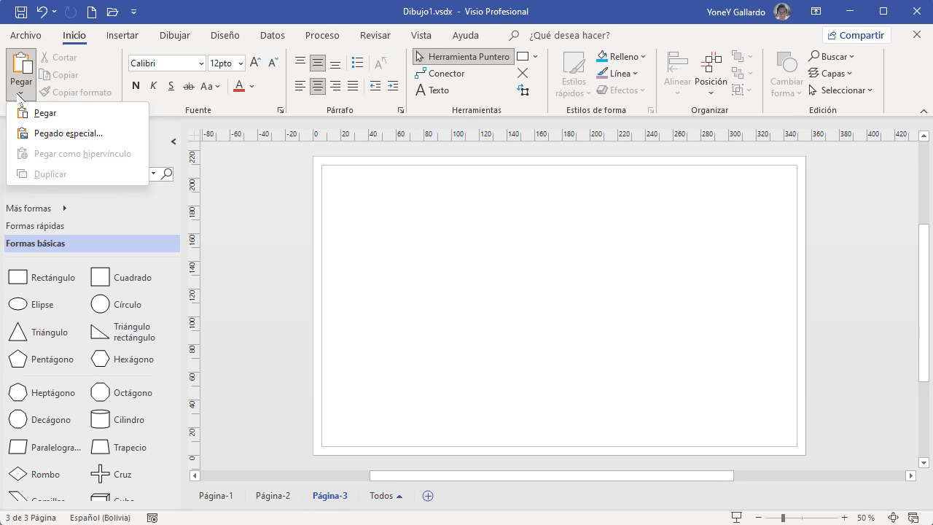
{"action": "left_click", "coordinate": [51, 131]}
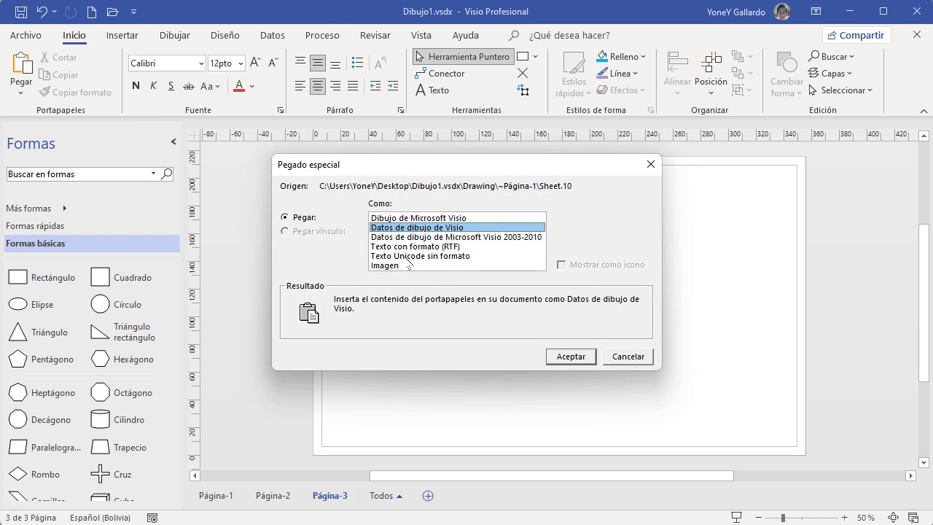
{"action": "left_click", "coordinate": [435, 255]}
{"action": "left_click", "coordinate": [575, 357]}
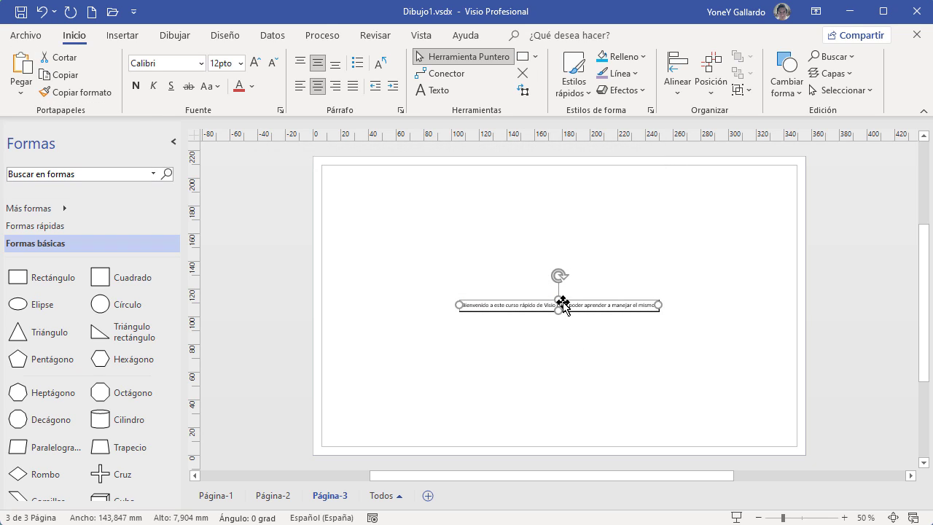
{"action": "scroll", "coordinate": [596, 349], "scroll_direction": "up", "scroll_amount": 4}
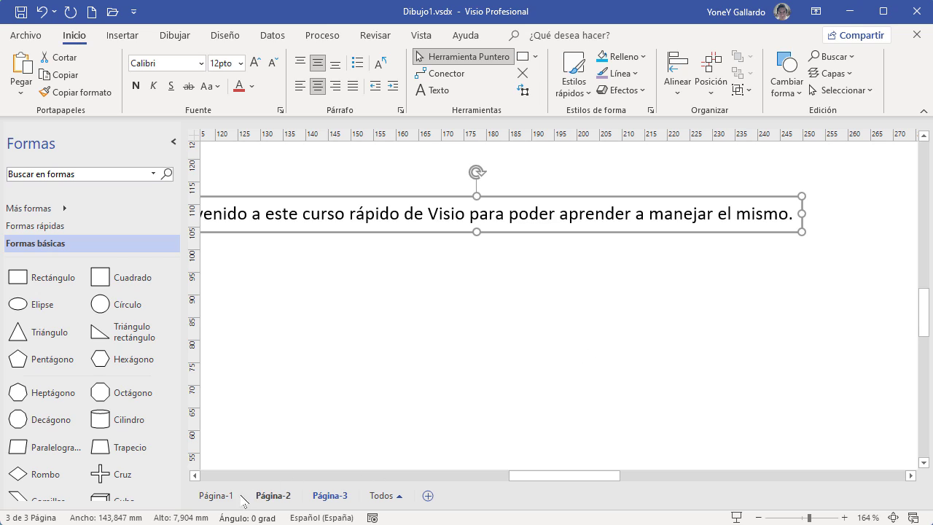
{"action": "left_click", "coordinate": [215, 496]}
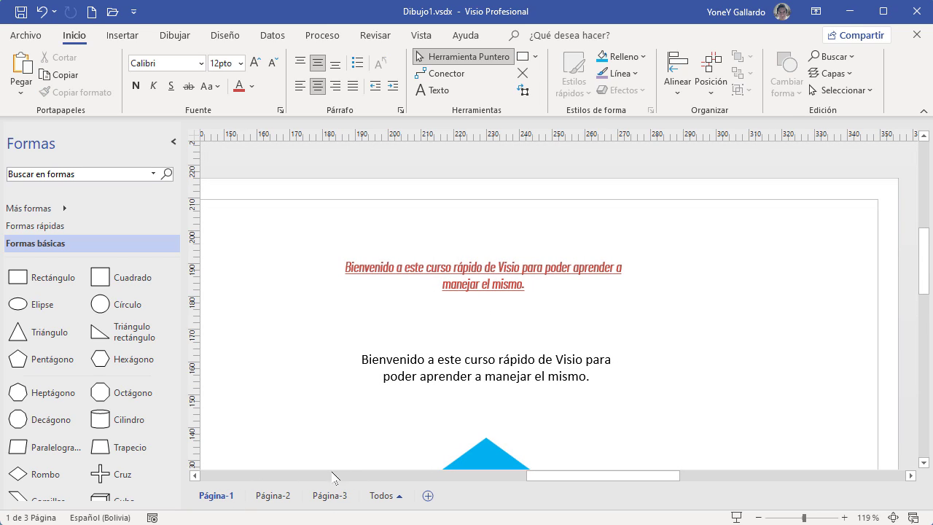
{"action": "left_click", "coordinate": [327, 494]}
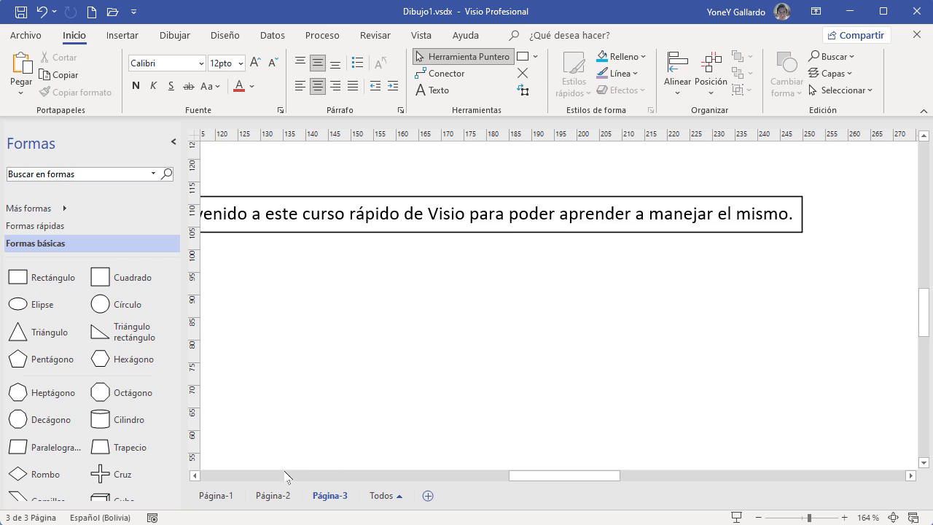
- Set the lower text box on Página-1 to the Book Antiqua font at 24 pto
{"action": "left_click", "coordinate": [216, 495]}
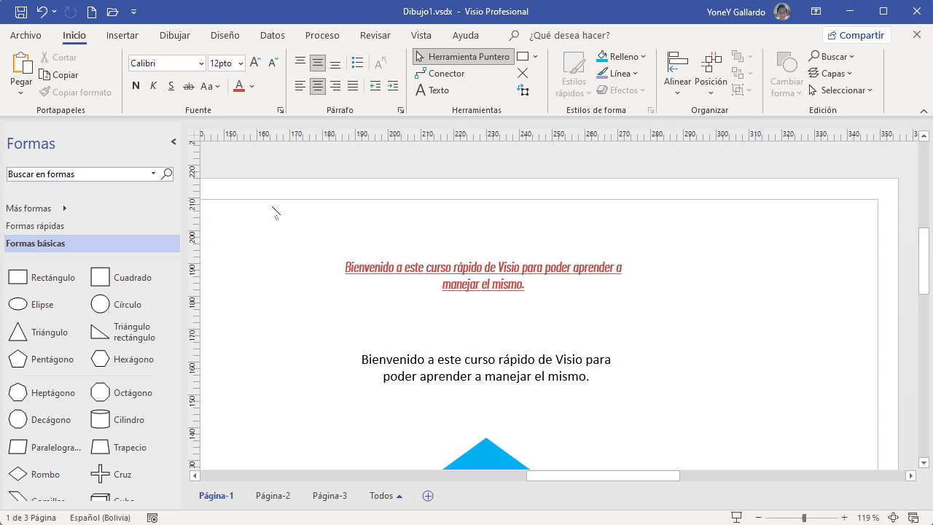
{"action": "left_click", "coordinate": [474, 364]}
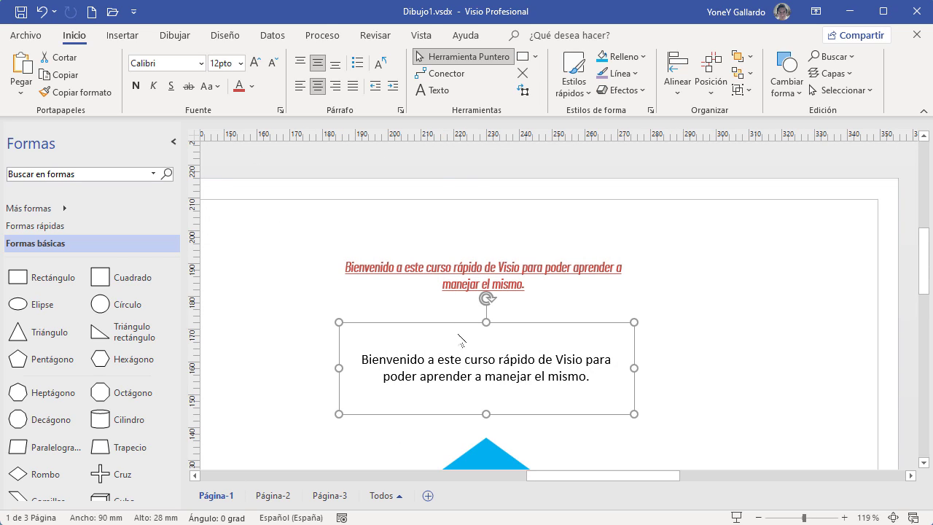
{"action": "left_click", "coordinate": [201, 63]}
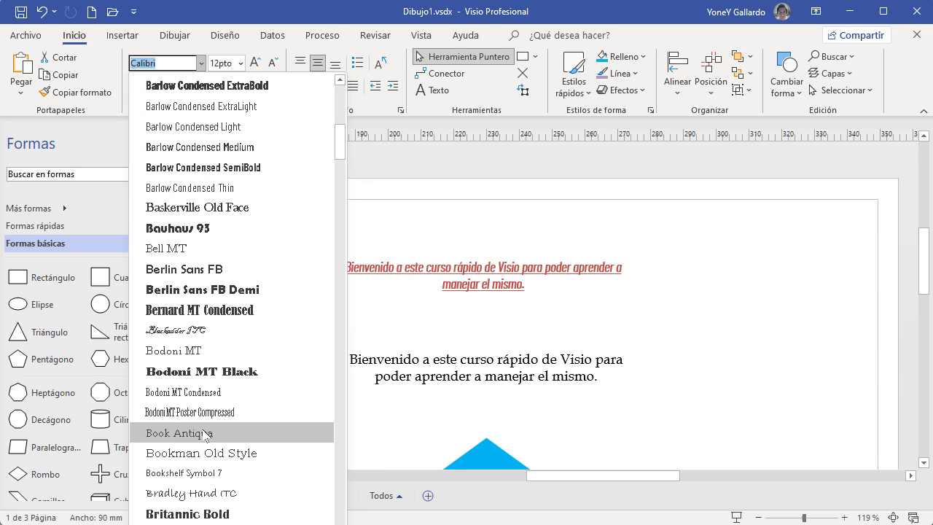
{"action": "left_click", "coordinate": [179, 433]}
{"action": "left_click", "coordinate": [240, 63]}
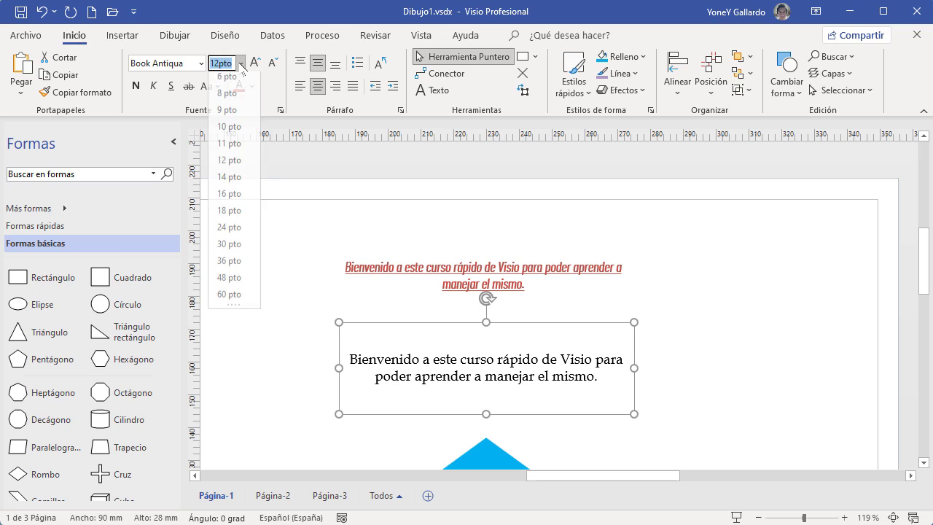
{"action": "left_click", "coordinate": [227, 233]}
- Enlarge the lower text stepwise to 36 pto and reduce it to 18 pto
{"action": "left_click", "coordinate": [255, 62]}
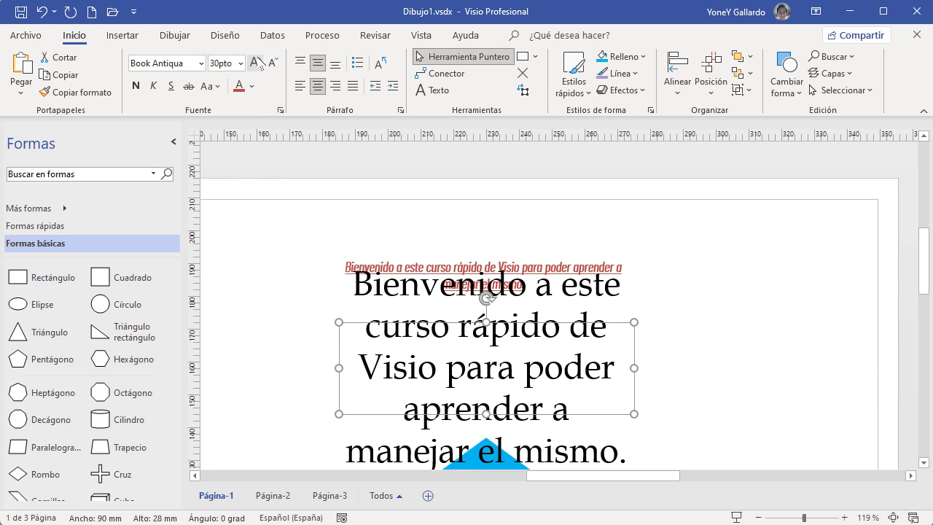
{"action": "left_click", "coordinate": [255, 63]}
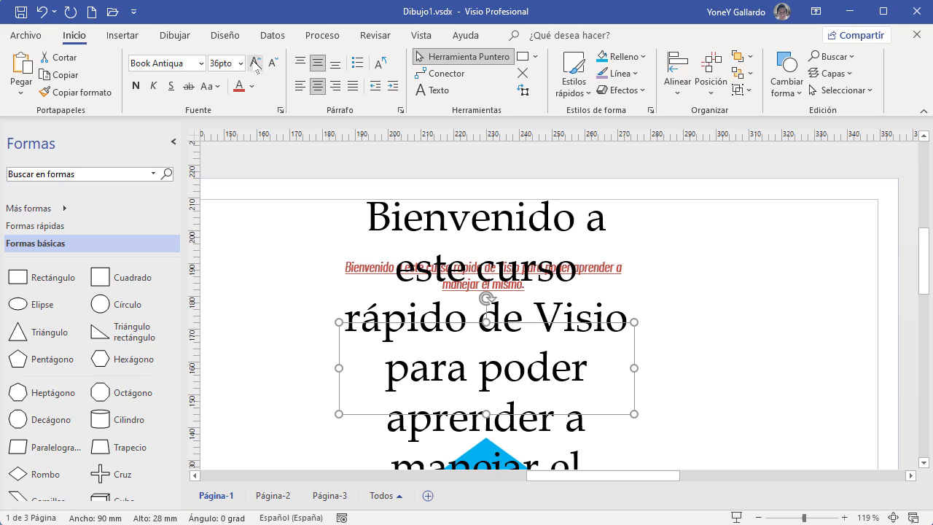
{"action": "left_click", "coordinate": [272, 63]}
{"action": "left_click", "coordinate": [273, 62]}
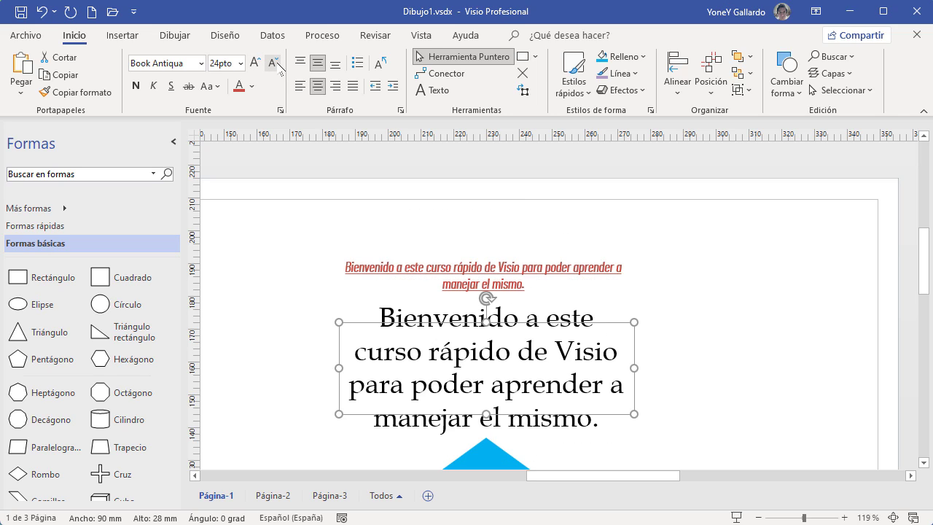
{"action": "left_click", "coordinate": [272, 63]}
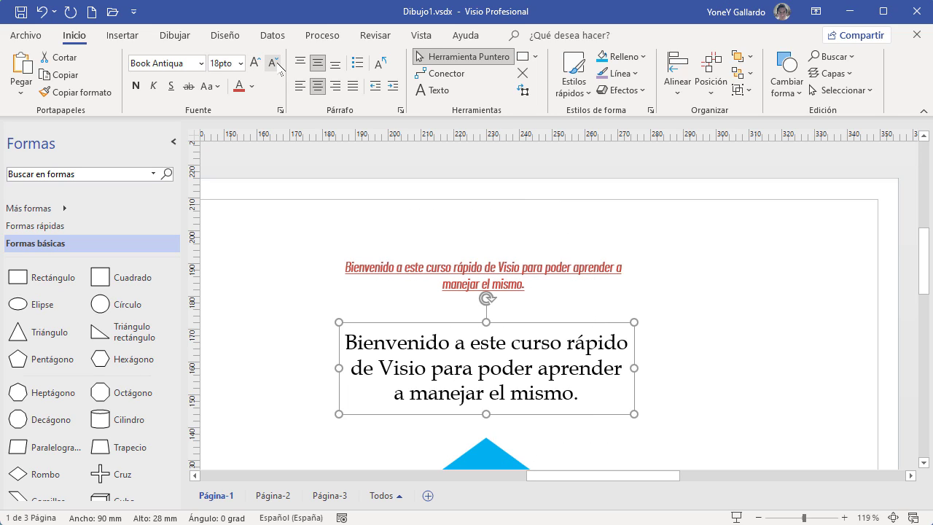
- Try bold, italic, underline and strikethrough on the lower text, turning each one off again
{"action": "left_click", "coordinate": [137, 86]}
{"action": "left_click", "coordinate": [137, 86]}
{"action": "left_click", "coordinate": [153, 86]}
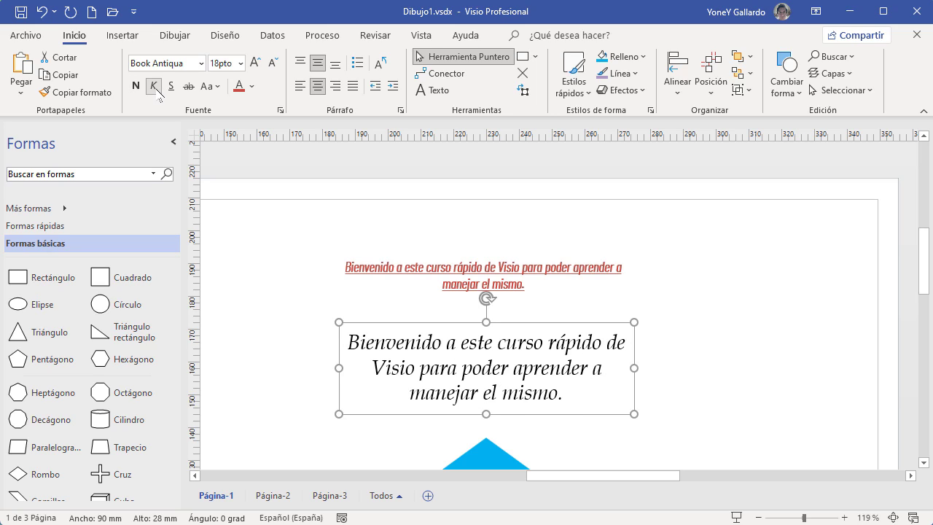
{"action": "left_click", "coordinate": [156, 88]}
{"action": "left_click", "coordinate": [171, 87]}
{"action": "left_click", "coordinate": [170, 86]}
{"action": "left_click", "coordinate": [188, 86]}
{"action": "left_click", "coordinate": [188, 86]}
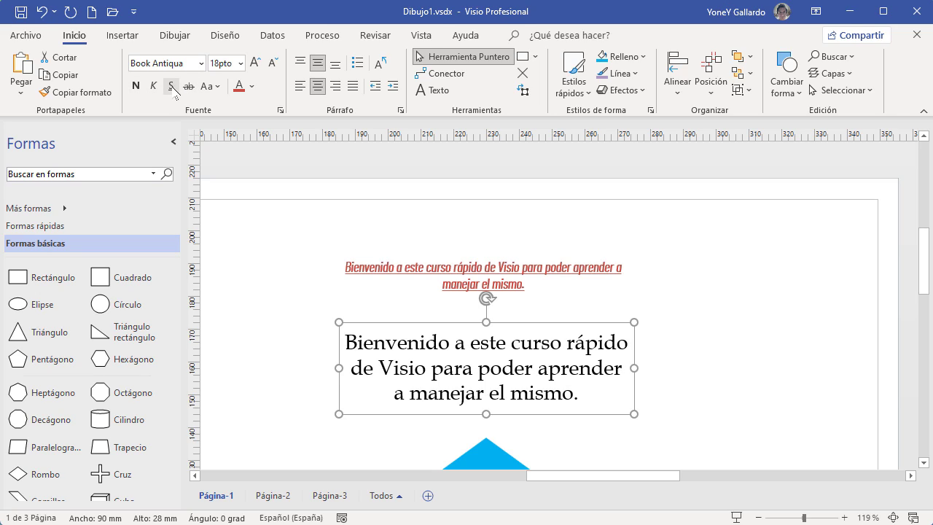
- Change the lower text's case to Mayúsculas and reopen the case options
{"action": "left_click", "coordinate": [218, 87]}
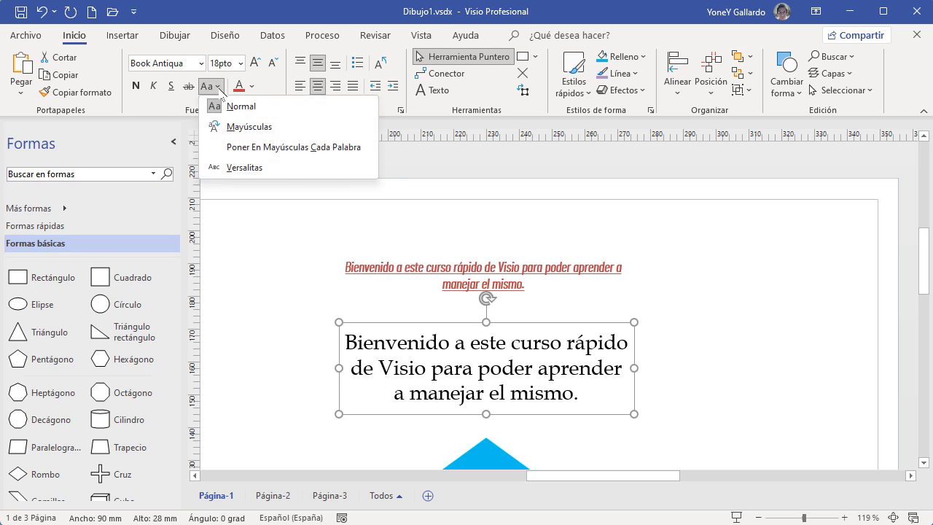
{"action": "left_click", "coordinate": [248, 128]}
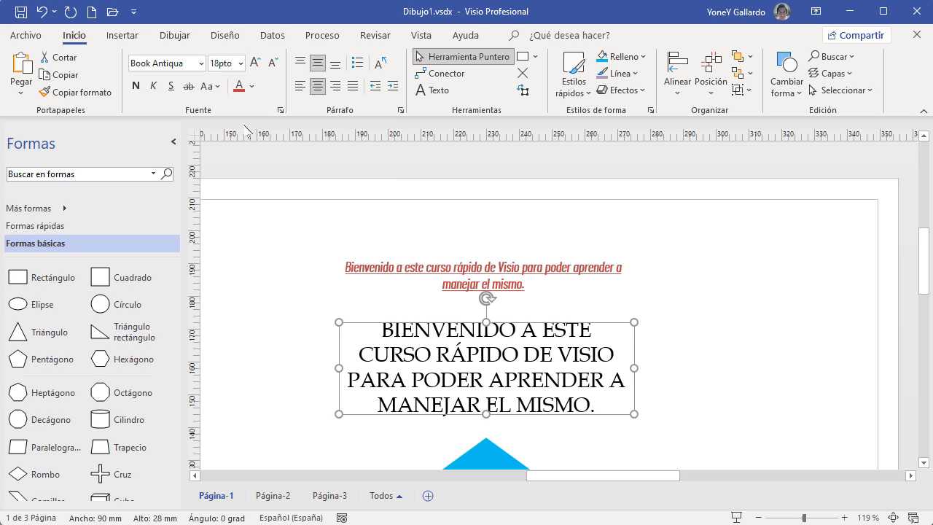
{"action": "left_click", "coordinate": [218, 86]}
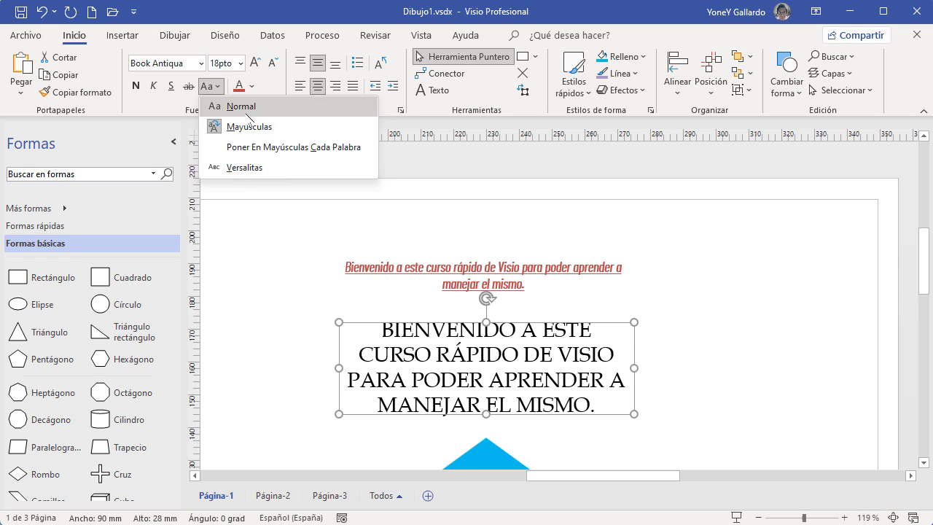
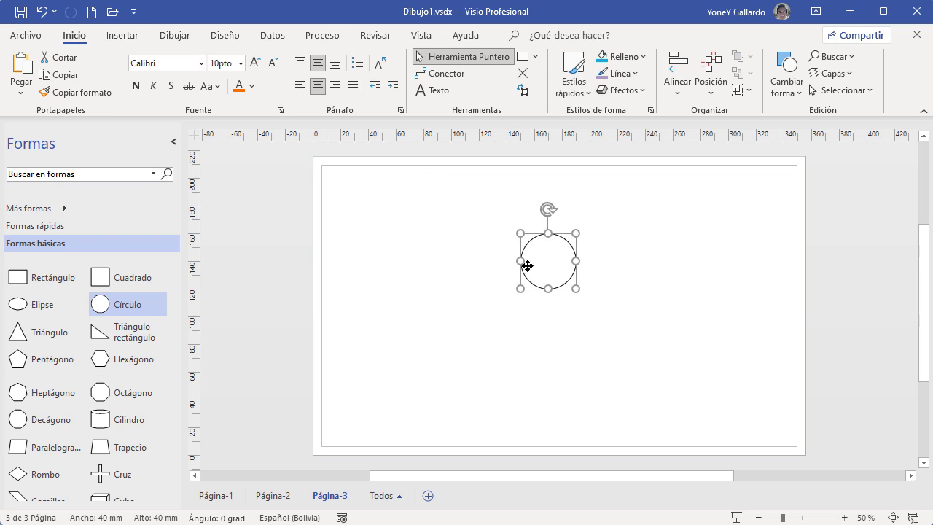
- Fill the circle on Página-3 with theme green and place it, about 78 mm across, in the page's upper left area
{"action": "left_click", "coordinate": [623, 56]}
{"action": "left_click", "coordinate": [661, 119]}
{"action": "mouse_move", "coordinate": [432, 277]}
{"action": "left_mouse_down"}
{"action": "mouse_move", "coordinate": [475, 328]}
{"action": "mouse_move", "coordinate": [423, 268]}
{"action": "mouse_move", "coordinate": [425, 339]}
{"action": "mouse_move", "coordinate": [439, 272]}
{"action": "mouse_move", "coordinate": [423, 266]}
{"action": "left_mouse_up"}
{"action": "left_click", "coordinate": [540, 160]}
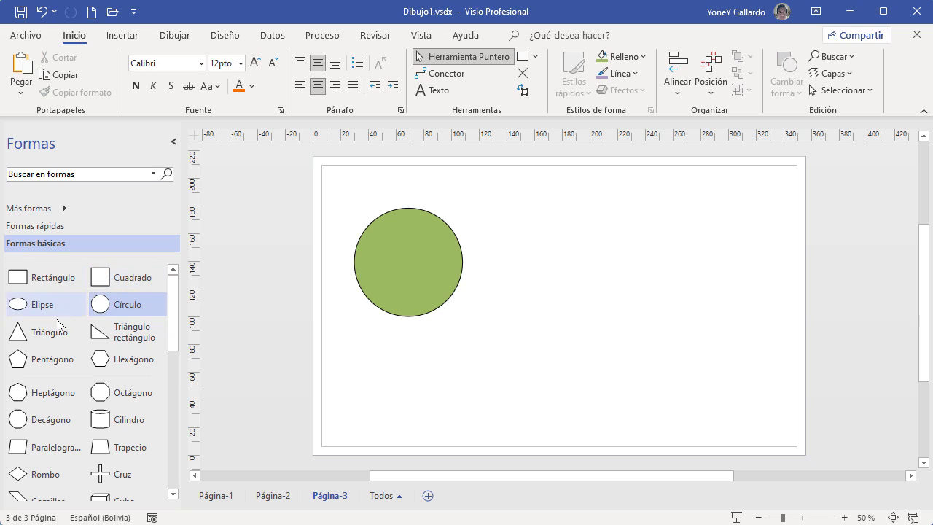
- Draw a second circle about 88 mm across to the right of the green one with the Ellipse tool
{"action": "left_click", "coordinate": [421, 254]}
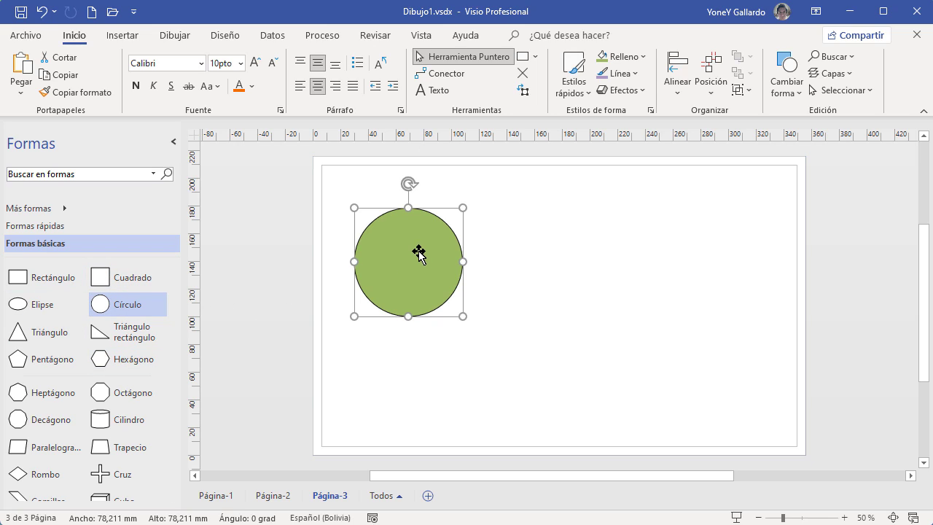
{"action": "left_click", "coordinate": [535, 56]}
{"action": "left_click", "coordinate": [560, 103]}
{"action": "left_click_drag", "start_coordinate": [548, 213], "coordinate": [669, 334]}
- Fill the second circle with green and move it roughly level with the first circle
{"action": "left_click", "coordinate": [624, 56]}
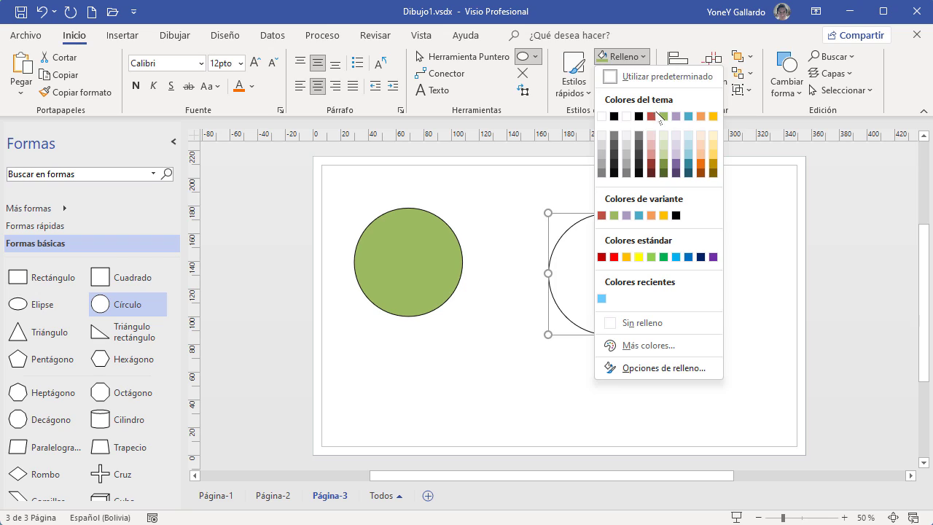
{"action": "left_click", "coordinate": [602, 298]}
{"action": "left_click", "coordinate": [460, 56]}
{"action": "left_click_drag", "start_coordinate": [606, 272], "coordinate": [571, 266]}
{"action": "left_click", "coordinate": [430, 264]}
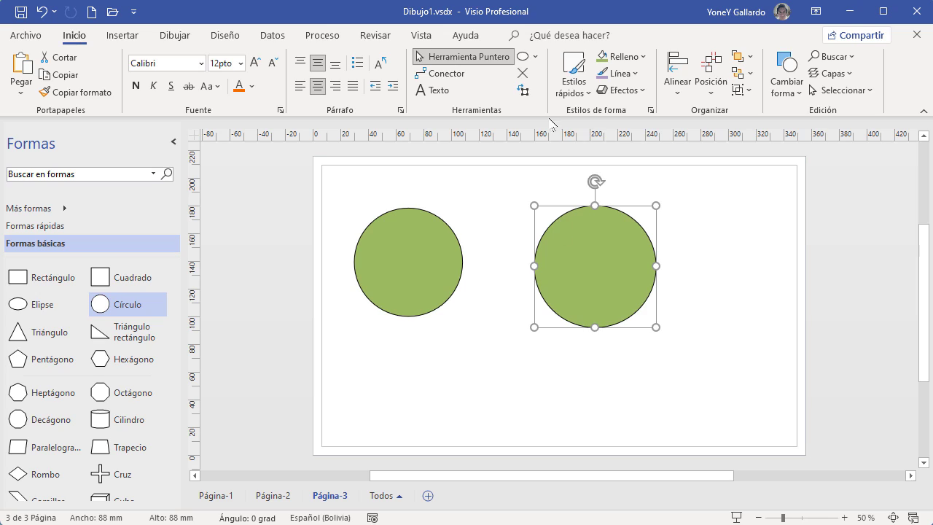
- Link the smaller circle's right edge to the larger circle's left edge with a connector and return to the Pointer tool
{"action": "left_click", "coordinate": [448, 76]}
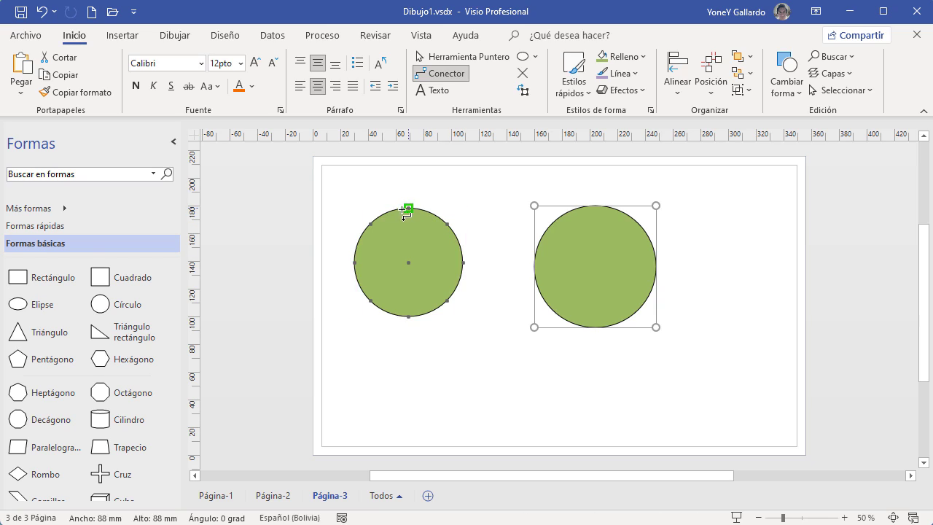
{"action": "left_click", "coordinate": [535, 57]}
{"action": "left_click", "coordinate": [567, 13]}
{"action": "left_click_drag", "start_coordinate": [473, 263], "coordinate": [540, 265]}
{"action": "key", "text": "ctrl+1"}
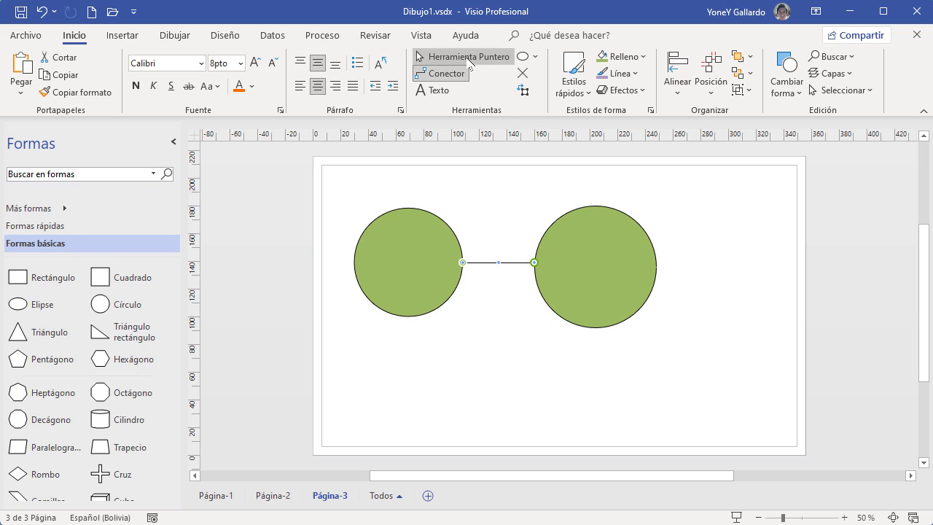
{"action": "left_click", "coordinate": [479, 379]}
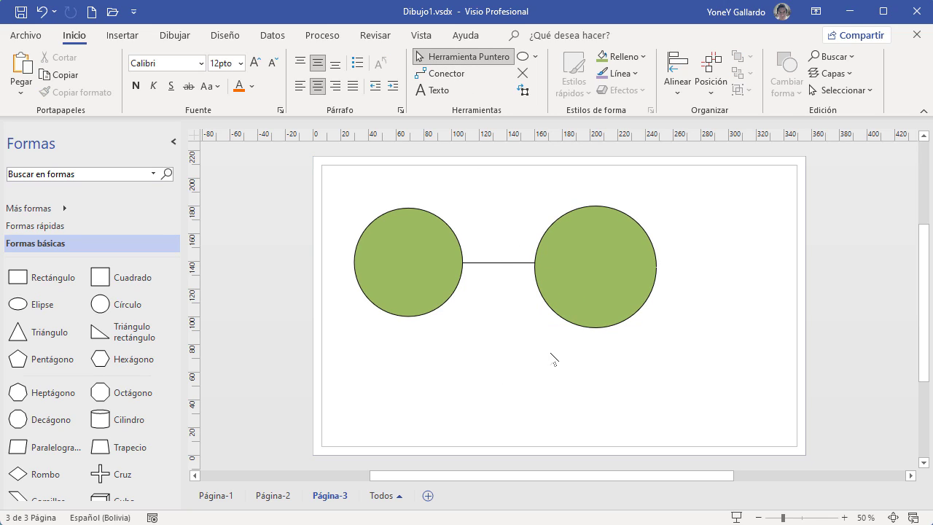
- Move the larger circle down, diagonally below the smaller one, to test how the connector follows it
{"action": "left_click", "coordinate": [423, 260]}
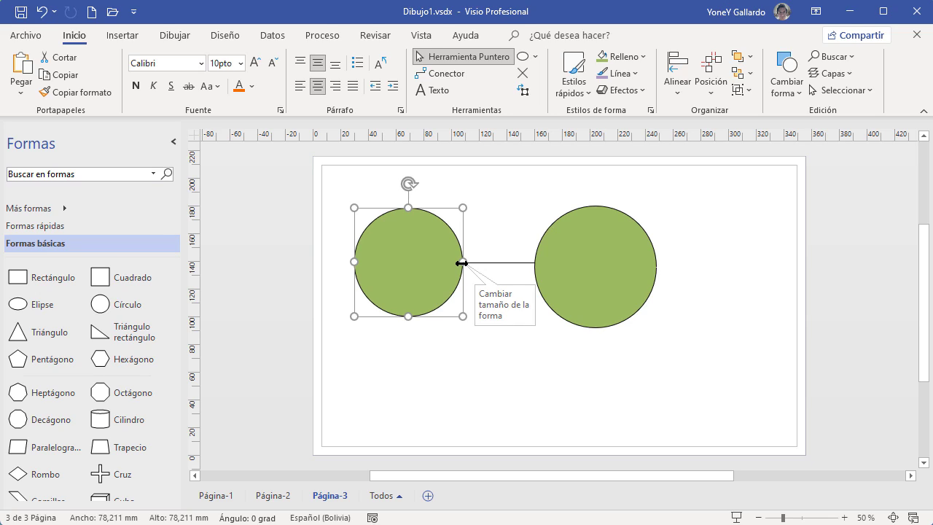
{"action": "left_click", "coordinate": [587, 266]}
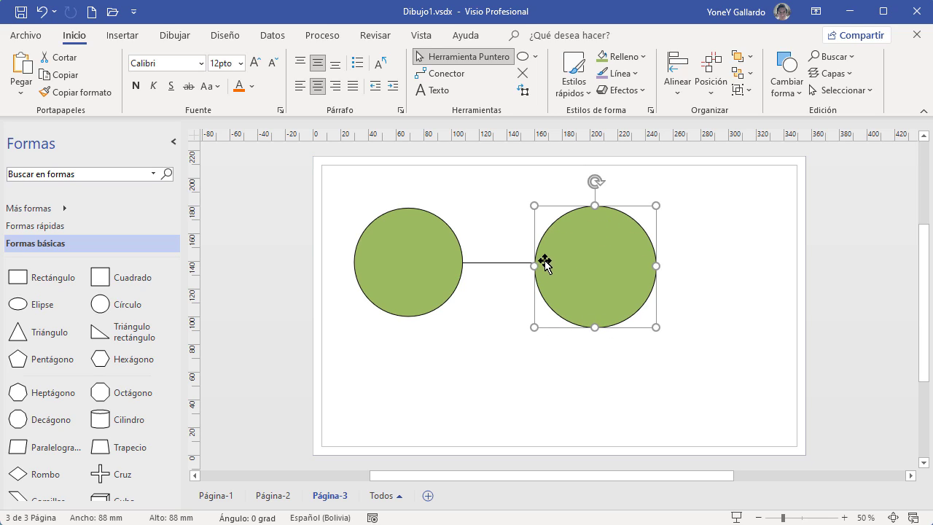
{"action": "left_click_drag", "start_coordinate": [604, 263], "coordinate": [579, 358]}
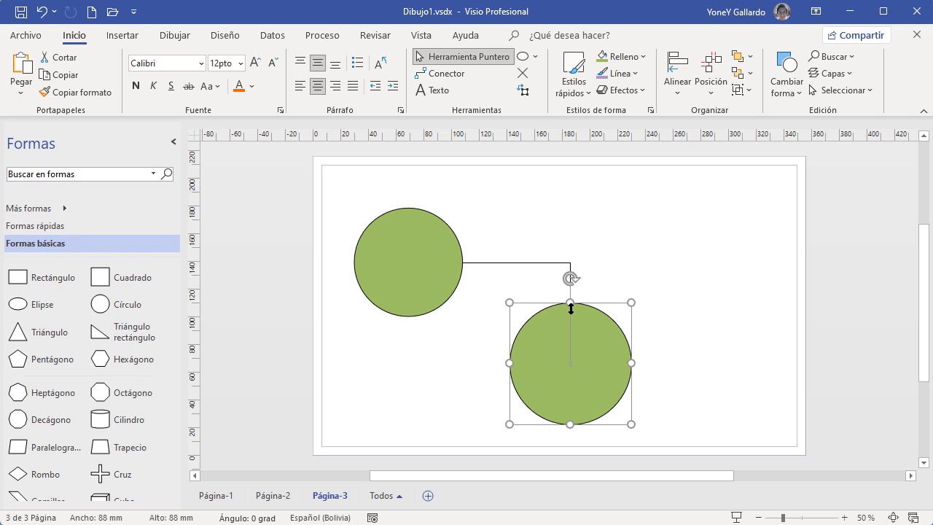
- Reposition both connected circles side by side around the middle of Página-3, with the larger one to the right of the smaller
{"action": "left_click", "coordinate": [423, 284]}
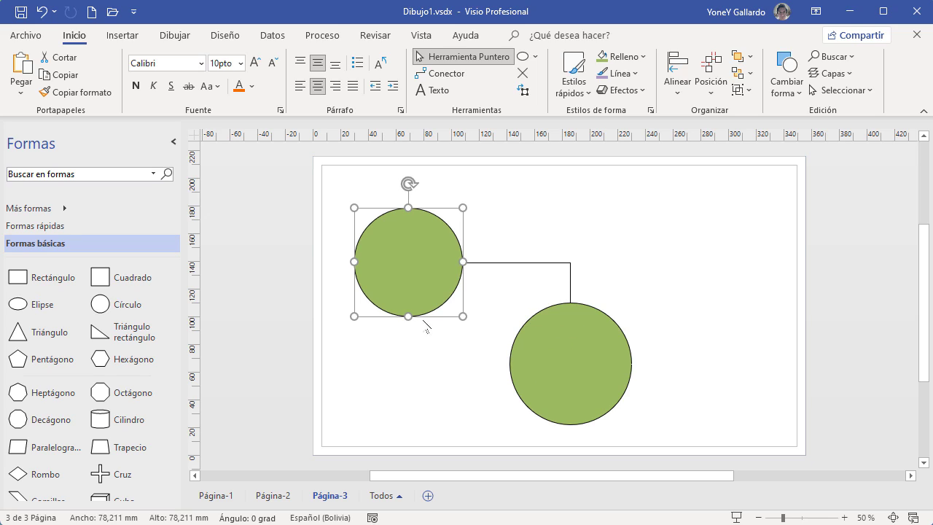
{"action": "left_click_drag", "start_coordinate": [433, 271], "coordinate": [491, 282]}
{"action": "left_click_drag", "start_coordinate": [581, 368], "coordinate": [730, 255]}
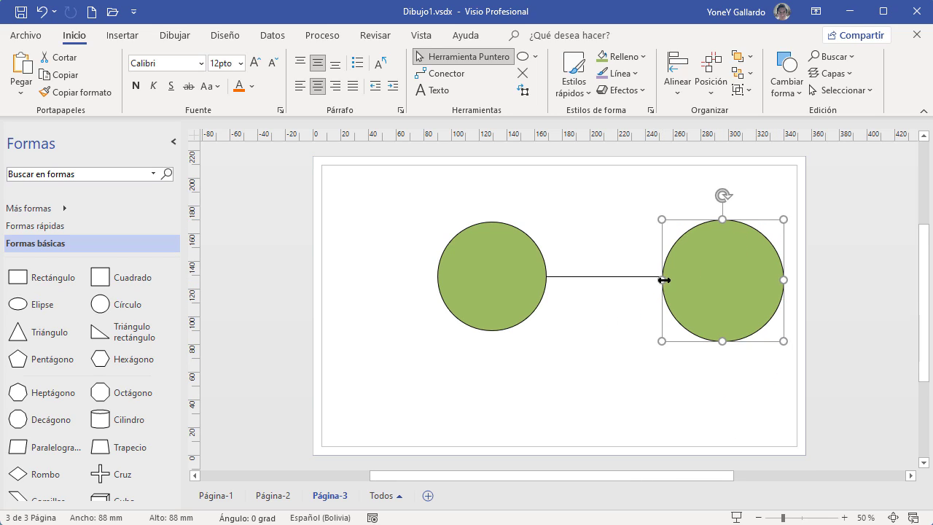
{"action": "left_click_drag", "start_coordinate": [510, 285], "coordinate": [454, 297]}
{"action": "left_click_drag", "start_coordinate": [756, 302], "coordinate": [698, 306]}
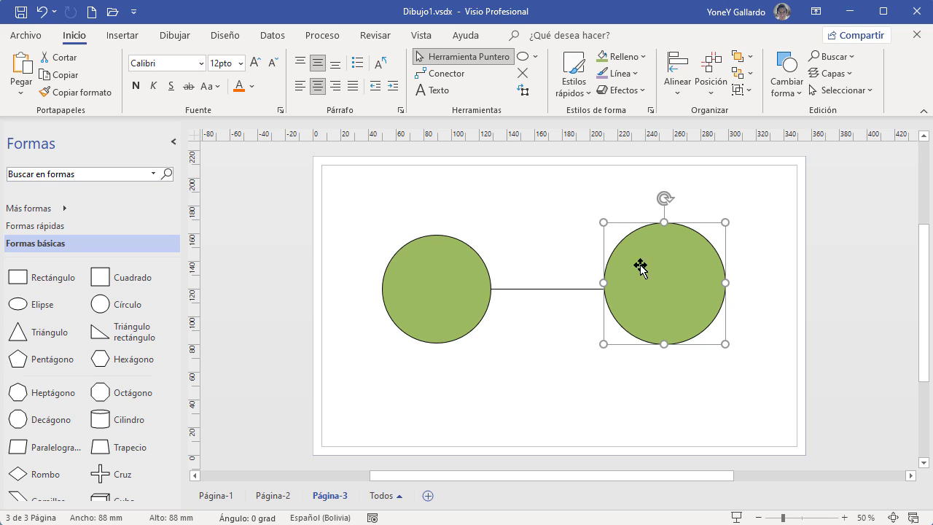
- Delete the larger green circle at the right of Página-3
{"action": "left_click", "coordinate": [453, 289]}
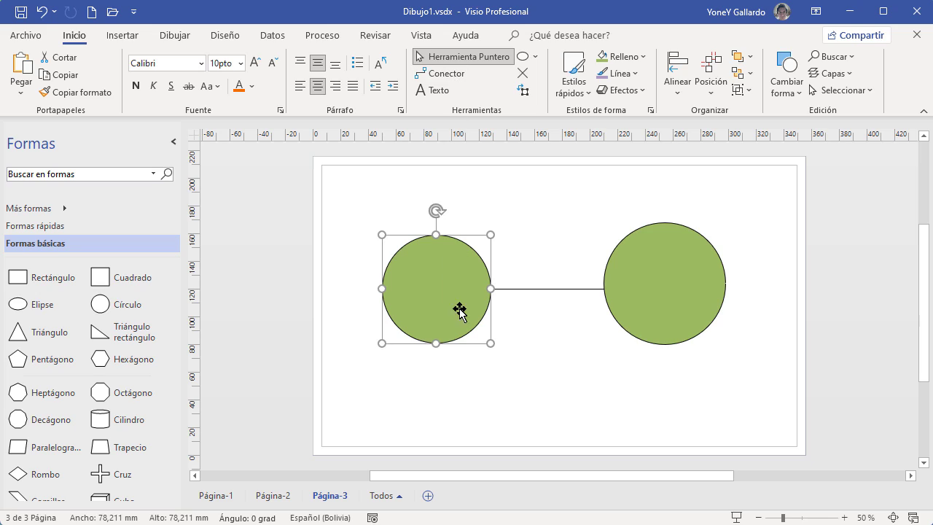
{"action": "left_click", "coordinate": [656, 295]}
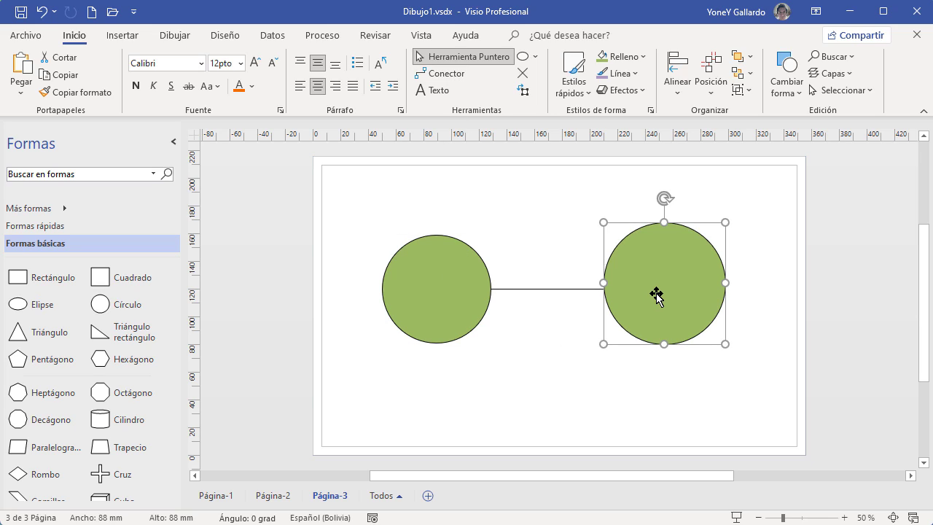
{"action": "key", "text": "Delete"}
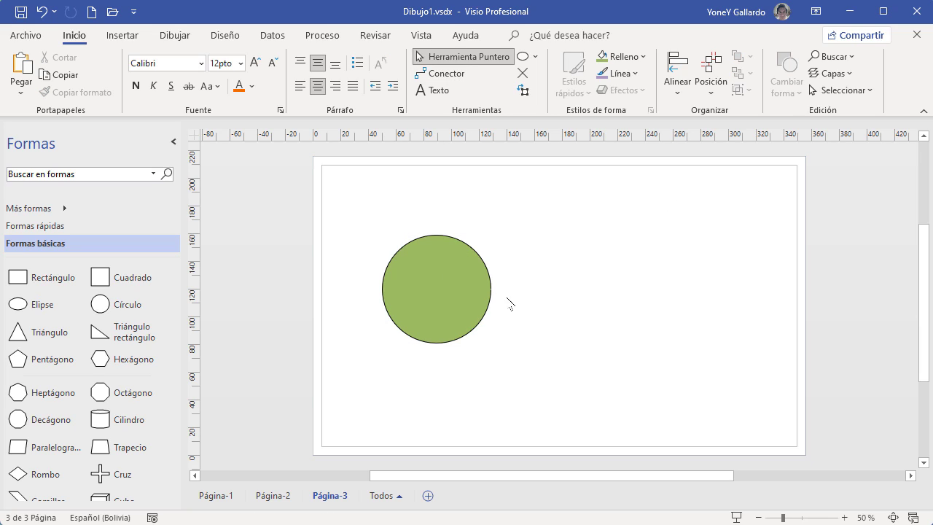
- Add a square to the right of the green circle, fill it with orange and enlarge it to about 75 mm per side
{"action": "left_click_drag", "start_coordinate": [120, 280], "coordinate": [665, 288]}
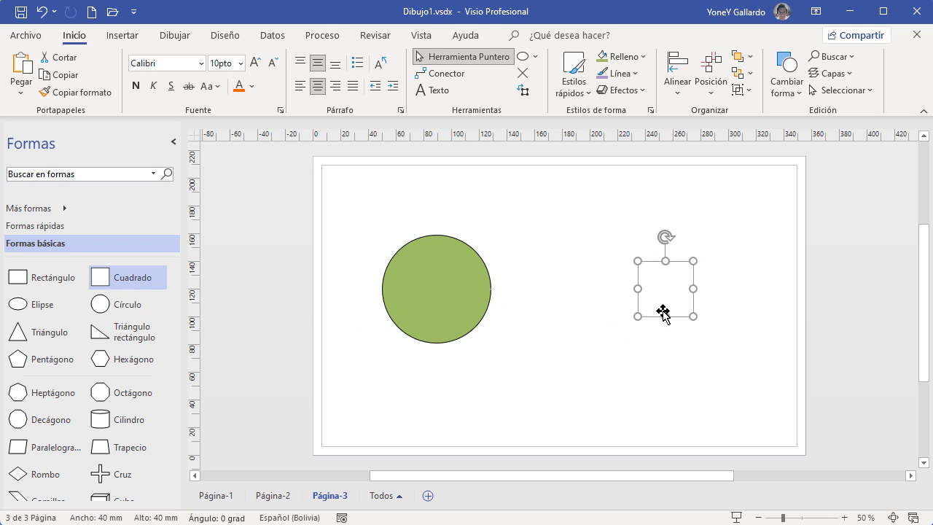
{"action": "left_click", "coordinate": [624, 56]}
{"action": "left_click", "coordinate": [700, 162]}
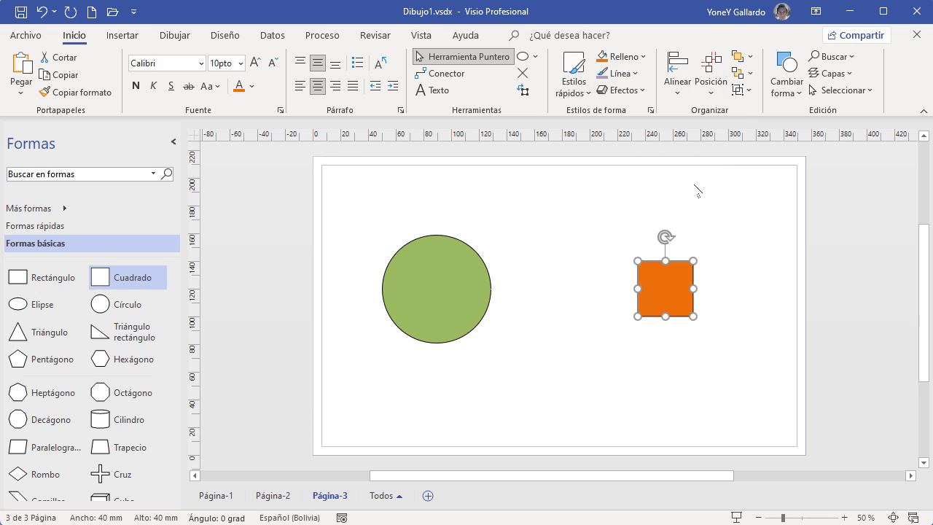
{"action": "left_click_drag", "start_coordinate": [627, 253], "coordinate": [586, 211]}
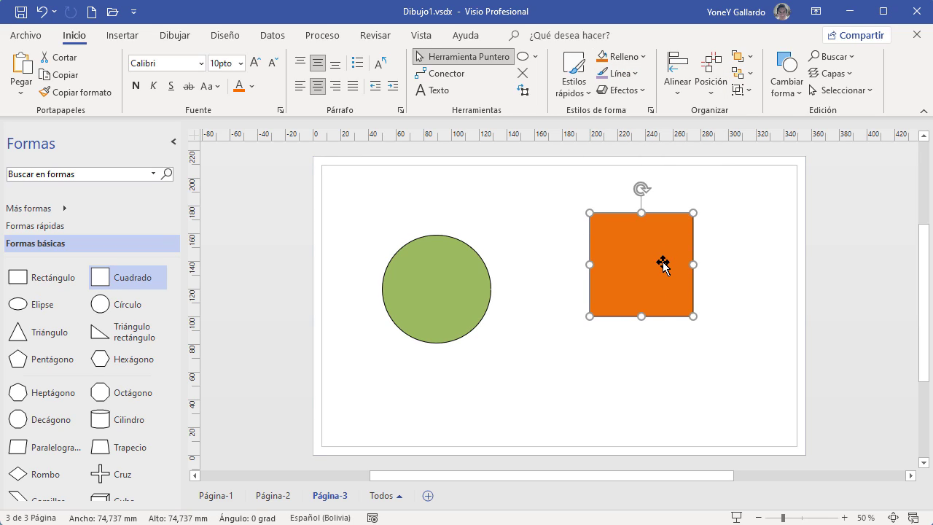
{"action": "key", "text": "Escape"}
- Link the orange square to the green circle's centre with a connector and move the circle toward the page's upper left
{"action": "left_click", "coordinate": [446, 75]}
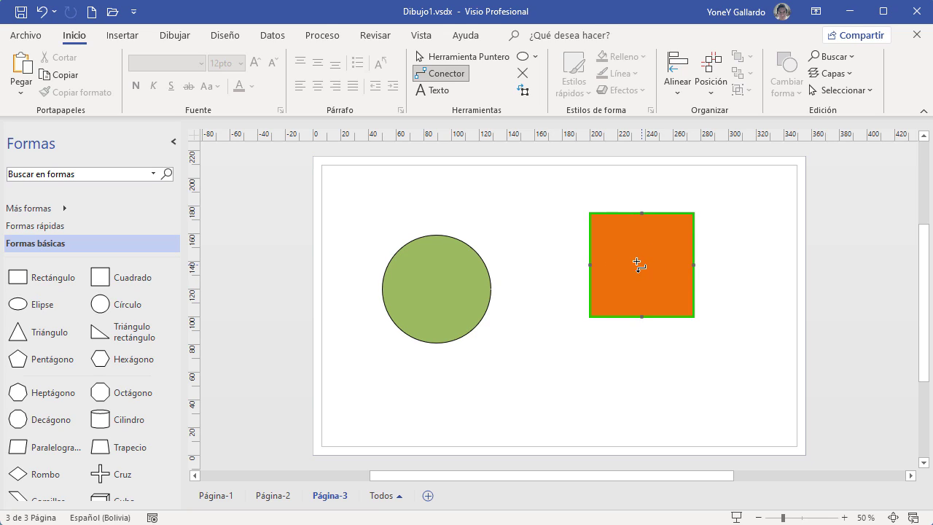
{"action": "mouse_move", "coordinate": [585, 275]}
{"action": "left_mouse_down"}
{"action": "mouse_move", "coordinate": [433, 289]}
{"action": "mouse_move", "coordinate": [438, 297]}
{"action": "left_mouse_up"}
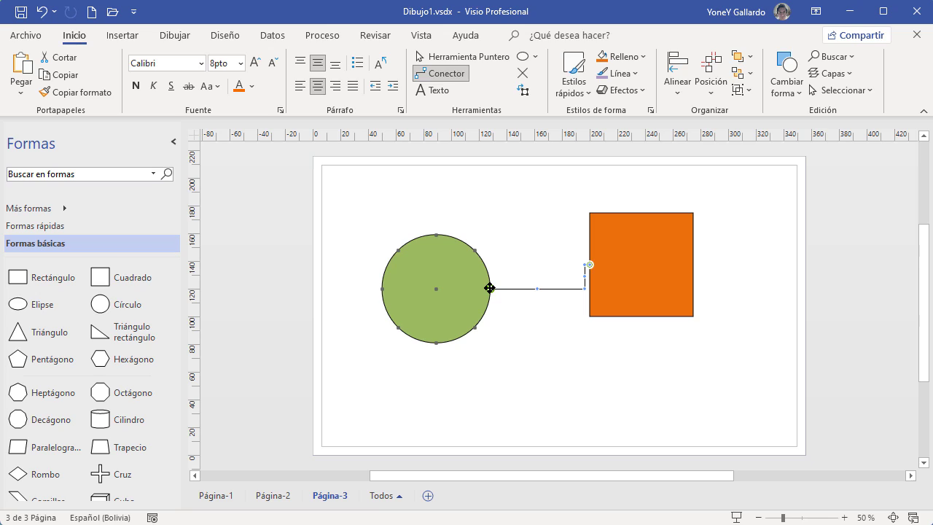
{"action": "left_click_drag", "start_coordinate": [489, 288], "coordinate": [404, 243]}
{"action": "left_click", "coordinate": [439, 73]}
- Move the connected square and circle to several places on the page to test how the connector reroutes
{"action": "left_click_drag", "start_coordinate": [659, 268], "coordinate": [688, 364]}
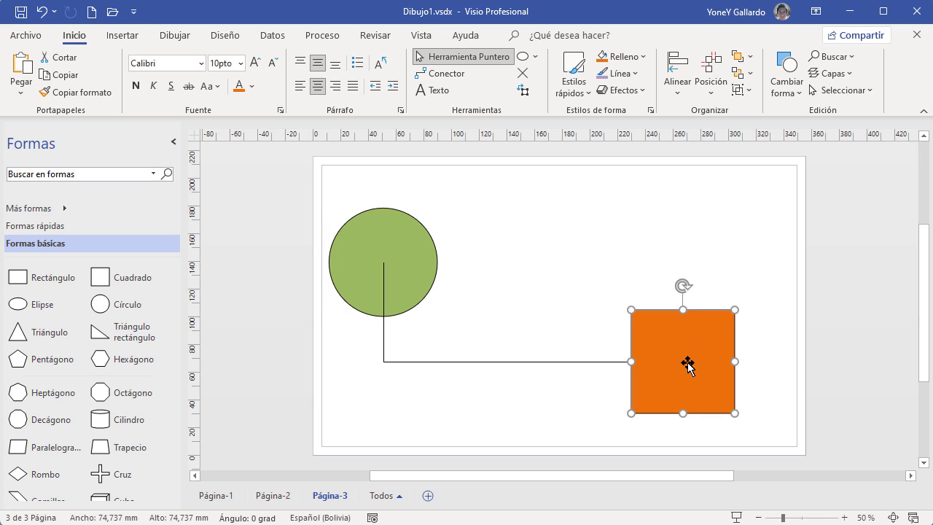
{"action": "left_click_drag", "start_coordinate": [406, 271], "coordinate": [634, 235]}
{"action": "left_click_drag", "start_coordinate": [667, 364], "coordinate": [687, 333]}
{"action": "left_click_drag", "start_coordinate": [625, 232], "coordinate": [452, 294]}
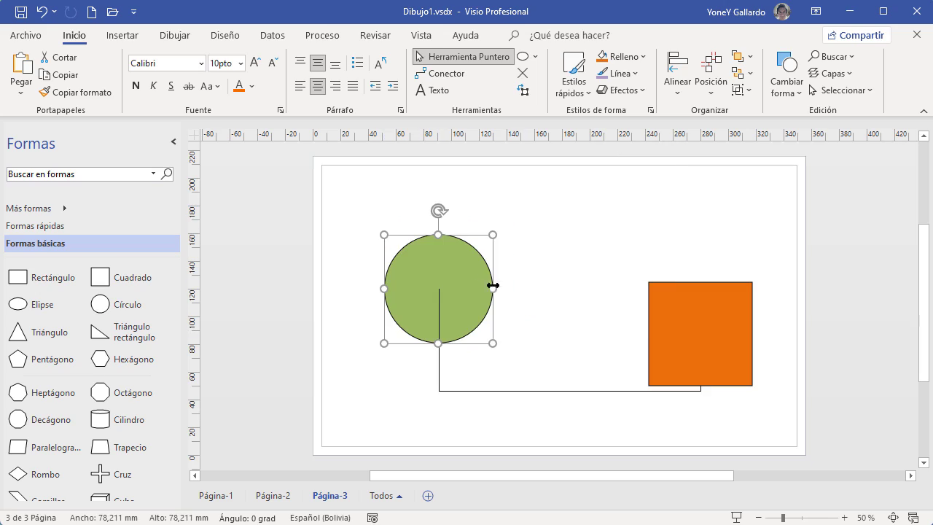
- Delete the connector between the two shapes and move the square up roughly level with the circle
{"action": "left_click", "coordinate": [567, 391]}
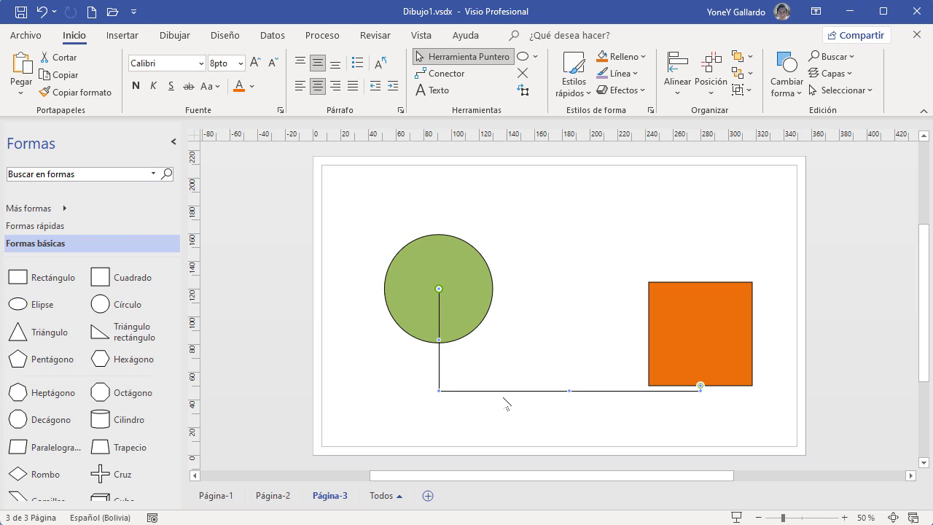
{"action": "key", "text": "Delete"}
{"action": "left_click_drag", "start_coordinate": [681, 333], "coordinate": [670, 298]}
{"action": "key", "text": "Escape"}
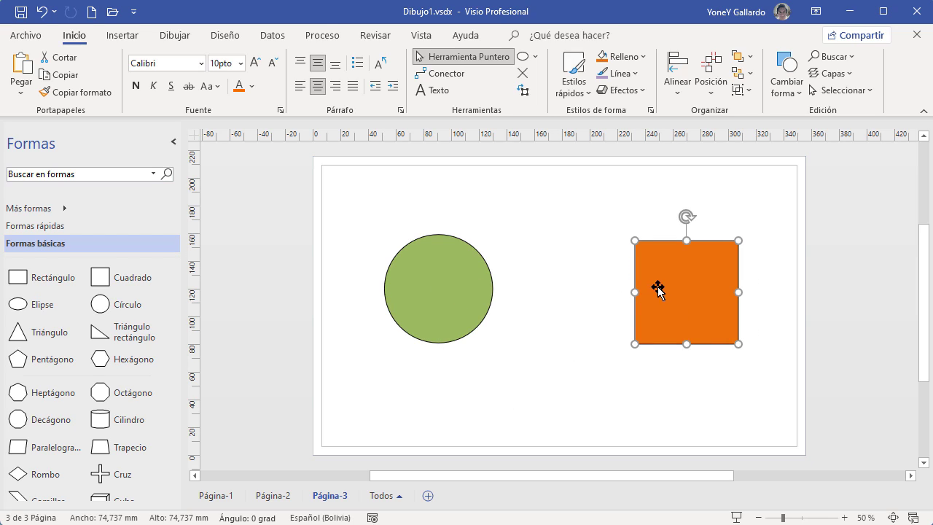
- Link the circle's right connection point to the square's left connection point and return to the Pointer tool
{"action": "left_click", "coordinate": [439, 74]}
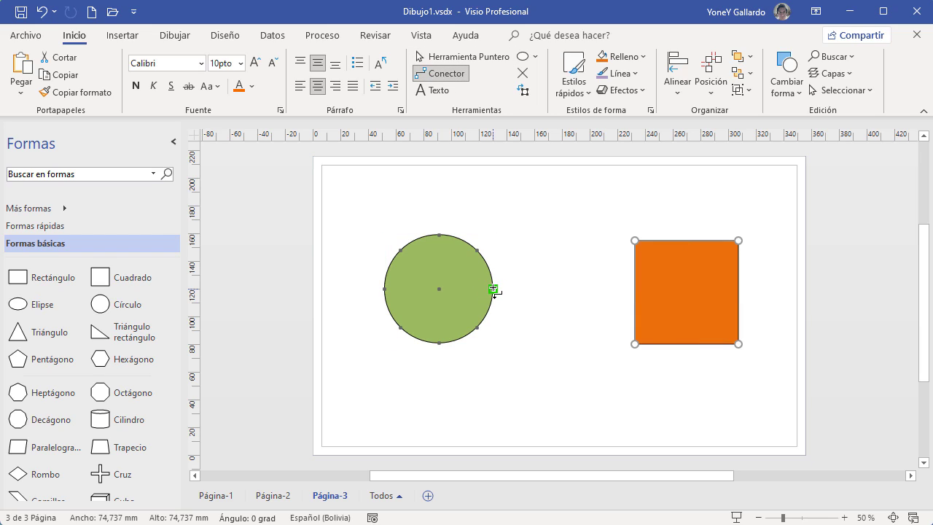
{"action": "left_click_drag", "start_coordinate": [493, 289], "coordinate": [634, 292]}
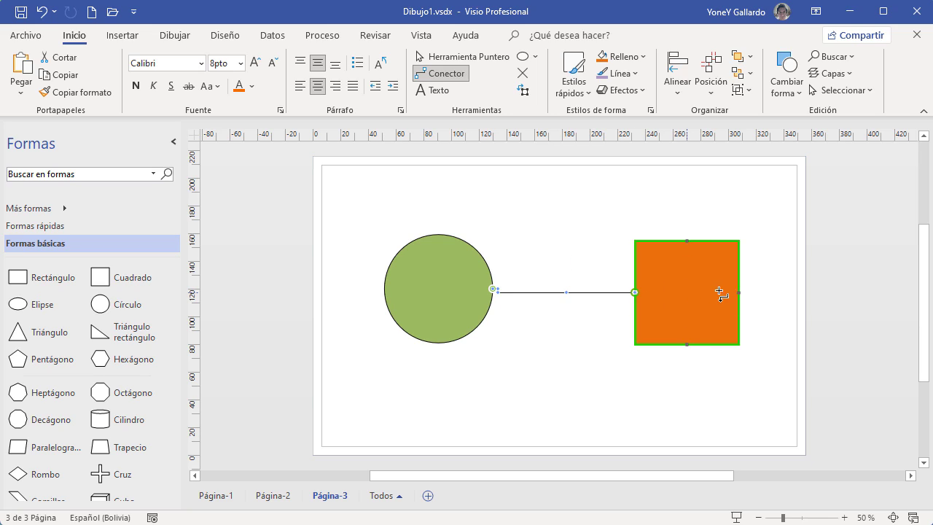
{"action": "left_click", "coordinate": [488, 59]}
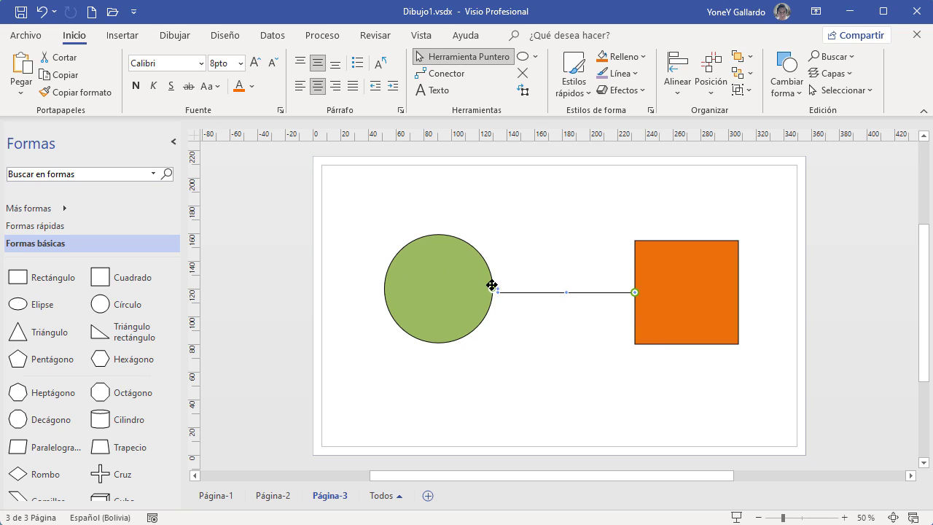
- Move the circle to the page's upper right and the square below it to test the point-to-point connector
{"action": "left_click_drag", "start_coordinate": [453, 292], "coordinate": [445, 235]}
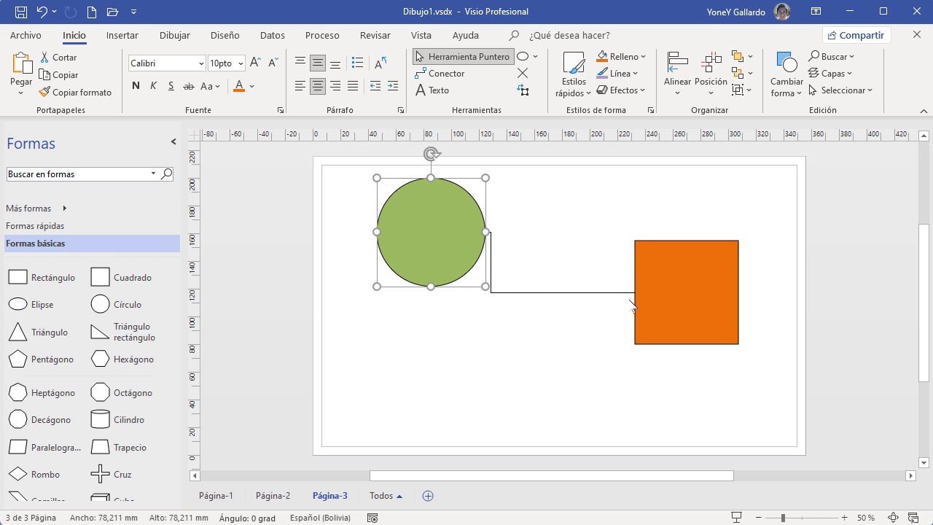
{"action": "left_click_drag", "start_coordinate": [676, 282], "coordinate": [605, 377]}
{"action": "left_click_drag", "start_coordinate": [459, 237], "coordinate": [731, 252]}
{"action": "left_click", "coordinate": [752, 366]}
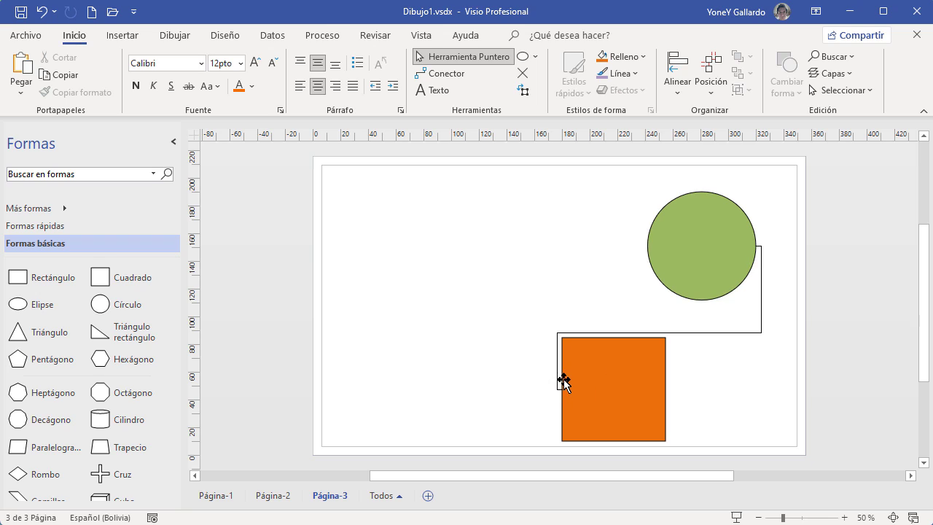
- Reposition the connected shapes side by side, with the green circle on the left and the orange square on the right
{"action": "left_click_drag", "start_coordinate": [618, 399], "coordinate": [689, 341]}
{"action": "left_click_drag", "start_coordinate": [716, 251], "coordinate": [464, 272]}
{"action": "left_click_drag", "start_coordinate": [637, 339], "coordinate": [668, 267]}
{"action": "left_click_drag", "start_coordinate": [480, 298], "coordinate": [425, 282]}
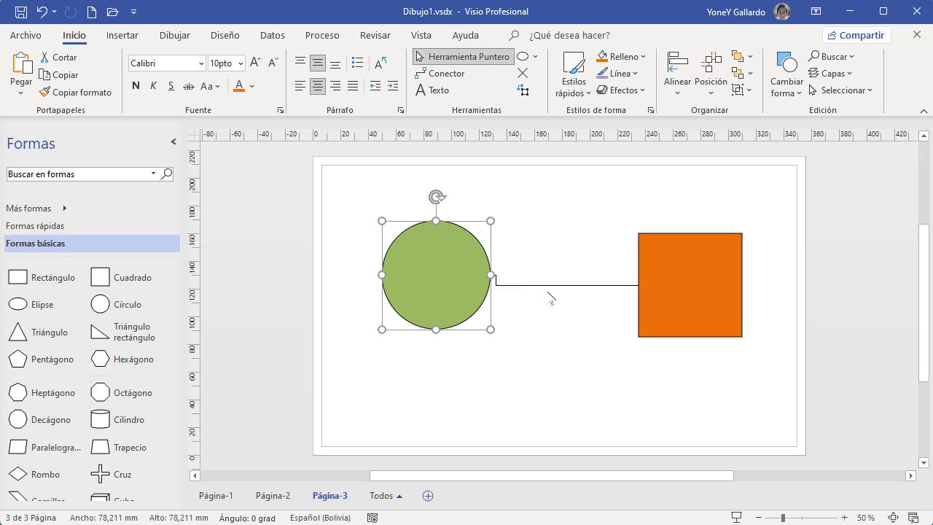
{"action": "left_click", "coordinate": [560, 342]}
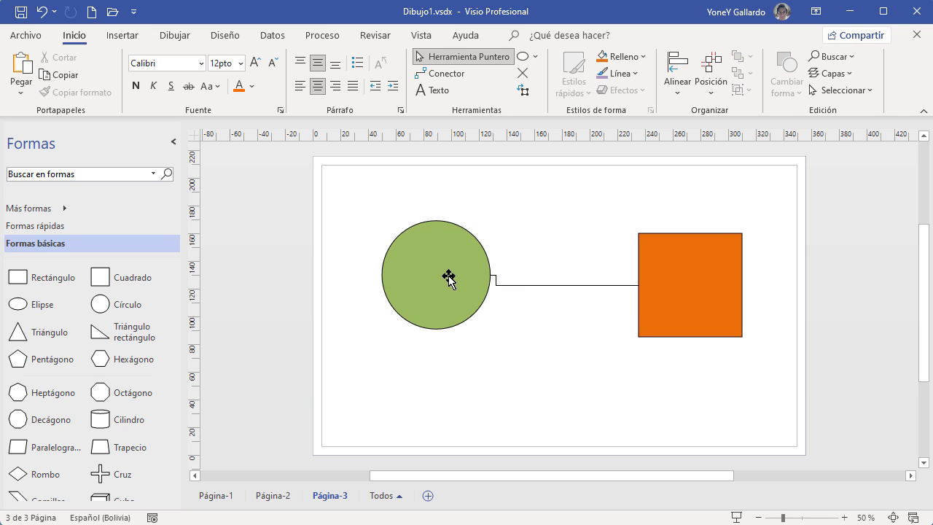
- Review the Connector tool on both shapes, then delete the connector between the circle and the square
{"action": "left_click", "coordinate": [440, 73]}
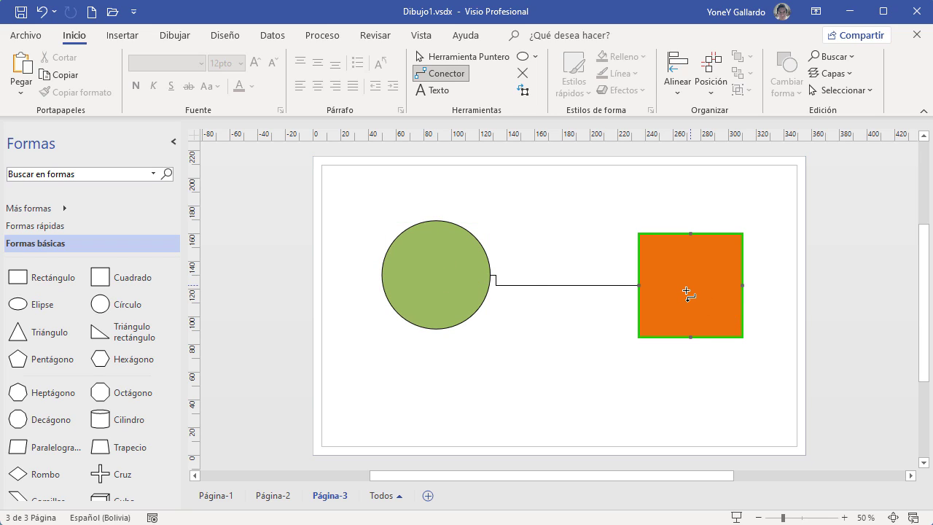
{"action": "left_click_drag", "start_coordinate": [491, 276], "coordinate": [639, 285]}
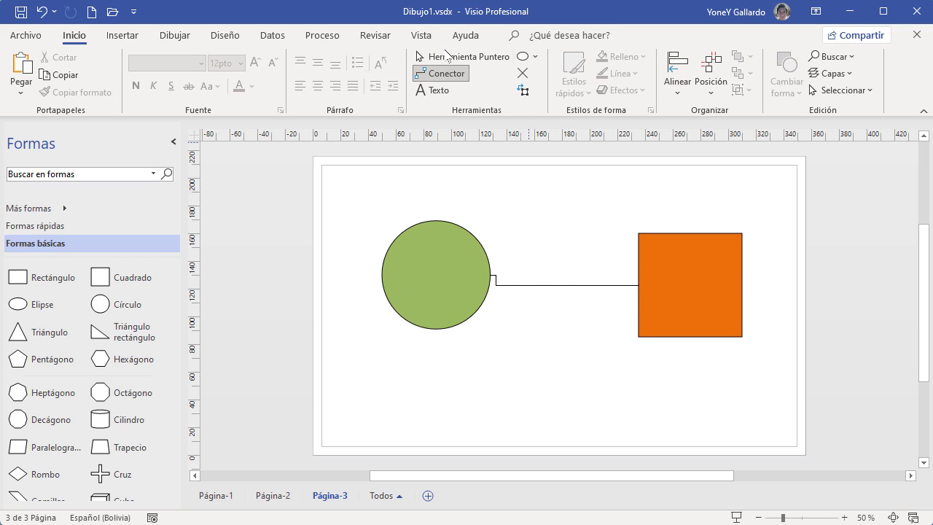
{"action": "left_click", "coordinate": [446, 56]}
{"action": "left_click", "coordinate": [526, 282]}
{"action": "key", "text": "Delete"}
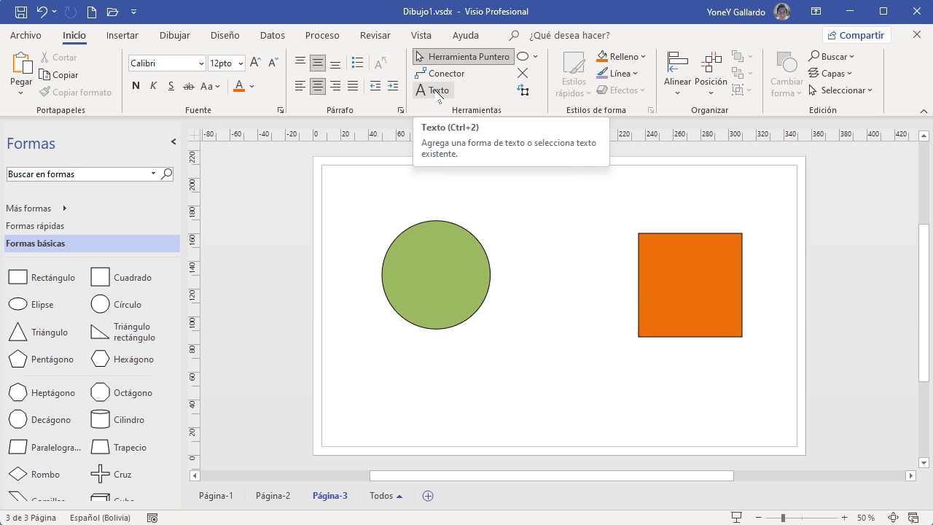
- Add a text box of about 93 × 50 mm below the circle reading "Esto es un texto"
{"action": "left_click", "coordinate": [438, 91]}
{"action": "left_click_drag", "start_coordinate": [405, 357], "coordinate": [481, 415]}
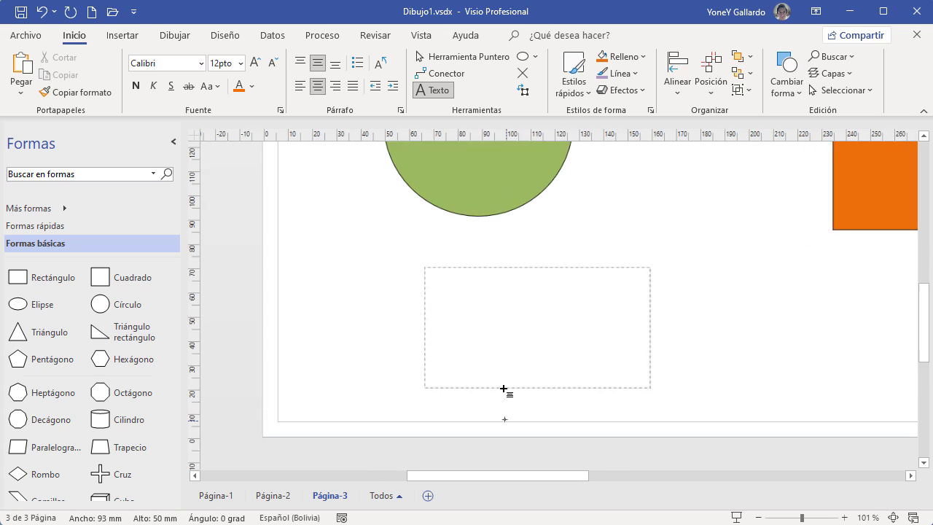
{"action": "type", "text": "Est"}
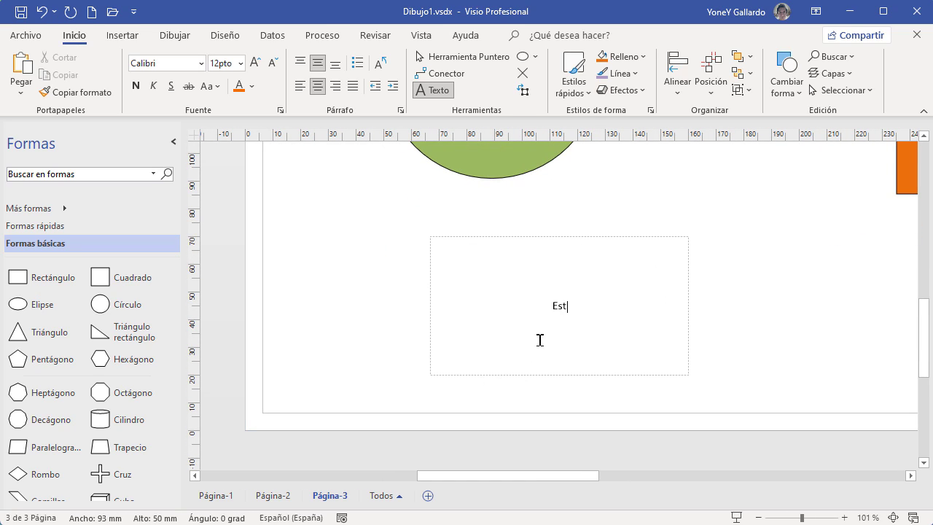
{"action": "type", "text": "o es un texto"}
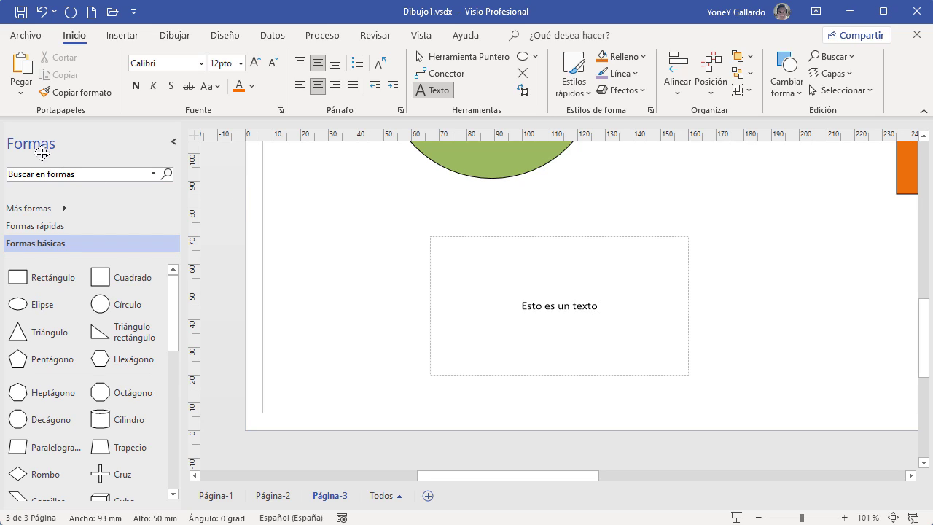
{"action": "left_click", "coordinate": [457, 58]}
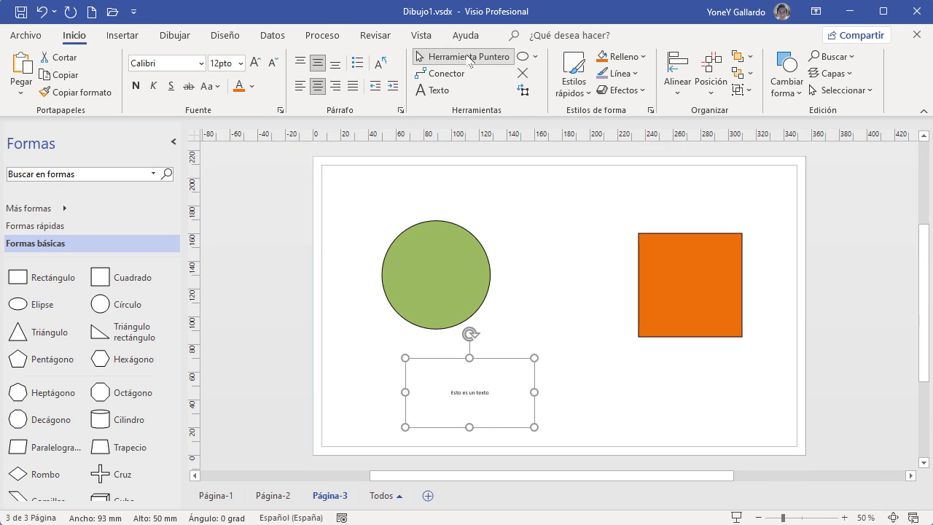
{"action": "left_click", "coordinate": [643, 408]}
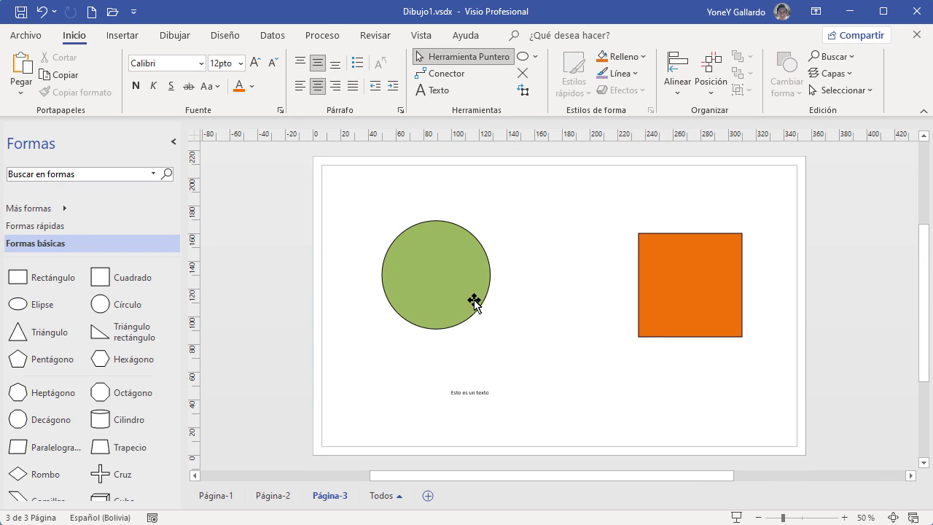
- Add the text "CÍRCULO" inside the green circle with the Text tool and return to the Pointer tool
{"action": "left_click", "coordinate": [465, 279]}
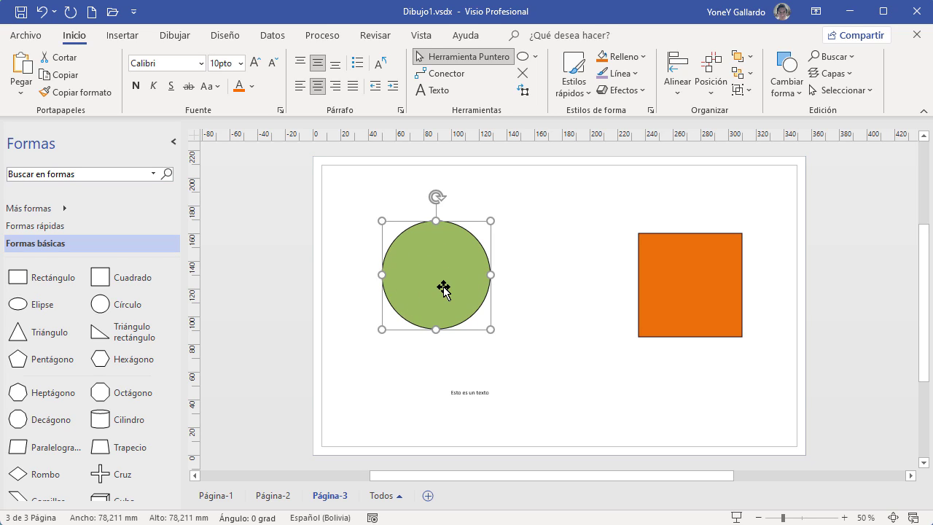
{"action": "left_click", "coordinate": [438, 91]}
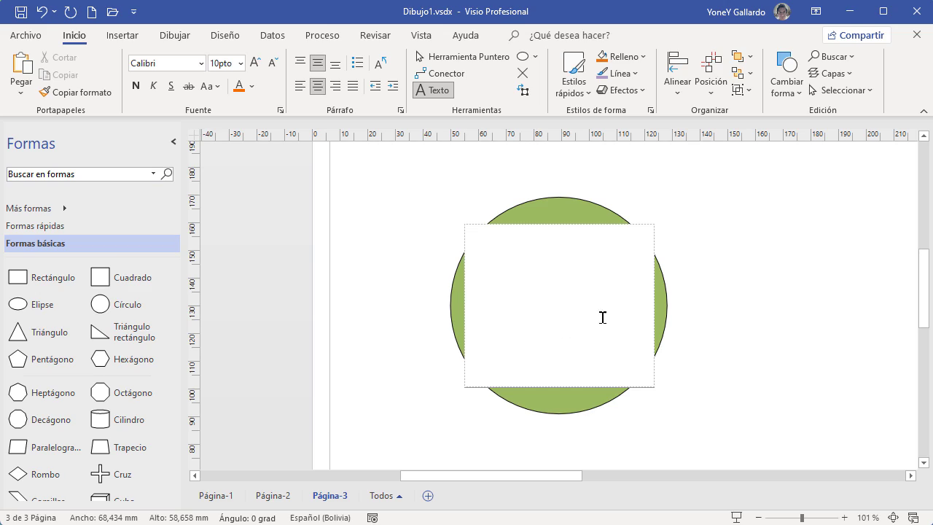
{"action": "type", "text": "cÍRCULO"}
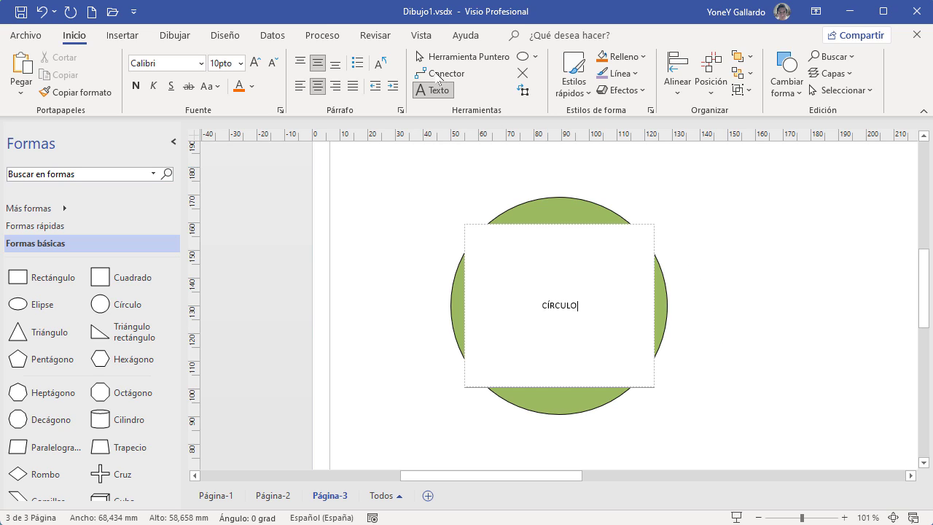
{"action": "left_click", "coordinate": [498, 64]}
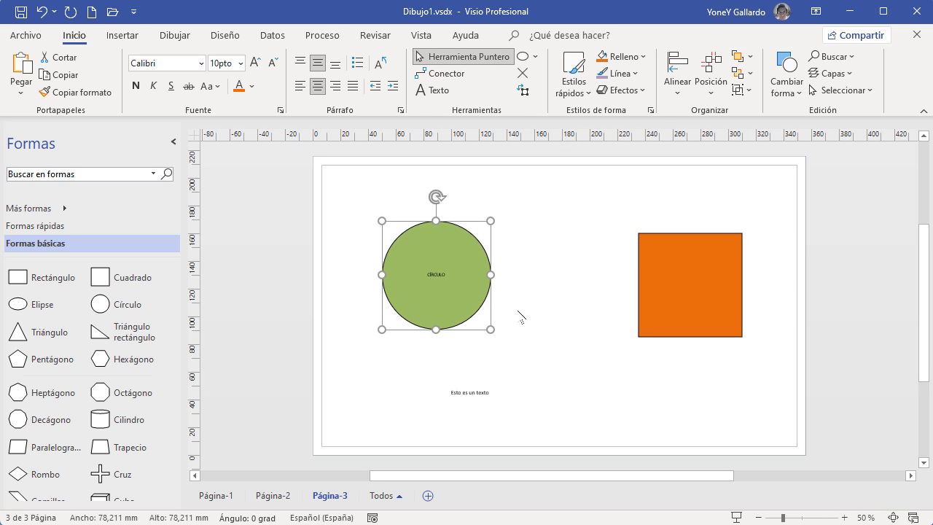
{"action": "left_click", "coordinate": [318, 154]}
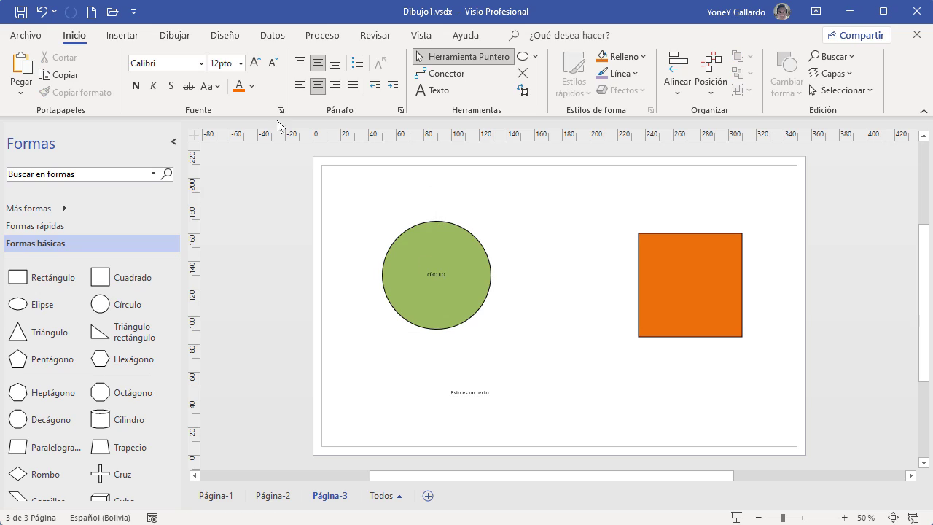
- Increase the font size of the green circle's text to 36 pt
{"action": "left_click", "coordinate": [431, 279]}
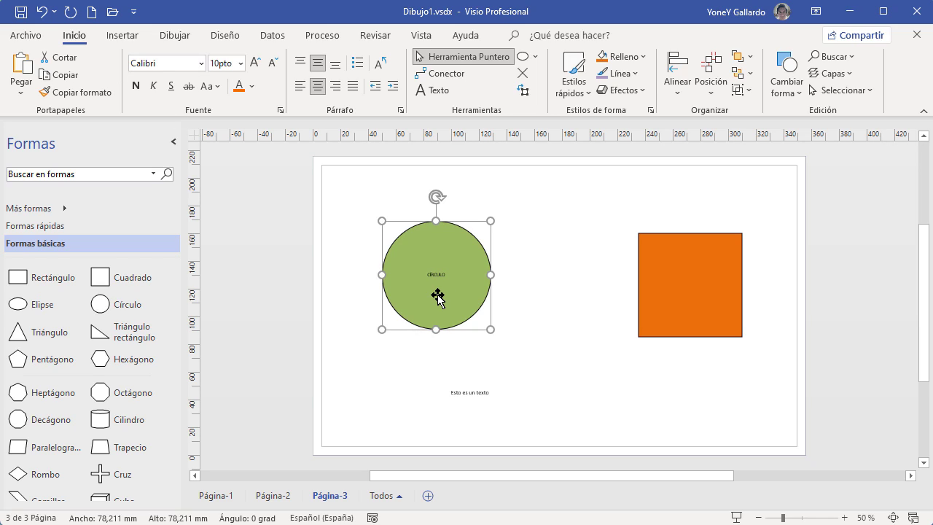
{"action": "left_click", "coordinate": [255, 62]}
{"action": "left_click", "coordinate": [254, 62]}
{"action": "left_click", "coordinate": [254, 63]}
{"action": "left_click", "coordinate": [255, 63]}
{"action": "left_click", "coordinate": [254, 63]}
{"action": "left_click", "coordinate": [254, 63]}
{"action": "left_click", "coordinate": [254, 62]}
{"action": "left_click", "coordinate": [254, 63]}
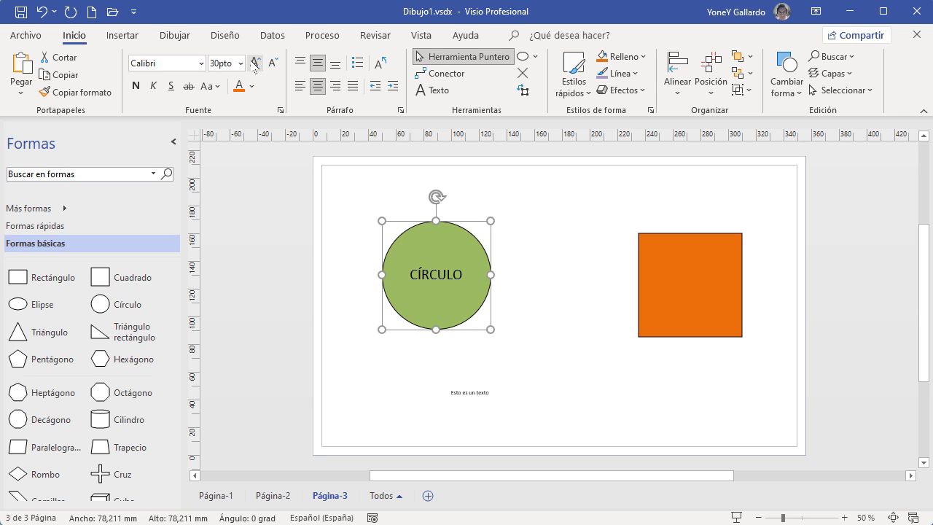
{"action": "left_click", "coordinate": [254, 63]}
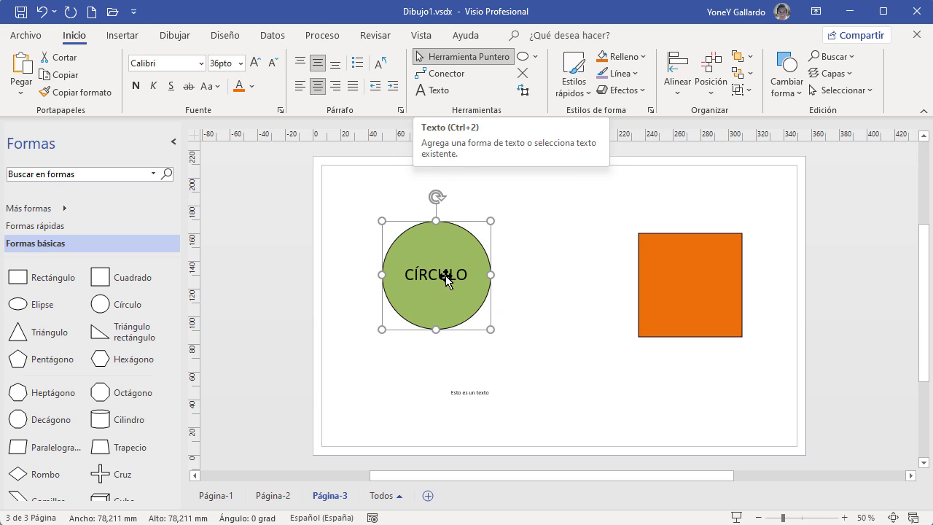
- Move the green circle up and to the left, then place the "Esto es un texto" text box directly beneath it
{"action": "left_click_drag", "start_coordinate": [458, 249], "coordinate": [442, 239]}
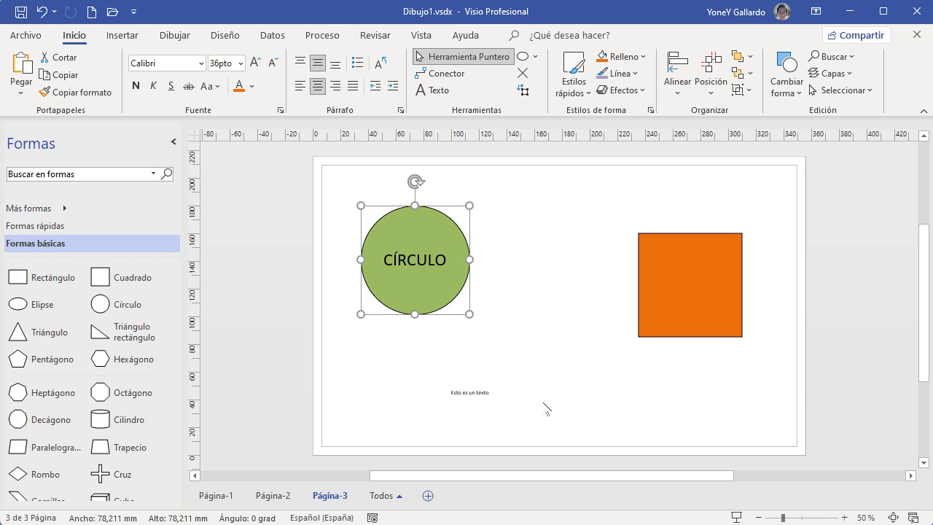
{"action": "left_click_drag", "start_coordinate": [499, 393], "coordinate": [440, 386]}
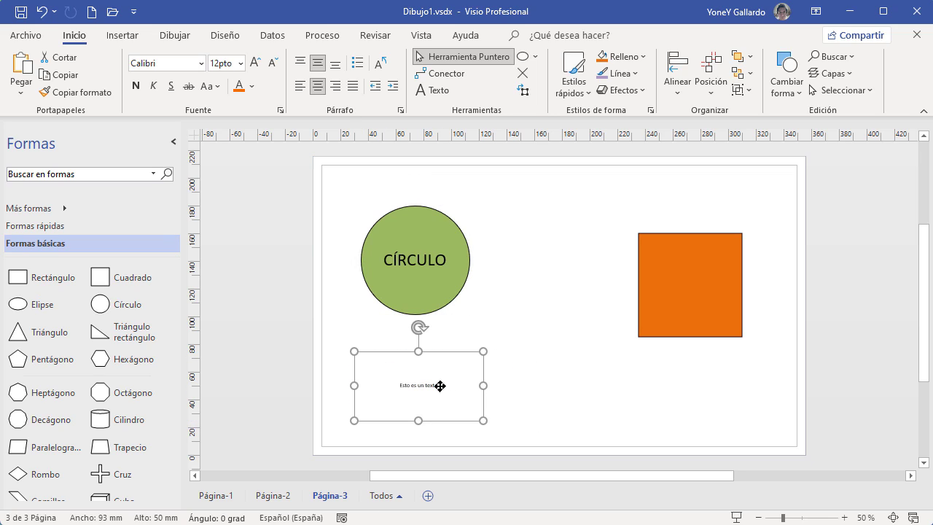
{"action": "left_click", "coordinate": [671, 288]}
- Rotate the green circle's text block 30 degrees and shrink it to about 58 × 34 mm with the Text Block tool
{"action": "left_click", "coordinate": [423, 255]}
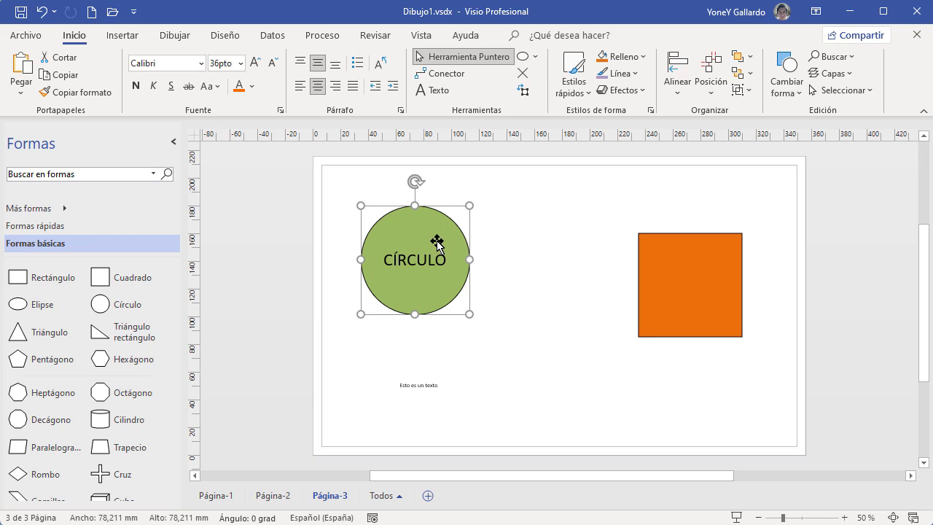
{"action": "left_click", "coordinate": [524, 90]}
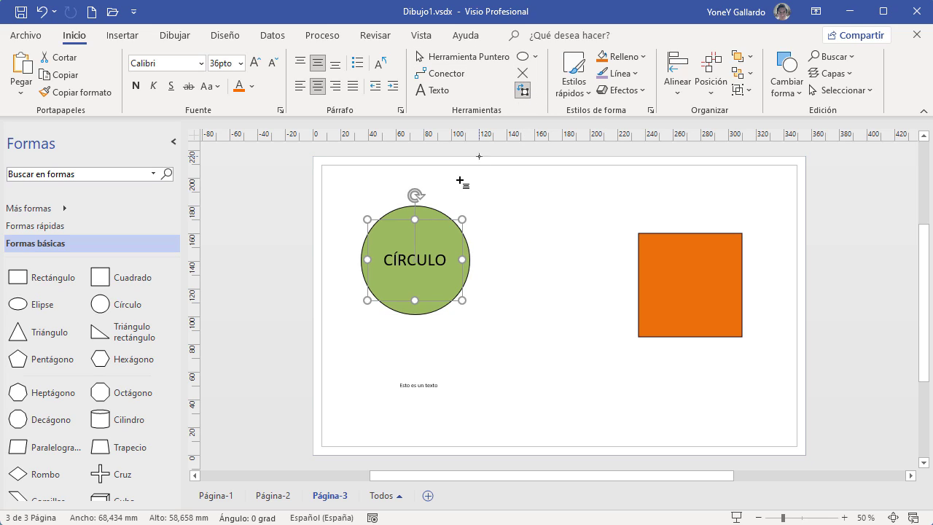
{"action": "left_click_drag", "start_coordinate": [414, 196], "coordinate": [376, 206]}
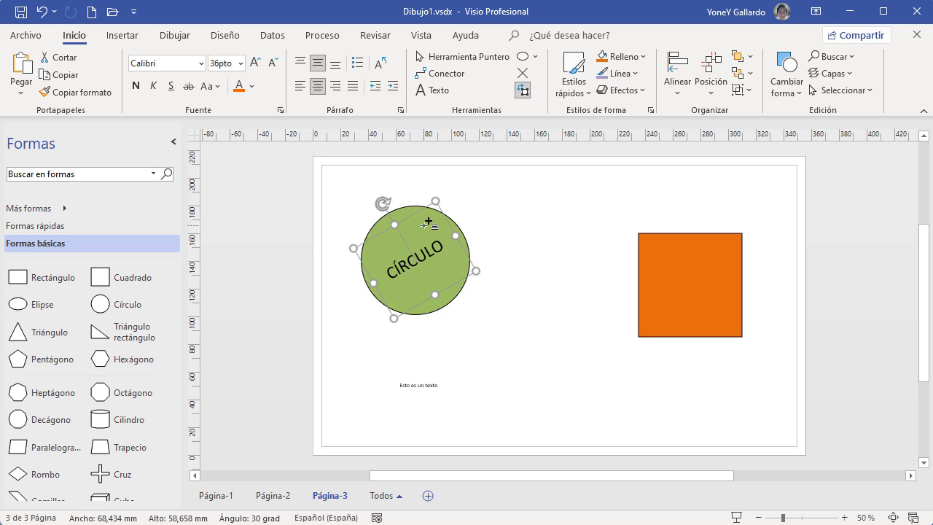
{"action": "left_click_drag", "start_coordinate": [436, 201], "coordinate": [426, 216]}
{"action": "left_click_drag", "start_coordinate": [427, 304], "coordinate": [421, 284]}
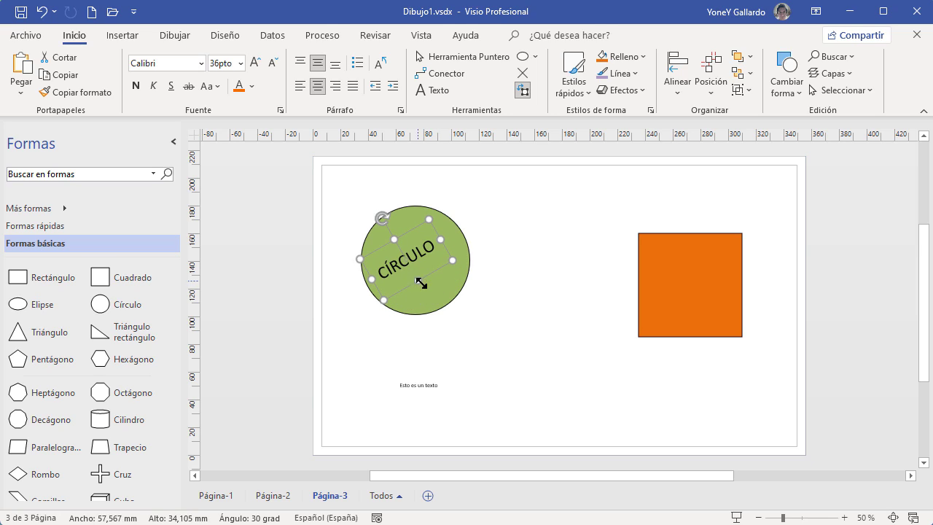
- Return to the Pointer tool and move the green circle slightly up and to the right
{"action": "left_click", "coordinate": [466, 58]}
{"action": "left_click", "coordinate": [533, 254]}
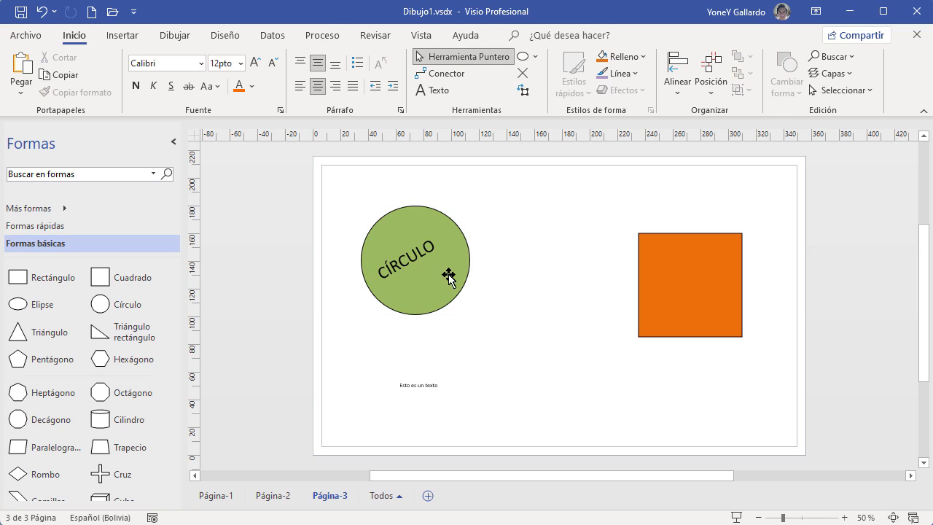
{"action": "left_click_drag", "start_coordinate": [425, 299], "coordinate": [446, 282]}
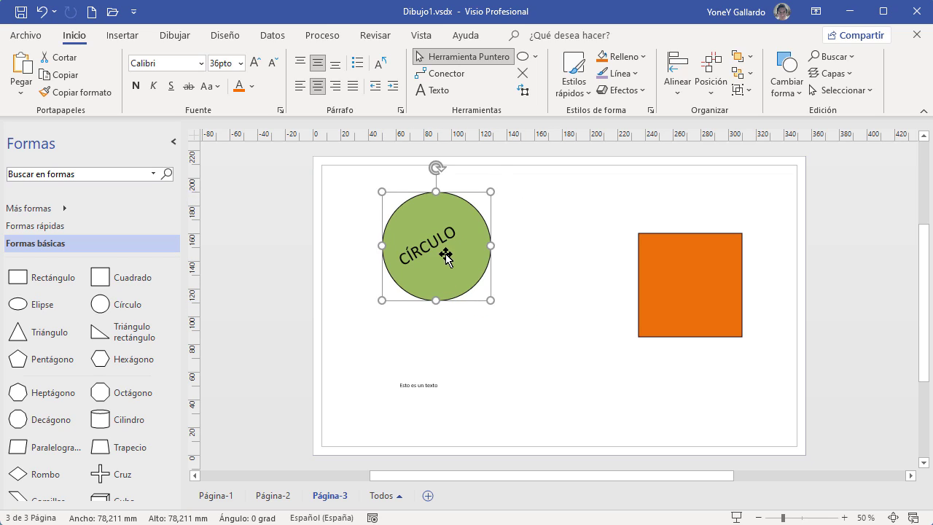
- Add two connection points on the orange square's left edge, one near the top and one near the bottom
{"action": "left_click", "coordinate": [665, 292]}
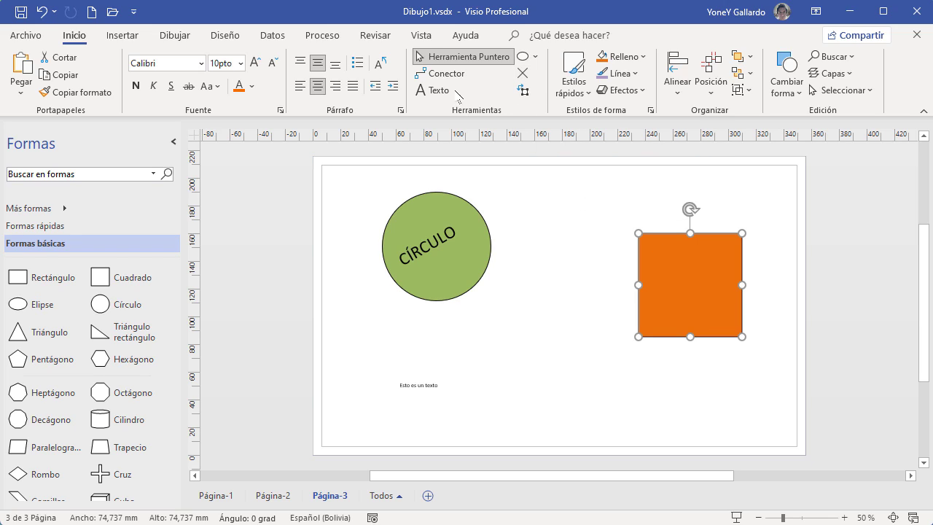
{"action": "left_click", "coordinate": [441, 72]}
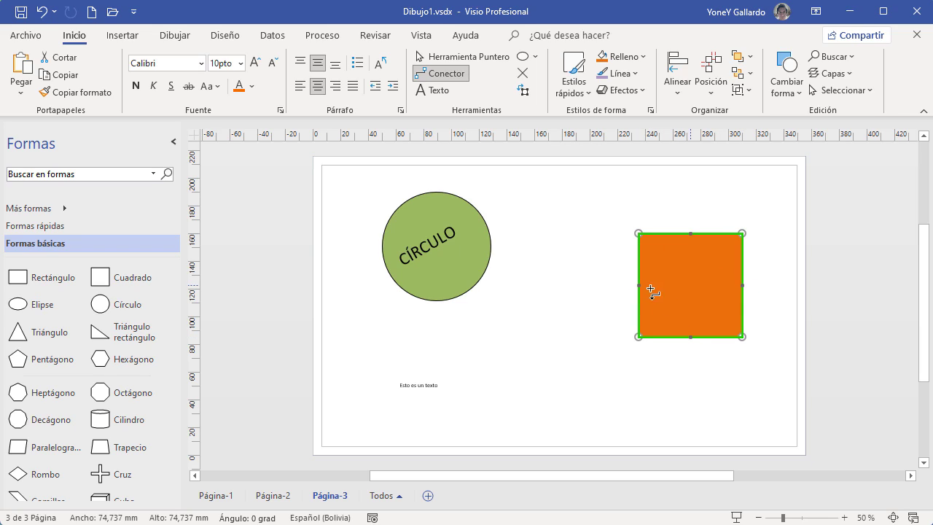
{"action": "left_click", "coordinate": [521, 79]}
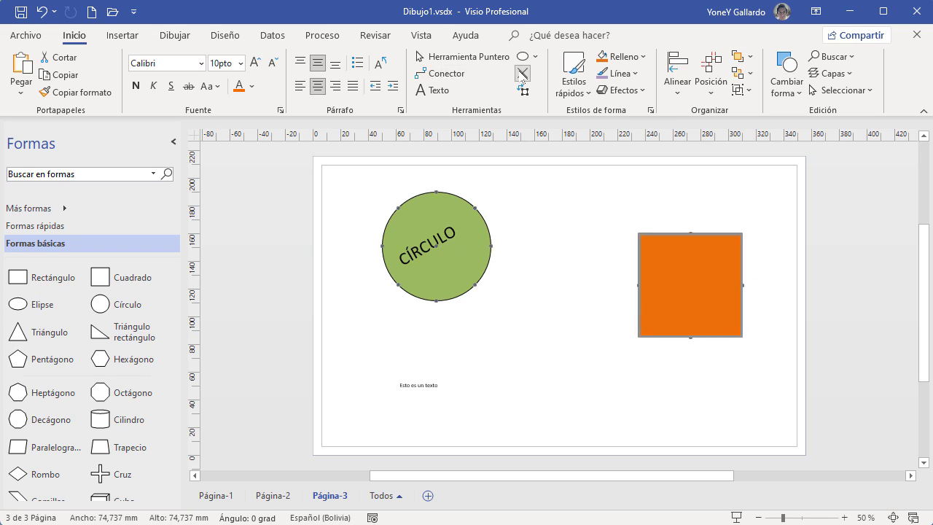
{"action": "left_click", "coordinate": [638, 248], "text": "ctrl"}
{"action": "left_click", "coordinate": [638, 316], "text": "ctrl"}
- Connect the square's lower-left connection point to the circle's lower-right connection point, then return to the Pointer tool
{"action": "left_click", "coordinate": [440, 74]}
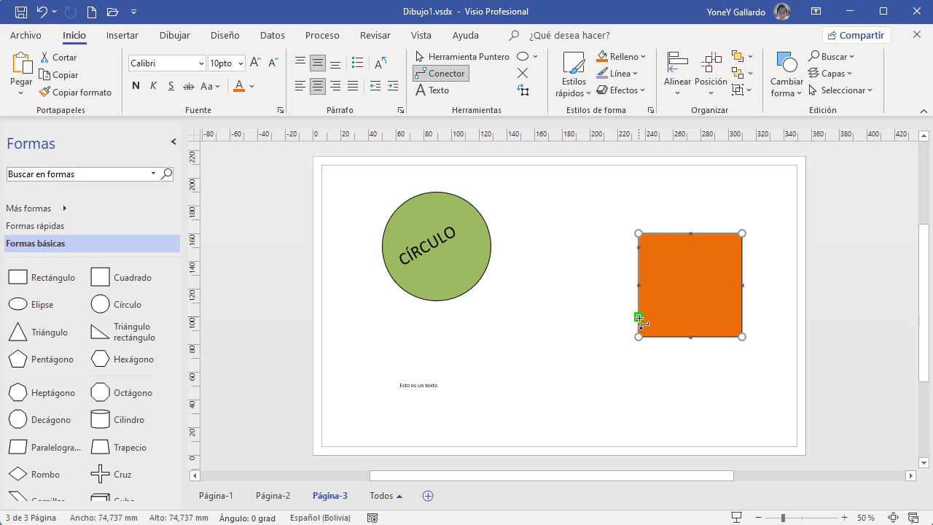
{"action": "left_click_drag", "start_coordinate": [640, 320], "coordinate": [573, 309]}
{"action": "left_click_drag", "start_coordinate": [505, 276], "coordinate": [475, 284]}
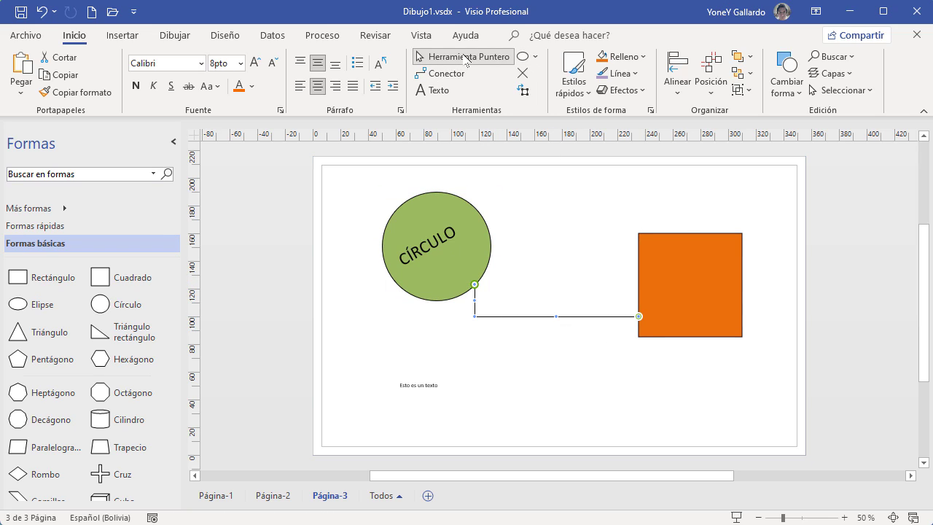
{"action": "left_click", "coordinate": [499, 211]}
{"action": "left_click", "coordinate": [466, 58]}
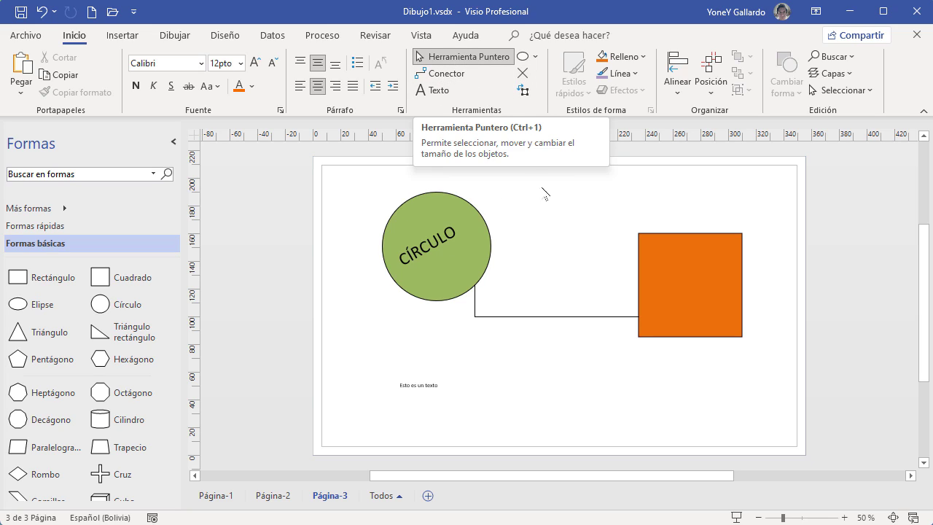
- Check Página-2 and Página-1, then add a new page with a circle near its upper-left corner
{"action": "left_click", "coordinate": [696, 267]}
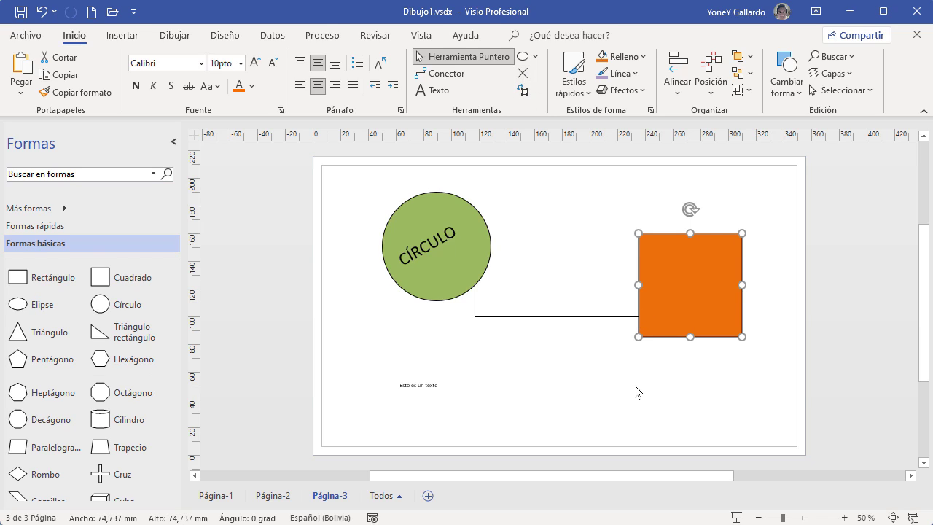
{"action": "left_click", "coordinate": [576, 376]}
{"action": "left_click", "coordinate": [285, 497]}
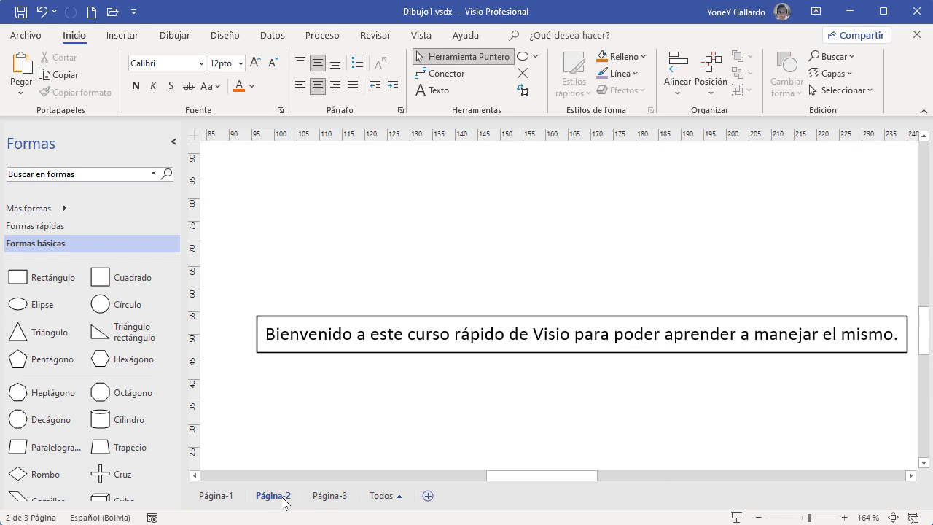
{"action": "left_click", "coordinate": [215, 498]}
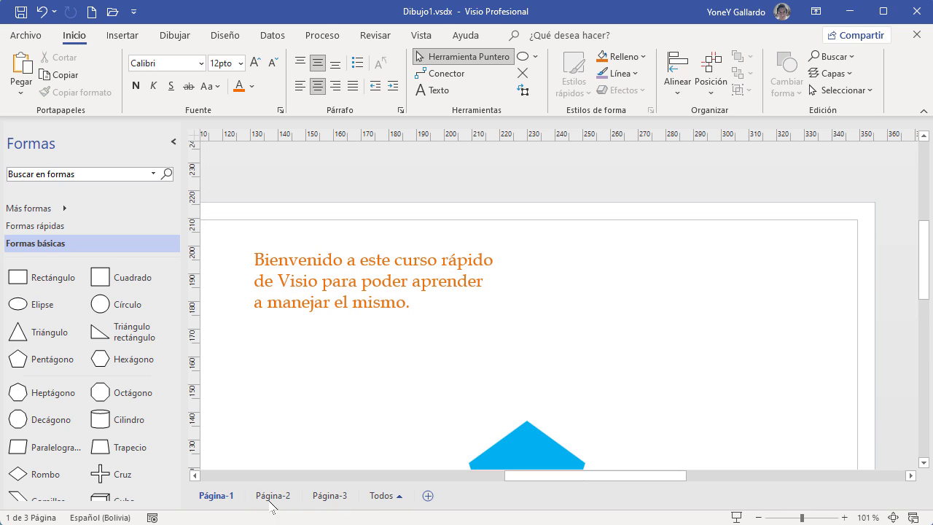
{"action": "left_click", "coordinate": [428, 495]}
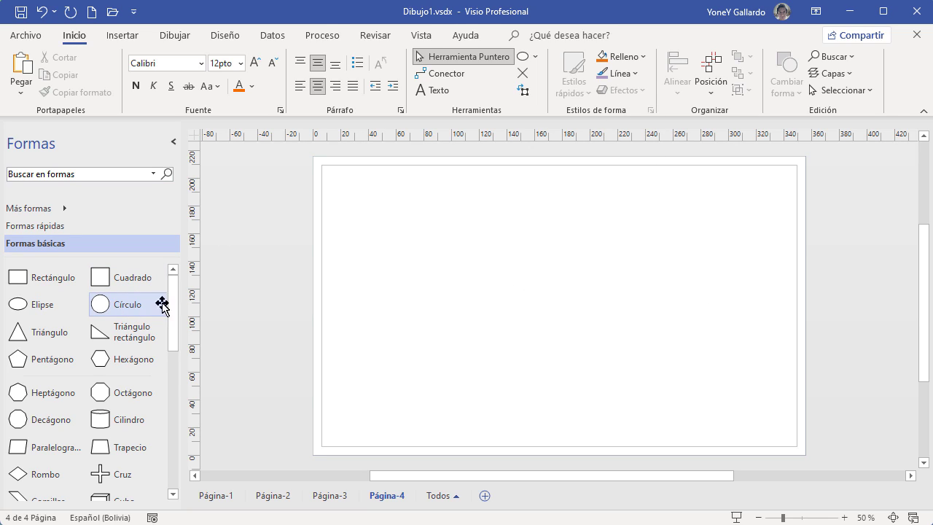
{"action": "left_click_drag", "start_coordinate": [130, 306], "coordinate": [391, 220]}
- Draw a straight line about 121 mm long at the upper right and a freeform curve about 129 mm long mid-page
{"action": "left_click", "coordinate": [534, 56]}
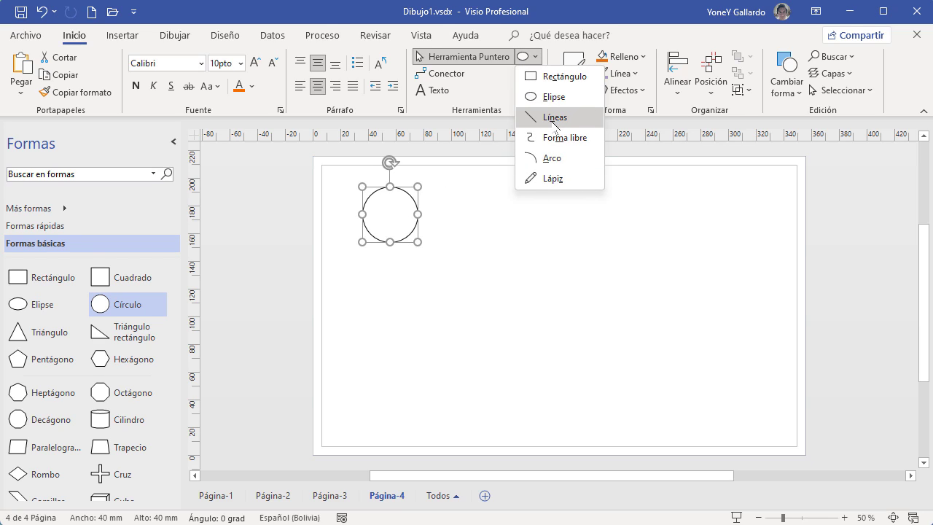
{"action": "left_click_drag", "start_coordinate": [561, 191], "coordinate": [707, 275]}
{"action": "left_click", "coordinate": [536, 56]}
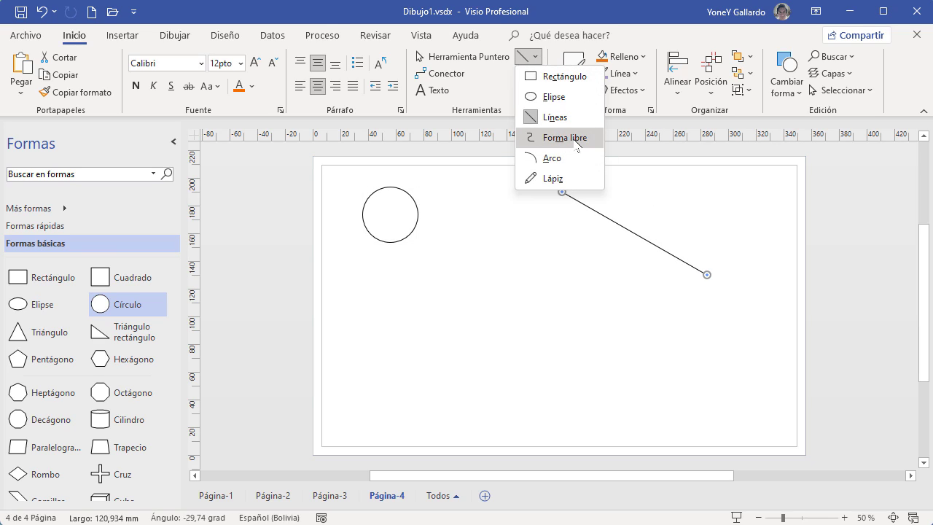
{"action": "left_click", "coordinate": [559, 138]}
{"action": "left_click_drag", "start_coordinate": [406, 372], "coordinate": [409, 372]}
- Draw an arc about 65 mm long below the straight line
{"action": "left_click", "coordinate": [535, 56]}
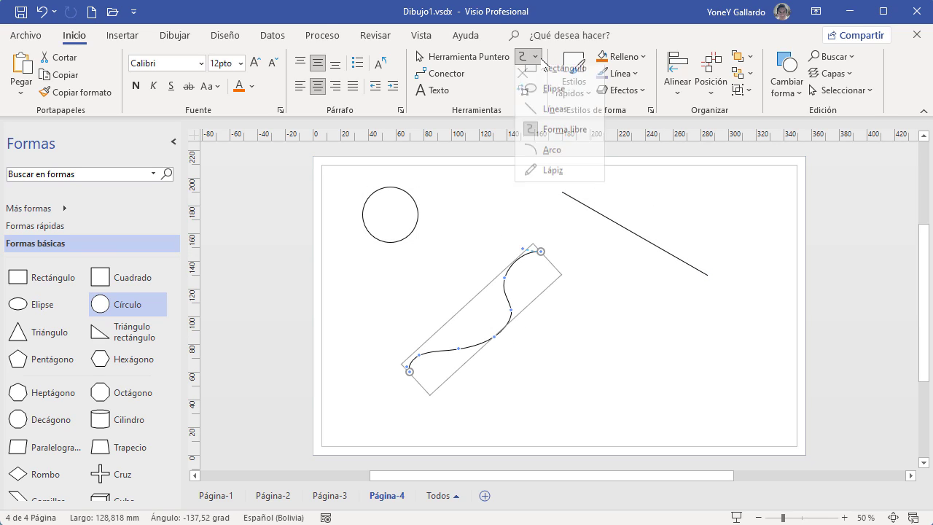
{"action": "left_click", "coordinate": [552, 158]}
{"action": "left_click_drag", "start_coordinate": [673, 331], "coordinate": [673, 330]}
- Draw a two-part curve about 130 × 20 mm at the page's lower right with the Pencil tool, then return to the Pointer tool
{"action": "left_click", "coordinate": [536, 56]}
{"action": "left_click", "coordinate": [552, 179]}
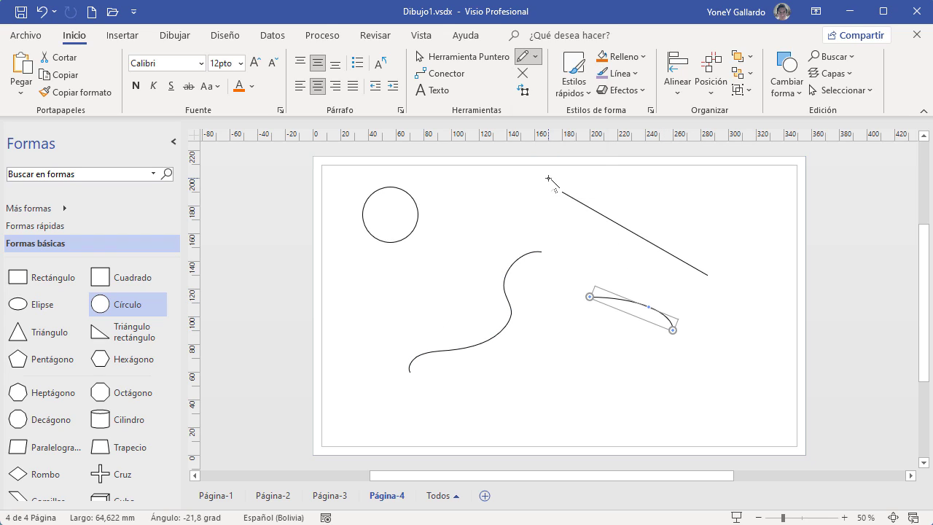
{"action": "left_click_drag", "start_coordinate": [572, 398], "coordinate": [589, 399]}
{"action": "left_click_drag", "start_coordinate": [589, 399], "coordinate": [650, 385]}
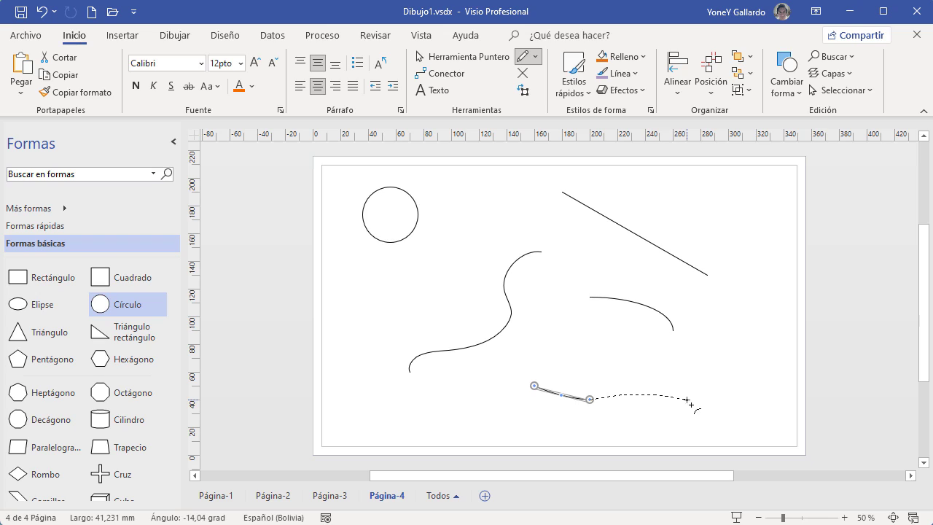
{"action": "left_click_drag", "start_coordinate": [713, 414], "coordinate": [714, 413]}
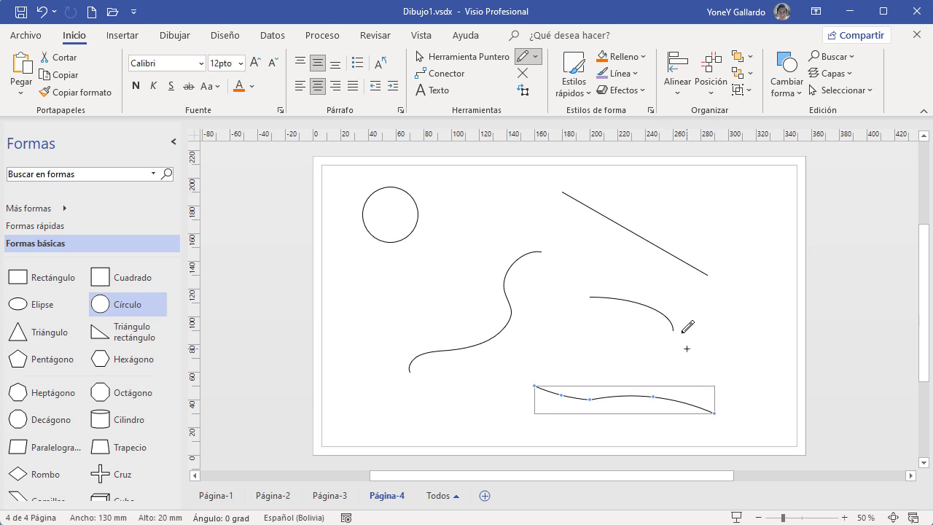
{"action": "left_click", "coordinate": [536, 56]}
{"action": "left_click", "coordinate": [551, 77]}
{"action": "left_click", "coordinate": [462, 56]}
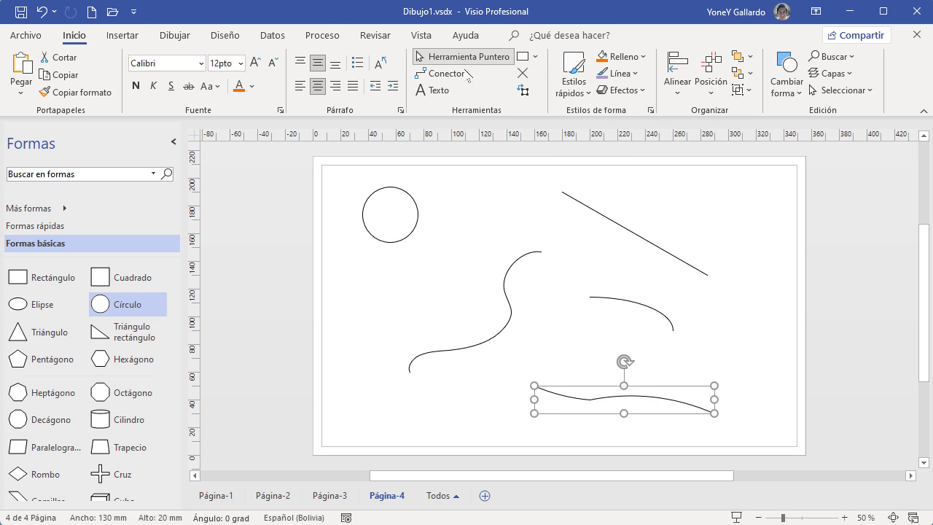
- Select the circle and examine the quick styles offered for it
{"action": "left_click", "coordinate": [413, 231]}
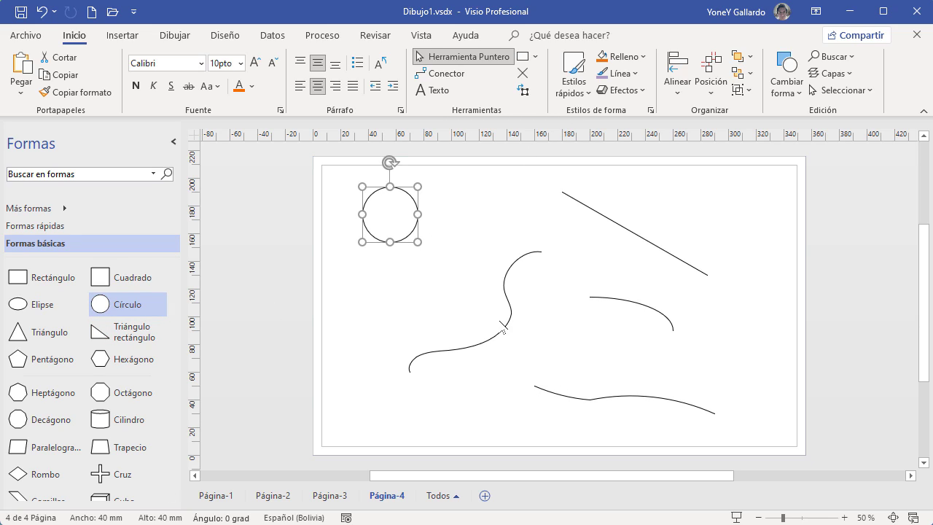
{"action": "left_click", "coordinate": [503, 328]}
{"action": "left_click", "coordinate": [412, 226]}
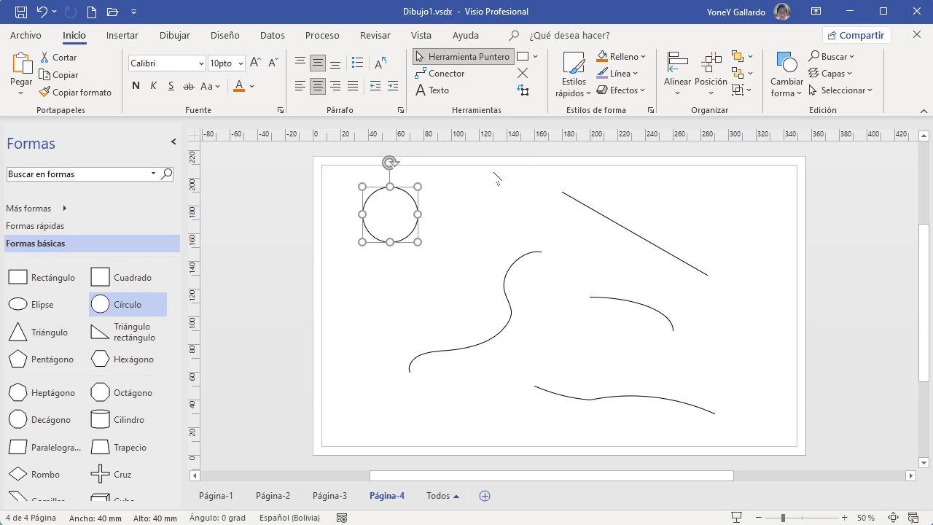
{"action": "left_click", "coordinate": [583, 91]}
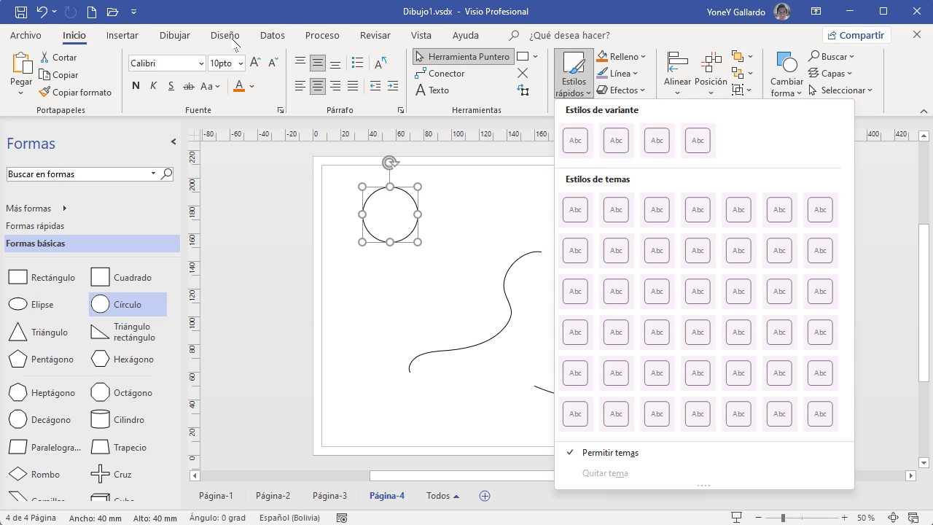
- Preview the page themes in the full gallery and choose the plain no-theme option
{"action": "left_click", "coordinate": [226, 35]}
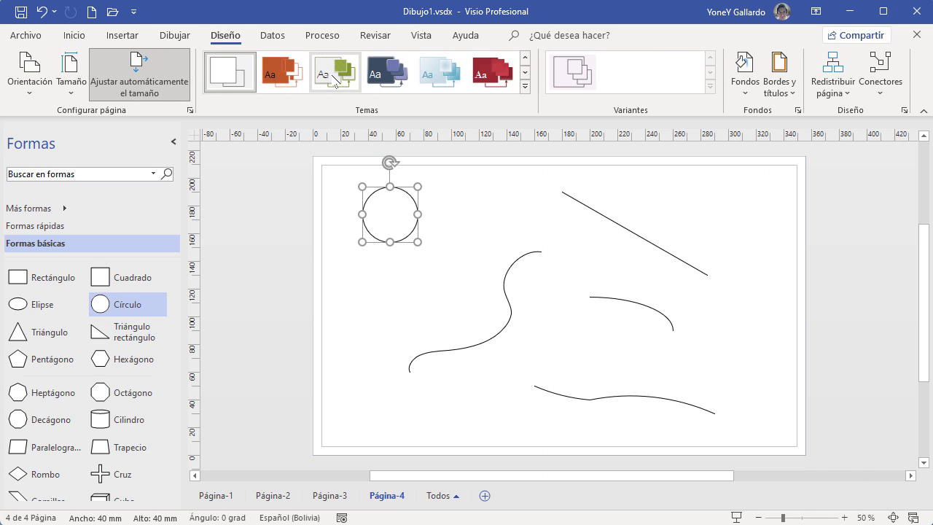
{"action": "left_click", "coordinate": [524, 86]}
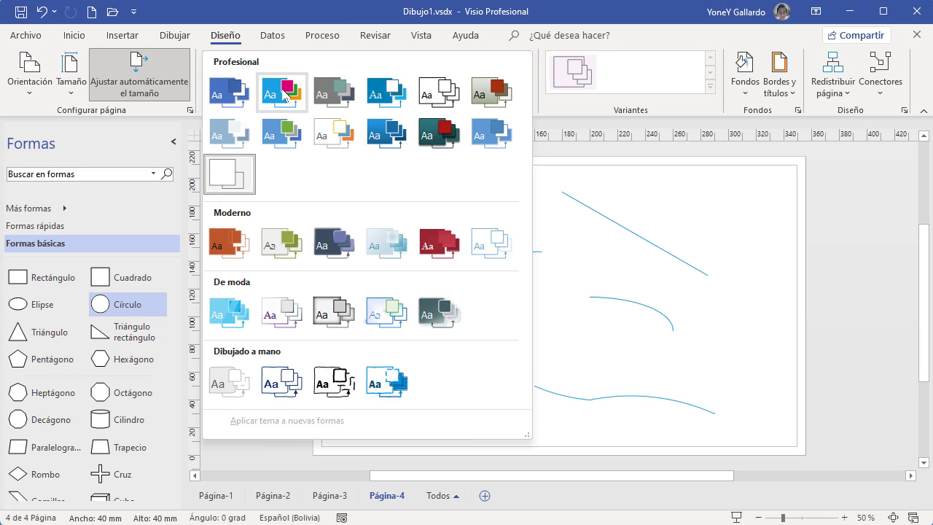
{"action": "left_click", "coordinate": [246, 182]}
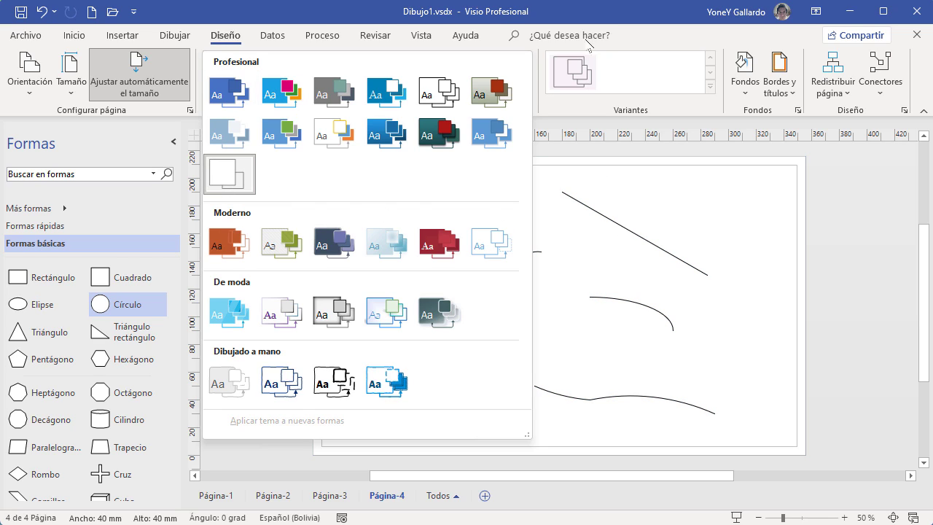
- Recheck the circle's quick styles with the plain no-theme option in use
{"action": "left_click", "coordinate": [74, 35]}
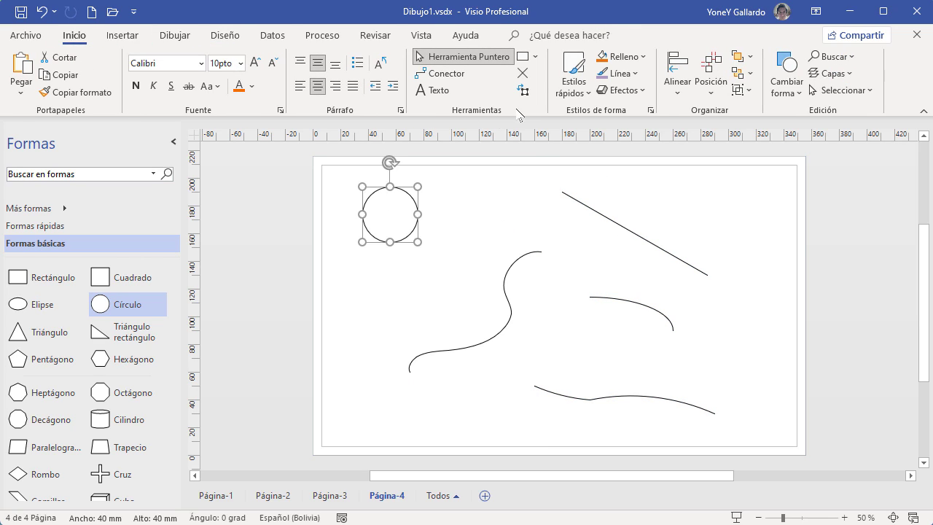
{"action": "left_click", "coordinate": [583, 90]}
{"action": "left_click", "coordinate": [583, 90]}
{"action": "left_click", "coordinate": [585, 92]}
{"action": "left_click", "coordinate": [586, 92]}
- Apply the orange-red theme from the Moderno group to the page and open the circle's quick styles
{"action": "left_click", "coordinate": [235, 40]}
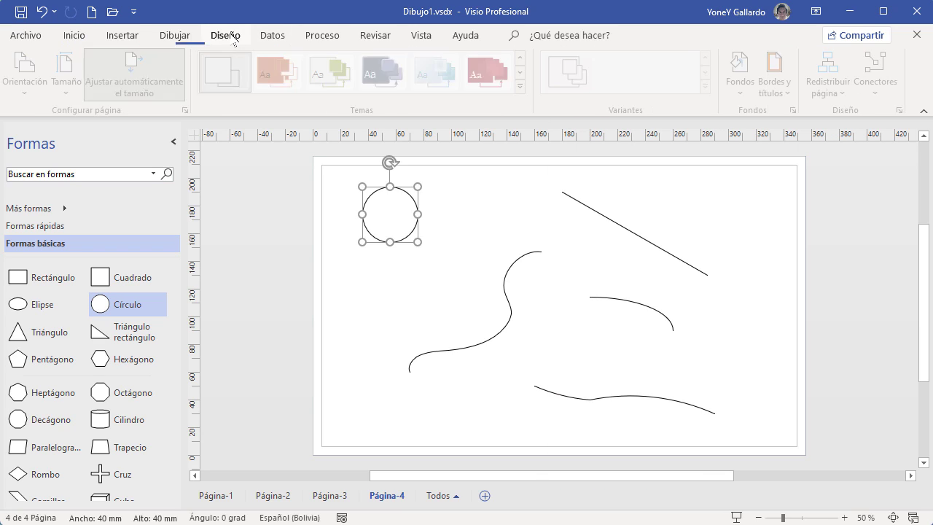
{"action": "left_click", "coordinate": [281, 75]}
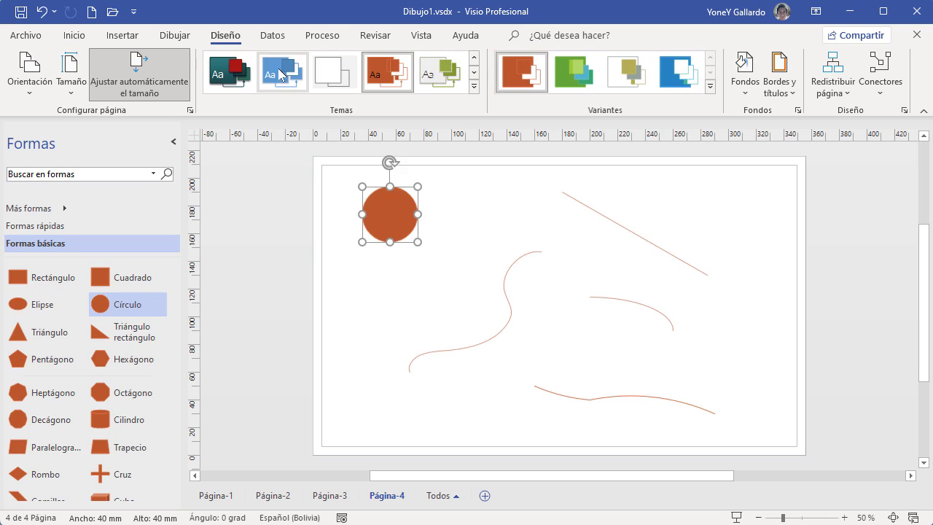
{"action": "left_click", "coordinate": [74, 35]}
{"action": "left_click", "coordinate": [576, 87]}
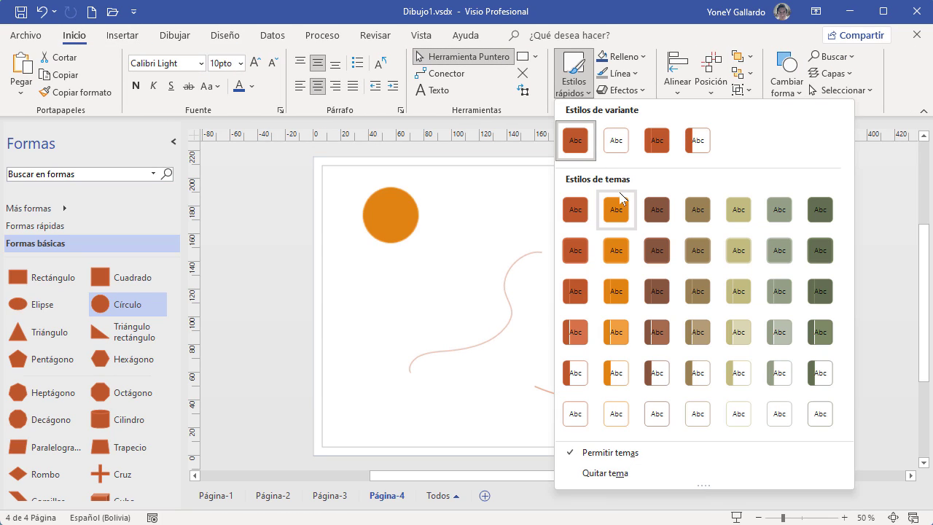
- Apply the tan quick style with a darker band from the fourth row of theme styles to the circle
{"action": "left_click", "coordinate": [697, 332]}
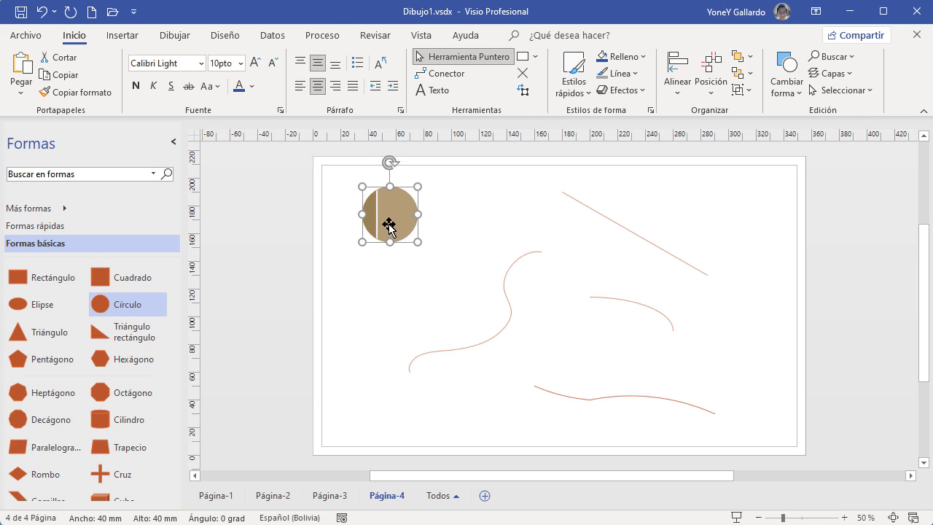
{"action": "left_click", "coordinate": [432, 281]}
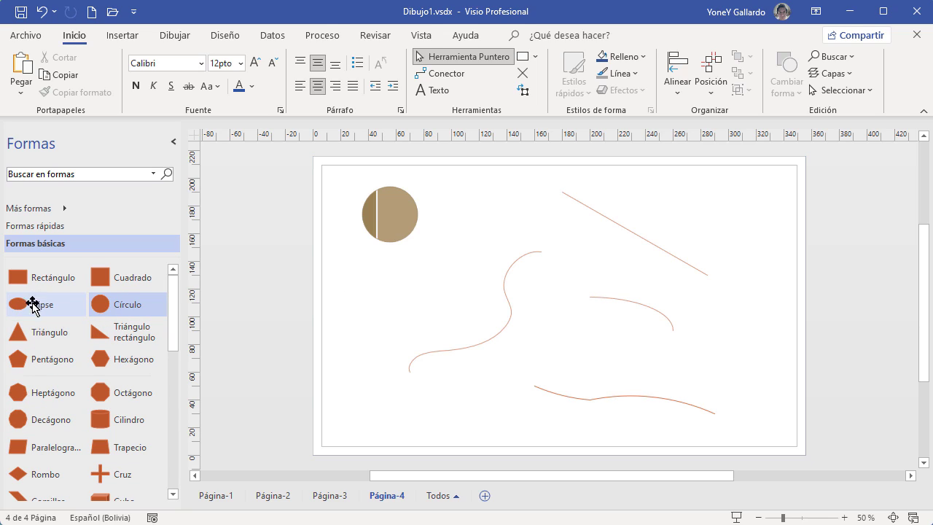
- Place a pentagon below and to the right of the circle, and shift the S-shaped curve about 20 mm to the right
{"action": "left_click_drag", "start_coordinate": [42, 359], "coordinate": [395, 304]}
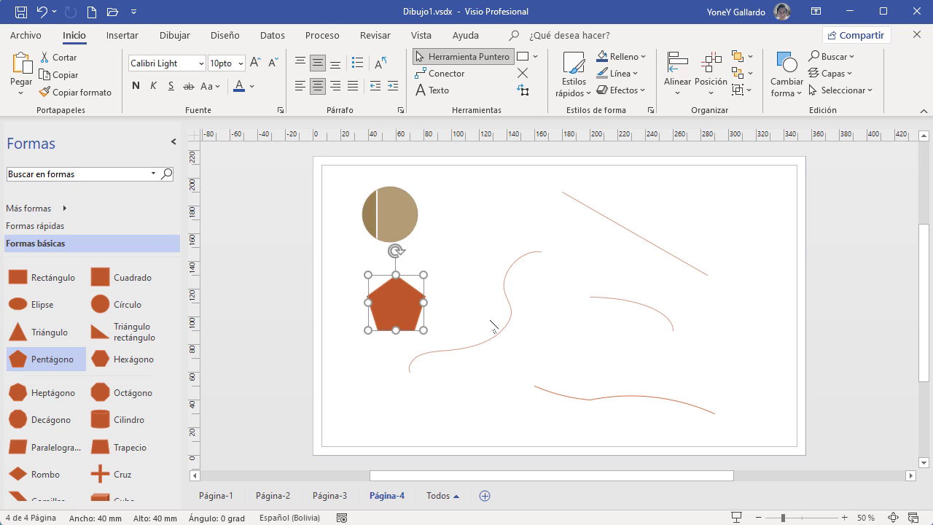
{"action": "scroll", "coordinate": [493, 327], "scroll_direction": "up", "scroll_amount": 5, "text": "ctrl"}
{"action": "left_click_drag", "start_coordinate": [312, 293], "coordinate": [415, 287]}
{"action": "left_click_drag", "start_coordinate": [533, 301], "coordinate": [596, 315]}
{"action": "left_click_drag", "start_coordinate": [431, 272], "coordinate": [413, 255]}
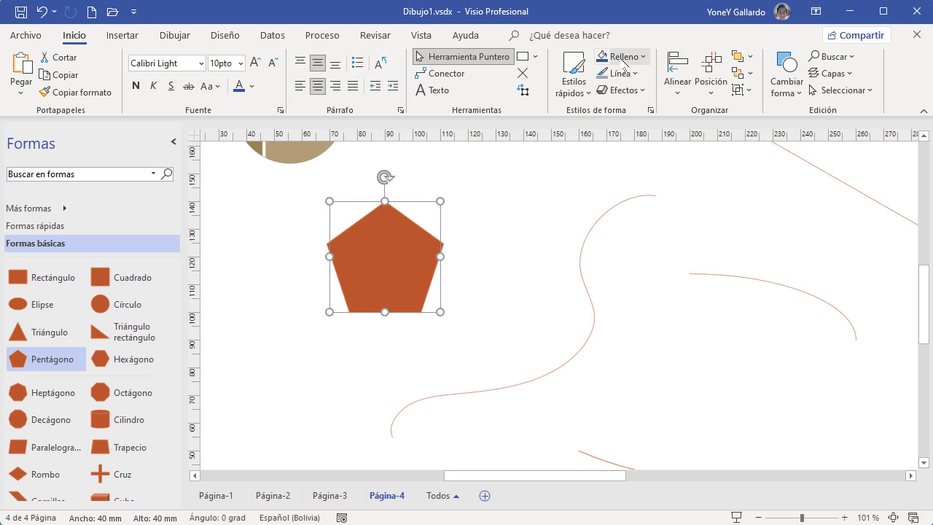
- Fill the pentagon with the standard blue and colour its outline with the standard red
{"action": "left_click", "coordinate": [639, 59]}
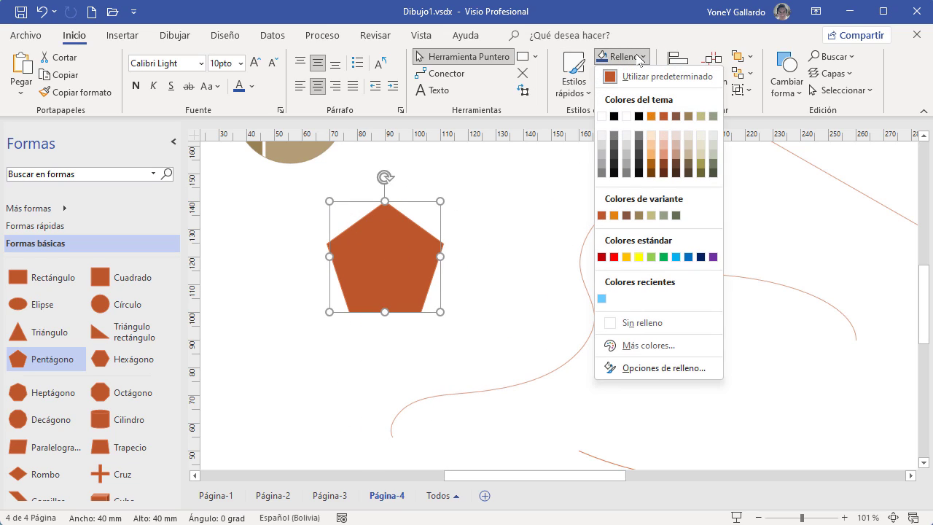
{"action": "left_click", "coordinate": [688, 257]}
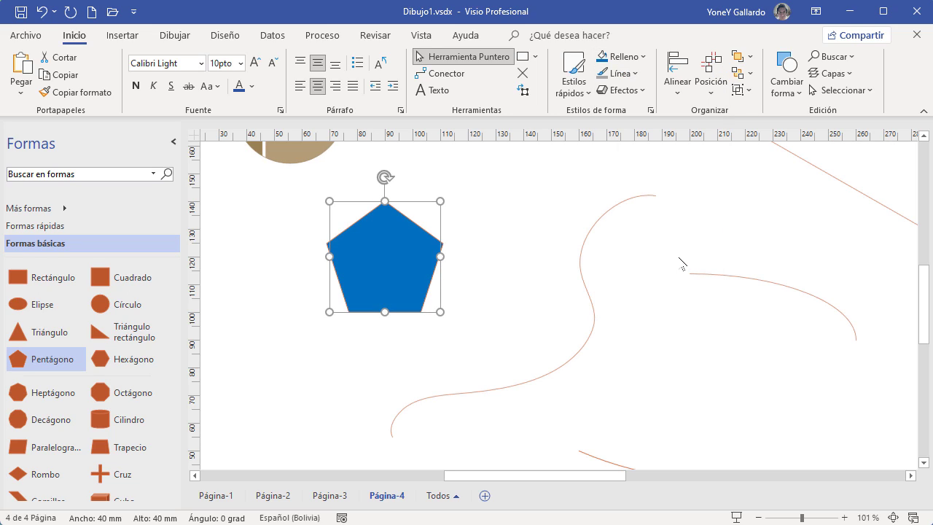
{"action": "left_click", "coordinate": [636, 73]}
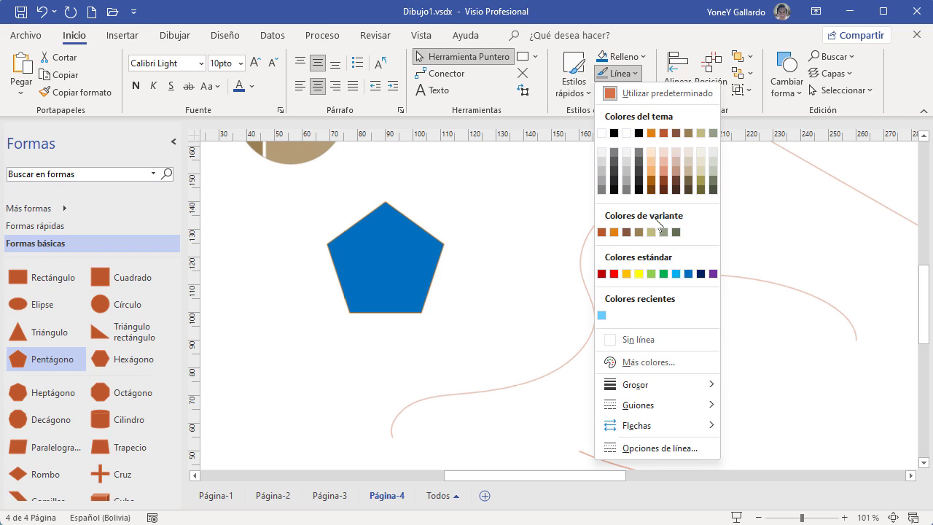
{"action": "left_click", "coordinate": [613, 275]}
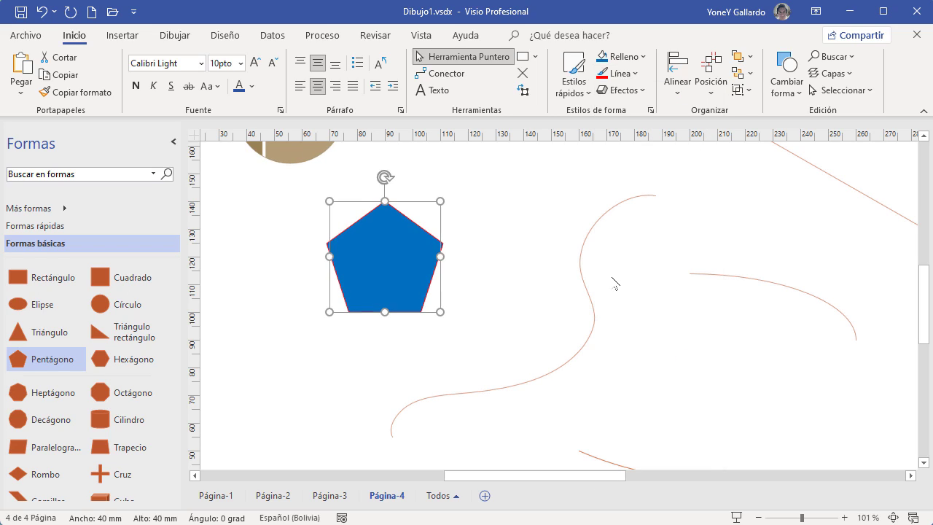
- Make the pentagon's red outline much thicker, preview the dash styles, and choose the solid one
{"action": "left_click", "coordinate": [633, 74]}
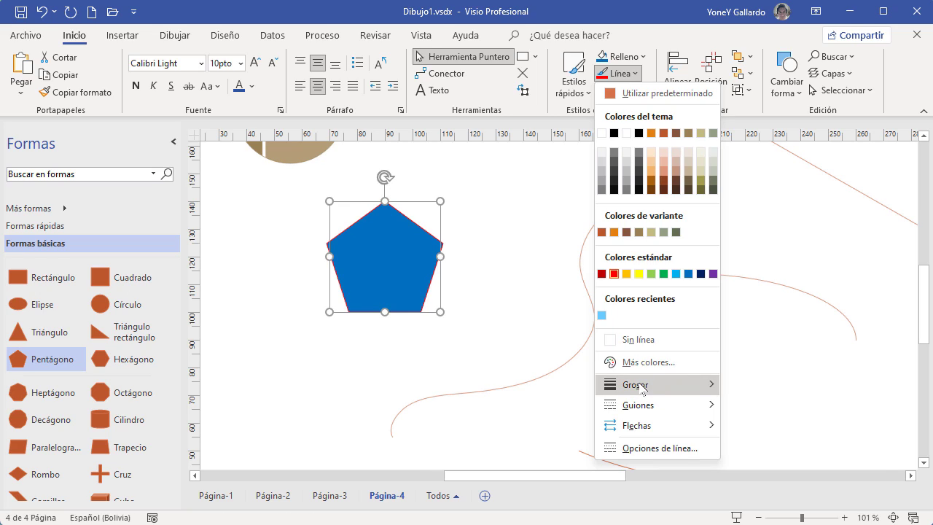
{"action": "mouse_move", "coordinate": [643, 386]}
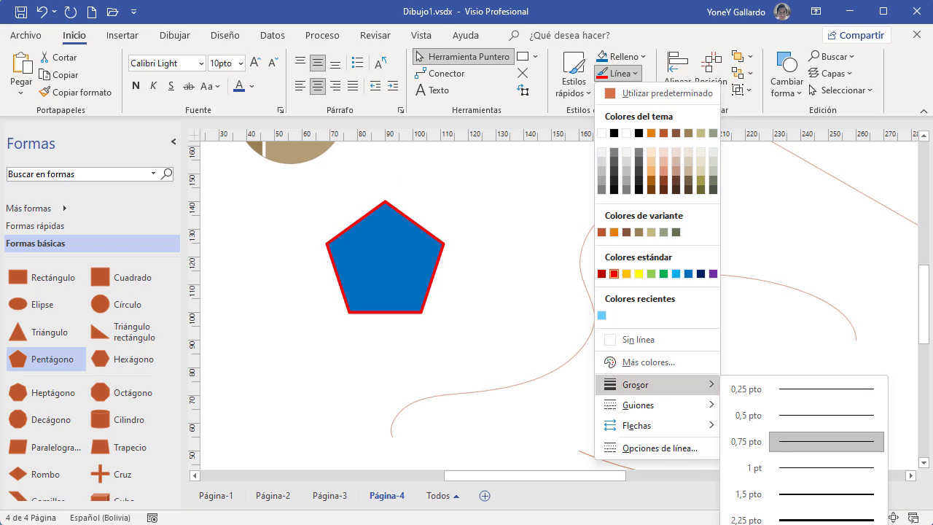
{"action": "left_click", "coordinate": [758, 523]}
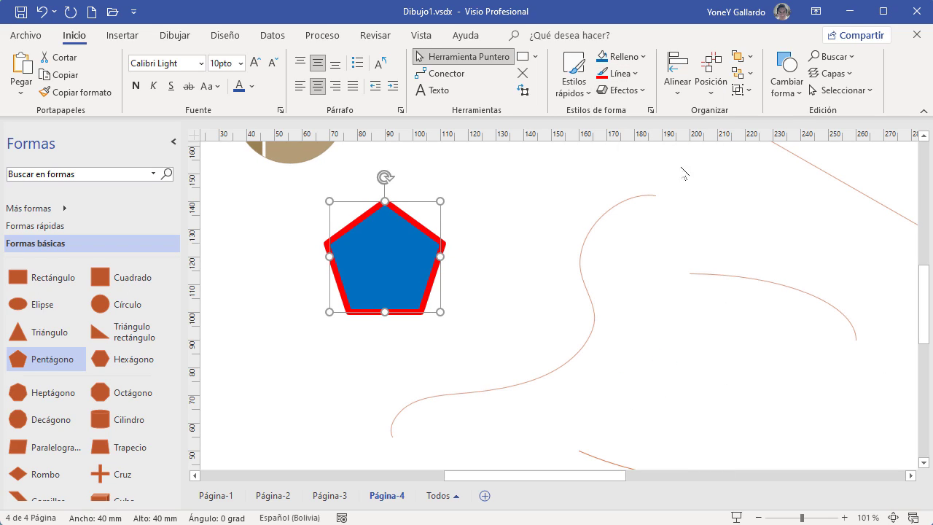
{"action": "left_click", "coordinate": [617, 74]}
{"action": "mouse_move", "coordinate": [667, 386]}
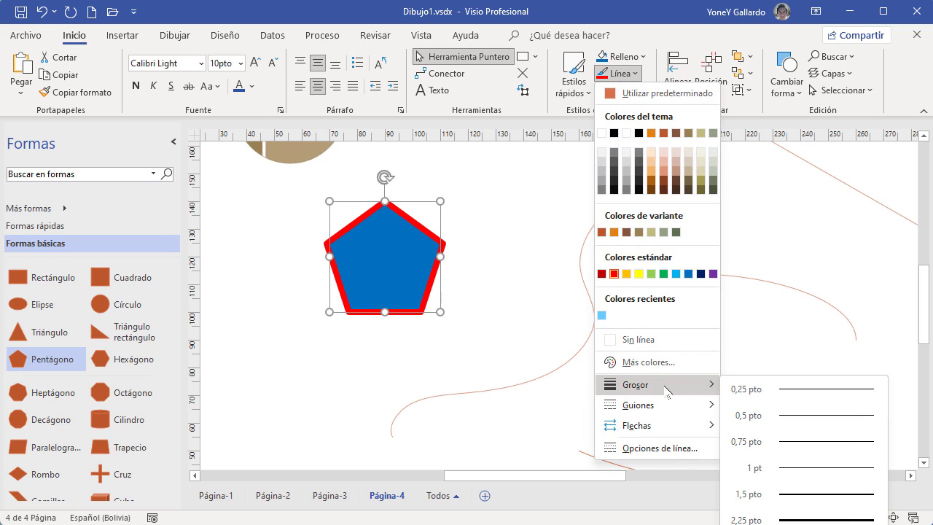
{"action": "mouse_move", "coordinate": [663, 405]}
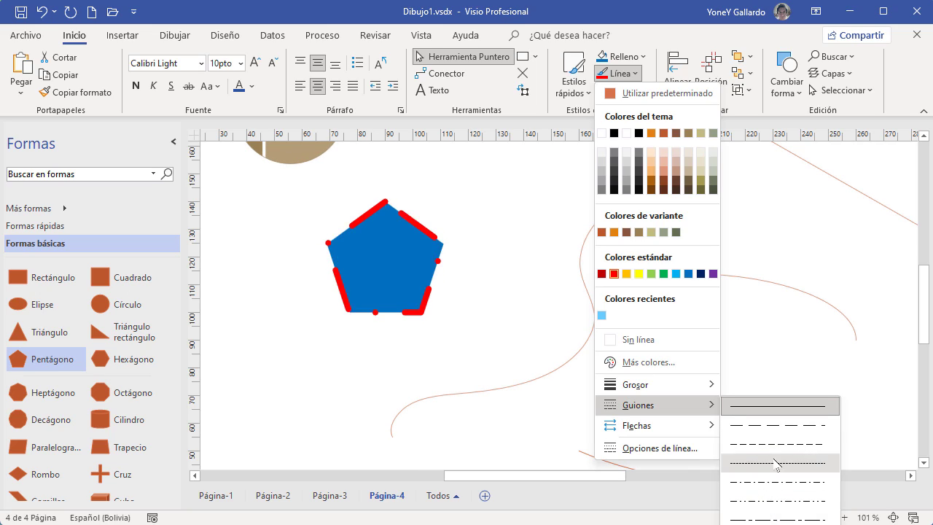
{"action": "left_click", "coordinate": [755, 407]}
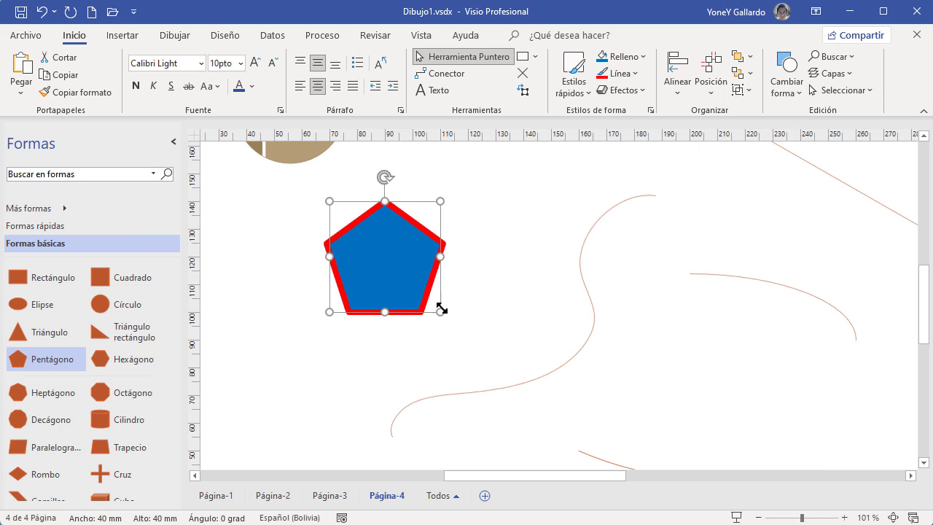
- Preview the available shape effects on the pentagon and apply a reflection variation beneath it
{"action": "left_click", "coordinate": [640, 91]}
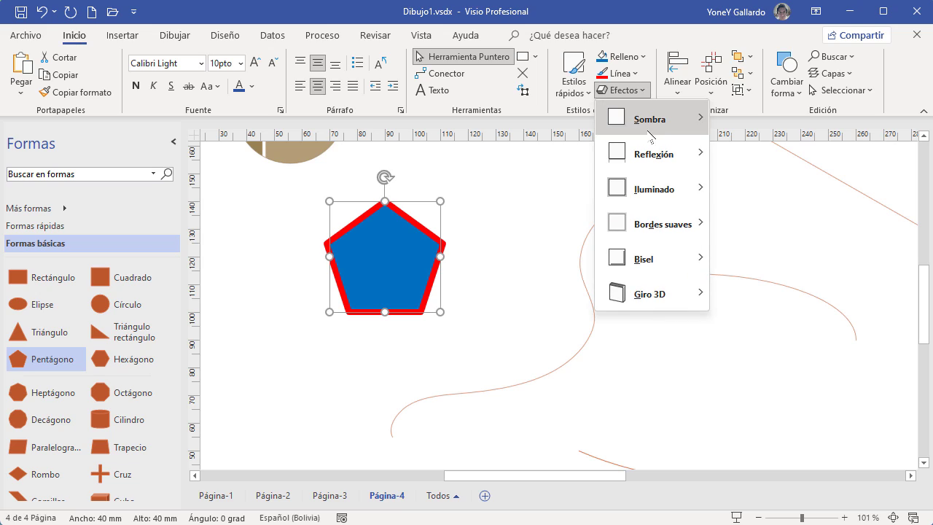
{"action": "mouse_move", "coordinate": [652, 118]}
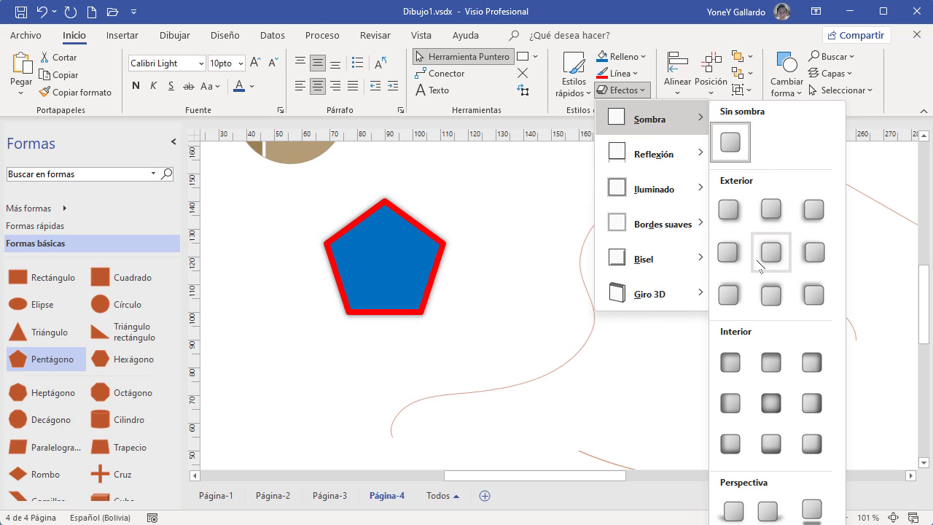
{"action": "mouse_move", "coordinate": [678, 153]}
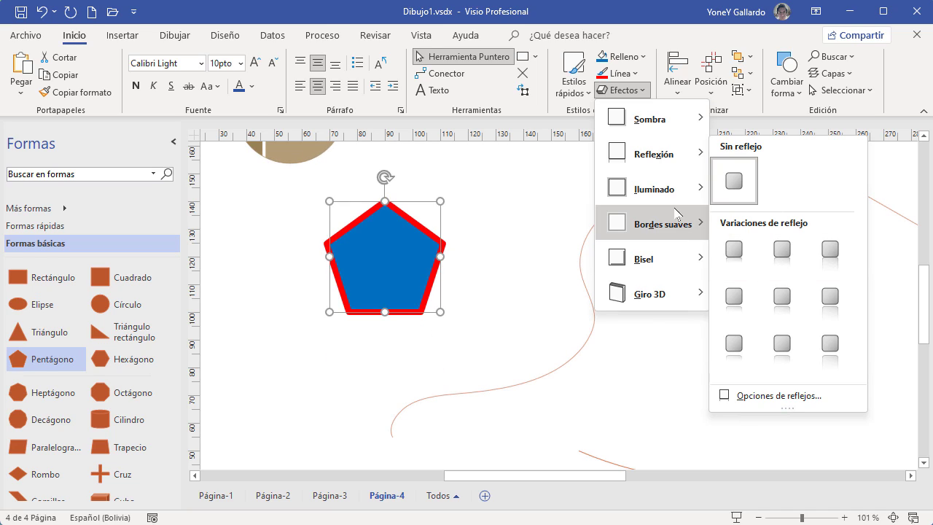
{"action": "mouse_move", "coordinate": [677, 189]}
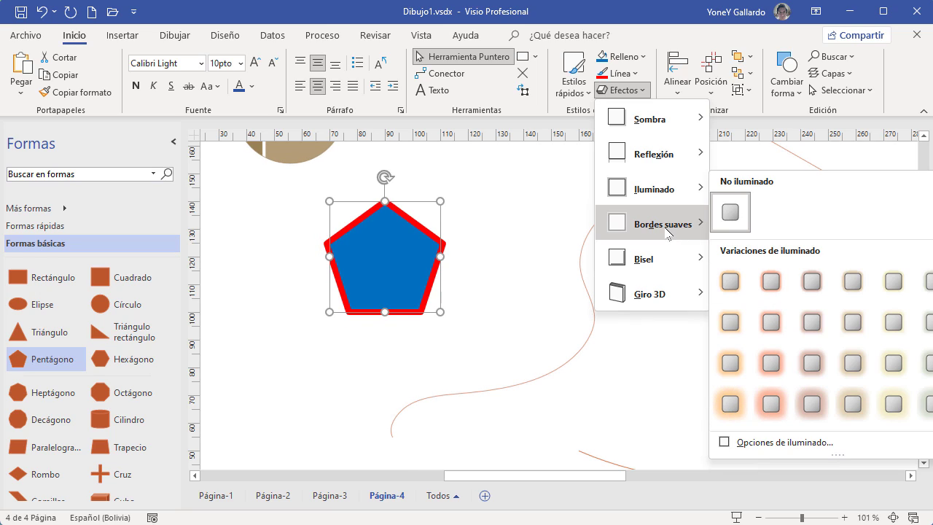
{"action": "mouse_move", "coordinate": [678, 224]}
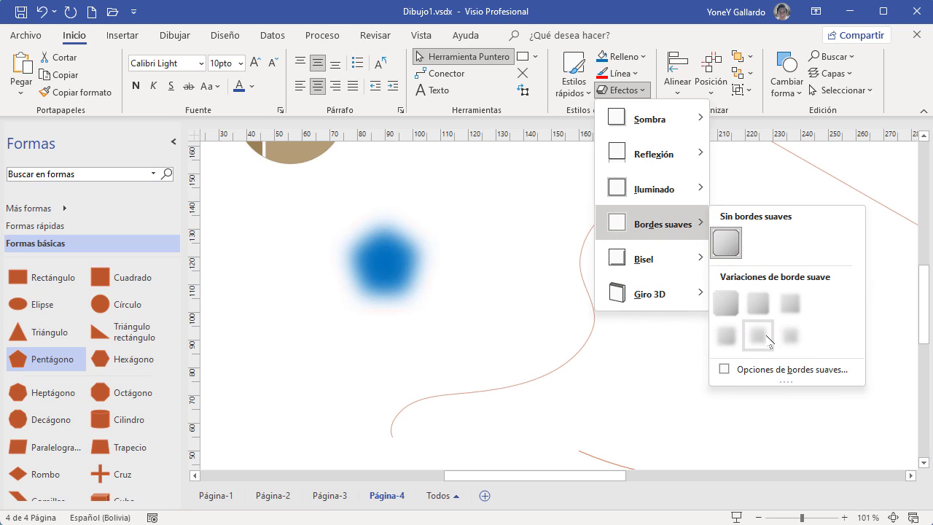
{"action": "mouse_move", "coordinate": [670, 266]}
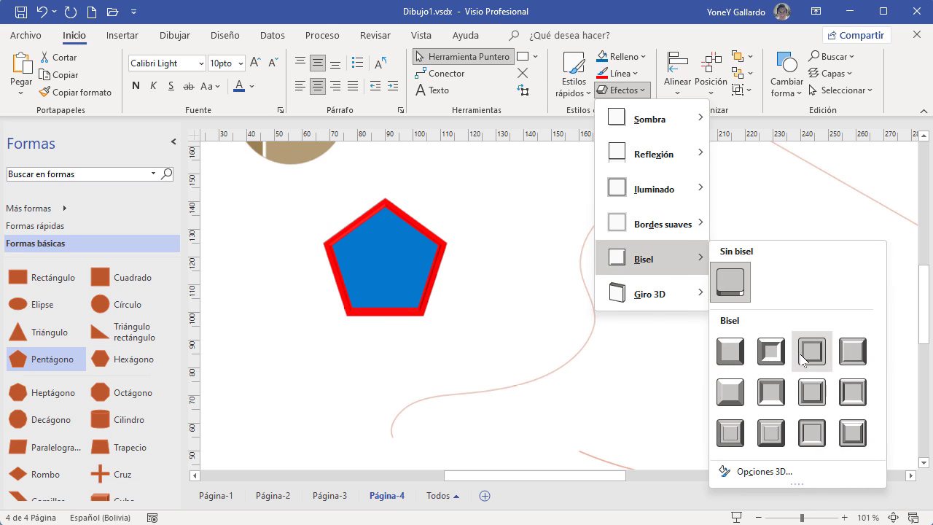
{"action": "mouse_move", "coordinate": [672, 296]}
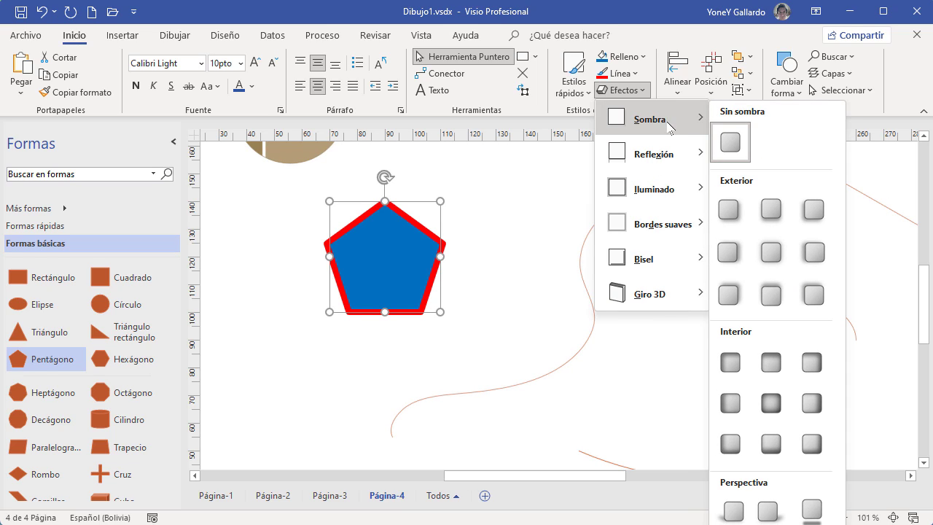
{"action": "left_click", "coordinate": [732, 255]}
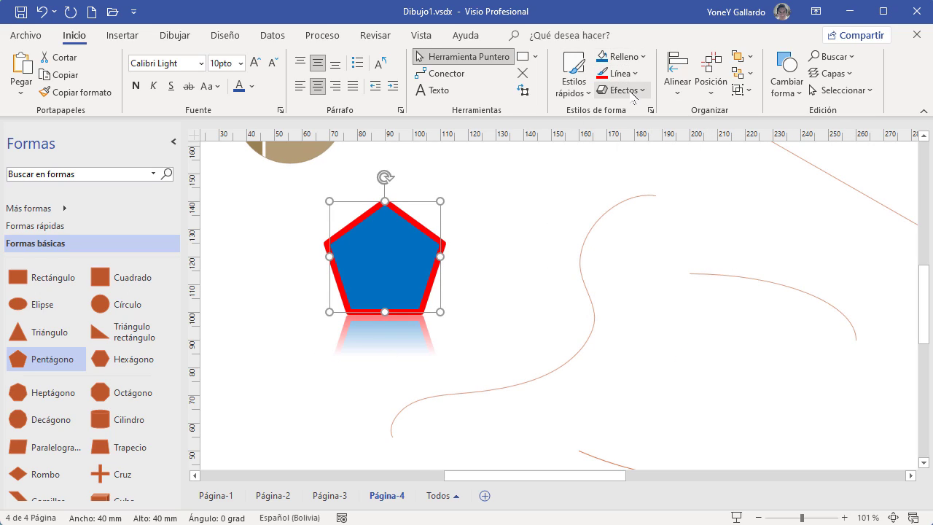
{"action": "left_click", "coordinate": [642, 324]}
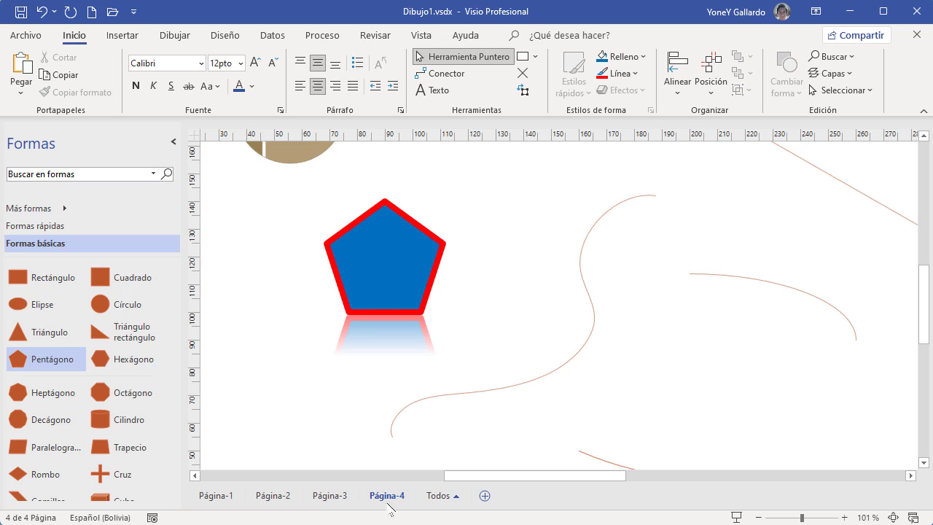
- Add a new page and place a square with a circle directly below it
{"action": "left_click", "coordinate": [484, 495]}
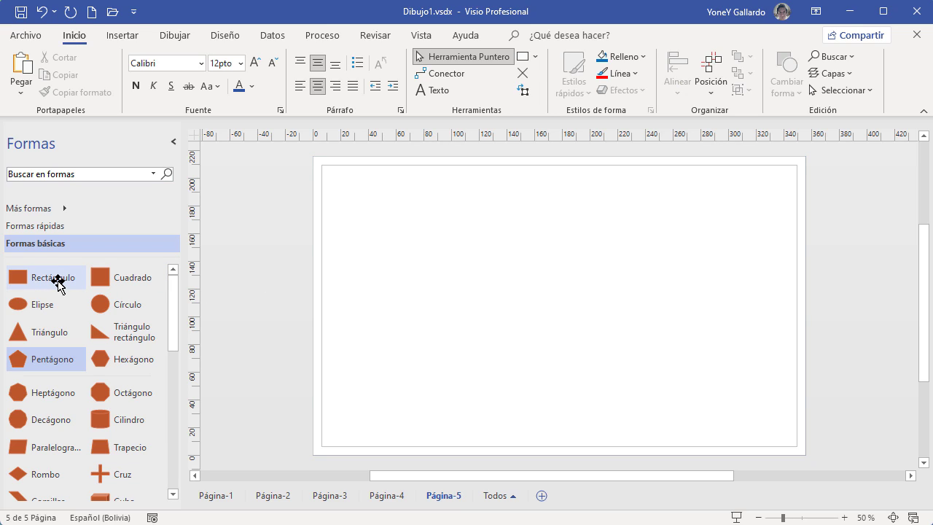
{"action": "left_click_drag", "start_coordinate": [145, 278], "coordinate": [404, 222]}
{"action": "left_click_drag", "start_coordinate": [126, 306], "coordinate": [396, 306]}
{"action": "left_click", "coordinate": [535, 323]}
- Try the plain theme without colours on the new page, and replace it with the light-blue theme with diagonal shading
{"action": "left_click", "coordinate": [234, 35]}
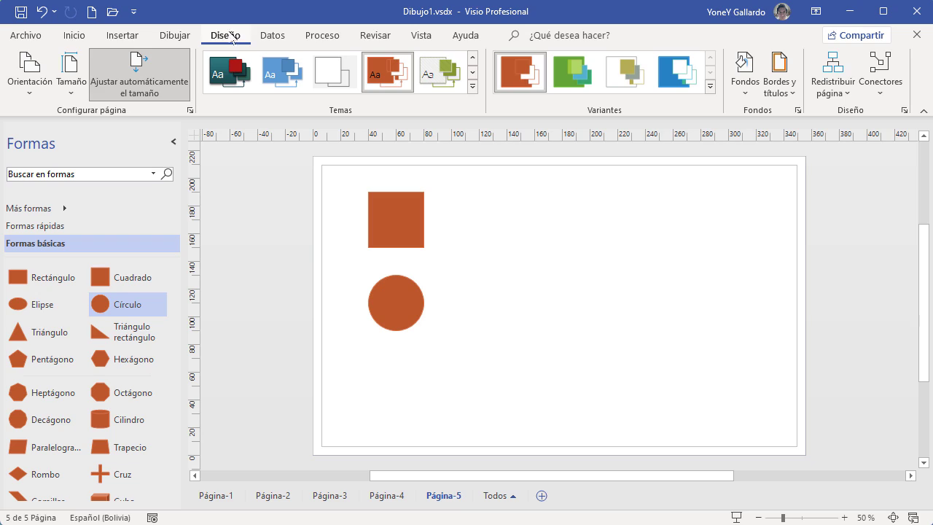
{"action": "left_click", "coordinate": [331, 71]}
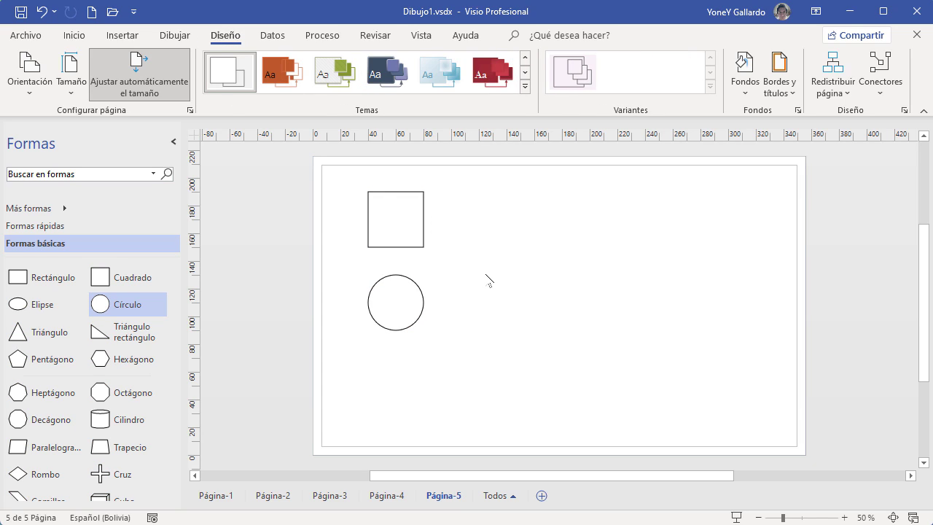
{"action": "left_click", "coordinate": [373, 223]}
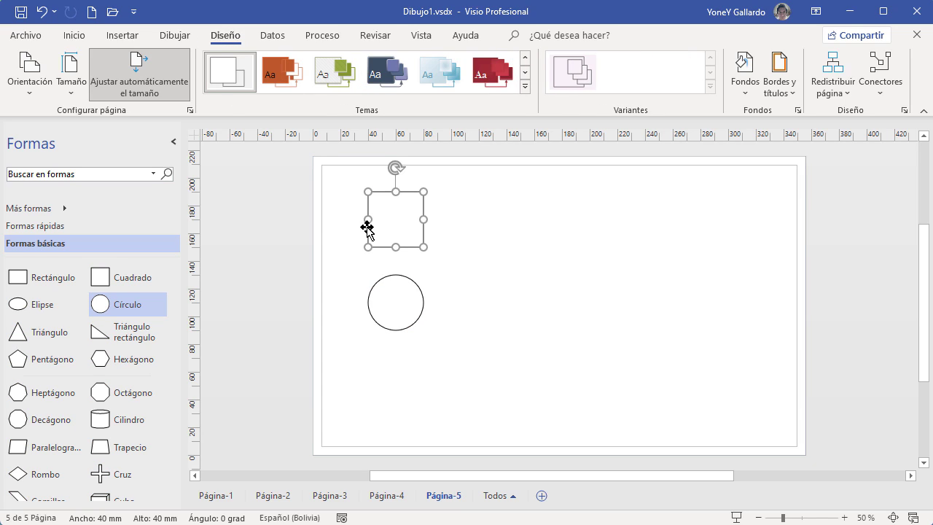
{"action": "left_click", "coordinate": [444, 75]}
{"action": "left_click", "coordinate": [442, 73]}
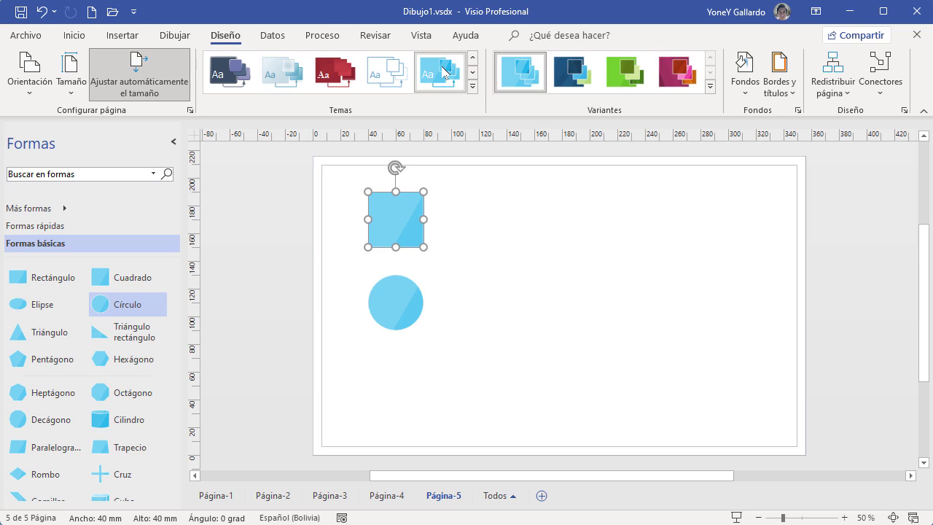
{"action": "left_click", "coordinate": [491, 252]}
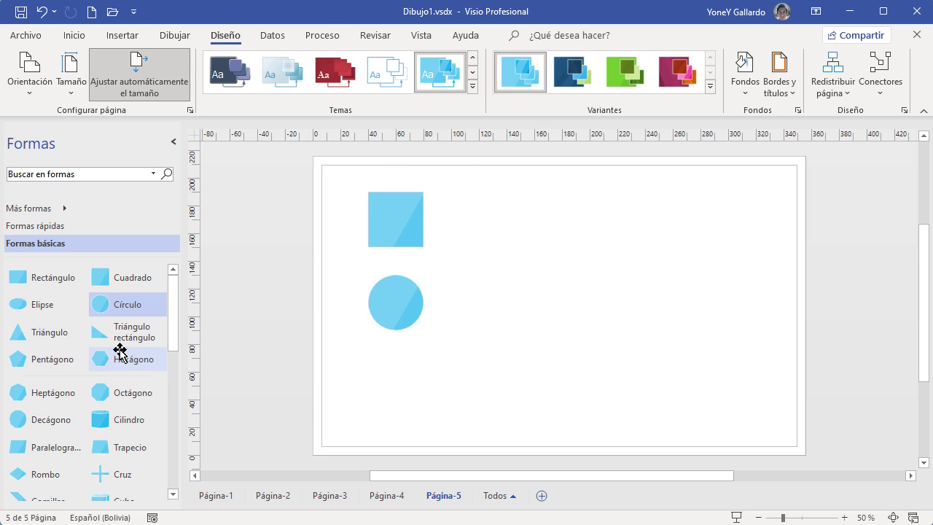
- Add a triangle below the circle, and stagger the shapes by moving the circle about 60 mm and the triangle about 95 mm right
{"action": "left_click_drag", "start_coordinate": [73, 333], "coordinate": [399, 387]}
{"action": "left_click", "coordinate": [591, 311]}
{"action": "left_click", "coordinate": [80, 36]}
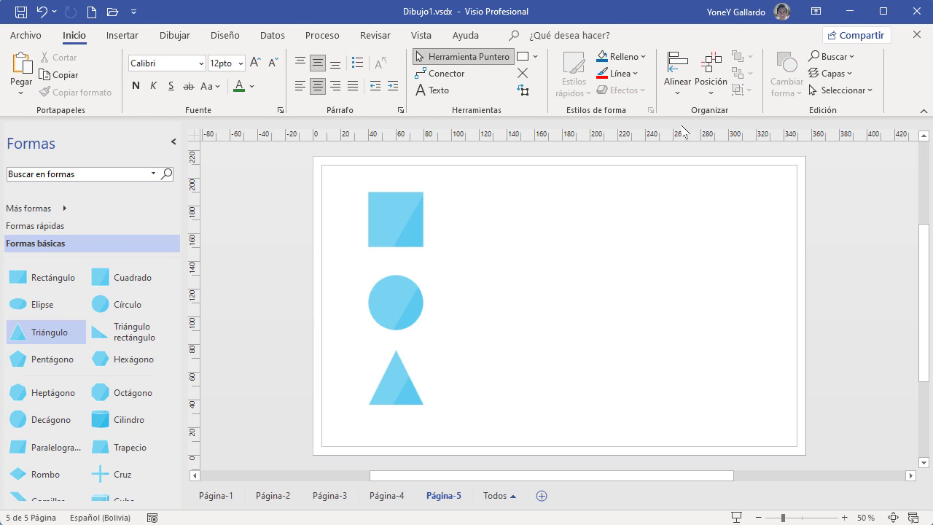
{"action": "left_click_drag", "start_coordinate": [404, 298], "coordinate": [487, 293]}
{"action": "left_click_drag", "start_coordinate": [400, 377], "coordinate": [530, 382]}
- Select the triangle, circle and square together and look through the alignment options
{"action": "left_click_drag", "start_coordinate": [601, 423], "coordinate": [388, 235]}
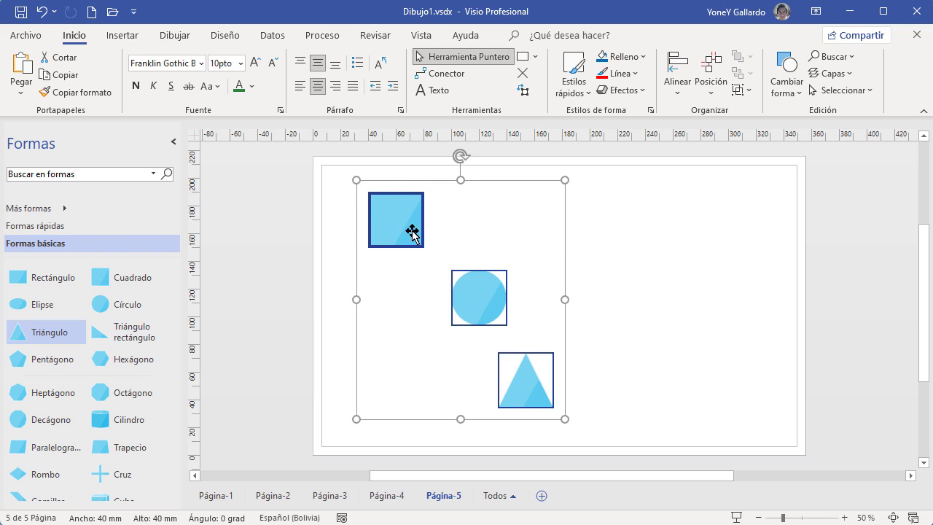
{"action": "left_click", "coordinate": [641, 320]}
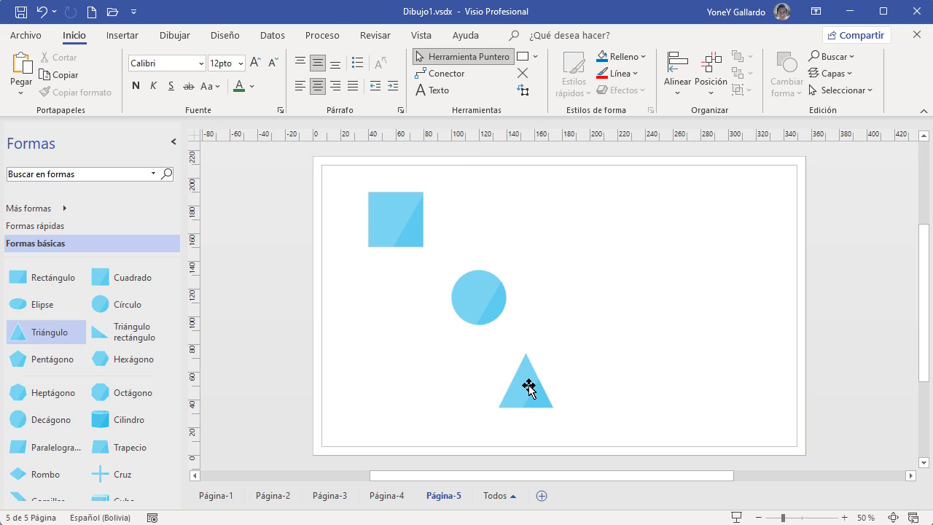
{"action": "left_click", "coordinate": [529, 388]}
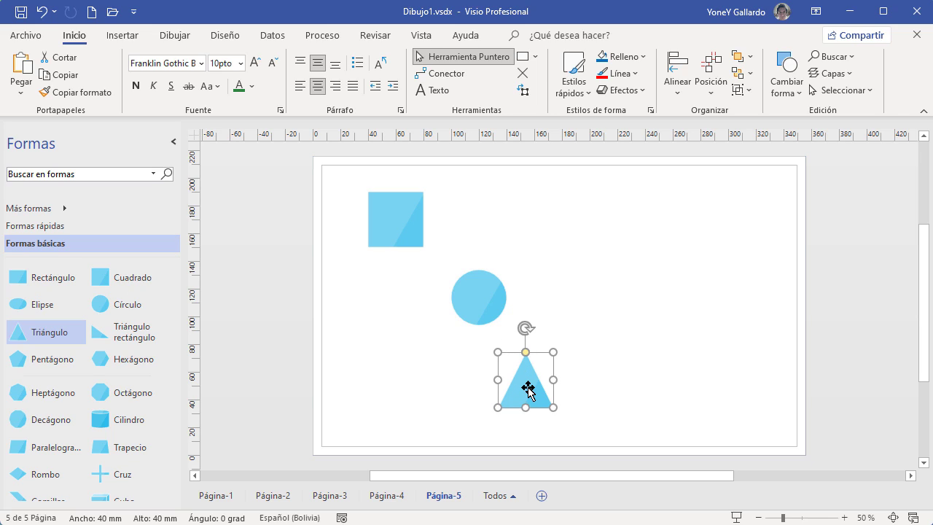
{"action": "left_click", "coordinate": [484, 298], "text": "shift"}
{"action": "left_click", "coordinate": [408, 233], "text": "shift"}
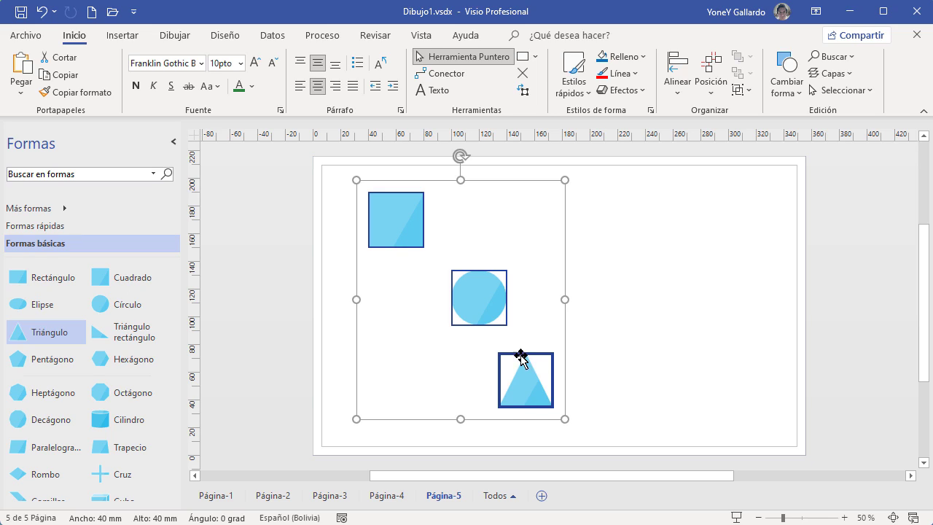
{"action": "left_click", "coordinate": [682, 96]}
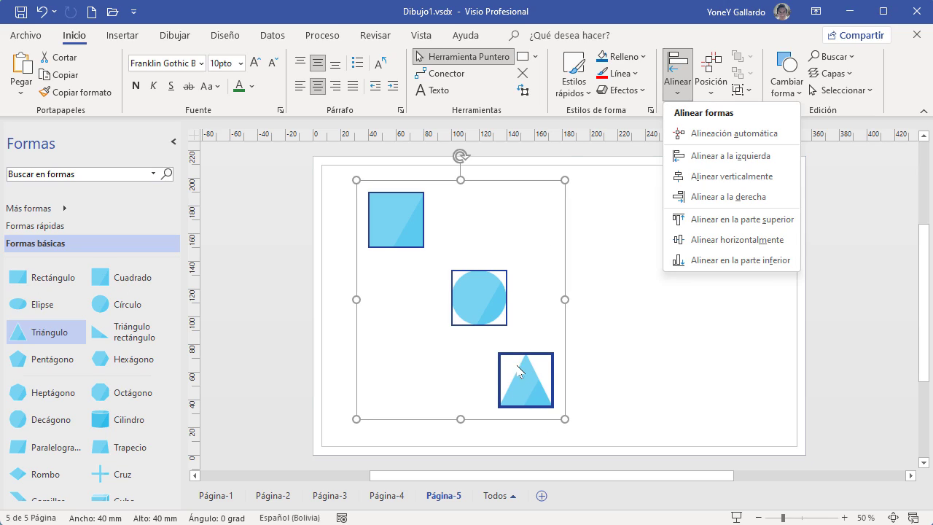
{"action": "left_click", "coordinate": [614, 376]}
{"action": "left_click", "coordinate": [615, 377]}
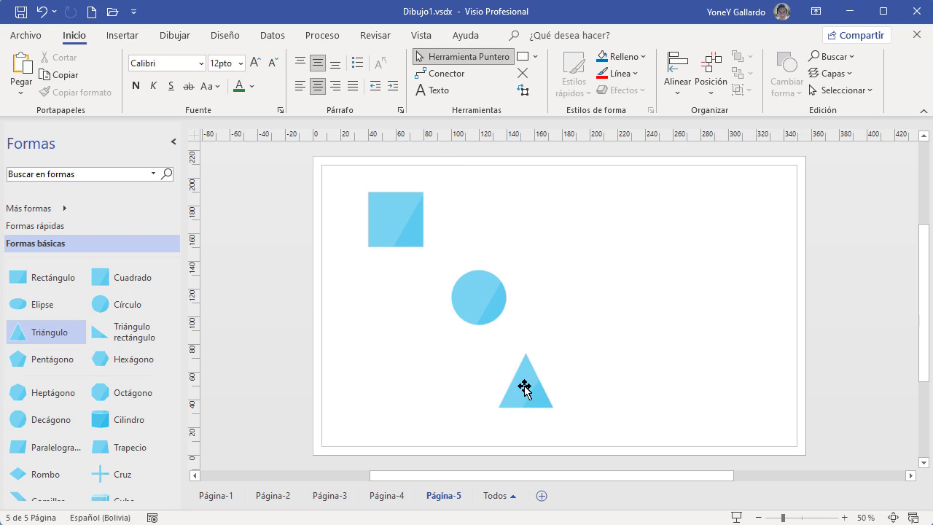
- Enlarge the triangle to about 86 mm, and shift the circle and the square up and slightly right
{"action": "left_click", "coordinate": [524, 388]}
{"action": "left_click_drag", "start_coordinate": [553, 352], "coordinate": [617, 287]}
{"action": "left_click_drag", "start_coordinate": [565, 352], "coordinate": [567, 389]}
{"action": "left_click_drag", "start_coordinate": [491, 310], "coordinate": [513, 294]}
{"action": "left_click_drag", "start_coordinate": [414, 247], "coordinate": [425, 213]}
{"action": "left_click", "coordinate": [760, 399]}
- Preview the alignment options on the triangle, circle and square, and look through the shape spacing options
{"action": "left_click", "coordinate": [596, 399]}
{"action": "left_click", "coordinate": [517, 300], "text": "shift"}
{"action": "left_click", "coordinate": [401, 211], "text": "shift"}
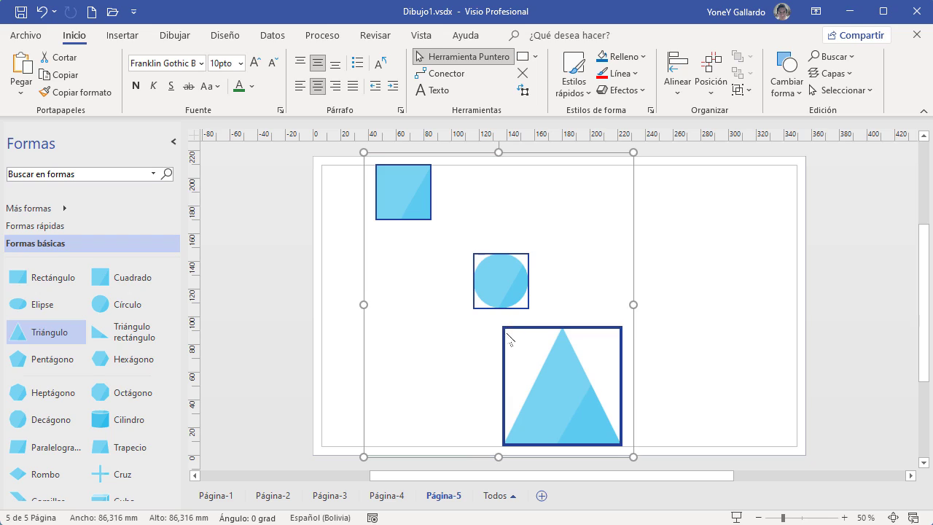
{"action": "left_click", "coordinate": [677, 79]}
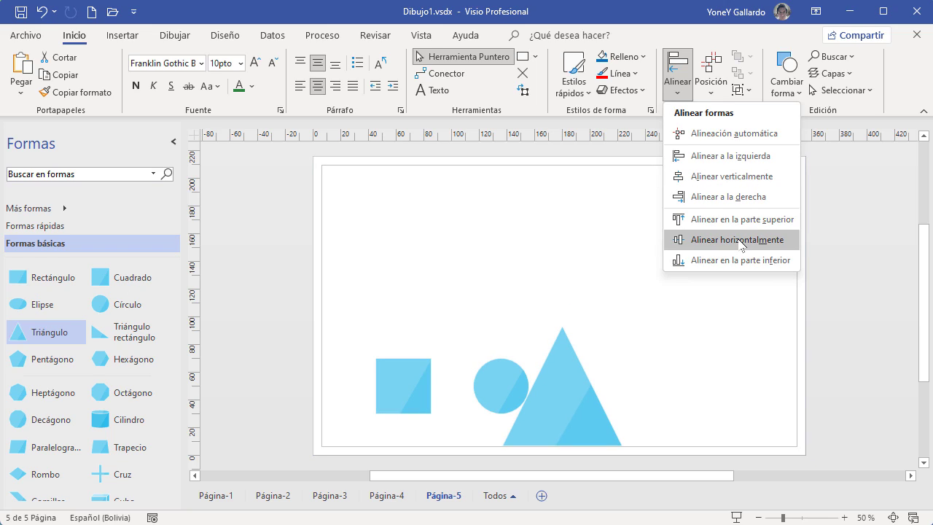
{"action": "left_click", "coordinate": [725, 343]}
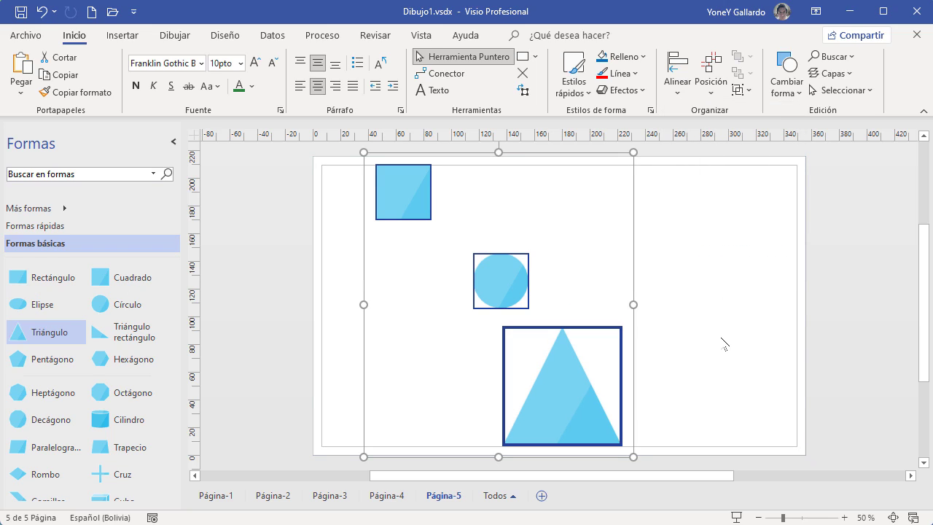
{"action": "left_click", "coordinate": [736, 339]}
{"action": "left_click", "coordinate": [711, 93]}
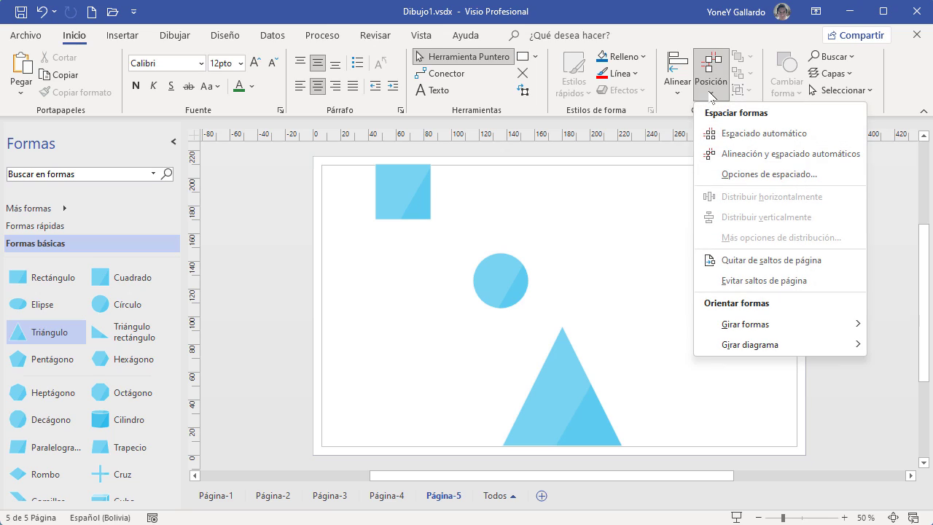
{"action": "left_click", "coordinate": [615, 260]}
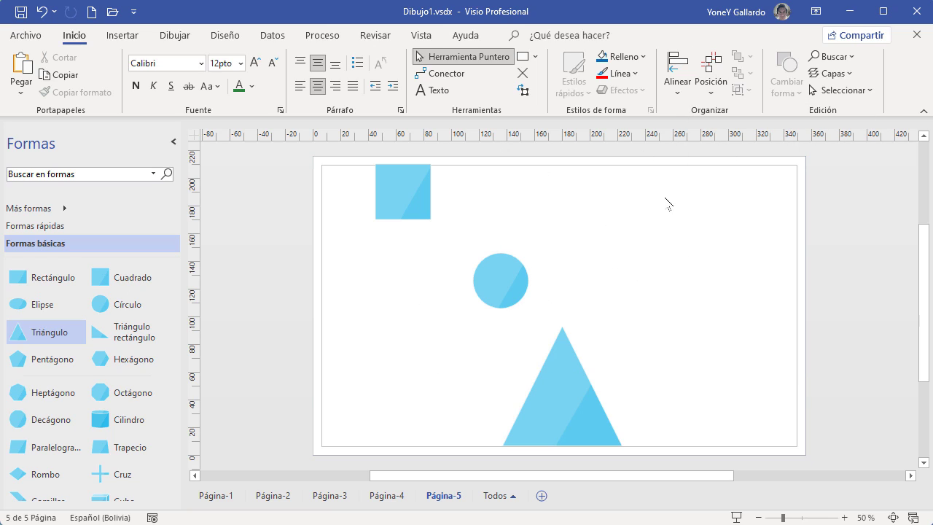
- Create a new drawing from the Asistente para organigramas template
{"action": "left_click", "coordinate": [25, 34]}
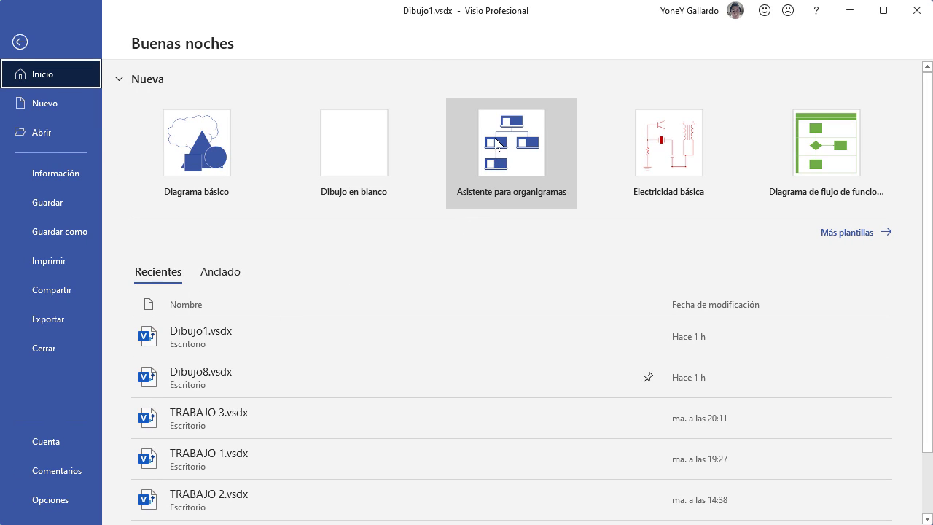
{"action": "left_click", "coordinate": [508, 138]}
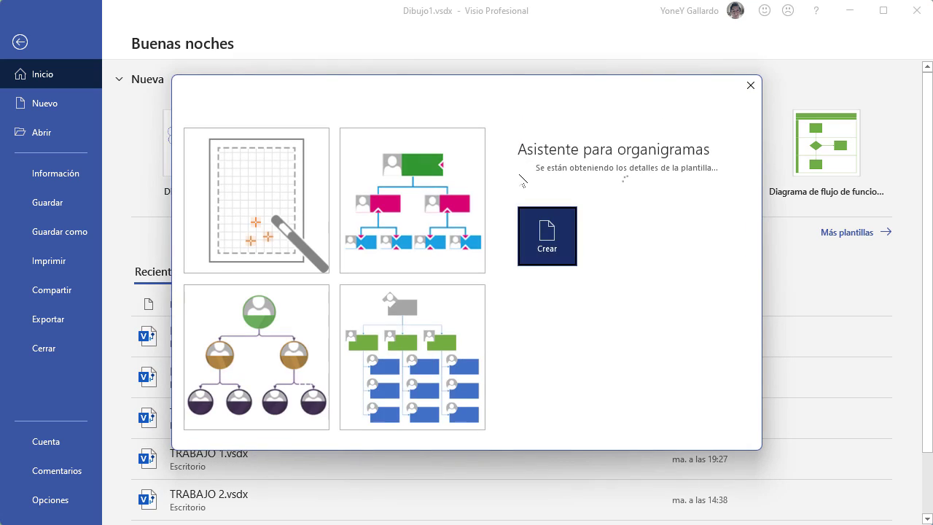
{"action": "left_click", "coordinate": [547, 295]}
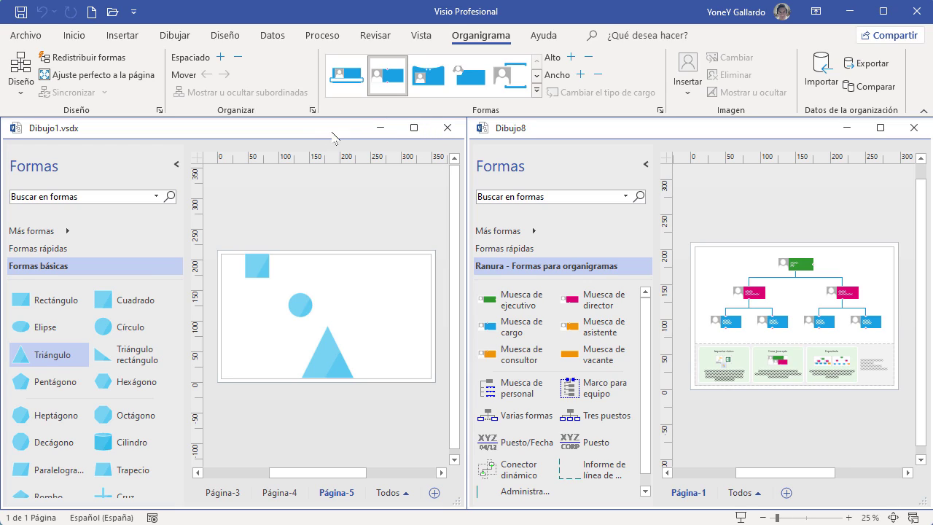
- Close Dibujo1 with its changes saved, and maximize the new organization chart drawing
{"action": "left_click", "coordinate": [447, 127]}
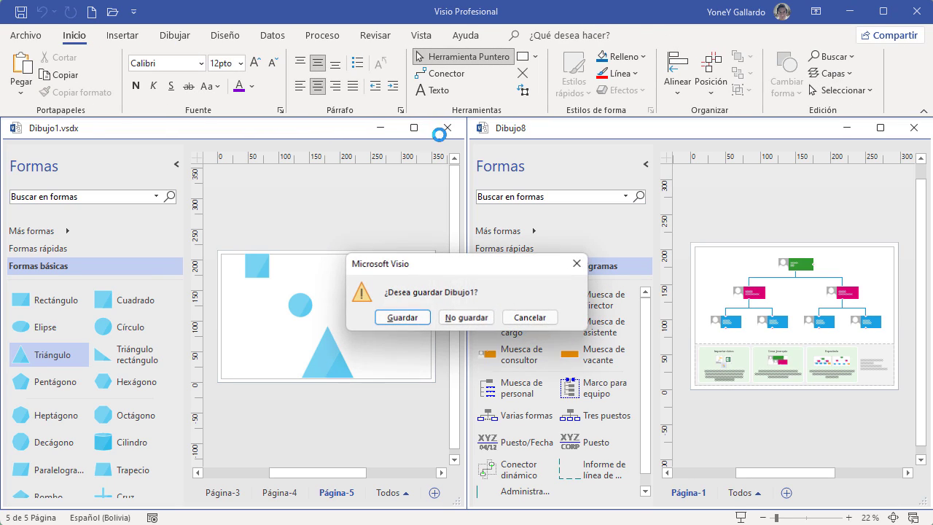
{"action": "left_click", "coordinate": [403, 317]}
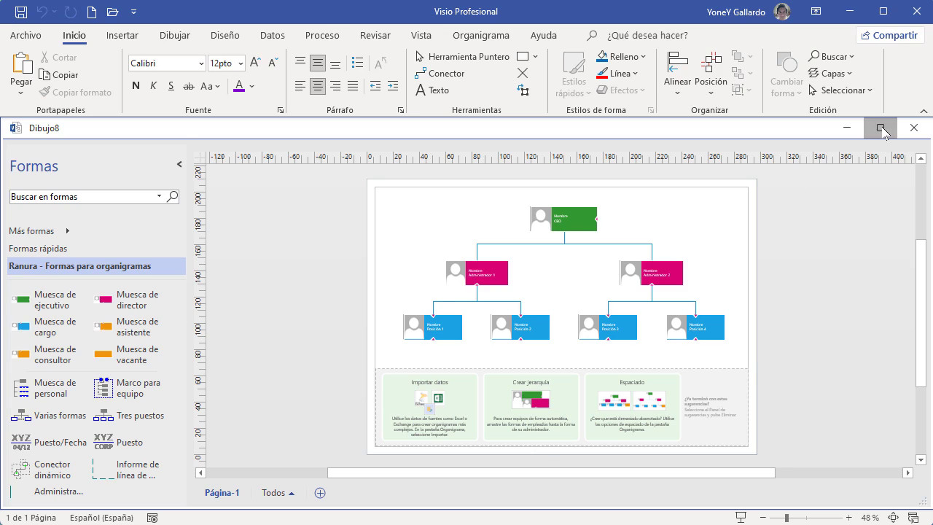
{"action": "left_click", "coordinate": [880, 128]}
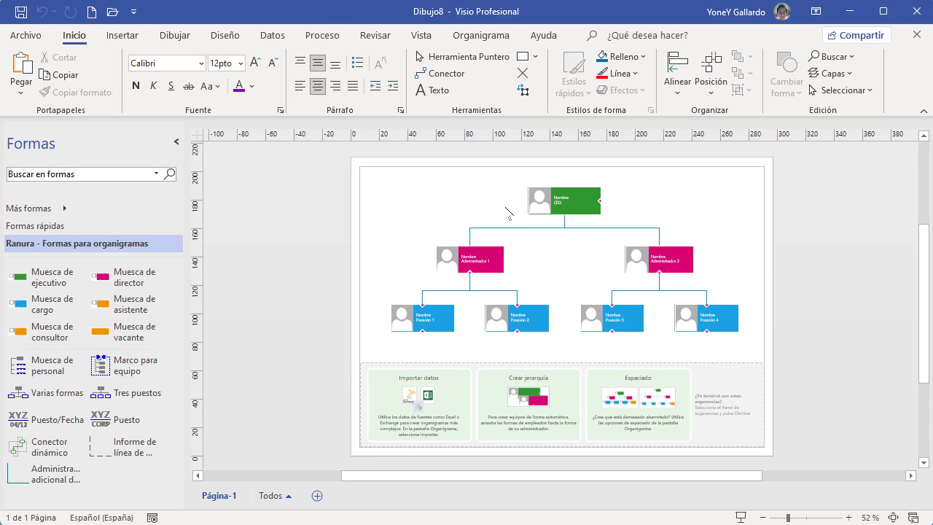
- Select the whole organization chart and examine the spacing and distribution options available for it
{"action": "left_click_drag", "start_coordinate": [754, 357], "coordinate": [374, 172]}
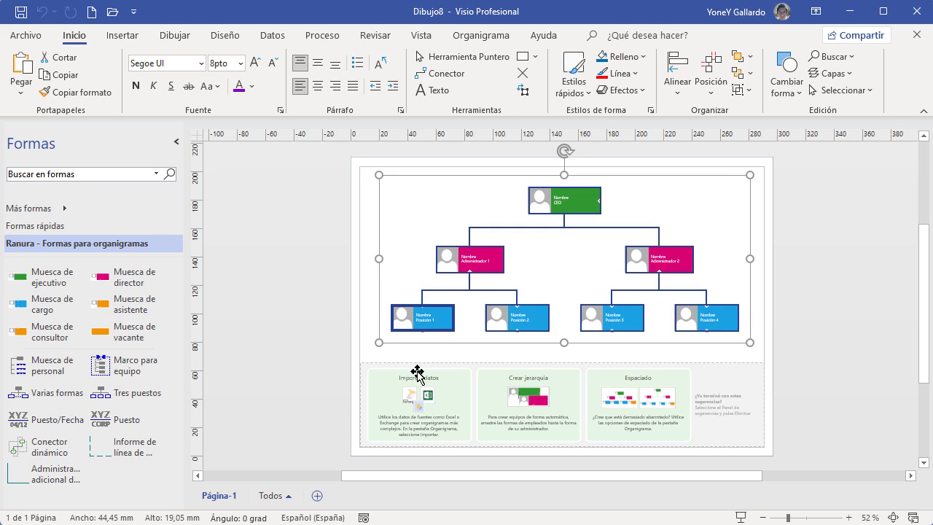
{"action": "left_click", "coordinate": [713, 86]}
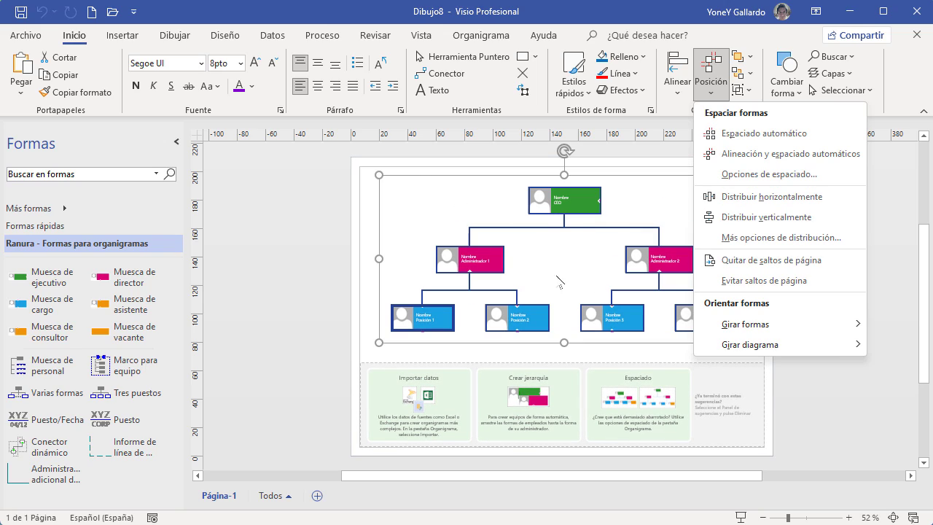
{"action": "left_click", "coordinate": [879, 452]}
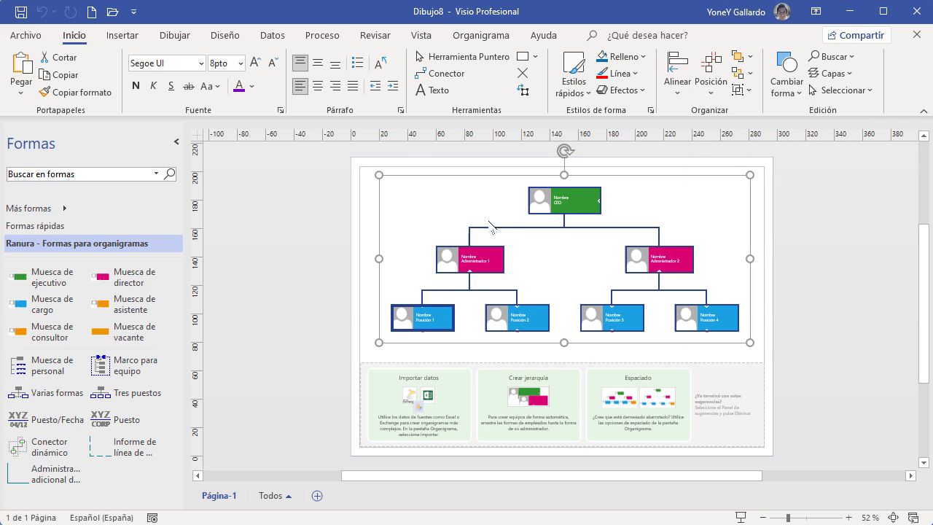
{"action": "left_click", "coordinate": [812, 301]}
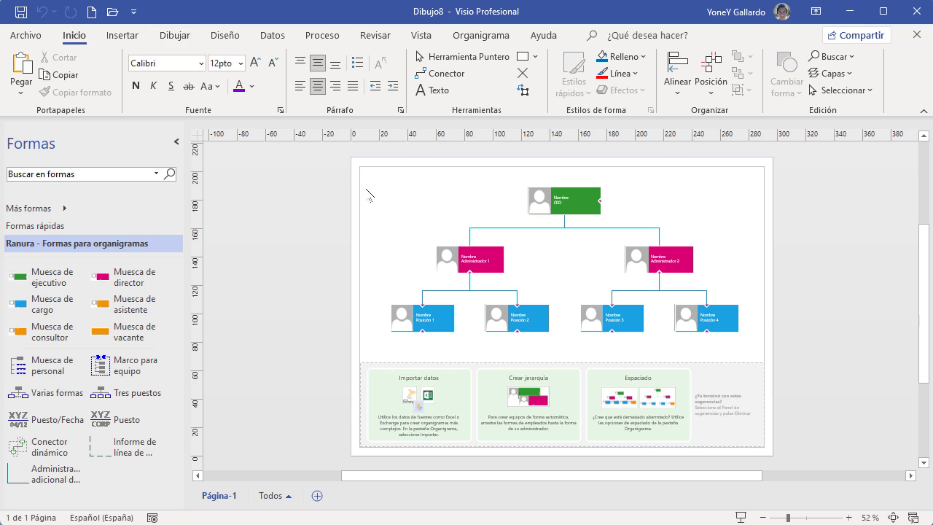
- Add a second page to the organization chart drawing and open the Formas básicas stencil
{"action": "left_click", "coordinate": [317, 496]}
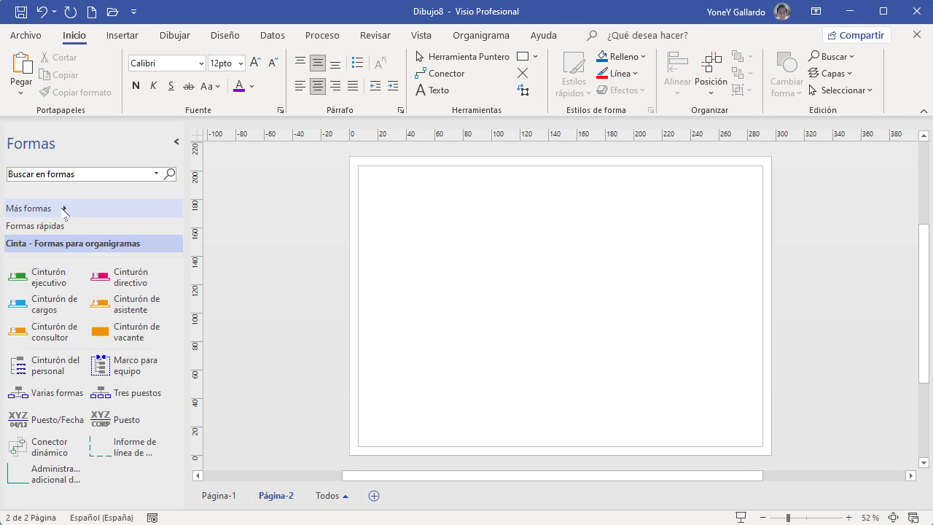
{"action": "left_click", "coordinate": [64, 209]}
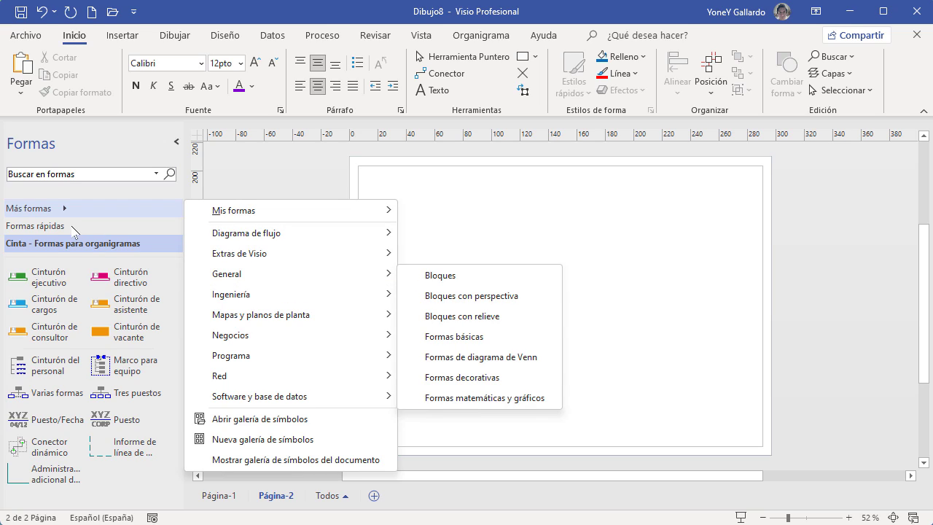
{"action": "left_click", "coordinate": [58, 227]}
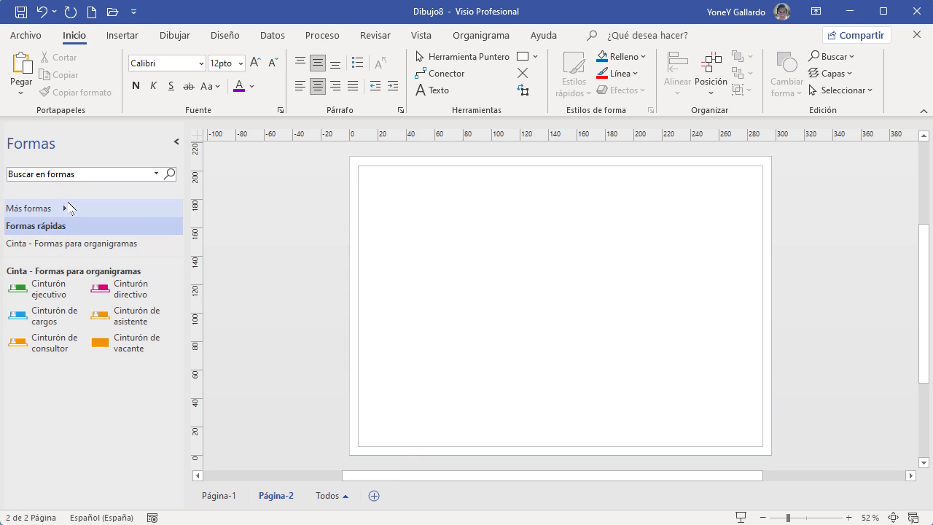
{"action": "left_click", "coordinate": [64, 209]}
{"action": "mouse_move", "coordinate": [281, 277]}
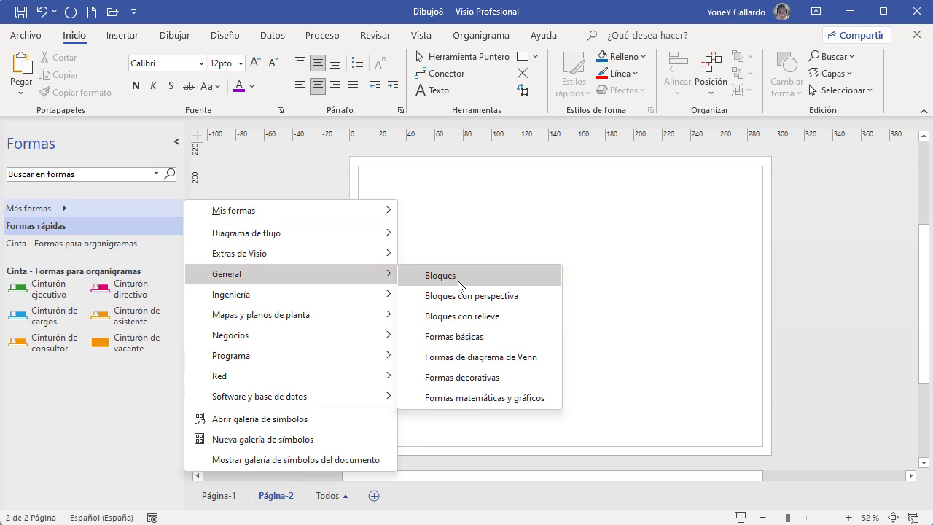
{"action": "left_click", "coordinate": [469, 337]}
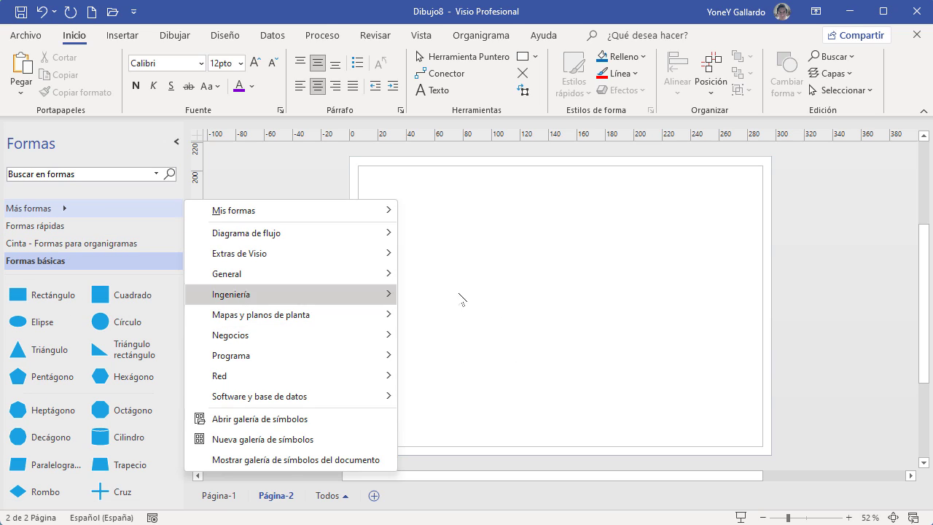
{"action": "left_click", "coordinate": [529, 293]}
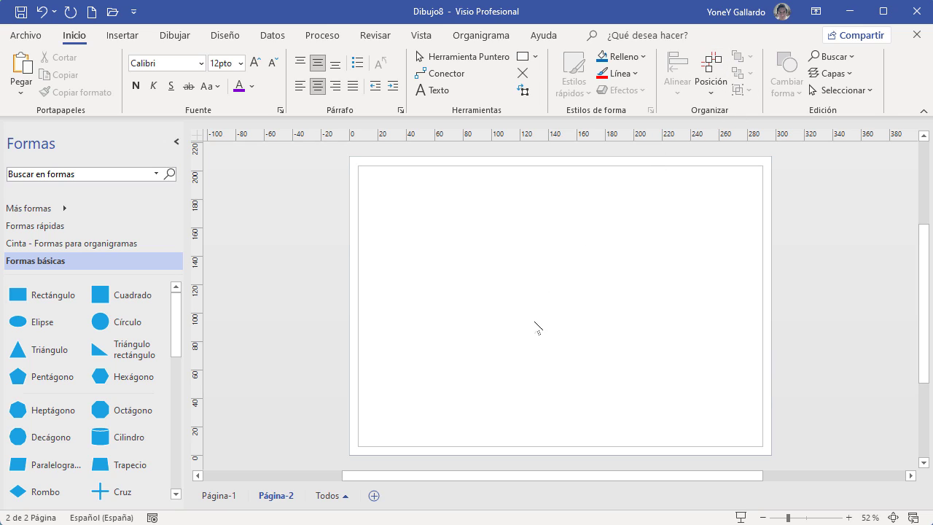
- Place a square, a circle and a triangle diagonally down the page from upper left to lower right
{"action": "left_click_drag", "start_coordinate": [129, 298], "coordinate": [441, 228]}
{"action": "left_click_drag", "start_coordinate": [102, 321], "coordinate": [498, 287]}
{"action": "left_click_drag", "start_coordinate": [29, 350], "coordinate": [554, 367]}
{"action": "left_click_drag", "start_coordinate": [497, 291], "coordinate": [517, 291]}
{"action": "left_click", "coordinate": [454, 235]}
- Fill the circle with the red theme colour and the triangle with the green theme colour
{"action": "left_click", "coordinate": [510, 280]}
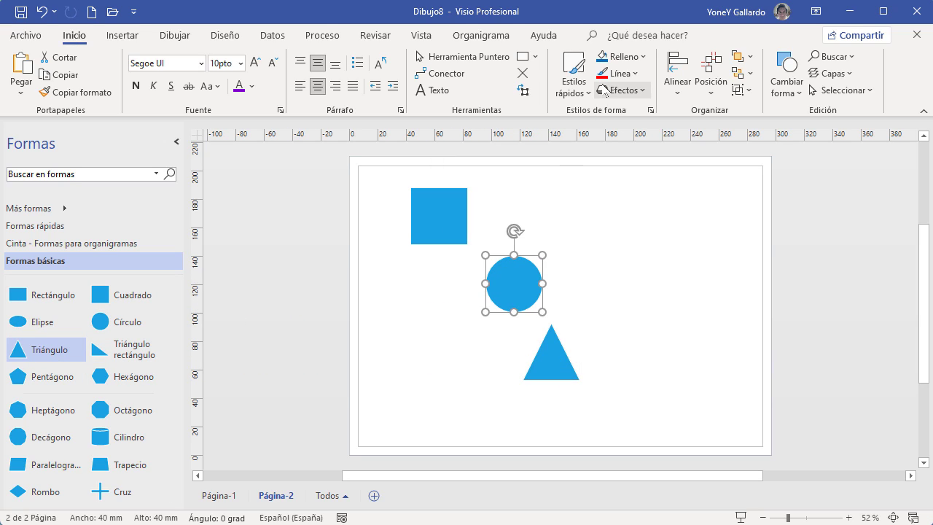
{"action": "left_click", "coordinate": [620, 56]}
{"action": "left_click", "coordinate": [676, 115]}
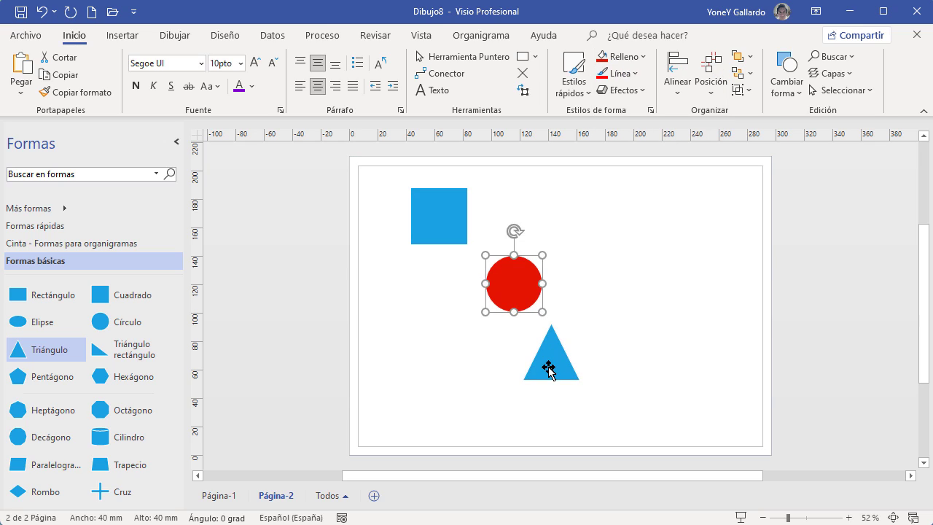
{"action": "left_click", "coordinate": [547, 369]}
{"action": "left_click", "coordinate": [630, 56]}
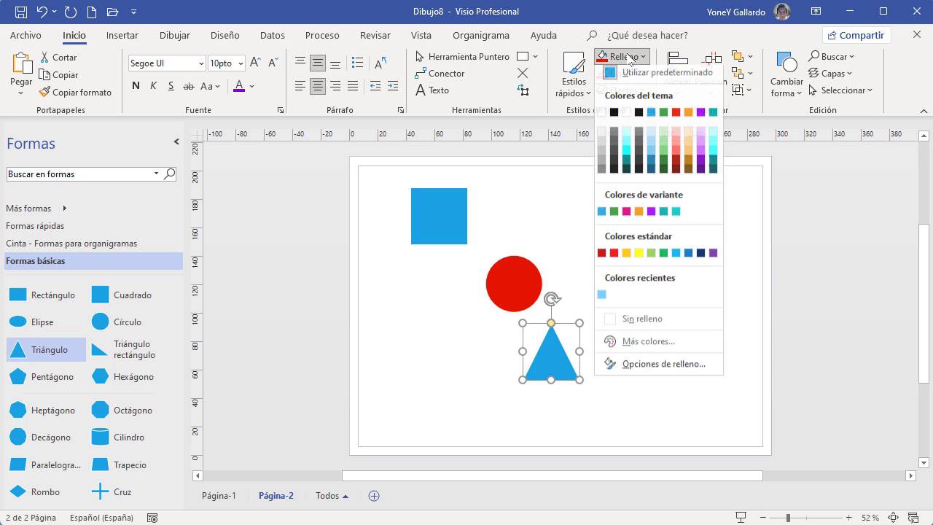
{"action": "left_click", "coordinate": [663, 111]}
- Move the triangle about 32 mm right and enlarge the square to 56 mm
{"action": "left_click_drag", "start_coordinate": [555, 355], "coordinate": [601, 354]}
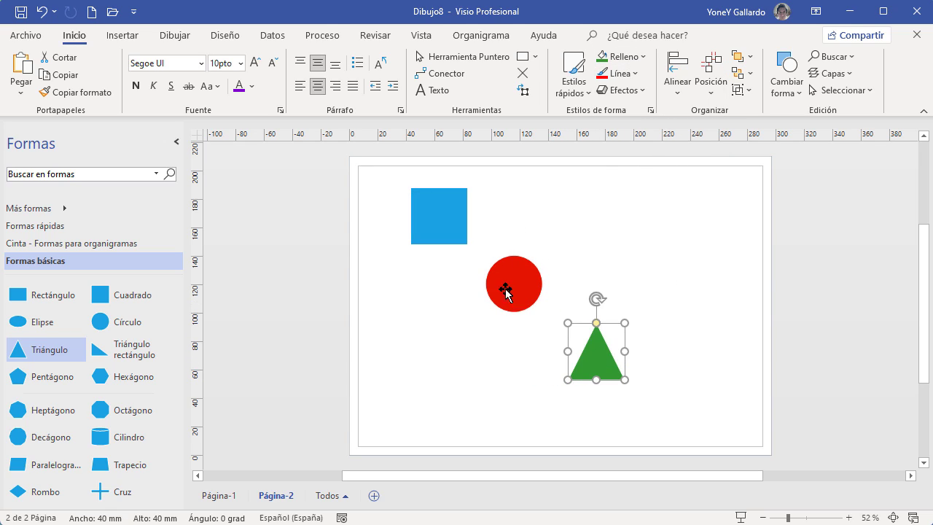
{"action": "left_click", "coordinate": [446, 230]}
{"action": "left_click_drag", "start_coordinate": [474, 254], "coordinate": [497, 277]}
{"action": "left_click", "coordinate": [514, 296]}
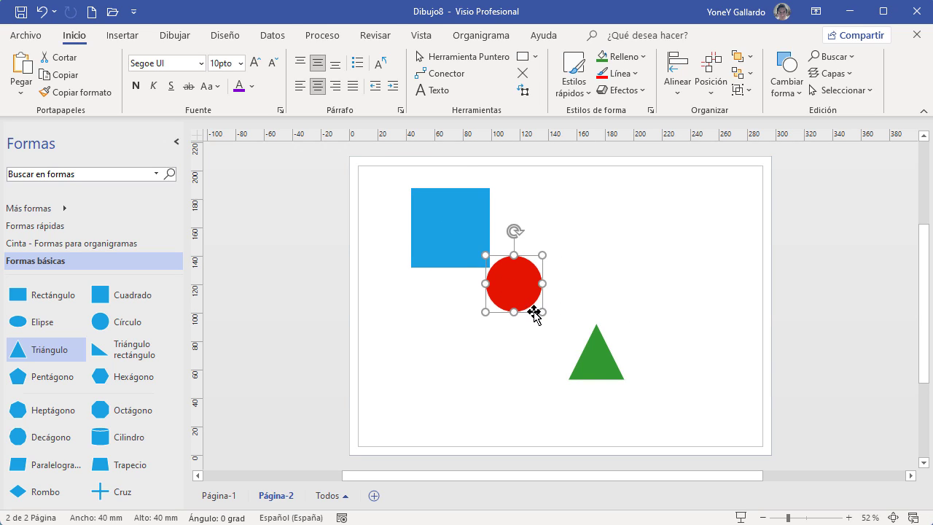
- Enlarge the circle and the triangle to about 78 mm, and overlap both on the square with the triangle in front
{"action": "left_click_drag", "start_coordinate": [541, 312], "coordinate": [502, 275]}
{"action": "left_click_drag", "start_coordinate": [590, 357], "coordinate": [609, 373]}
{"action": "left_click_drag", "start_coordinate": [479, 271], "coordinate": [462, 248]}
{"action": "left_click_drag", "start_coordinate": [563, 340], "coordinate": [457, 288]}
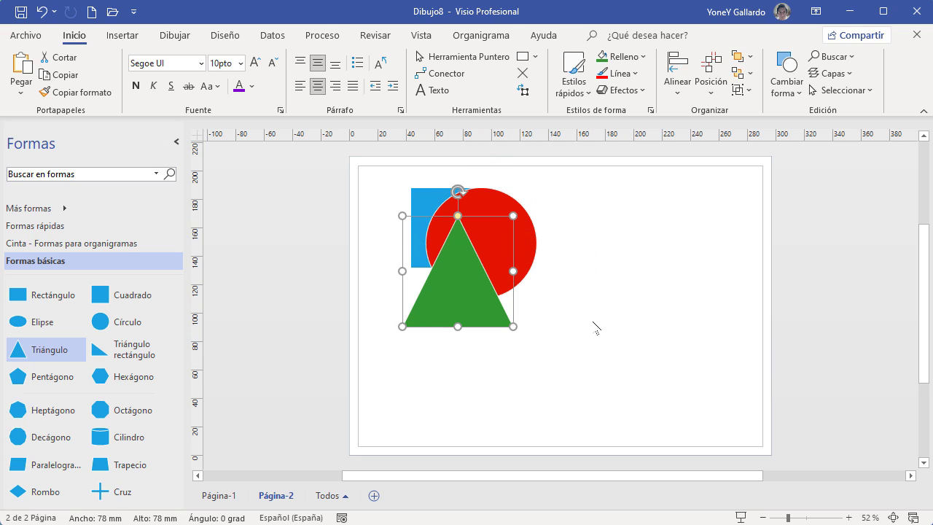
{"action": "left_click", "coordinate": [593, 327]}
{"action": "left_click", "coordinate": [424, 200]}
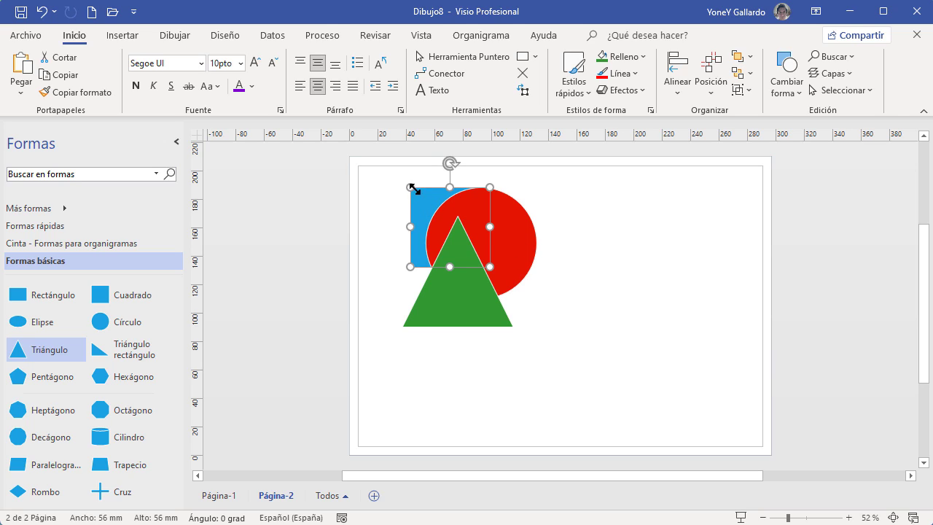
{"action": "left_click_drag", "start_coordinate": [464, 308], "coordinate": [475, 296]}
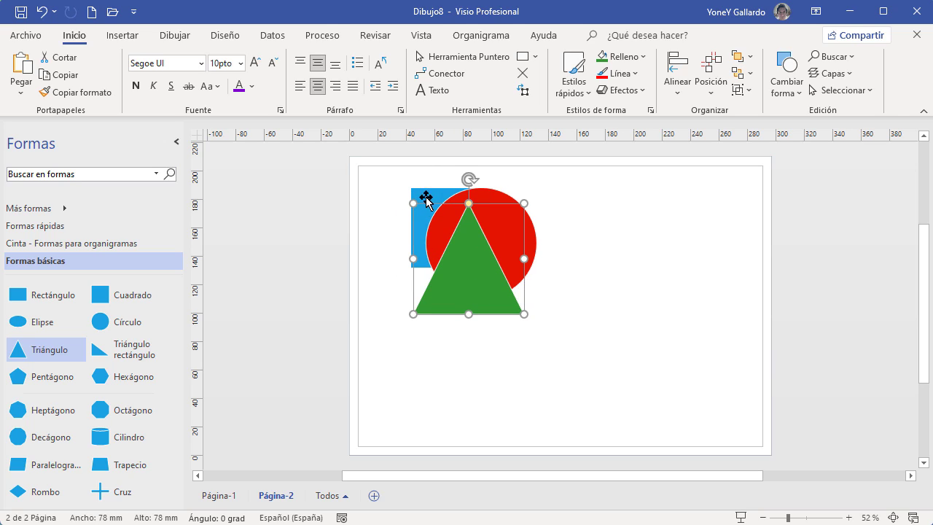
- Shrink the green triangle to about 67 mm and move it down, keeping it overlapping the square and the circle
{"action": "left_click", "coordinate": [488, 194]}
{"action": "left_click", "coordinate": [422, 251]}
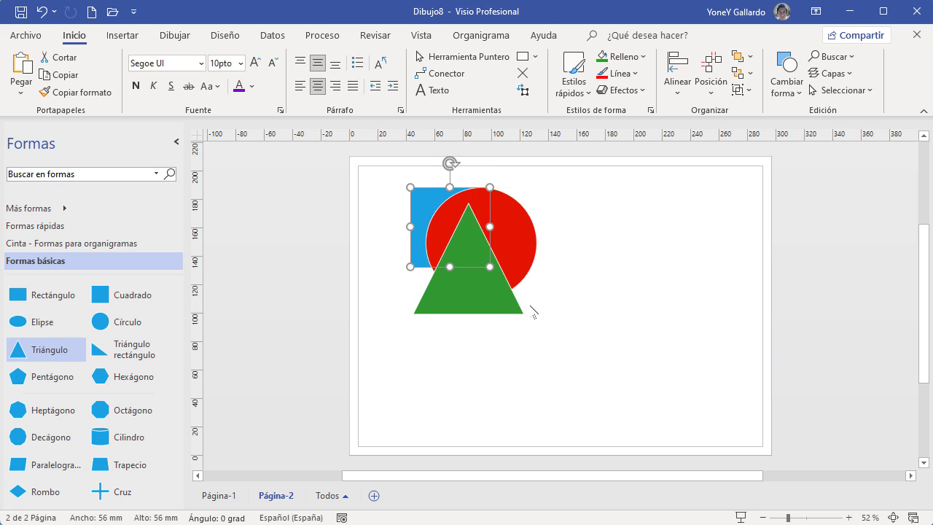
{"action": "left_click", "coordinate": [490, 303]}
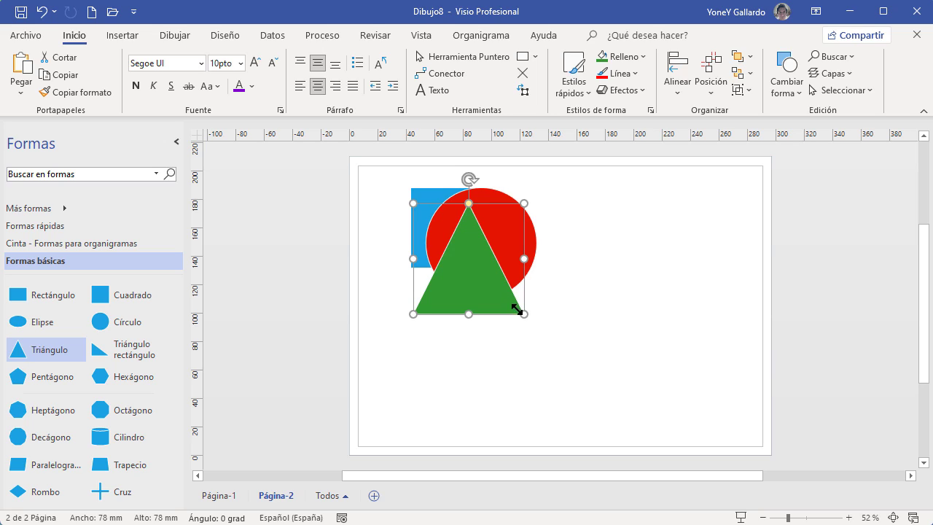
{"action": "left_click_drag", "start_coordinate": [518, 309], "coordinate": [507, 299]}
{"action": "left_click_drag", "start_coordinate": [464, 278], "coordinate": [469, 302]}
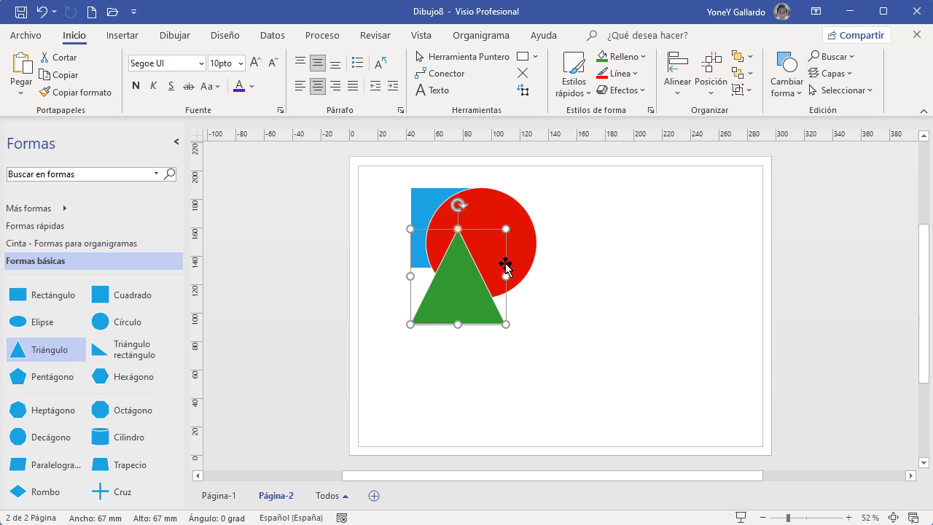
- Bring the blue square to the front of the stack and send it to the back again
{"action": "left_click", "coordinate": [424, 199]}
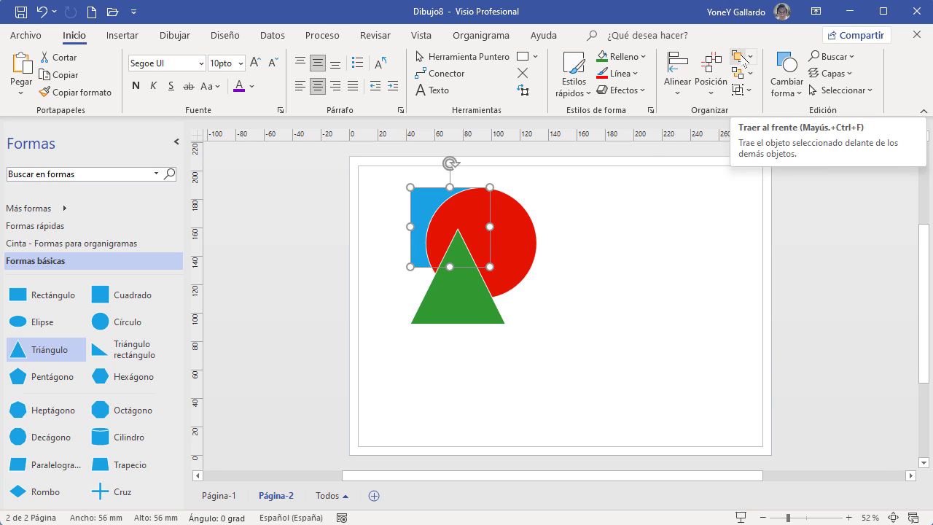
{"action": "left_click", "coordinate": [738, 58]}
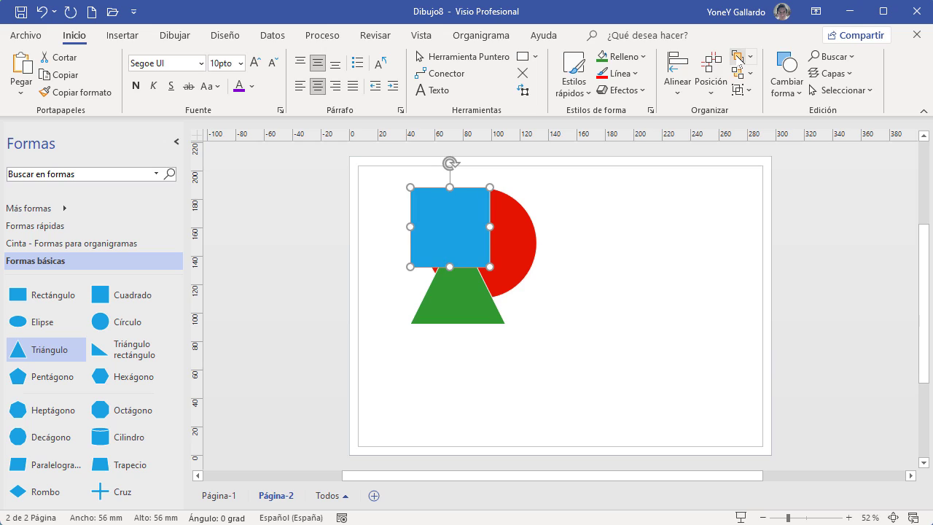
{"action": "left_click", "coordinate": [749, 57]}
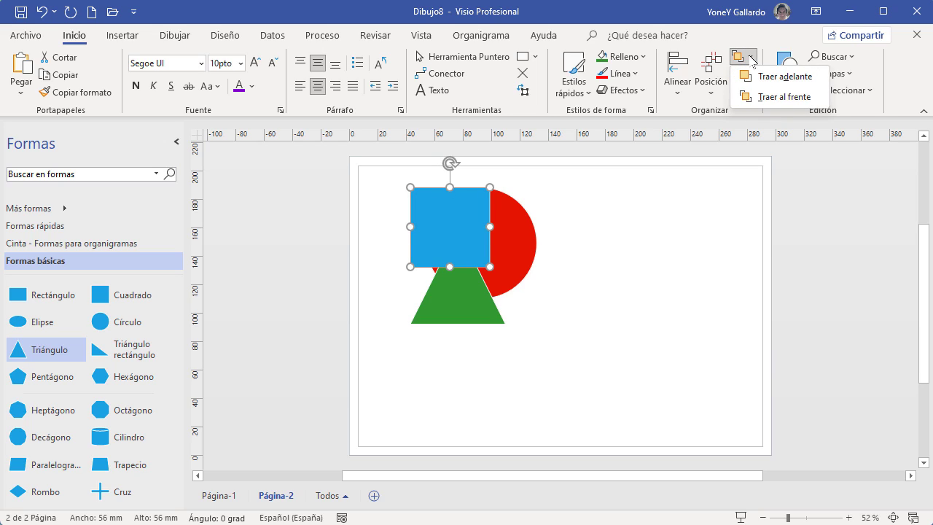
{"action": "left_click", "coordinate": [756, 36]}
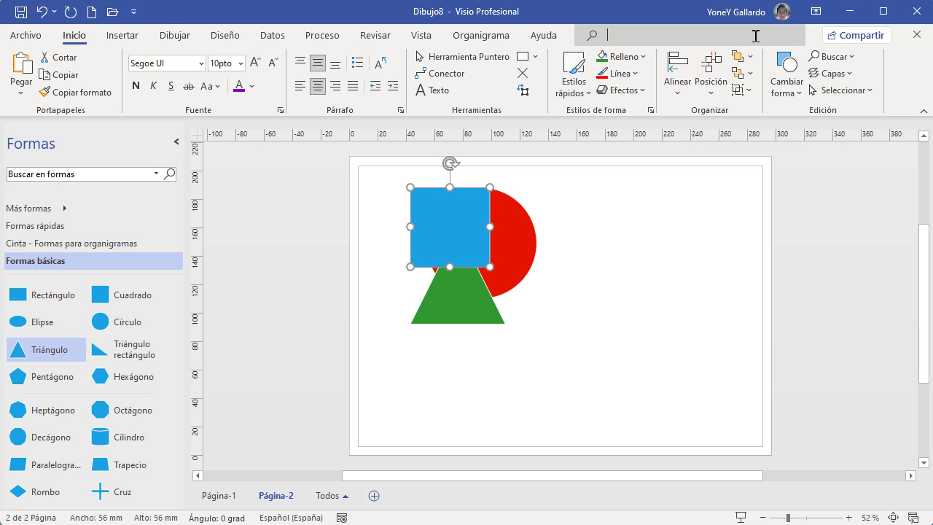
{"action": "left_click", "coordinate": [661, 13]}
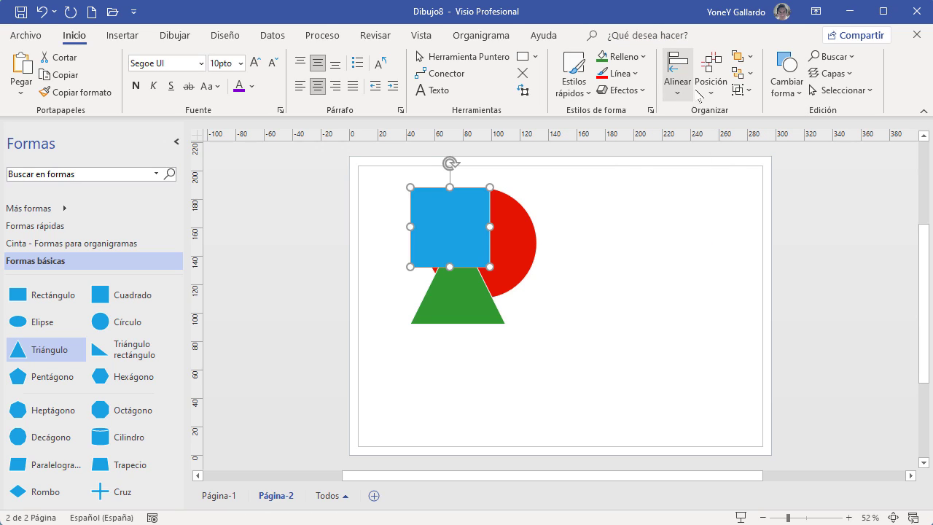
{"action": "left_click", "coordinate": [738, 74]}
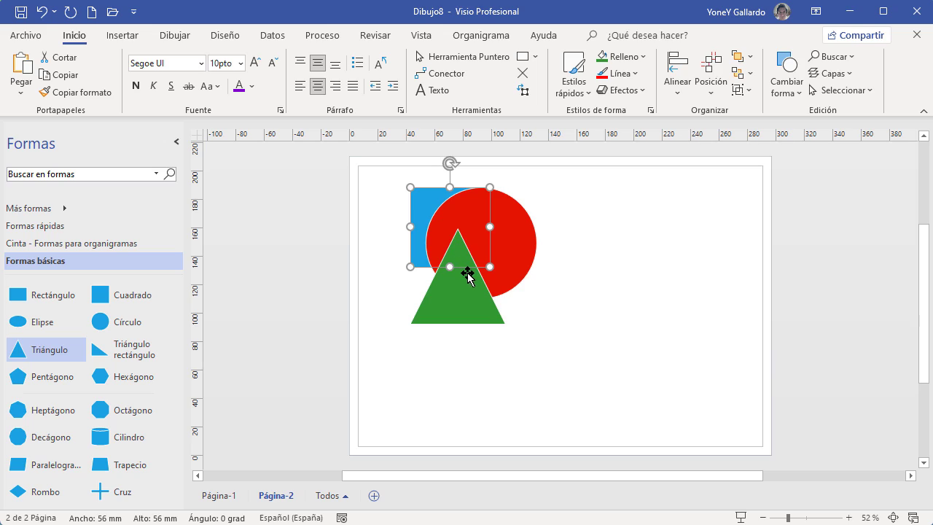
- Bring the blue square forward one level at a time, past the circle and past the triangle
{"action": "left_click", "coordinate": [750, 57]}
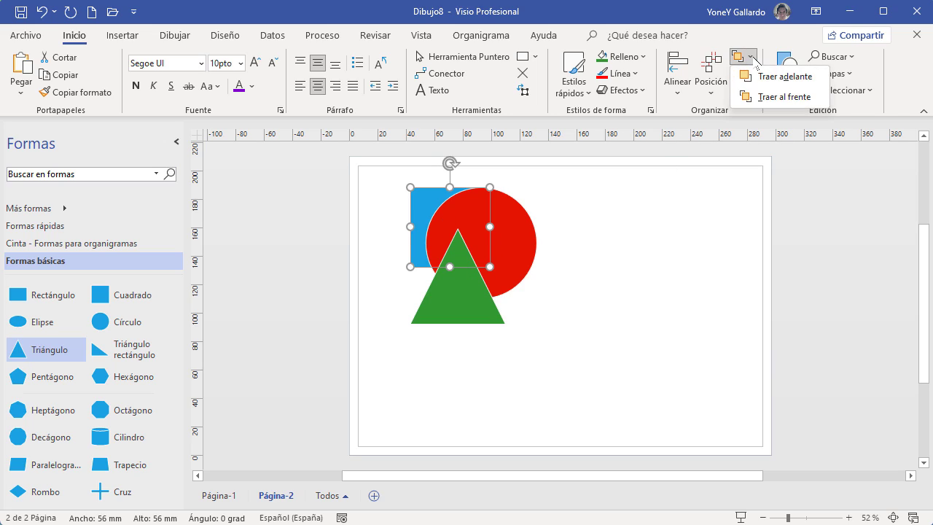
{"action": "left_click", "coordinate": [772, 79]}
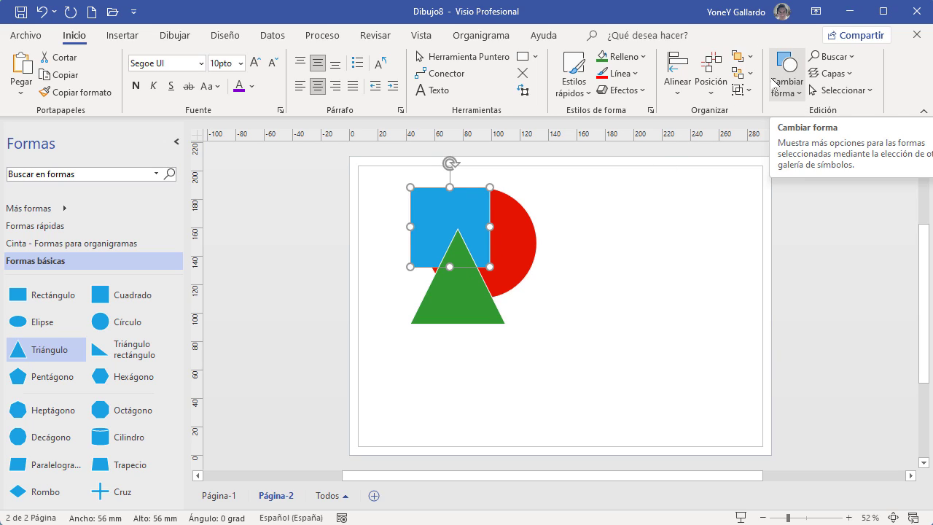
{"action": "left_click", "coordinate": [751, 56]}
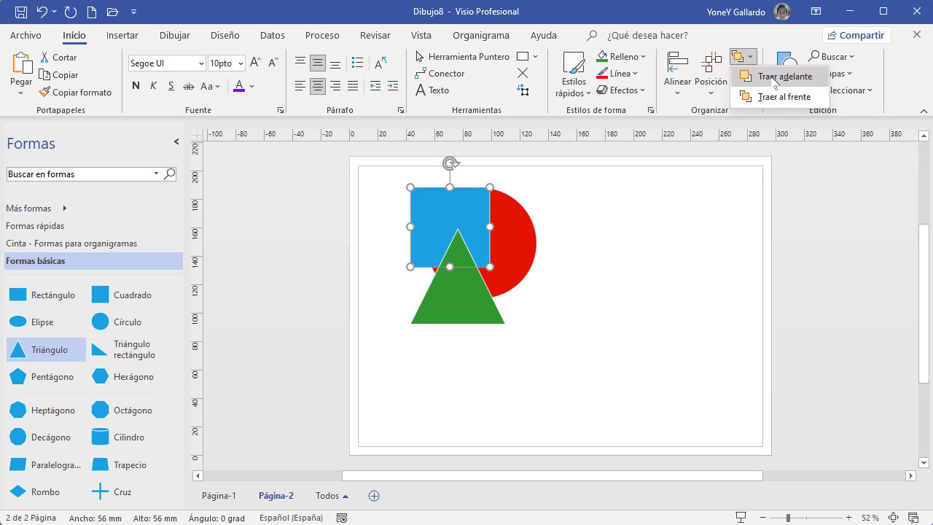
{"action": "left_click", "coordinate": [773, 77]}
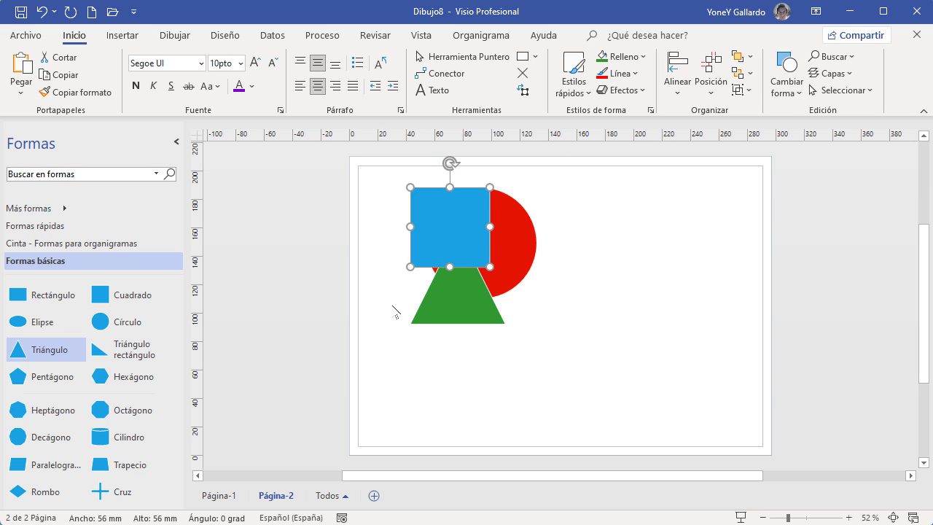
- Send the blue square backward one level at a time, behind the triangle and behind the circle
{"action": "left_click", "coordinate": [750, 73]}
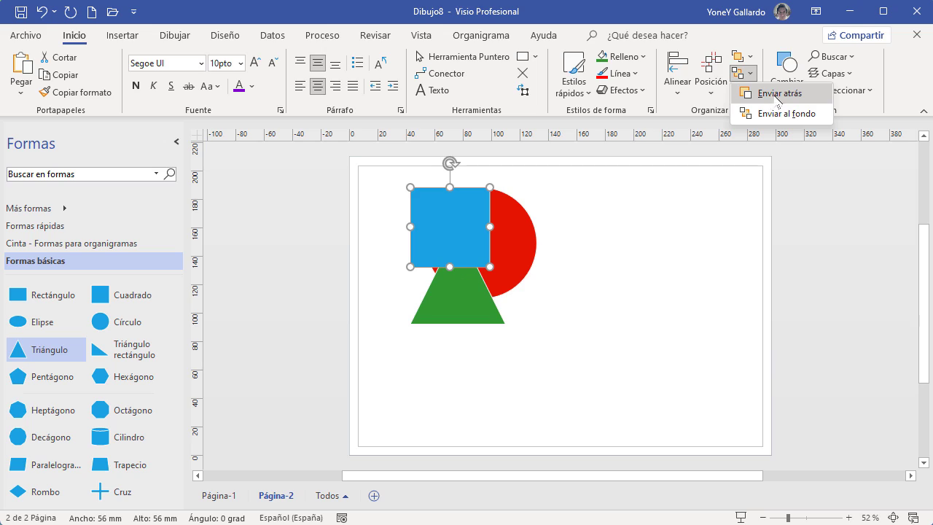
{"action": "left_click", "coordinate": [761, 92]}
{"action": "left_click", "coordinate": [751, 73]}
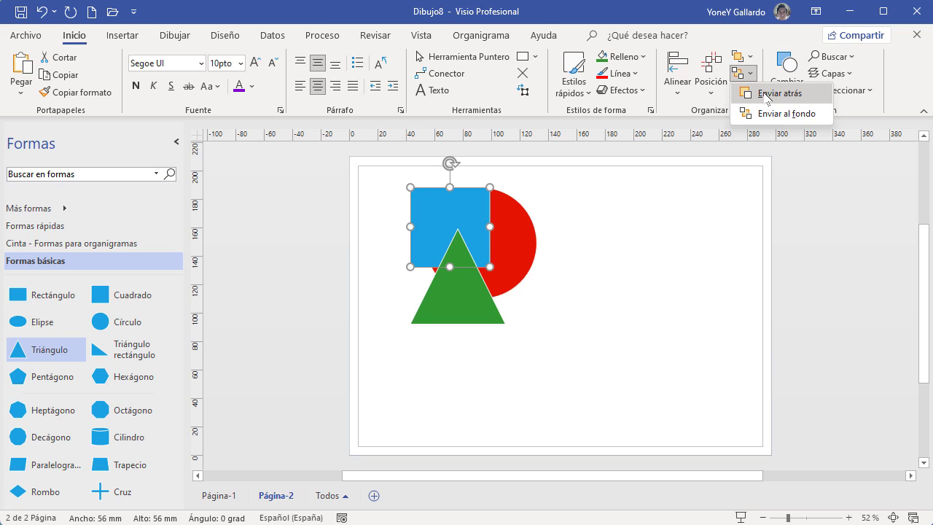
{"action": "left_click", "coordinate": [765, 93]}
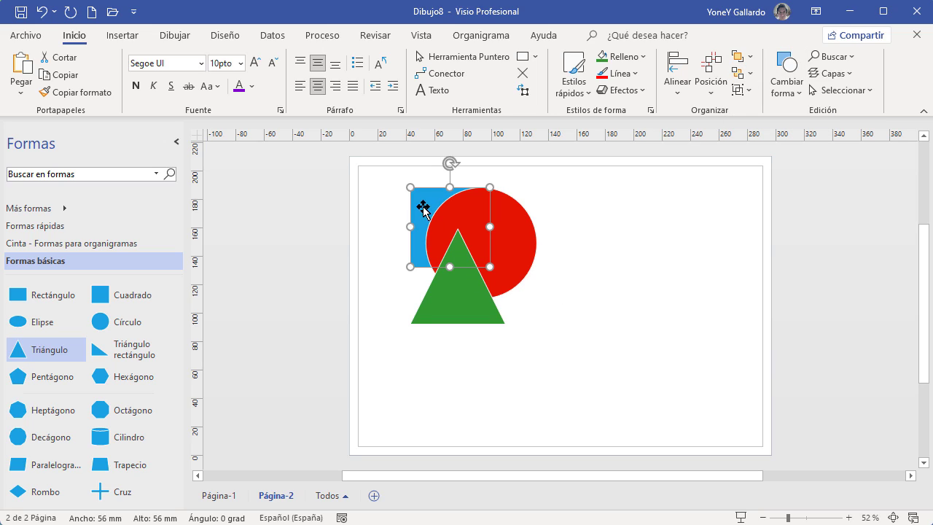
- Bring the blue square directly to the front and return it directly to the back
{"action": "left_click", "coordinate": [750, 56]}
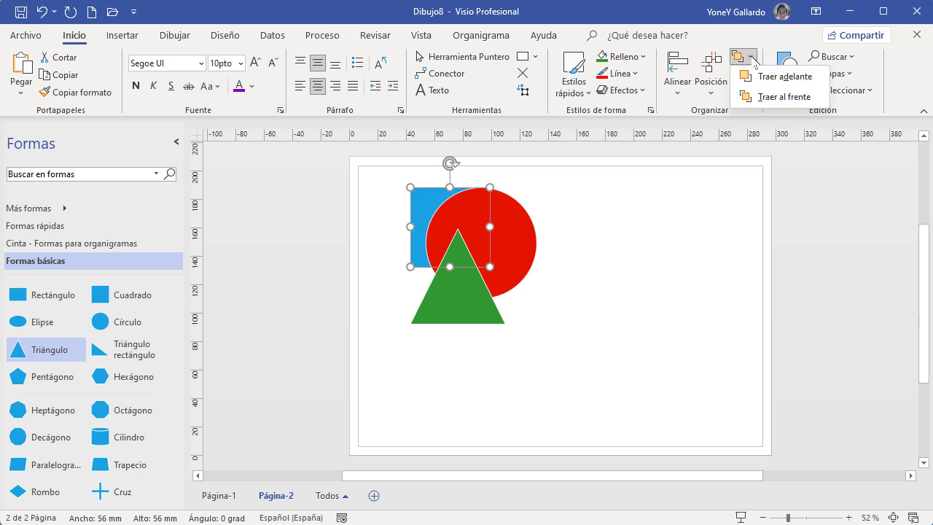
{"action": "left_click", "coordinate": [767, 94]}
{"action": "left_click", "coordinate": [751, 73]}
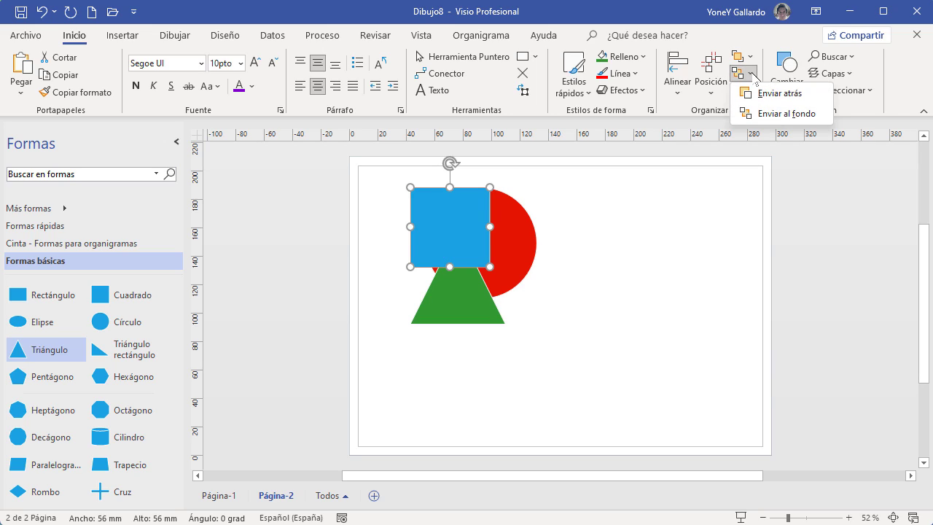
{"action": "left_click", "coordinate": [769, 109]}
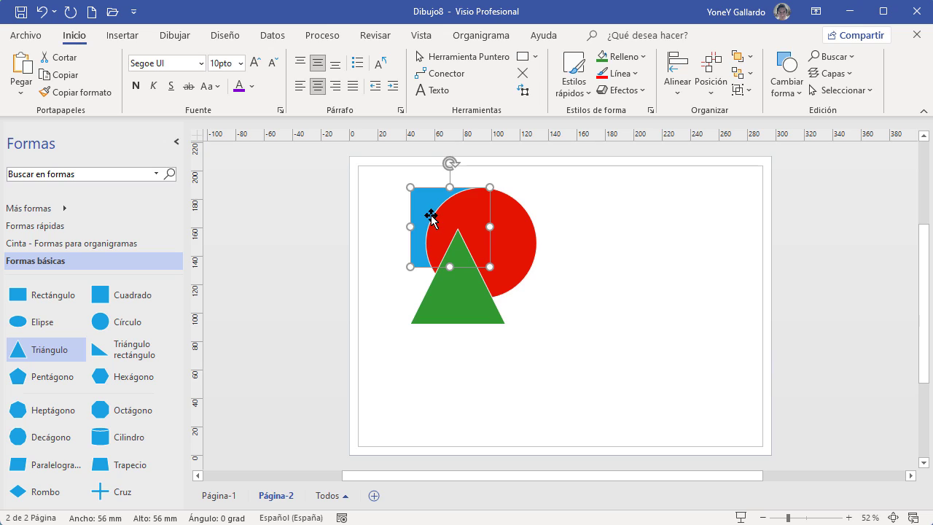
- Move the triangle and the circle clear of the square, and group all three shapes
{"action": "left_click_drag", "start_coordinate": [495, 318], "coordinate": [510, 393]}
{"action": "left_click_drag", "start_coordinate": [514, 239], "coordinate": [599, 232]}
{"action": "left_click_drag", "start_coordinate": [680, 418], "coordinate": [378, 183]}
{"action": "left_click", "coordinate": [742, 90]}
{"action": "left_click", "coordinate": [777, 112]}
- Fill the whole group with the teal theme colour and move it toward the centre of the page
{"action": "left_click_drag", "start_coordinate": [542, 238], "coordinate": [547, 260]}
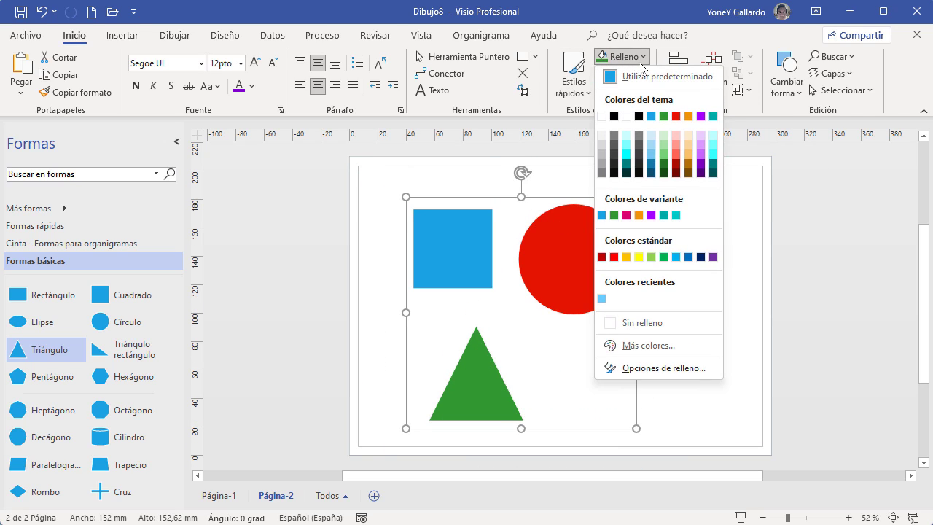
{"action": "left_click", "coordinate": [712, 116]}
{"action": "left_click_drag", "start_coordinate": [601, 259], "coordinate": [636, 244]}
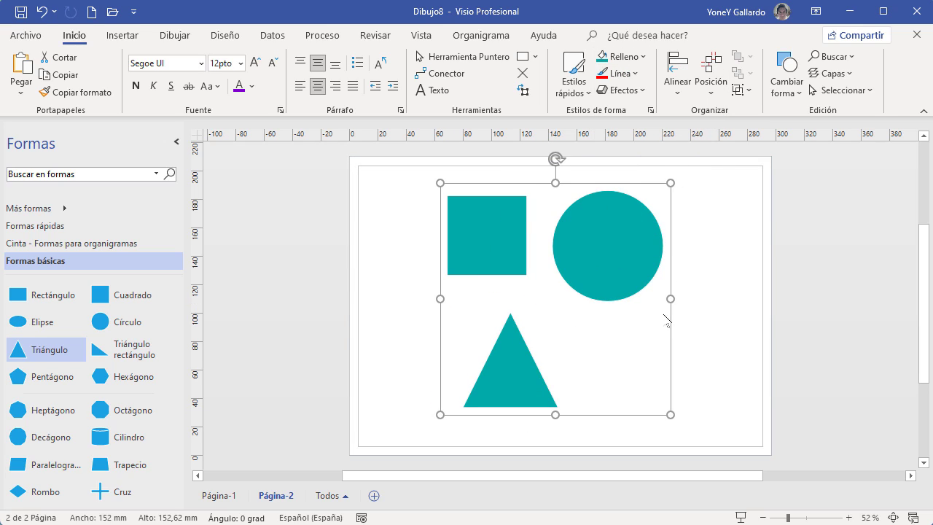
- Ungroup the three teal shapes and clear the selection
{"action": "left_click", "coordinate": [742, 90]}
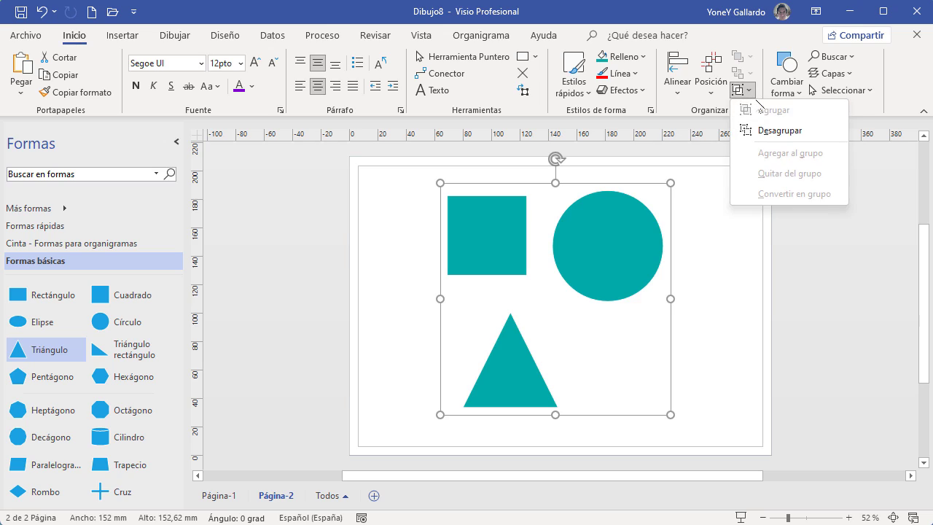
{"action": "left_click", "coordinate": [771, 133]}
{"action": "left_click", "coordinate": [718, 281]}
- Spread the shapes apart by moving the square and the triangle left and the circle right
{"action": "left_click_drag", "start_coordinate": [460, 233], "coordinate": [386, 227]}
{"action": "left_click_drag", "start_coordinate": [510, 373], "coordinate": [455, 373]}
{"action": "mouse_move", "coordinate": [646, 245]}
{"action": "left_mouse_down"}
{"action": "mouse_move", "coordinate": [587, 263]}
{"action": "mouse_move", "coordinate": [623, 246]}
{"action": "mouse_move", "coordinate": [549, 256]}
{"action": "mouse_move", "coordinate": [610, 248]}
{"action": "mouse_move", "coordinate": [656, 258]}
{"action": "left_mouse_up"}
{"action": "left_click", "coordinate": [663, 321]}
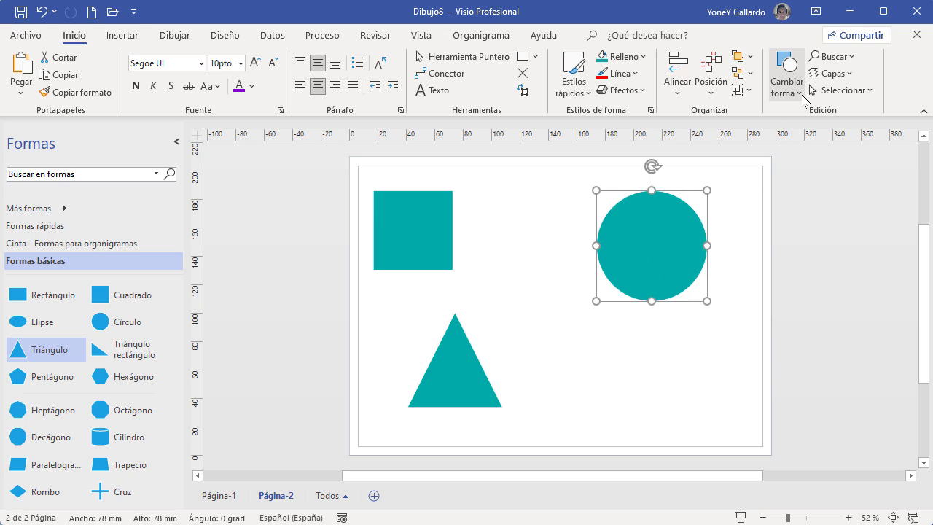
- Change the teal circle into a hexagon and clear the selection
{"action": "left_click", "coordinate": [794, 93]}
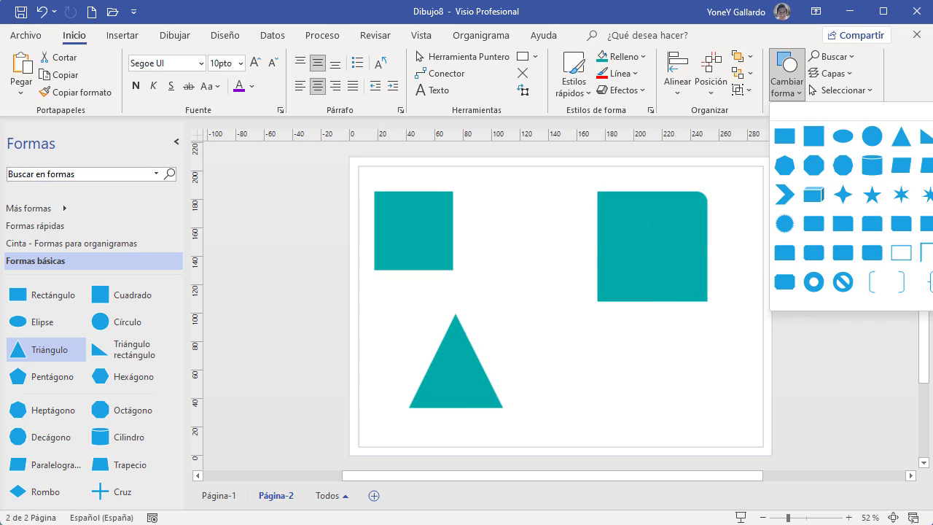
{"action": "left_click", "coordinate": [932, 136]}
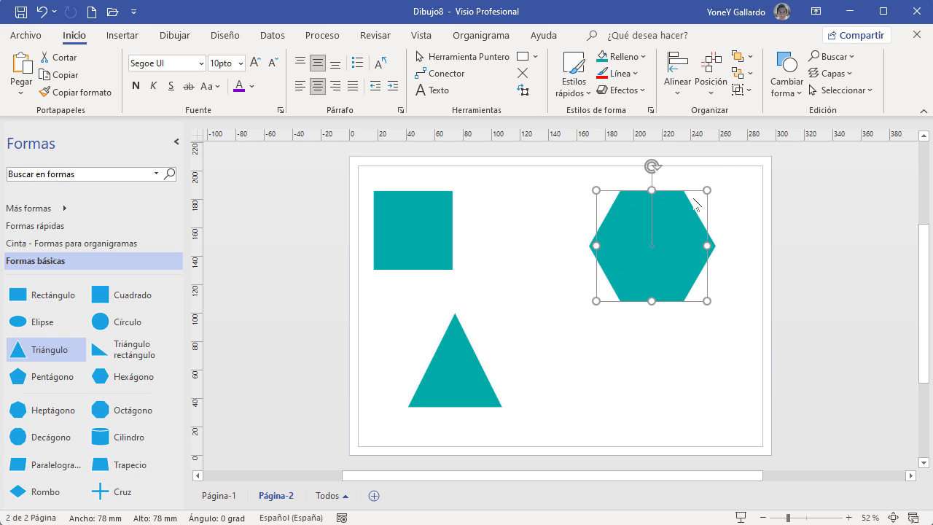
{"action": "left_click", "coordinate": [634, 354]}
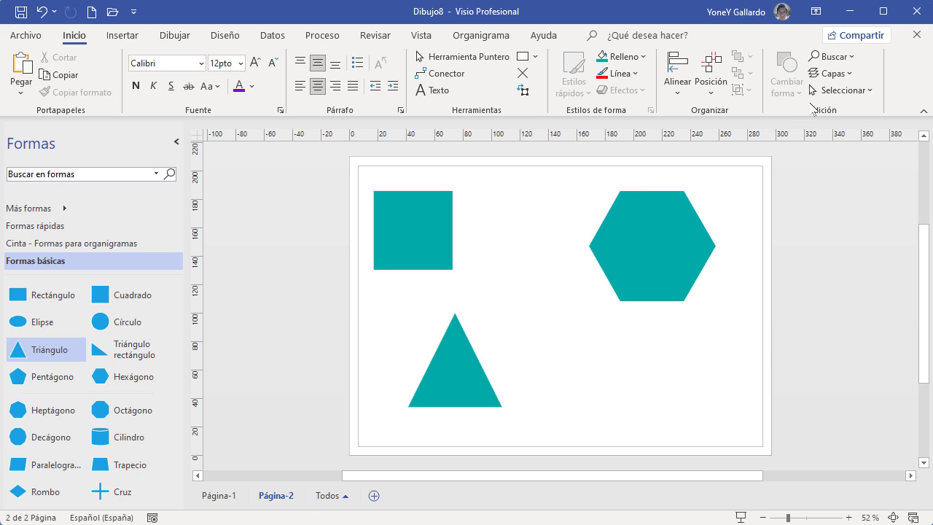
- Open the layer properties dialog and reposition it over the page
{"action": "left_click", "coordinate": [850, 75]}
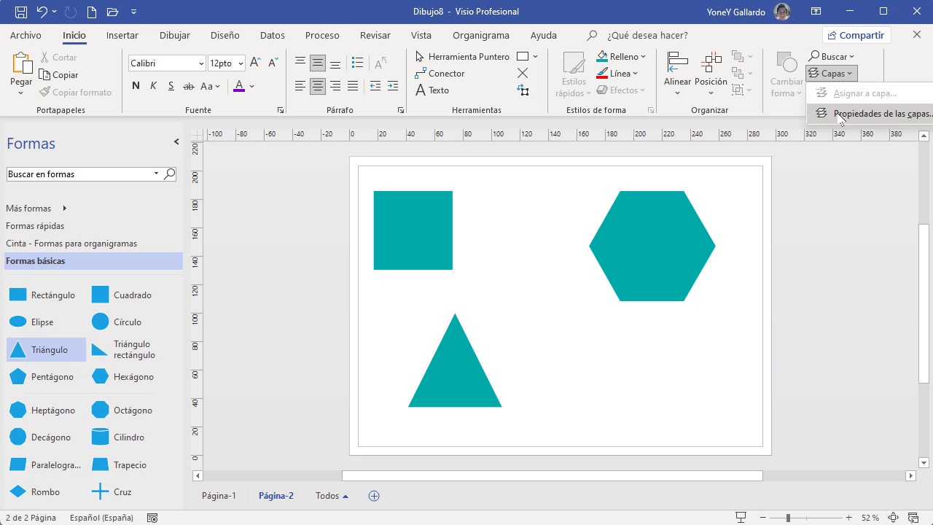
{"action": "left_click", "coordinate": [841, 116]}
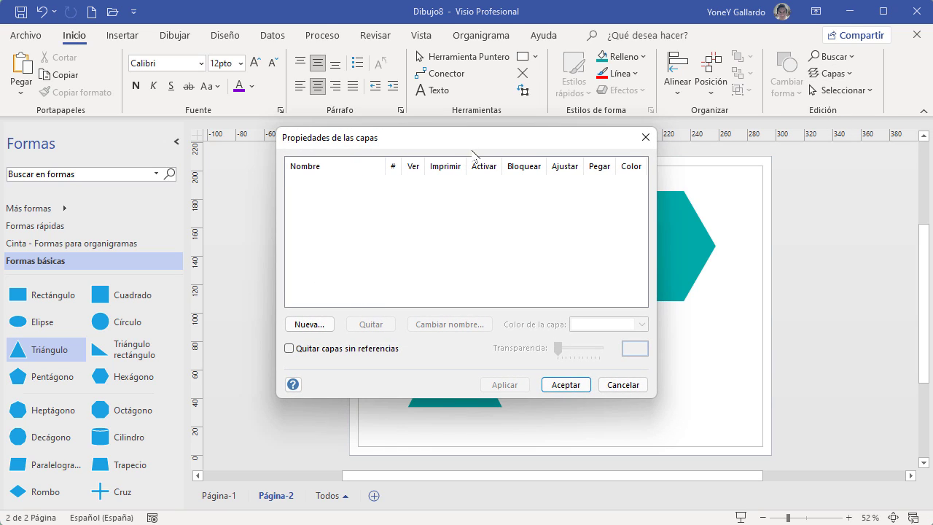
{"action": "left_click_drag", "start_coordinate": [477, 141], "coordinate": [773, 301]}
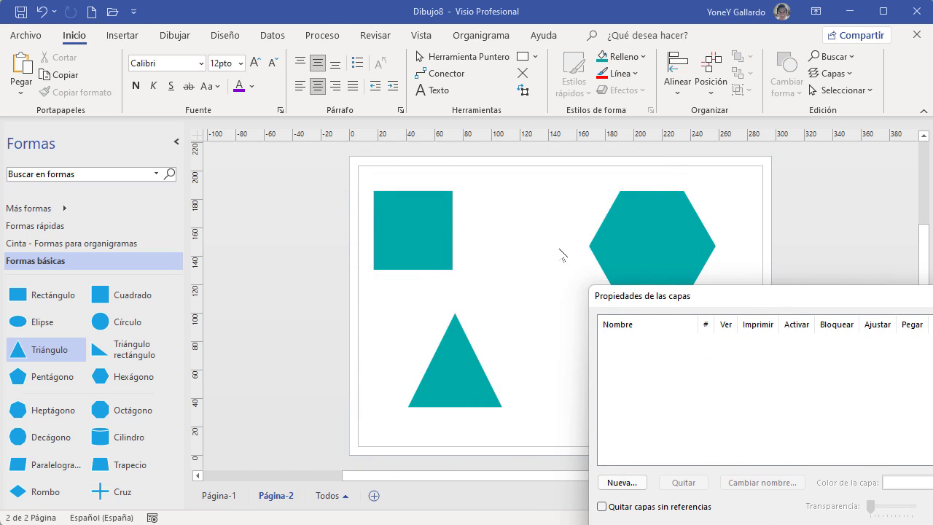
{"action": "left_click_drag", "start_coordinate": [711, 297], "coordinate": [548, 191]}
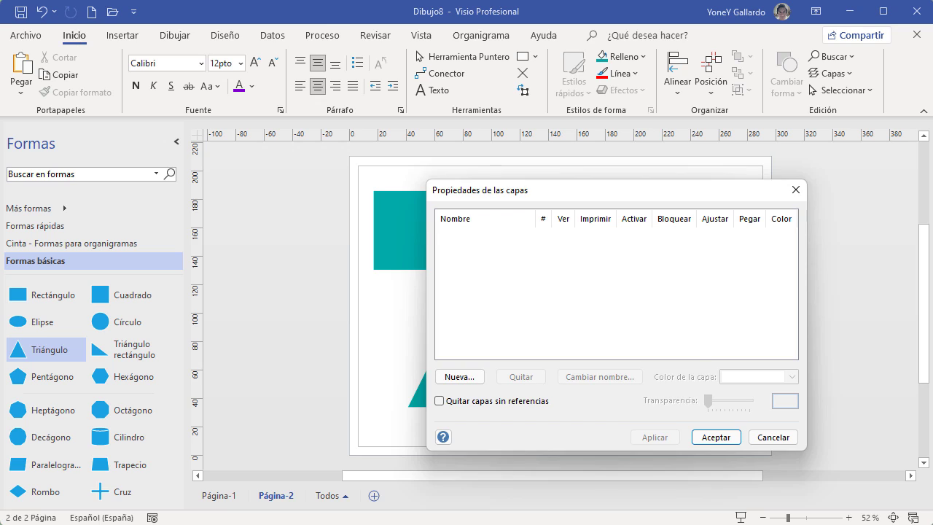
- Switch to Photoshop and draw a blue rectangle about 178 × 215 px in the upper left of the canvas
{"action": "key", "text": "super"}
{"action": "left_click", "coordinate": [362, 321]}
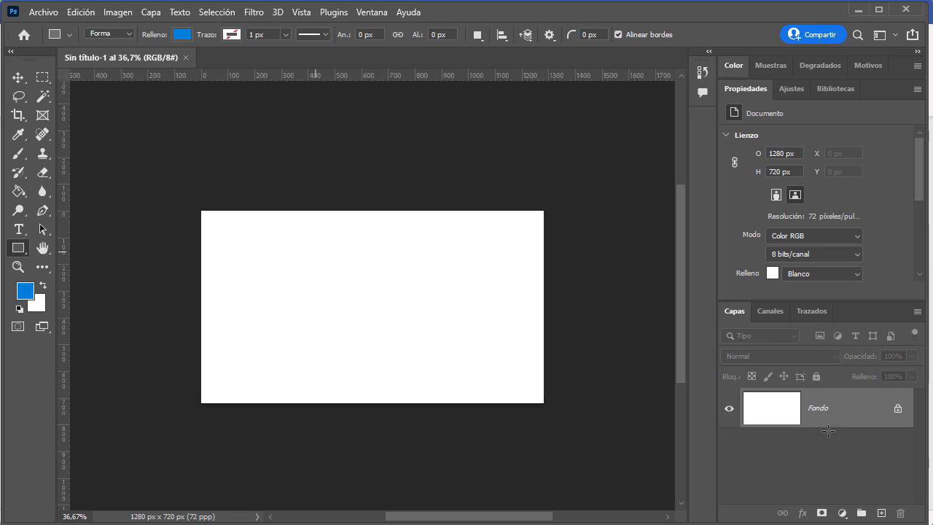
{"action": "left_click_drag", "start_coordinate": [250, 233], "coordinate": [297, 290]}
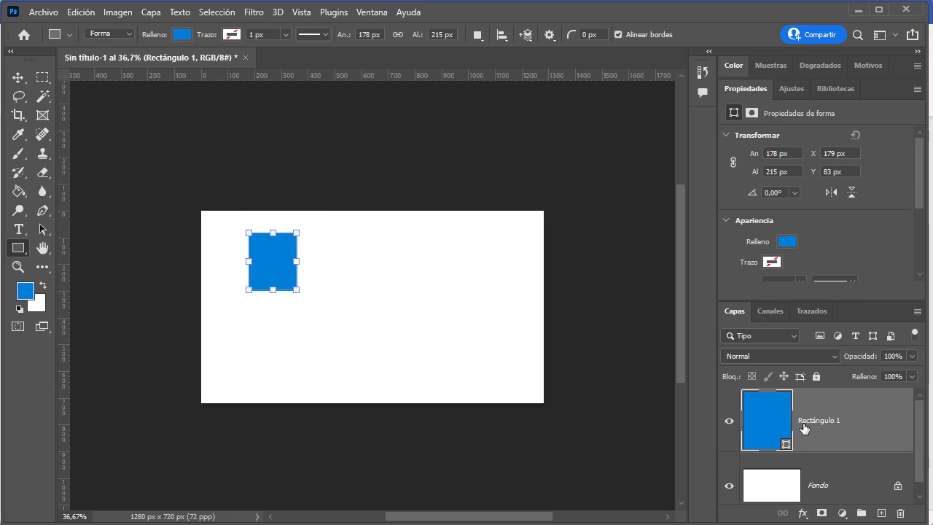
- Draw a blue triangle about 293 × 297 px near the canvas centre, and collapse the properties to enlarge the layer list
{"action": "right_click", "coordinate": [18, 248]}
{"action": "left_click", "coordinate": [58, 277]}
{"action": "left_click_drag", "start_coordinate": [368, 259], "coordinate": [445, 337]}
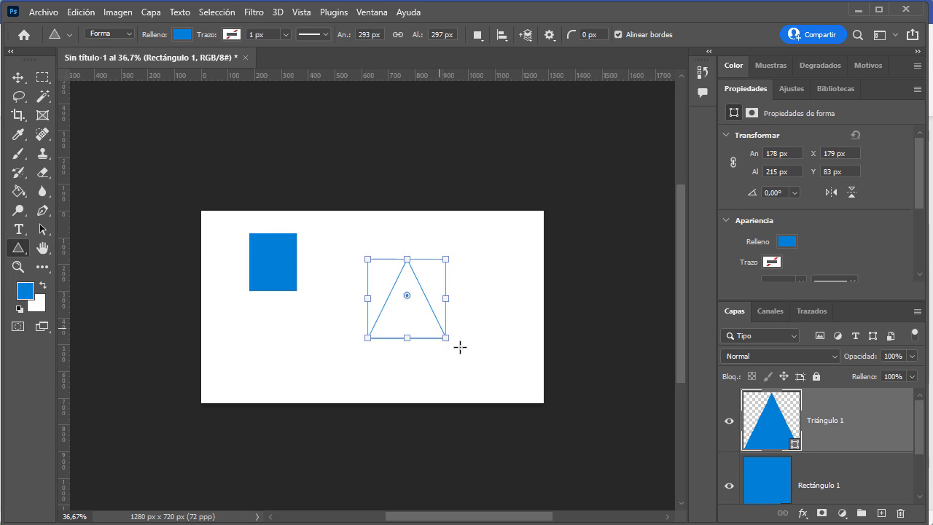
{"action": "double_click", "coordinate": [743, 90]}
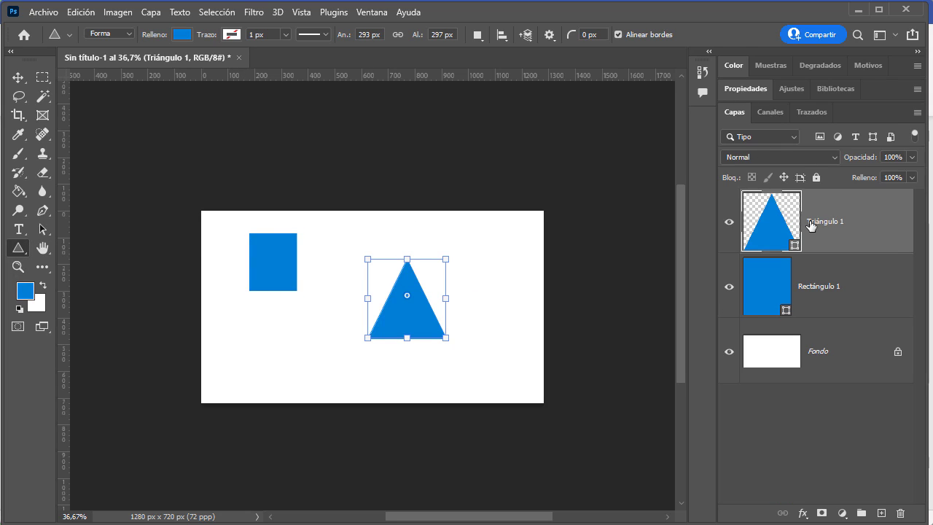
- Draw a blue pentagon about 205 × 204 px in the upper right of the canvas, and collapse the properties
{"action": "right_click", "coordinate": [23, 255]}
{"action": "left_click", "coordinate": [16, 250]}
{"action": "right_click", "coordinate": [16, 251]}
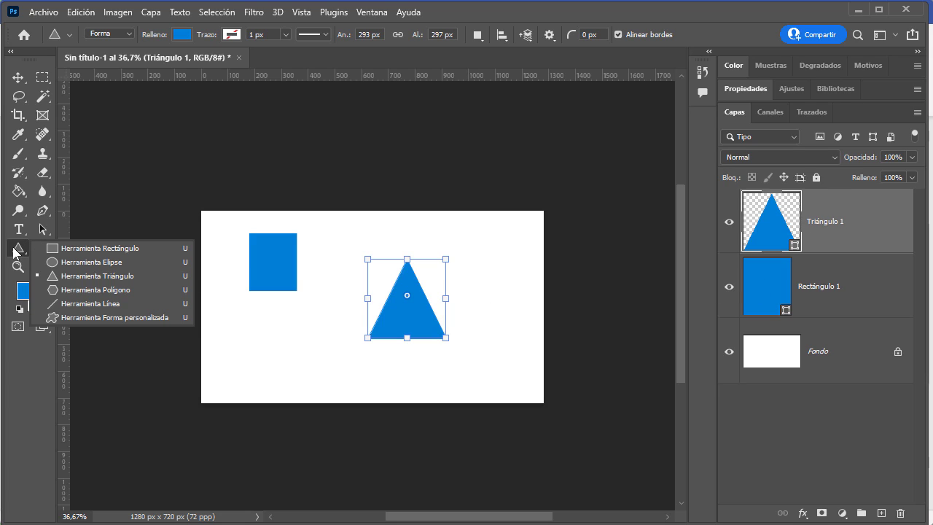
{"action": "left_click", "coordinate": [61, 287]}
{"action": "left_click_drag", "start_coordinate": [475, 237], "coordinate": [531, 291]}
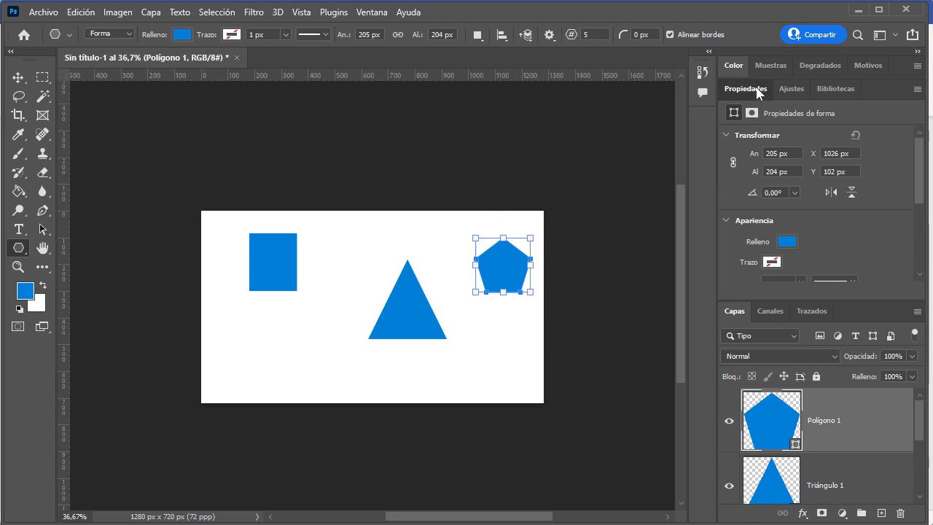
{"action": "double_click", "coordinate": [758, 88]}
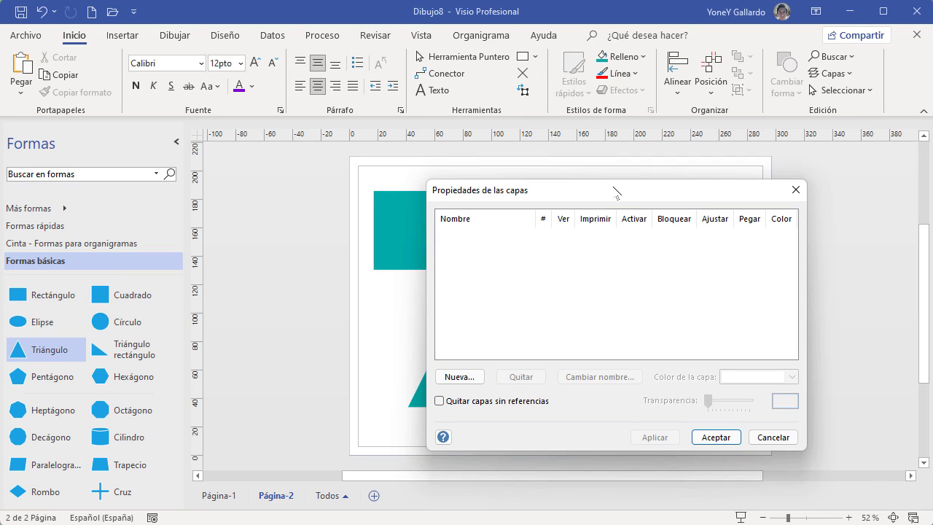
- Switch to Visio and add a layer named CUADRADO in the layer properties
{"action": "left_click_drag", "start_coordinate": [614, 192], "coordinate": [708, 223]}
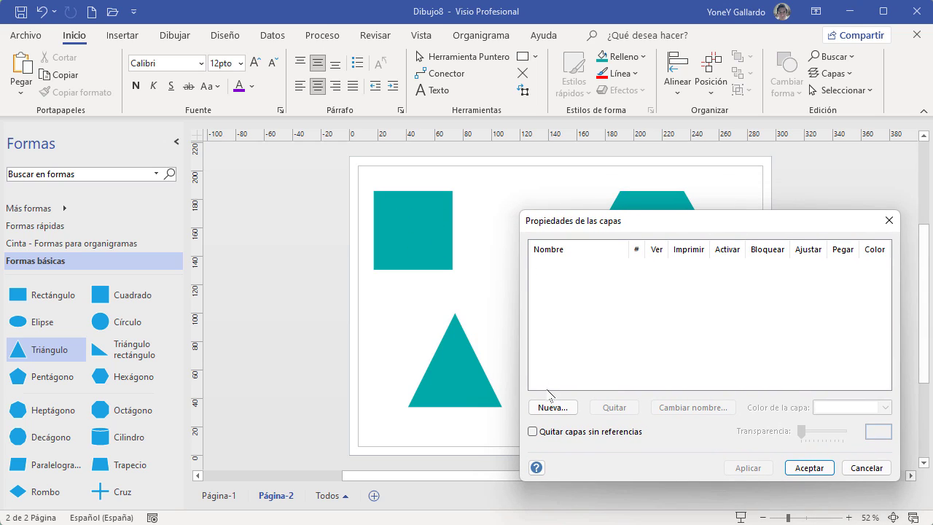
{"action": "left_click", "coordinate": [821, 466]}
{"action": "left_click", "coordinate": [847, 75]}
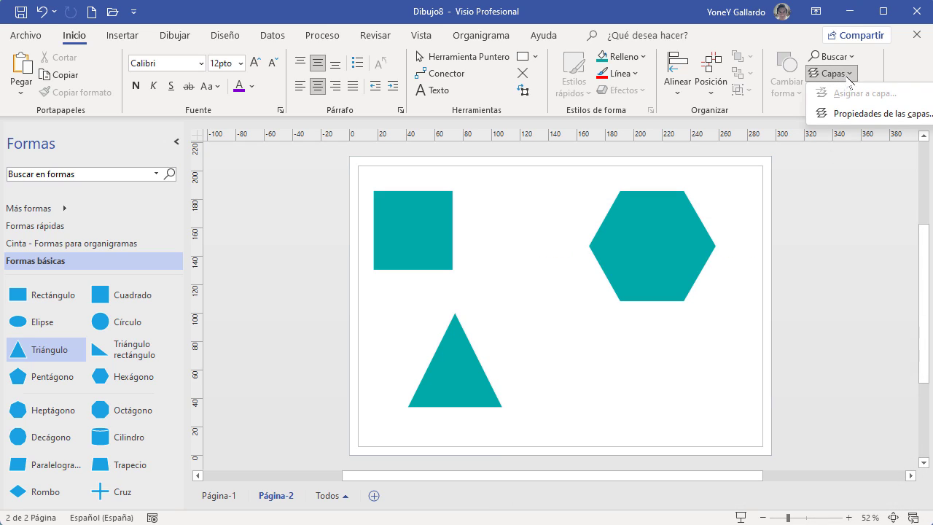
{"action": "left_click", "coordinate": [864, 114]}
{"action": "left_click", "coordinate": [569, 410]}
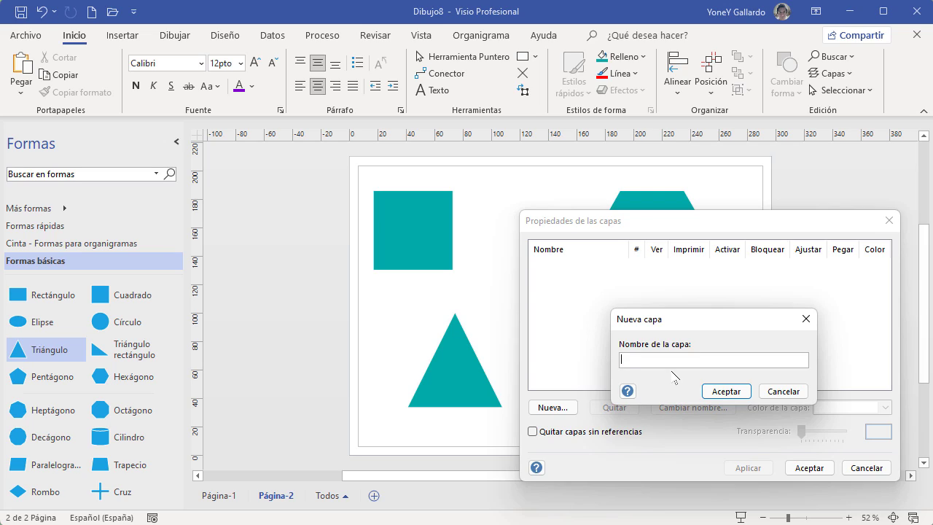
{"action": "type", "text": "CUADRADO"}
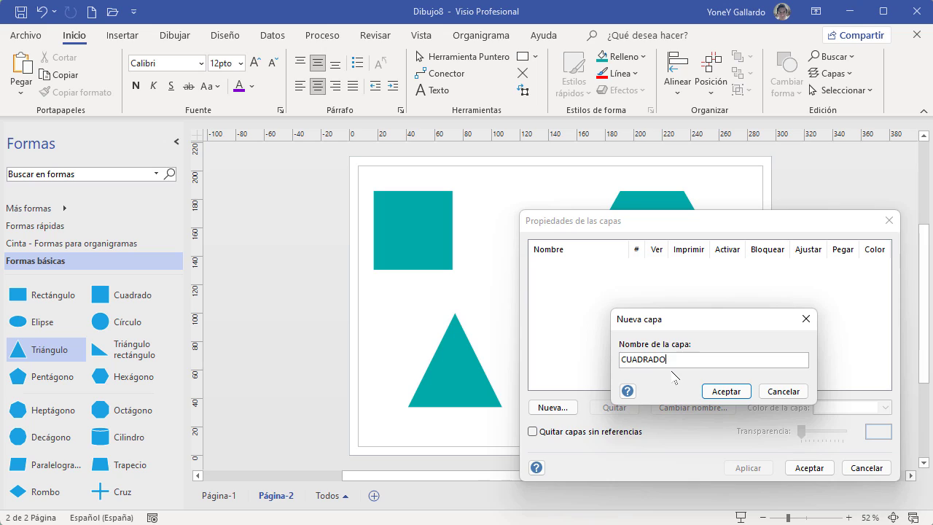
{"action": "left_click", "coordinate": [727, 394]}
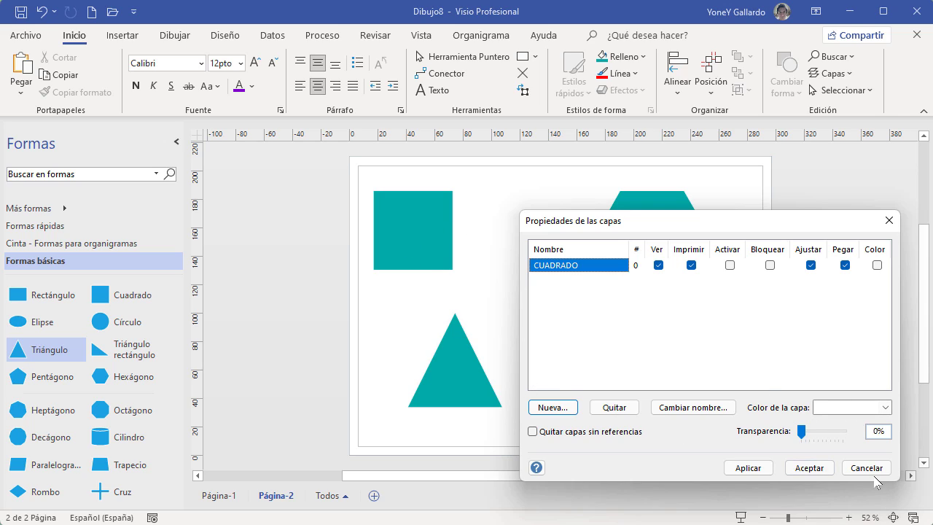
- Add two more layers named TRIANGULO and PENTÁGONO, and apply the layer properties
{"action": "left_click", "coordinate": [560, 410]}
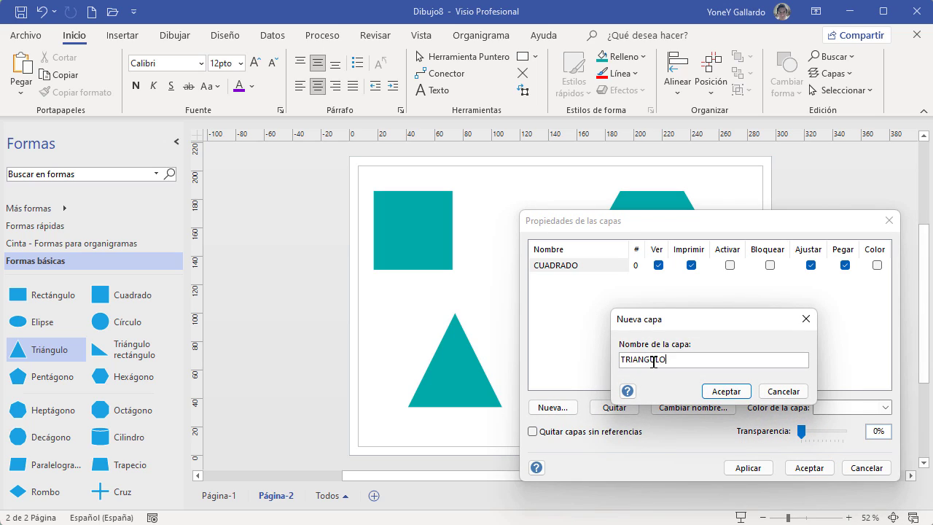
{"action": "type", "text": "TRIANGULO"}
{"action": "left_click", "coordinate": [721, 390]}
{"action": "left_click", "coordinate": [553, 408]}
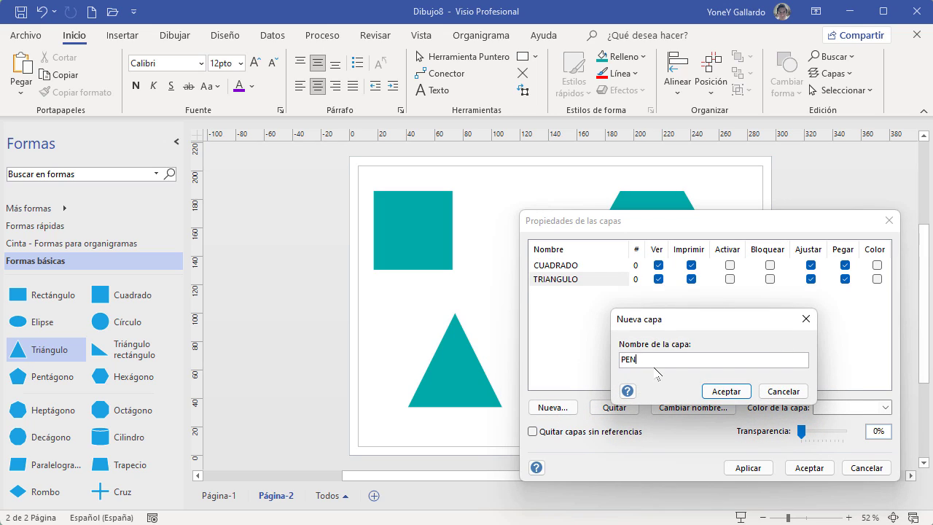
{"action": "type", "text": "PENTÁGONO"}
{"action": "left_click", "coordinate": [718, 391]}
{"action": "left_click", "coordinate": [747, 467]}
{"action": "left_click", "coordinate": [809, 467]}
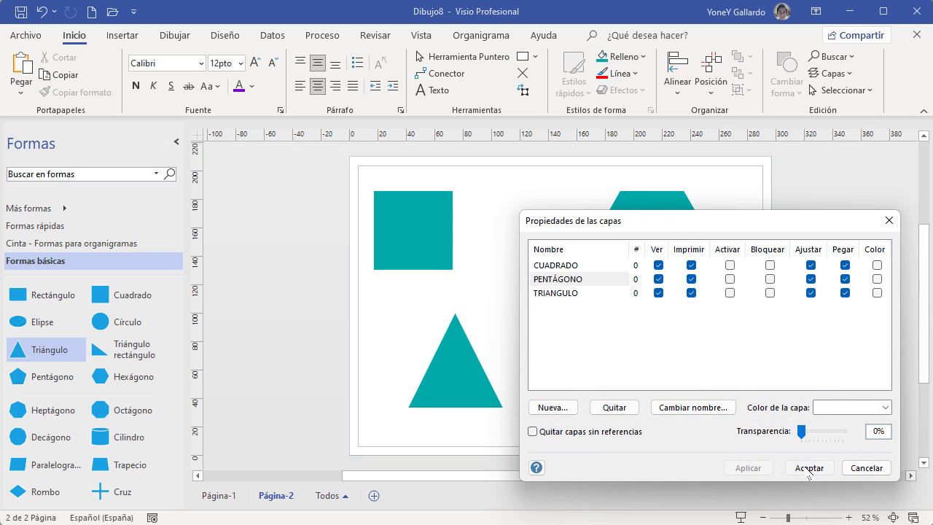
- Assign the teal square to only the CUADRADO layer
{"action": "left_click", "coordinate": [418, 229]}
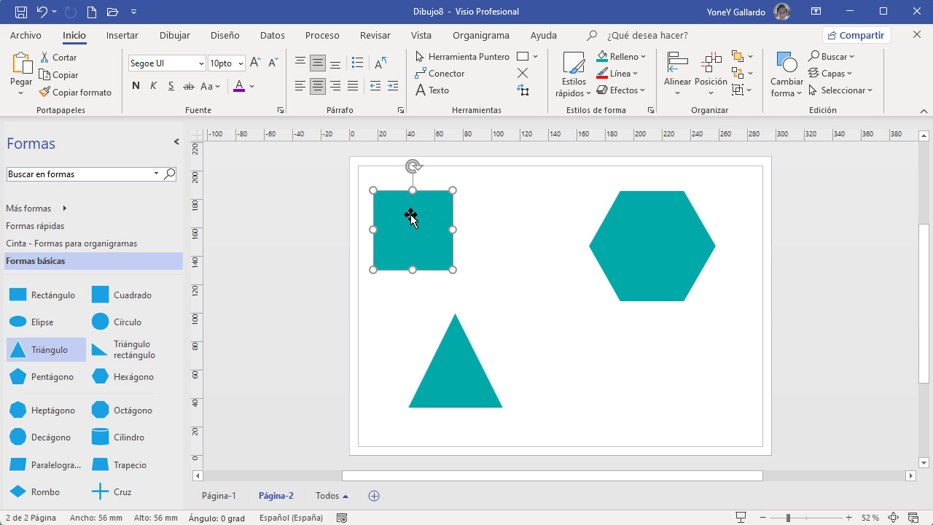
{"action": "right_click", "coordinate": [396, 208]}
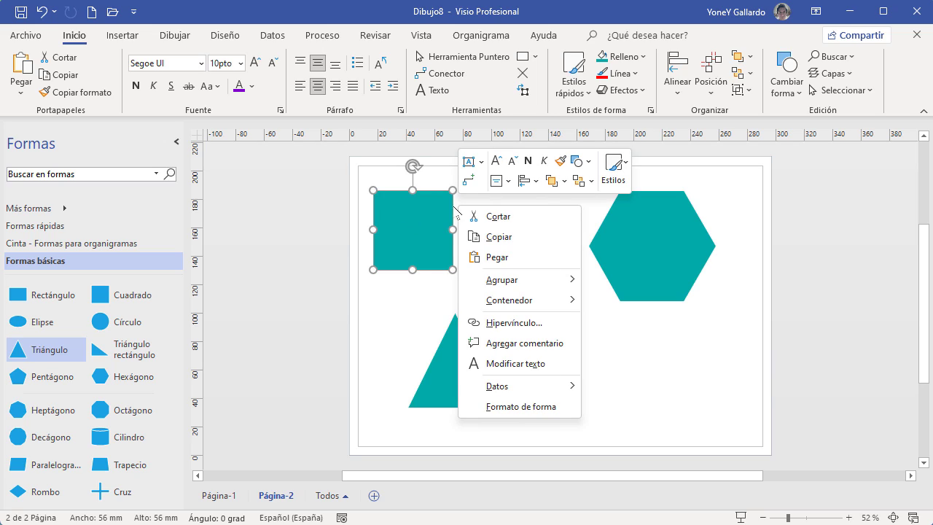
{"action": "mouse_move", "coordinate": [526, 392]}
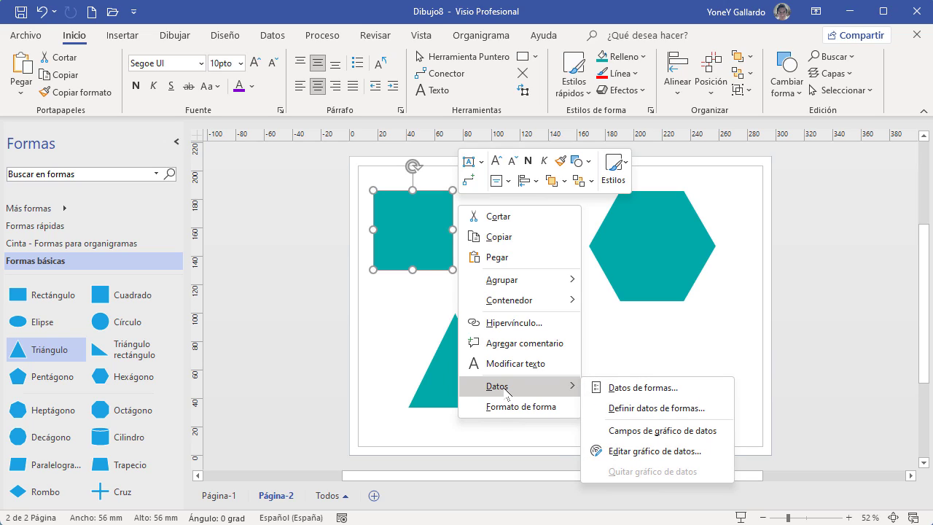
{"action": "key", "text": "Escape"}
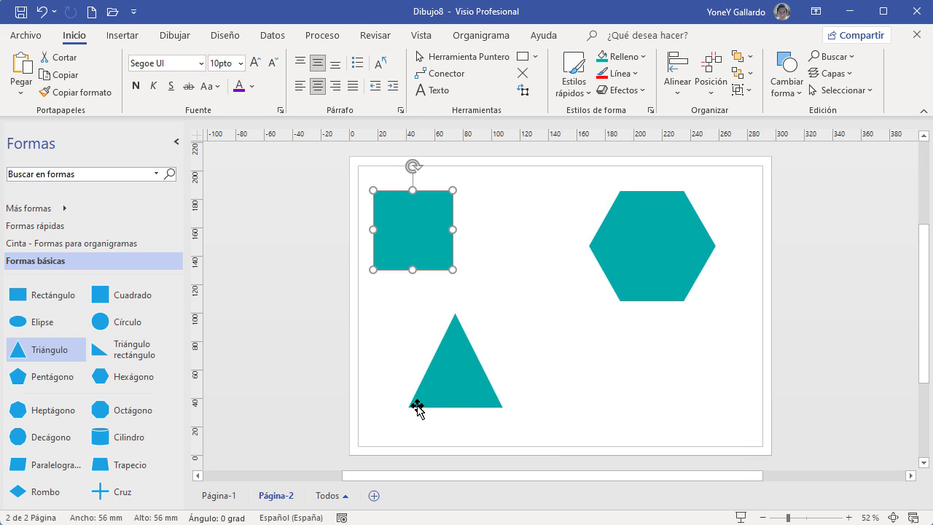
{"action": "left_click", "coordinate": [844, 75]}
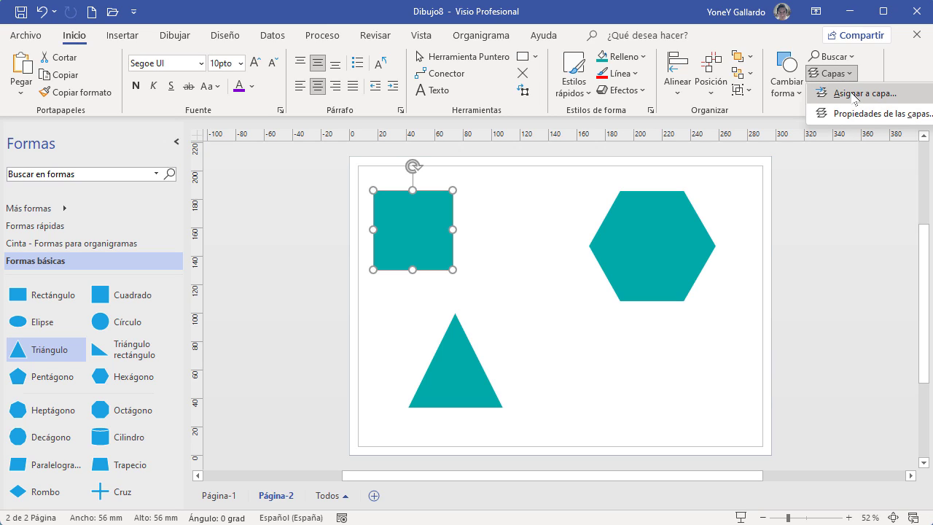
{"action": "left_click", "coordinate": [859, 93]}
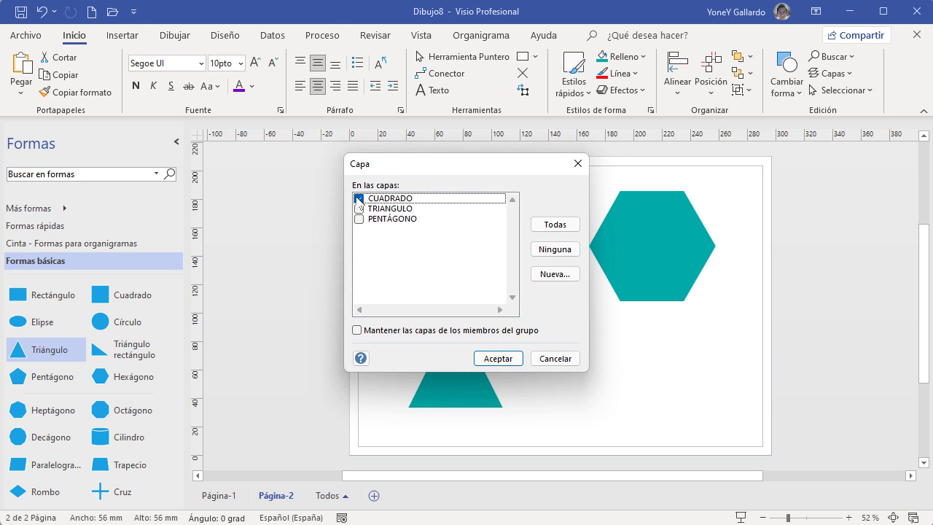
{"action": "left_click_drag", "start_coordinate": [426, 175], "coordinate": [580, 244]}
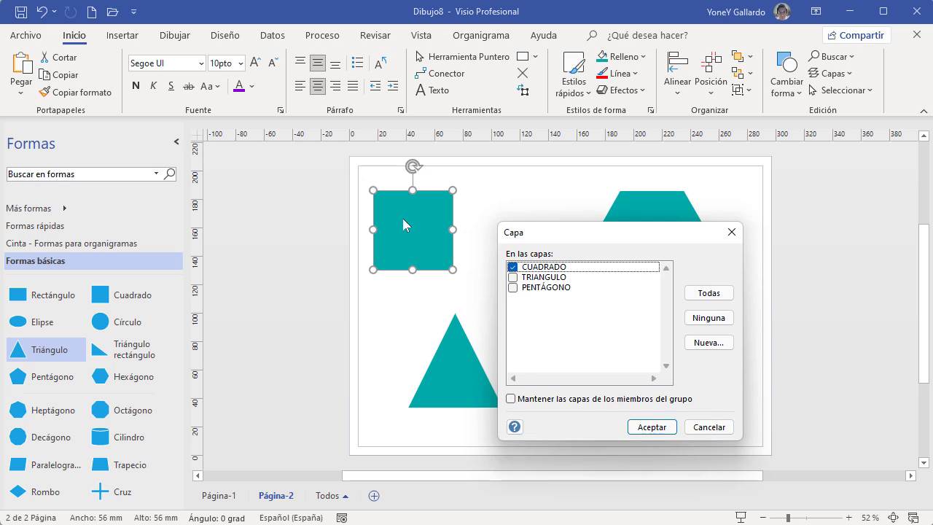
{"action": "left_click", "coordinate": [513, 277]}
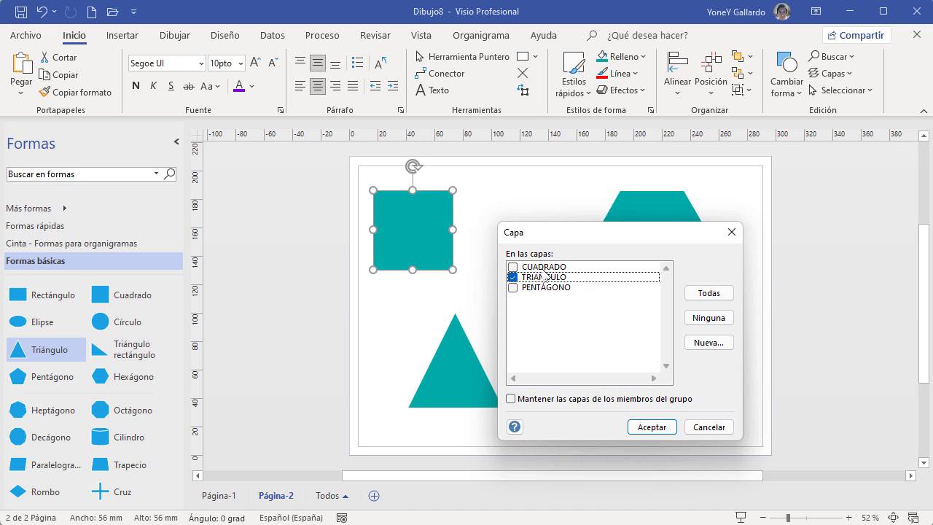
{"action": "left_click", "coordinate": [513, 267]}
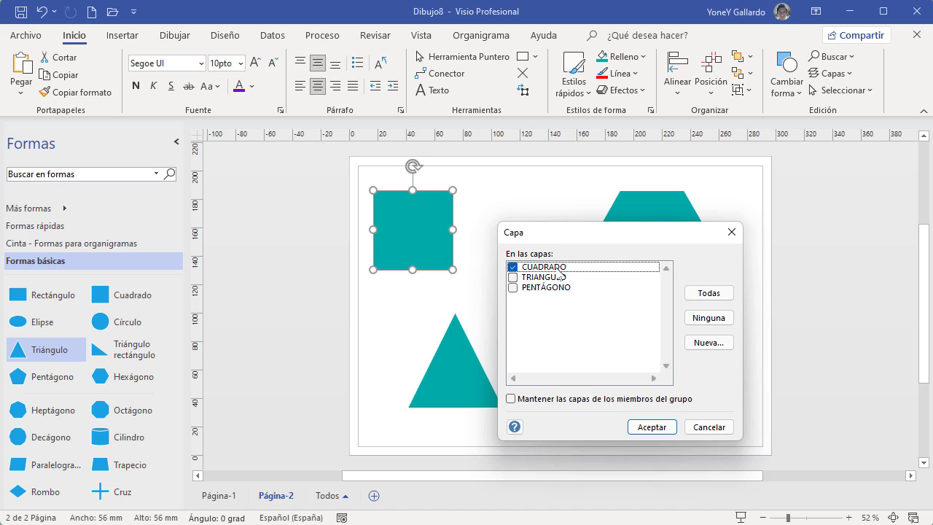
{"action": "left_click", "coordinate": [651, 427]}
- Assign the teal triangle to the TRIANGULO layer
{"action": "left_click", "coordinate": [462, 347]}
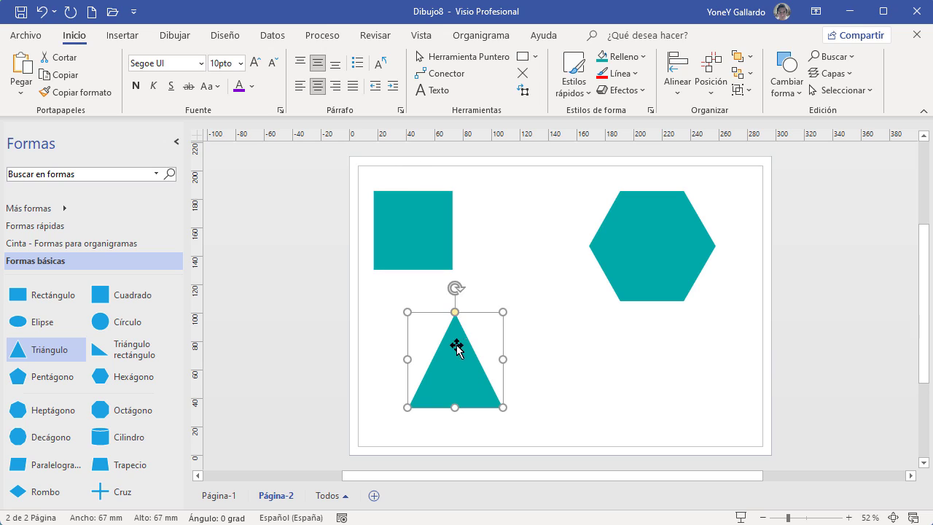
{"action": "left_click", "coordinate": [842, 75]}
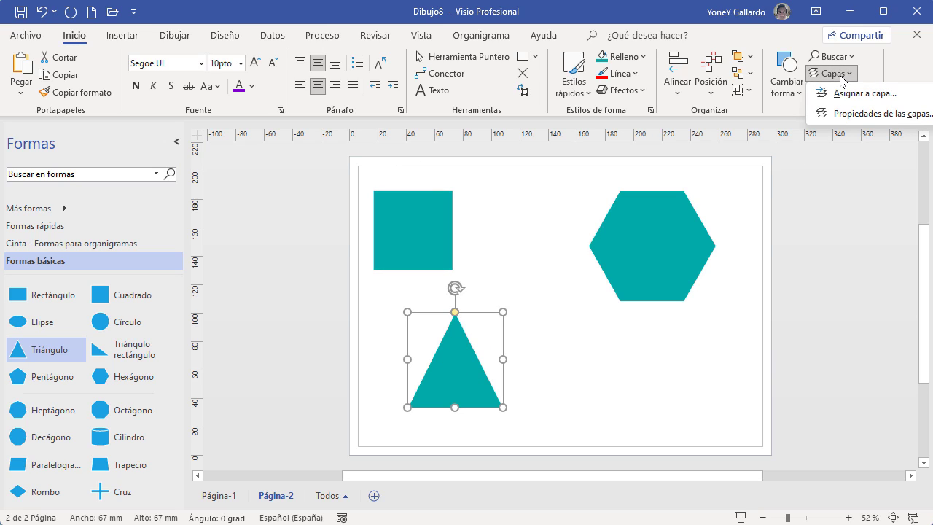
{"action": "left_click", "coordinate": [845, 93]}
{"action": "left_click", "coordinate": [520, 278]}
{"action": "left_click", "coordinate": [641, 428]}
- Assign the teal hexagon to the PENTÁGONO layer, and shift the hexagon up and left to the page's upper margin
{"action": "left_click", "coordinate": [620, 243]}
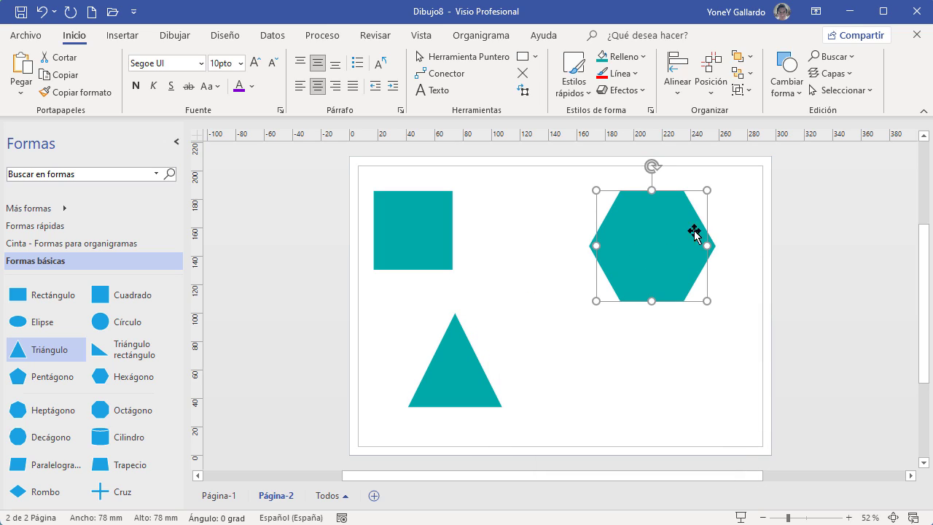
{"action": "left_click", "coordinate": [848, 77]}
{"action": "left_click", "coordinate": [849, 94]}
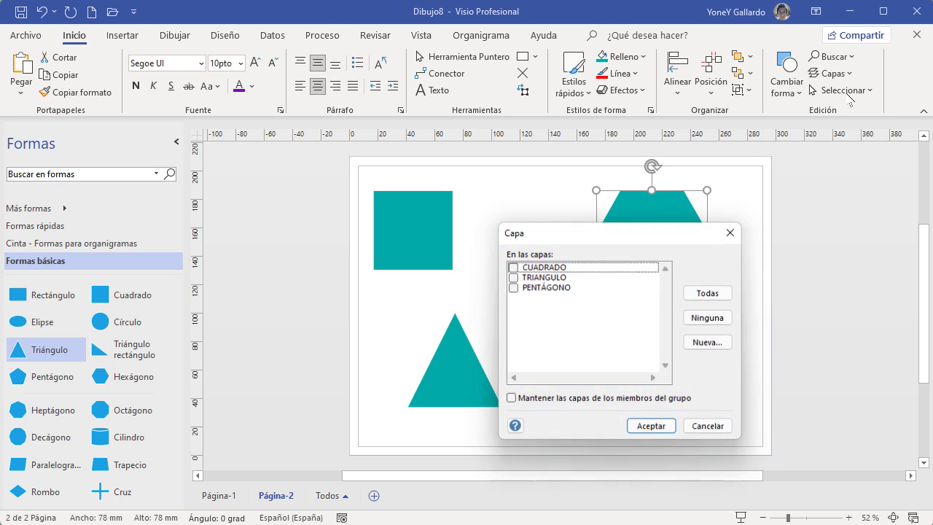
{"action": "left_click", "coordinate": [570, 288]}
{"action": "left_click", "coordinate": [653, 427]}
{"action": "left_click_drag", "start_coordinate": [654, 264], "coordinate": [622, 243]}
{"action": "left_click", "coordinate": [630, 338]}
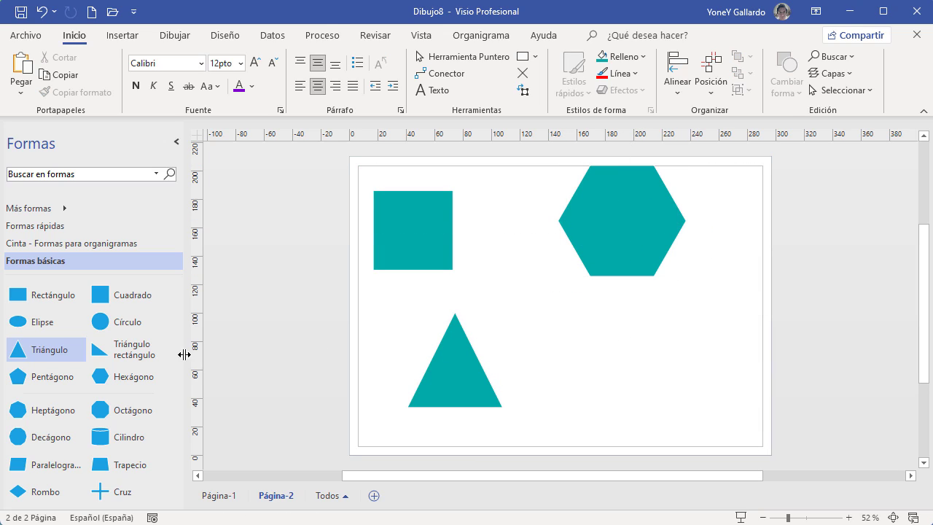
- Place a pentagon about 61 mm wide below the hexagon, plus an octagon about 40 mm wide and a similar-sized heptagon beside it
{"action": "left_click_drag", "start_coordinate": [51, 379], "coordinate": [621, 398]}
{"action": "left_click_drag", "start_coordinate": [599, 369], "coordinate": [576, 344]}
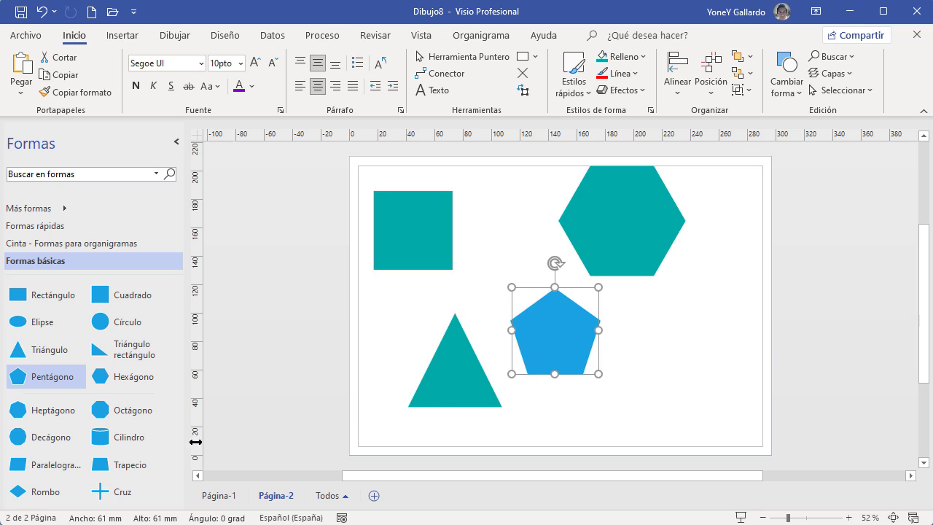
{"action": "left_click_drag", "start_coordinate": [623, 369], "coordinate": [743, 330]}
{"action": "left_click_drag", "start_coordinate": [45, 410], "coordinate": [639, 408]}
{"action": "left_click", "coordinate": [703, 340]}
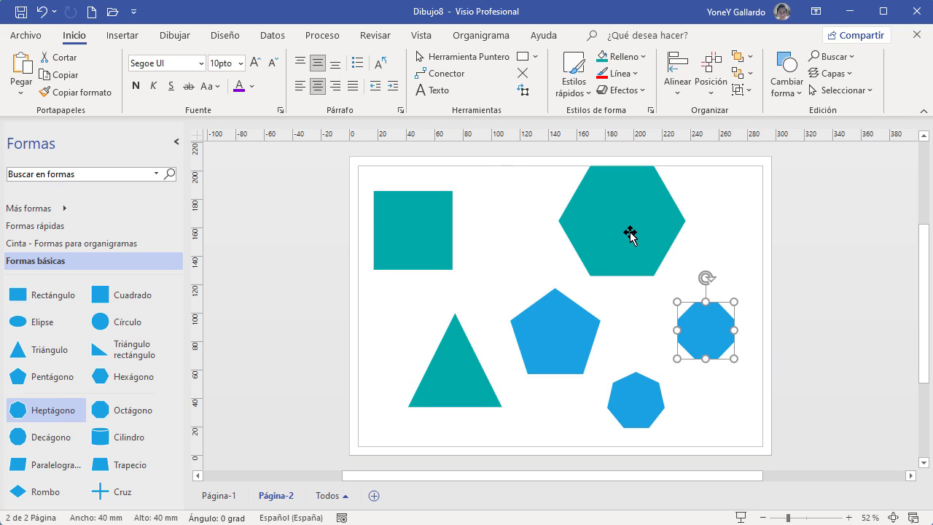
{"action": "left_click", "coordinate": [573, 321]}
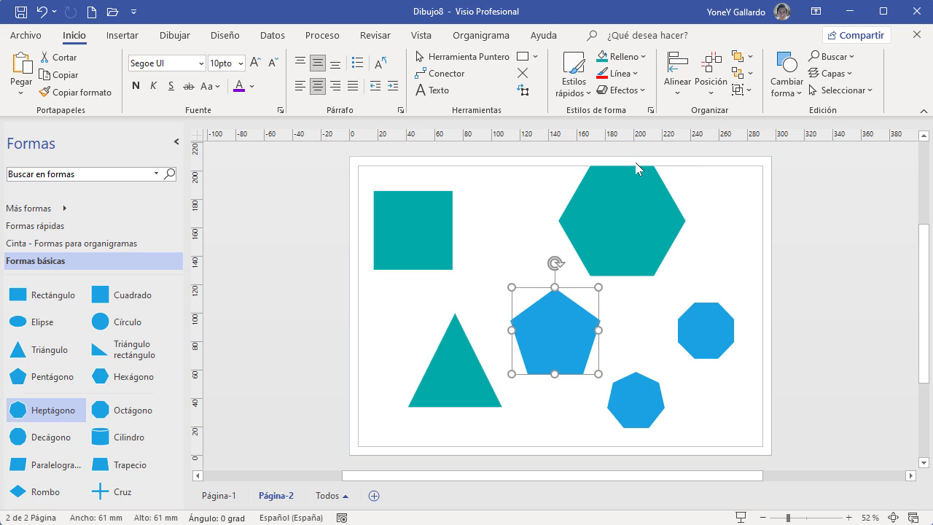
{"action": "left_click", "coordinate": [829, 73]}
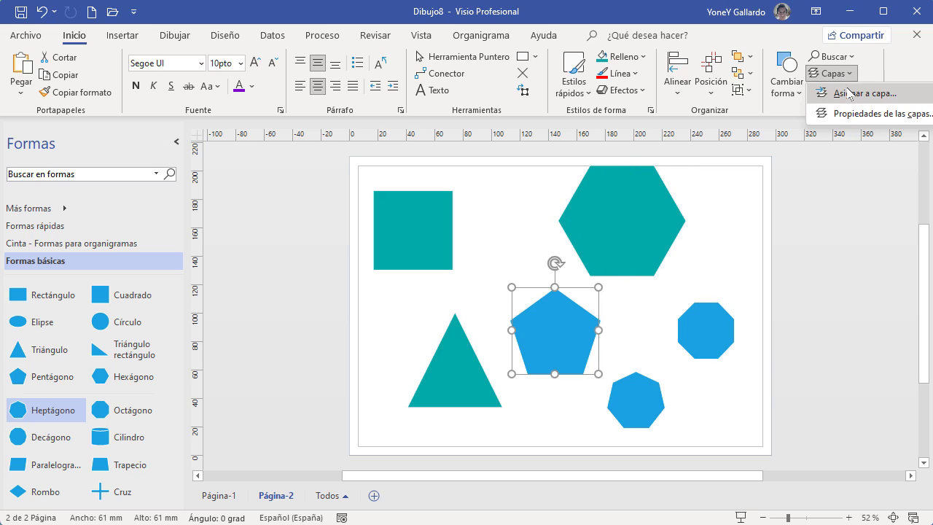
{"action": "left_click", "coordinate": [852, 94]}
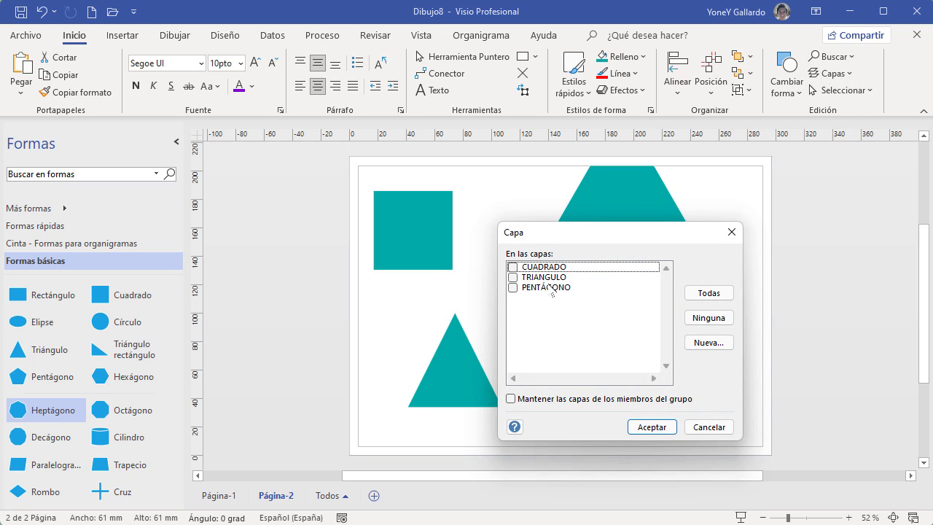
{"action": "left_click", "coordinate": [513, 288]}
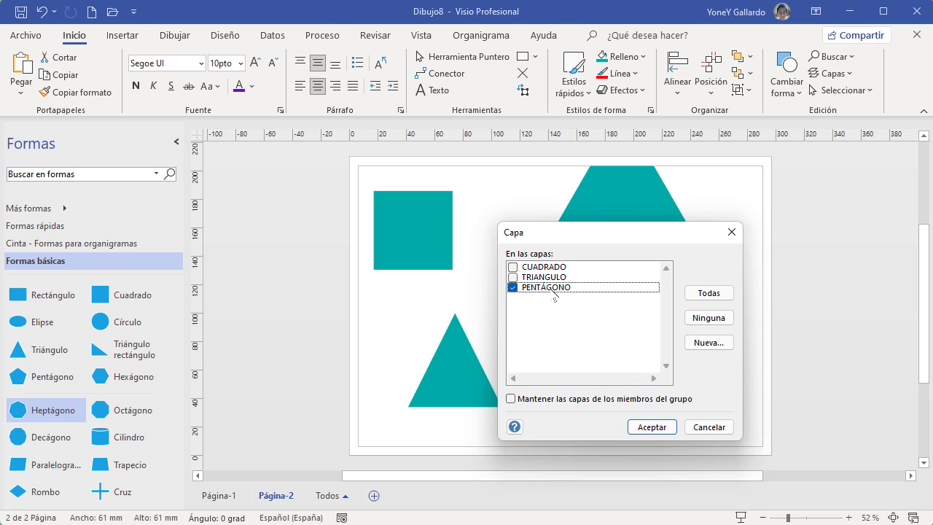
{"action": "left_click", "coordinate": [708, 426]}
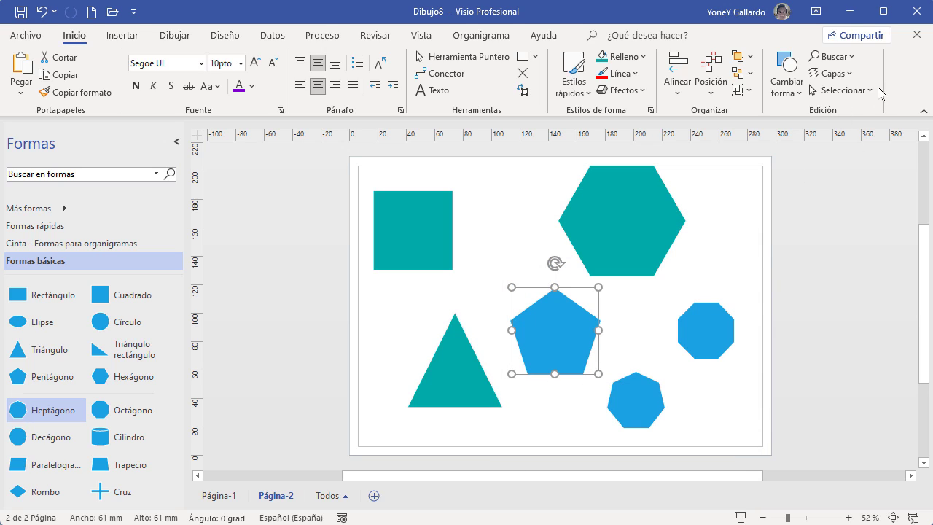
- Rename the PENTÁGONO layer as POLÍGONO in the layer properties
{"action": "left_click", "coordinate": [868, 90]}
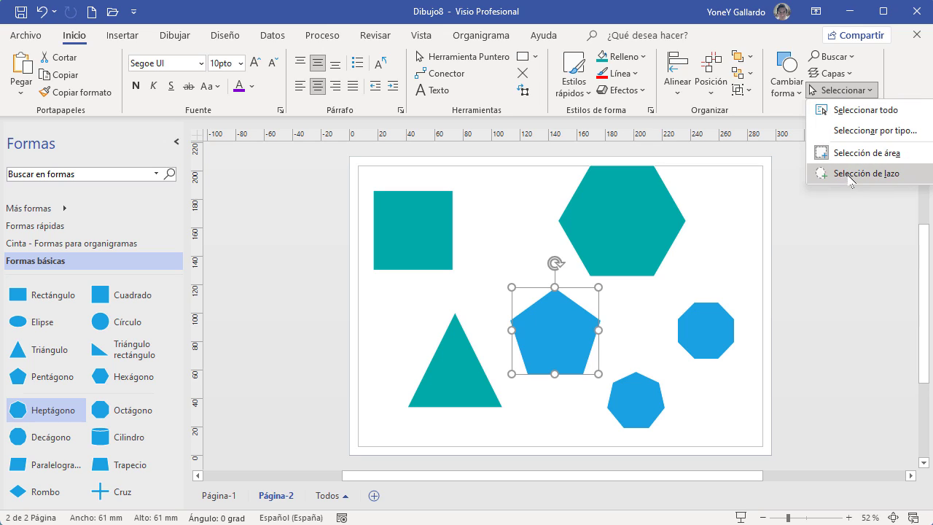
{"action": "left_click", "coordinate": [838, 77]}
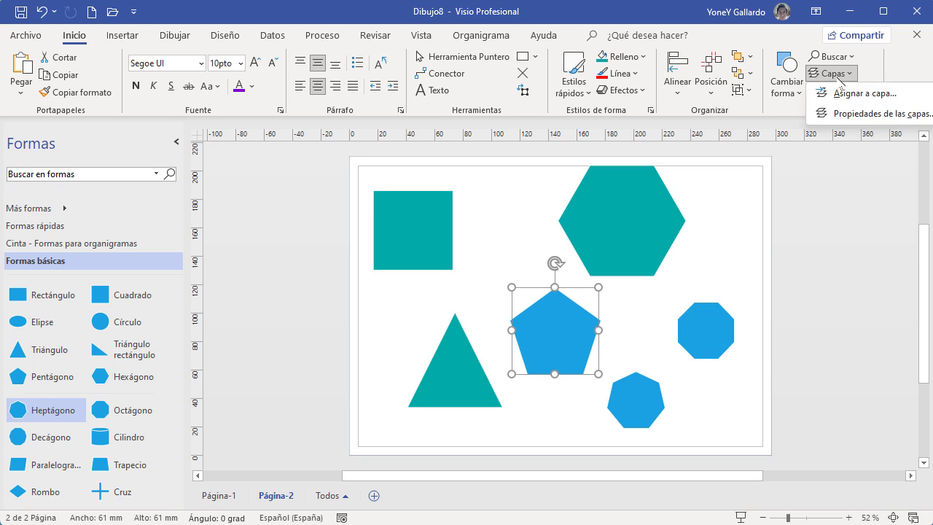
{"action": "left_click", "coordinate": [867, 113]}
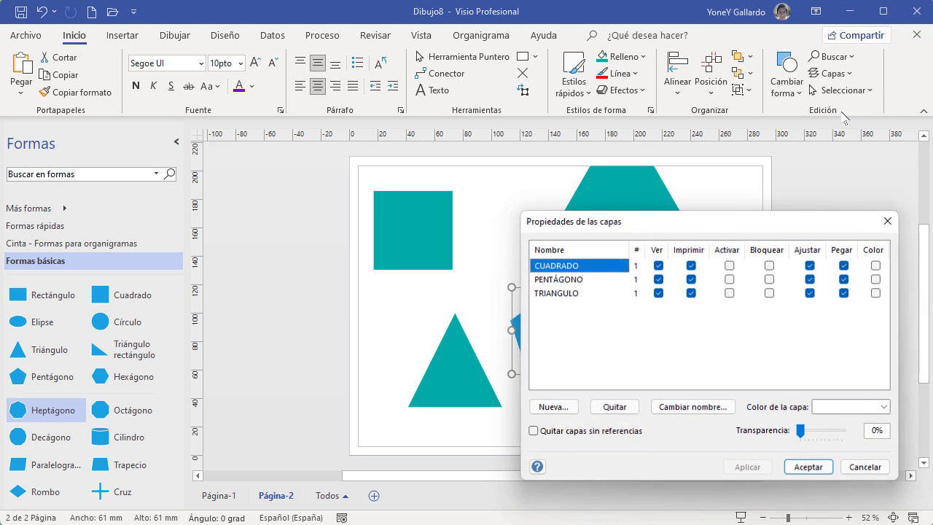
{"action": "left_click", "coordinate": [566, 280]}
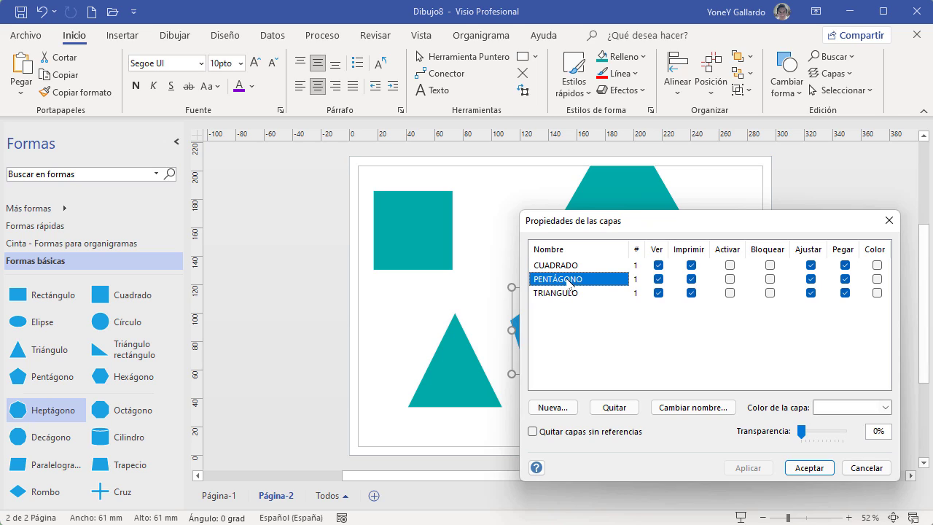
{"action": "left_click", "coordinate": [692, 407]}
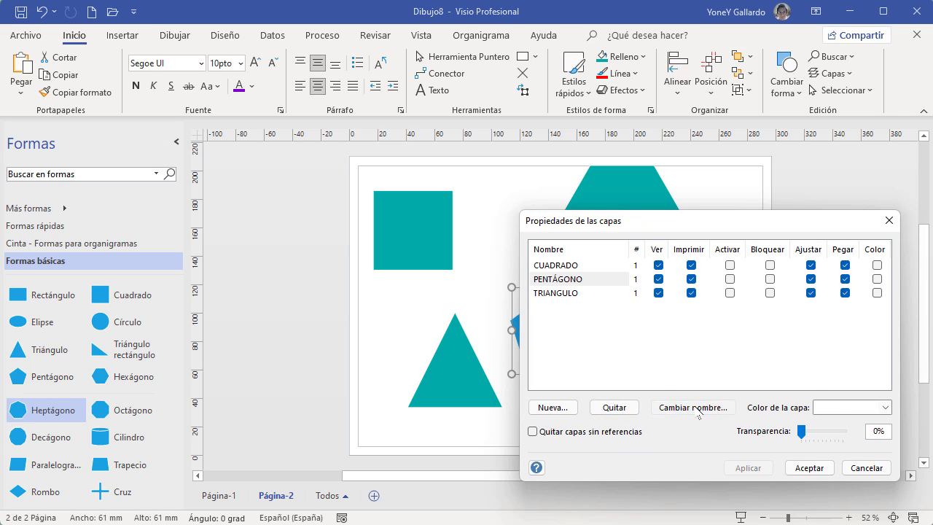
{"action": "type", "text": "POLÍGONO"}
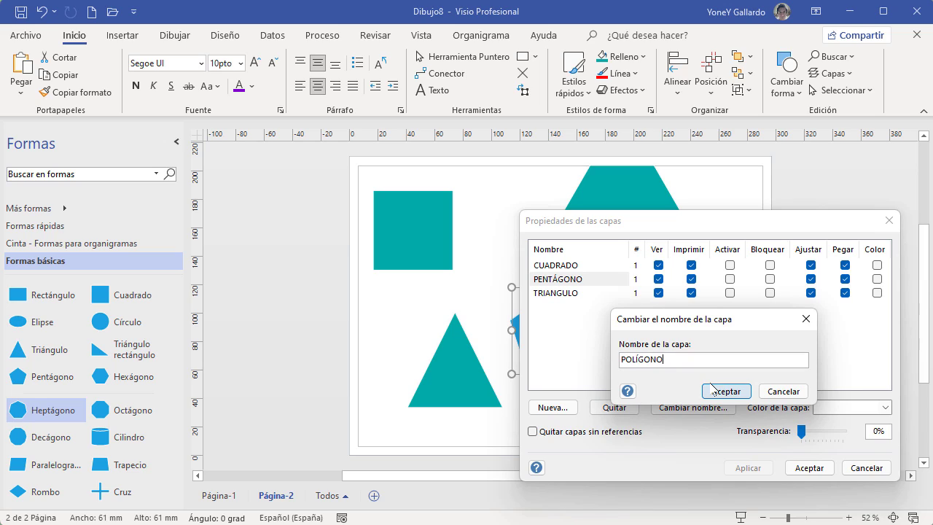
{"action": "left_click", "coordinate": [713, 390]}
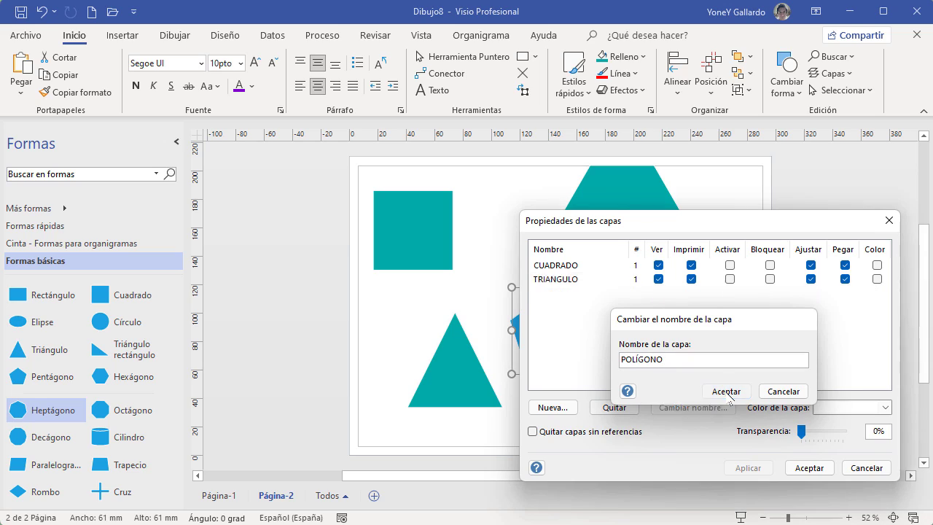
{"action": "left_click", "coordinate": [807, 468]}
- Check which layer the teal hexagon is assigned to, without changing its assignment
{"action": "left_click", "coordinate": [641, 232]}
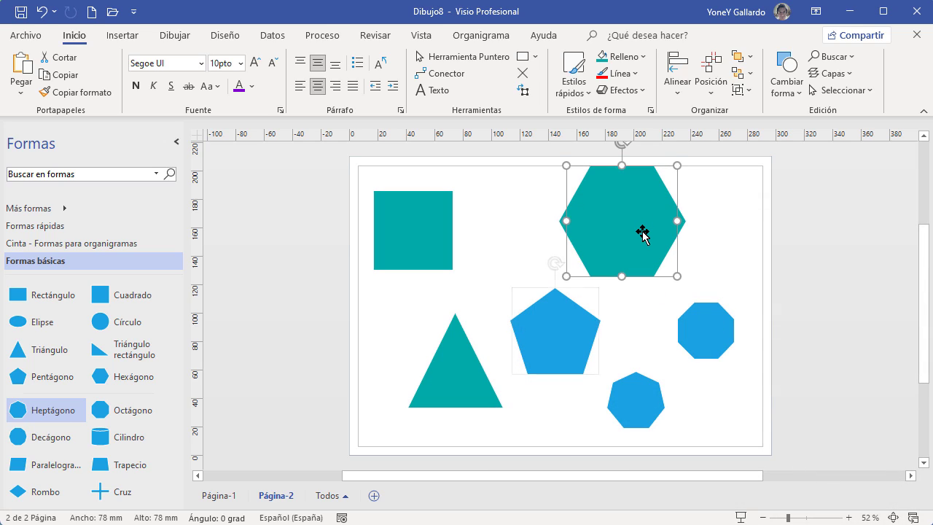
{"action": "left_click", "coordinate": [830, 73]}
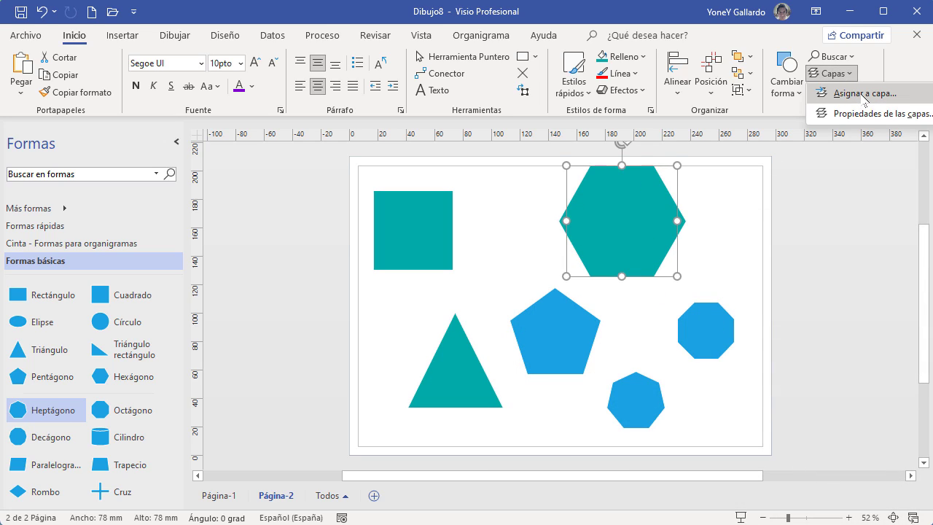
{"action": "left_click", "coordinate": [864, 93]}
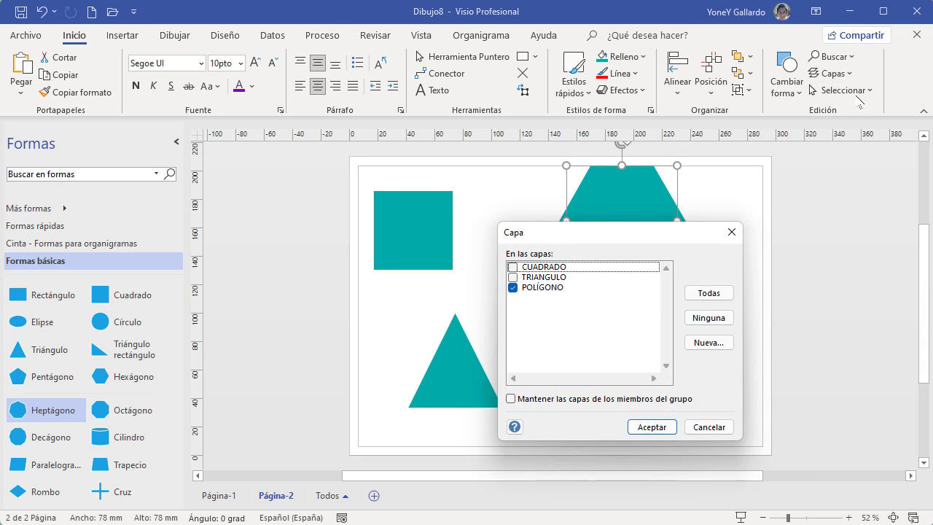
{"action": "left_click", "coordinate": [710, 428]}
- Assign the blue pentagon, heptagon and octagon together to the POLÍGONO layer, and clear the selection
{"action": "left_click", "coordinate": [568, 340]}
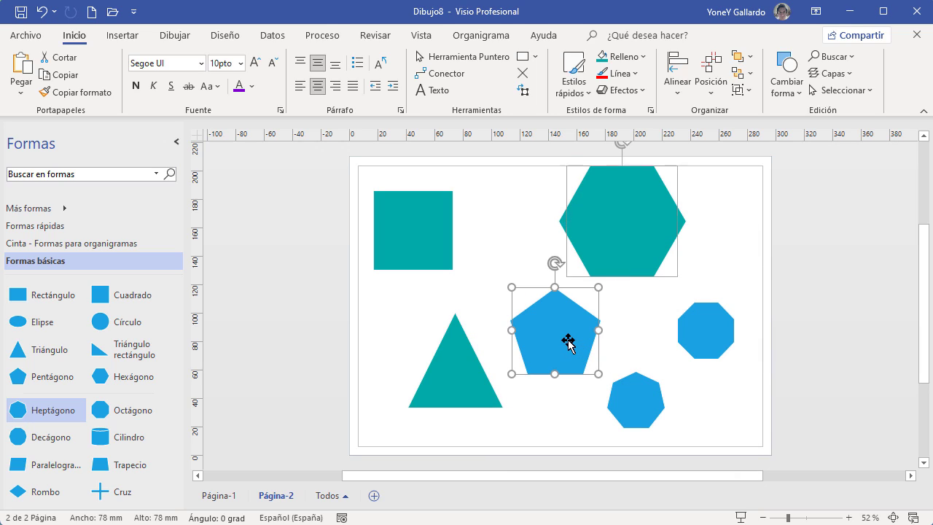
{"action": "left_click", "coordinate": [634, 397], "text": "shift"}
{"action": "left_click", "coordinate": [703, 333], "text": "shift"}
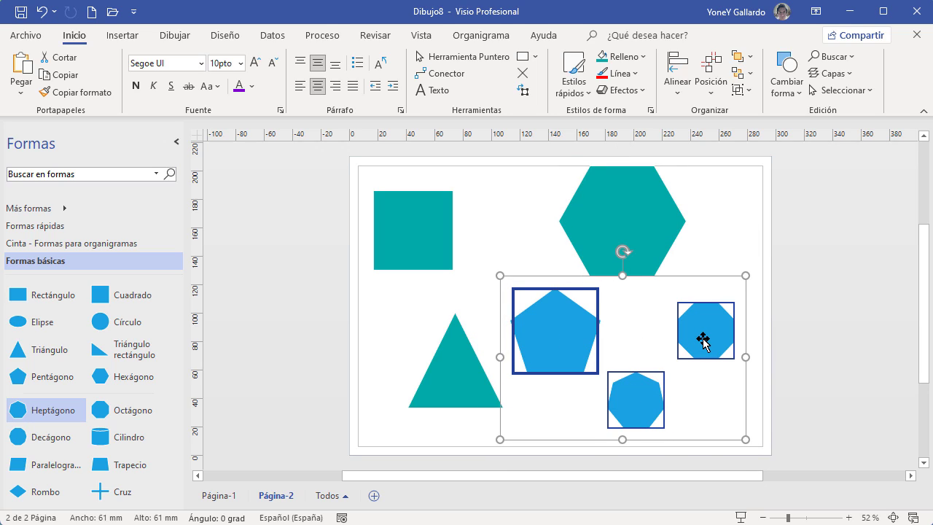
{"action": "left_click", "coordinate": [845, 73]}
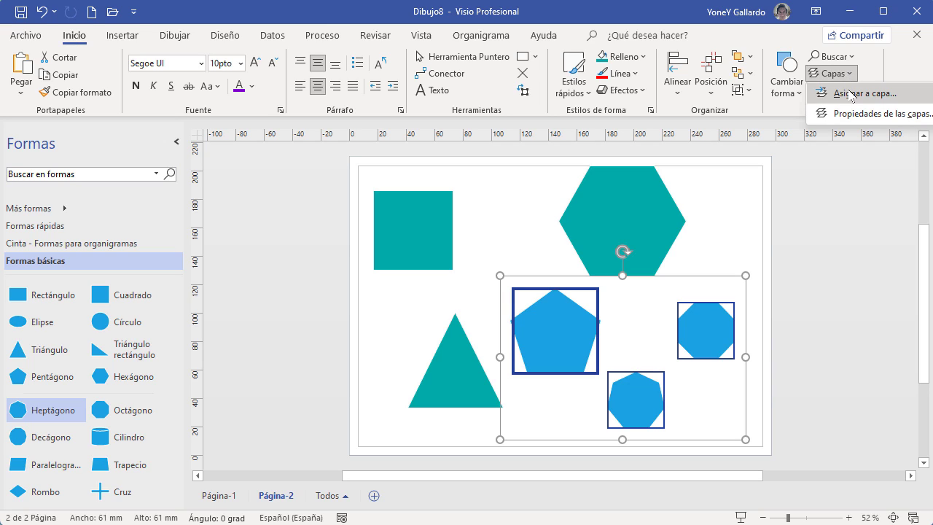
{"action": "left_click", "coordinate": [827, 92]}
{"action": "left_click", "coordinate": [513, 288]}
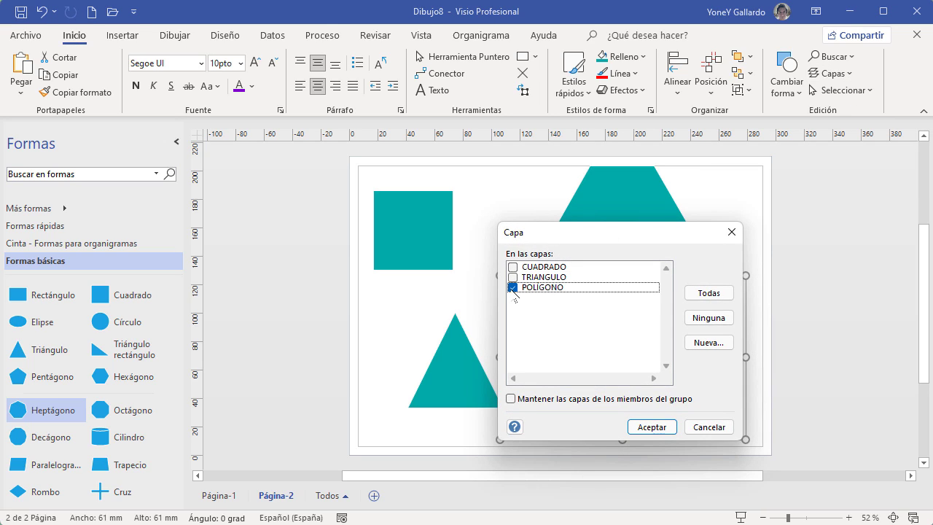
{"action": "left_click", "coordinate": [651, 428]}
{"action": "left_click", "coordinate": [746, 230]}
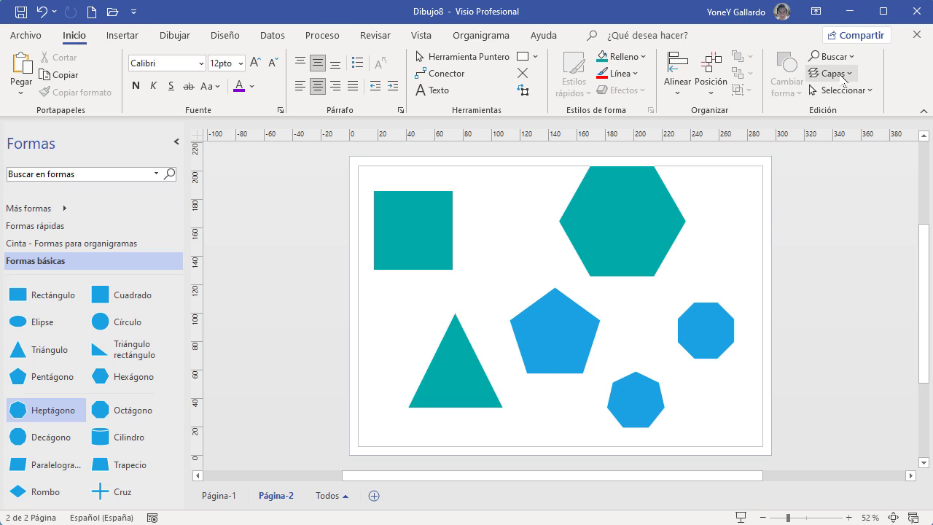
- Hide the CUADRADO layer through the layer properties and make it visible again, applying each change
{"action": "left_click", "coordinate": [843, 76]}
{"action": "left_click", "coordinate": [838, 116]}
{"action": "left_click_drag", "start_coordinate": [665, 225], "coordinate": [729, 206]}
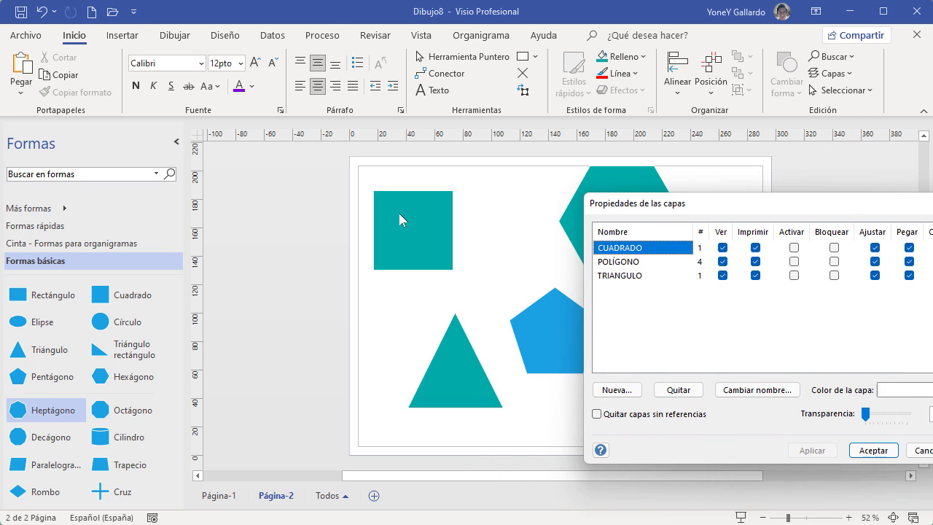
{"action": "left_click", "coordinate": [722, 248]}
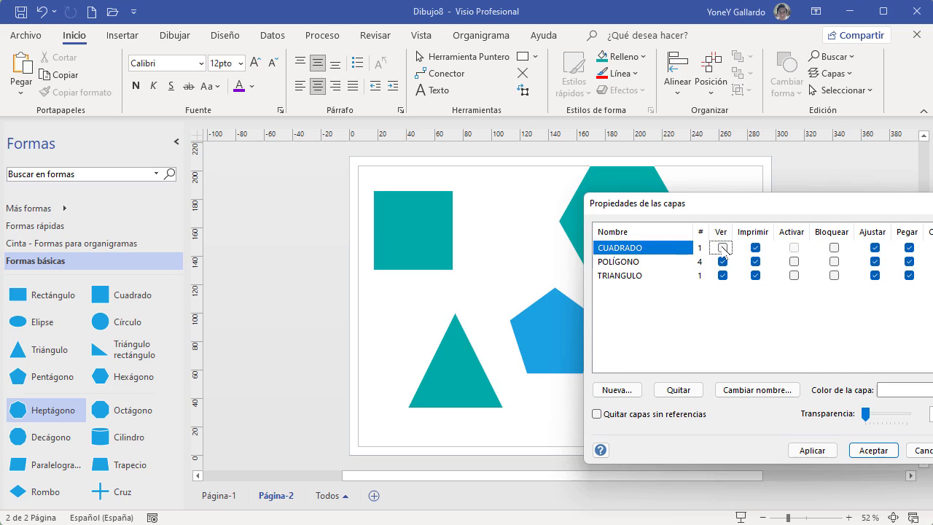
{"action": "left_click", "coordinate": [810, 451]}
{"action": "left_click_drag", "start_coordinate": [772, 207], "coordinate": [728, 207]}
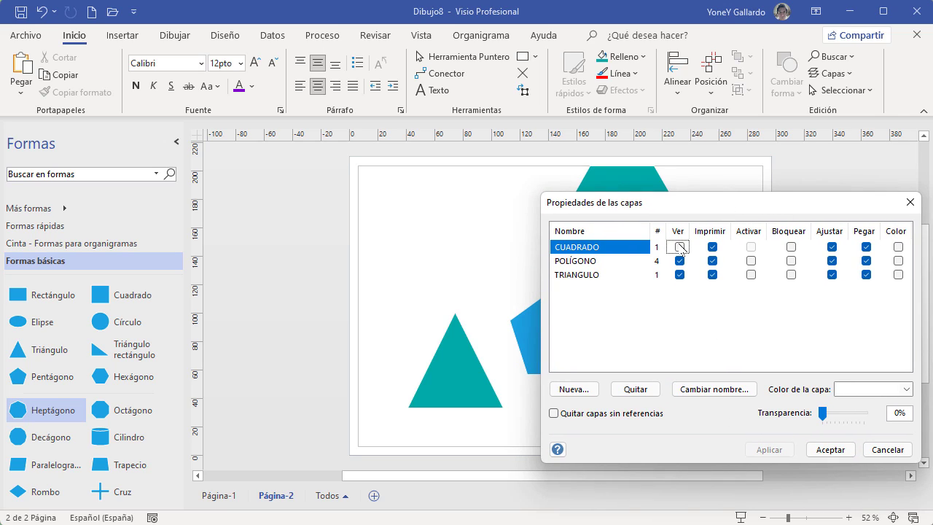
{"action": "left_click", "coordinate": [679, 247]}
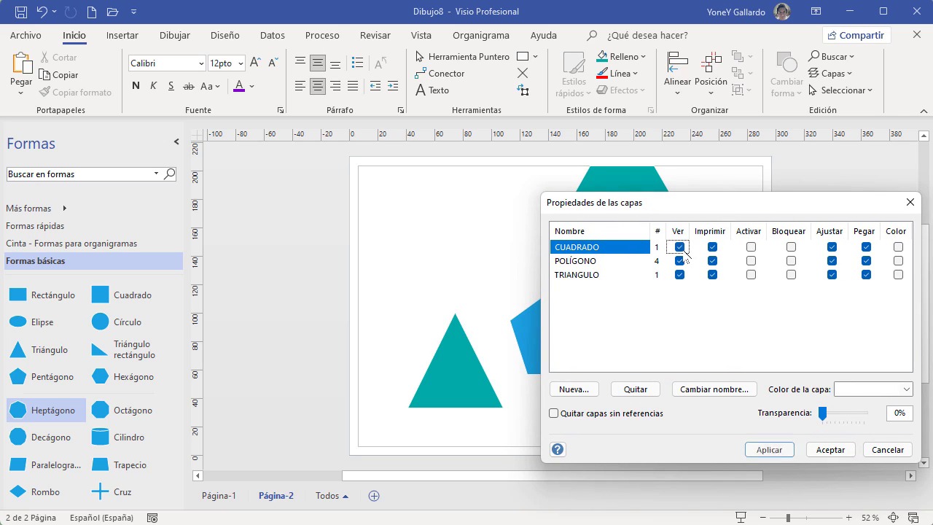
{"action": "left_click", "coordinate": [778, 451]}
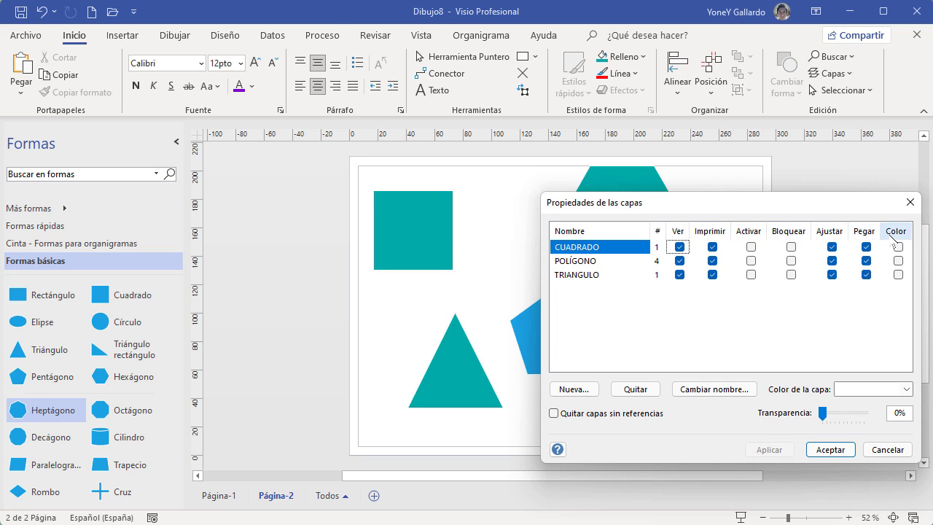
- Switch to Photoshop to compare its layer list, and return to Visio's layer properties
{"action": "left_click_drag", "start_coordinate": [837, 208], "coordinate": [813, 203]}
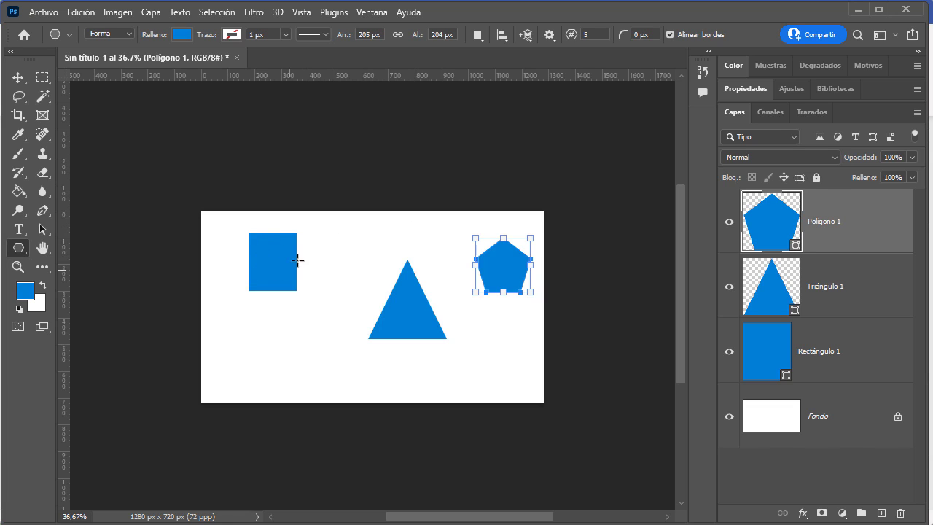
{"action": "left_click", "coordinate": [860, 12]}
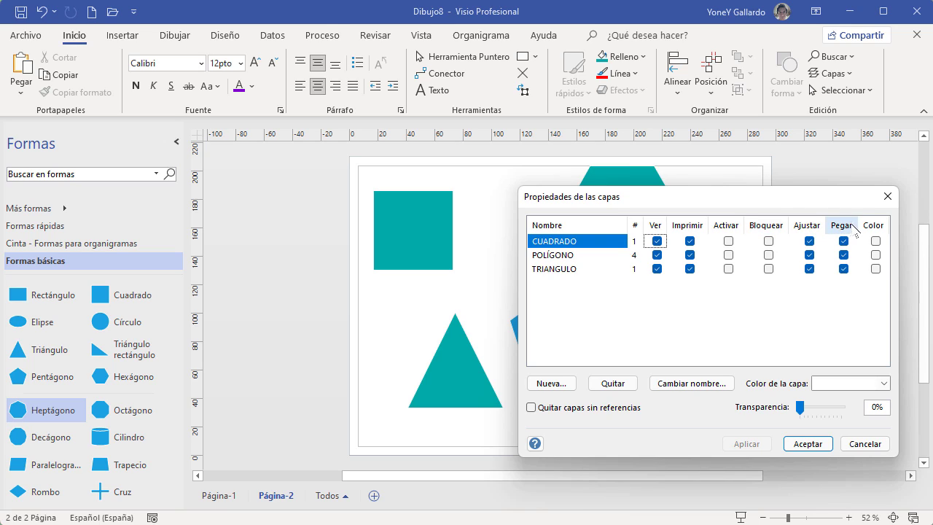
- Turn on the layer color for POLÍGONO and apply dark green to it
{"action": "left_click_drag", "start_coordinate": [682, 207], "coordinate": [283, 192]}
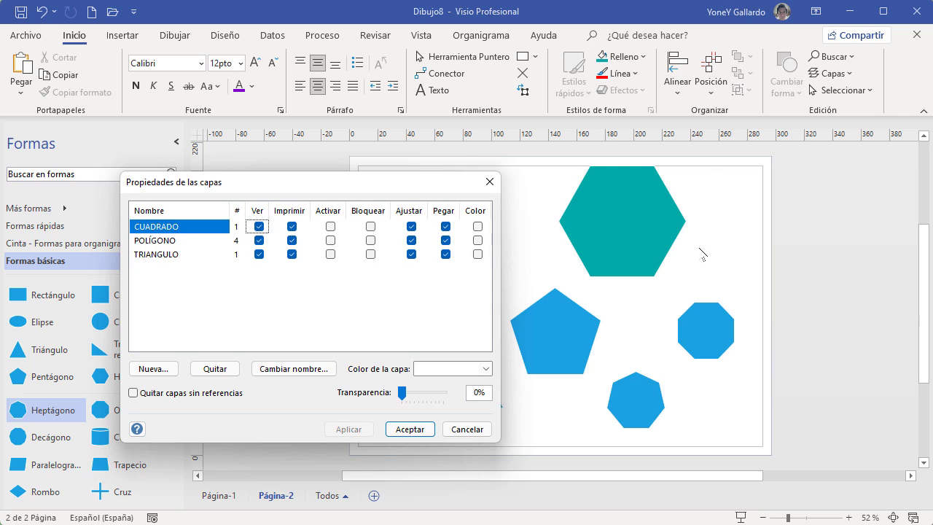
{"action": "left_click", "coordinate": [157, 241]}
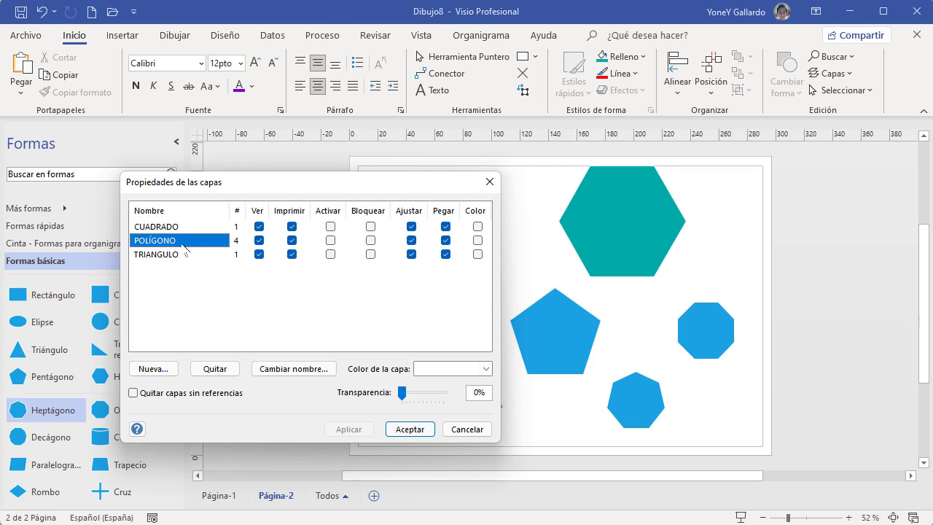
{"action": "left_click", "coordinate": [477, 241]}
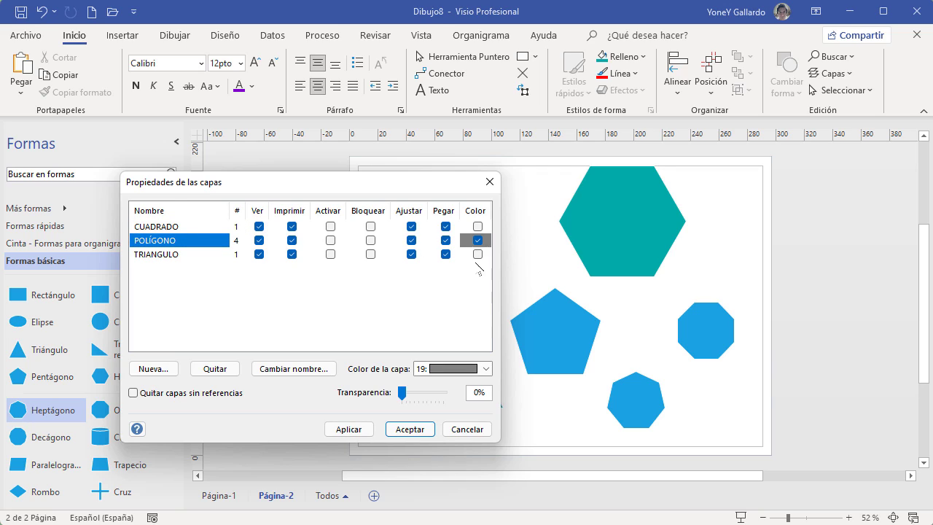
{"action": "left_click", "coordinate": [486, 369]}
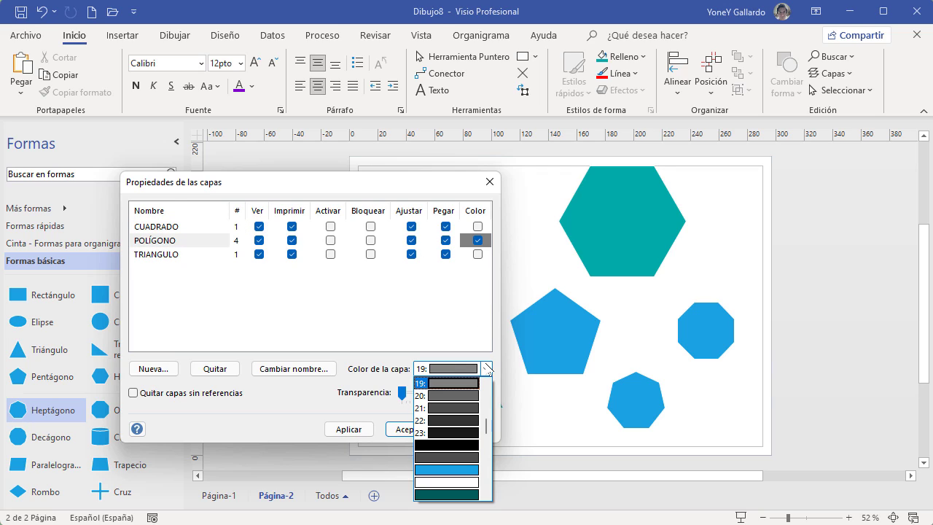
{"action": "left_click", "coordinate": [440, 494]}
{"action": "left_click", "coordinate": [351, 433]}
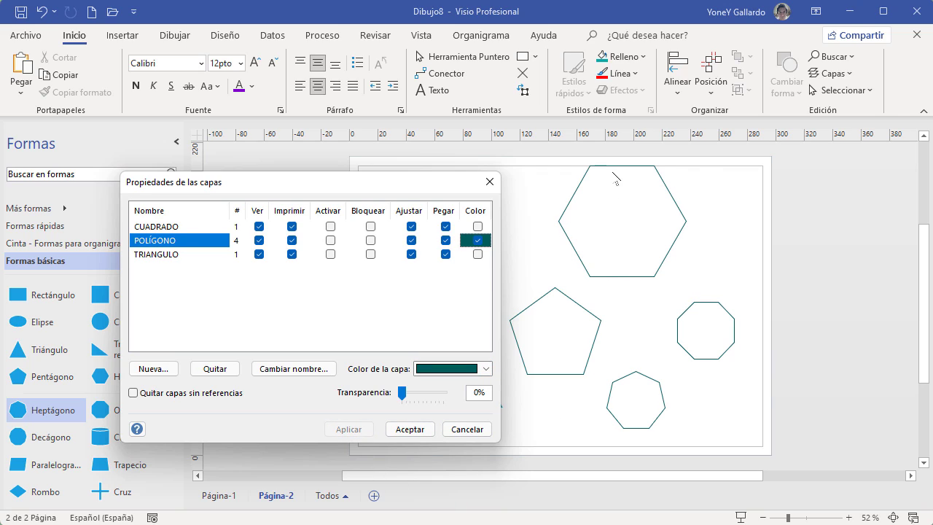
- Change the POLÍGONO layer's color to red and apply it
{"action": "left_click", "coordinate": [486, 369]}
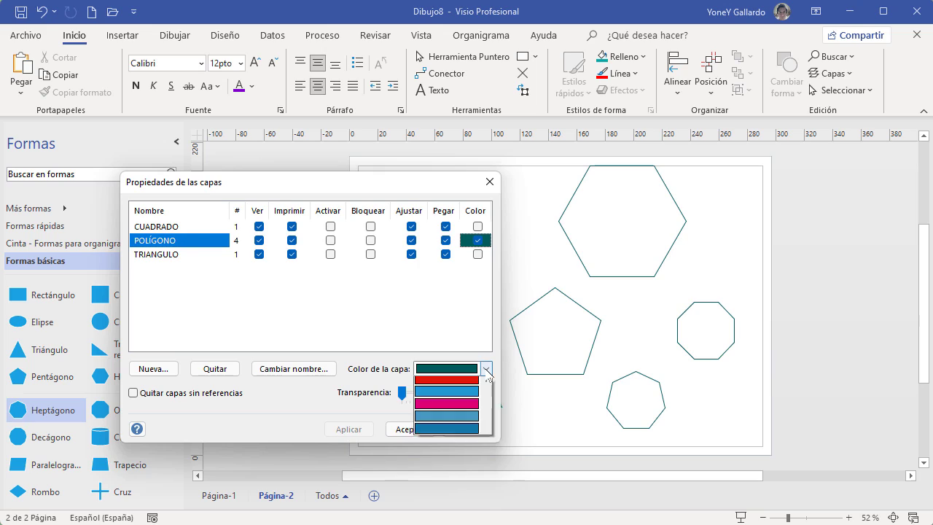
{"action": "left_click", "coordinate": [446, 444]}
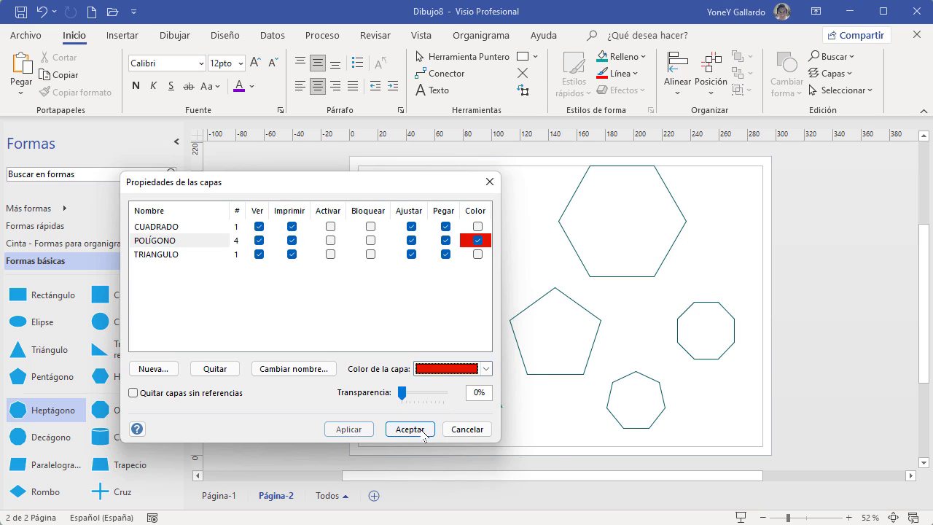
{"action": "left_click", "coordinate": [348, 428]}
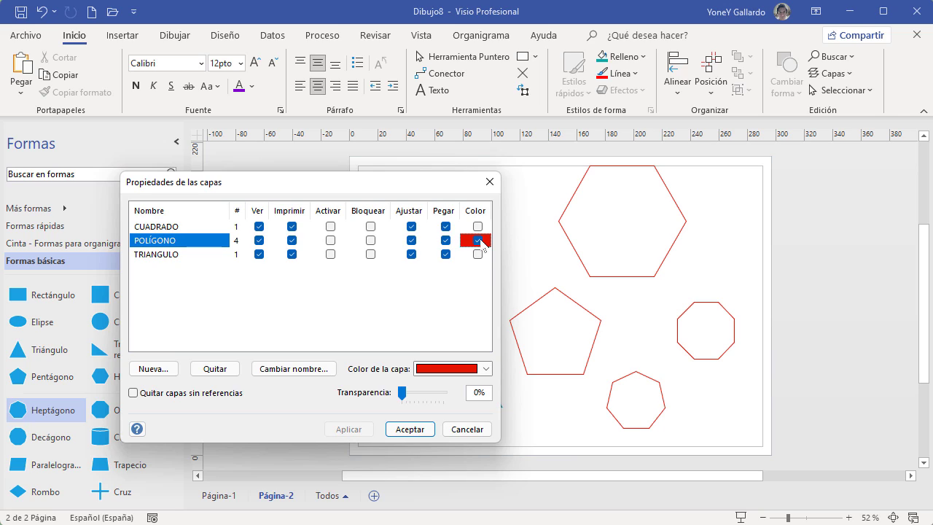
- Turn off the POLÍGONO layer's color override and close the layer properties
{"action": "left_click", "coordinate": [477, 240]}
{"action": "left_click", "coordinate": [348, 430]}
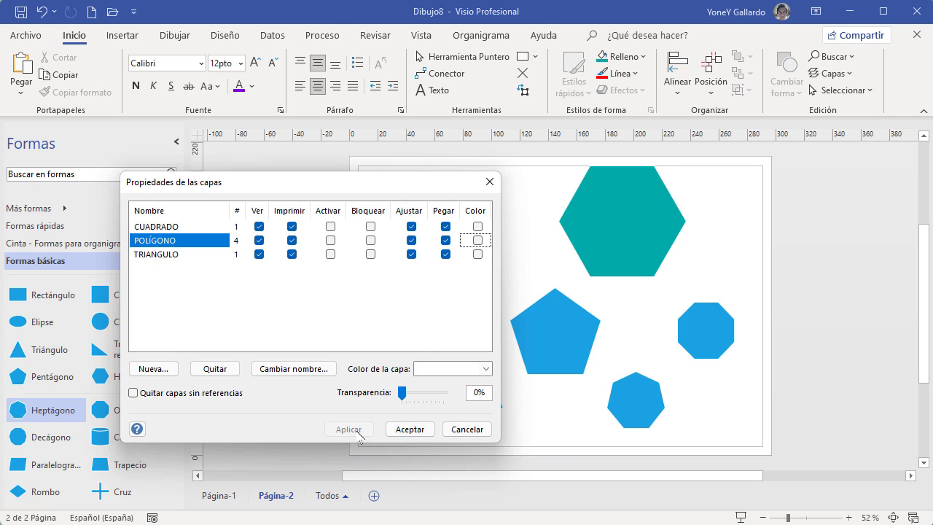
{"action": "left_click", "coordinate": [425, 430]}
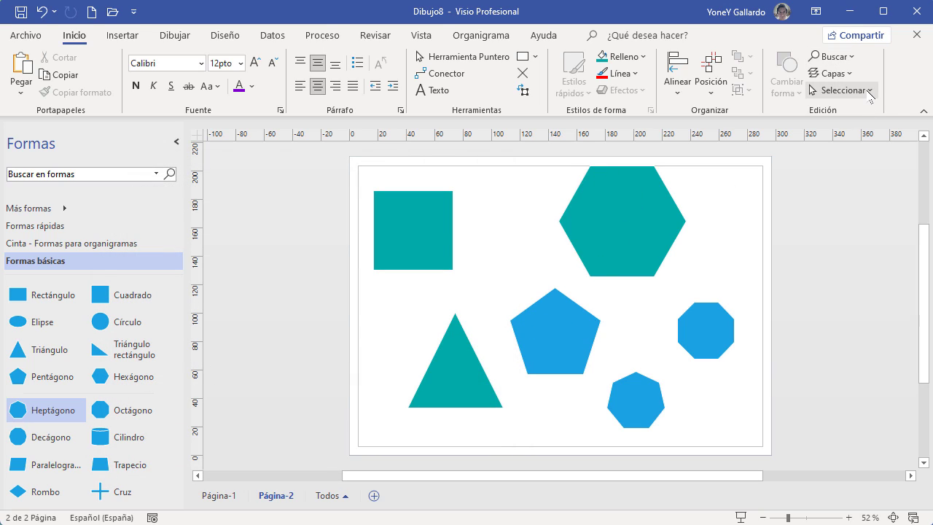
- Select all shapes on the page, and clear the selection
{"action": "left_click", "coordinate": [842, 90]}
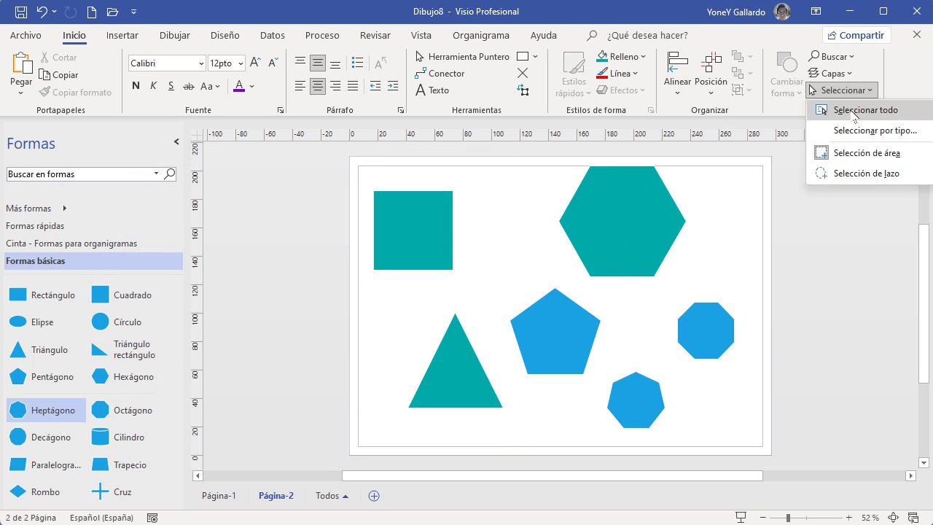
{"action": "left_click", "coordinate": [893, 111]}
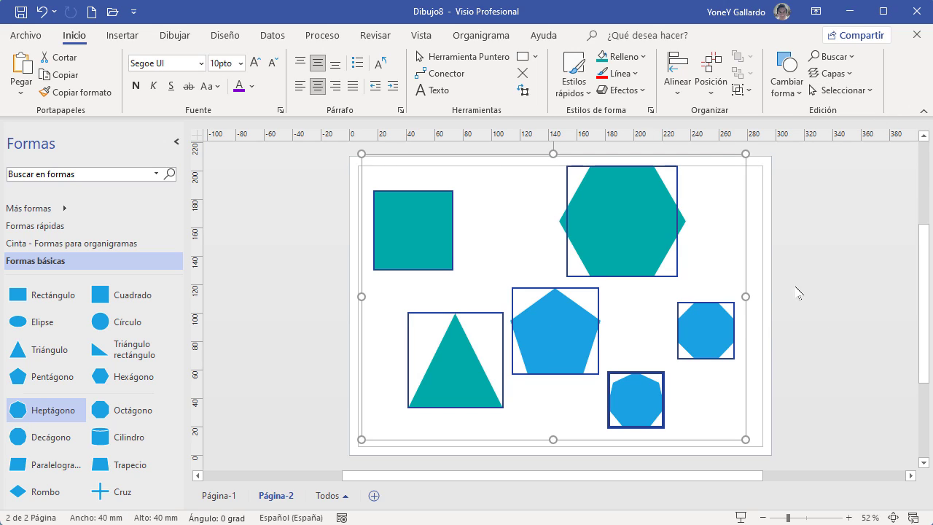
{"action": "left_click", "coordinate": [757, 263]}
- Select by type all shapes on the POLÍGONO layer, and clear the selection
{"action": "left_click", "coordinate": [841, 90]}
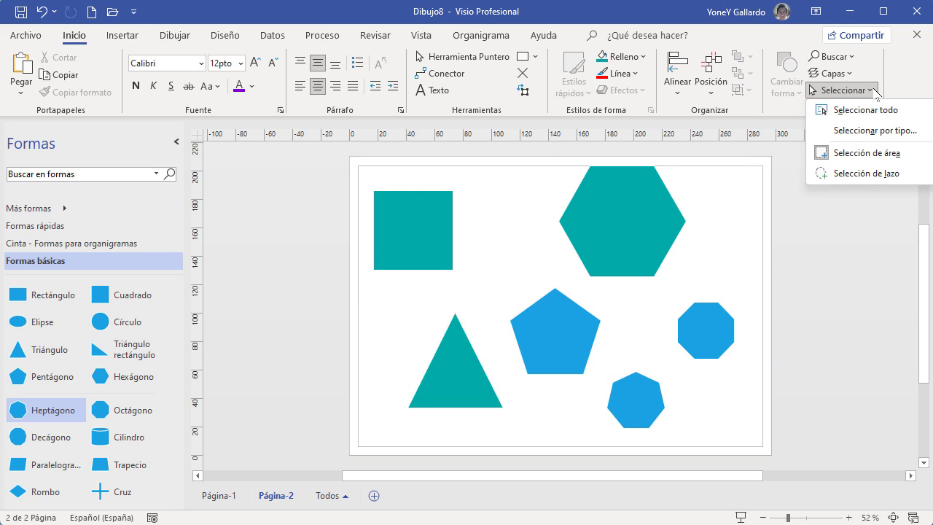
{"action": "left_click", "coordinate": [862, 131]}
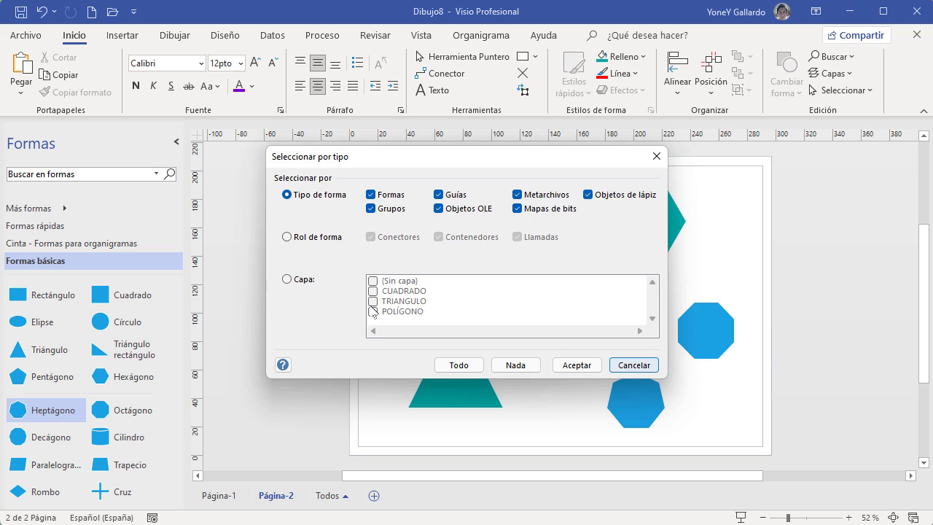
{"action": "left_click", "coordinate": [286, 279]}
{"action": "left_click", "coordinate": [373, 312]}
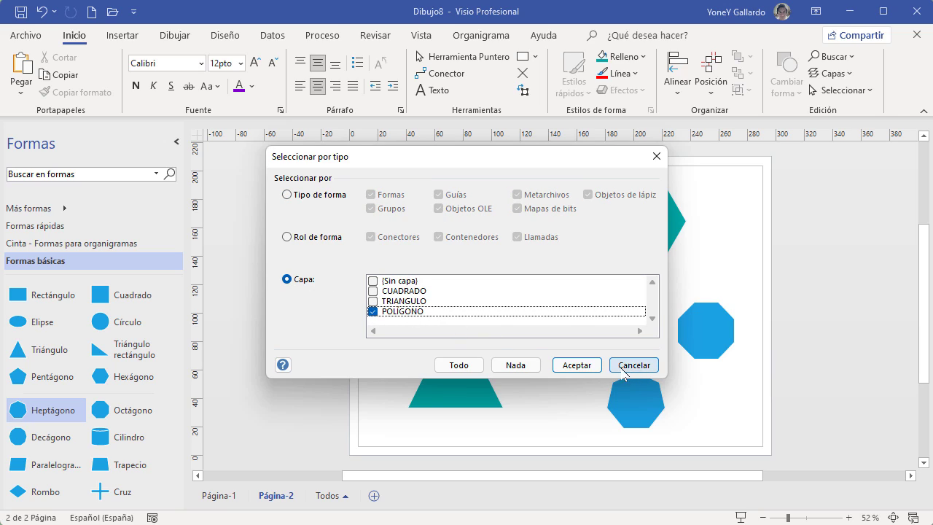
{"action": "left_click", "coordinate": [577, 365]}
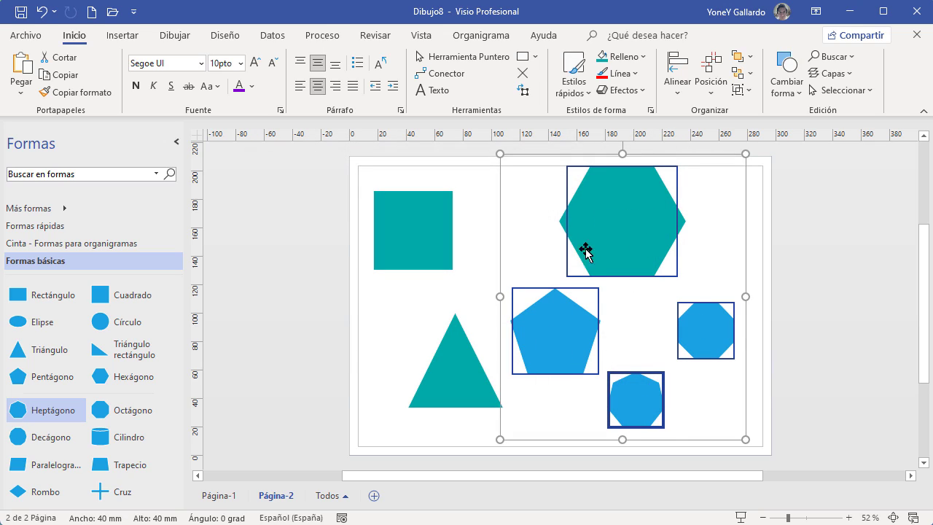
{"action": "left_click", "coordinate": [811, 266]}
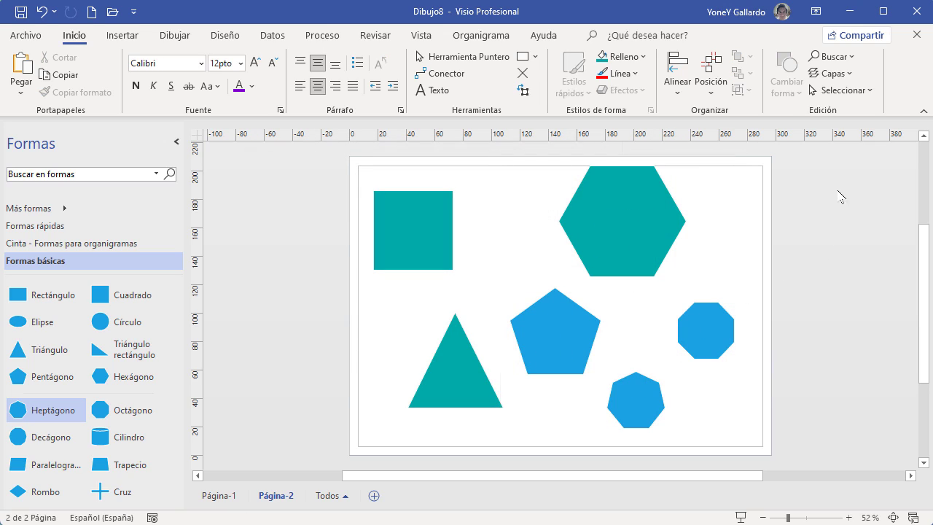
- Use area selection around the square and around all shapes on the page, clearing the selection each time
{"action": "left_click", "coordinate": [860, 92]}
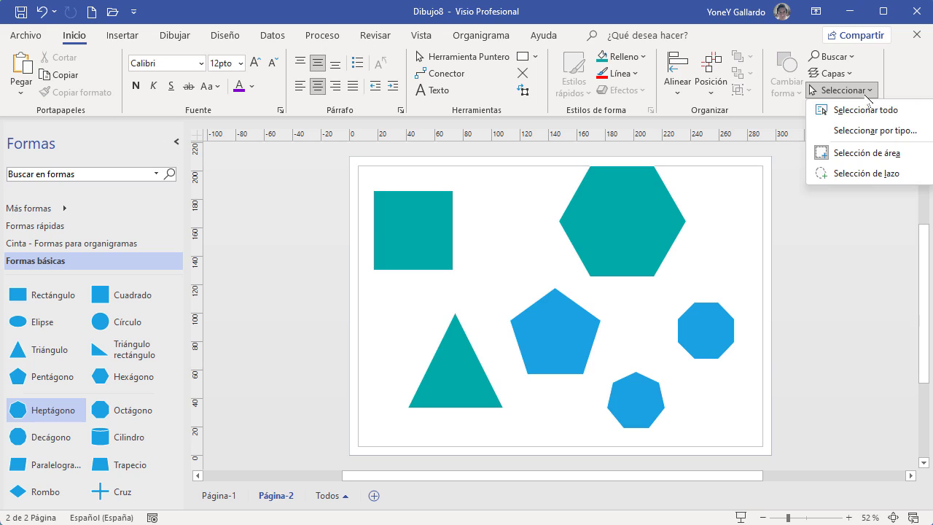
{"action": "left_click", "coordinate": [859, 158]}
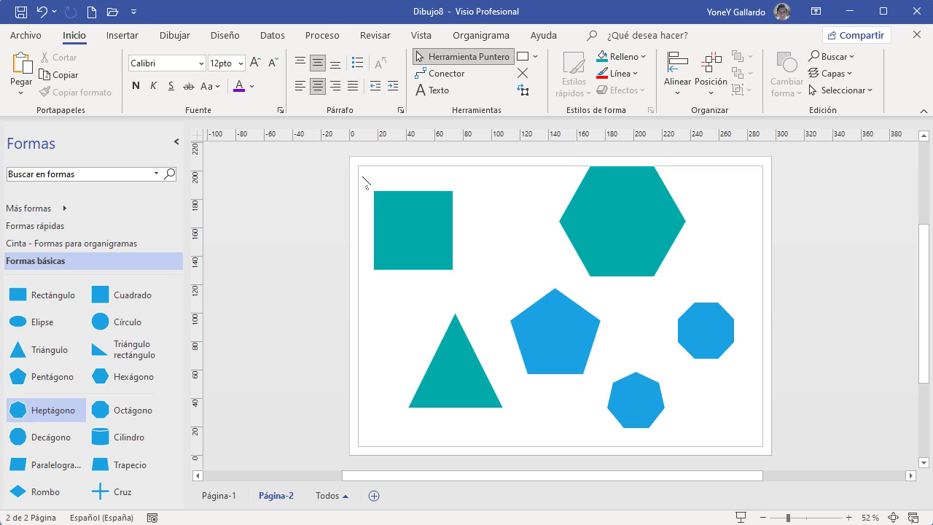
{"action": "left_click_drag", "start_coordinate": [363, 174], "coordinate": [475, 294]}
{"action": "left_click", "coordinate": [410, 177]}
{"action": "left_click_drag", "start_coordinate": [365, 160], "coordinate": [746, 437]}
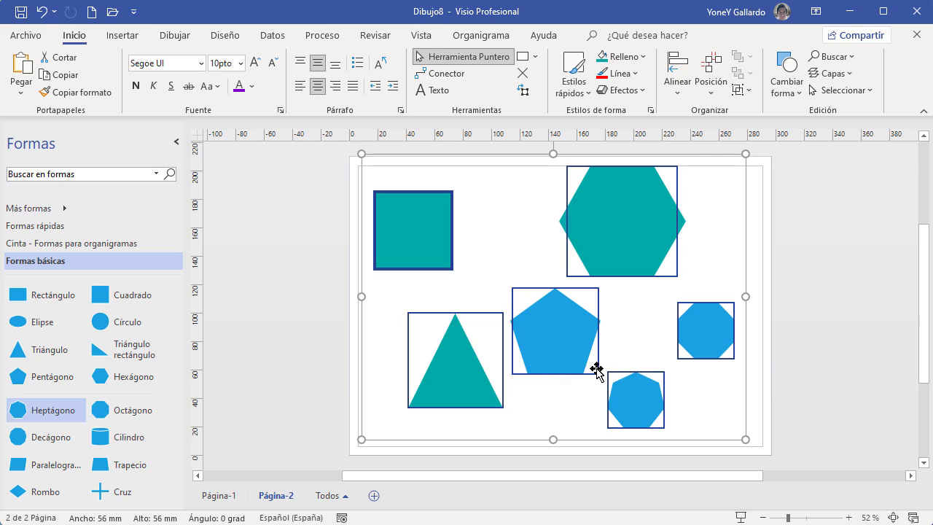
{"action": "left_click", "coordinate": [548, 416]}
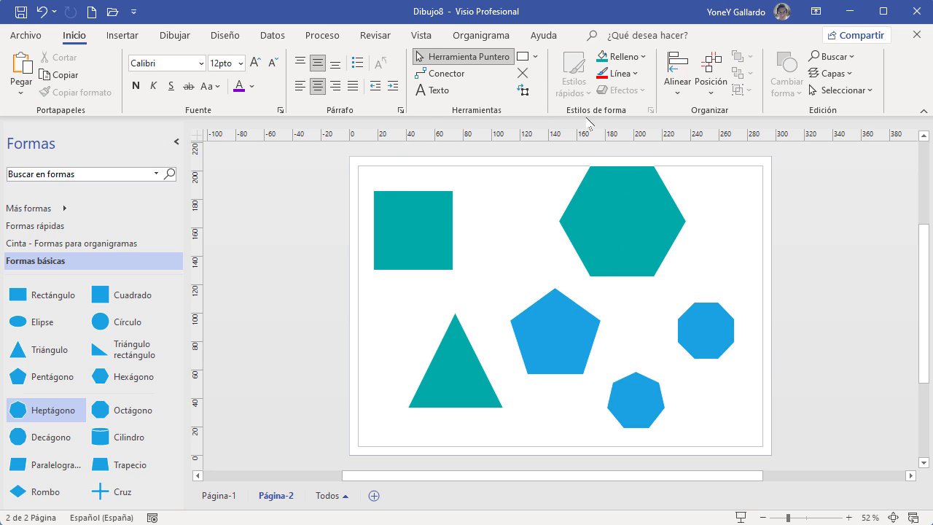
- Area-select only the triangle, pentagon, hexagon and heptagon, and clear the selection
{"action": "left_click", "coordinate": [831, 90]}
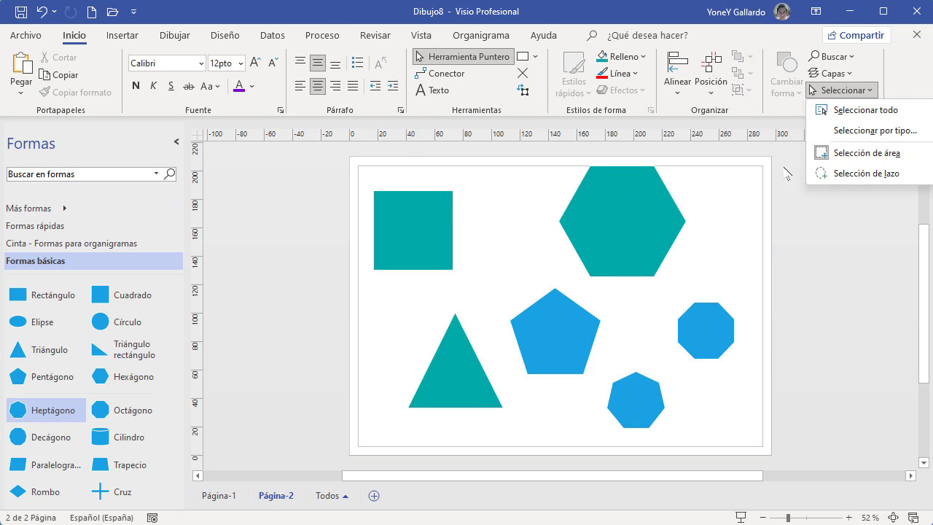
{"action": "left_click", "coordinate": [747, 217]}
{"action": "left_click_drag", "start_coordinate": [406, 161], "coordinate": [699, 445]}
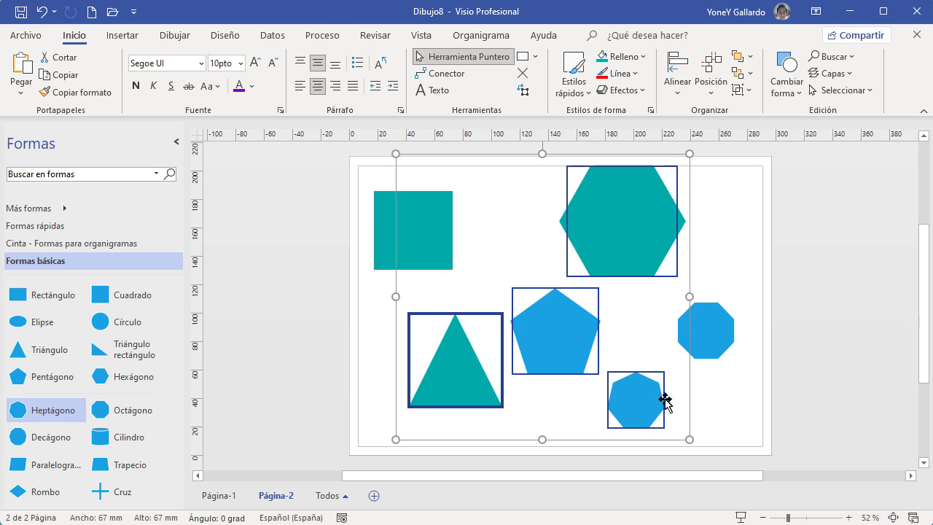
{"action": "left_click", "coordinate": [729, 427]}
- Switch to lasso selection, encircle the triangle, pentagon and large hexagon to select them, and clear the selection
{"action": "left_click", "coordinate": [841, 90]}
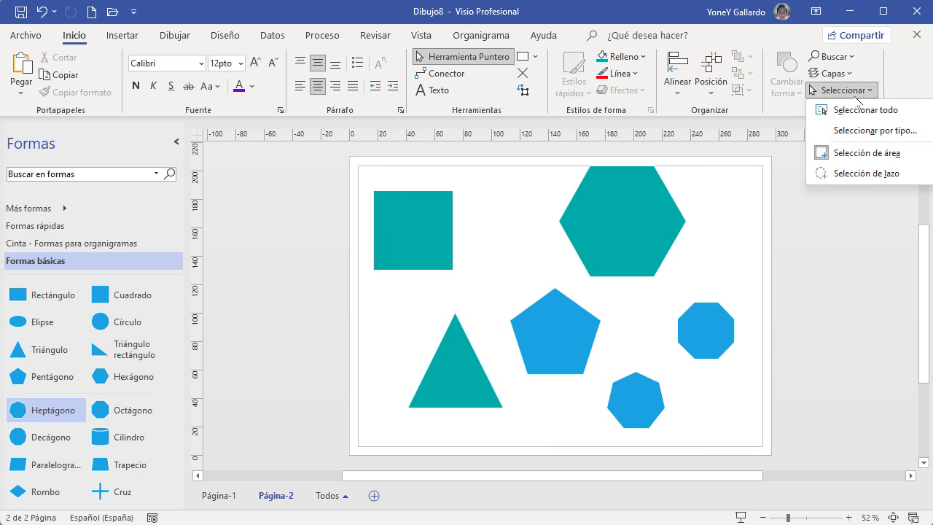
{"action": "left_click", "coordinate": [876, 179]}
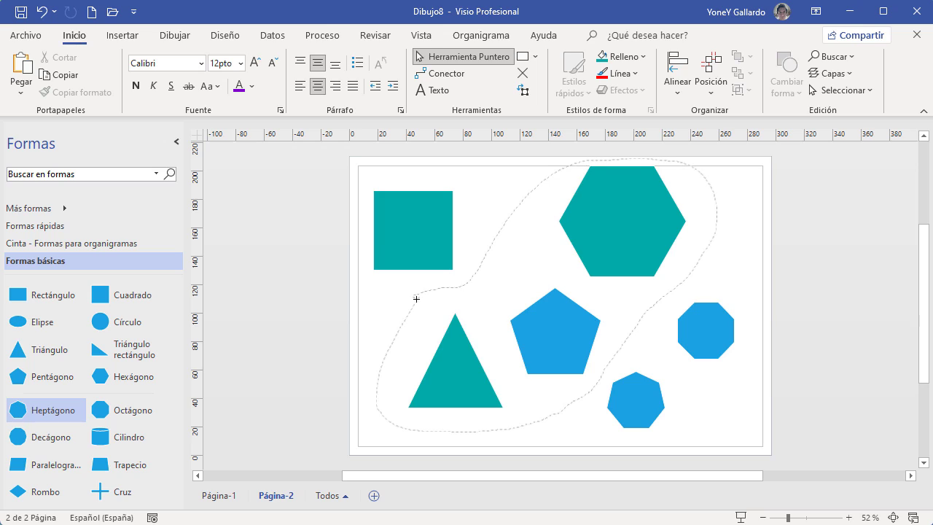
{"action": "left_click_drag", "start_coordinate": [416, 299], "coordinate": [416, 298]}
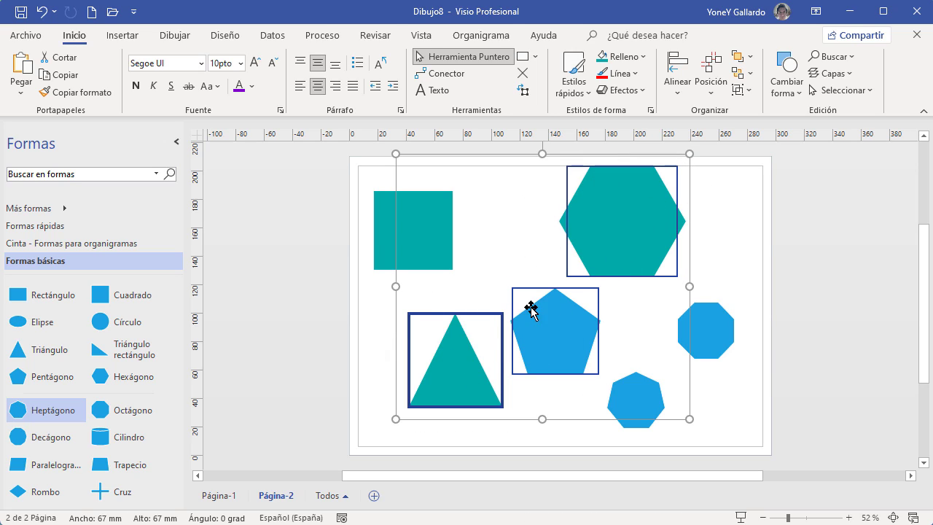
{"action": "left_click", "coordinate": [806, 185]}
{"action": "left_click", "coordinate": [843, 90]}
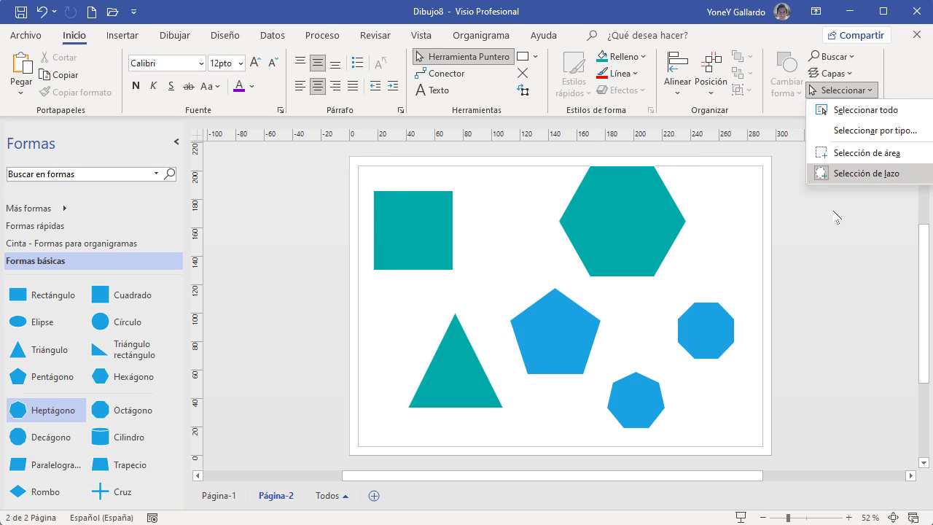
{"action": "left_click", "coordinate": [794, 286]}
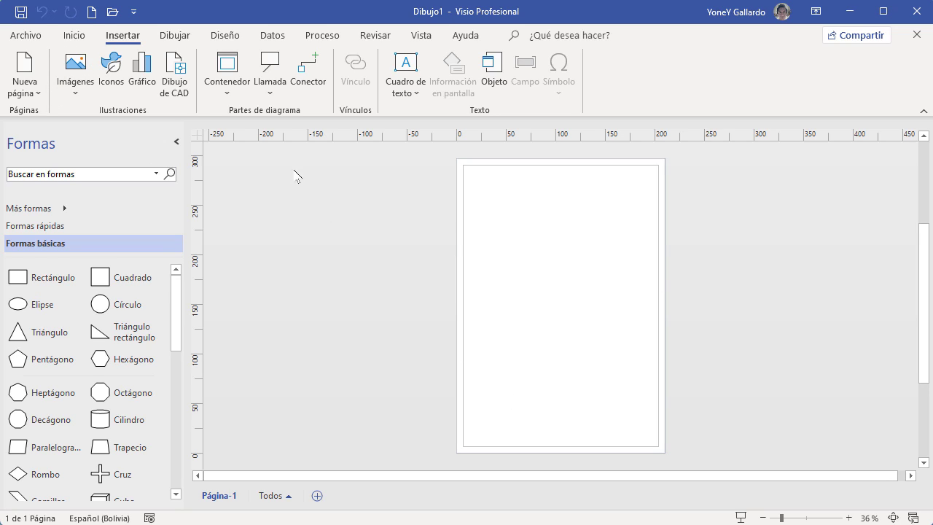
{"action": "left_click", "coordinate": [74, 35]}
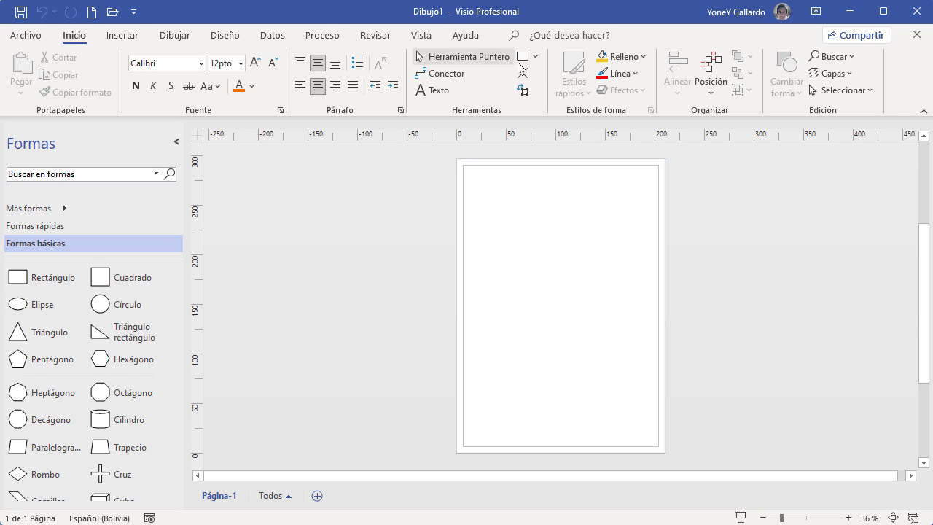
{"action": "left_click", "coordinate": [534, 56]}
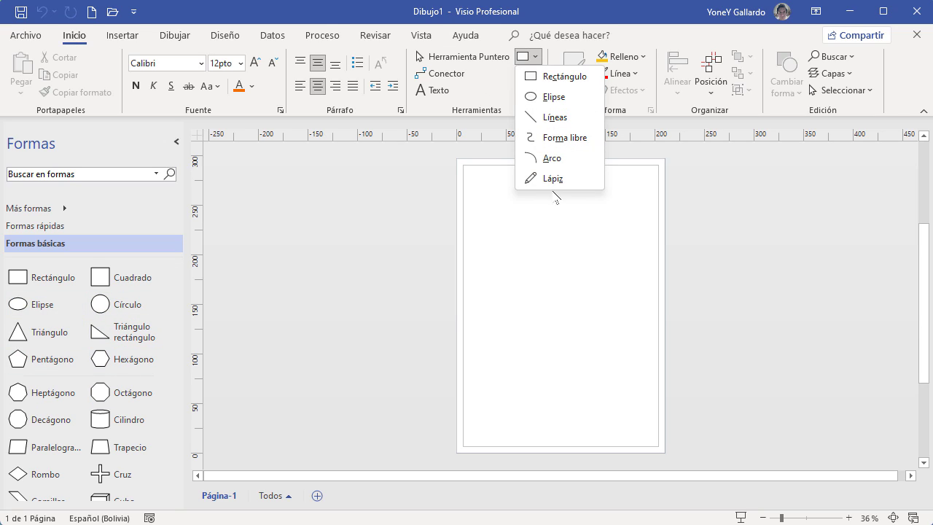
{"action": "left_click", "coordinate": [536, 295]}
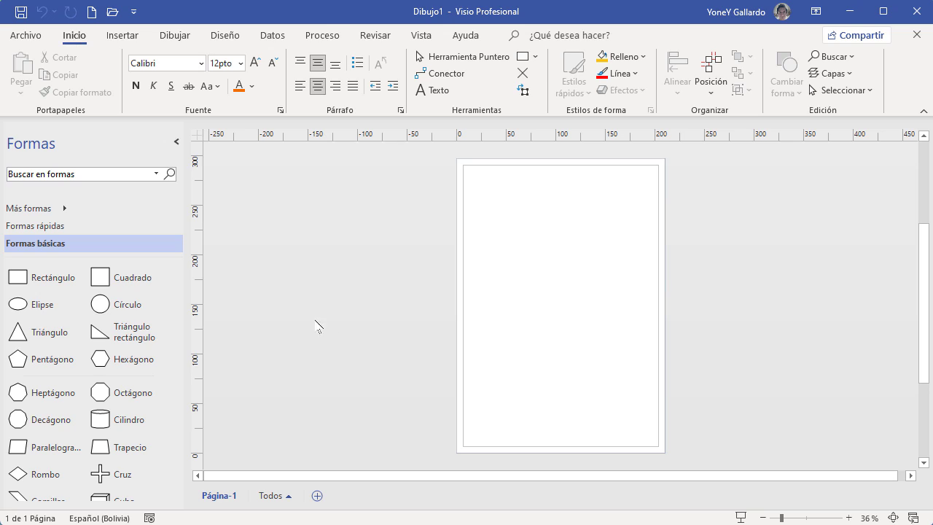
- Insert a new blank page and view the list of all pages in the document
{"action": "left_click", "coordinate": [122, 35]}
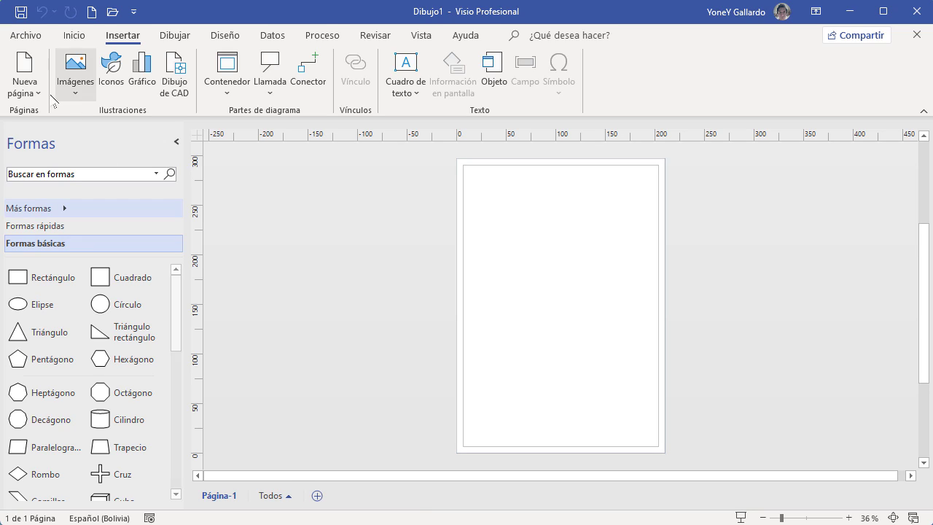
{"action": "left_click", "coordinate": [24, 65]}
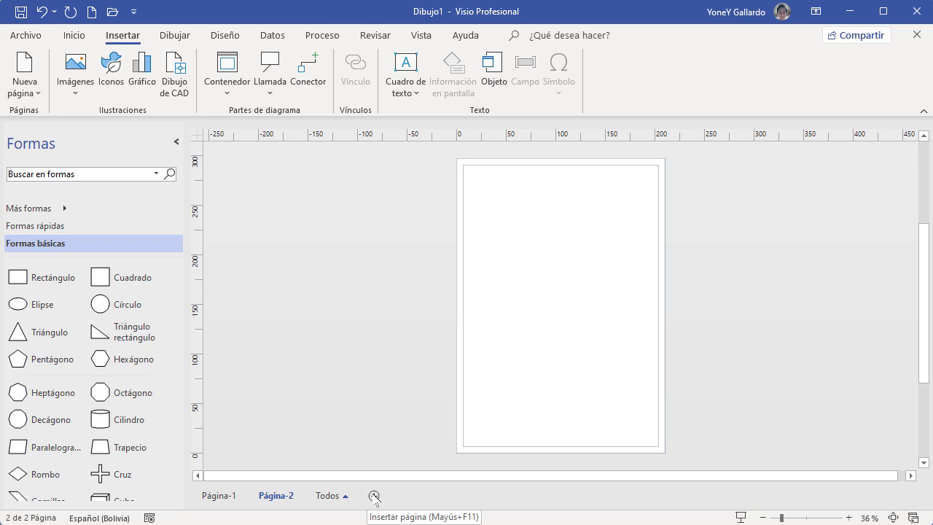
{"action": "left_click", "coordinate": [346, 496]}
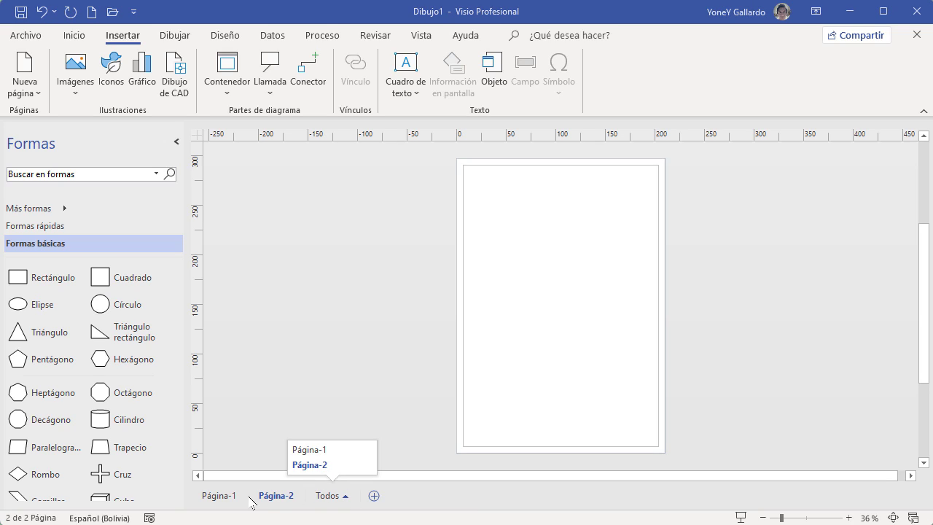
{"action": "left_click", "coordinate": [343, 383]}
- Review the new page options, return to Página-1 and place a circle in the page's upper-left area
{"action": "left_click", "coordinate": [38, 95]}
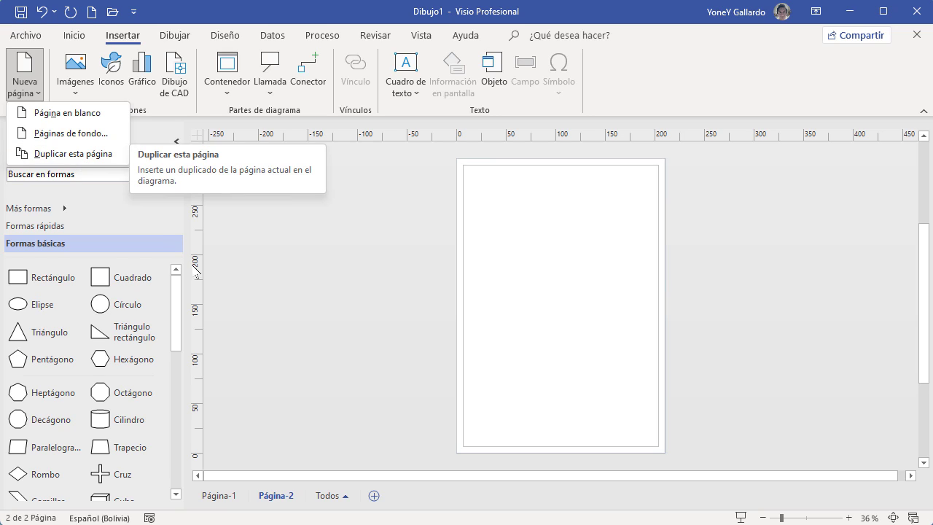
{"action": "left_click", "coordinate": [292, 323]}
{"action": "left_click", "coordinate": [218, 496]}
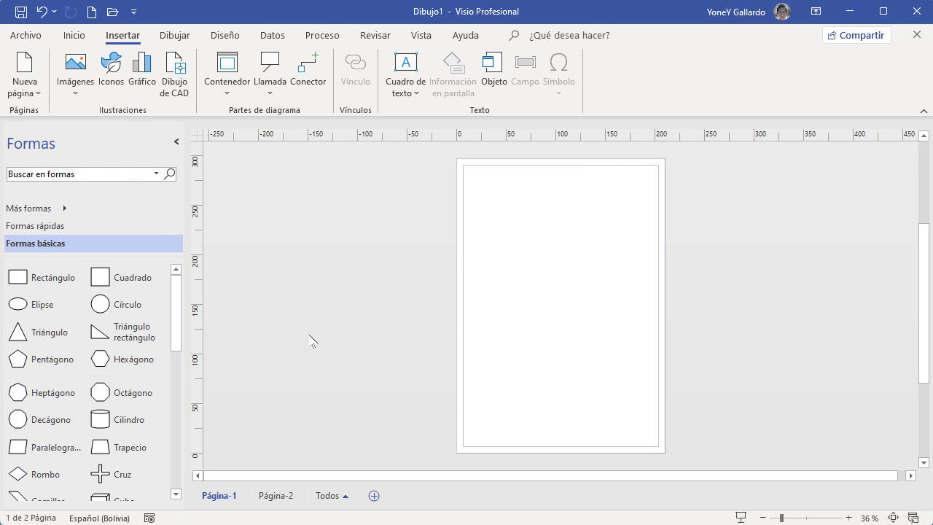
{"action": "left_click_drag", "start_coordinate": [127, 305], "coordinate": [510, 223]}
- Set Página-1 to landscape orientation and the Oficio paper size of 21,59 cm x 35,56 cm
{"action": "left_click", "coordinate": [225, 35]}
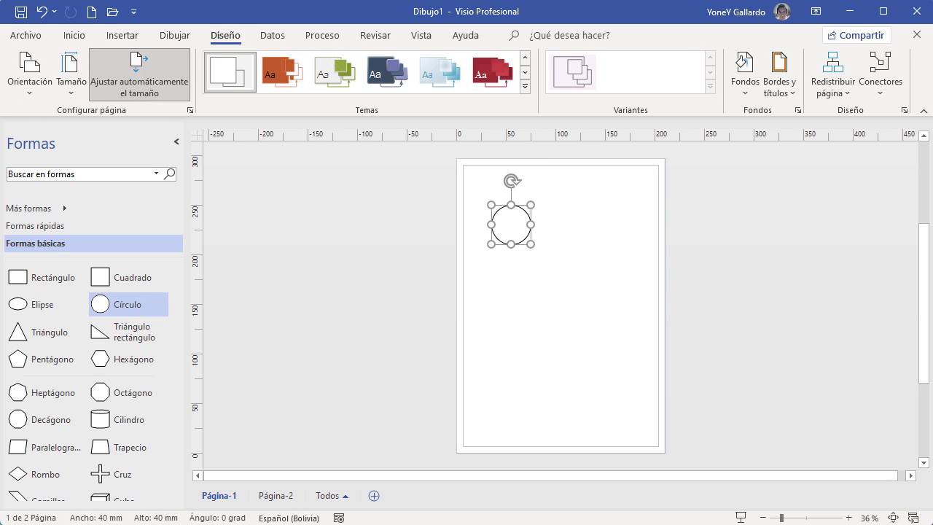
{"action": "left_click", "coordinate": [29, 77]}
{"action": "left_click", "coordinate": [51, 156]}
{"action": "left_click", "coordinate": [76, 92]}
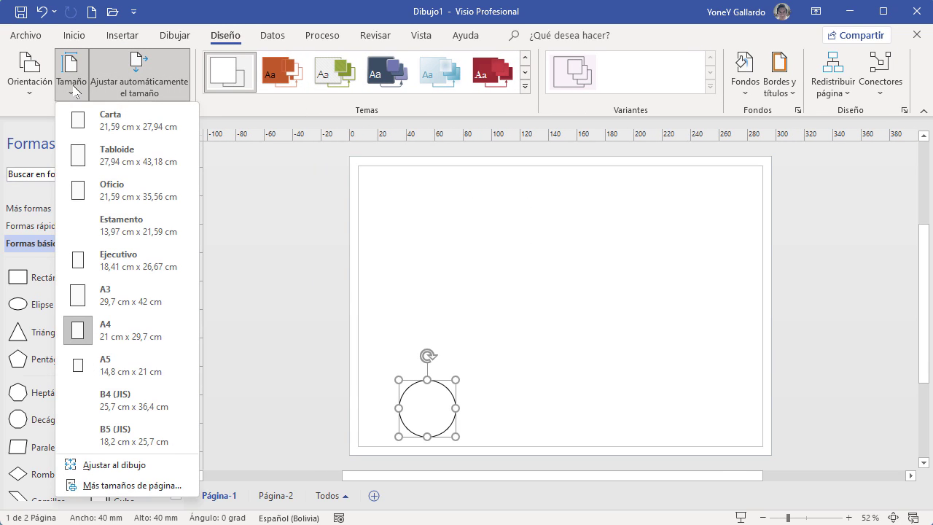
{"action": "left_click", "coordinate": [154, 196]}
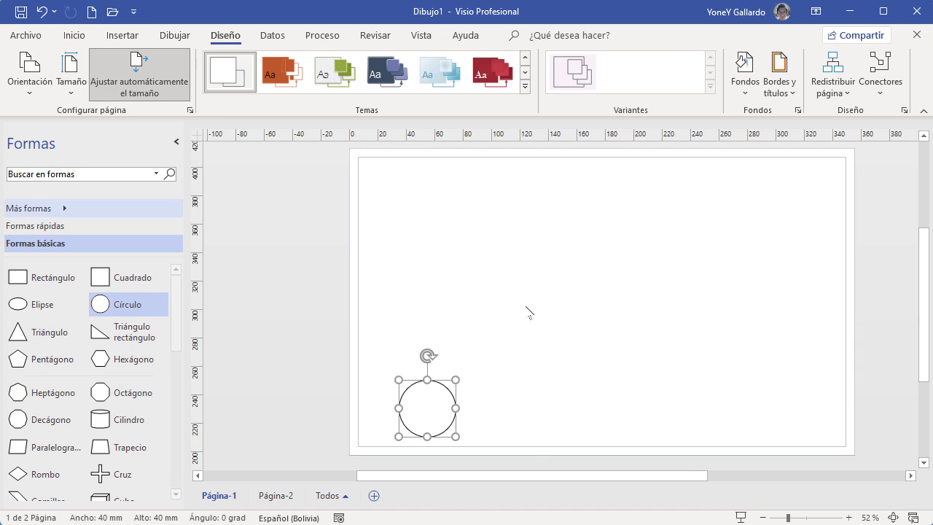
- Enlarge the circle to about 95 mm across on the left side of the page and fill it with theme green
{"action": "left_click_drag", "start_coordinate": [431, 427], "coordinate": [510, 374]}
{"action": "left_click_drag", "start_coordinate": [481, 323], "coordinate": [464, 296]}
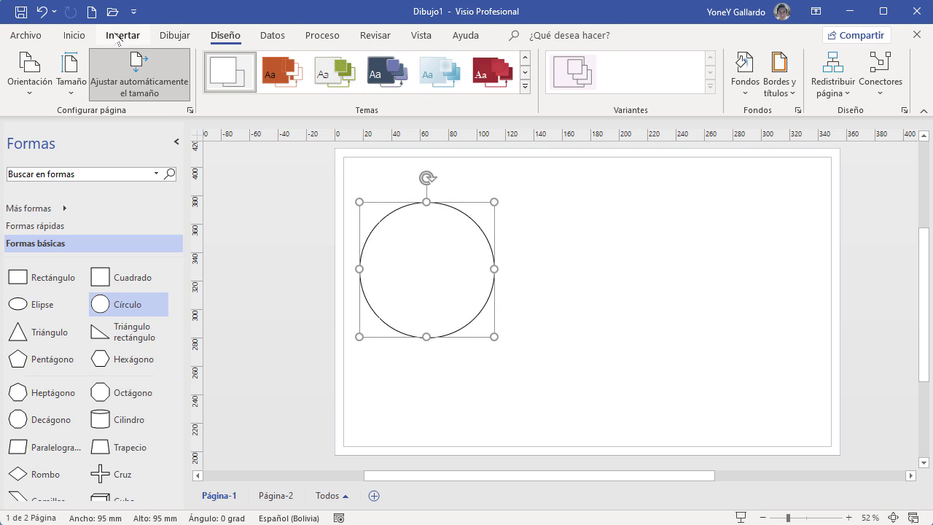
{"action": "left_click", "coordinate": [74, 35]}
{"action": "left_click", "coordinate": [621, 56]}
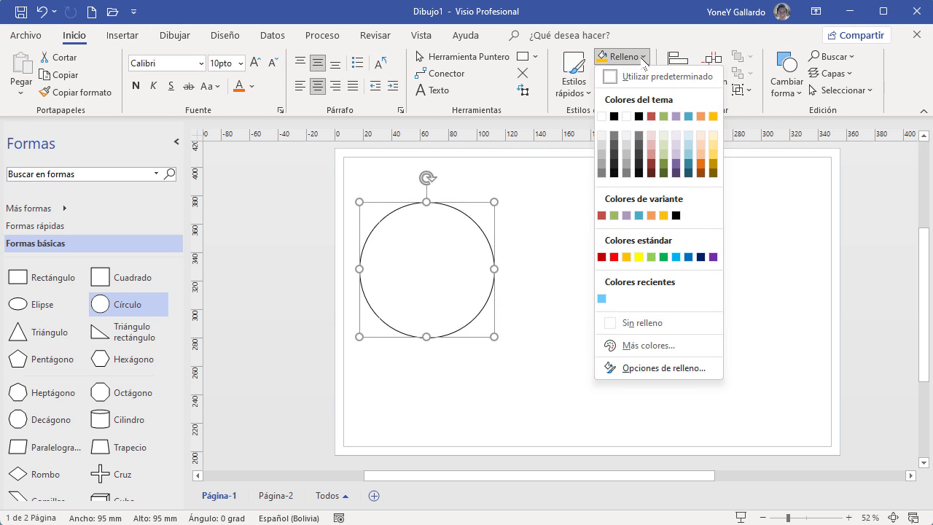
{"action": "left_click", "coordinate": [663, 116]}
{"action": "left_click_drag", "start_coordinate": [491, 285], "coordinate": [481, 295]}
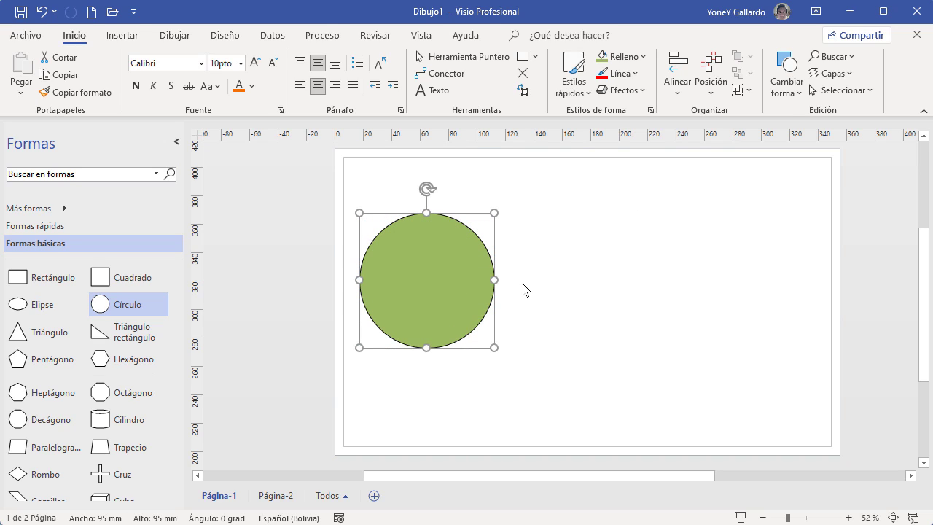
- Add a square about 80 mm wide to the right of the circle and fill it with theme orange
{"action": "left_click_drag", "start_coordinate": [123, 277], "coordinate": [685, 315]}
{"action": "left_click", "coordinate": [621, 56]}
{"action": "left_click", "coordinate": [700, 116]}
{"action": "left_click_drag", "start_coordinate": [653, 284], "coordinate": [639, 254]}
{"action": "left_click", "coordinate": [510, 310]}
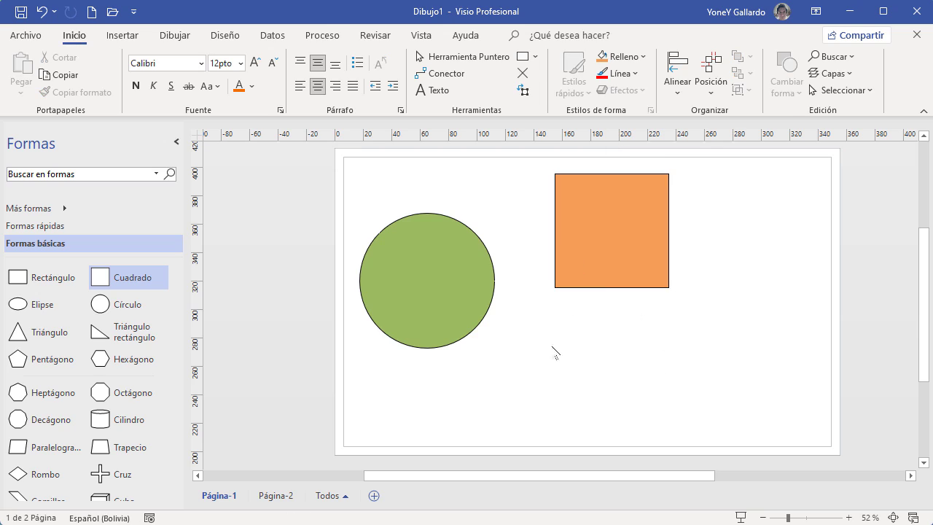
- Duplicate Página-1 with its circle and square, and view the duplicated page
{"action": "left_click", "coordinate": [122, 35]}
{"action": "left_click", "coordinate": [35, 94]}
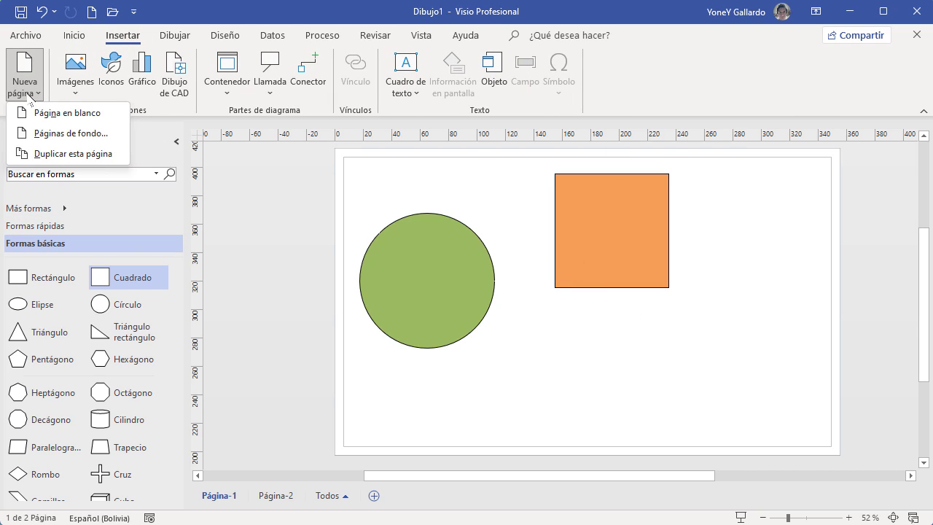
{"action": "left_click", "coordinate": [70, 154]}
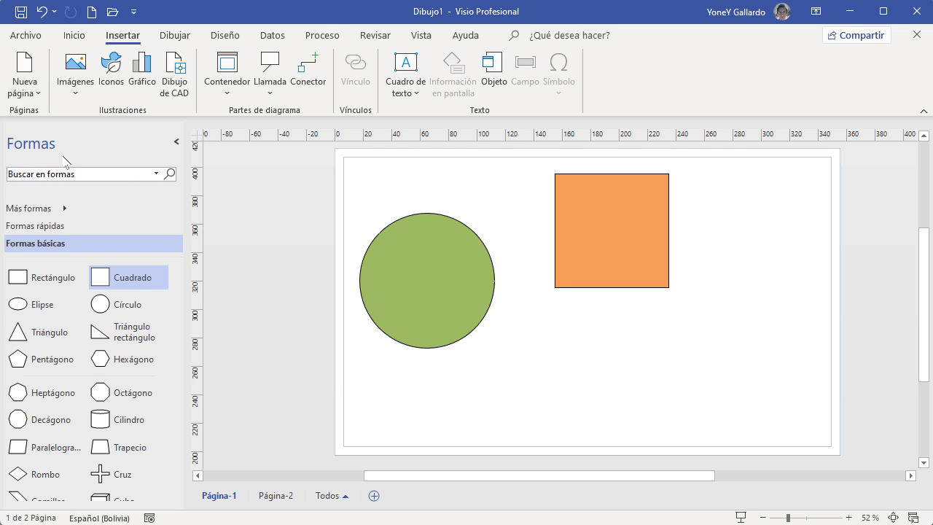
{"action": "left_click", "coordinate": [218, 496]}
{"action": "left_click", "coordinate": [275, 496]}
{"action": "mouse_move", "coordinate": [277, 502]}
{"action": "left_mouse_down"}
{"action": "mouse_move", "coordinate": [358, 495]}
{"action": "mouse_move", "coordinate": [251, 496]}
{"action": "left_mouse_up"}
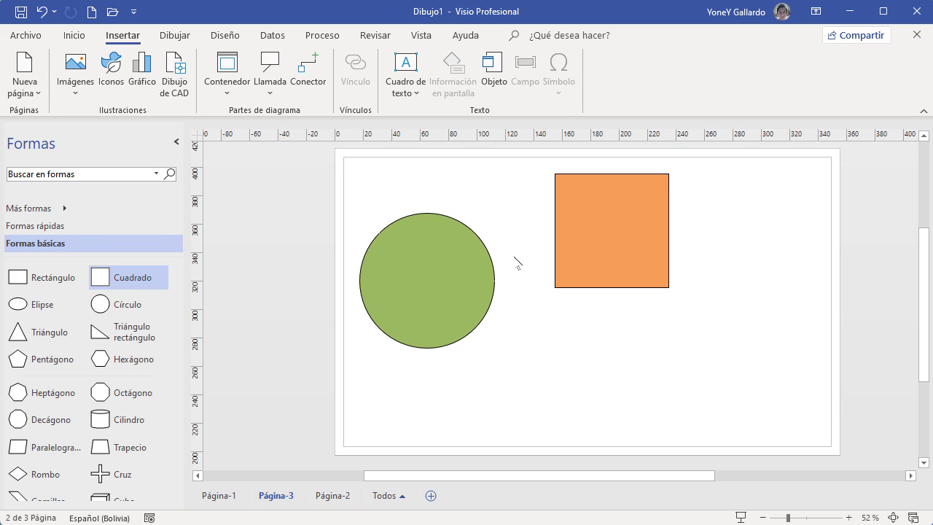
- On Página-1, move the circle lower and the square to the lower-right part of the page
{"action": "left_click", "coordinate": [221, 496]}
{"action": "left_click_drag", "start_coordinate": [573, 254], "coordinate": [701, 315]}
{"action": "left_click_drag", "start_coordinate": [442, 307], "coordinate": [447, 367]}
{"action": "left_click_drag", "start_coordinate": [707, 306], "coordinate": [714, 356]}
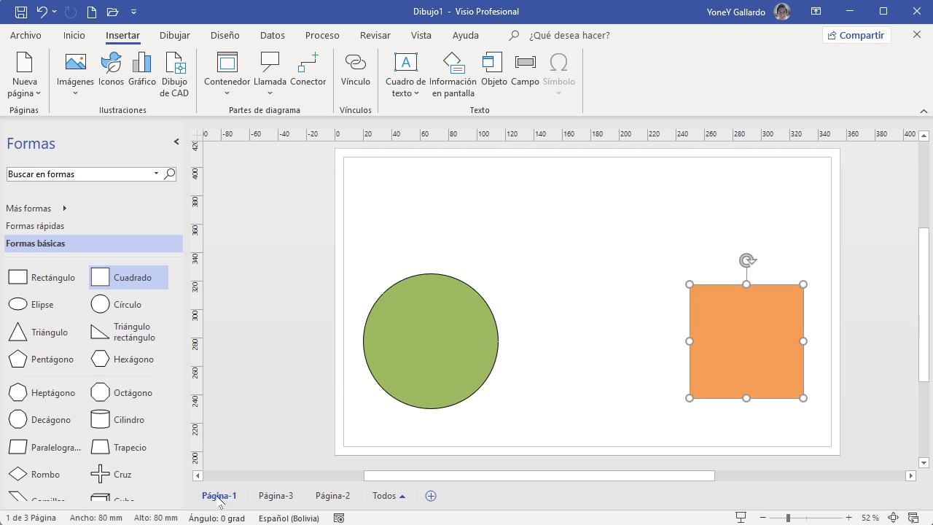
- Select both the circle and the square on Página-1 and fill them with theme red
{"action": "left_click", "coordinate": [85, 38]}
{"action": "left_click_drag", "start_coordinate": [343, 219], "coordinate": [845, 448]}
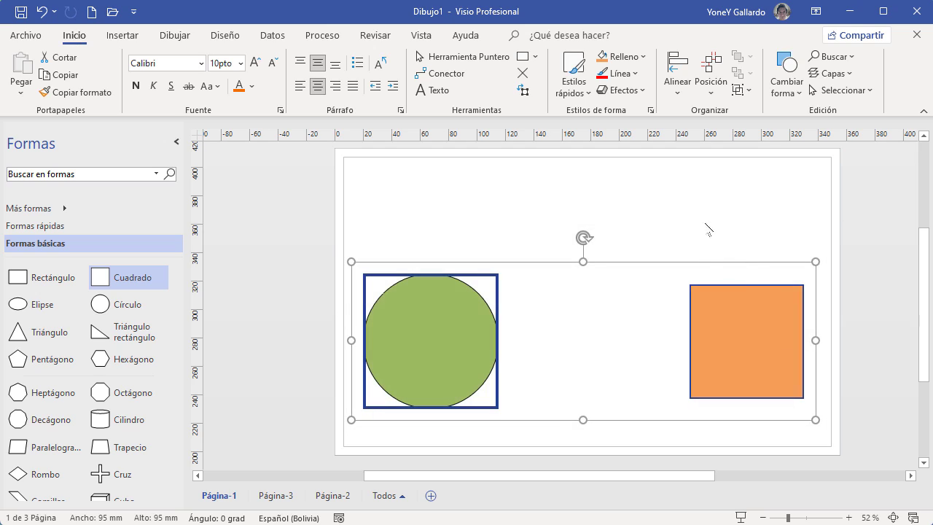
{"action": "left_click", "coordinate": [623, 56]}
{"action": "left_click", "coordinate": [657, 117]}
{"action": "left_click", "coordinate": [571, 212]}
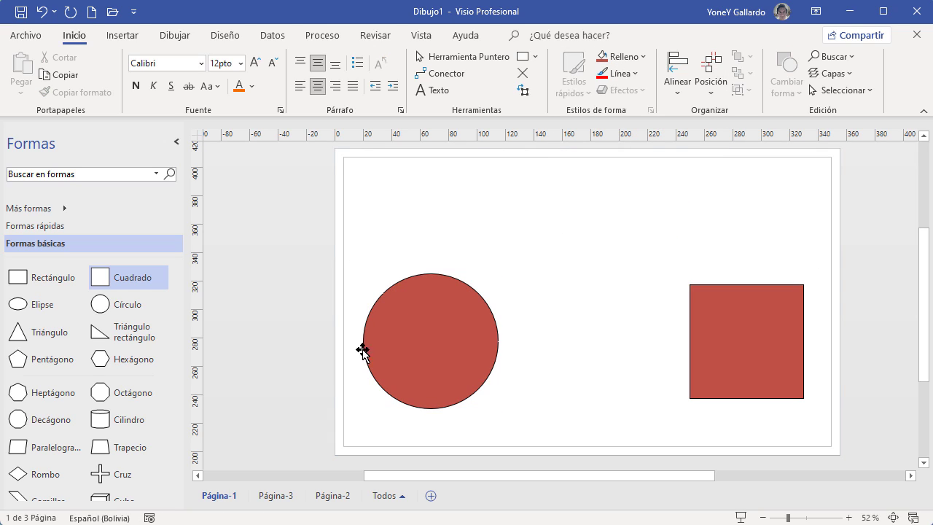
- View the duplicated page Página-3 and reorder it to come after Página-2
{"action": "left_click", "coordinate": [271, 496]}
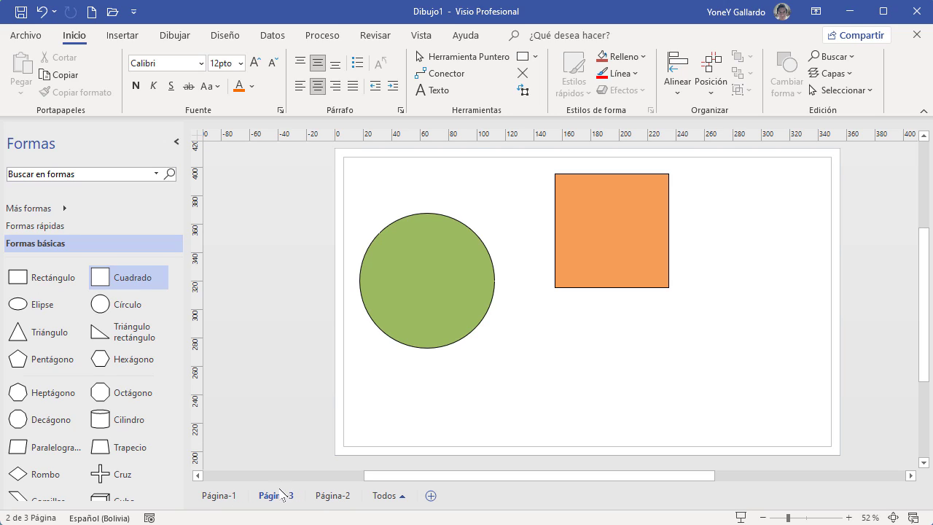
{"action": "left_click_drag", "start_coordinate": [277, 501], "coordinate": [361, 495]}
{"action": "left_click", "coordinate": [384, 495]}
{"action": "left_click", "coordinate": [481, 410]}
- Insert a new background page named Fondo-1 with no background of its own and millimetres as units
{"action": "left_click", "coordinate": [122, 35]}
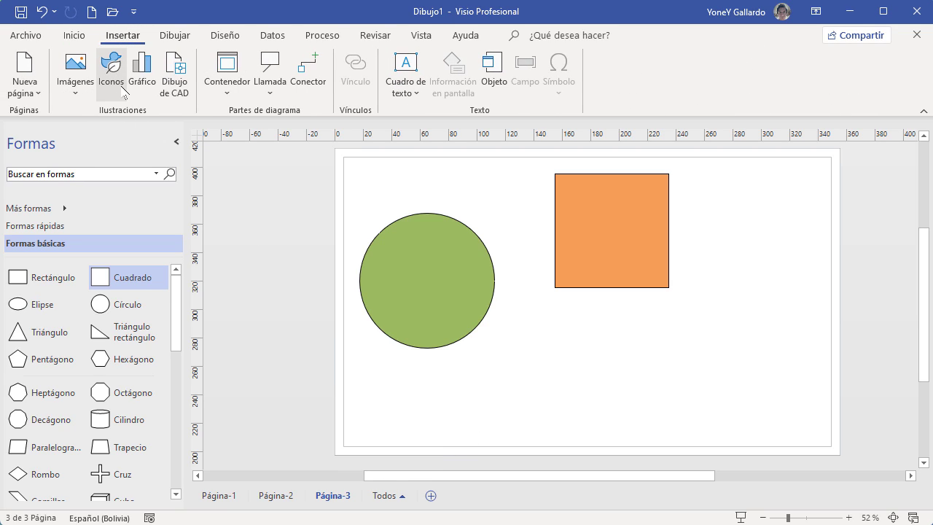
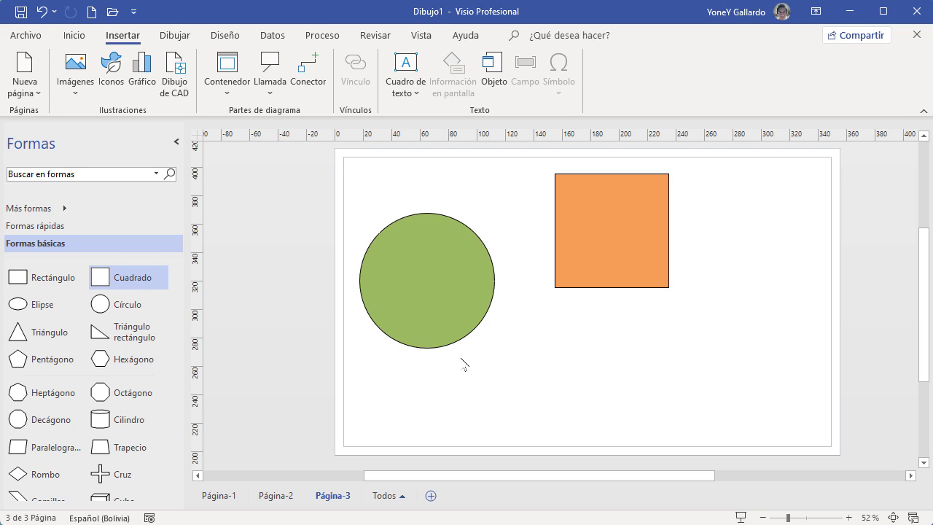
{"action": "left_click", "coordinate": [22, 93]}
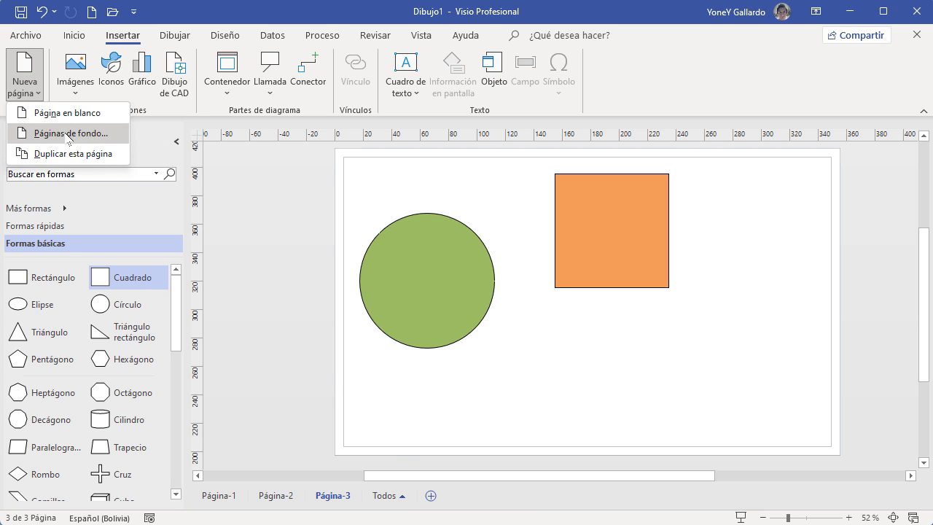
{"action": "left_click", "coordinate": [69, 134]}
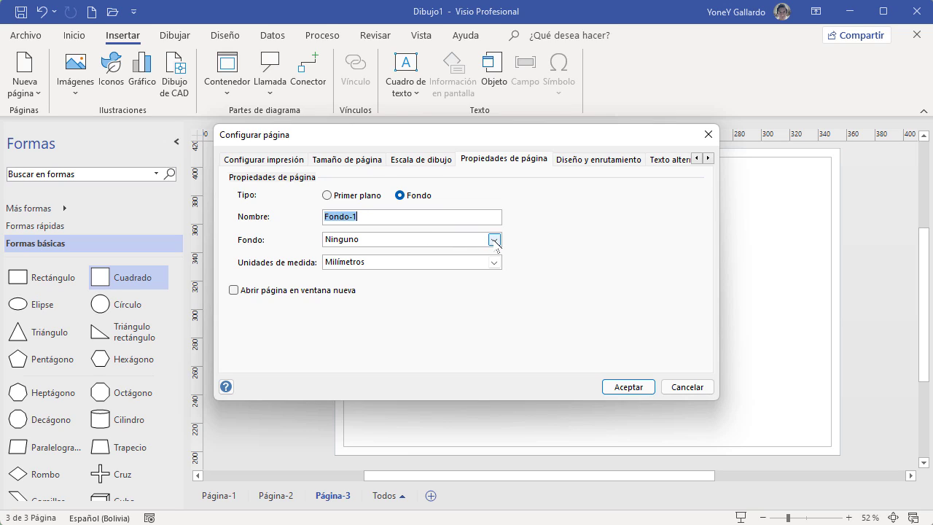
{"action": "left_click", "coordinate": [633, 391]}
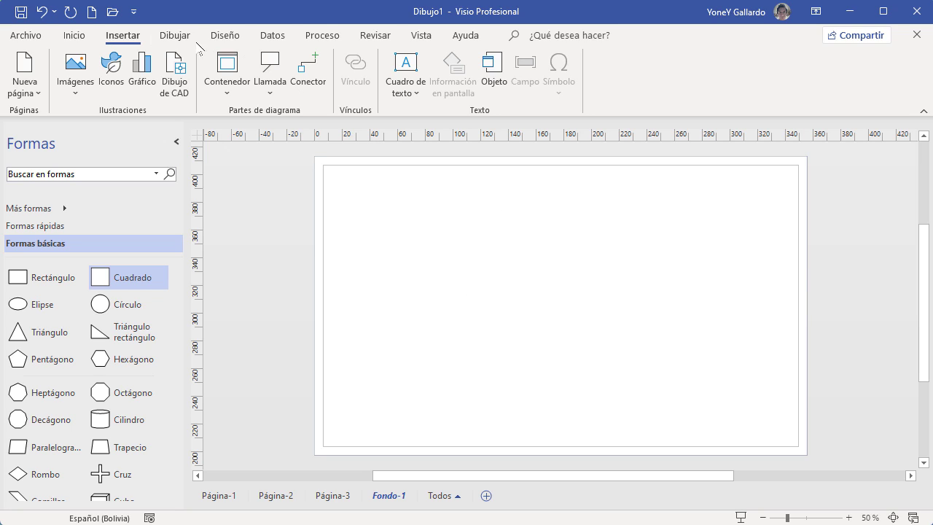
- Insert the picture animal-4.jpg from the TRABAJO folder in Imágenes onto the Fondo-1 page
{"action": "left_click", "coordinate": [81, 77]}
{"action": "left_click", "coordinate": [81, 113]}
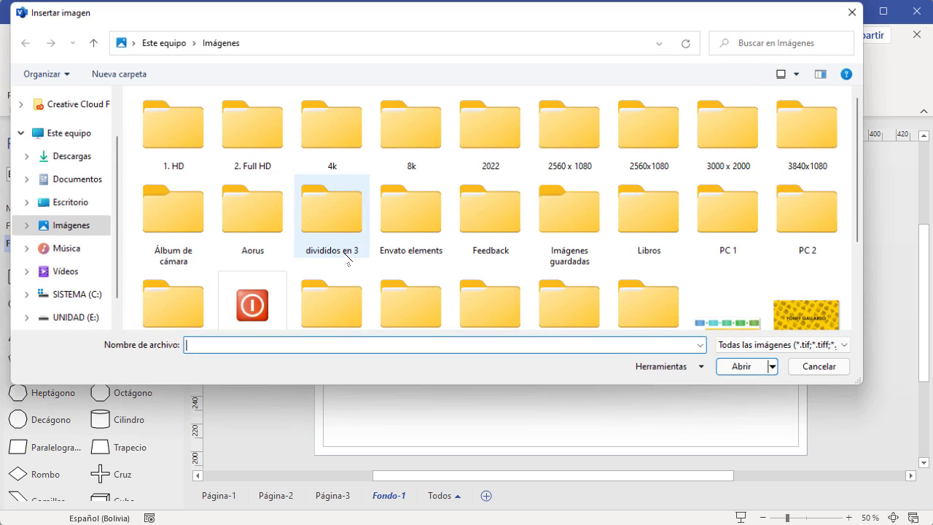
{"action": "scroll", "coordinate": [252, 299], "scroll_direction": "down", "scroll_amount": 1}
{"action": "double_click", "coordinate": [251, 268]}
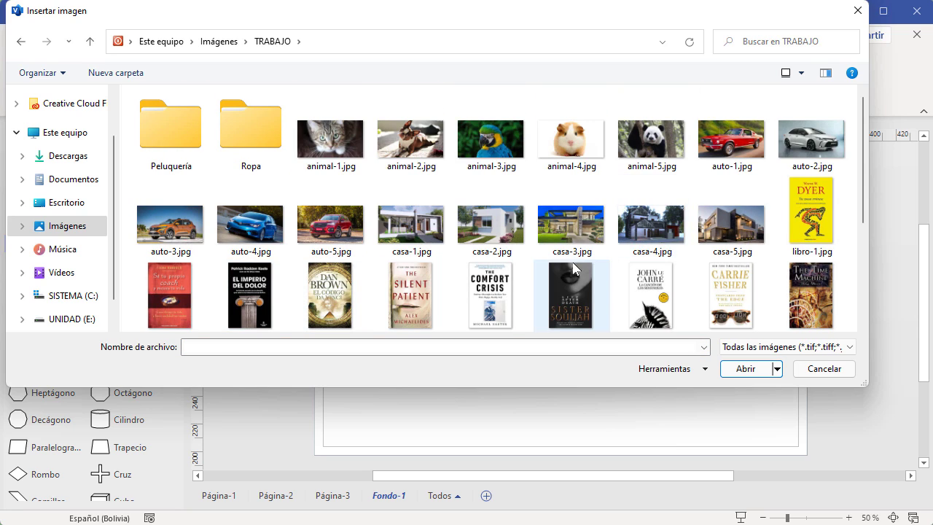
{"action": "left_click", "coordinate": [651, 138]}
{"action": "left_click", "coordinate": [570, 139]}
{"action": "left_click", "coordinate": [743, 369]}
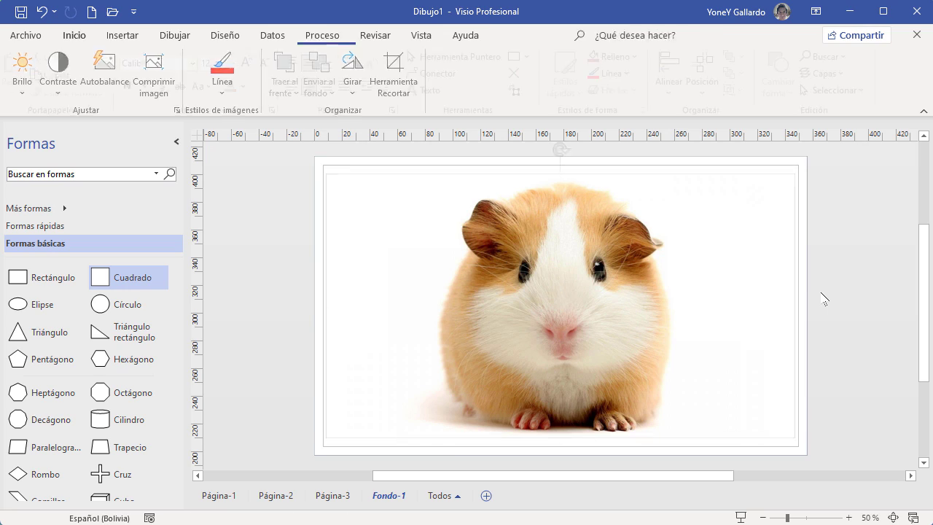
{"action": "left_click", "coordinate": [825, 298]}
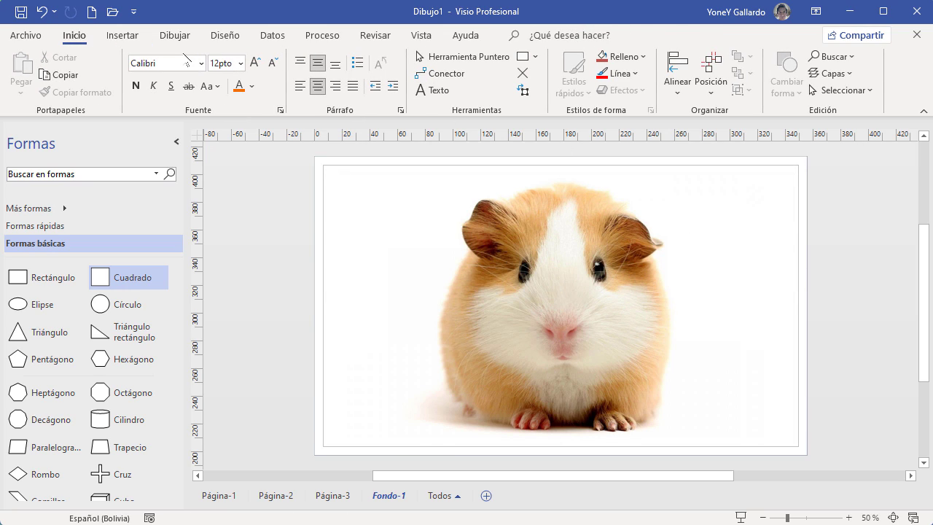
- Save the drawing as Dibujo2.vsdx in the Escritorio folder
{"action": "left_click", "coordinate": [25, 35]}
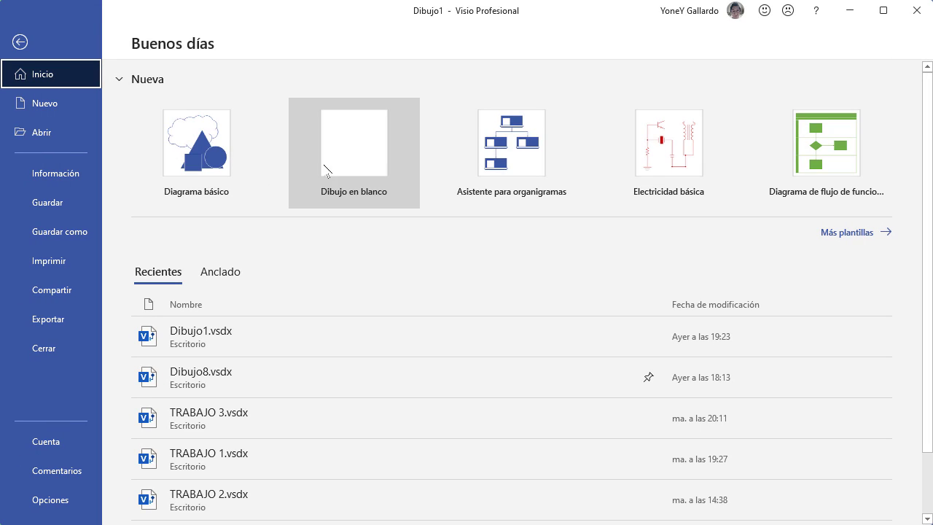
{"action": "left_click", "coordinate": [63, 234]}
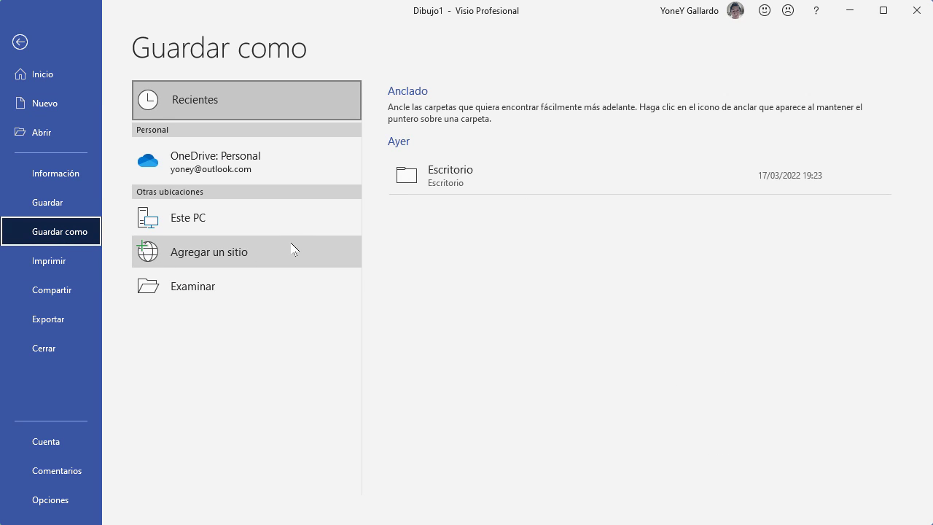
{"action": "left_click", "coordinate": [226, 284]}
{"action": "left_click", "coordinate": [74, 107]}
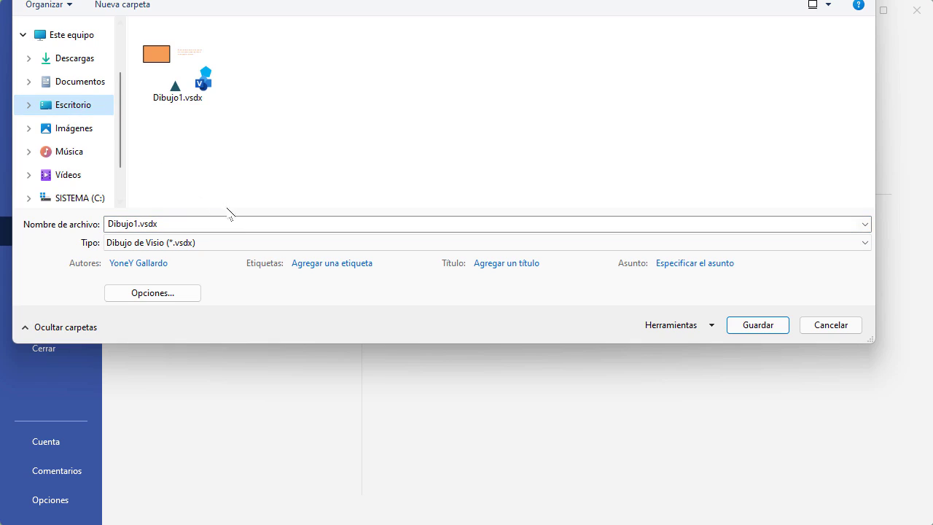
{"action": "left_click", "coordinate": [226, 222]}
{"action": "left_click", "coordinate": [207, 221]}
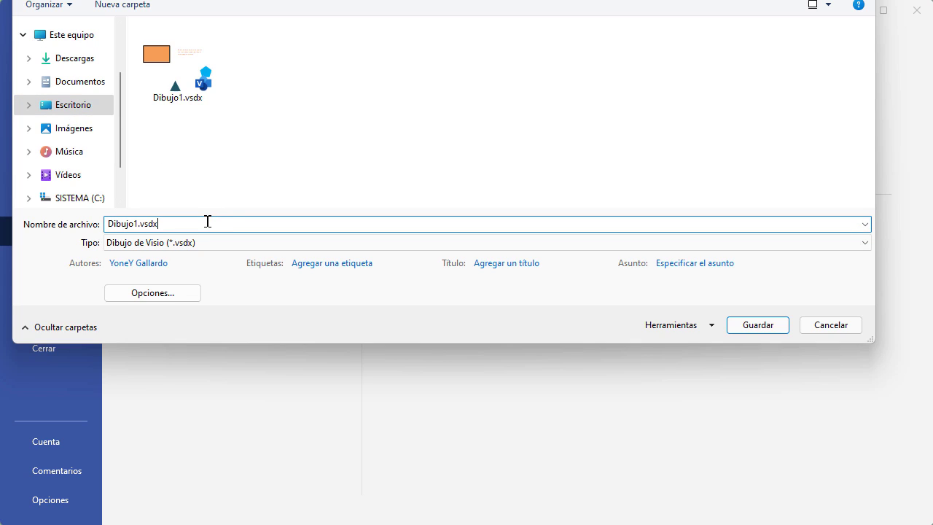
{"action": "key", "text": "BackSpace"}
{"action": "type", "text": "2"}
{"action": "key", "text": "Return"}
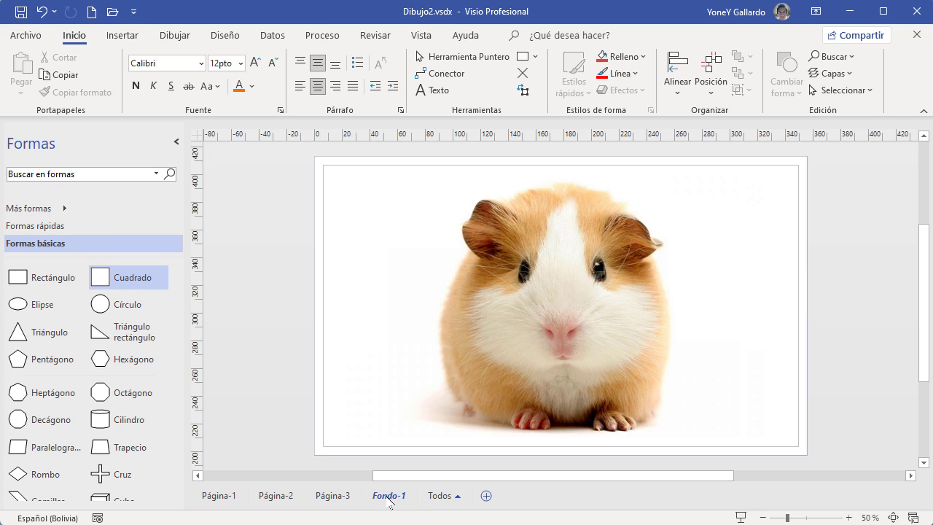
- Rename Página-1 to UNO and assign Fondo-1 as its background page
{"action": "left_click", "coordinate": [333, 496]}
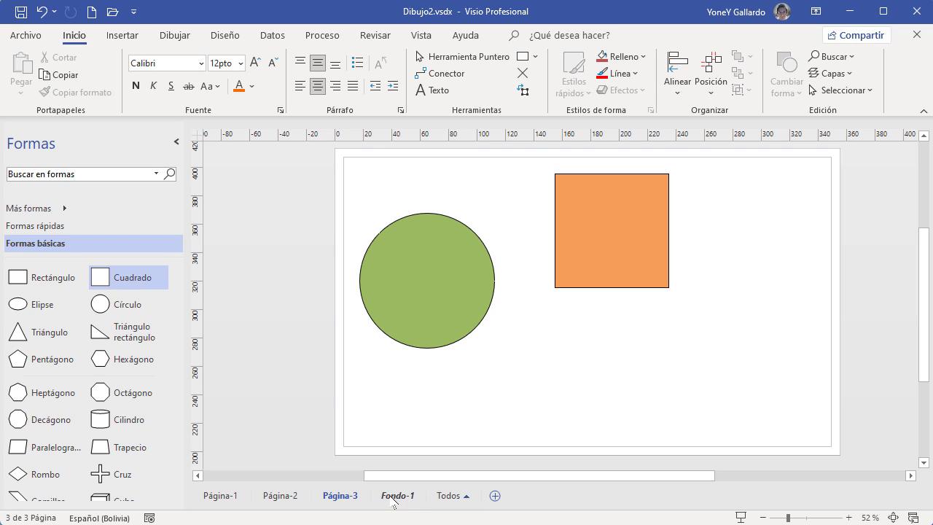
{"action": "left_click", "coordinate": [220, 496]}
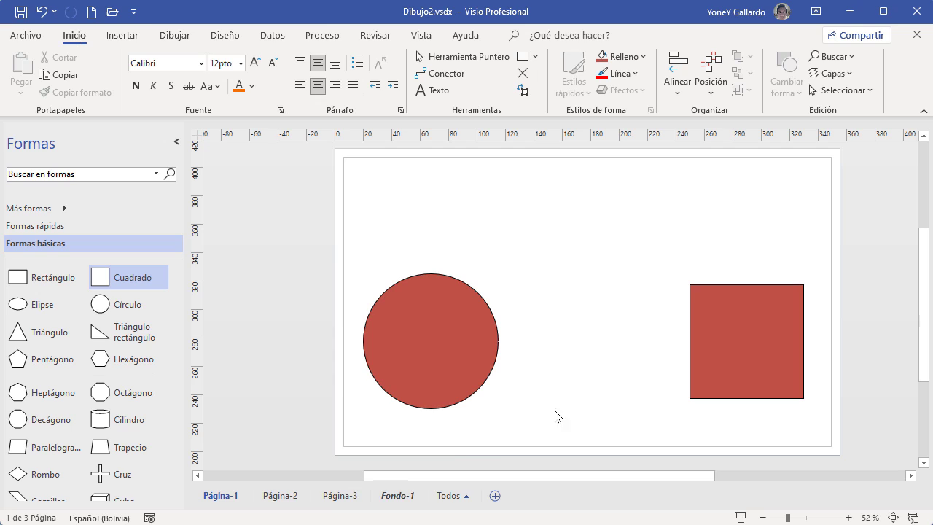
{"action": "left_click", "coordinate": [415, 497]}
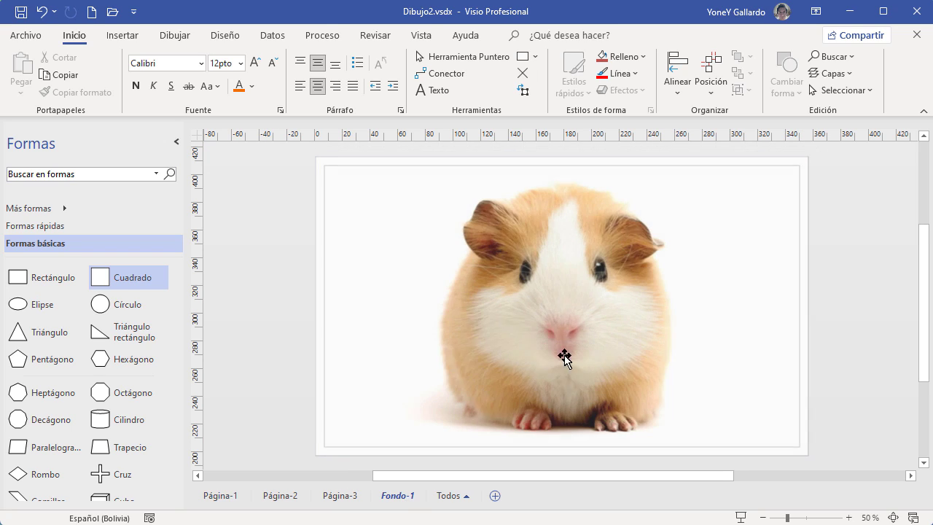
{"action": "left_click", "coordinate": [221, 497]}
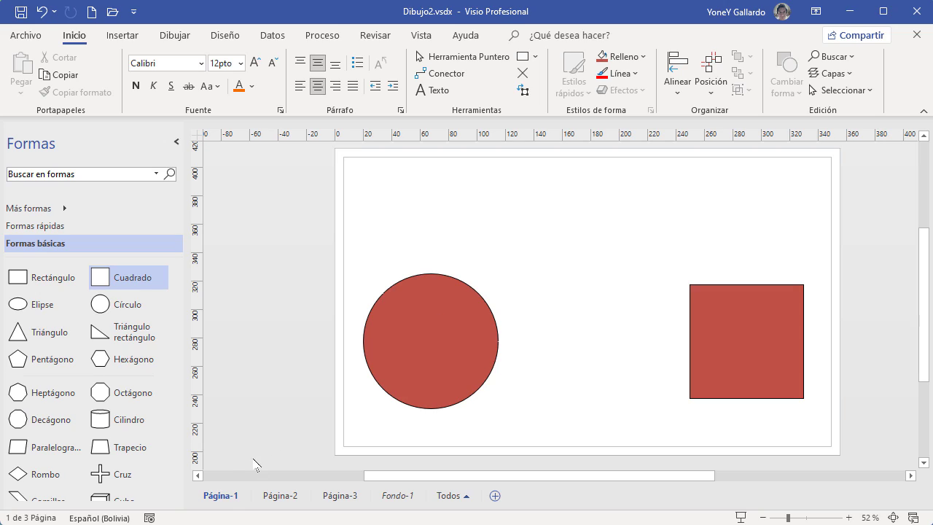
{"action": "right_click", "coordinate": [223, 501]}
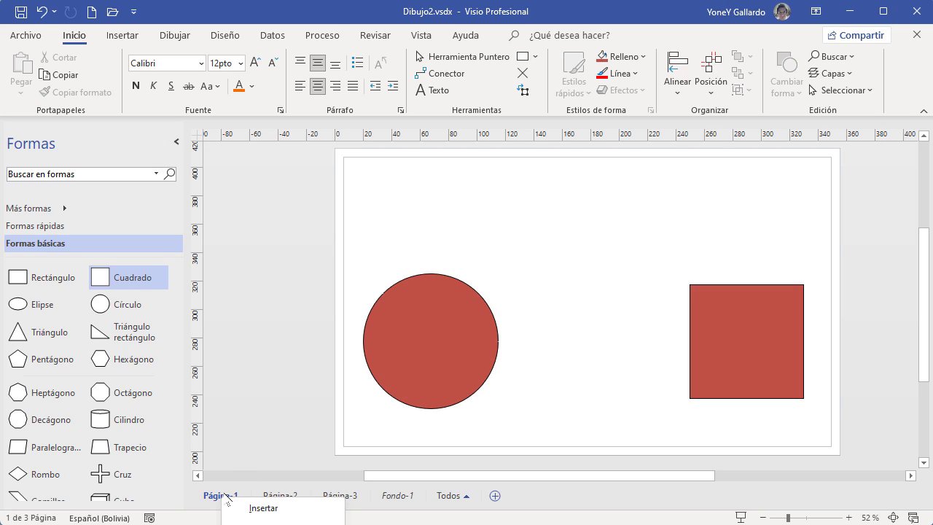
{"action": "left_click", "coordinate": [252, 524]}
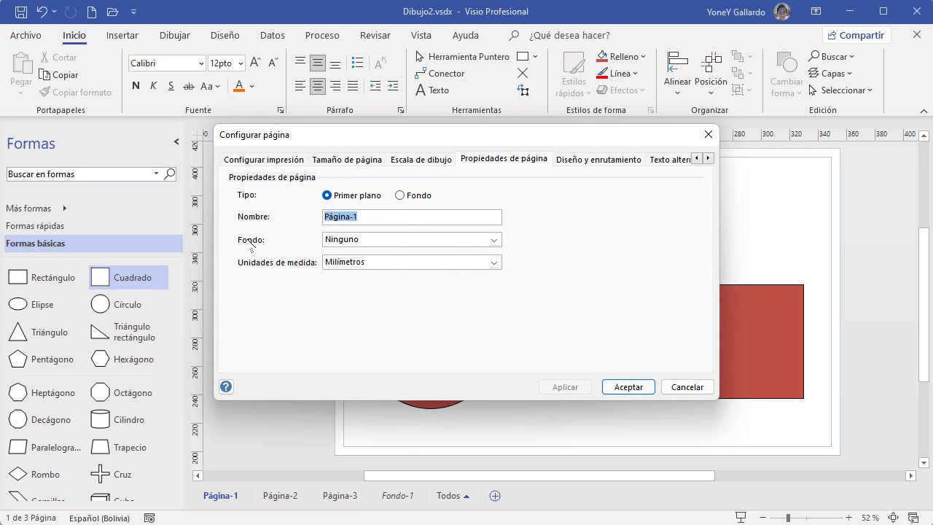
{"action": "left_click", "coordinate": [364, 218]}
{"action": "left_click_drag", "start_coordinate": [378, 220], "coordinate": [309, 224]}
{"action": "type", "text": "UNO"}
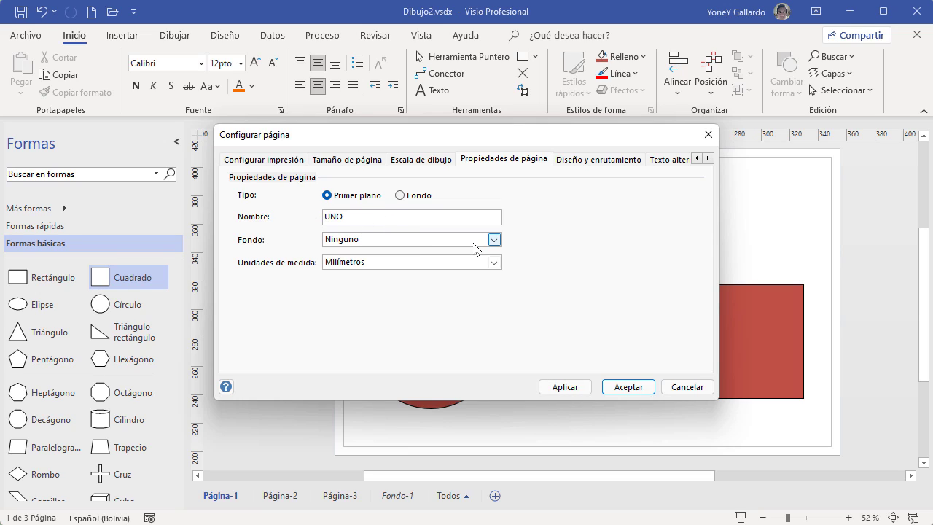
{"action": "left_click", "coordinate": [494, 239]}
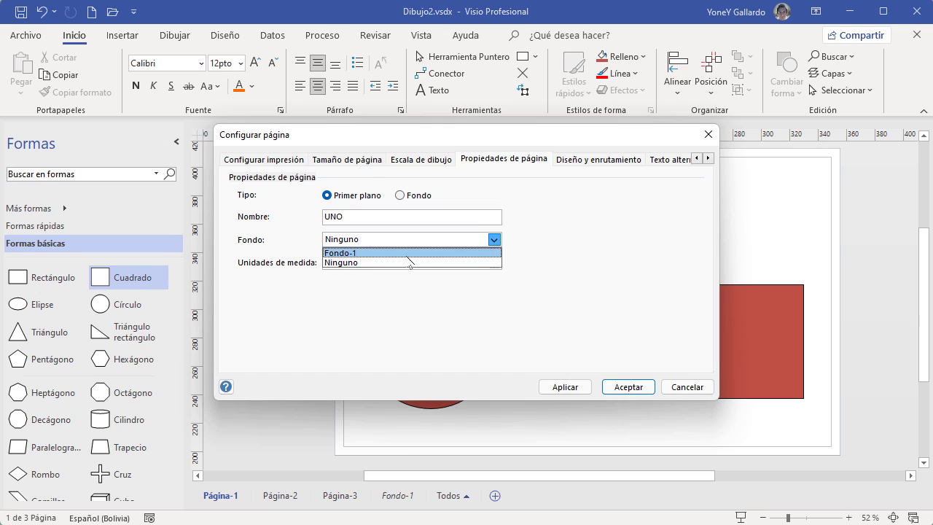
{"action": "left_click", "coordinate": [351, 255]}
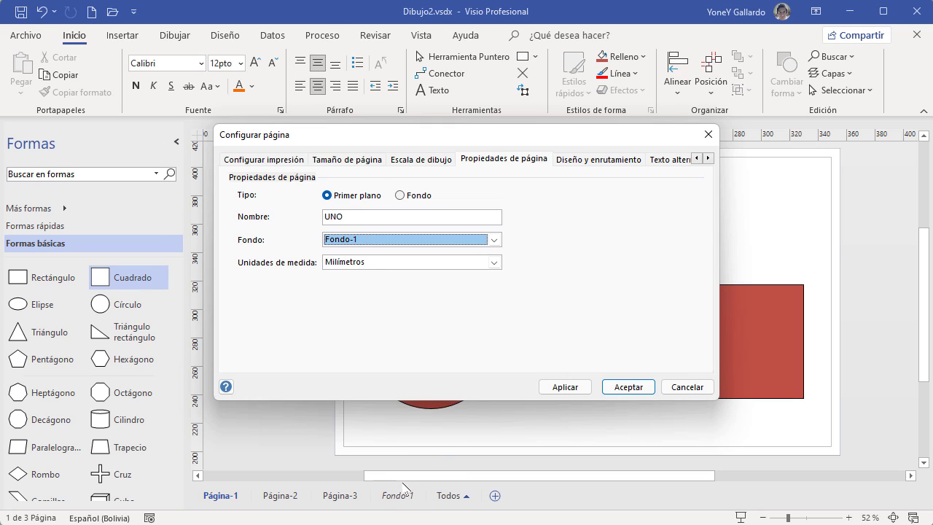
{"action": "left_click", "coordinate": [626, 386]}
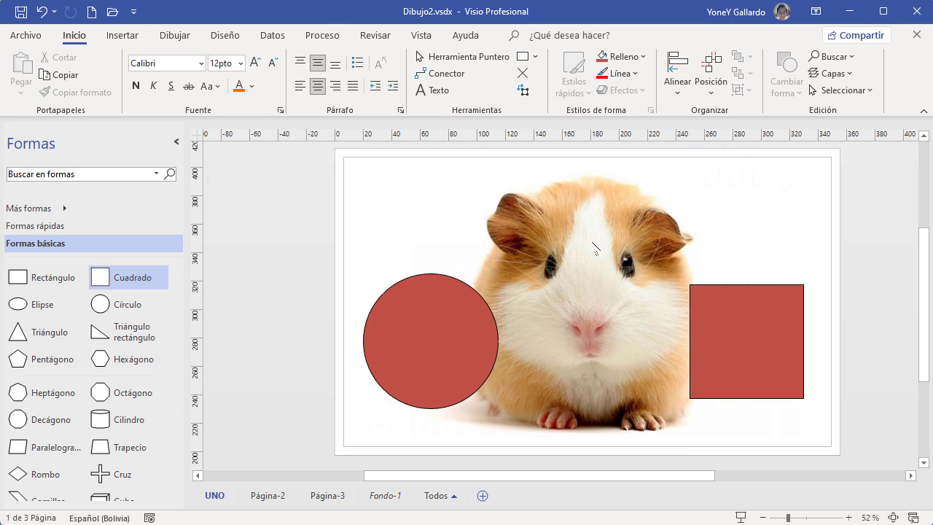
- On page UNO, place the circle in the upper-left corner at about 80 mm and the square in the upper-right corner at about 60 mm
{"action": "left_click_drag", "start_coordinate": [447, 321], "coordinate": [441, 243]}
{"action": "left_click_drag", "start_coordinate": [732, 325], "coordinate": [756, 180]}
{"action": "left_click", "coordinate": [612, 267]}
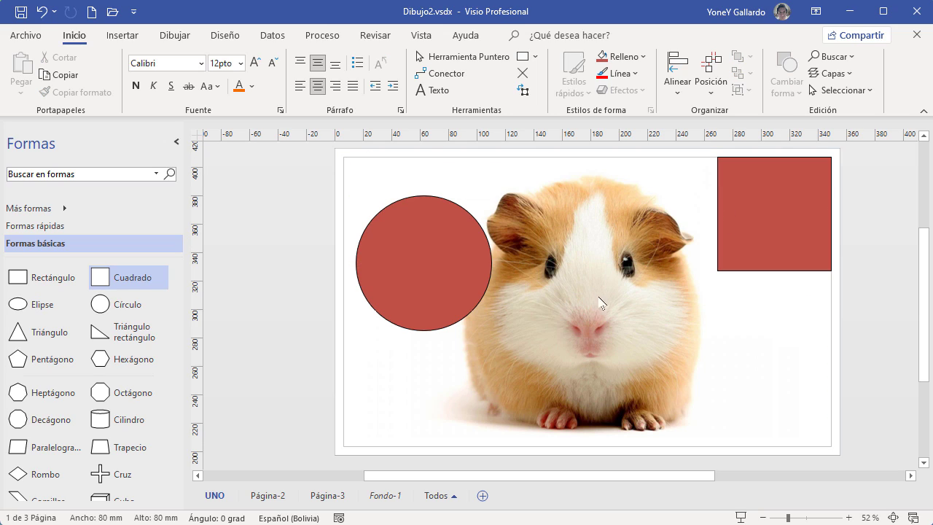
{"action": "left_click_drag", "start_coordinate": [458, 282], "coordinate": [444, 246]}
{"action": "left_click_drag", "start_coordinate": [478, 292], "coordinate": [456, 270]}
{"action": "left_click", "coordinate": [760, 209]}
{"action": "left_click_drag", "start_coordinate": [717, 269], "coordinate": [747, 241]}
{"action": "left_click", "coordinate": [625, 310]}
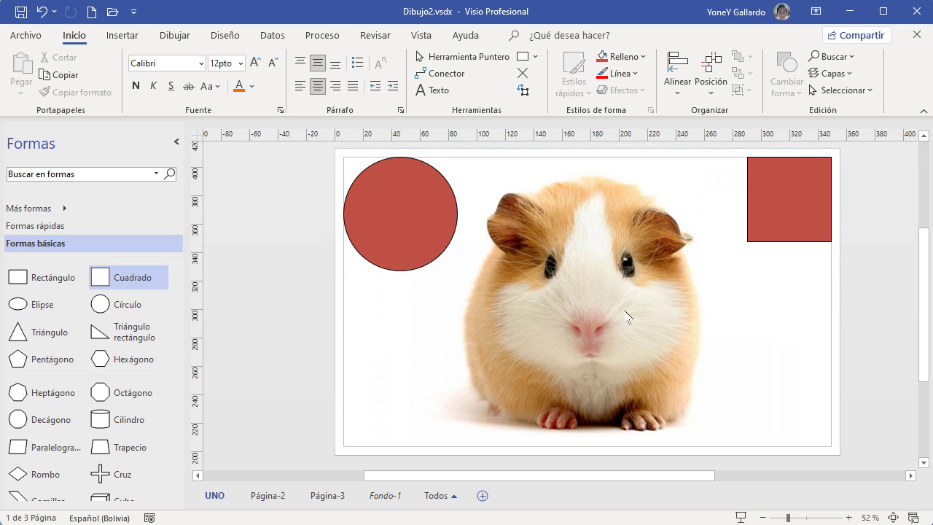
- On Fondo-1, enlarge the guinea pig picture to about 341 by 192 mm and move it up to the top margin
{"action": "left_click", "coordinate": [382, 496]}
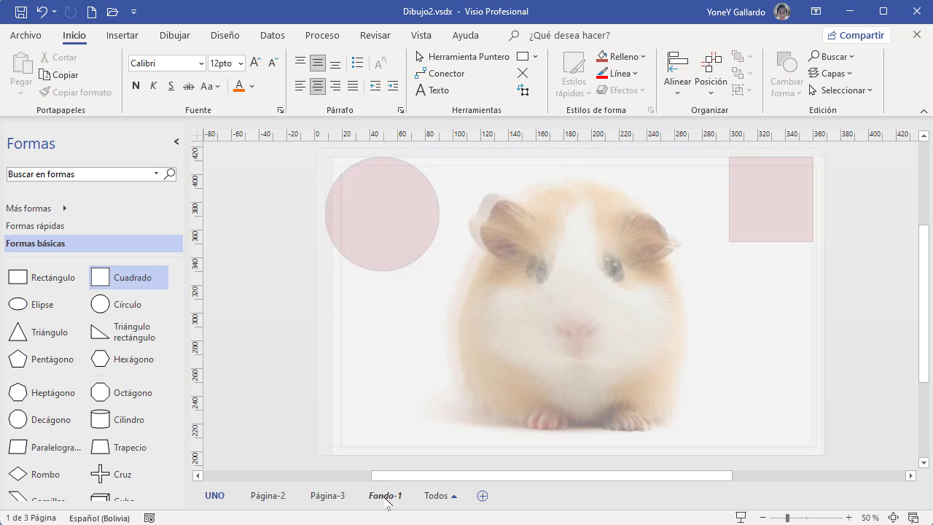
{"action": "left_click", "coordinate": [556, 316]}
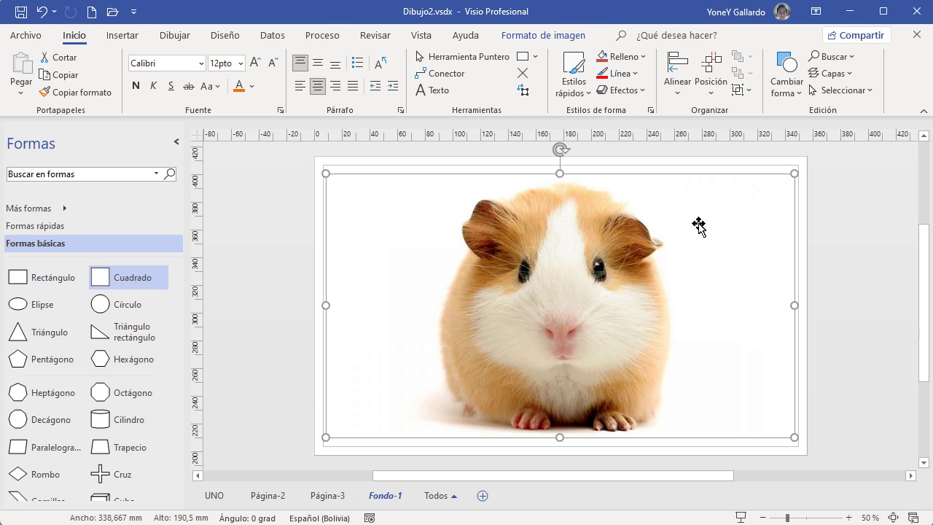
{"action": "left_click_drag", "start_coordinate": [797, 172], "coordinate": [796, 209]}
{"action": "key", "text": "Up"}
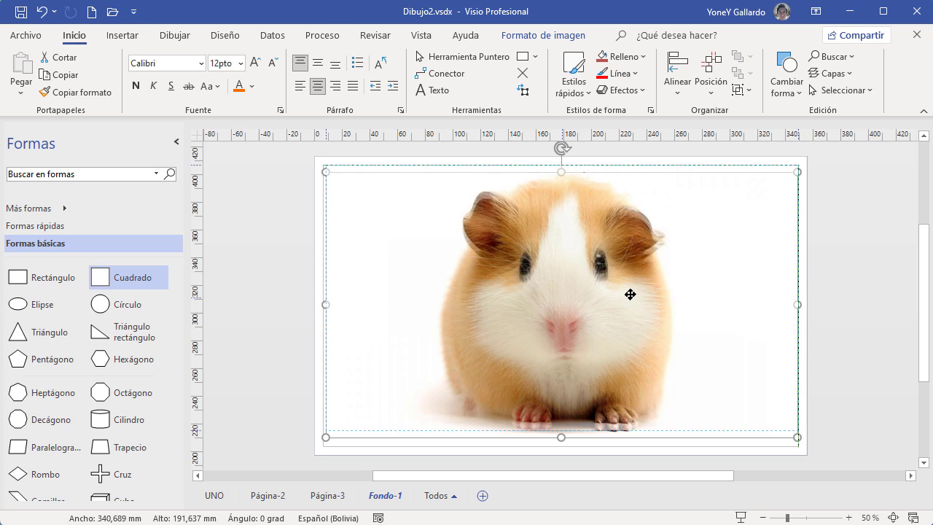
{"action": "left_click", "coordinate": [542, 35]}
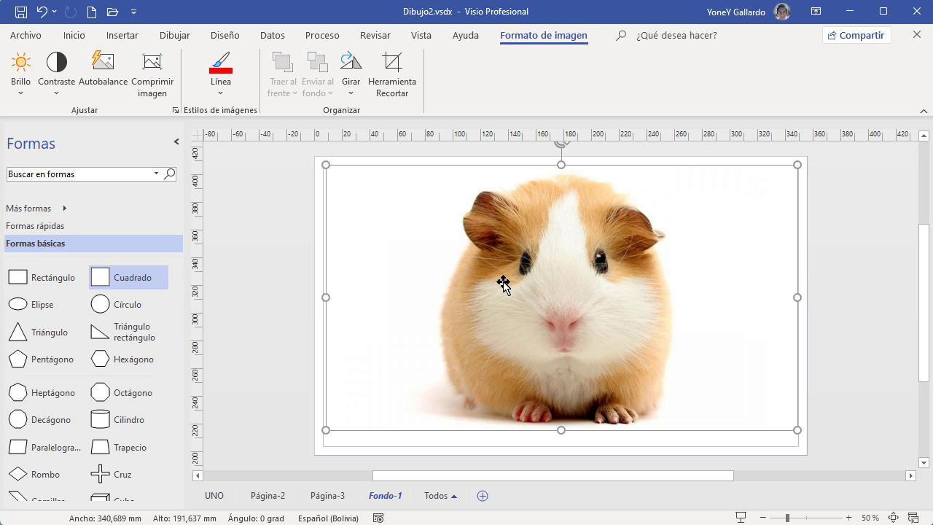
{"action": "left_click", "coordinate": [21, 71]}
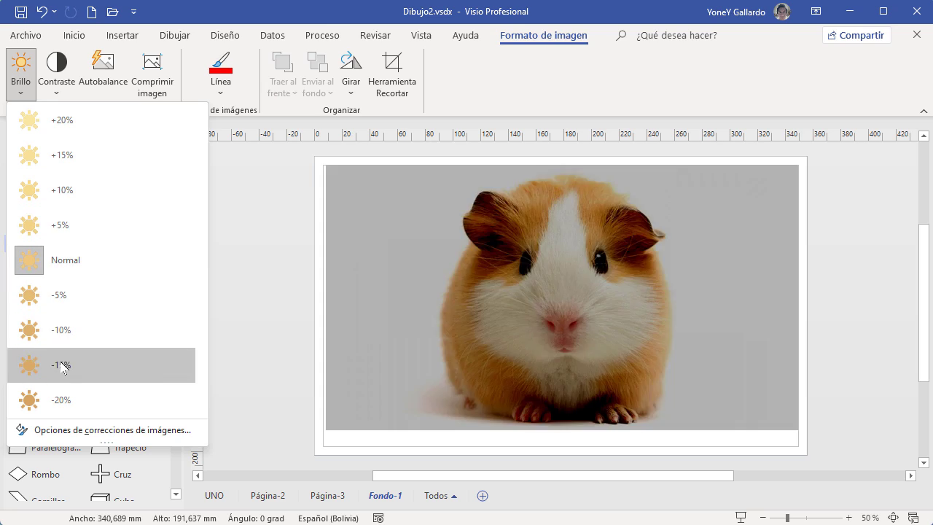
{"action": "left_click", "coordinate": [55, 76]}
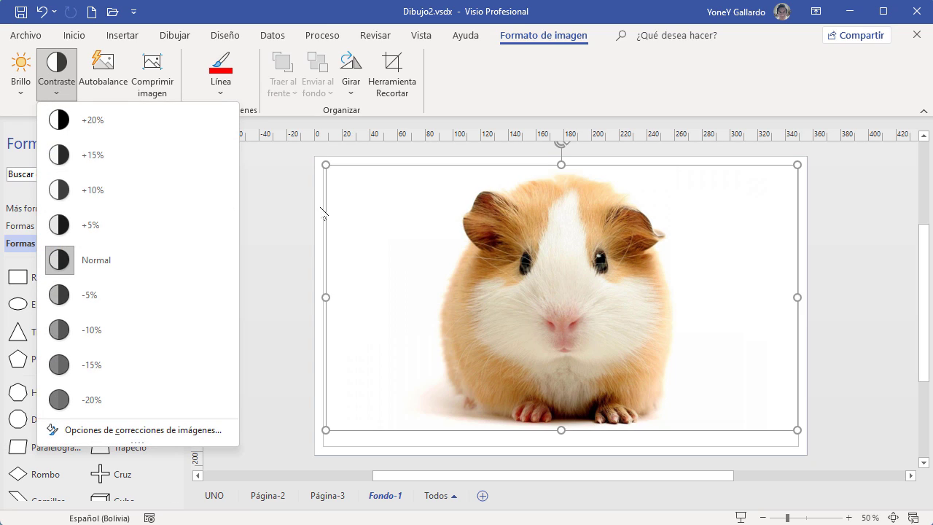
{"action": "left_click", "coordinate": [284, 191]}
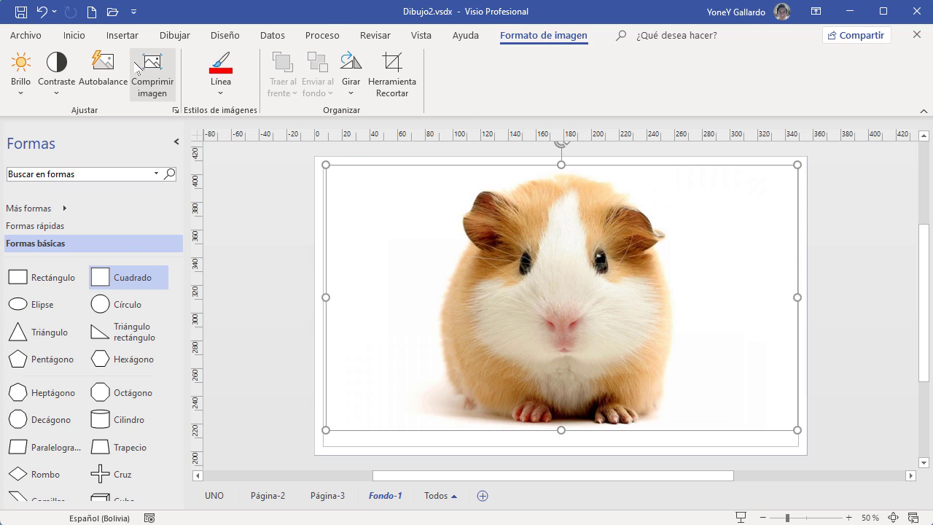
{"action": "left_click", "coordinate": [74, 36]}
{"action": "left_click", "coordinate": [845, 320]}
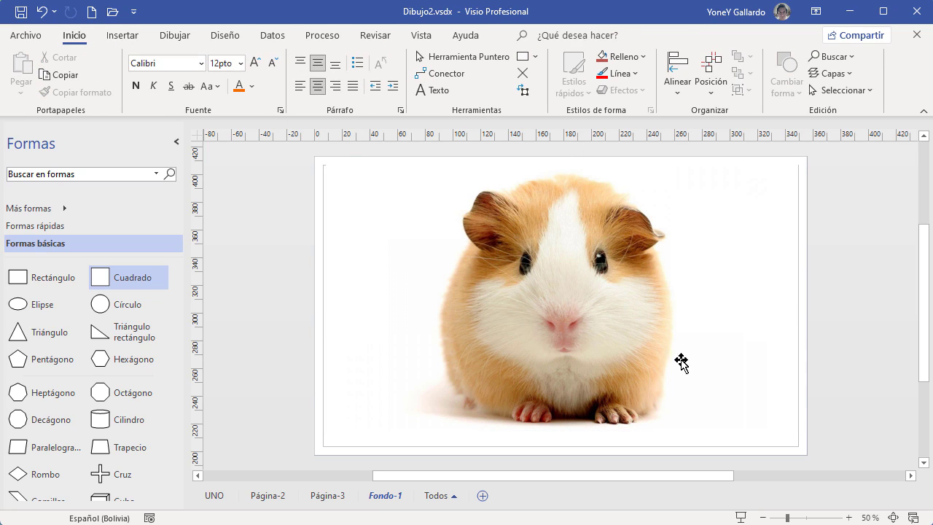
- On Fondo-1, shrink the guinea pig picture, move it to the lower middle of the page, and check it on page UNO
{"action": "left_click", "coordinate": [626, 321]}
{"action": "left_click_drag", "start_coordinate": [798, 432], "coordinate": [459, 239]}
{"action": "left_click_drag", "start_coordinate": [386, 215], "coordinate": [547, 285]}
{"action": "left_click", "coordinate": [709, 331]}
{"action": "left_click_drag", "start_coordinate": [603, 295], "coordinate": [597, 387]}
{"action": "left_click", "coordinate": [437, 437]}
{"action": "left_click", "coordinate": [217, 496]}
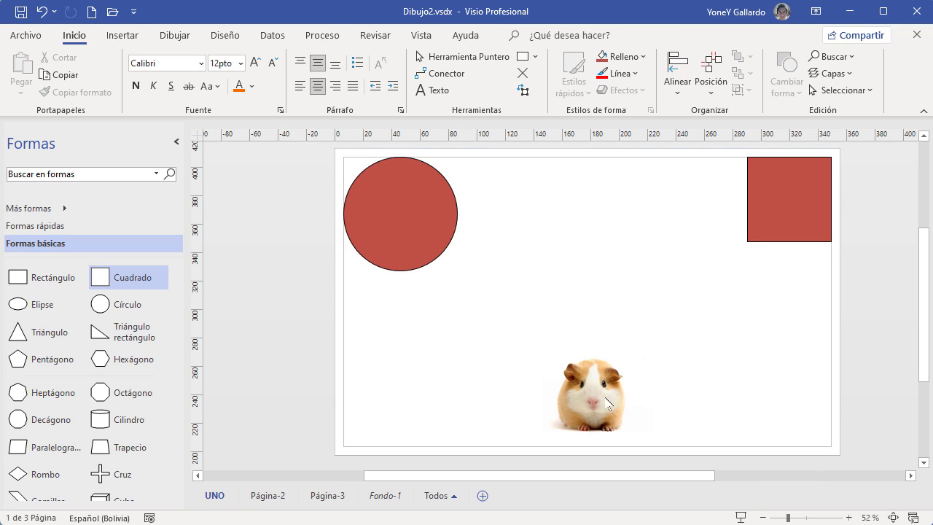
- Rename Página-2 to DOS and assign Fondo-1 as its background page
{"action": "left_click", "coordinate": [283, 505]}
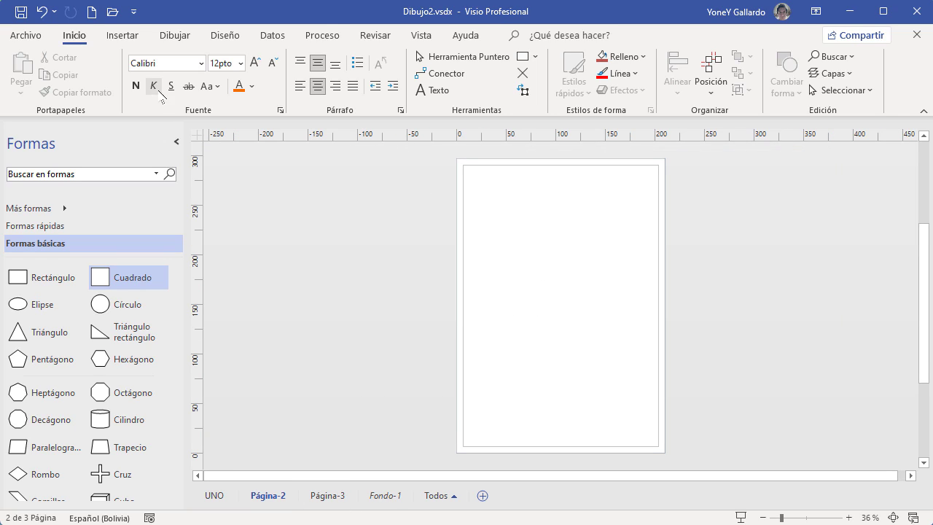
{"action": "right_click", "coordinate": [267, 497]}
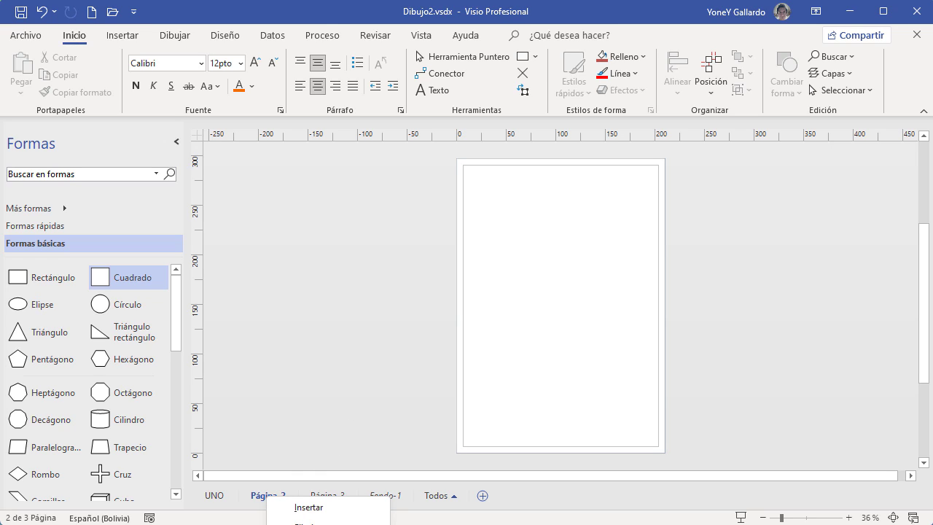
{"action": "left_click", "coordinate": [328, 523]}
{"action": "type", "text": "d"}
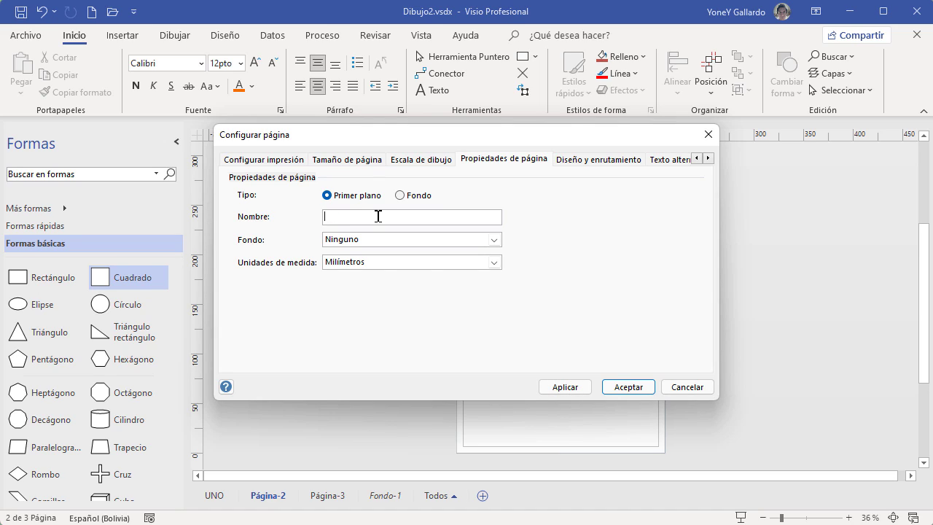
{"action": "left_click", "coordinate": [495, 240]}
{"action": "left_click", "coordinate": [378, 253]}
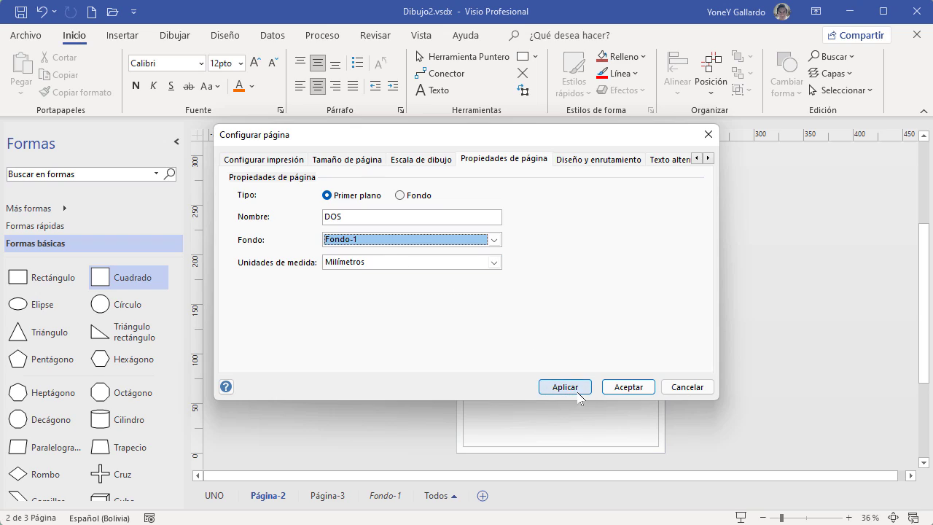
{"action": "left_click", "coordinate": [628, 386]}
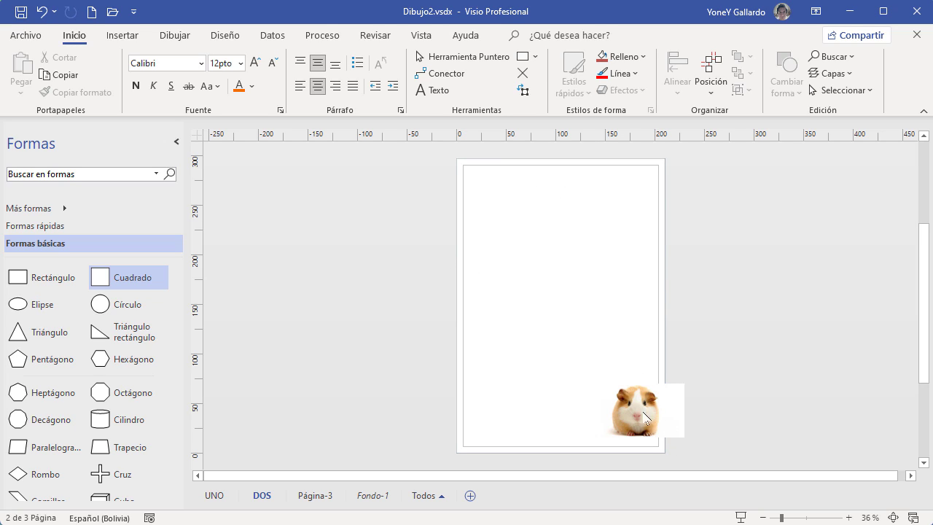
- Move the guinea pig picture on Fondo-1 to the page's lower-left corner and check it on pages UNO and DOS
{"action": "left_click", "coordinate": [372, 495]}
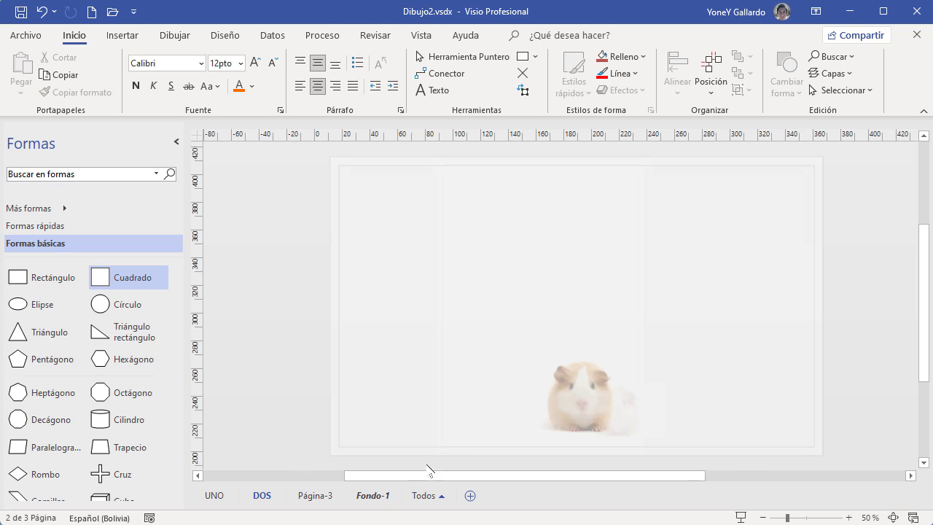
{"action": "left_click_drag", "start_coordinate": [558, 406], "coordinate": [369, 413]}
{"action": "left_click", "coordinate": [561, 343]}
{"action": "left_click", "coordinate": [263, 495]}
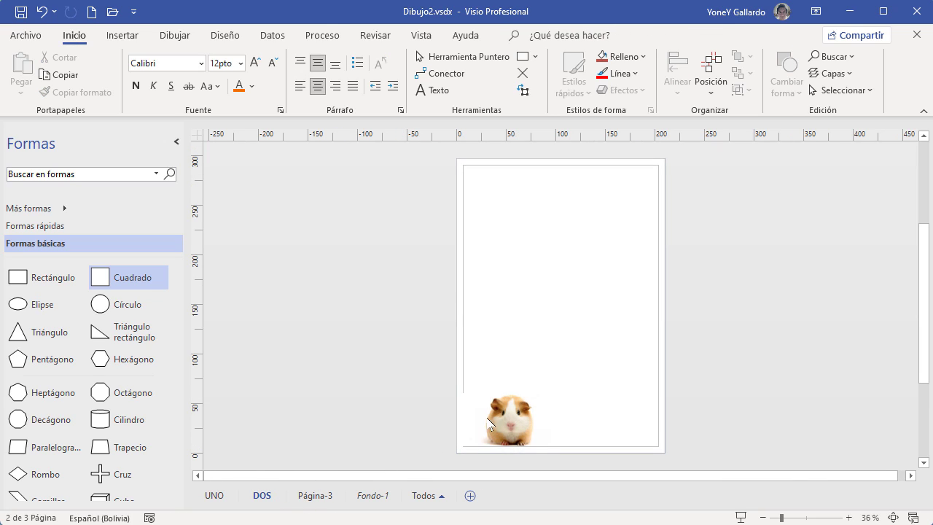
{"action": "left_click", "coordinate": [214, 495]}
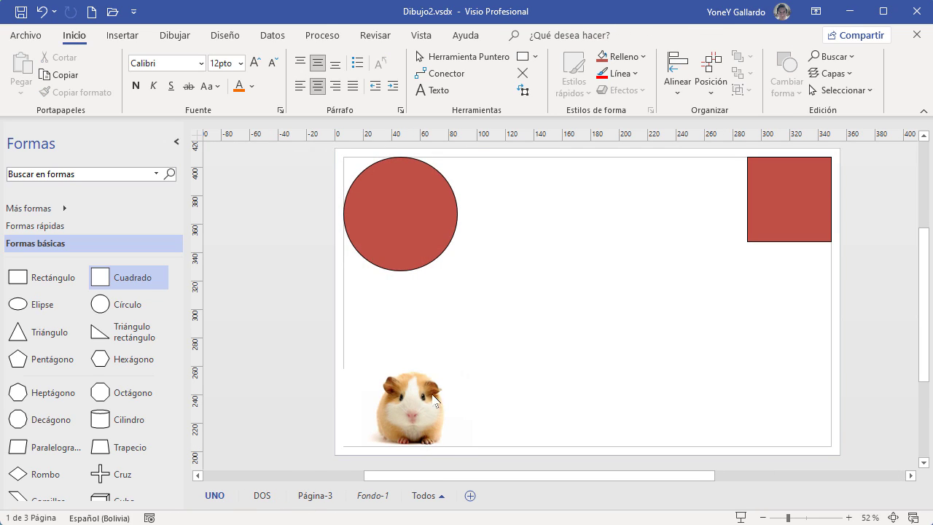
{"action": "left_click", "coordinate": [262, 495]}
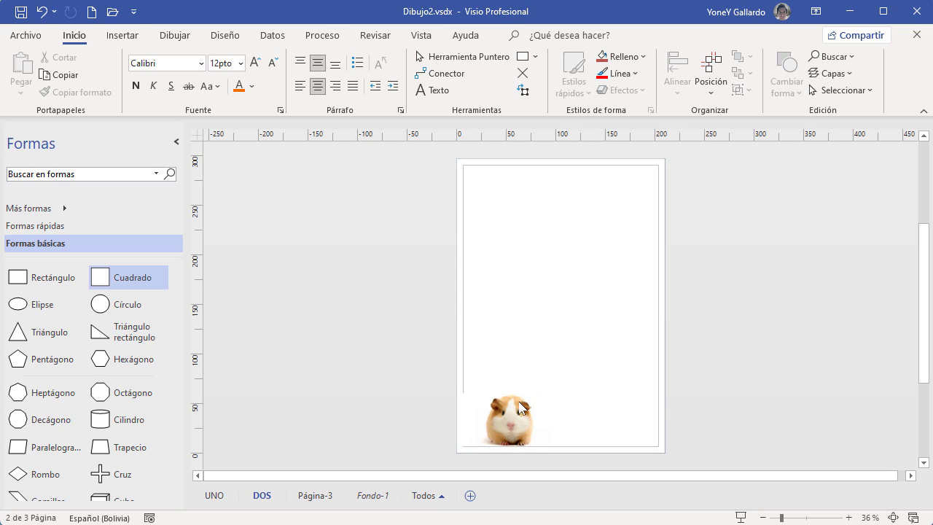
{"action": "left_click", "coordinate": [373, 496]}
{"action": "left_click", "coordinate": [261, 496]}
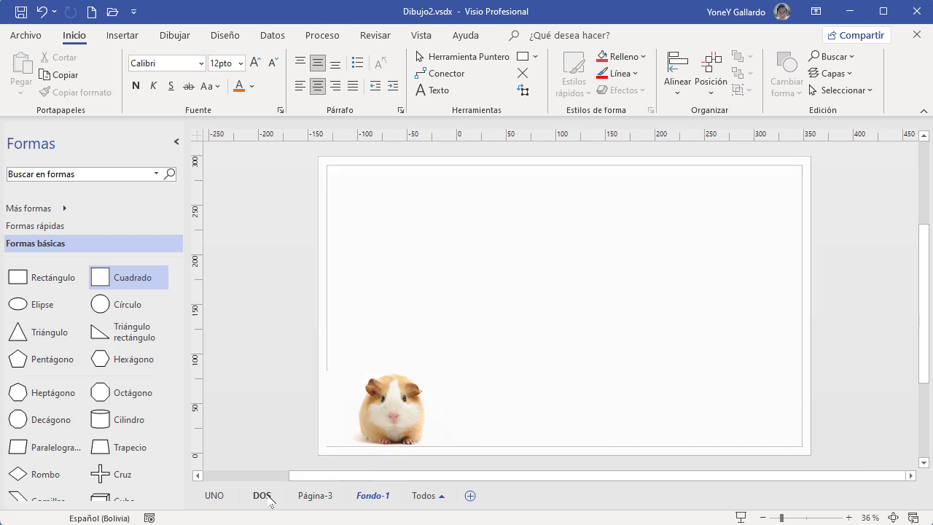
{"action": "left_click", "coordinate": [214, 497]}
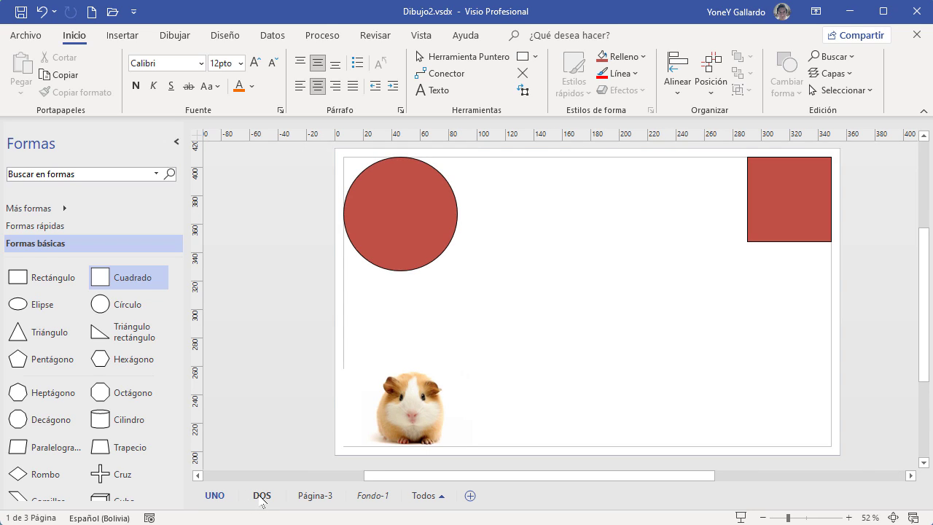
{"action": "left_click", "coordinate": [262, 496]}
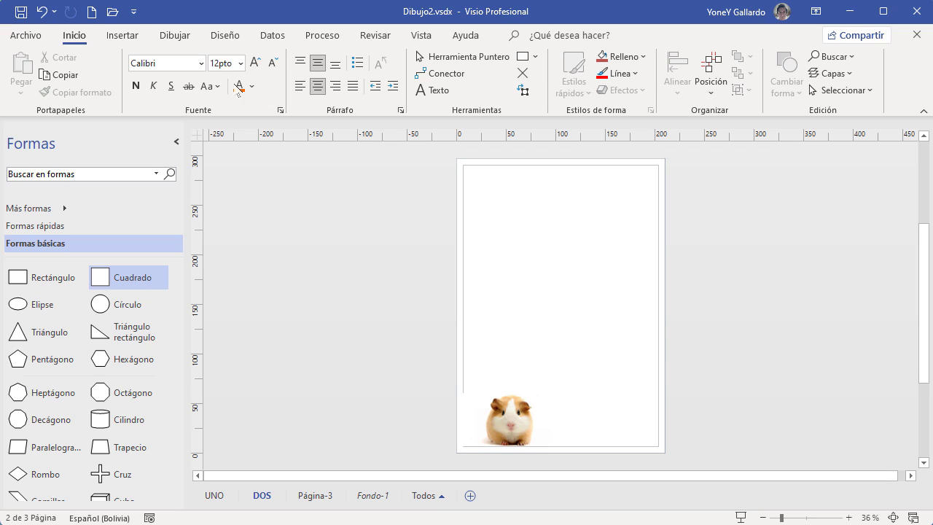
- Insert a second background page with its own background set to Ninguno
{"action": "left_click", "coordinate": [123, 35]}
{"action": "left_click", "coordinate": [39, 95]}
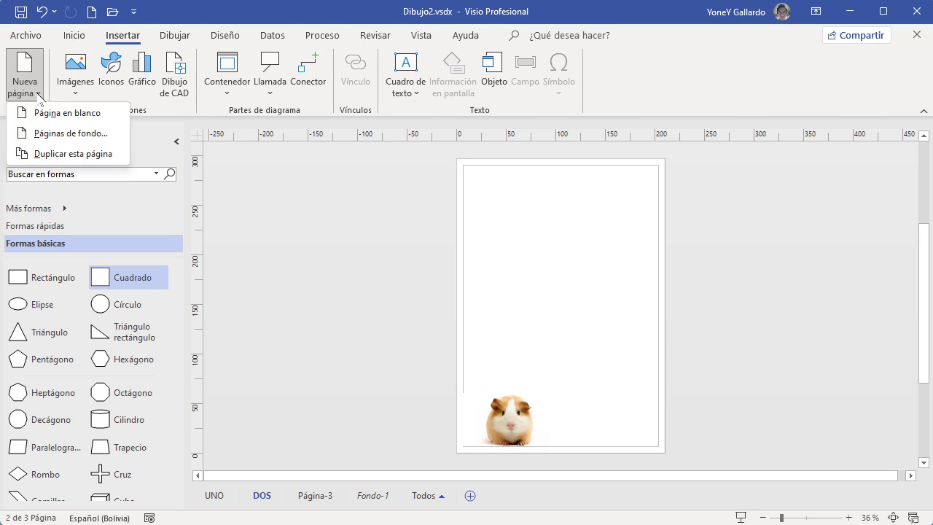
{"action": "left_click", "coordinate": [43, 133]}
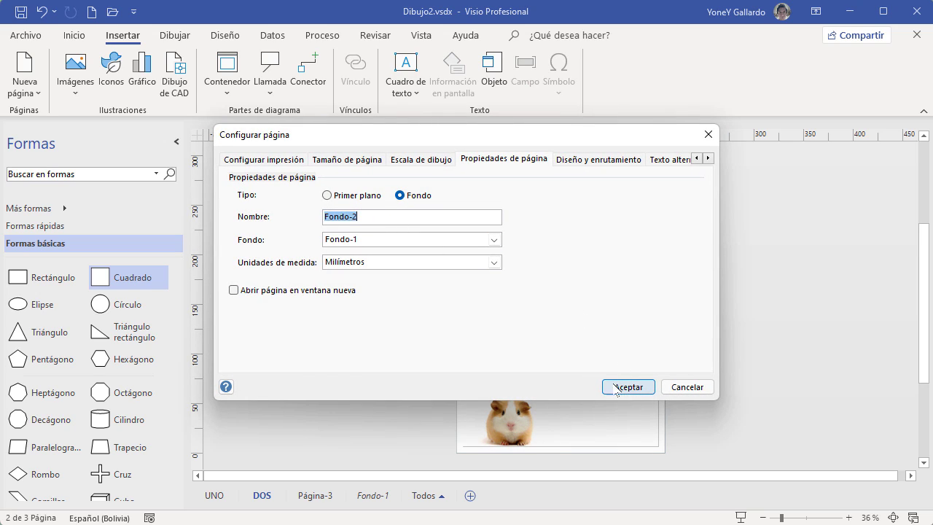
{"action": "left_click", "coordinate": [494, 240]}
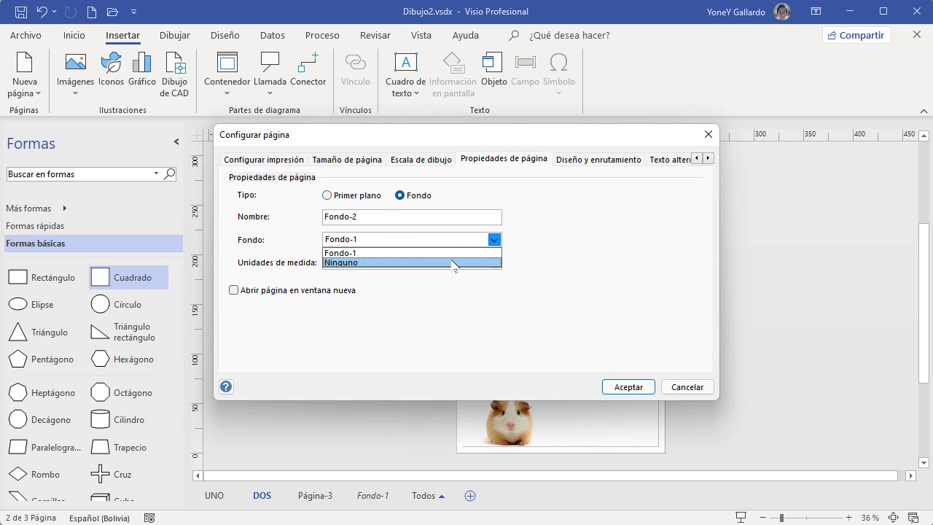
{"action": "left_click", "coordinate": [457, 263]}
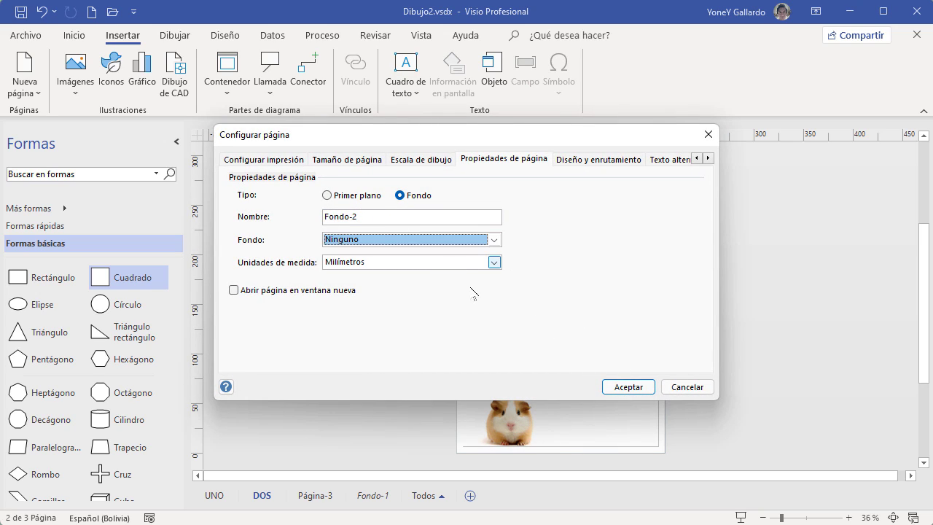
{"action": "left_click", "coordinate": [628, 386]}
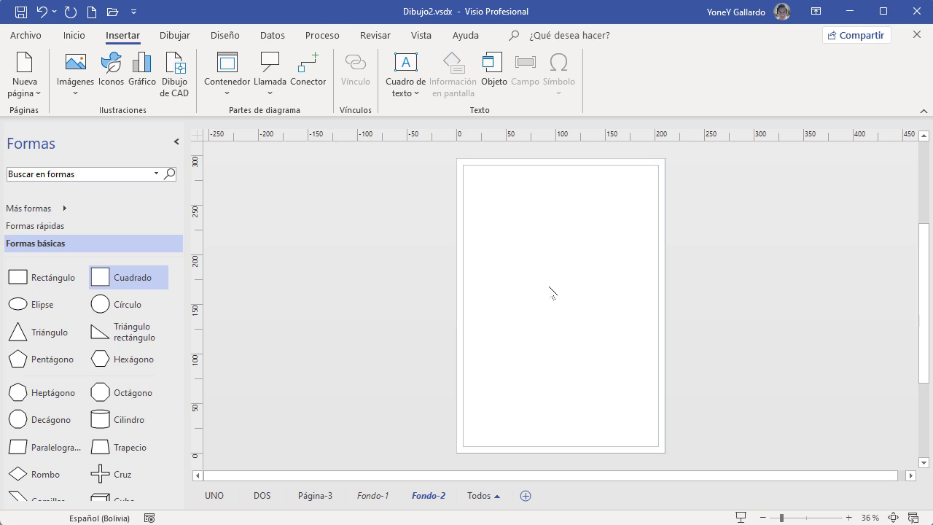
- Insert the atom icon from the icon library onto background page Fondo-2
{"action": "left_click", "coordinate": [222, 36]}
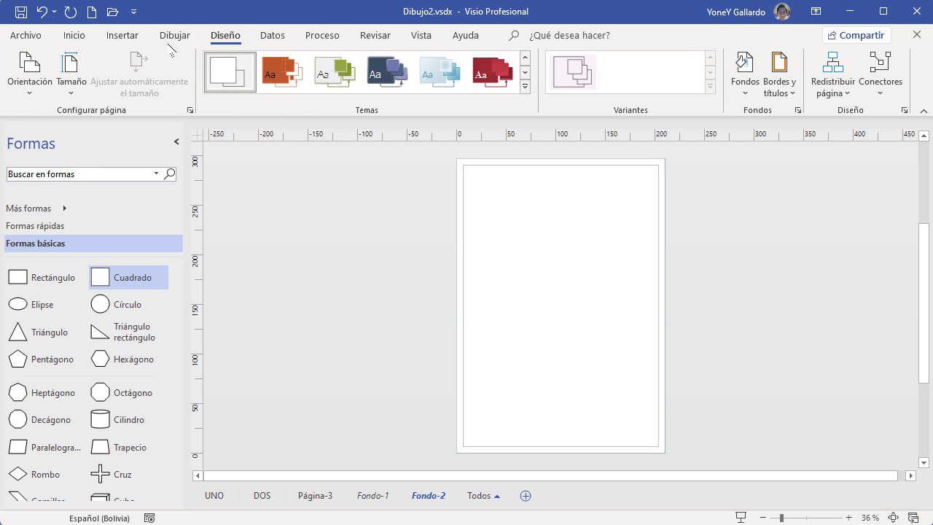
{"action": "left_click", "coordinate": [122, 35]}
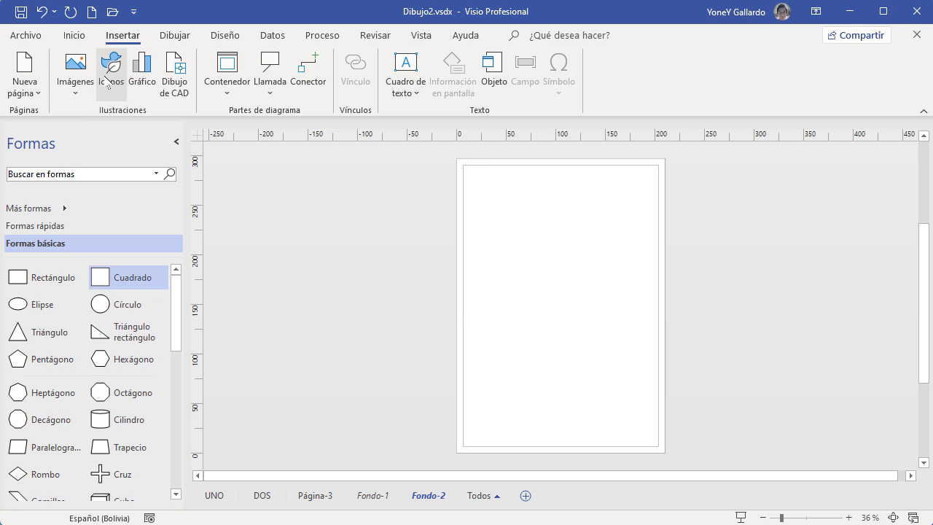
{"action": "left_click", "coordinate": [108, 82]}
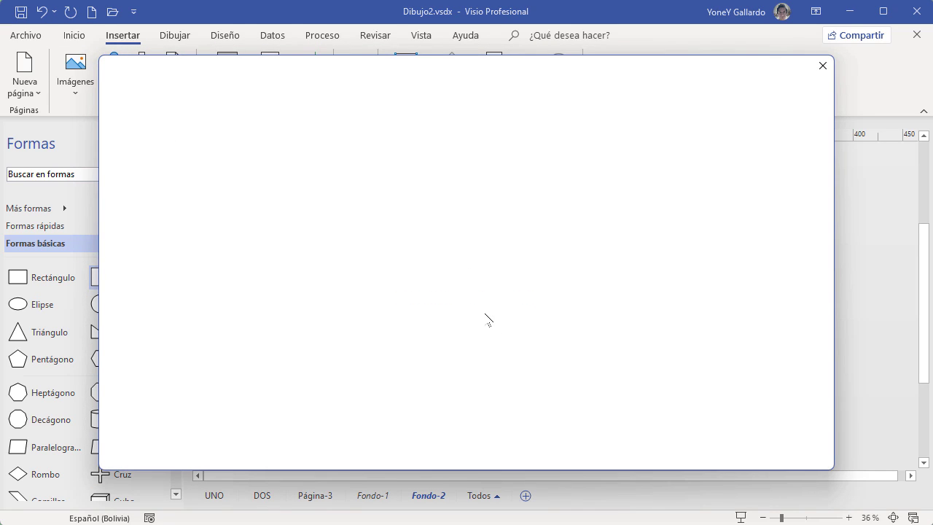
{"action": "left_click", "coordinate": [432, 232]}
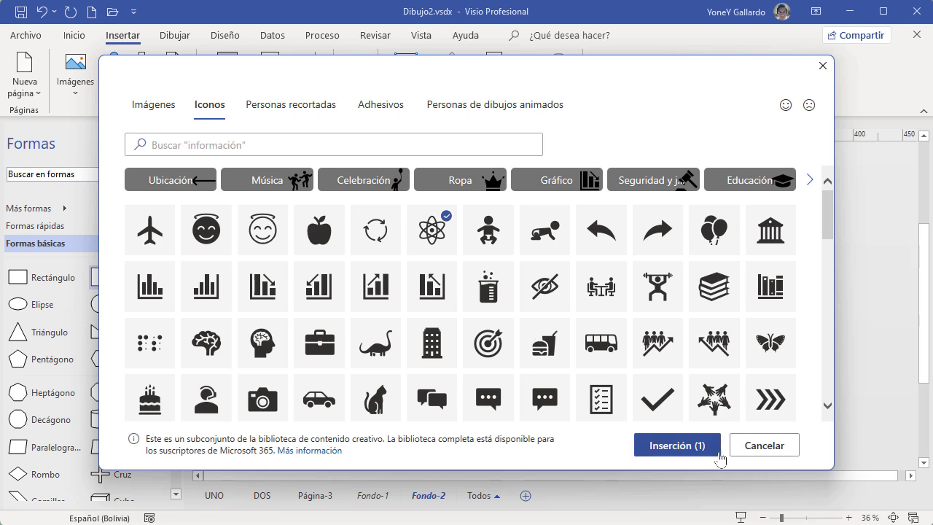
{"action": "left_click", "coordinate": [682, 448]}
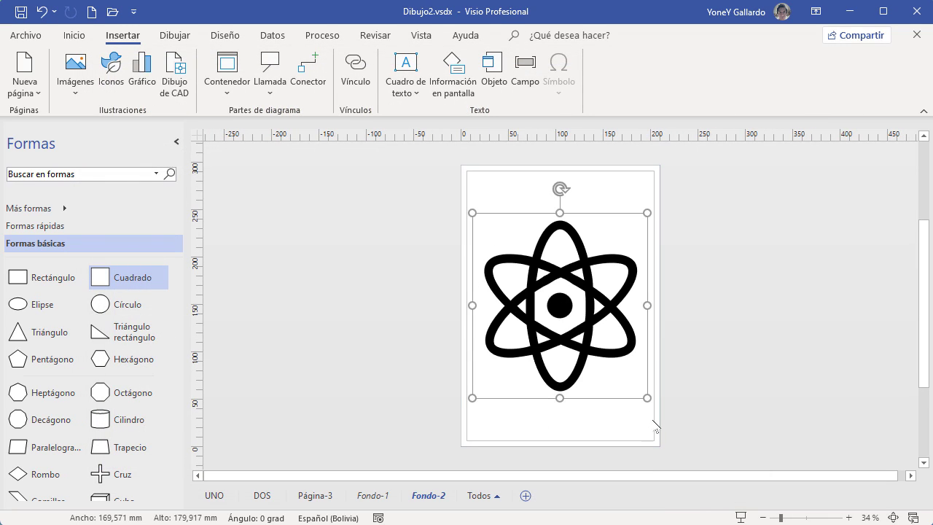
{"action": "left_click", "coordinate": [751, 401]}
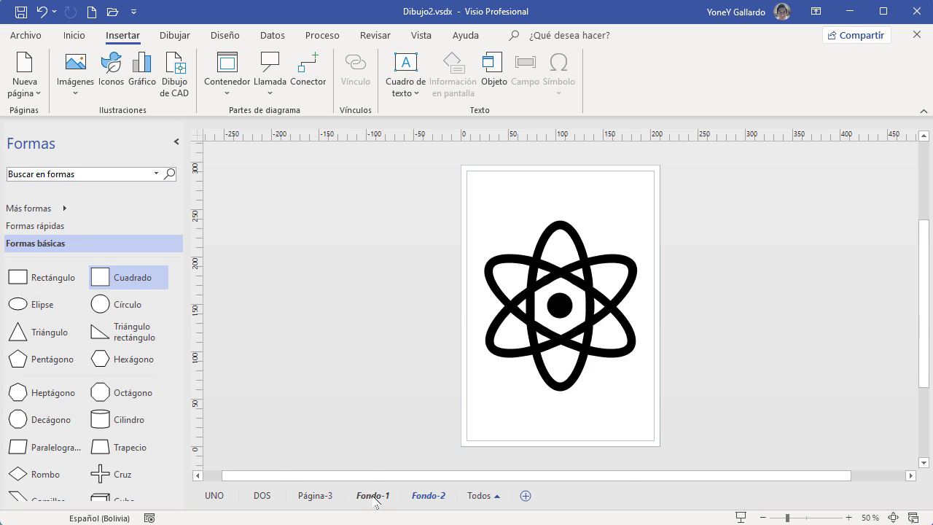
- Rename Página-3 to TRES and assign Fondo-2 as its background page
{"action": "left_click", "coordinate": [315, 495]}
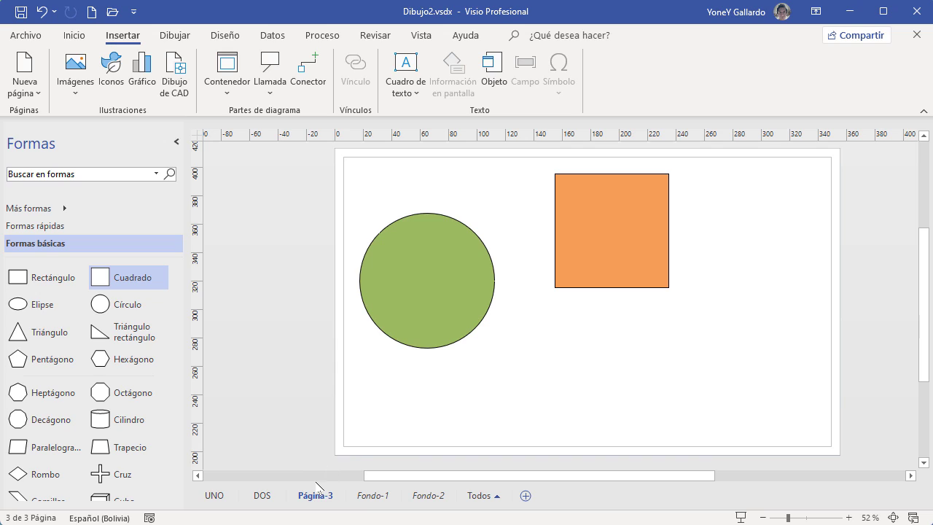
{"action": "right_click", "coordinate": [315, 497]}
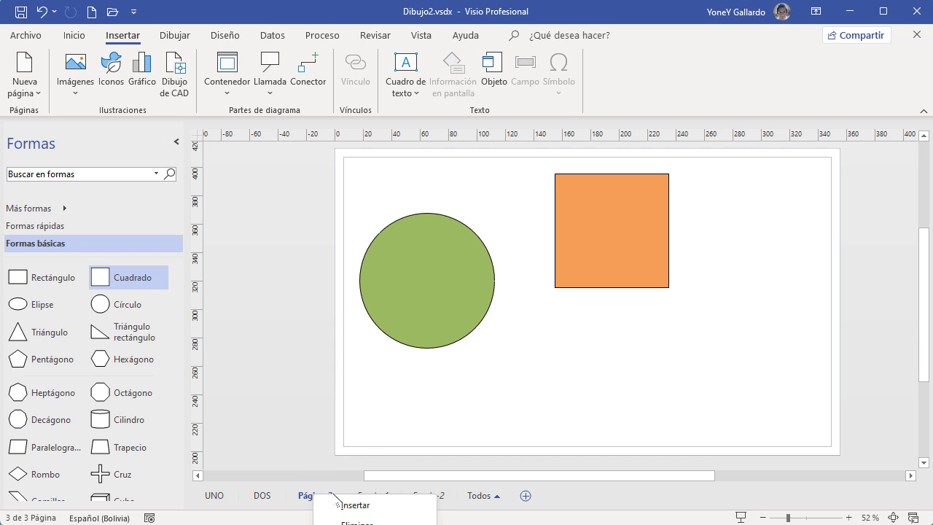
{"action": "left_click", "coordinate": [365, 523]}
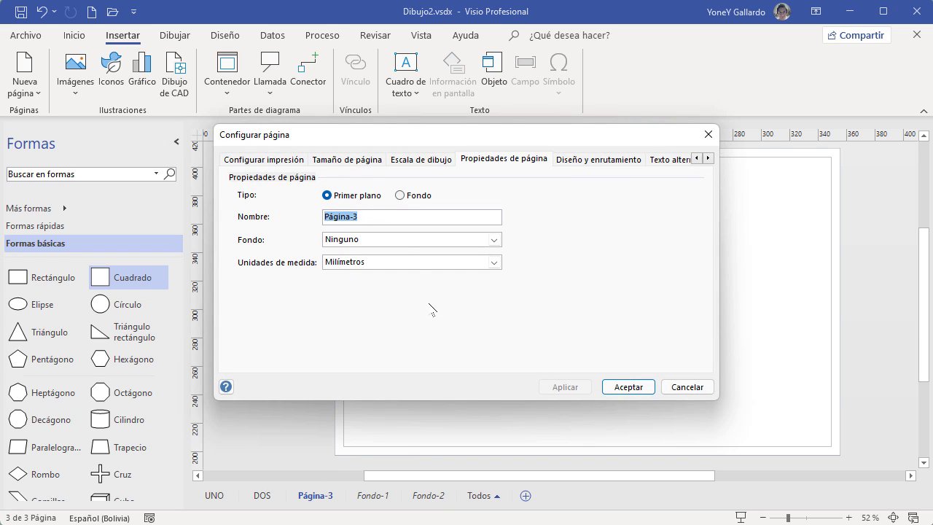
{"action": "left_click_drag", "start_coordinate": [385, 213], "coordinate": [270, 214]}
{"action": "type", "text": "tre"}
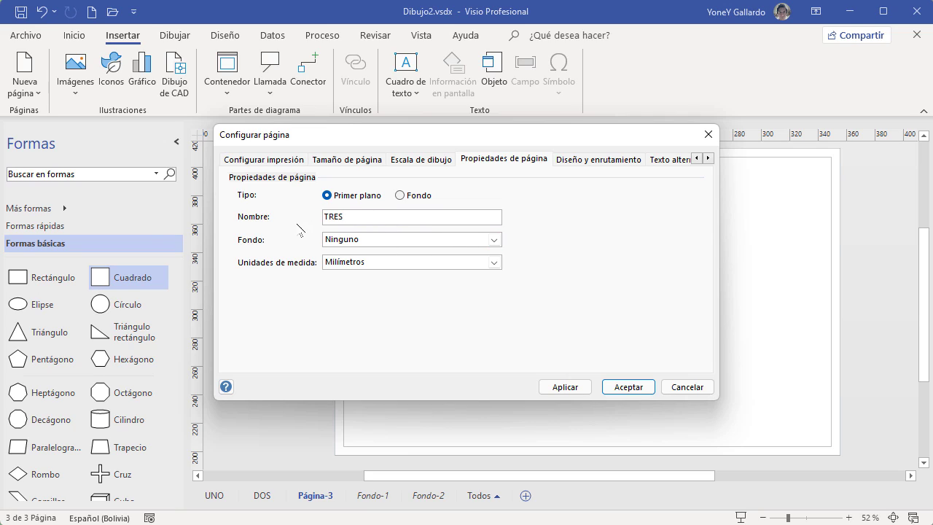
{"action": "left_click", "coordinate": [495, 240]}
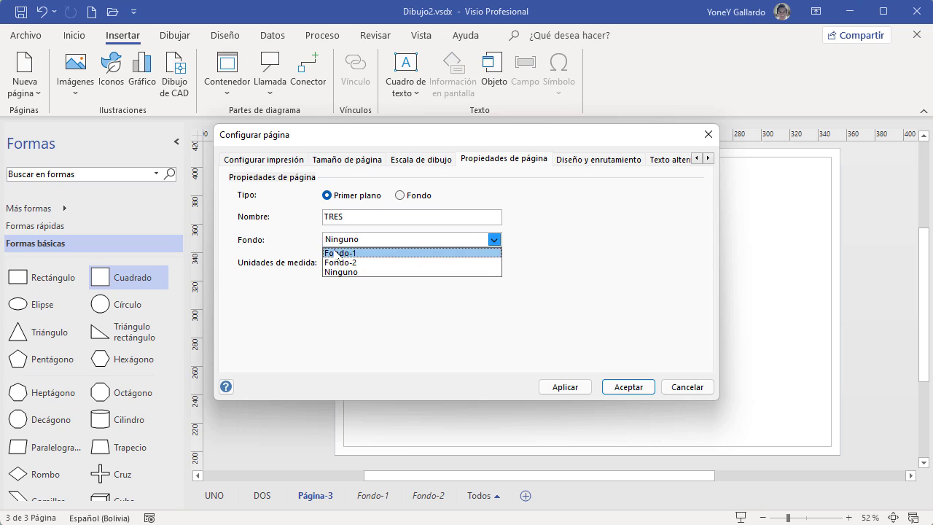
{"action": "left_click", "coordinate": [353, 263]}
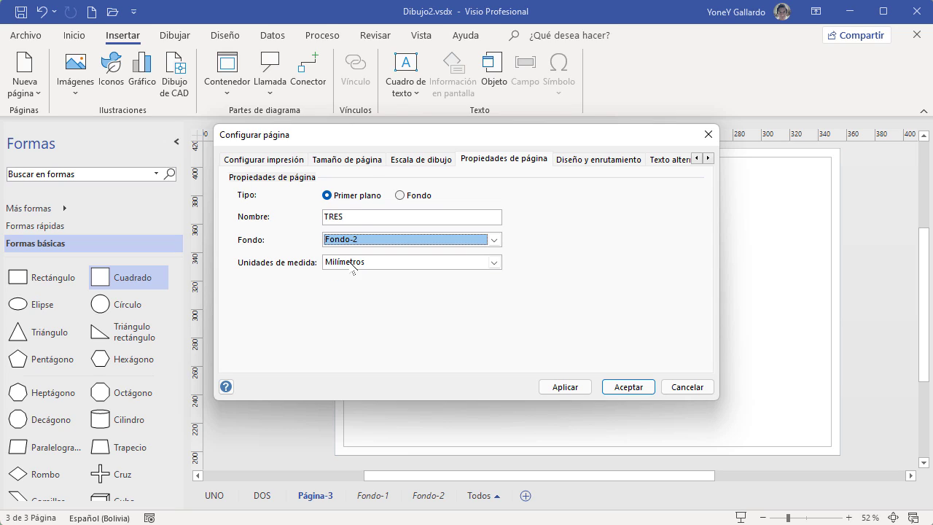
{"action": "left_click", "coordinate": [625, 387]}
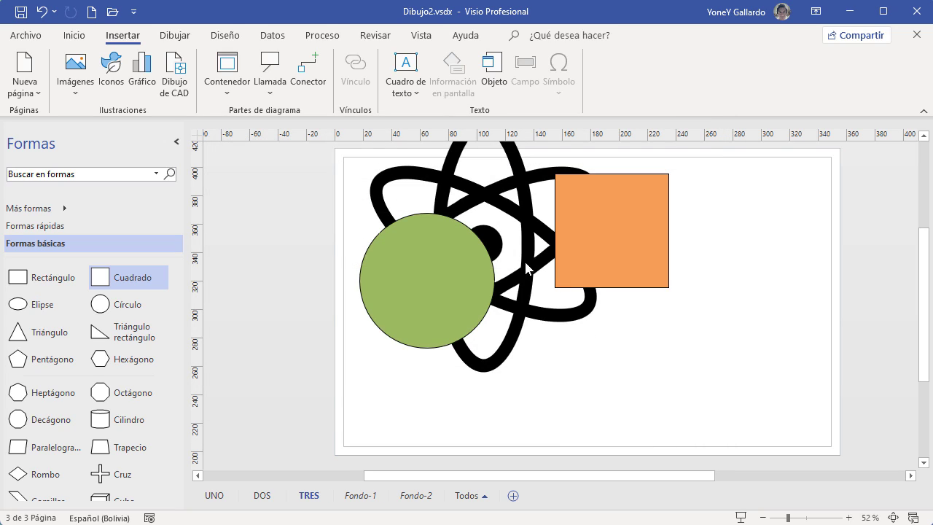
- Shrink the atom icon on background page Fondo-2 and move it to the lower half of the page
{"action": "left_click", "coordinate": [405, 497]}
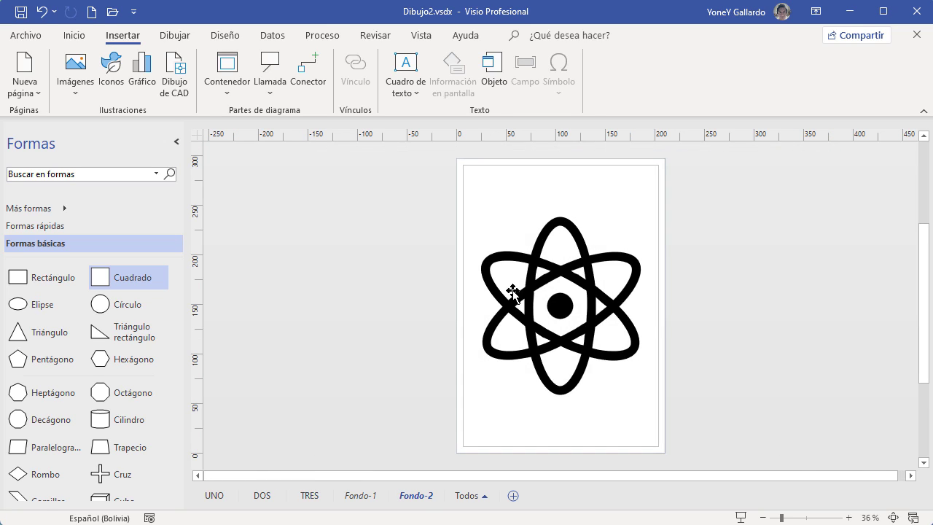
{"action": "left_click", "coordinate": [510, 295]}
{"action": "left_click_drag", "start_coordinate": [472, 211], "coordinate": [542, 285]}
{"action": "left_click_drag", "start_coordinate": [595, 343], "coordinate": [556, 360]}
- Move the green circle on page TRES to the lower-right area, clear of the atom, and check page DOS
{"action": "left_click", "coordinate": [312, 496]}
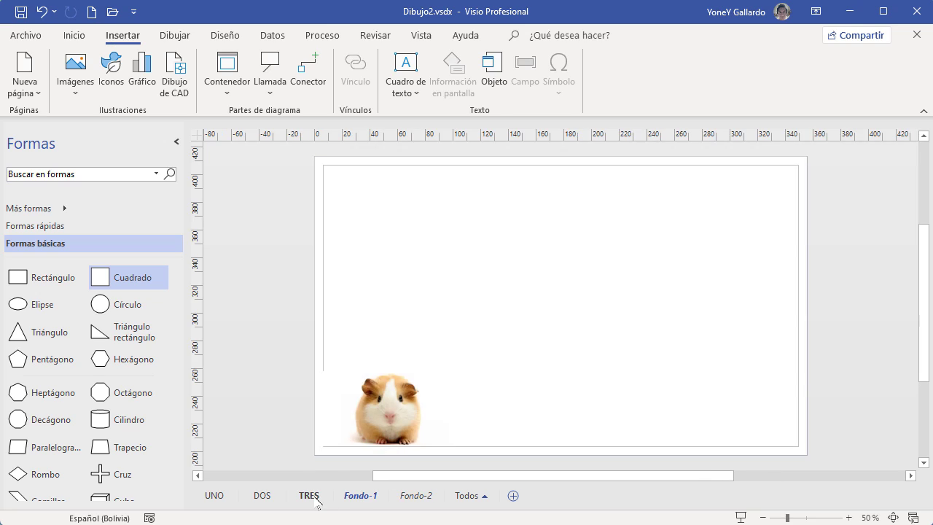
{"action": "left_click_drag", "start_coordinate": [462, 298], "coordinate": [764, 368]}
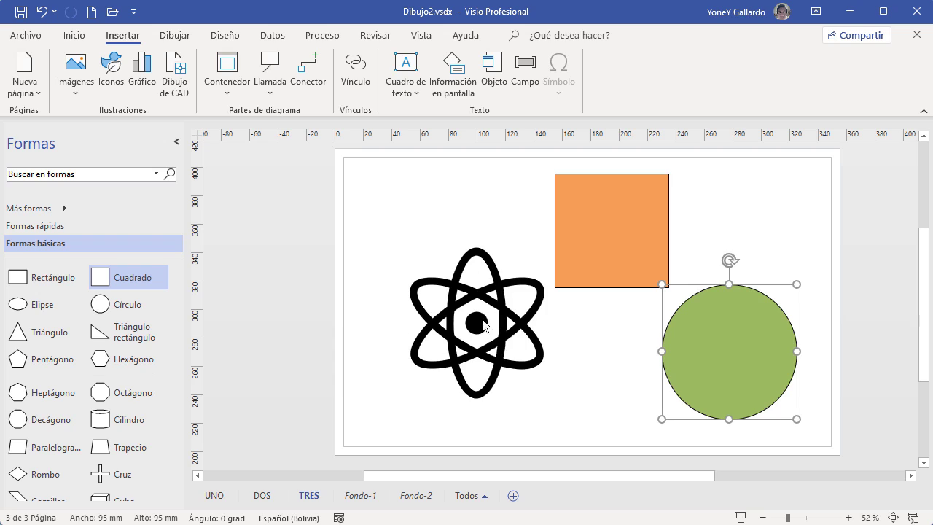
{"action": "left_click", "coordinate": [262, 494]}
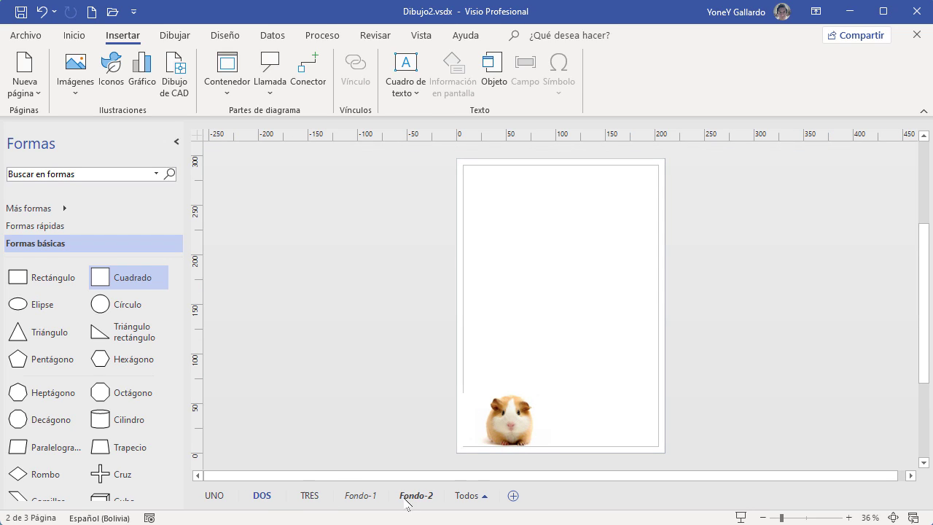
- Compare Fondo-1 and Fondo-2, delete background page Fondo-2, and check page TRES
{"action": "left_click", "coordinate": [359, 495]}
{"action": "left_click", "coordinate": [426, 498]}
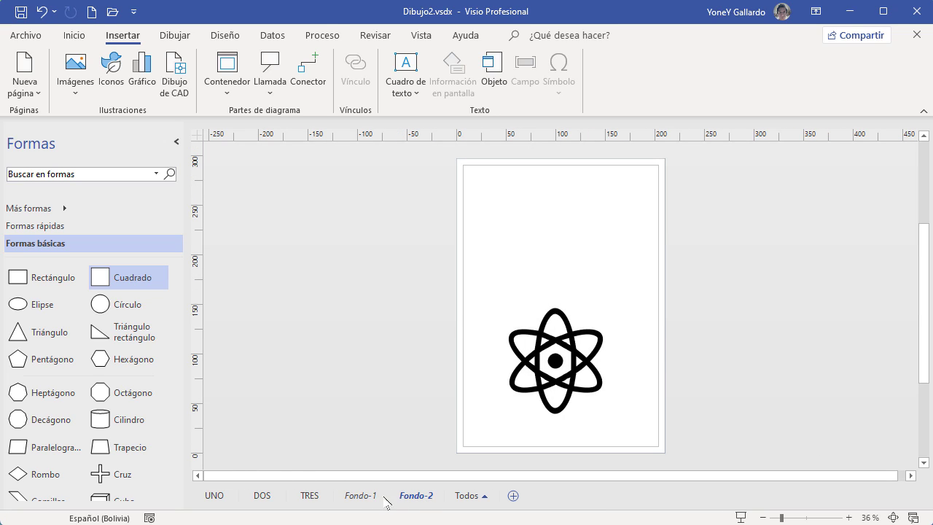
{"action": "left_click", "coordinate": [362, 496]}
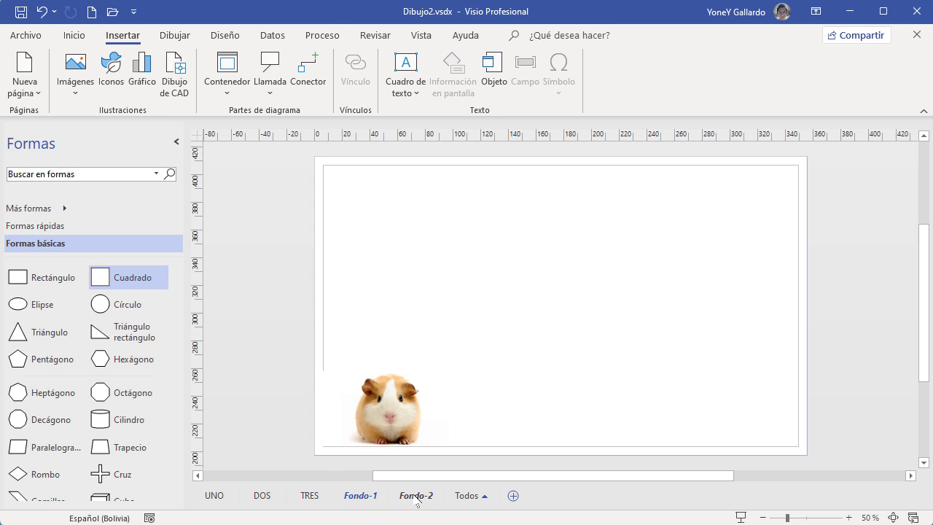
{"action": "left_click", "coordinate": [416, 498]}
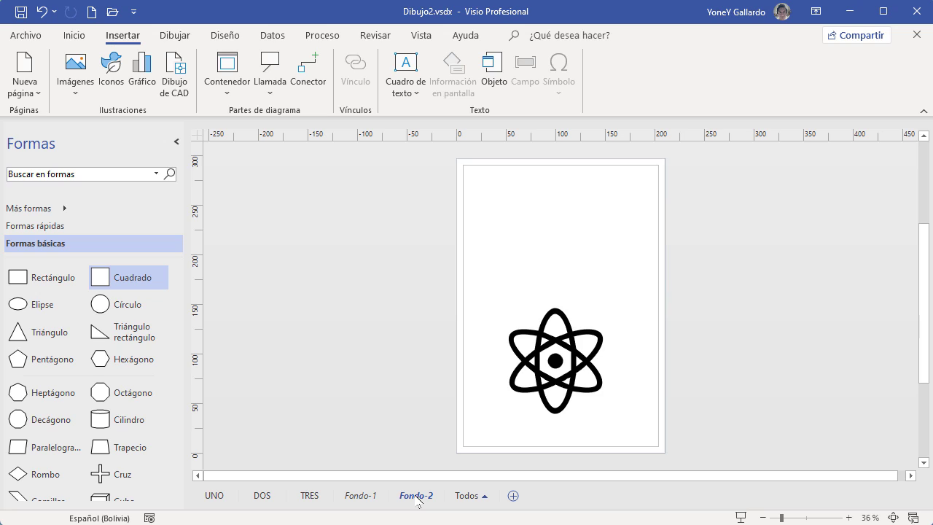
{"action": "right_click", "coordinate": [417, 499]}
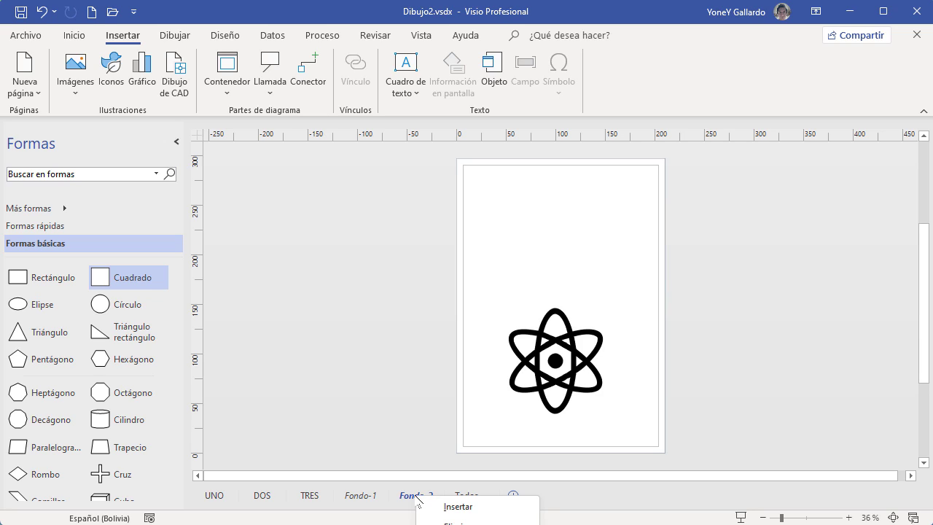
{"action": "left_click", "coordinate": [456, 522]}
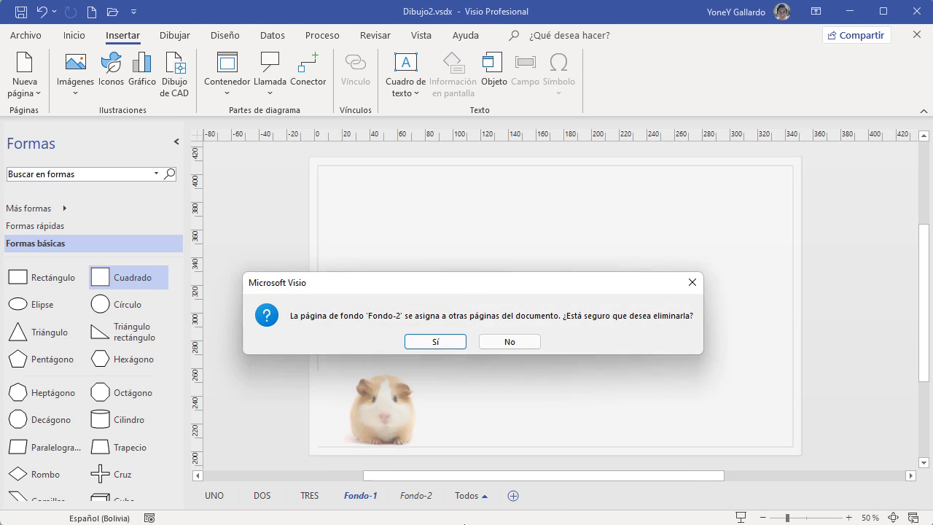
{"action": "left_click", "coordinate": [435, 342]}
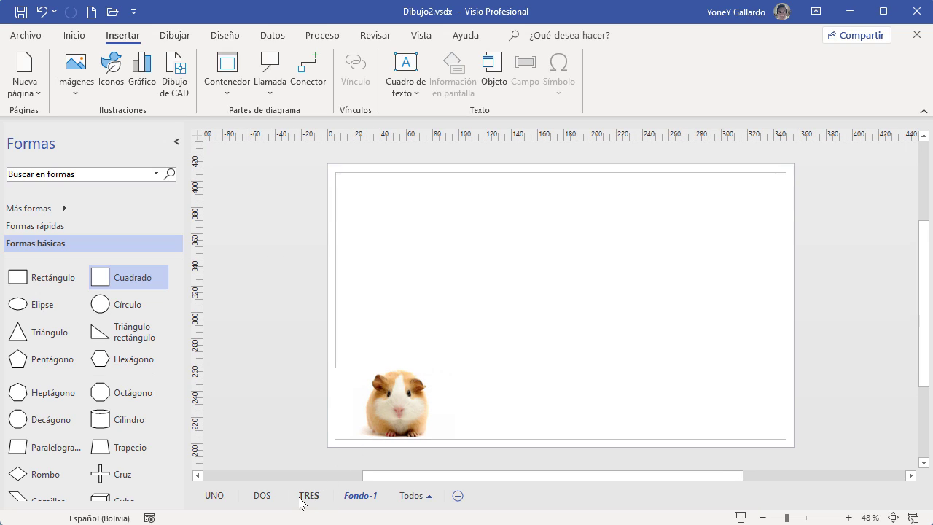
{"action": "left_click", "coordinate": [304, 496]}
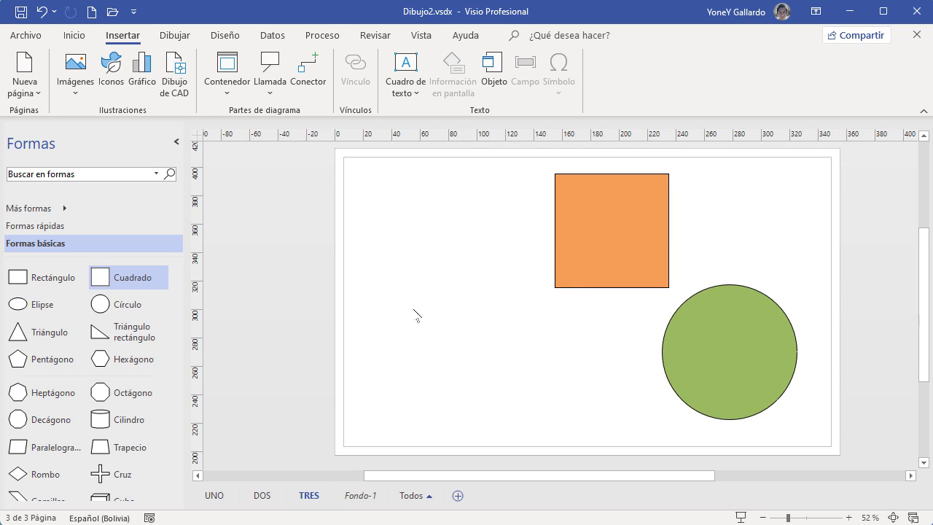
- Delete background page Fondo-1 and check pages DOS and TRES
{"action": "left_click", "coordinate": [360, 496]}
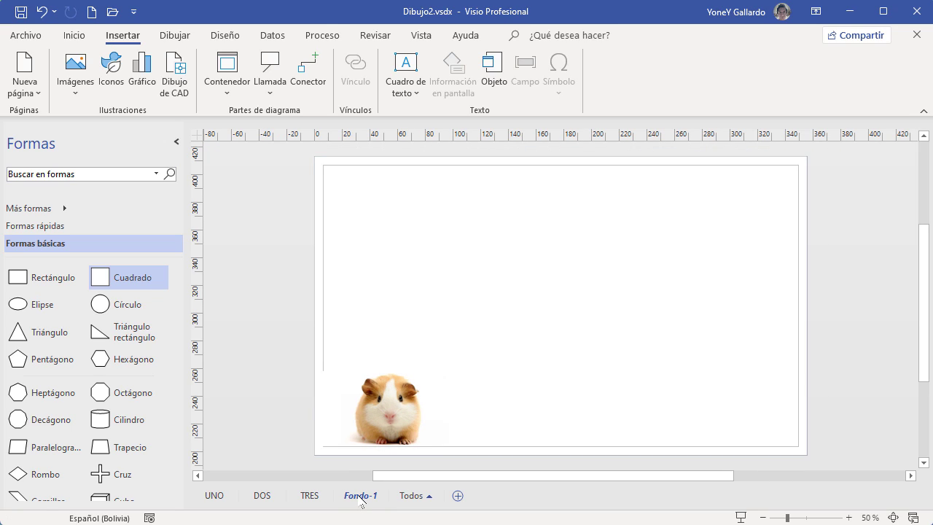
{"action": "right_click", "coordinate": [361, 503]}
{"action": "left_click", "coordinate": [382, 518]}
{"action": "left_click", "coordinate": [433, 341]}
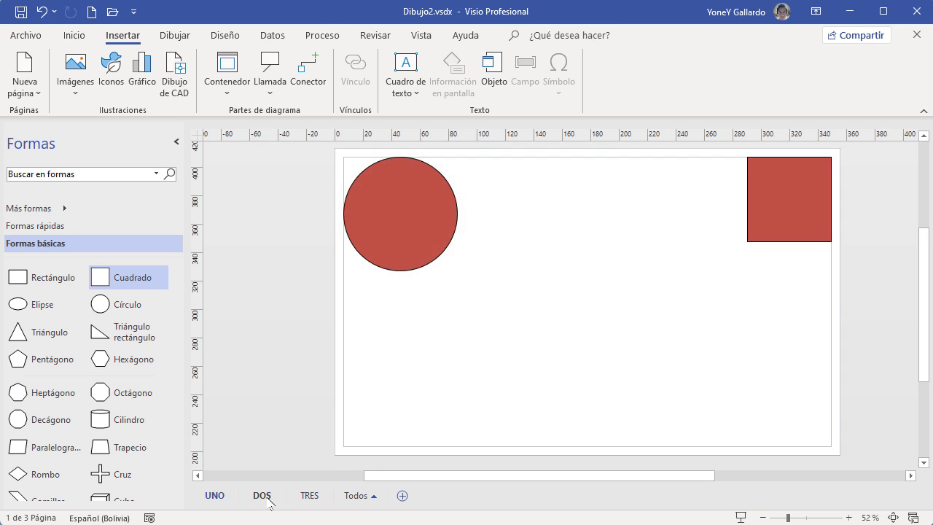
{"action": "left_click", "coordinate": [262, 496]}
{"action": "left_click", "coordinate": [308, 494]}
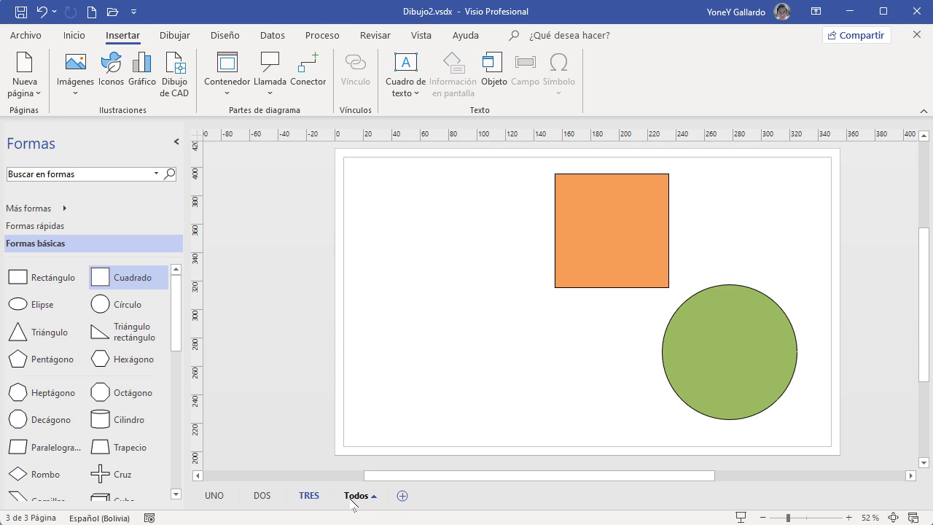
- Set page DOS to horizontal orientation with a larger paper size about 355 mm wide
{"action": "left_click", "coordinate": [260, 497]}
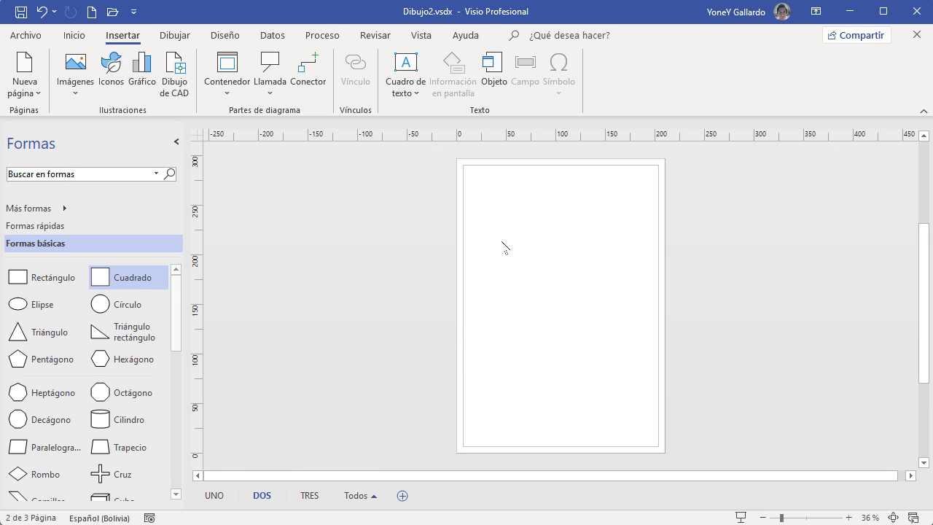
{"action": "left_click", "coordinate": [225, 35]}
{"action": "left_click", "coordinate": [35, 87]}
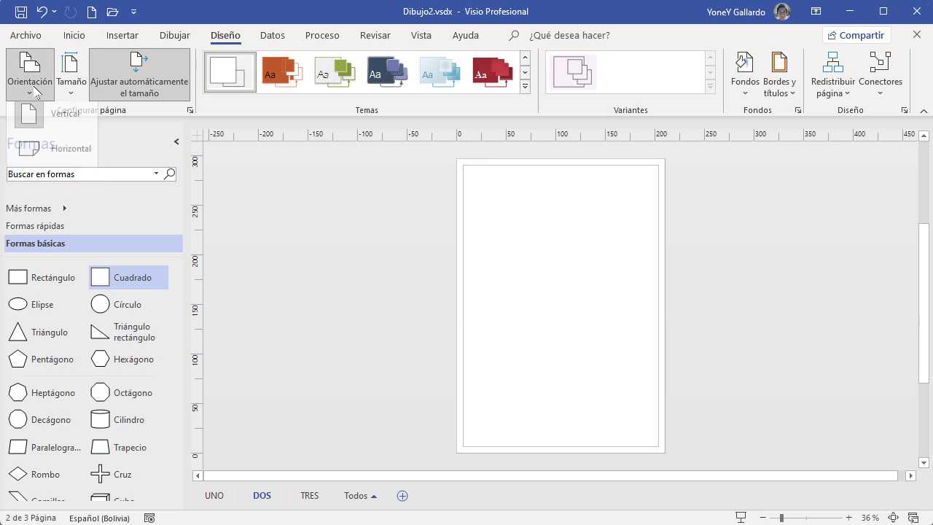
{"action": "left_click", "coordinate": [63, 149]}
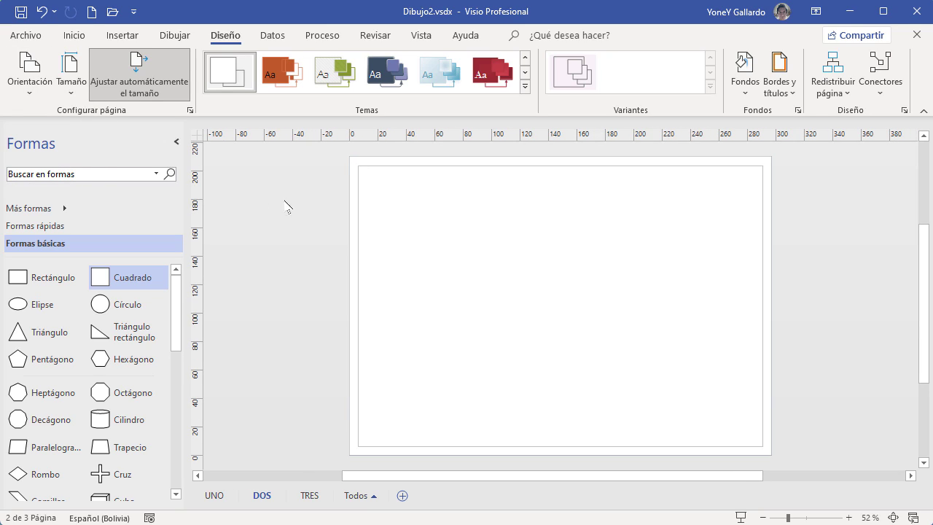
{"action": "left_click", "coordinate": [70, 80]}
{"action": "left_click", "coordinate": [124, 190]}
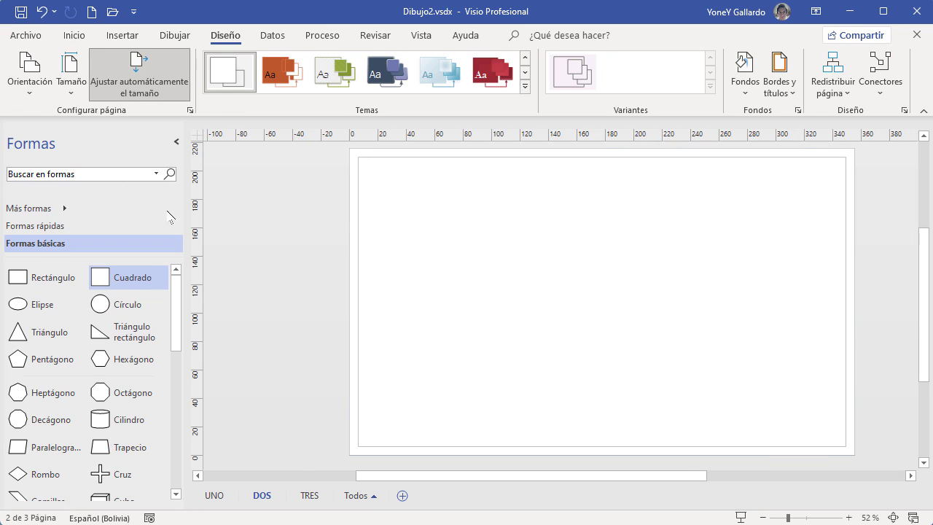
{"action": "left_click", "coordinate": [893, 517]}
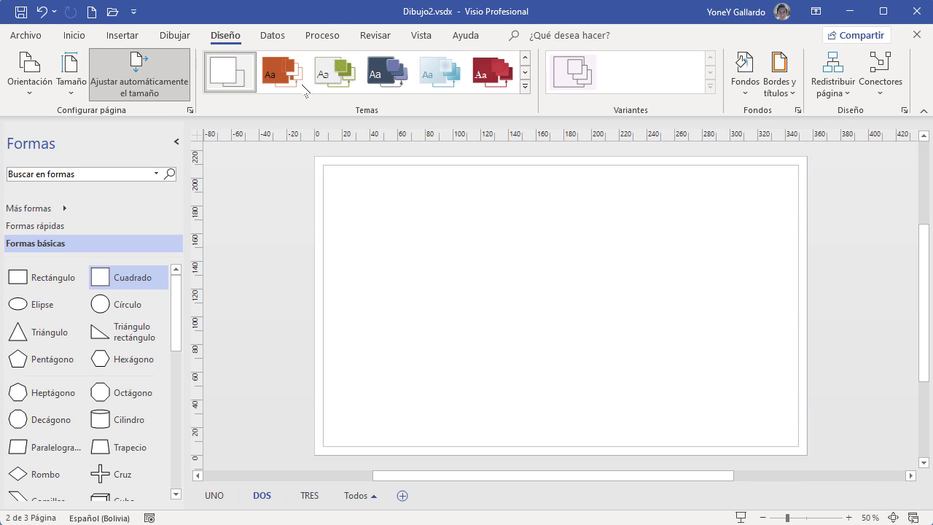
- Insert the picture animal-2.jpg from the TRABAJO folder onto page DOS
{"action": "left_click", "coordinate": [122, 35]}
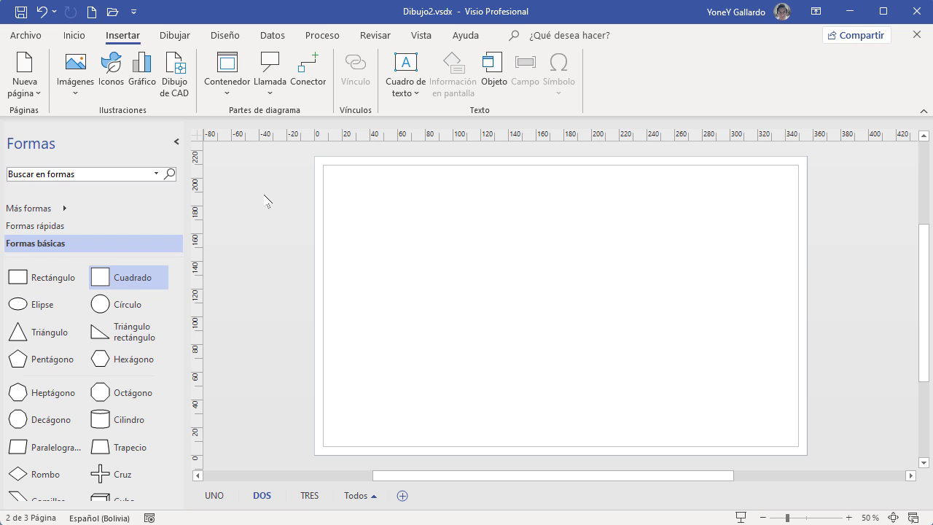
{"action": "left_click", "coordinate": [70, 71]}
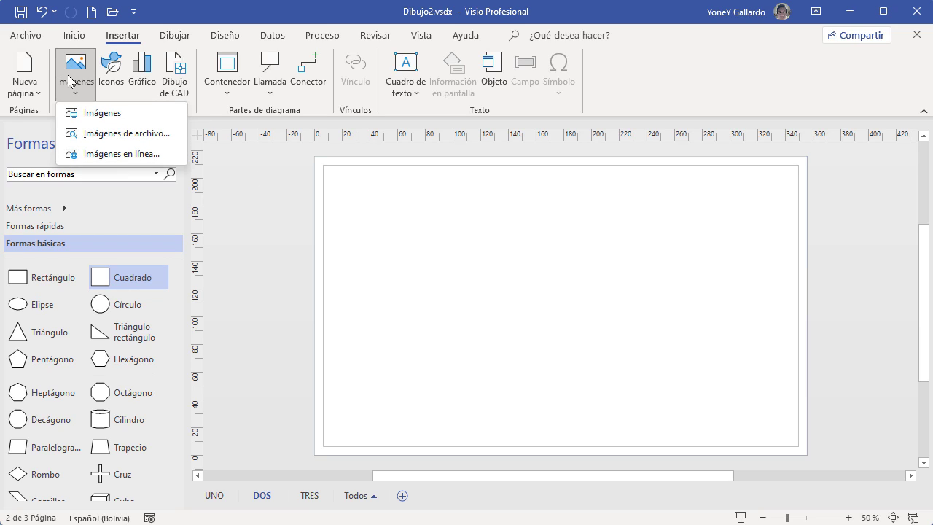
{"action": "left_click", "coordinate": [121, 116]}
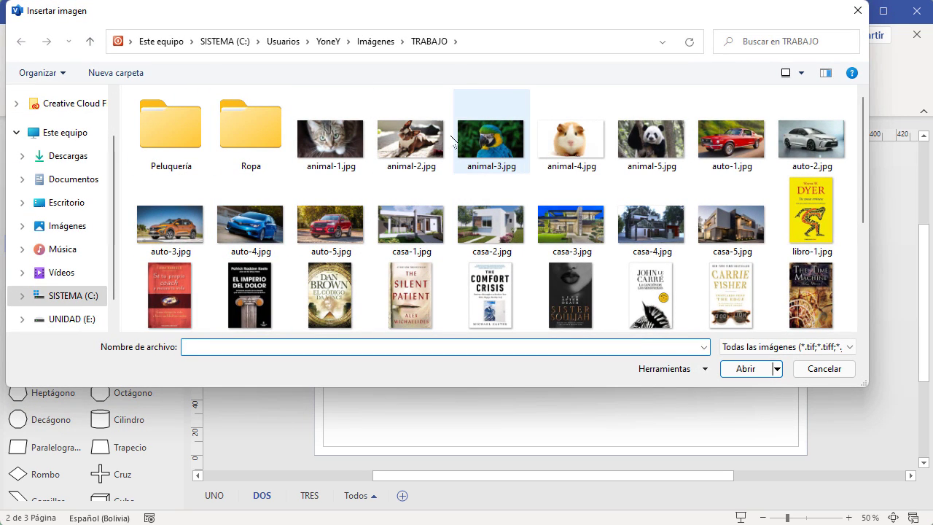
{"action": "left_click", "coordinate": [409, 138]}
{"action": "left_click", "coordinate": [747, 369]}
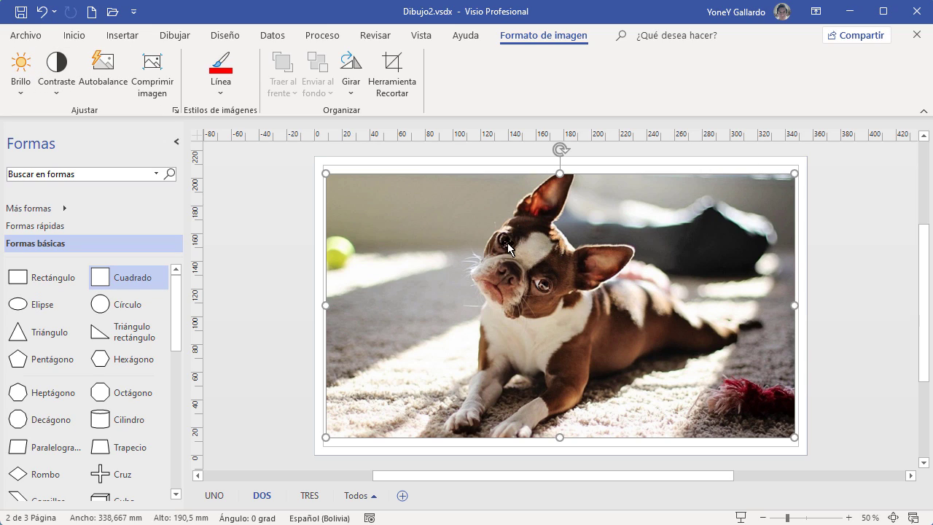
- Give the dog picture a red theme-colour outline 0,75 pto thick
{"action": "left_click", "coordinate": [222, 89]}
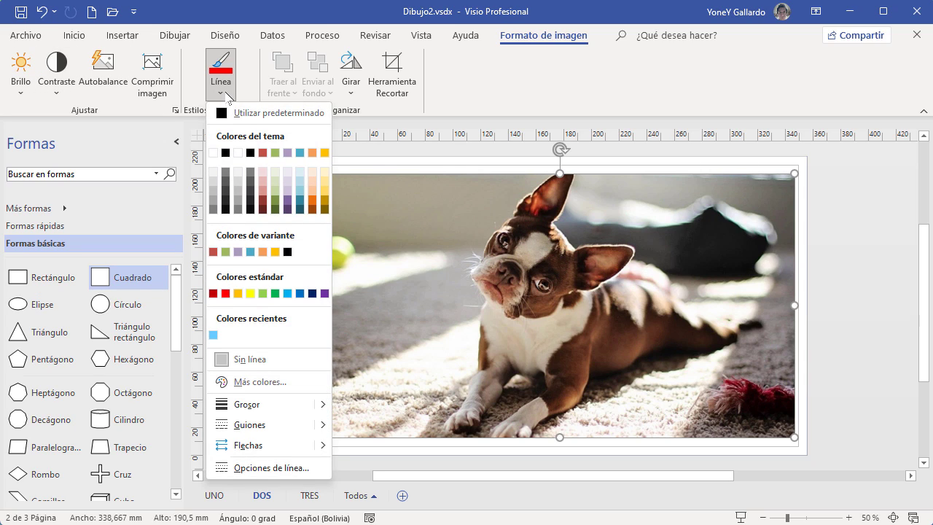
{"action": "left_click", "coordinate": [263, 153]}
{"action": "left_click", "coordinate": [220, 84]}
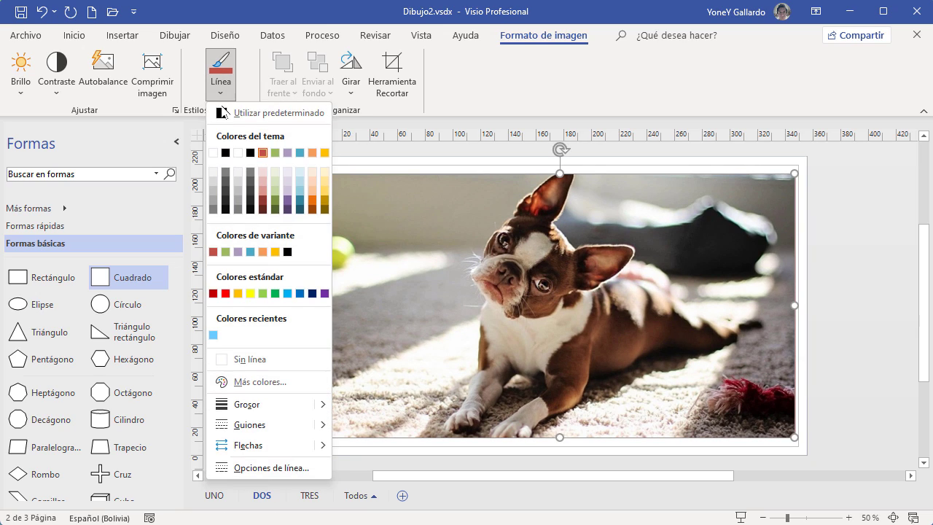
{"action": "left_click", "coordinate": [320, 404]}
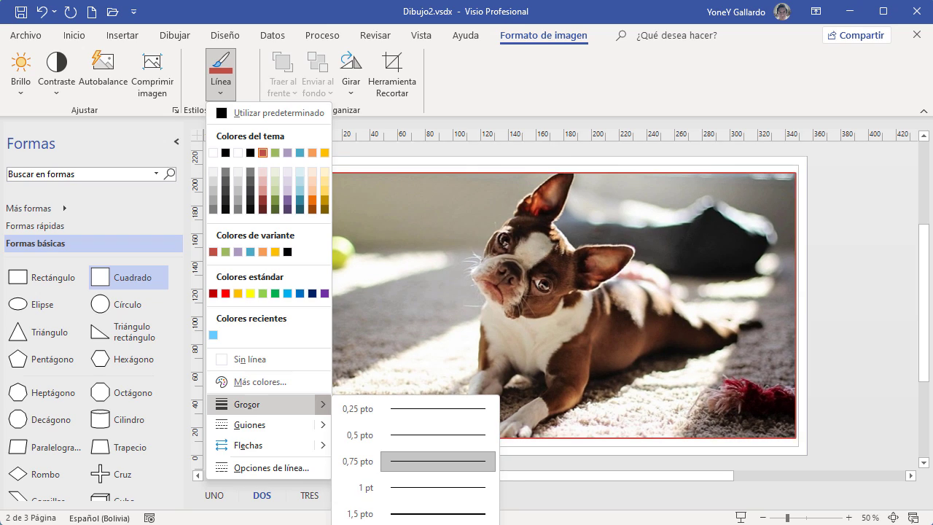
{"action": "left_click", "coordinate": [437, 461]}
- Resize the dog picture to about 185 by 100 mm and place it near the middle of the page
{"action": "left_click_drag", "start_coordinate": [323, 176], "coordinate": [546, 297]}
{"action": "left_click_drag", "start_coordinate": [591, 319], "coordinate": [471, 240]}
{"action": "key", "text": "Escape"}
{"action": "left_click", "coordinate": [586, 245]}
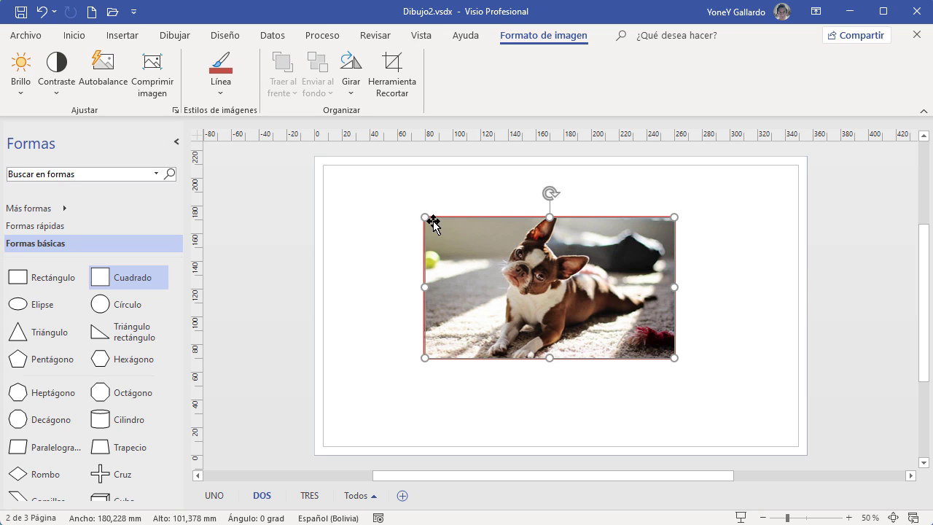
{"action": "left_click_drag", "start_coordinate": [425, 218], "coordinate": [418, 213]}
{"action": "mouse_move", "coordinate": [546, 215]}
{"action": "left_mouse_down"}
{"action": "mouse_move", "coordinate": [546, 231]}
{"action": "mouse_move", "coordinate": [545, 219]}
{"action": "left_mouse_up"}
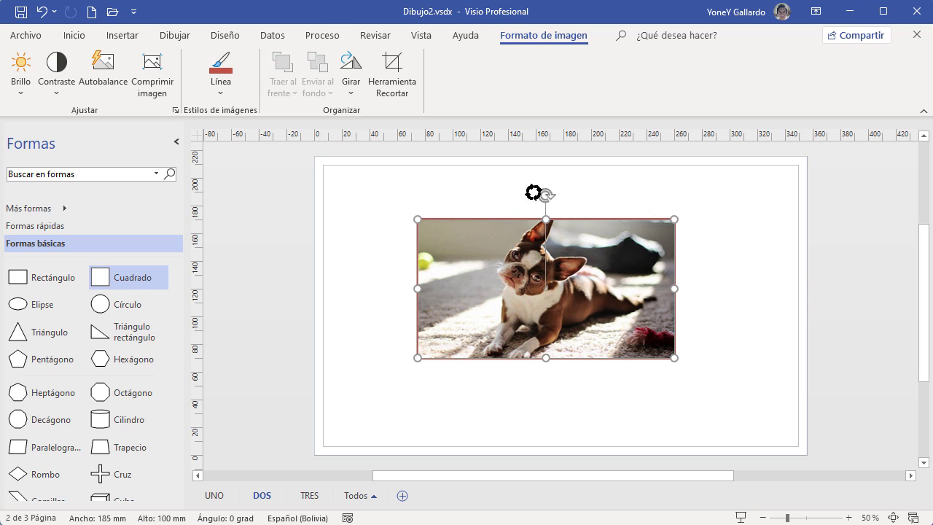
- Crop both sides of the dog picture to frame just the dog, and move it to the page's upper-left corner
{"action": "left_click", "coordinate": [724, 271]}
{"action": "left_click", "coordinate": [567, 275]}
{"action": "left_click", "coordinate": [353, 69]}
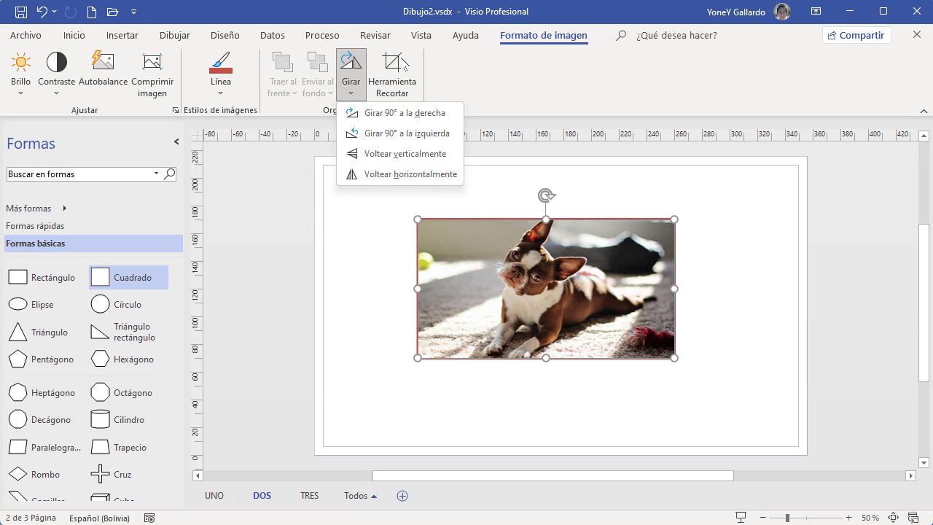
{"action": "left_click", "coordinate": [402, 73]}
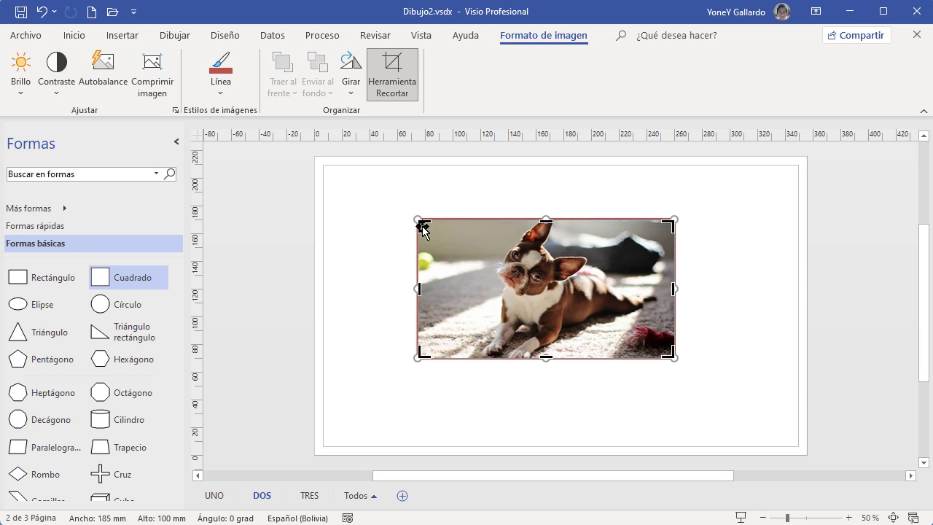
{"action": "left_click_drag", "start_coordinate": [421, 227], "coordinate": [481, 225]}
{"action": "left_click_drag", "start_coordinate": [671, 356], "coordinate": [590, 352]}
{"action": "left_click", "coordinate": [736, 300]}
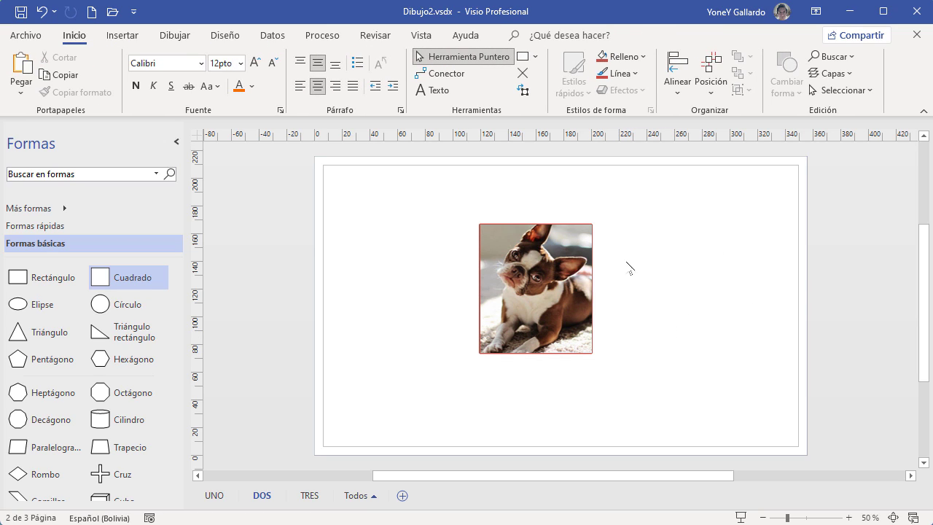
{"action": "left_click_drag", "start_coordinate": [536, 266], "coordinate": [380, 207]}
- Insert the stock photo of the coronavirus test tubes onto page DOS
{"action": "left_click", "coordinate": [123, 35]}
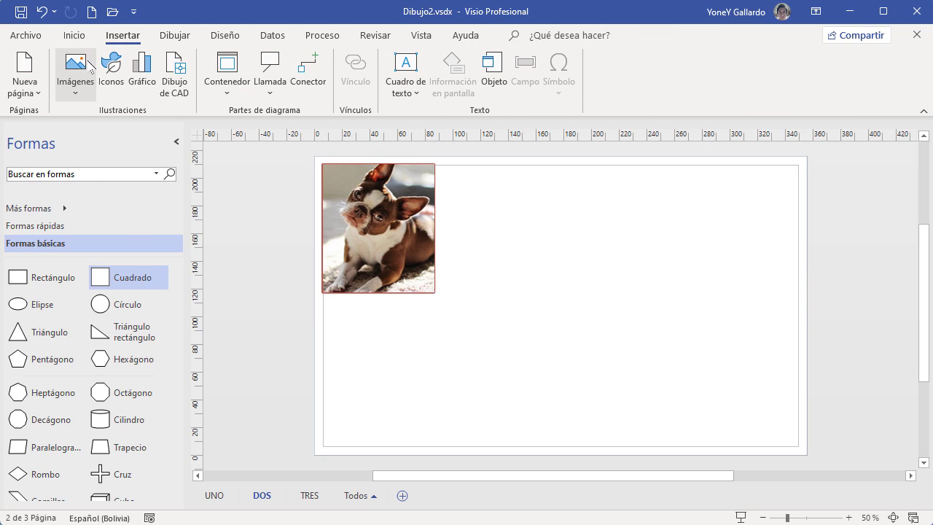
{"action": "left_click", "coordinate": [81, 92]}
{"action": "left_click", "coordinate": [126, 138]}
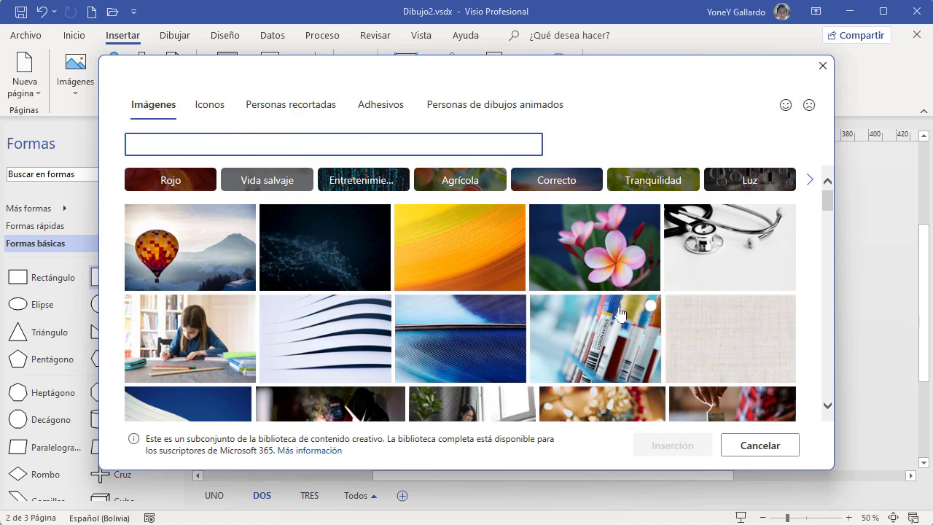
{"action": "left_click", "coordinate": [651, 306]}
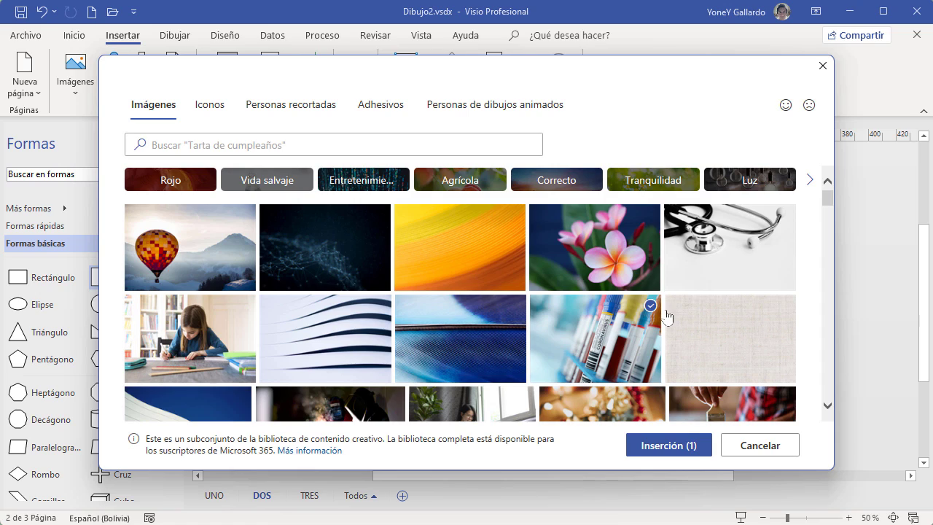
{"action": "left_click", "coordinate": [665, 447]}
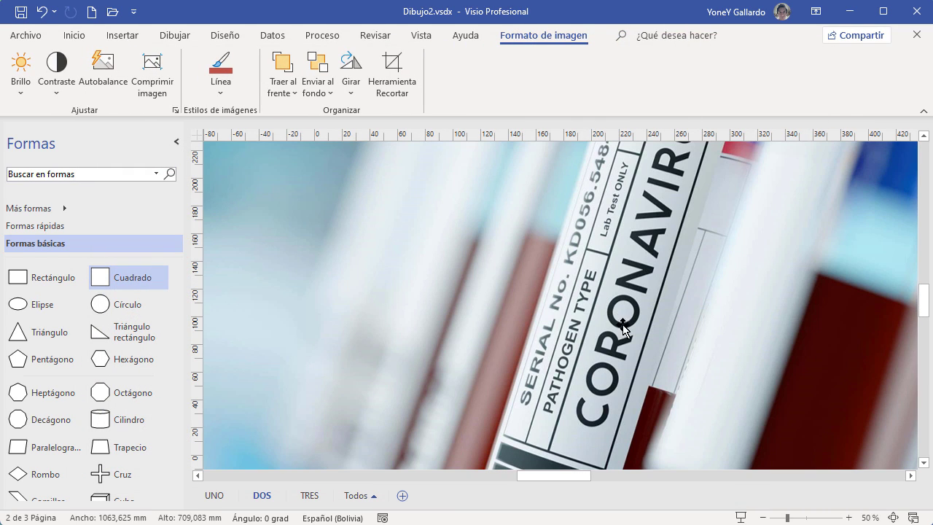
- Shrink the test tube photo to about 190 mm wide and place it in the page's upper-right corner
{"action": "left_click", "coordinate": [893, 518]}
{"action": "left_click_drag", "start_coordinate": [403, 204], "coordinate": [578, 307]}
{"action": "left_click", "coordinate": [891, 517]}
{"action": "left_click_drag", "start_coordinate": [644, 294], "coordinate": [666, 261]}
{"action": "left_click", "coordinate": [460, 355]}
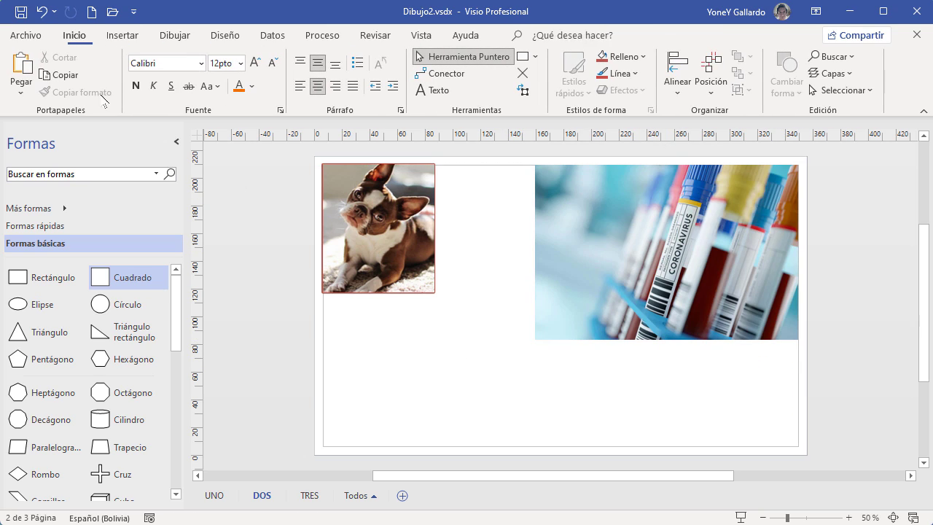
- Insert an online picture from the Familia category showing a mother with two children on a white background
{"action": "left_click", "coordinate": [122, 35]}
{"action": "left_click", "coordinate": [75, 72]}
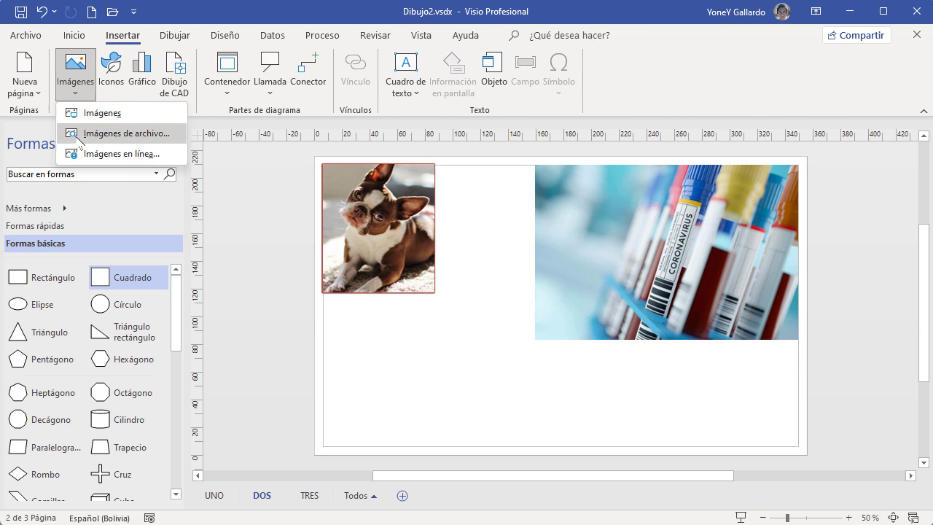
{"action": "left_click", "coordinate": [131, 154]}
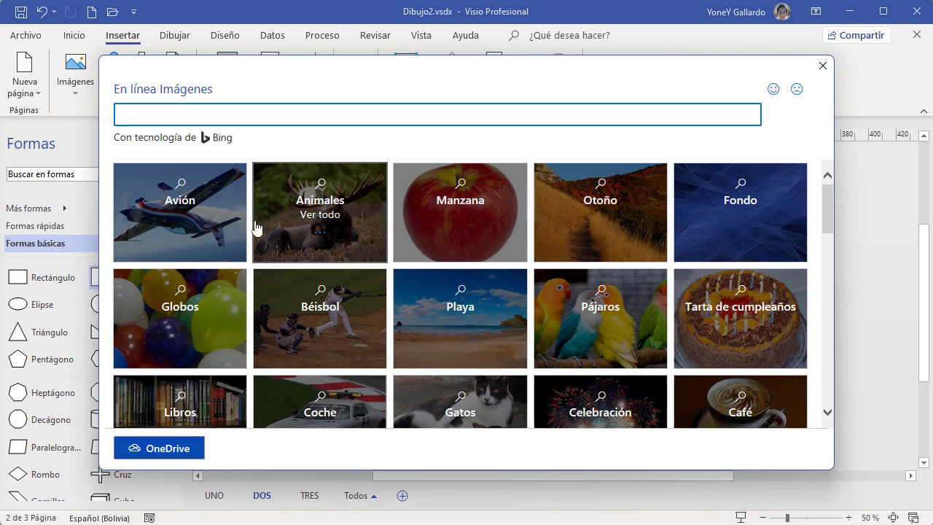
{"action": "scroll", "coordinate": [537, 364], "scroll_direction": "down", "scroll_amount": 2}
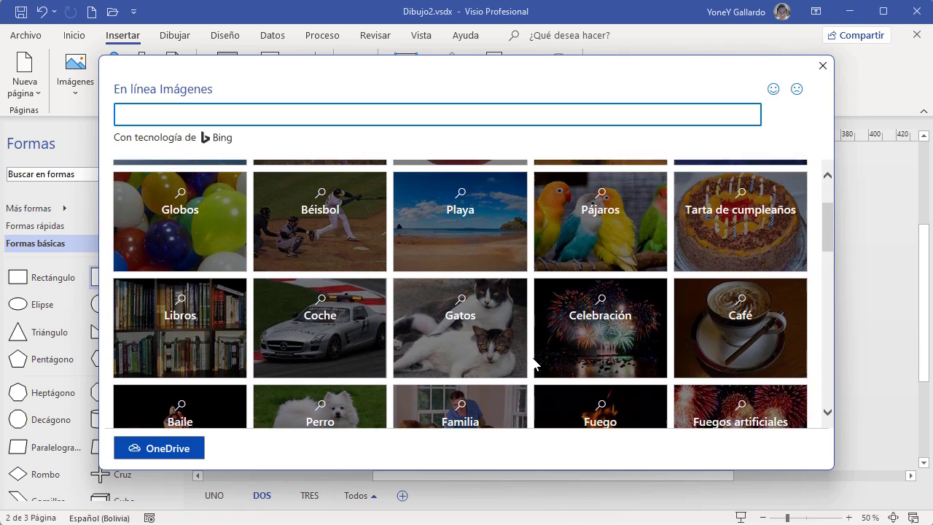
{"action": "scroll", "coordinate": [537, 365], "scroll_direction": "up", "scroll_amount": 1}
{"action": "scroll", "coordinate": [534, 362], "scroll_direction": "down", "scroll_amount": 3}
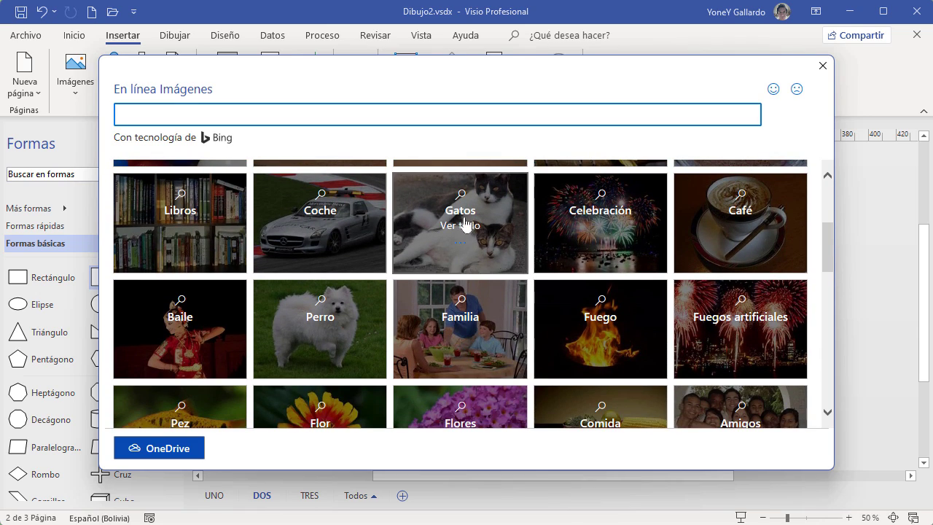
{"action": "left_click", "coordinate": [485, 329]}
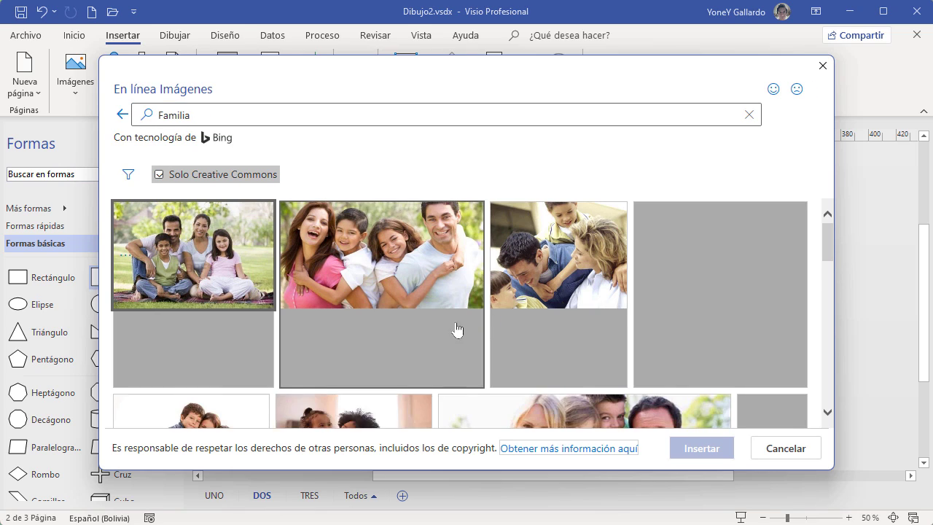
{"action": "scroll", "coordinate": [368, 328], "scroll_direction": "down", "scroll_amount": 3}
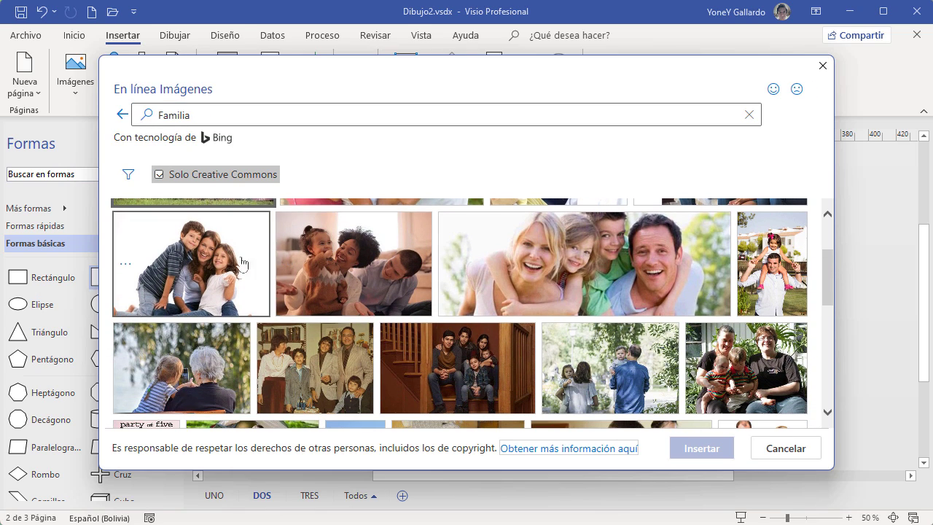
{"action": "left_click", "coordinate": [217, 255]}
{"action": "left_click", "coordinate": [698, 448]}
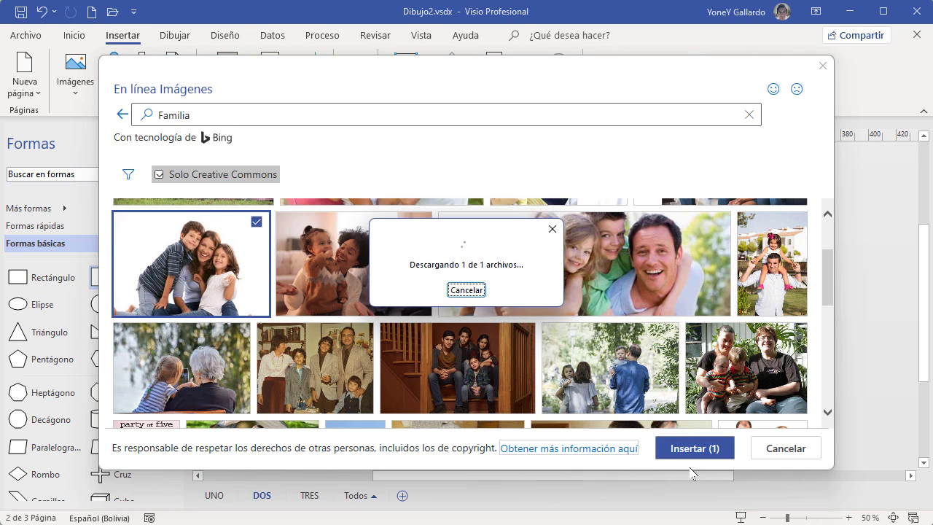
- Resize the family picture to about 118 by 79 mm and place it below the dog picture at the left margin
{"action": "left_click_drag", "start_coordinate": [639, 341], "coordinate": [547, 358]}
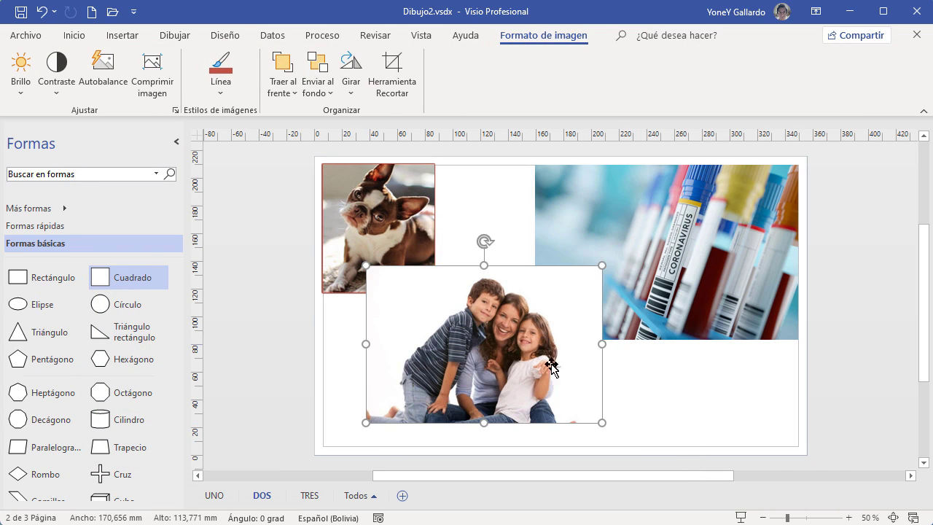
{"action": "left_click_drag", "start_coordinate": [369, 266], "coordinate": [440, 350]}
{"action": "left_click_drag", "start_coordinate": [515, 380], "coordinate": [400, 368]}
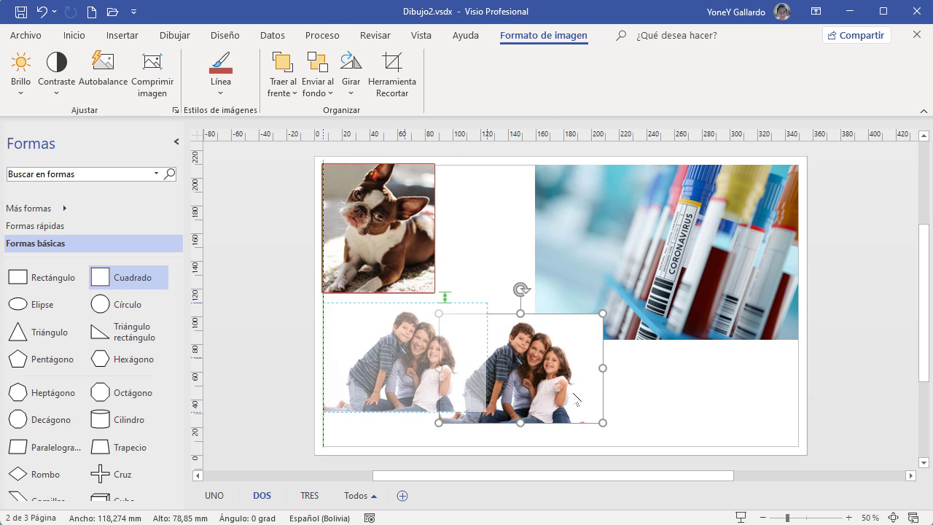
{"action": "left_click_drag", "start_coordinate": [531, 400], "coordinate": [531, 399]}
- Add a new page and insert the crab icon, placing it at the page's upper-left corner
{"action": "left_click", "coordinate": [402, 495]}
{"action": "left_click", "coordinate": [128, 37]}
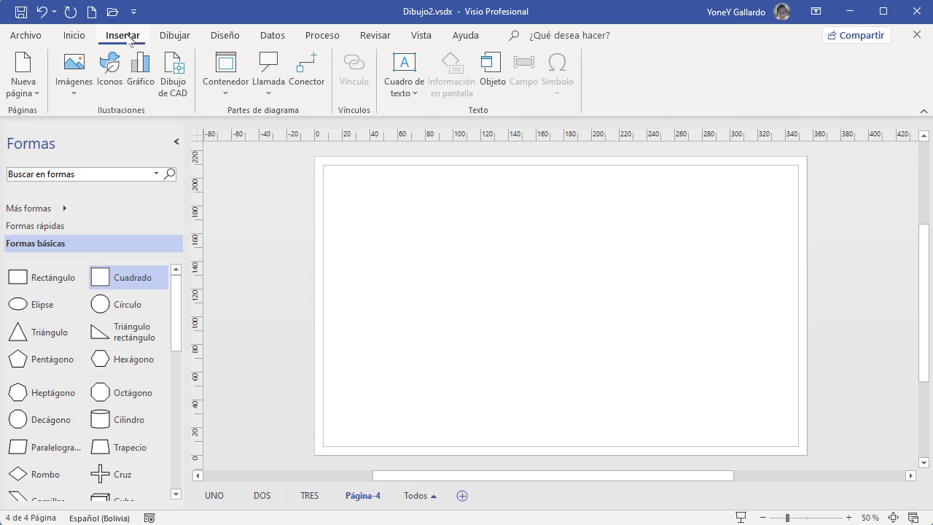
{"action": "left_click", "coordinate": [109, 73]}
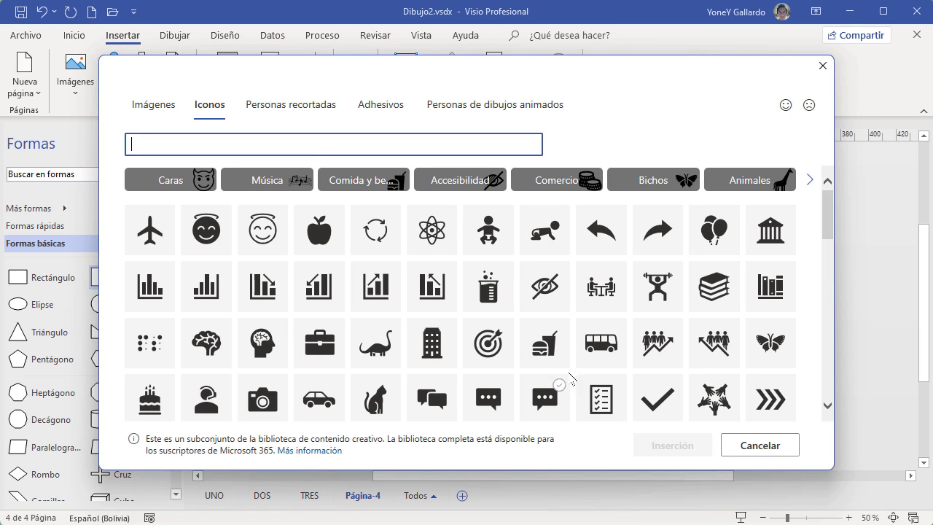
{"action": "scroll", "coordinate": [576, 357], "scroll_direction": "down", "scroll_amount": 10}
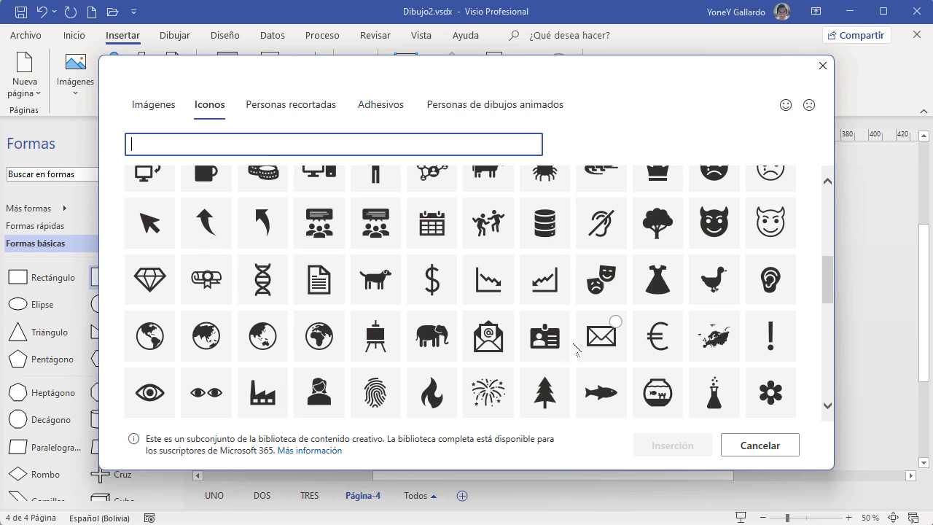
{"action": "scroll", "coordinate": [575, 353], "scroll_direction": "up", "scroll_amount": 2}
{"action": "left_click", "coordinate": [557, 234]}
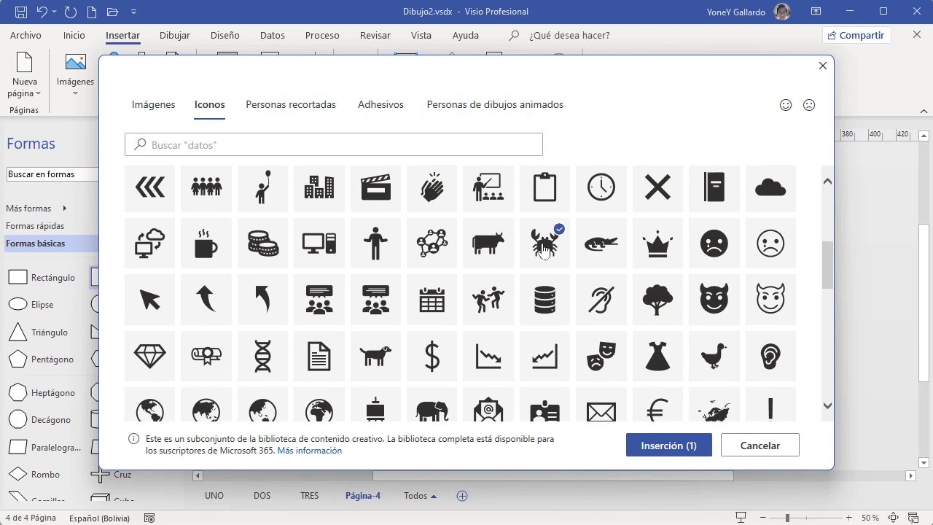
{"action": "left_click", "coordinate": [669, 445]}
{"action": "left_click_drag", "start_coordinate": [571, 320], "coordinate": [474, 317]}
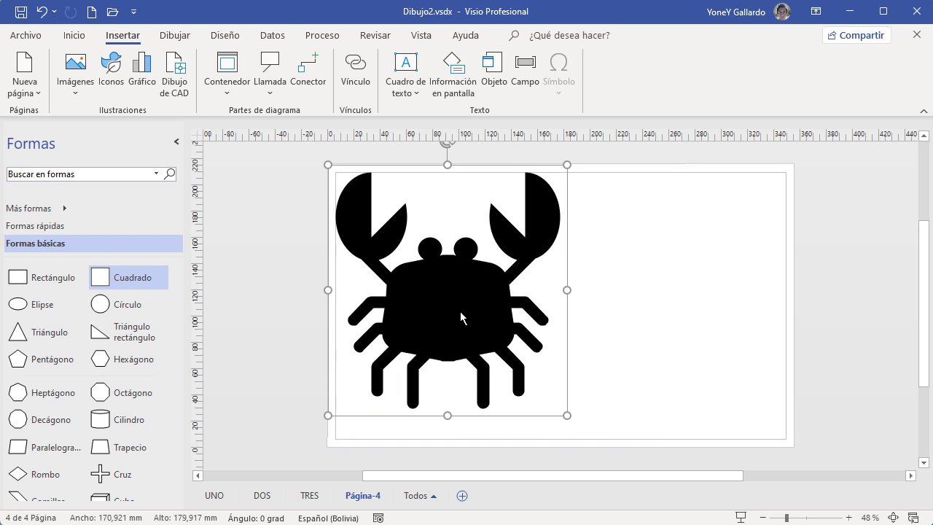
- Give the crab icon a green fill and a dark red outline
{"action": "left_click", "coordinate": [73, 35]}
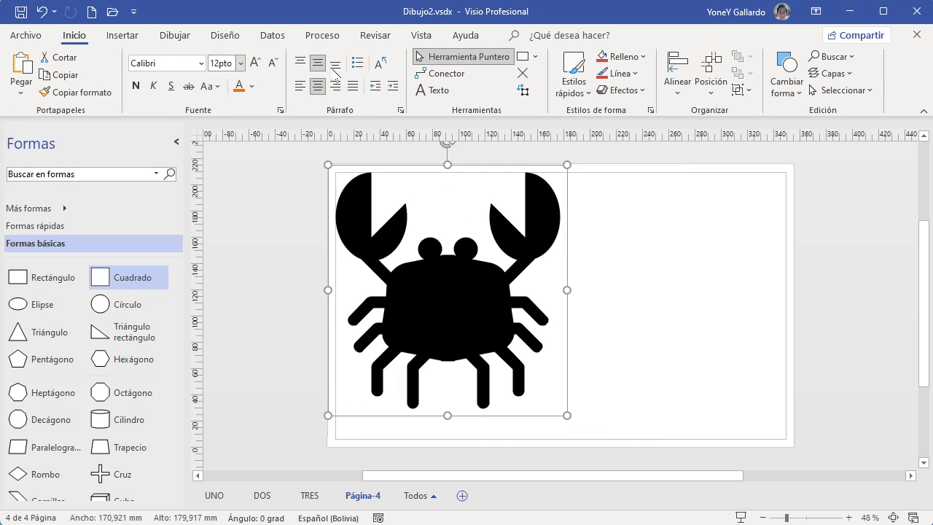
{"action": "left_click", "coordinate": [627, 57]}
{"action": "left_click", "coordinate": [663, 116]}
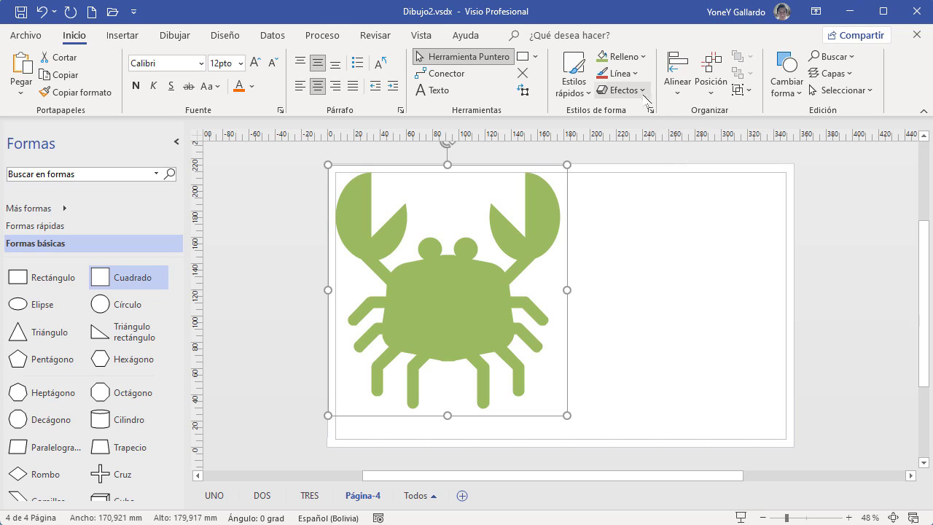
{"action": "left_click", "coordinate": [635, 74]}
{"action": "left_click", "coordinate": [653, 180]}
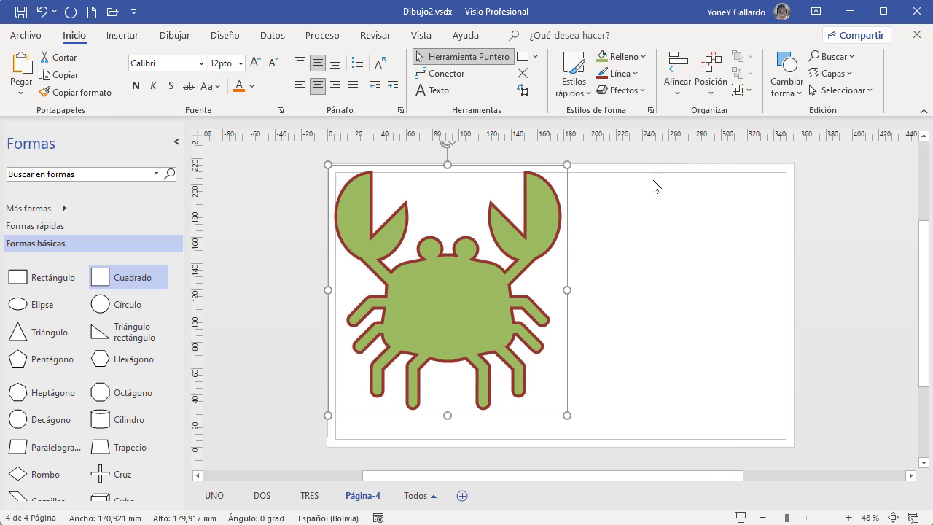
- Shrink the crab icon to about a third of its inserted width, keeping it at the page's upper-left corner
{"action": "left_click_drag", "start_coordinate": [566, 412], "coordinate": [486, 330]}
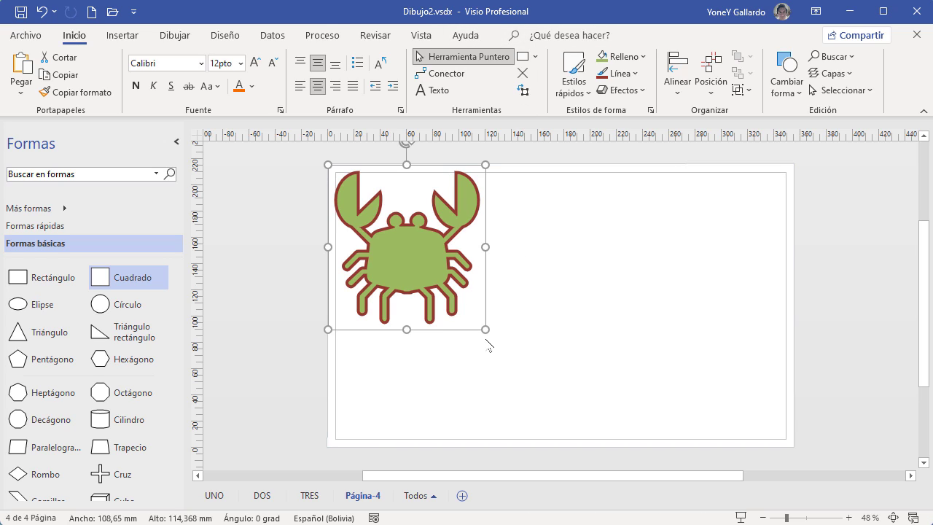
{"action": "left_click_drag", "start_coordinate": [485, 335], "coordinate": [451, 293]}
{"action": "left_click", "coordinate": [533, 308]}
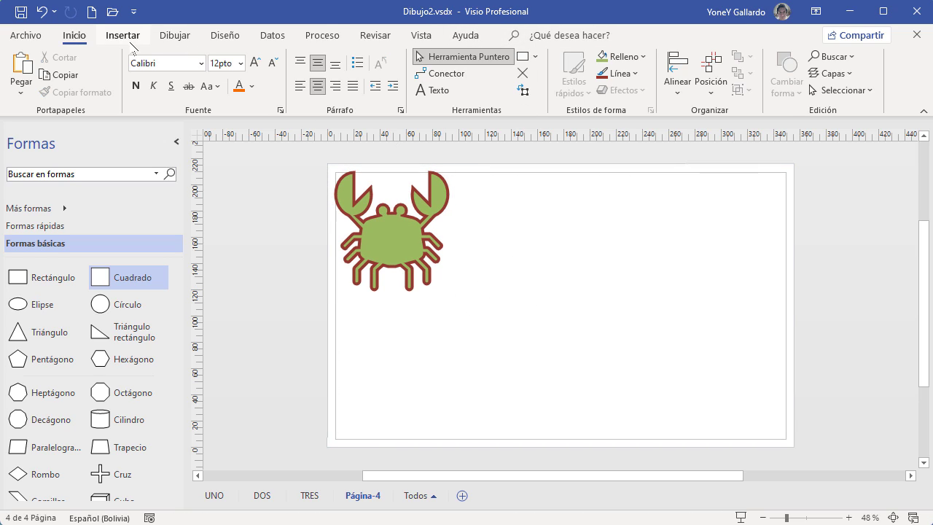
{"action": "left_click", "coordinate": [130, 38]}
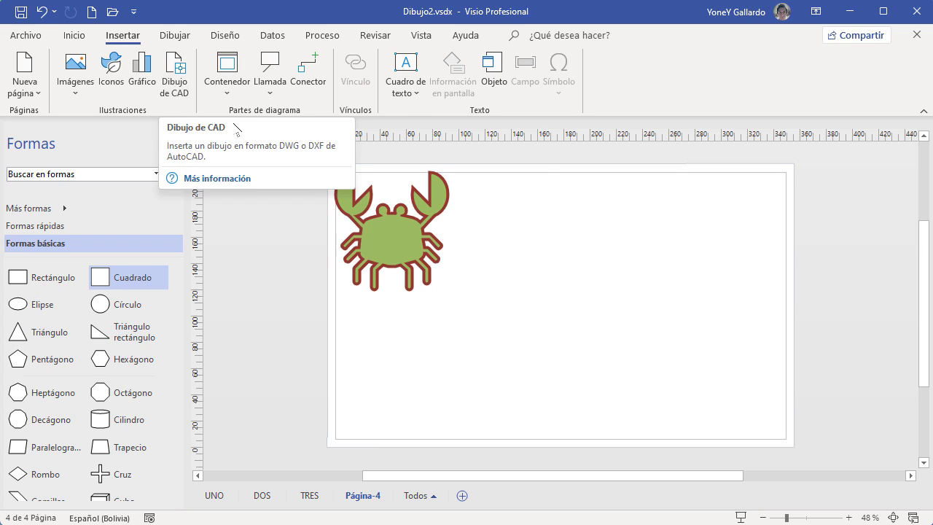
{"action": "left_click", "coordinate": [394, 246]}
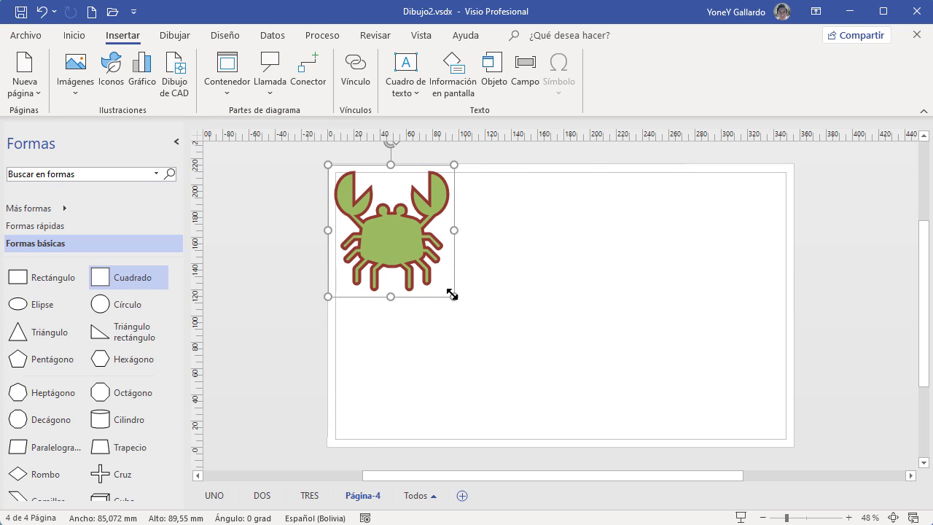
{"action": "left_click_drag", "start_coordinate": [453, 295], "coordinate": [416, 258]}
{"action": "left_click", "coordinate": [474, 275]}
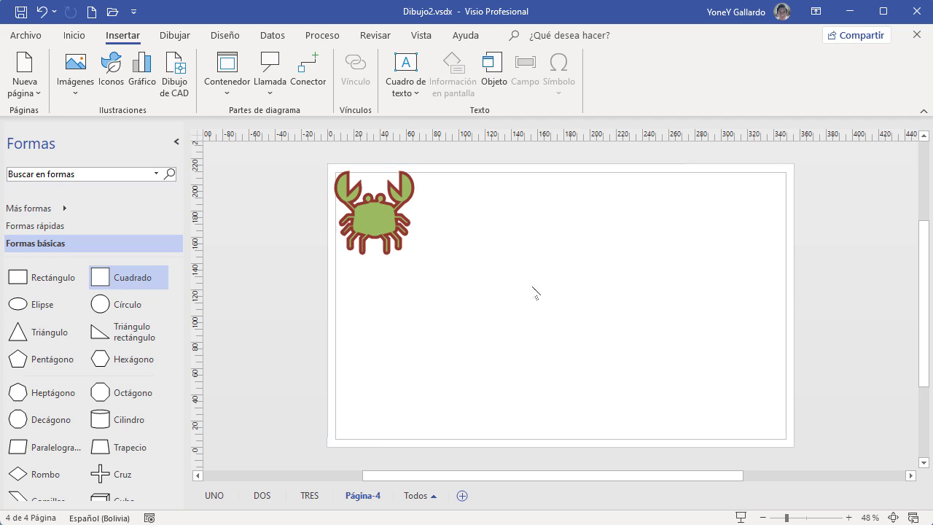
- Insert a container with a ruled header strip, enlarge it to about 150 by 100 mm, and place it beside the crab
{"action": "left_click", "coordinate": [232, 70]}
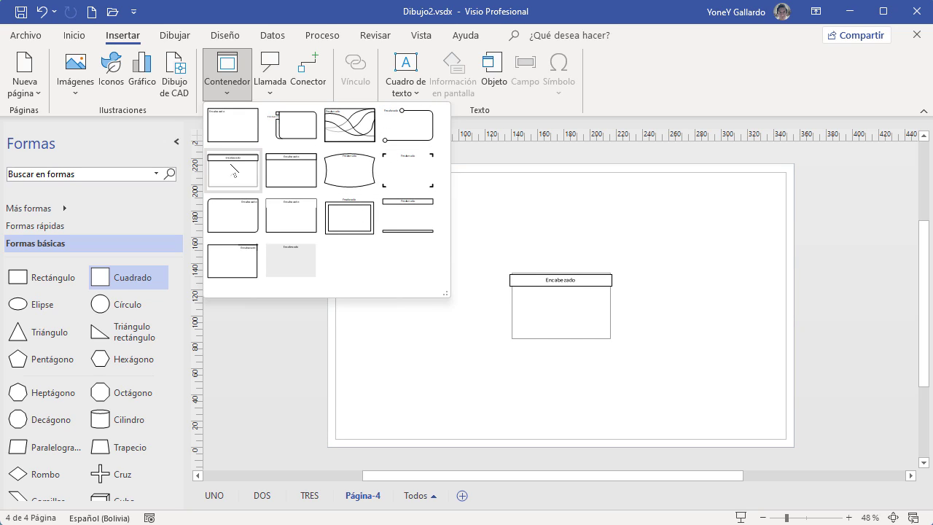
{"action": "left_click", "coordinate": [300, 174]}
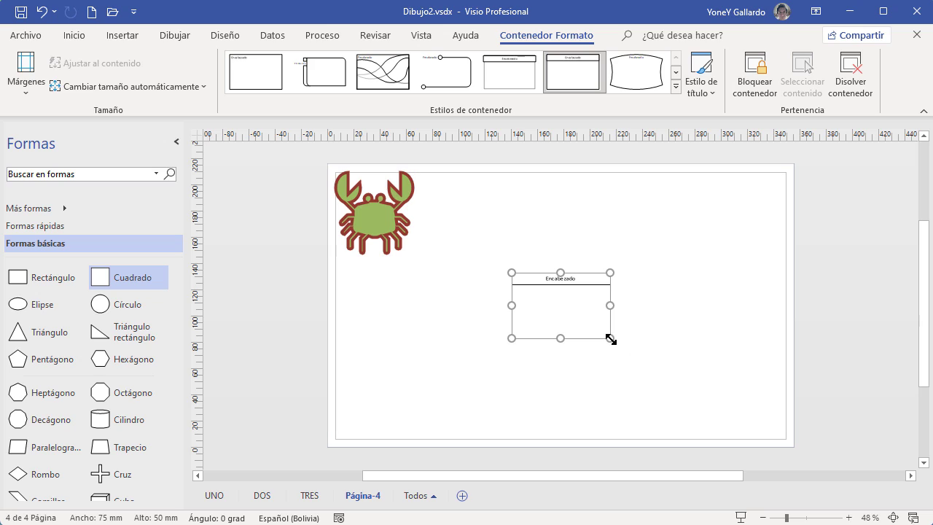
{"action": "left_click_drag", "start_coordinate": [610, 338], "coordinate": [711, 408]}
{"action": "left_click", "coordinate": [893, 517]}
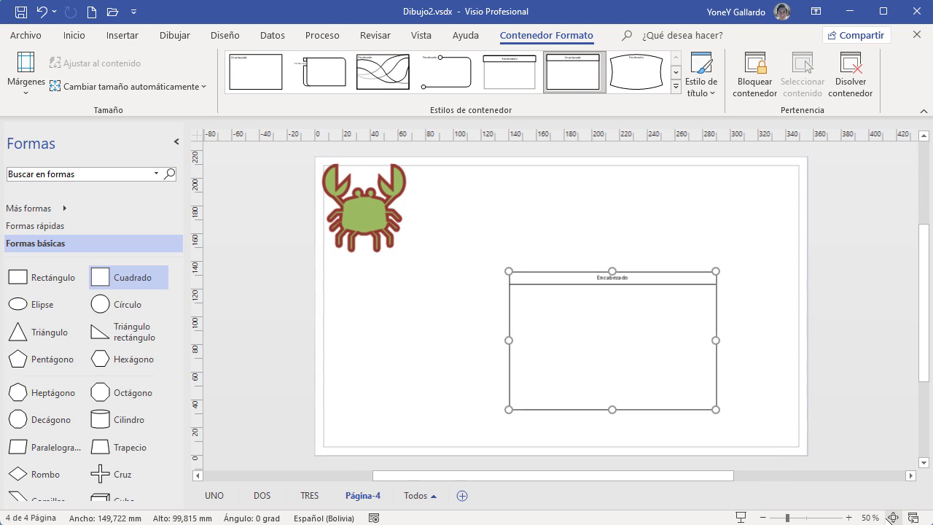
{"action": "left_click_drag", "start_coordinate": [668, 325], "coordinate": [606, 314]}
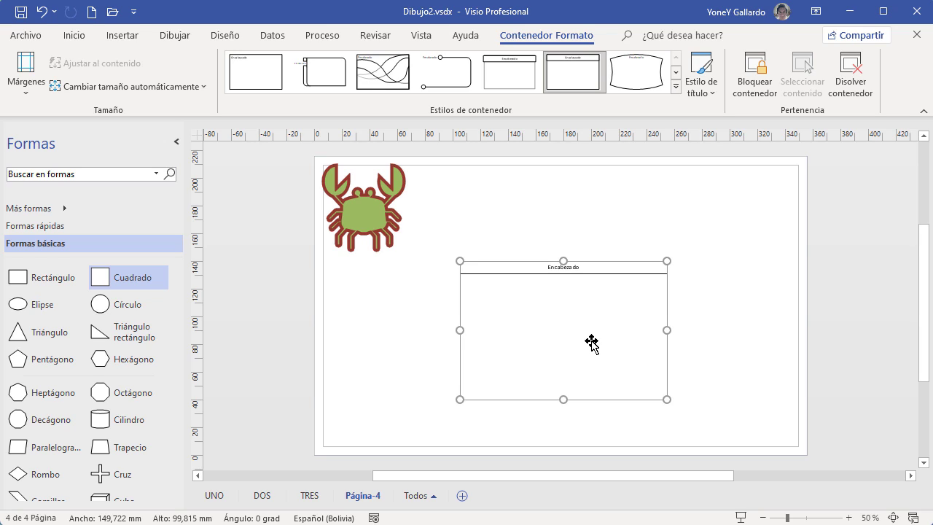
{"action": "left_click_drag", "start_coordinate": [581, 330], "coordinate": [548, 249]}
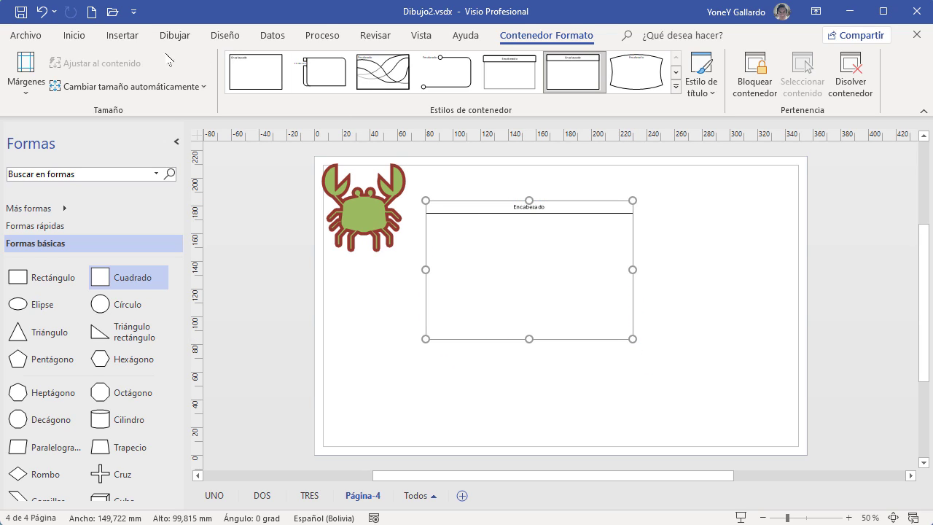
- Give the container a green header fill and a thicker red outline
{"action": "left_click", "coordinate": [73, 35]}
{"action": "left_click", "coordinate": [631, 58]}
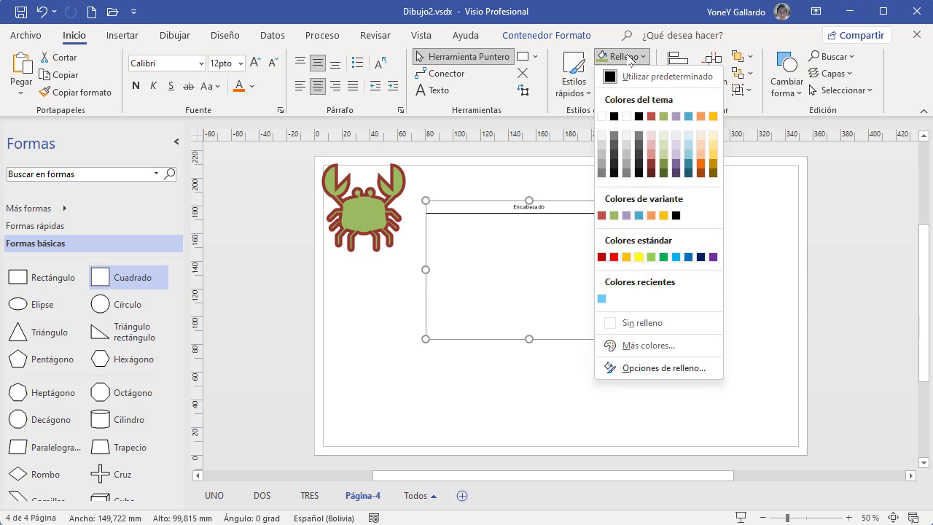
{"action": "left_click", "coordinate": [663, 116]}
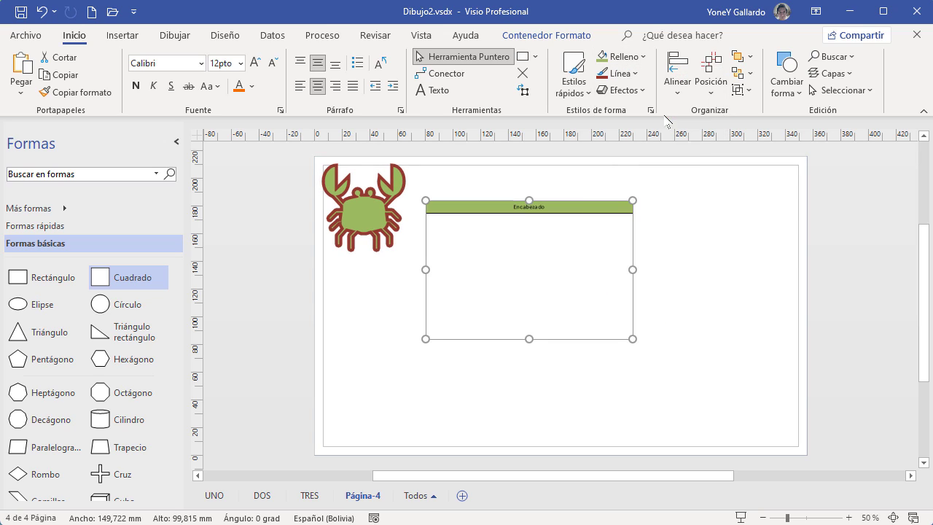
{"action": "left_click", "coordinate": [631, 73]}
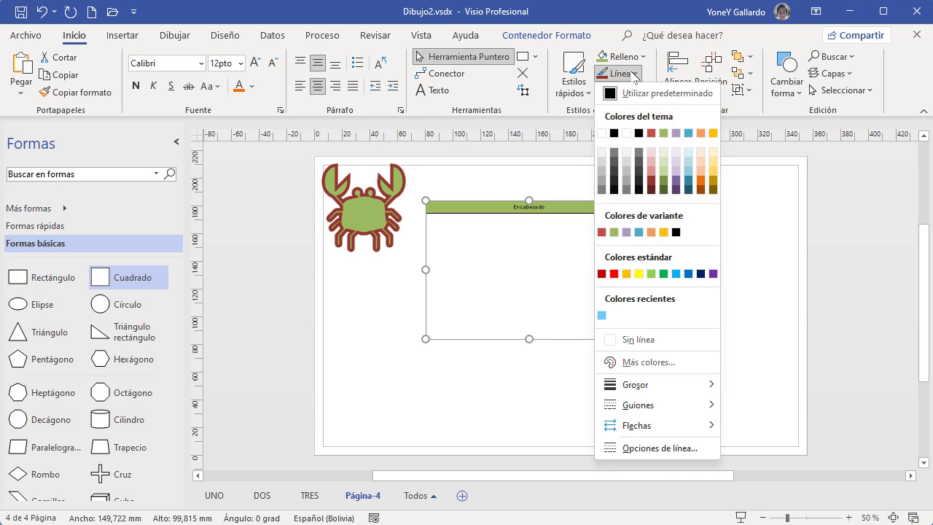
{"action": "left_click", "coordinate": [604, 232]}
{"action": "left_click", "coordinate": [632, 74]}
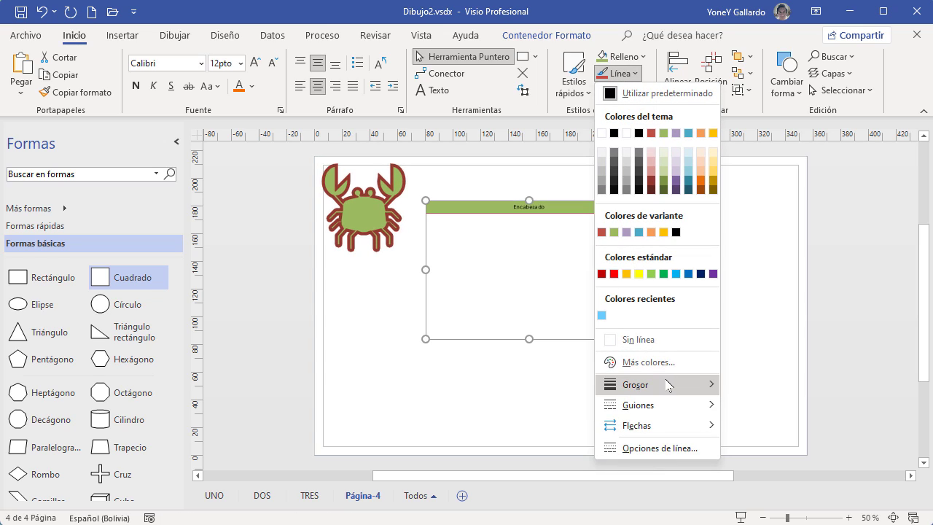
{"action": "mouse_move", "coordinate": [668, 385]}
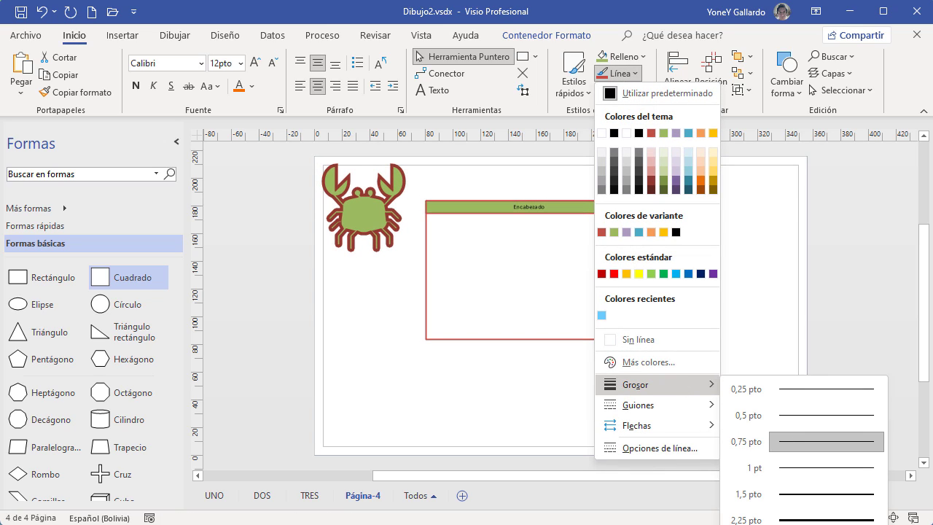
{"action": "left_click", "coordinate": [801, 441]}
- Resize the container to about 106 by 123 mm and replace its heading with FIGURAS Y FORMAS
{"action": "left_click_drag", "start_coordinate": [528, 338], "coordinate": [528, 371]}
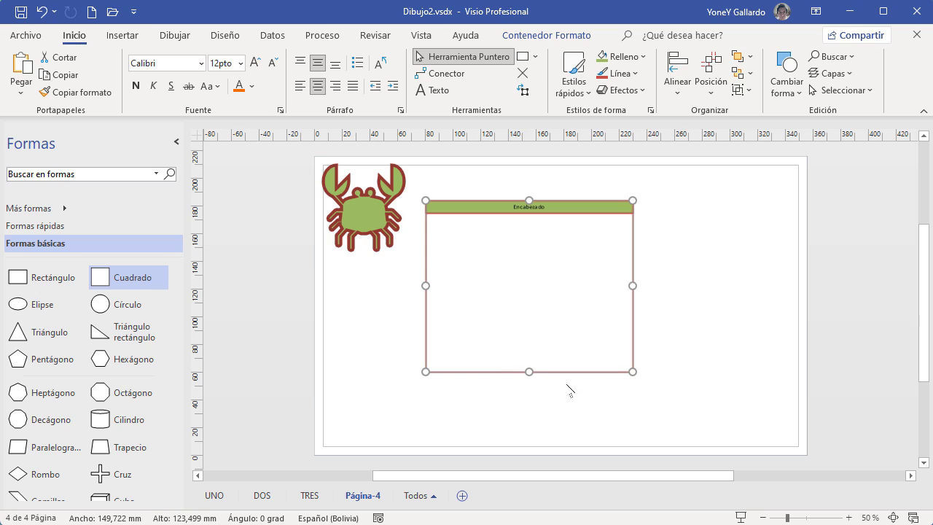
{"action": "left_click_drag", "start_coordinate": [623, 285], "coordinate": [572, 285]}
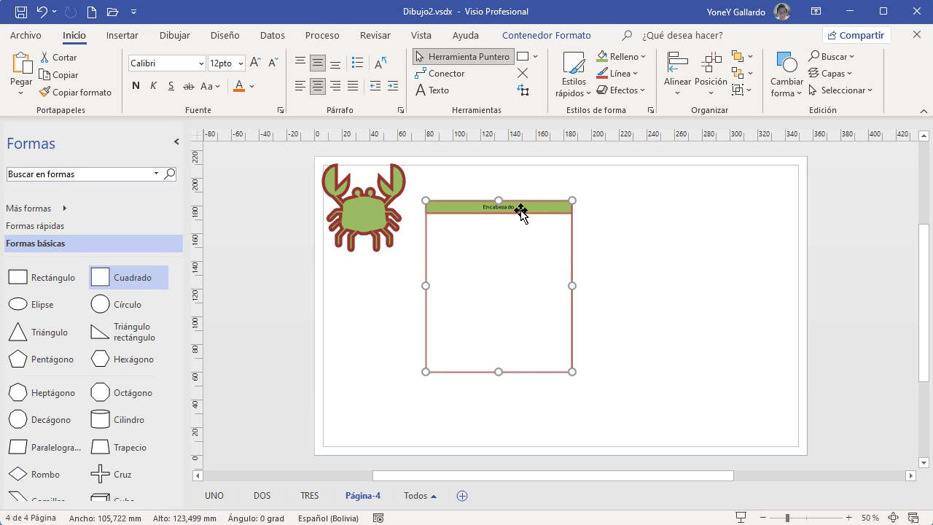
{"action": "left_click", "coordinate": [520, 211]}
{"action": "scroll", "coordinate": [647, 319], "scroll_direction": "up", "scroll_amount": 2}
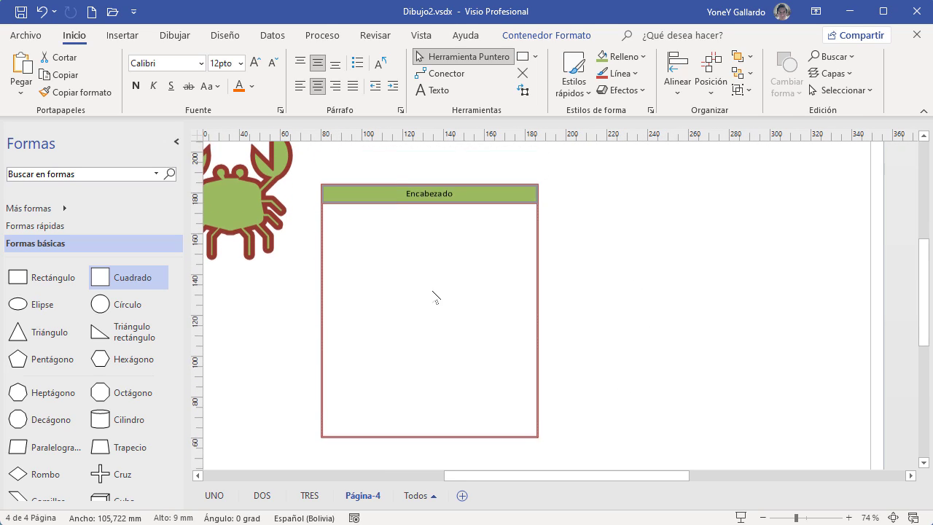
{"action": "key", "text": "Escape"}
{"action": "double_click", "coordinate": [433, 206]}
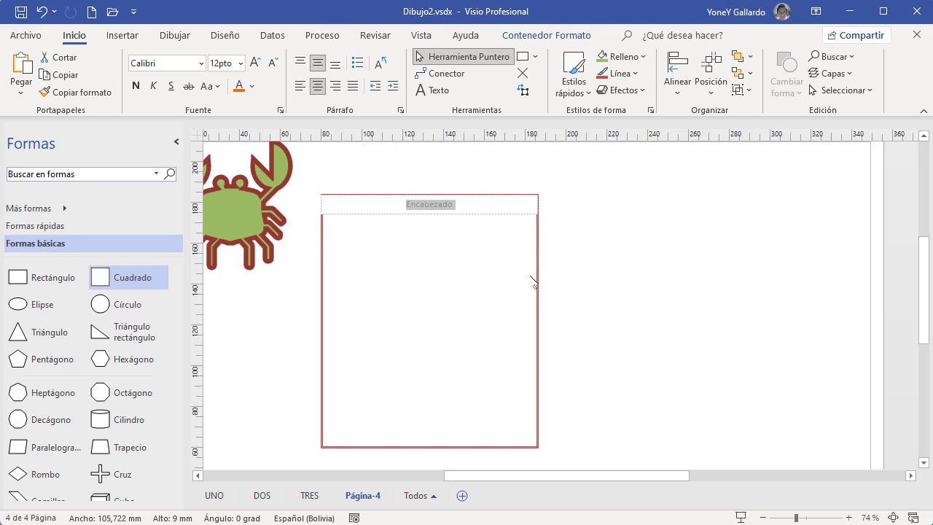
{"action": "type", "text": "FIGURAS Y FORMAS"}
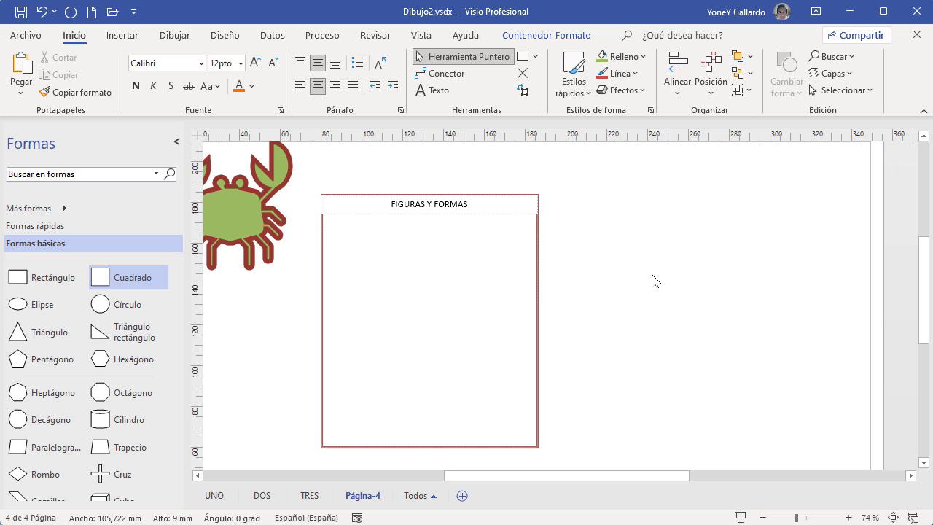
{"action": "left_click", "coordinate": [656, 280]}
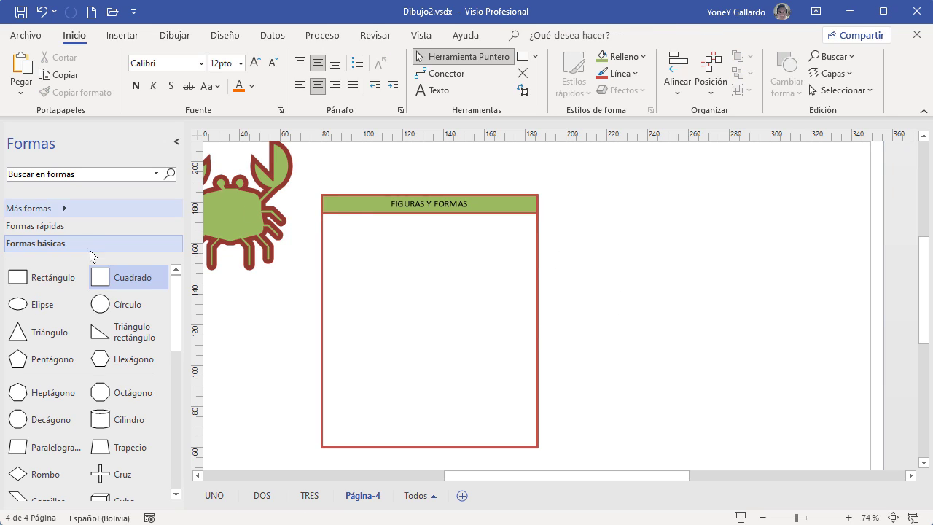
- Add a rectangle, an ellipse and a triangle from the basic shapes to the blank area beside the container
{"action": "left_click_drag", "start_coordinate": [44, 277], "coordinate": [644, 261]}
{"action": "left_click_drag", "start_coordinate": [58, 309], "coordinate": [631, 340]}
{"action": "left_click_drag", "start_coordinate": [71, 342], "coordinate": [791, 350]}
- Fill the rectangle with red, the ellipse with dark green and the triangle with orange
{"action": "left_click", "coordinate": [663, 262]}
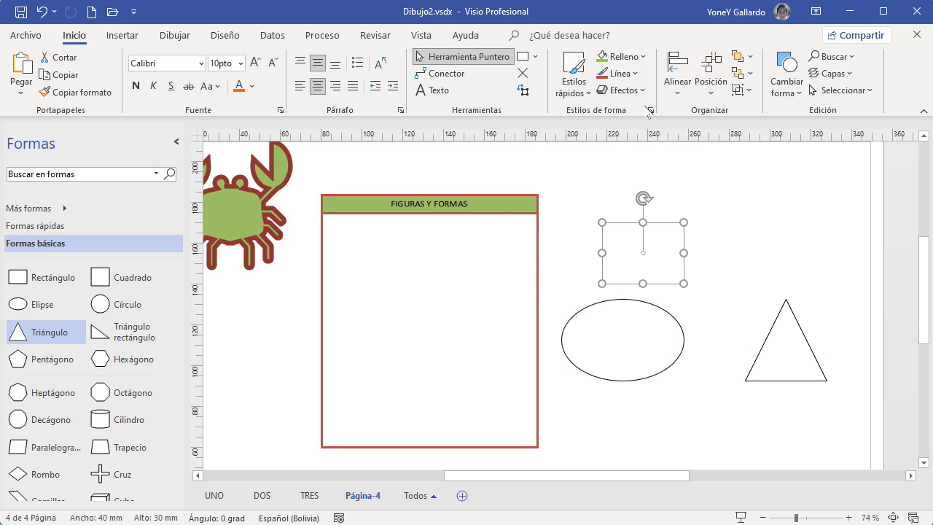
{"action": "left_click", "coordinate": [623, 56]}
{"action": "left_click", "coordinate": [605, 294]}
{"action": "left_click", "coordinate": [603, 328]}
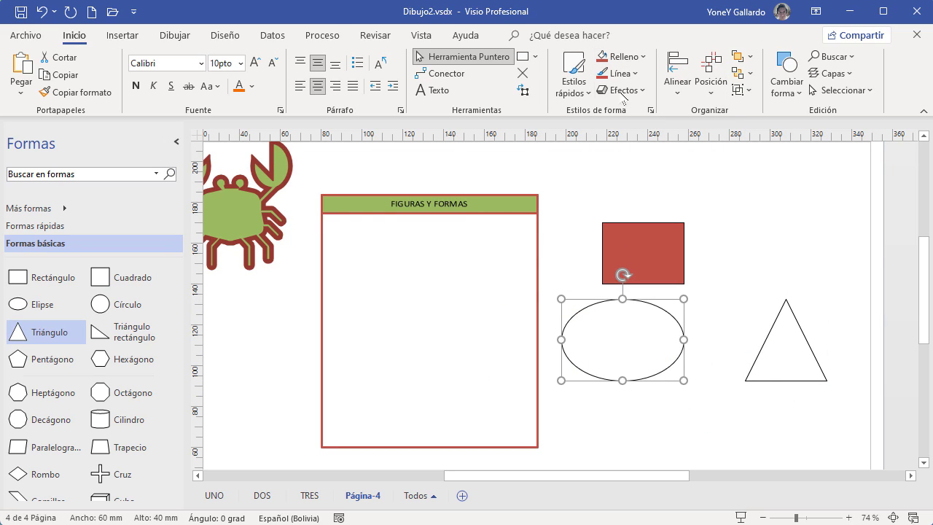
{"action": "left_click", "coordinate": [623, 57]}
{"action": "left_click", "coordinate": [662, 166]}
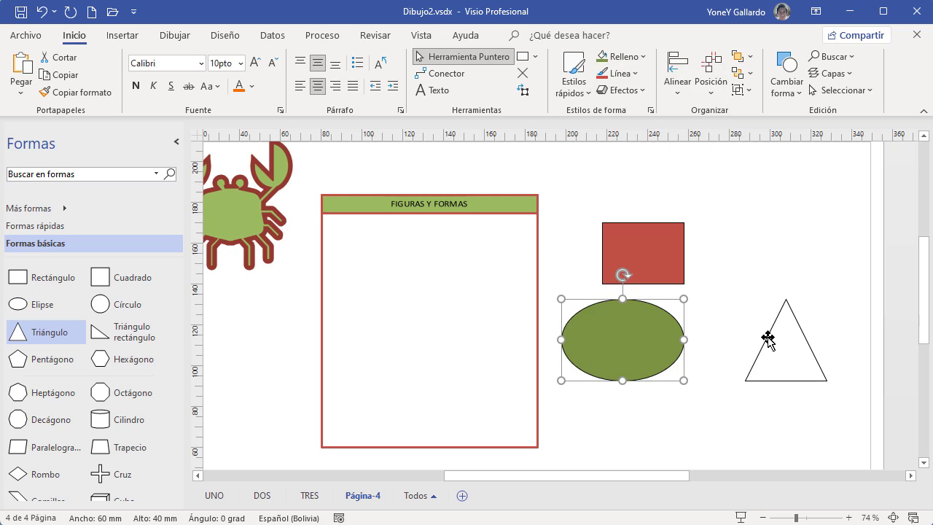
{"action": "left_click", "coordinate": [787, 357]}
{"action": "left_click", "coordinate": [624, 56]}
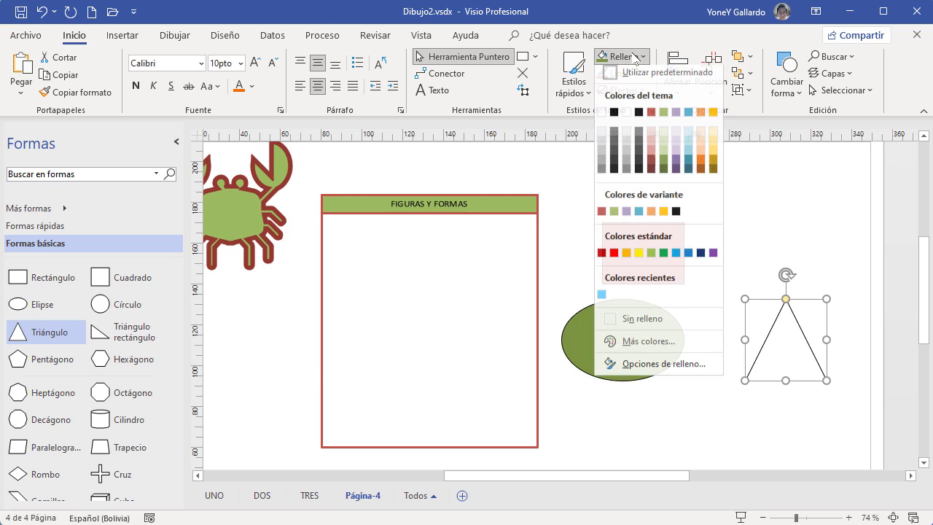
{"action": "left_click", "coordinate": [700, 116]}
{"action": "left_click", "coordinate": [701, 258]}
- Move the three shapes into the container, shrinking the rectangle to about 32 by 24 mm and reducing the ellipse
{"action": "left_click_drag", "start_coordinate": [641, 251], "coordinate": [376, 256]}
{"action": "left_click_drag", "start_coordinate": [406, 283], "coordinate": [394, 271]}
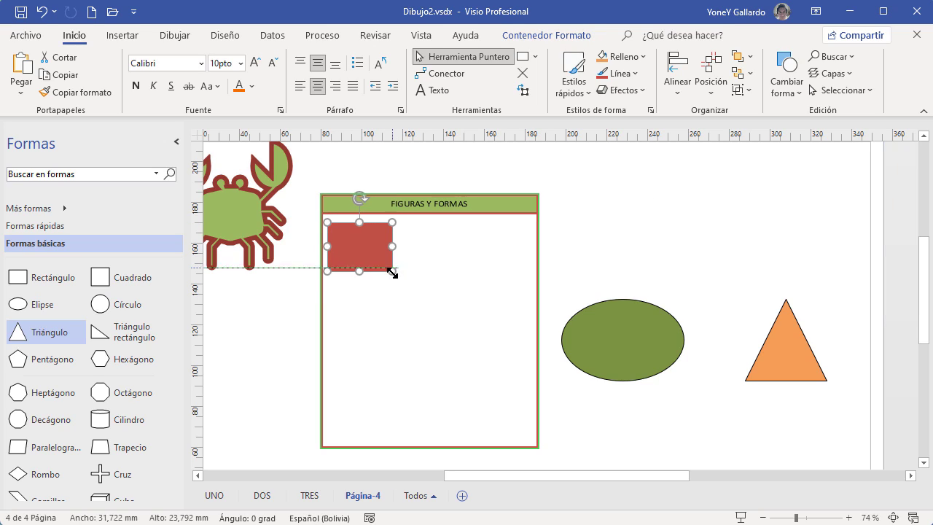
{"action": "left_click_drag", "start_coordinate": [580, 337], "coordinate": [360, 325]}
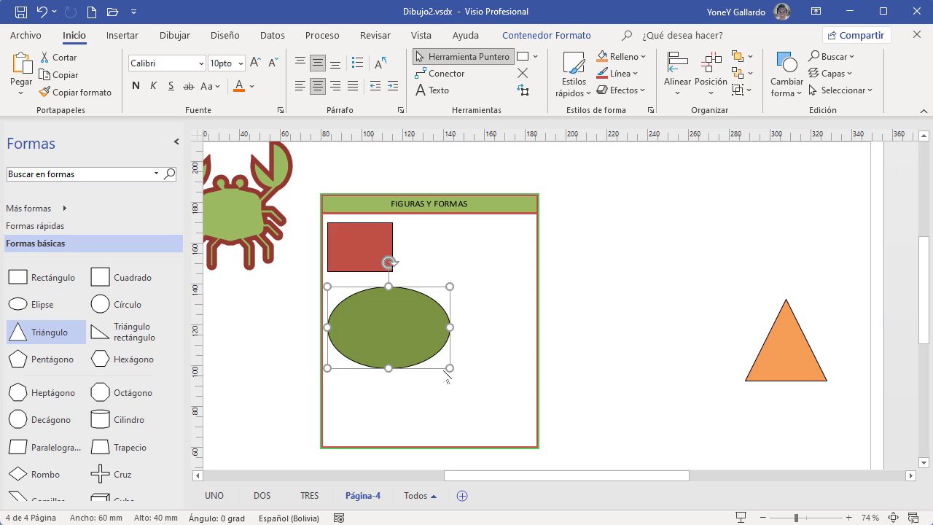
{"action": "left_click_drag", "start_coordinate": [436, 359], "coordinate": [422, 349]}
{"action": "left_click_drag", "start_coordinate": [755, 364], "coordinate": [476, 398]}
{"action": "left_click", "coordinate": [593, 333]}
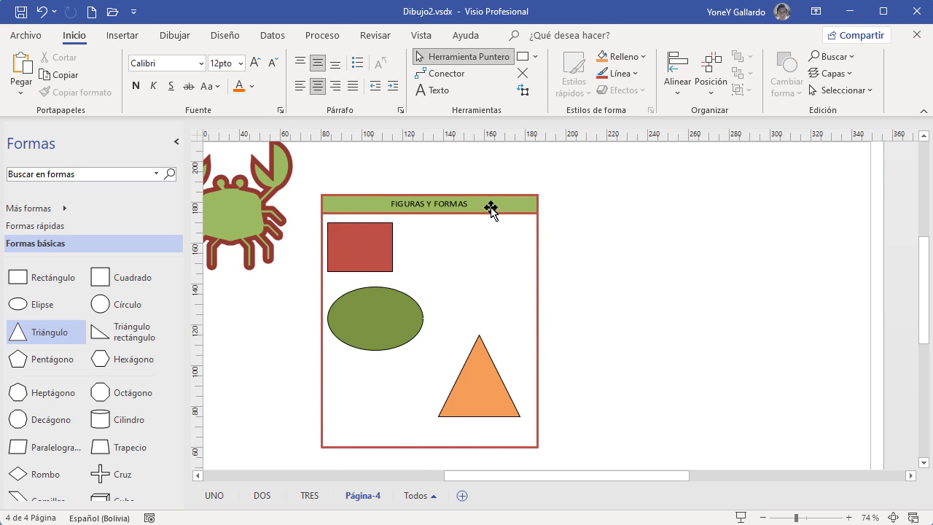
- Shift the container with its shapes, take all three shapes out onto the blank area, and delete the empty container
{"action": "left_click_drag", "start_coordinate": [510, 204], "coordinate": [473, 203]}
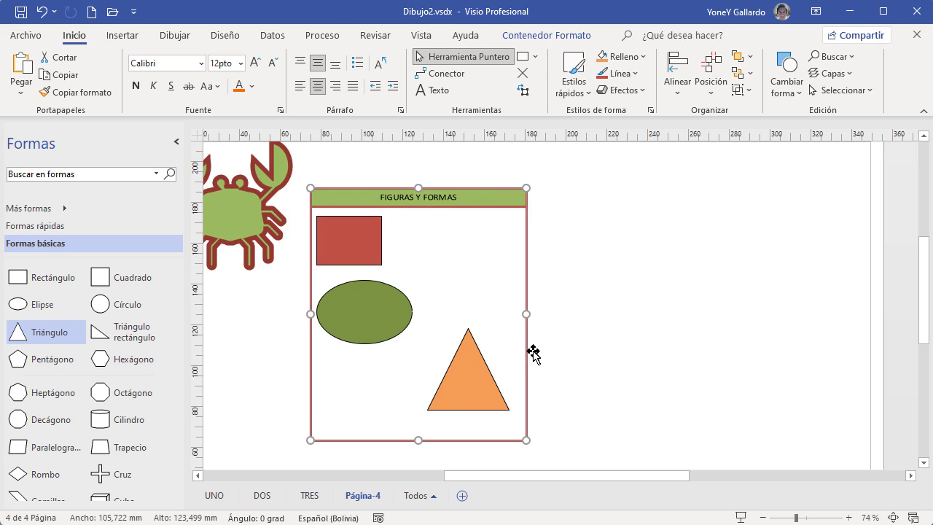
{"action": "left_click_drag", "start_coordinate": [469, 375], "coordinate": [634, 230]}
{"action": "left_click_drag", "start_coordinate": [369, 308], "coordinate": [775, 321]}
{"action": "left_click_drag", "start_coordinate": [366, 239], "coordinate": [649, 405]}
{"action": "left_click", "coordinate": [481, 191]}
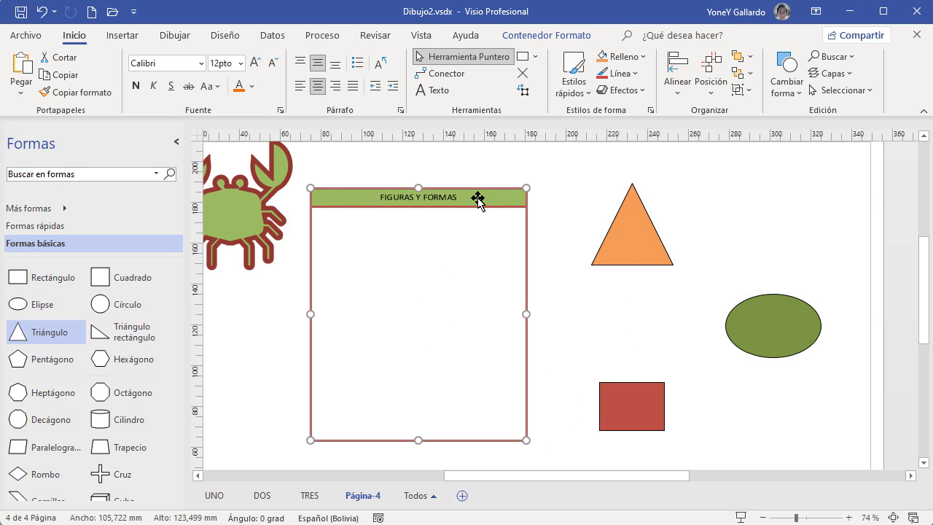
{"action": "key", "text": "Delete"}
- Insert a container with curved sides around the triangle, ellipse and rectangle, and move it with its contents next to the crab
{"action": "left_click_drag", "start_coordinate": [552, 166], "coordinate": [838, 453]}
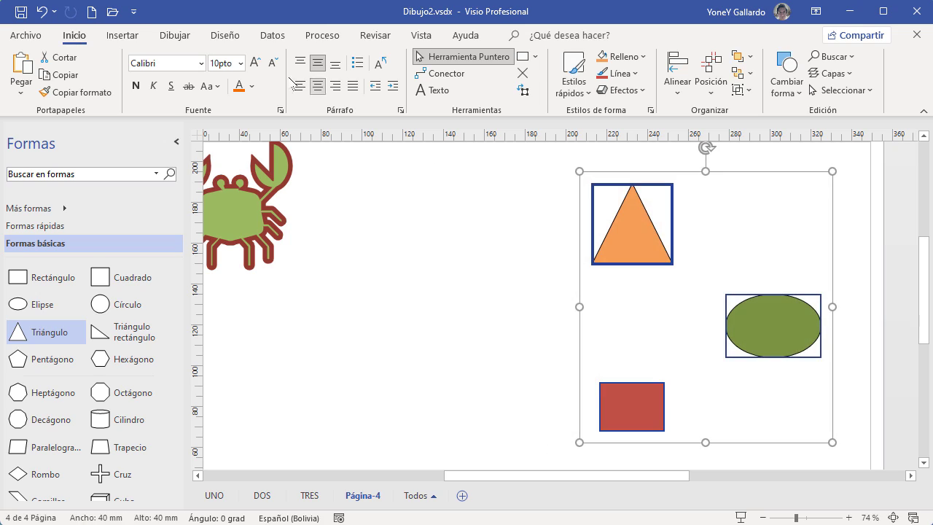
{"action": "left_click", "coordinate": [122, 36]}
{"action": "left_click", "coordinate": [229, 93]}
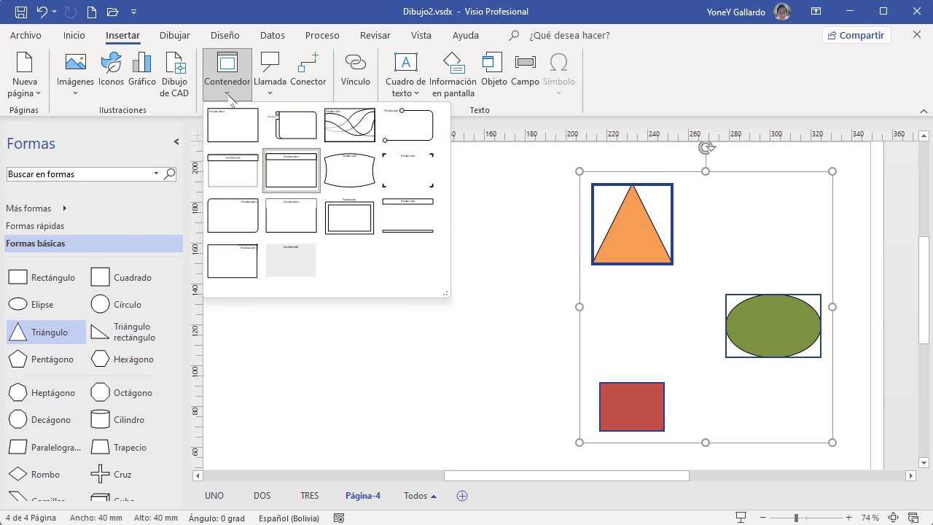
{"action": "left_click", "coordinate": [231, 93]}
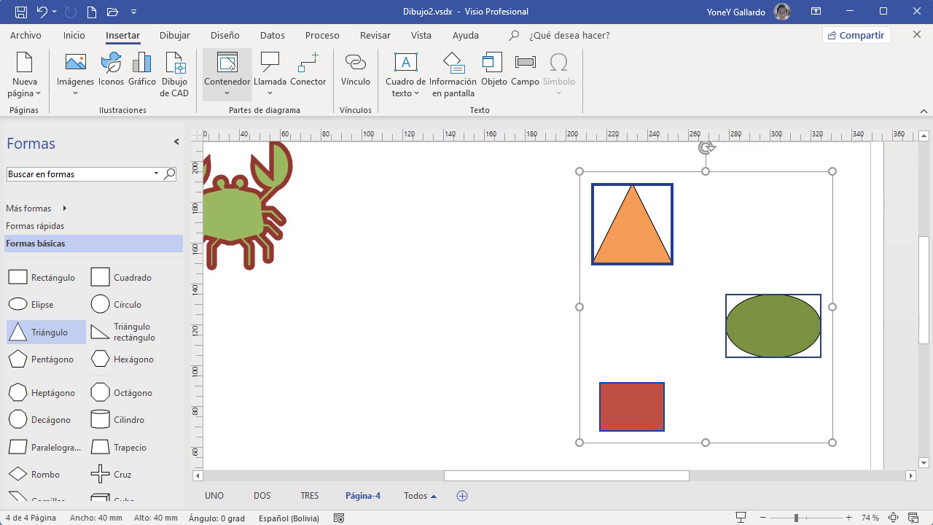
{"action": "left_click", "coordinate": [230, 62]}
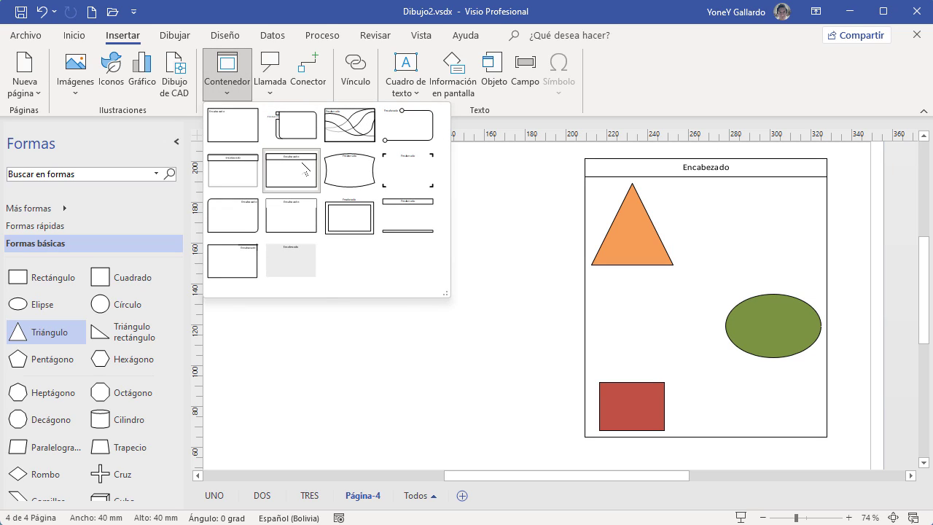
{"action": "left_click", "coordinate": [347, 172]}
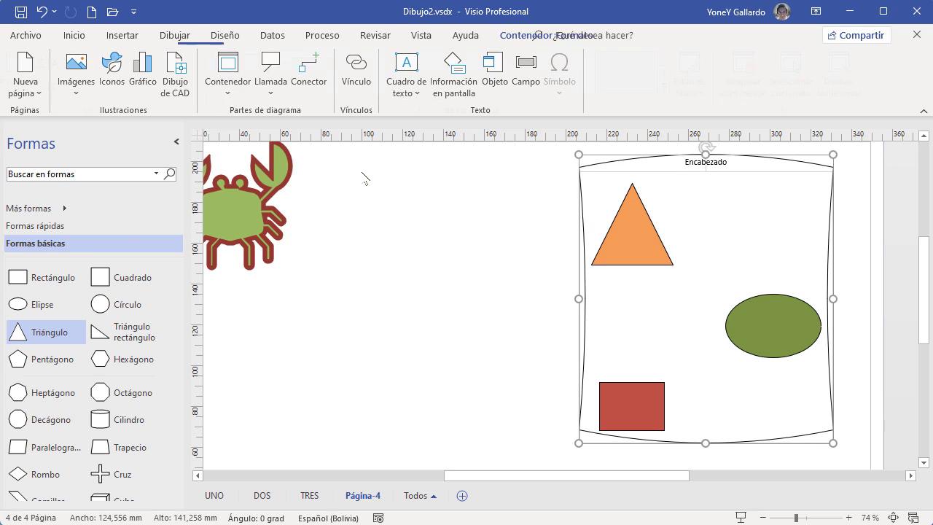
{"action": "left_click", "coordinate": [488, 293]}
{"action": "left_click_drag", "start_coordinate": [763, 162], "coordinate": [513, 179]}
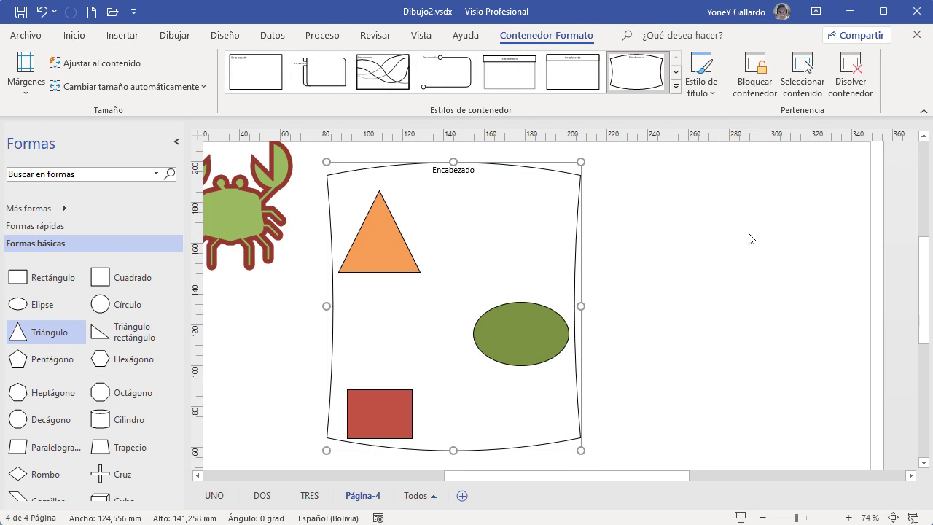
{"action": "left_click", "coordinate": [736, 237]}
- Insert a boxed callout with a wedge-shaped pointer, attach it to the ellipse and place its text box outside the container
{"action": "left_click", "coordinate": [123, 35]}
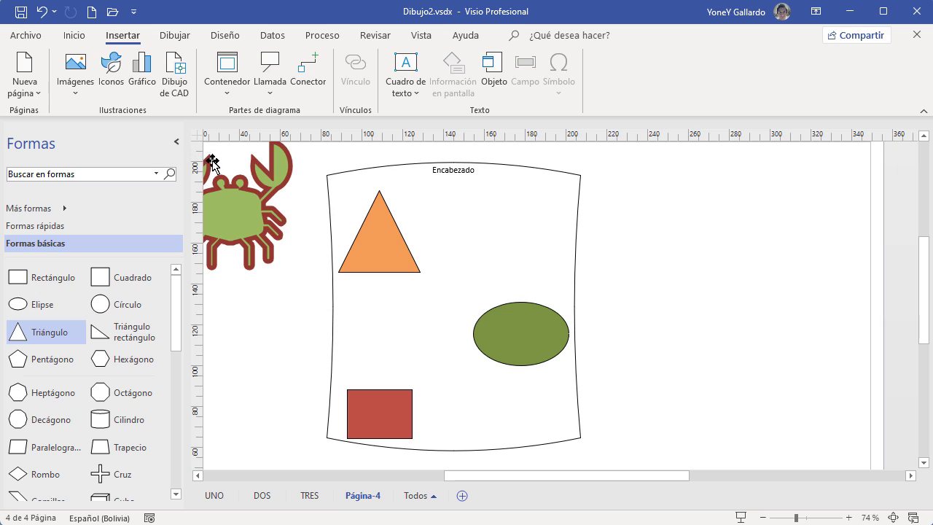
{"action": "left_click", "coordinate": [274, 98]}
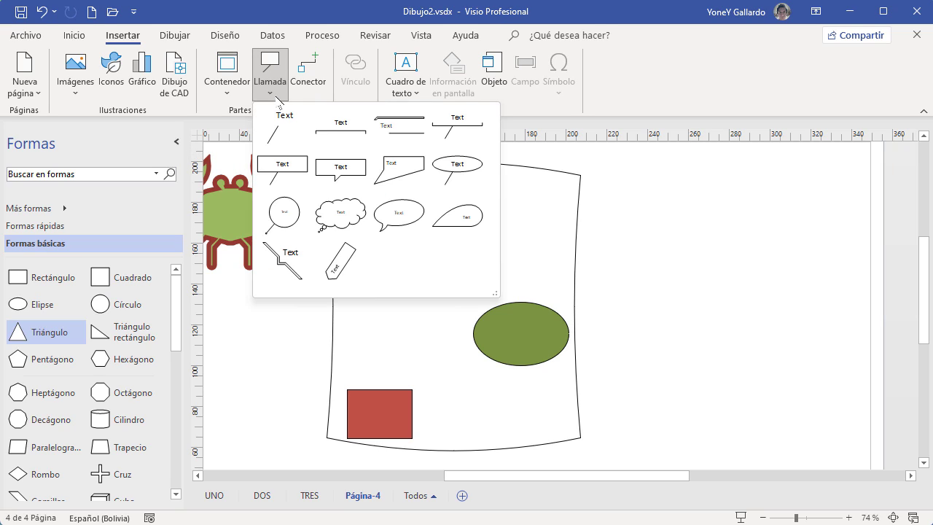
{"action": "left_click", "coordinate": [401, 171]}
{"action": "left_click_drag", "start_coordinate": [577, 299], "coordinate": [680, 281]}
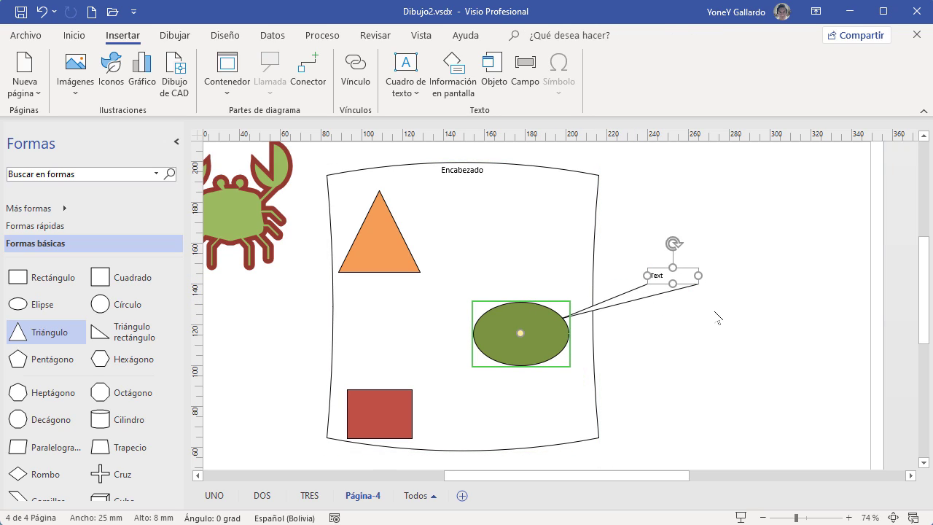
- Replace the callout's text with "Esto es una elipse"
{"action": "scroll", "coordinate": [717, 318], "scroll_direction": "up", "scroll_amount": 5, "text": "ctrl"}
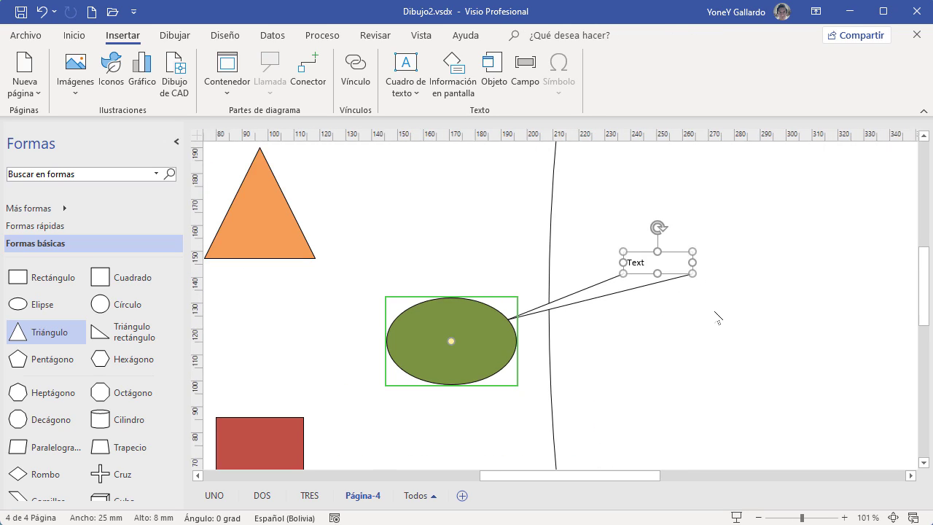
{"action": "double_click", "coordinate": [626, 251]}
{"action": "type", "text": "e"}
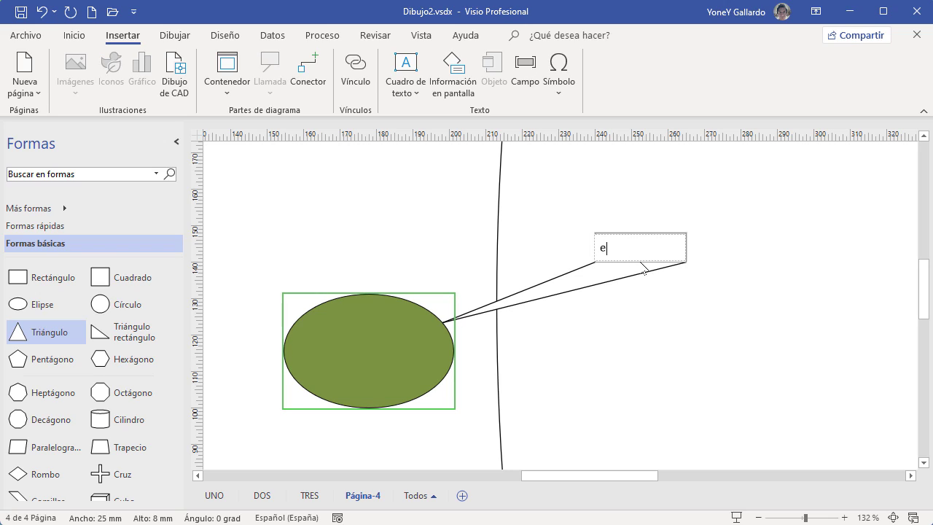
{"action": "type", "text": "sto es u"}
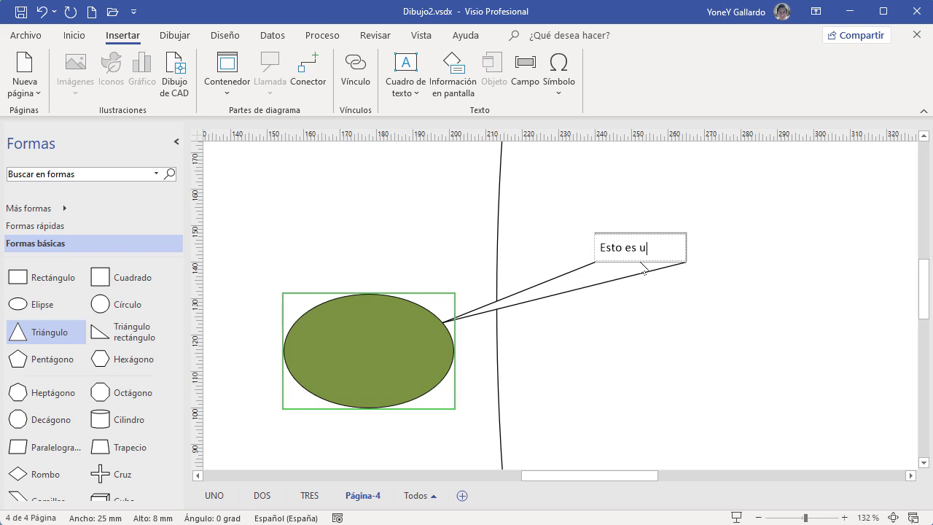
{"action": "type", "text": "na elipse"}
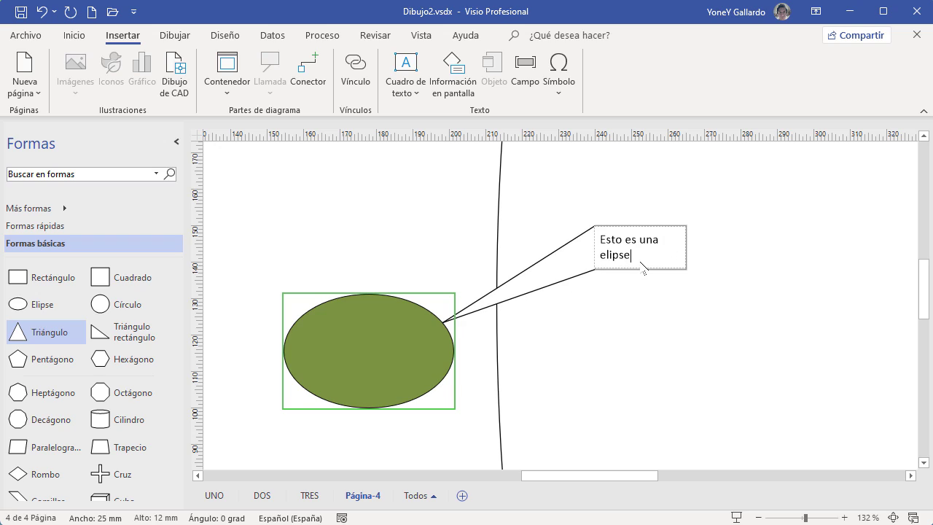
{"action": "key", "text": "Escape"}
- Move the callout down so that it sits level with the ellipse, outside the container
{"action": "left_click_drag", "start_coordinate": [665, 231], "coordinate": [658, 355]}
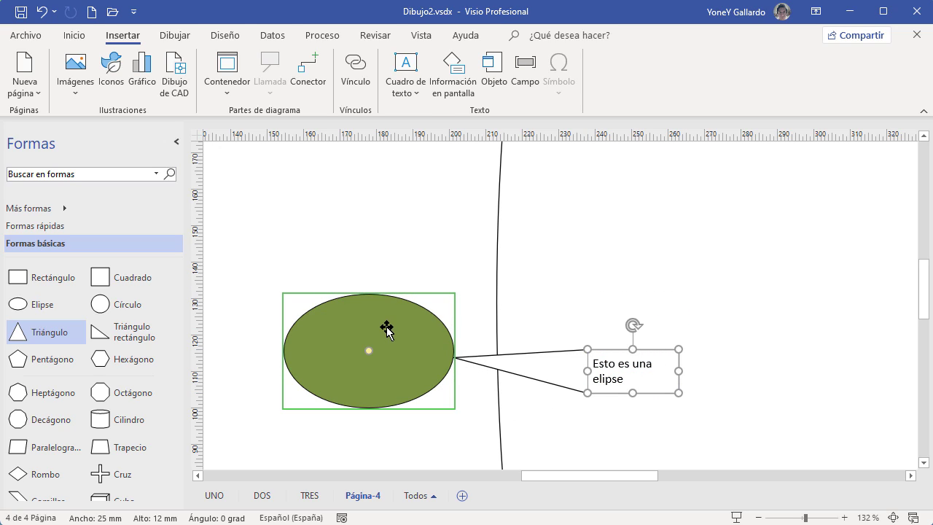
{"action": "left_click", "coordinate": [513, 372]}
{"action": "left_click", "coordinate": [509, 373]}
{"action": "left_click", "coordinate": [632, 304]}
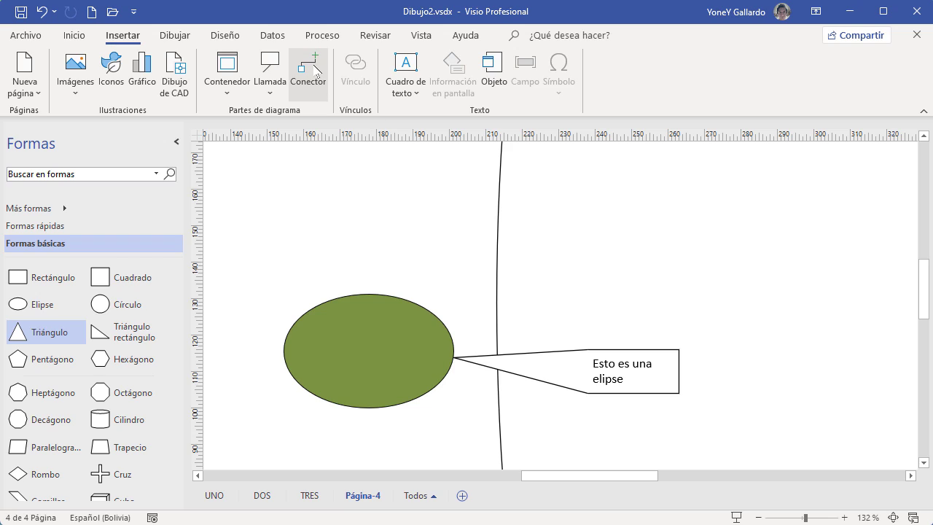
{"action": "left_click", "coordinate": [73, 35]}
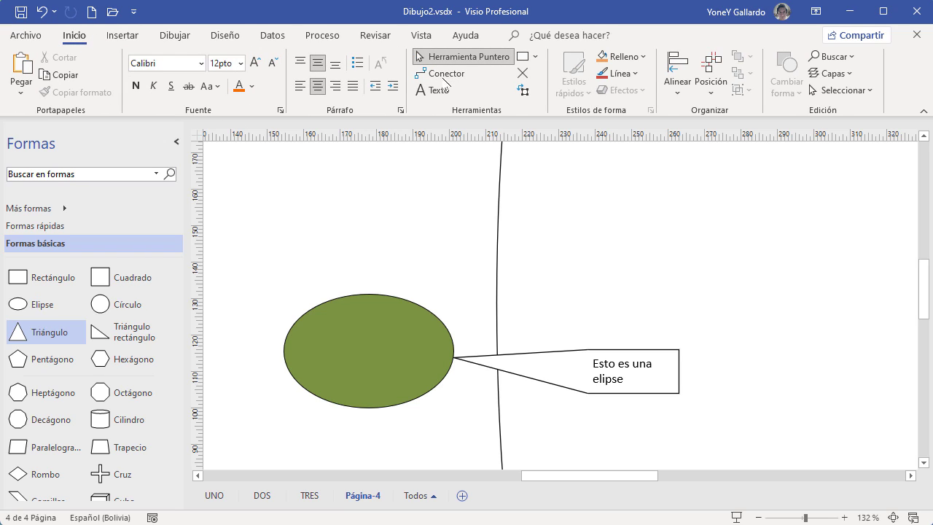
{"action": "left_click", "coordinate": [123, 35]}
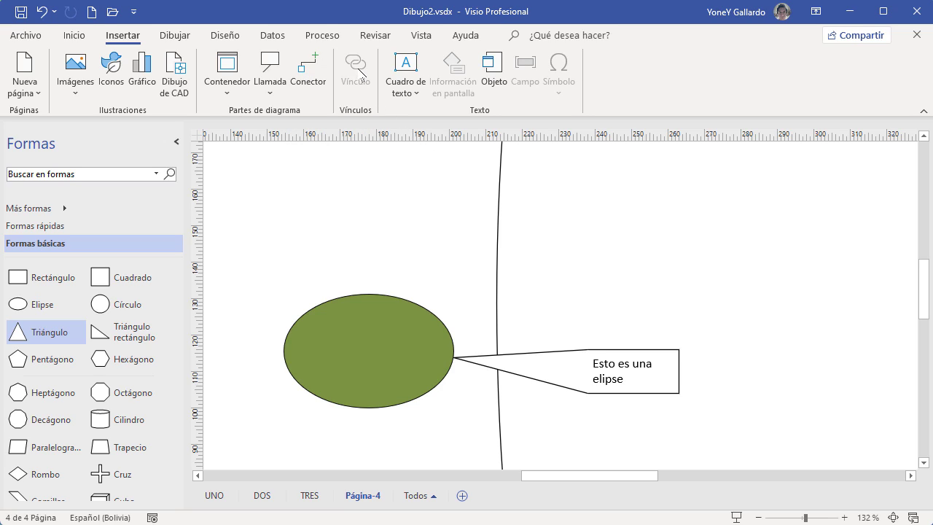
{"action": "left_click", "coordinate": [408, 309]}
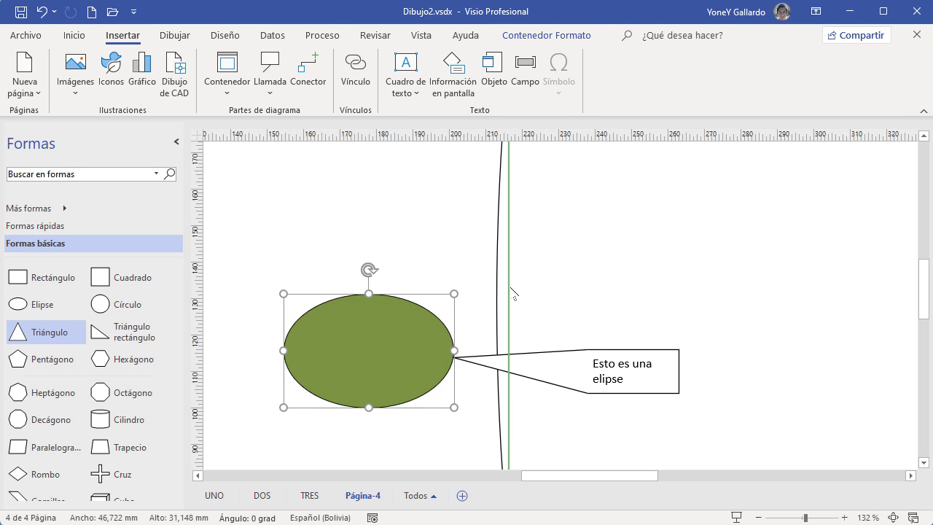
{"action": "left_click", "coordinate": [636, 239]}
- Add a new blank page after Página-4 and place a basic circle in the page's upper-left area
{"action": "left_click", "coordinate": [462, 496]}
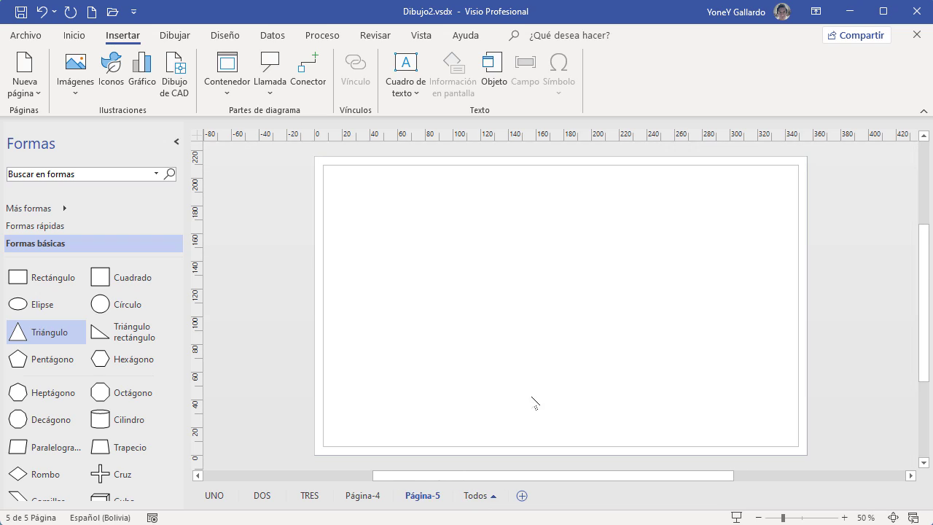
{"action": "left_click_drag", "start_coordinate": [127, 306], "coordinate": [403, 239]}
- Fill the circle with the red theme colour and deselect it
{"action": "left_click", "coordinate": [73, 35]}
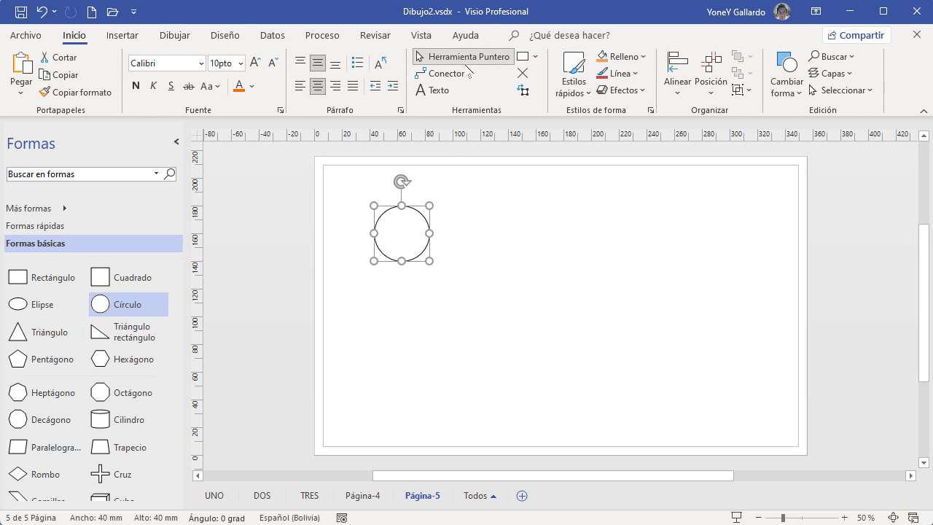
{"action": "left_click", "coordinate": [642, 58]}
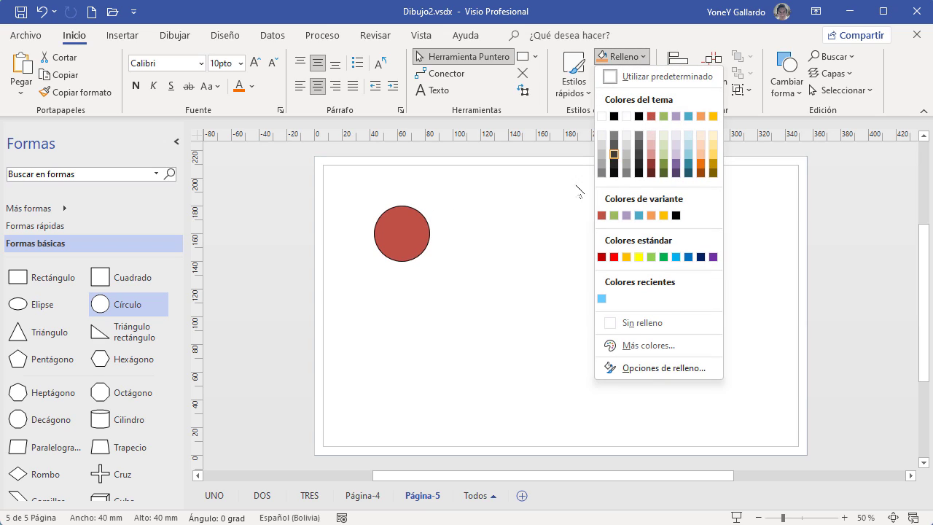
{"action": "left_click", "coordinate": [506, 264]}
{"action": "left_click", "coordinate": [635, 59]}
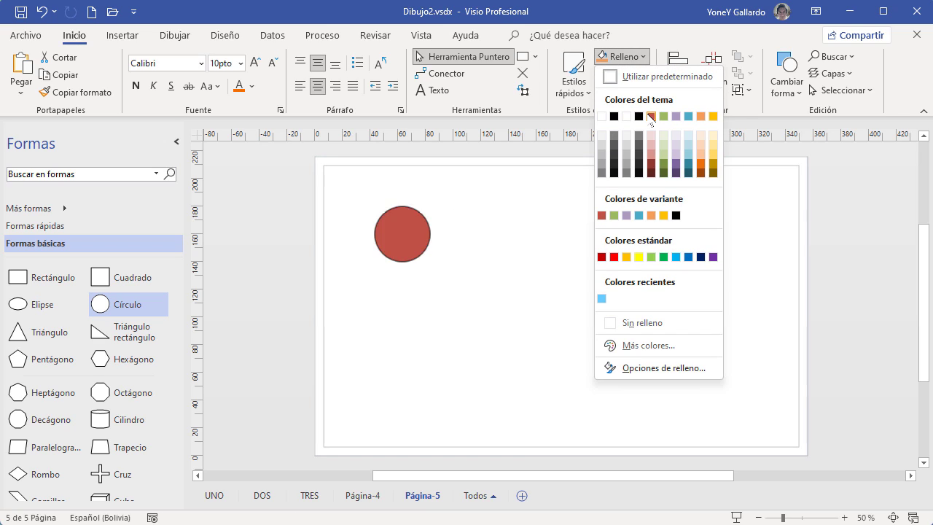
{"action": "left_click", "coordinate": [649, 115]}
{"action": "left_click", "coordinate": [478, 251]}
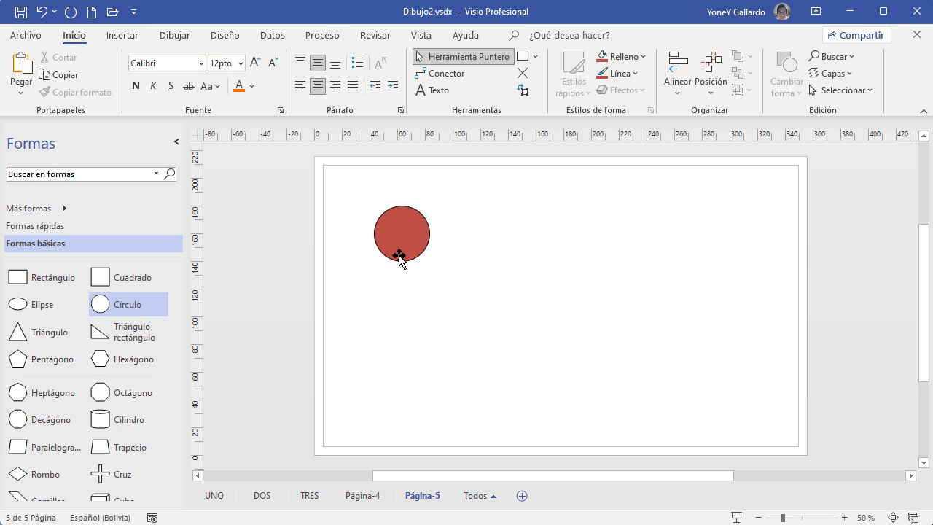
- Select the red circle on Página-5 as the shape for inserting a link
{"action": "left_click", "coordinate": [127, 38]}
{"action": "left_click", "coordinate": [409, 232]}
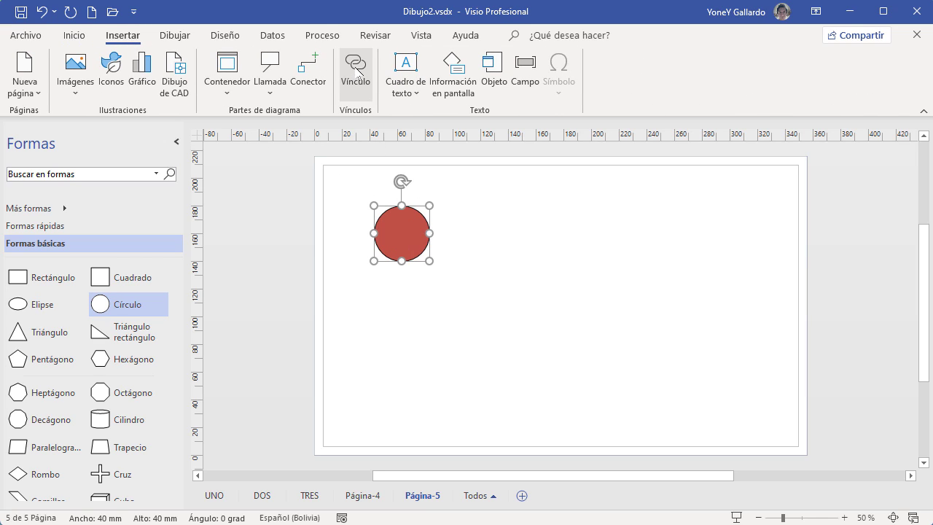
- Browse for an Internet address for the red circle's hyperlink and load the author's personal website in the browser
{"action": "left_click", "coordinate": [356, 69]}
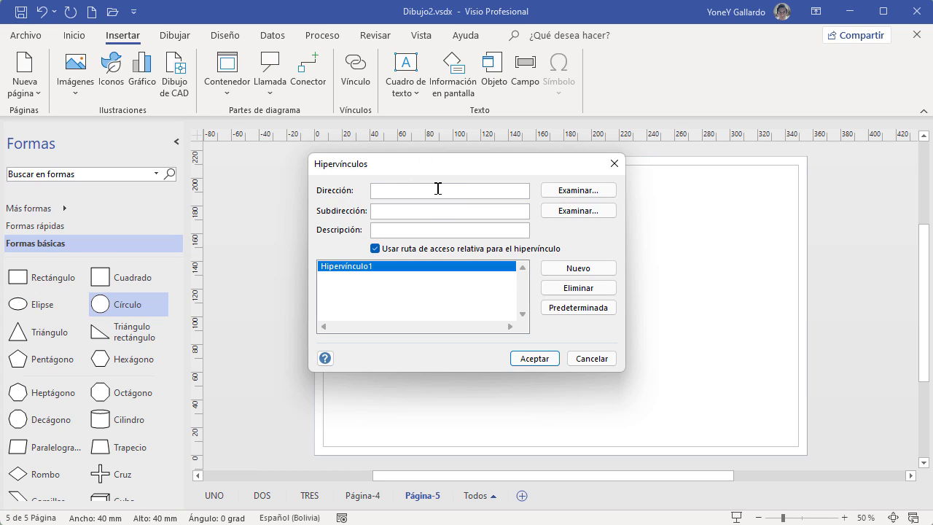
{"action": "left_click", "coordinate": [573, 192]}
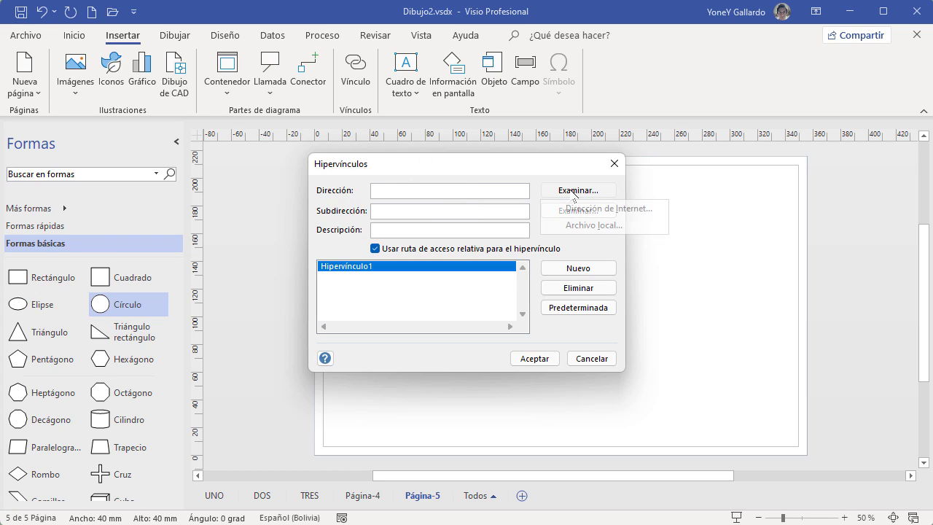
{"action": "left_click", "coordinate": [609, 209]}
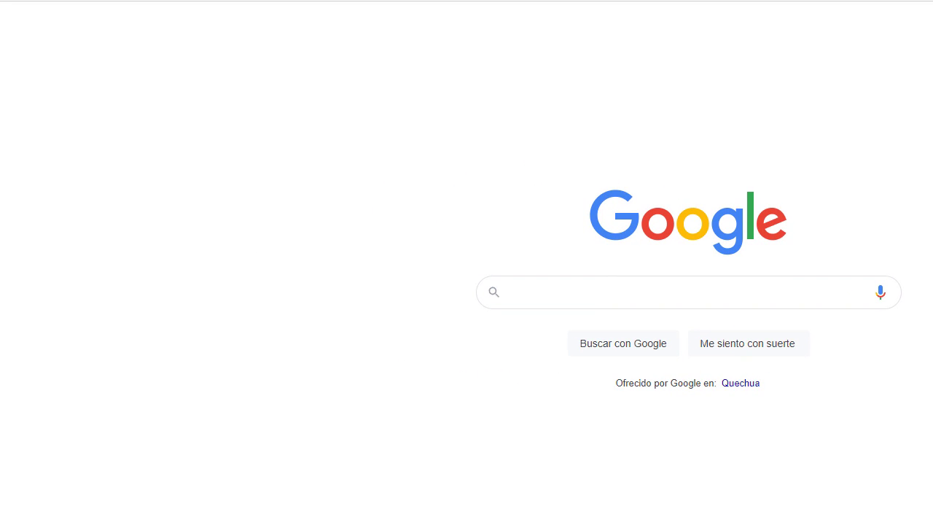
{"action": "left_click_drag", "start_coordinate": [73, 32], "coordinate": [550, 289]}
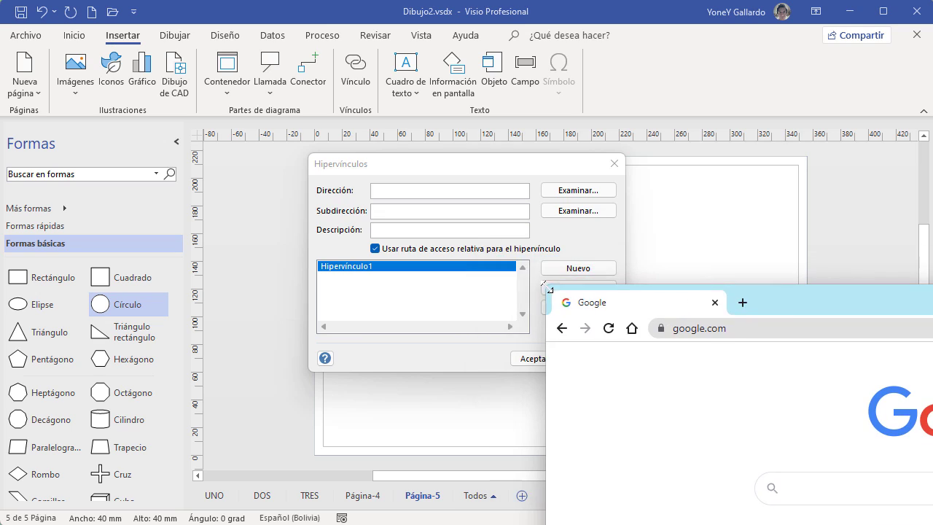
{"action": "left_click_drag", "start_coordinate": [787, 312], "coordinate": [306, 89]}
{"action": "left_click", "coordinate": [305, 102]}
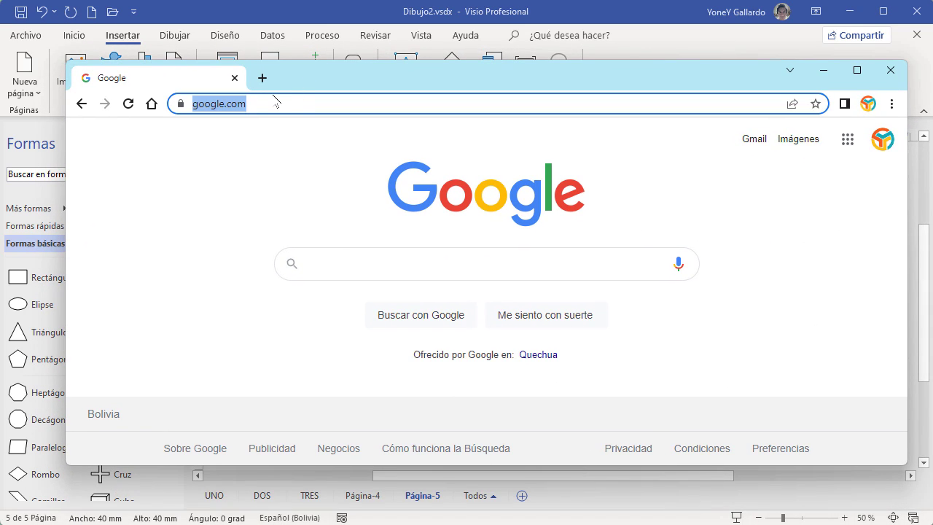
{"action": "type", "text": "yone"}
{"action": "key", "text": "Return"}
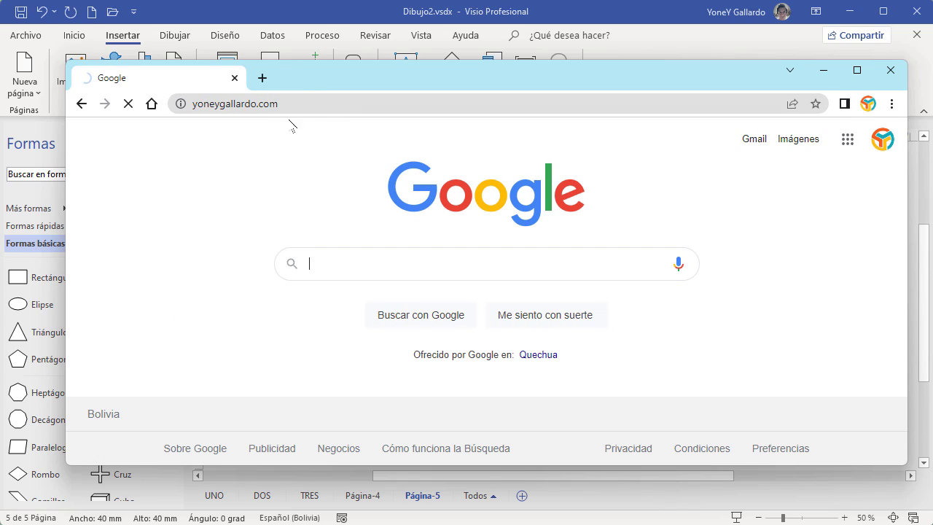
- Copy the loaded website's address into the red circle's hyperlink address and apply the hyperlink
{"action": "left_click", "coordinate": [349, 103]}
{"action": "key", "text": "ctrl+c"}
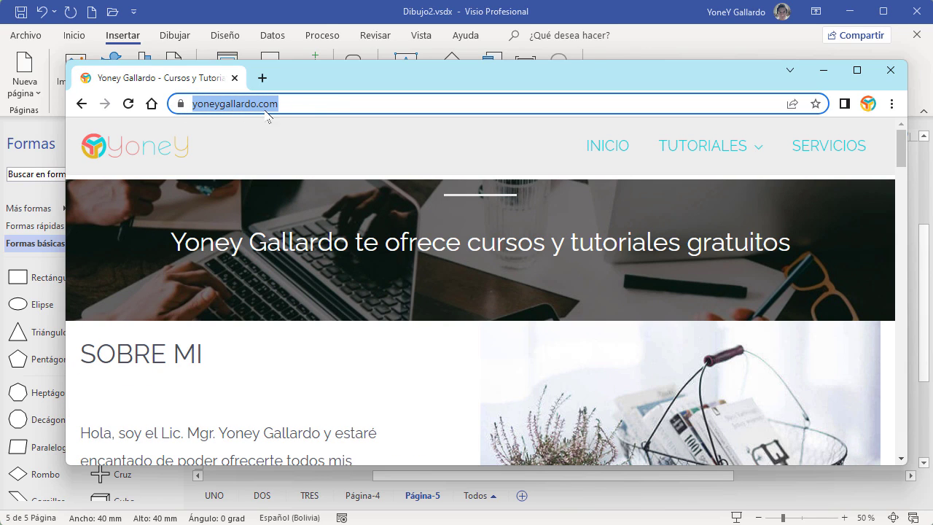
{"action": "left_click", "coordinate": [823, 70]}
{"action": "left_click", "coordinate": [442, 188]}
{"action": "key", "text": "ctrl+v"}
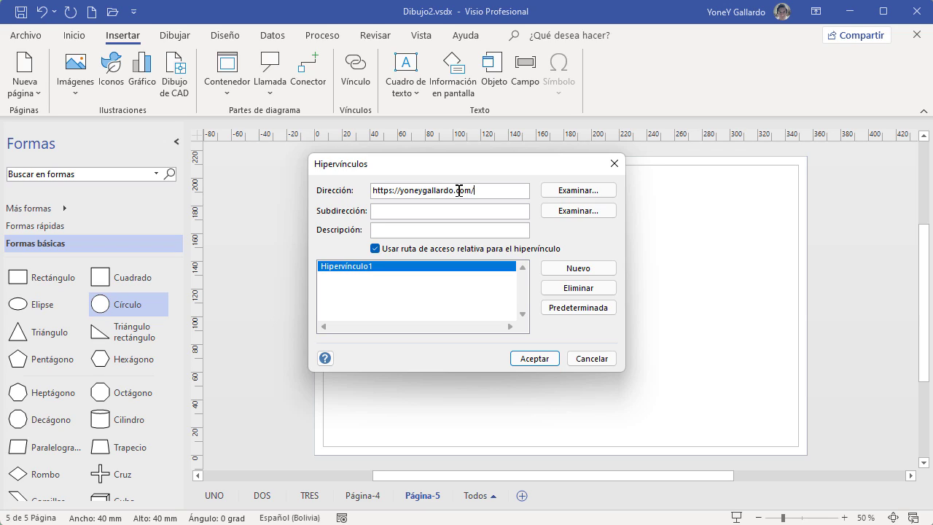
{"action": "left_click", "coordinate": [534, 359]}
{"action": "left_click", "coordinate": [566, 352]}
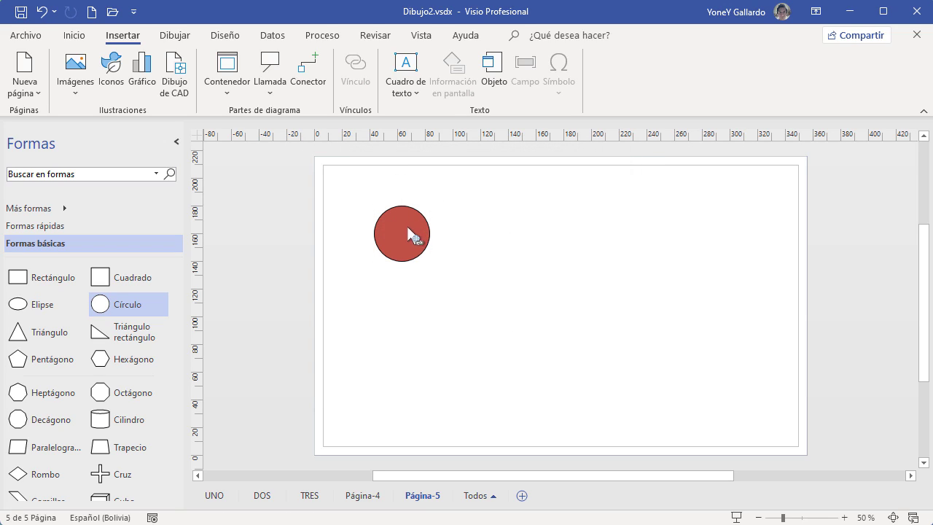
- Follow the red circle's hyperlink to test it, and return to the drawing
{"action": "mouse_move", "coordinate": [408, 227]}
{"action": "left_click", "coordinate": [406, 234], "text": "ctrl"}
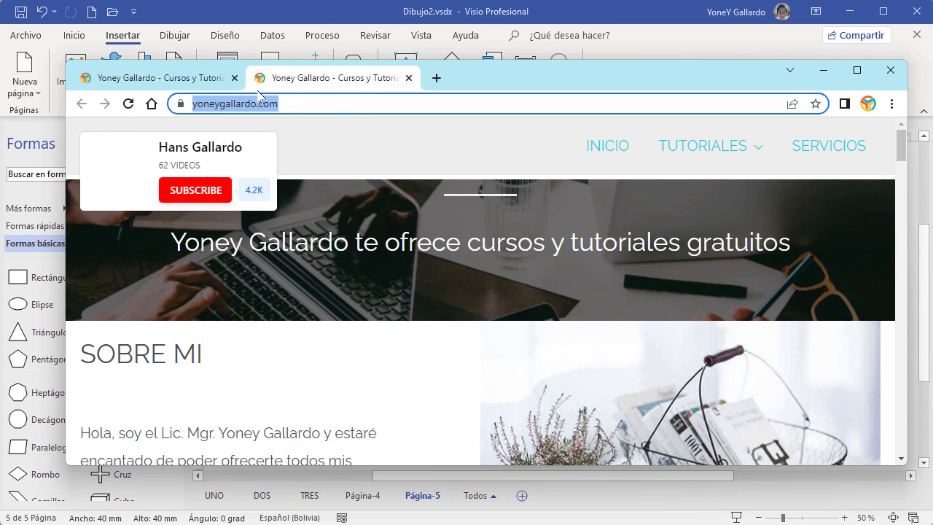
{"action": "left_click", "coordinate": [820, 74]}
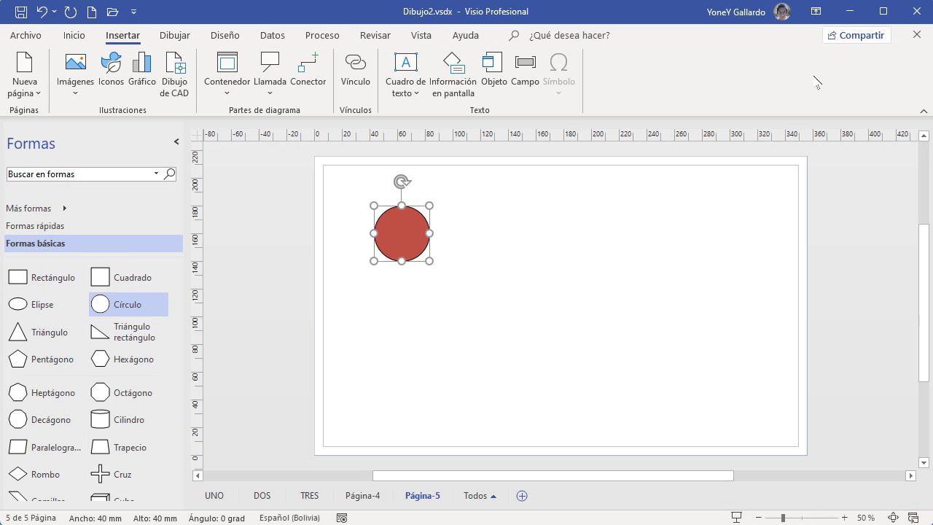
{"action": "left_click", "coordinate": [480, 280]}
- Add a square below the red circle and fill it with the theme's green
{"action": "left_click_drag", "start_coordinate": [110, 273], "coordinate": [407, 335]}
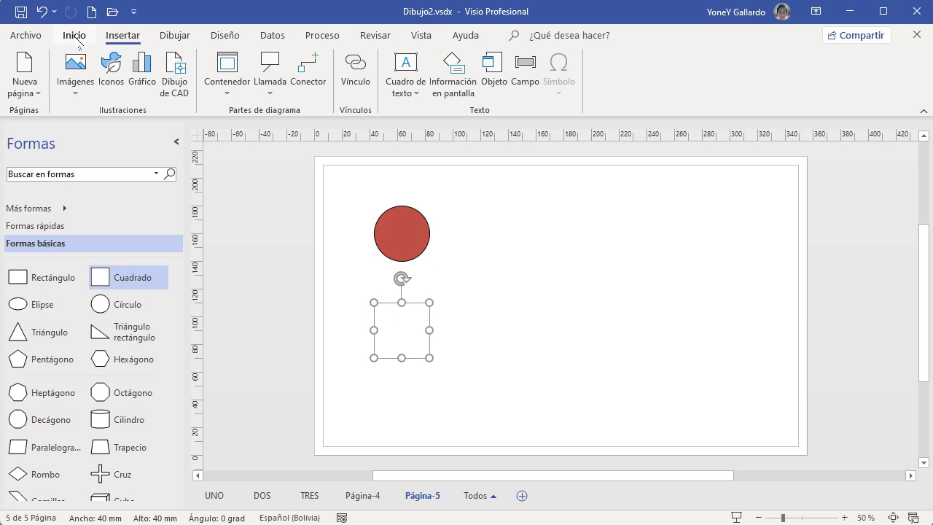
{"action": "left_click", "coordinate": [74, 35]}
{"action": "left_click", "coordinate": [621, 62]}
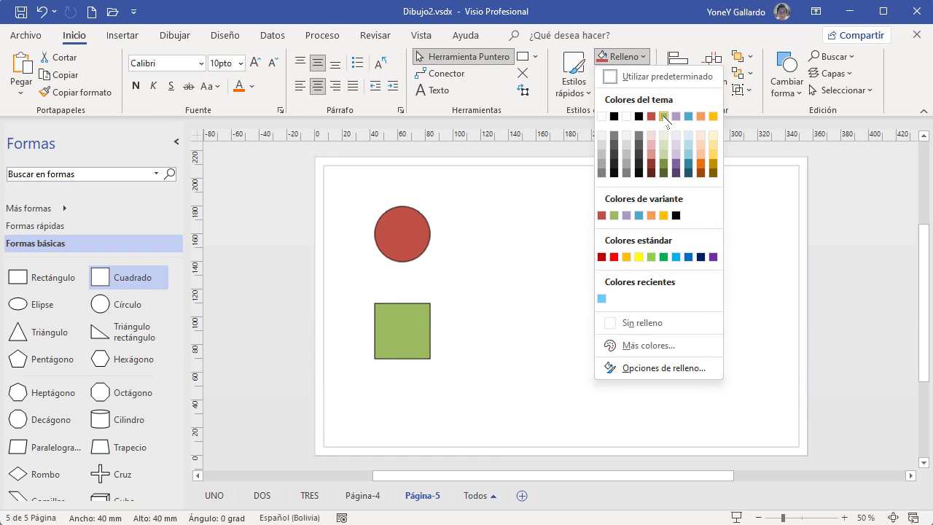
{"action": "left_click", "coordinate": [666, 119]}
{"action": "left_click", "coordinate": [547, 309]}
- Start a hyperlink on the green square by browsing for a local file, and list all file types
{"action": "left_click", "coordinate": [403, 319]}
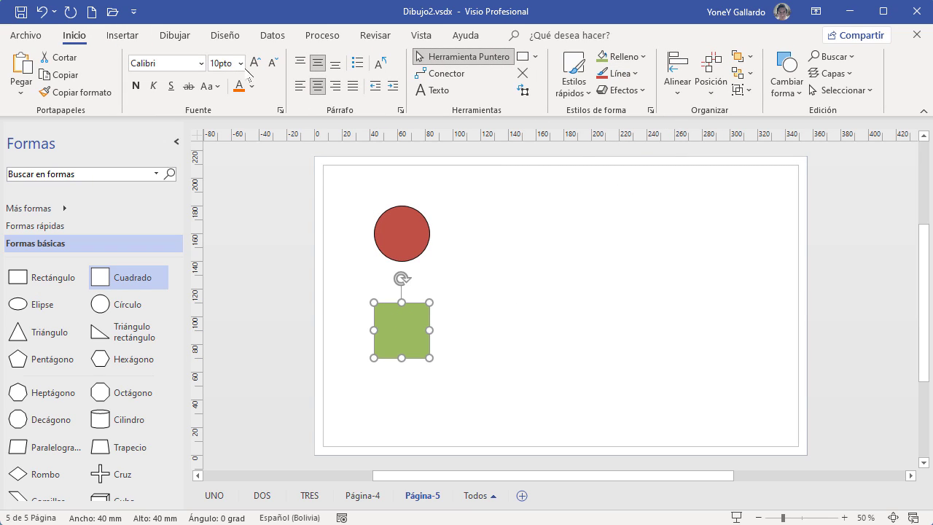
{"action": "left_click", "coordinate": [122, 35]}
{"action": "left_click", "coordinate": [355, 73]}
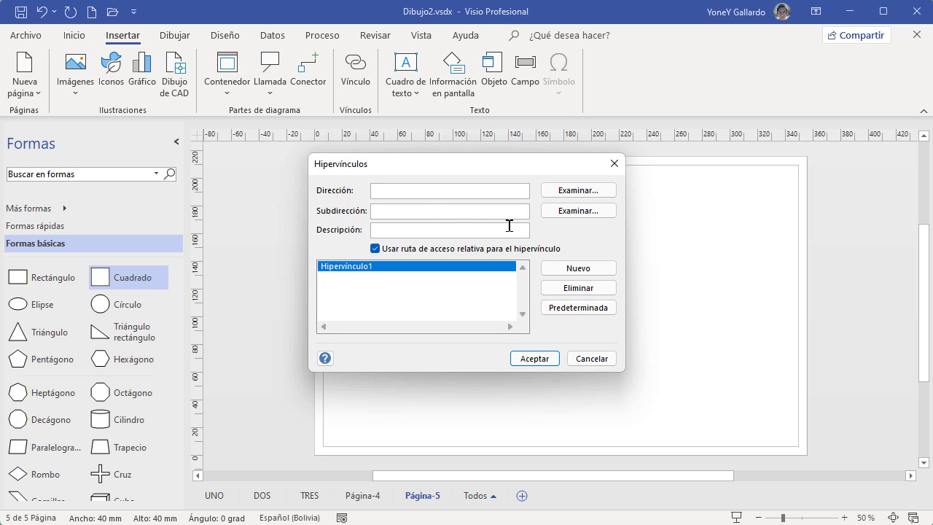
{"action": "left_click", "coordinate": [577, 190]}
{"action": "left_click", "coordinate": [589, 226]}
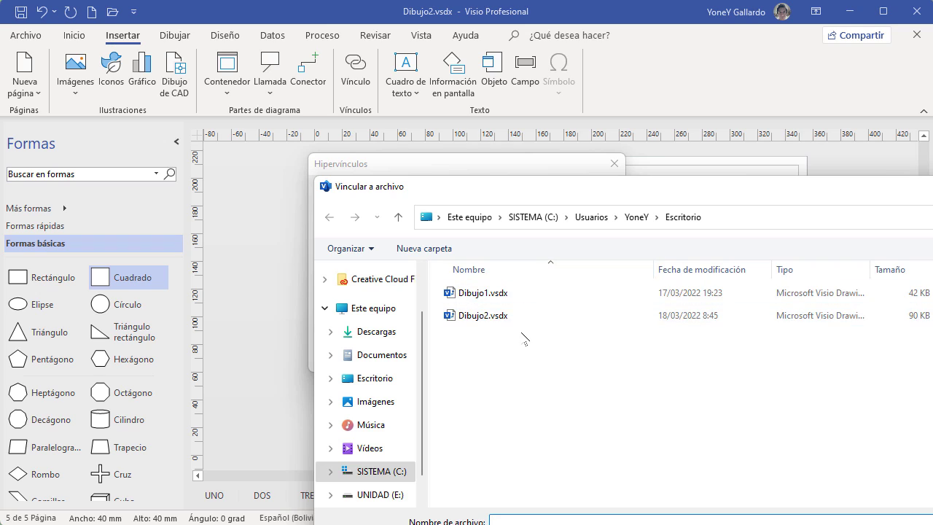
{"action": "left_click", "coordinate": [489, 295]}
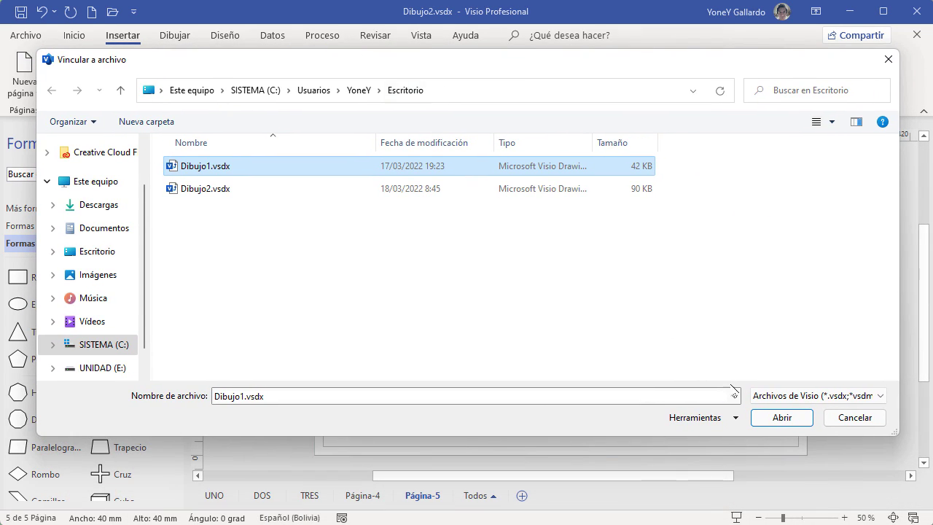
{"action": "left_click", "coordinate": [777, 396]}
{"action": "left_click", "coordinate": [794, 488]}
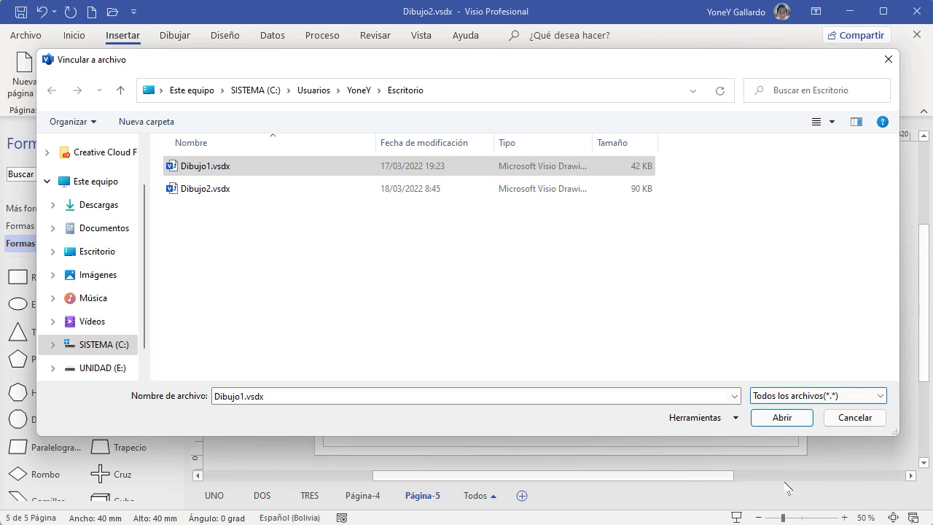
- Link the green square to "Como escribir una novela.pdf" from the Documentos folder and apply the hyperlink
{"action": "left_click", "coordinate": [103, 231]}
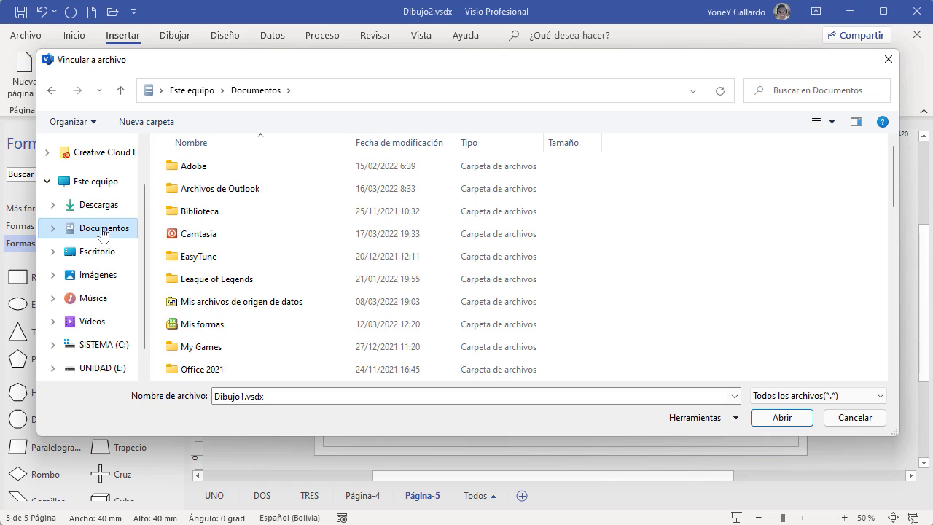
{"action": "scroll", "coordinate": [372, 266], "scroll_direction": "down", "scroll_amount": 5}
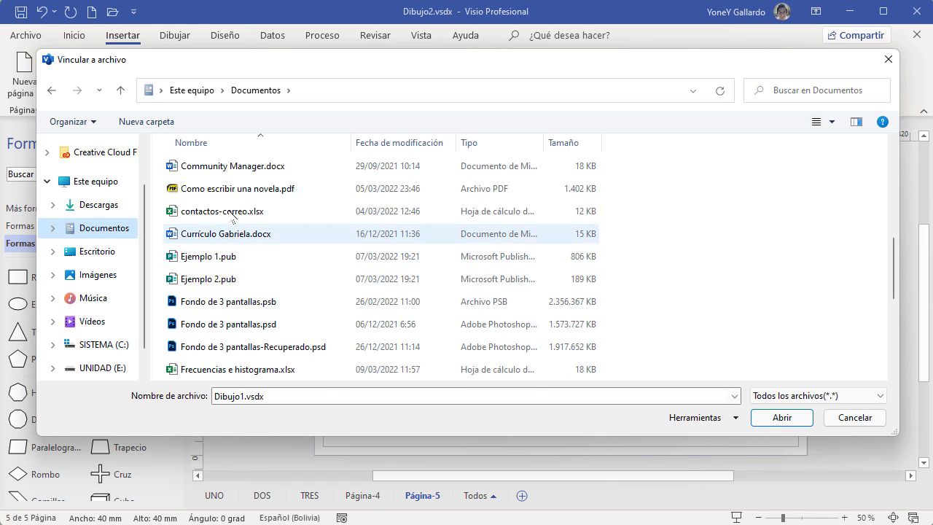
{"action": "left_click", "coordinate": [234, 191]}
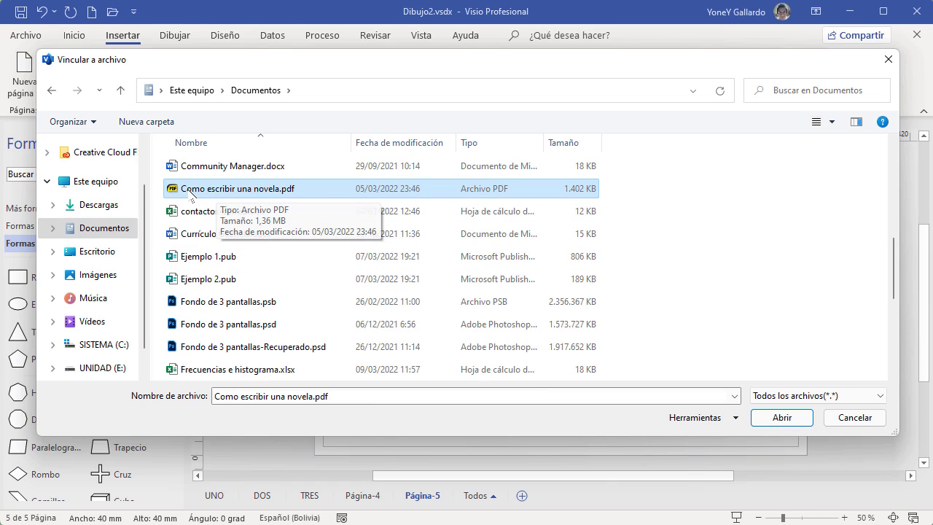
{"action": "left_click", "coordinate": [784, 420]}
{"action": "left_click", "coordinate": [534, 358]}
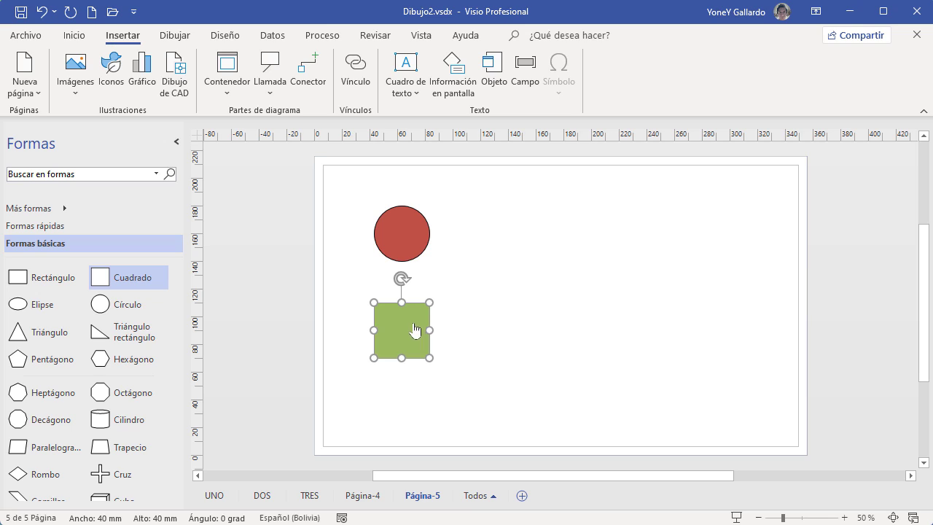
- Follow the green square's hyperlink to test it, and close the opened PDF
{"action": "left_click", "coordinate": [412, 329], "text": "ctrl"}
{"action": "left_click", "coordinate": [520, 389]}
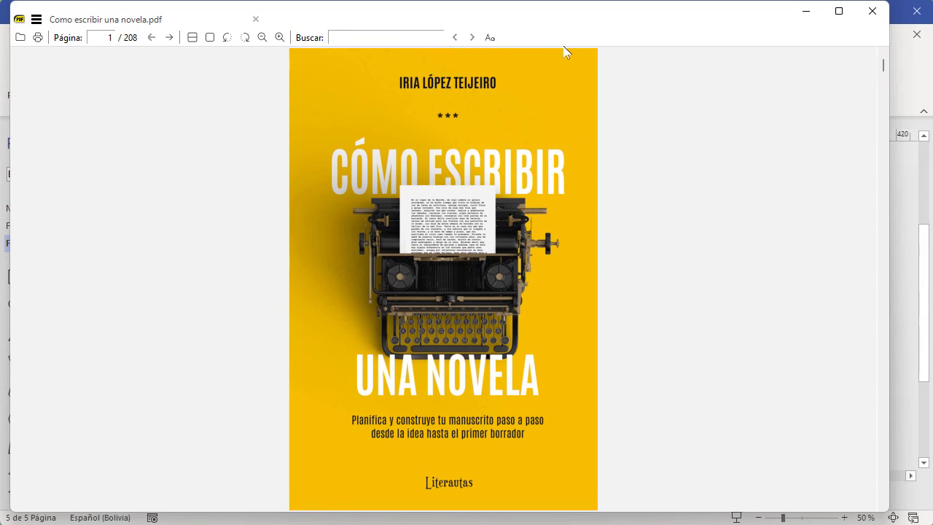
{"action": "left_click", "coordinate": [872, 11]}
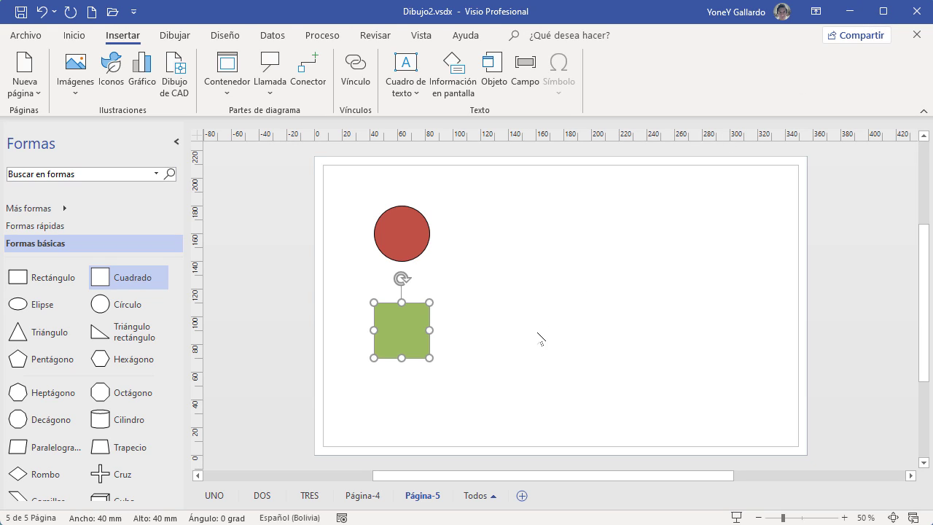
{"action": "left_click", "coordinate": [539, 337]}
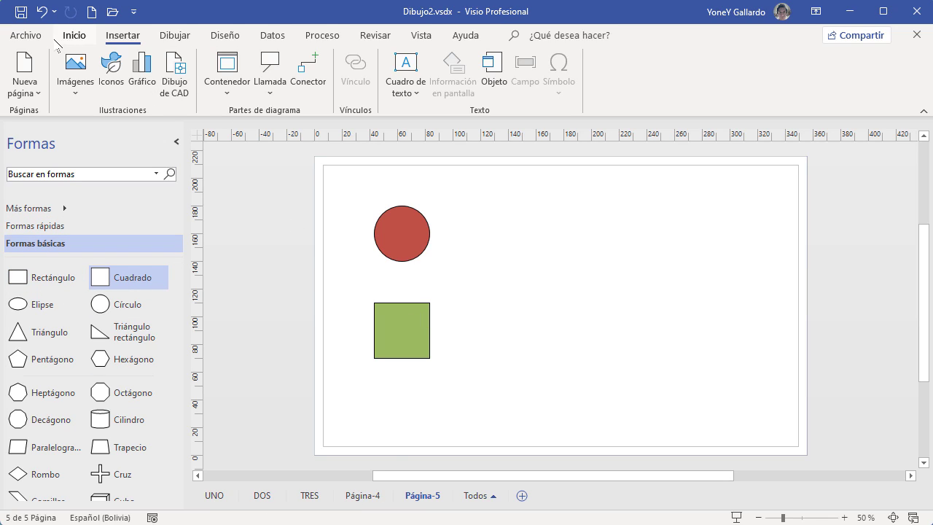
- Add a triangle to the right of the circle and square, and fill it with the theme's blue
{"action": "left_click", "coordinate": [73, 38]}
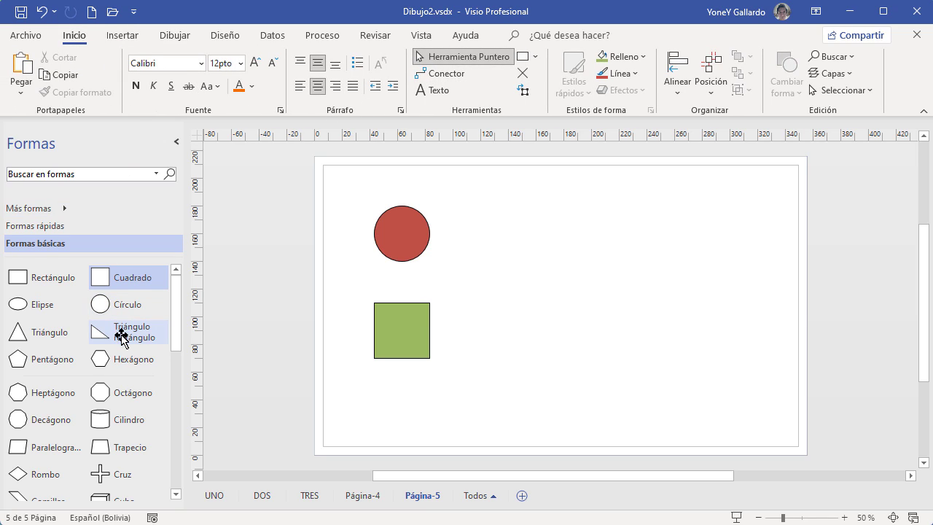
{"action": "left_click_drag", "start_coordinate": [44, 334], "coordinate": [550, 295]}
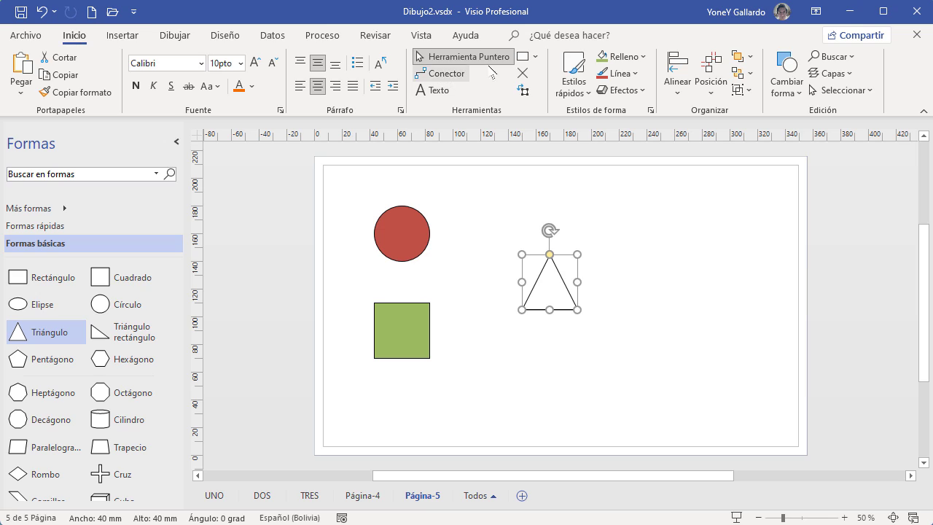
{"action": "left_click", "coordinate": [621, 57]}
{"action": "left_click", "coordinate": [694, 123]}
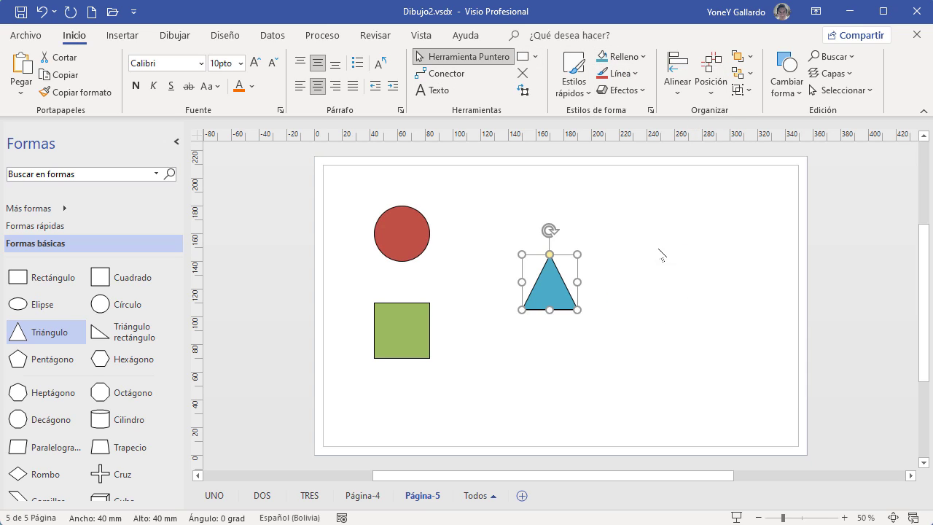
- Add a hyperlink to the blue triangle with the drawing page TRES as its subaddress
{"action": "left_click", "coordinate": [548, 288]}
{"action": "left_click", "coordinate": [123, 36]}
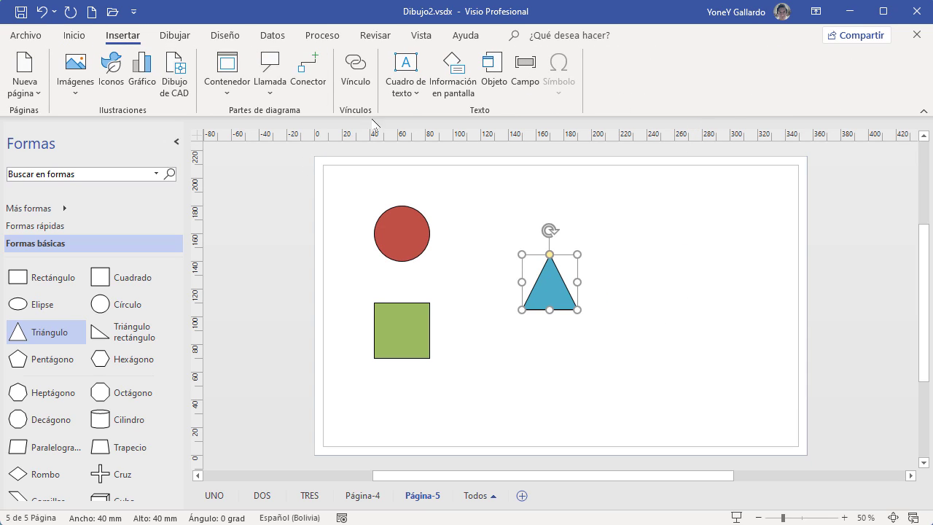
{"action": "left_click", "coordinate": [356, 67]}
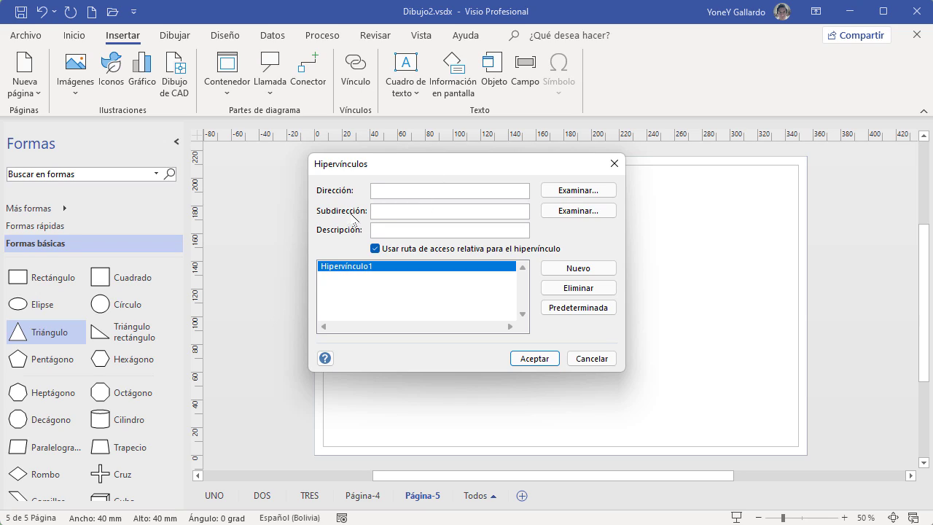
{"action": "left_click", "coordinate": [567, 216]}
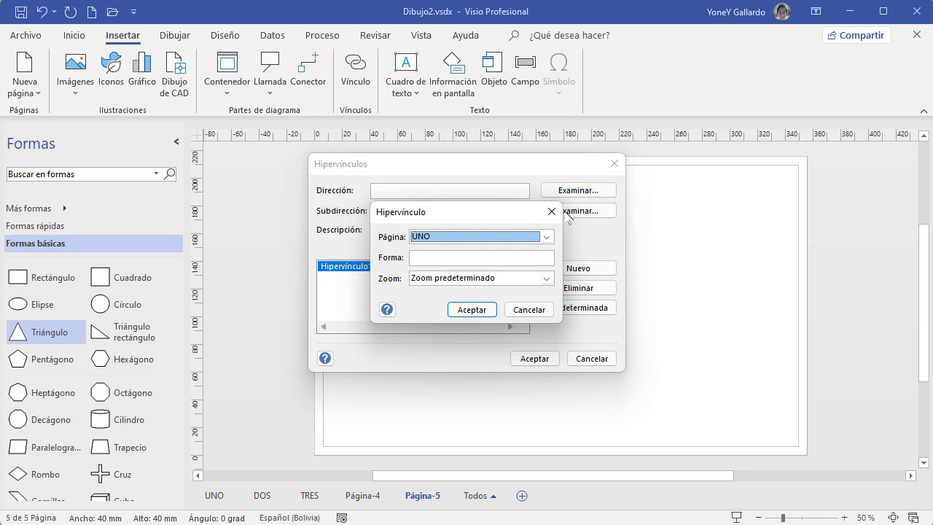
{"action": "left_click", "coordinate": [546, 237]}
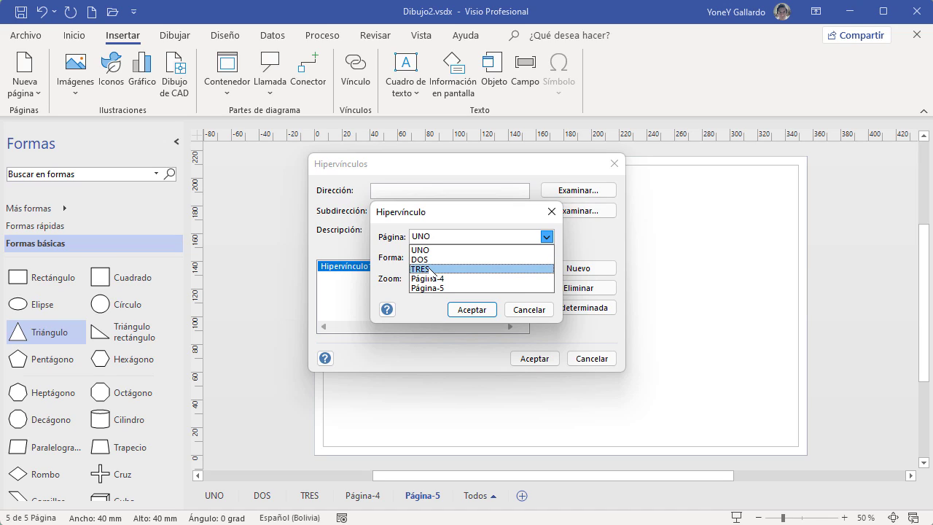
{"action": "left_click", "coordinate": [431, 270]}
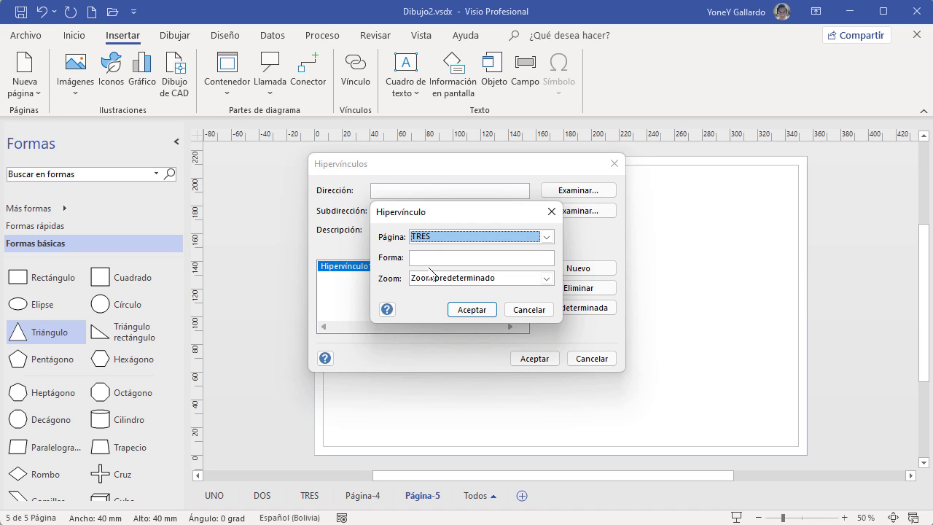
{"action": "left_click", "coordinate": [472, 310]}
{"action": "left_click", "coordinate": [526, 358]}
{"action": "left_click", "coordinate": [537, 358]}
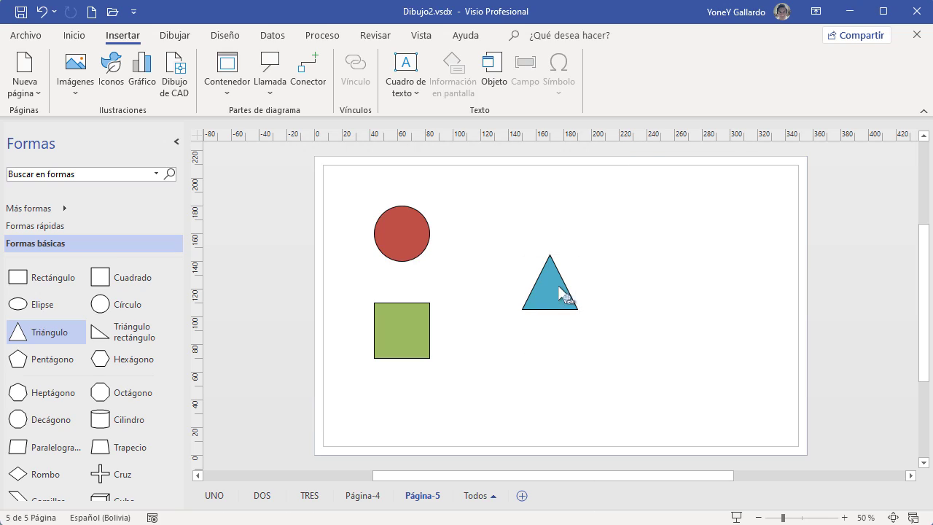
- Follow the blue triangle's hyperlink to page TRES to test it, and return to Página-5
{"action": "mouse_move", "coordinate": [553, 287]}
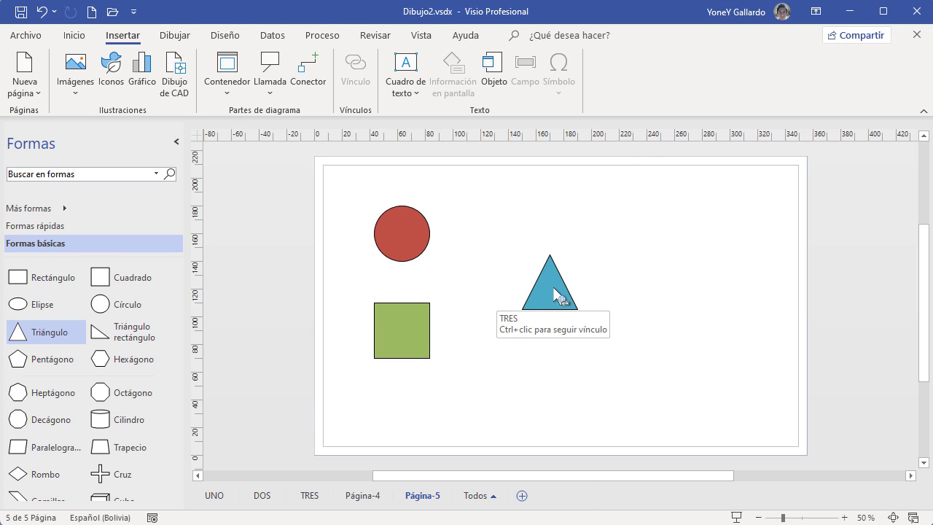
{"action": "left_click", "coordinate": [554, 292], "text": "ctrl"}
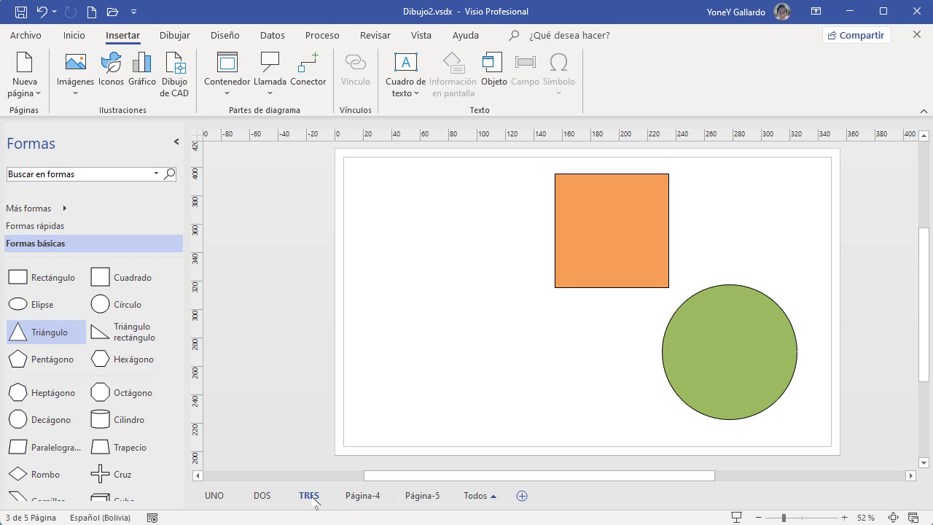
{"action": "left_click", "coordinate": [424, 496]}
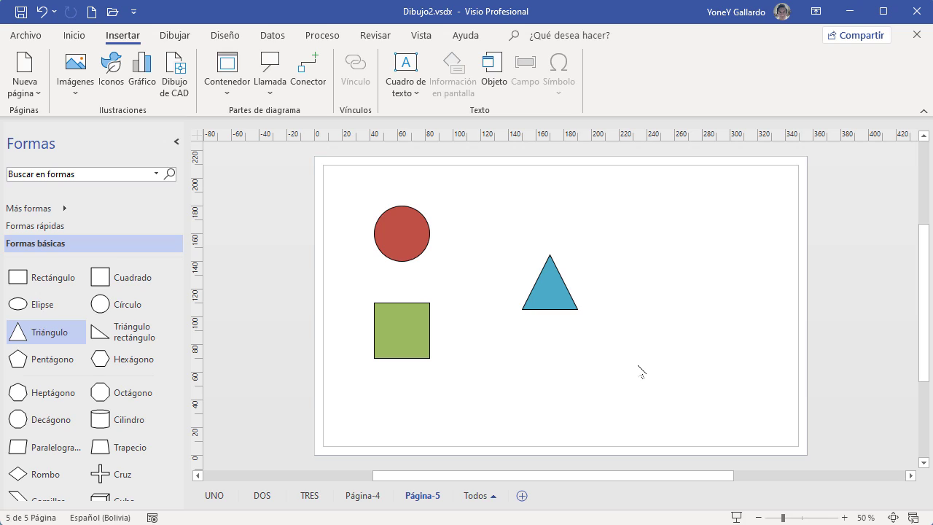
- Move the blue triangle closer to the red circle and green square, and deselect it
{"action": "left_click_drag", "start_coordinate": [537, 300], "coordinate": [474, 306]}
{"action": "left_click", "coordinate": [610, 229]}
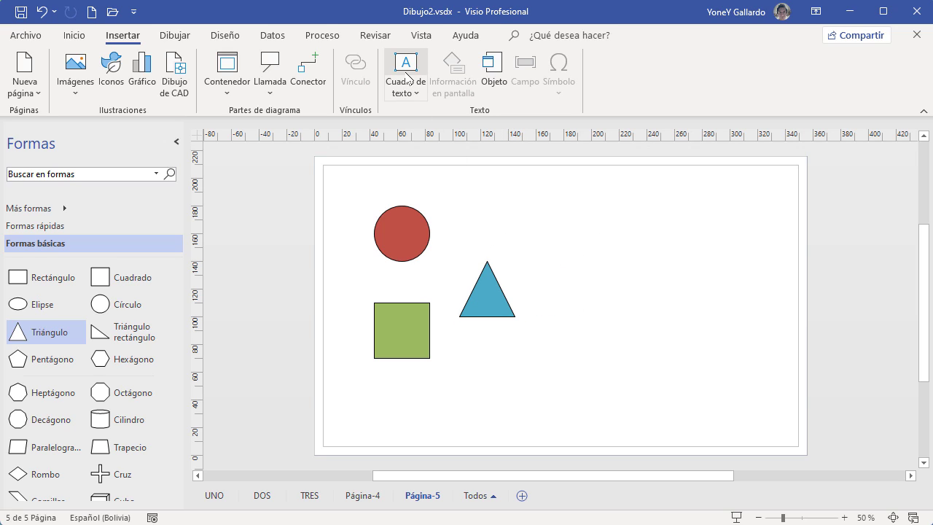
- Add a text box about 119 by 80 mm in the page's upper-right area with the text "Esto es un texto"
{"action": "left_click", "coordinate": [74, 35]}
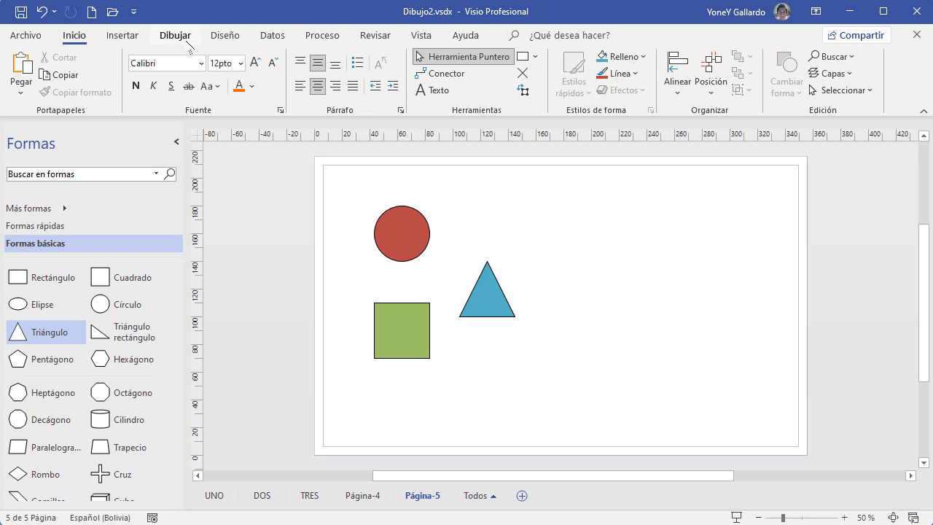
{"action": "left_click", "coordinate": [123, 35]}
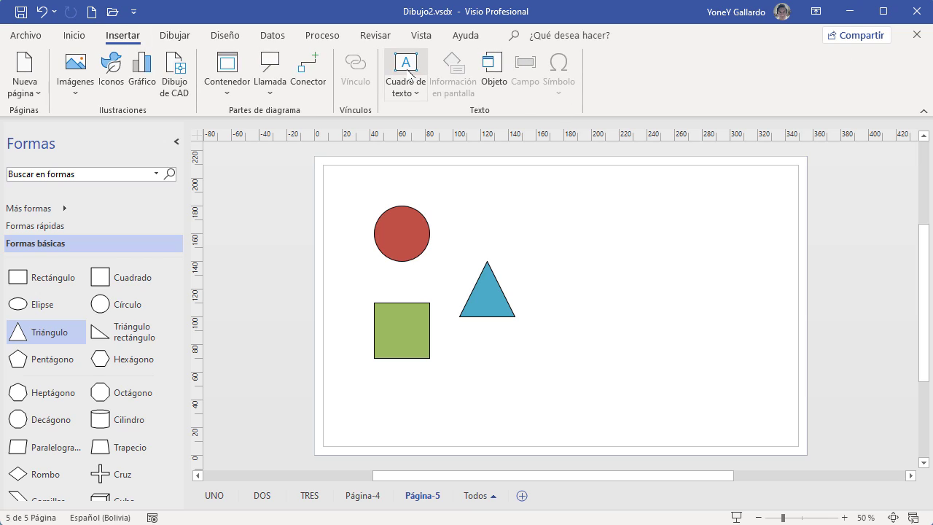
{"action": "left_click", "coordinate": [408, 66]}
{"action": "left_click_drag", "start_coordinate": [599, 197], "coordinate": [767, 311]}
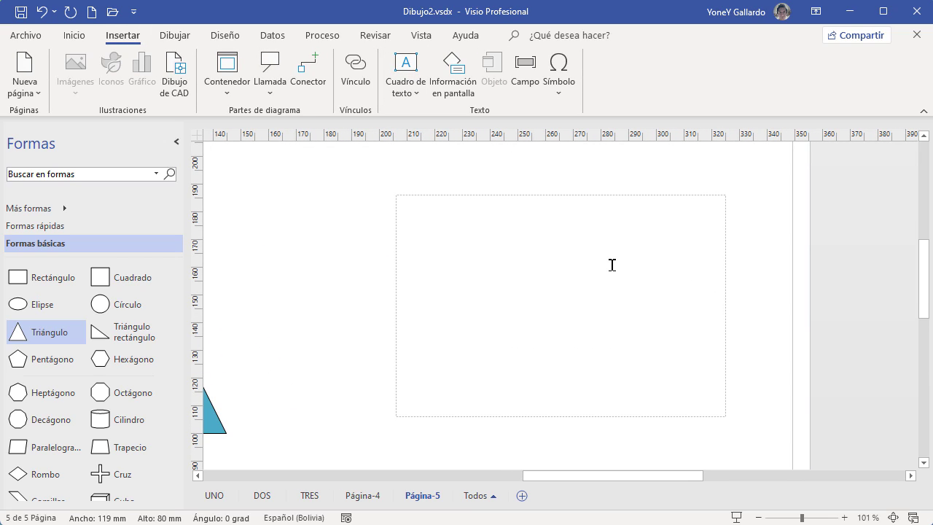
{"action": "type", "text": "Esto es un texto"}
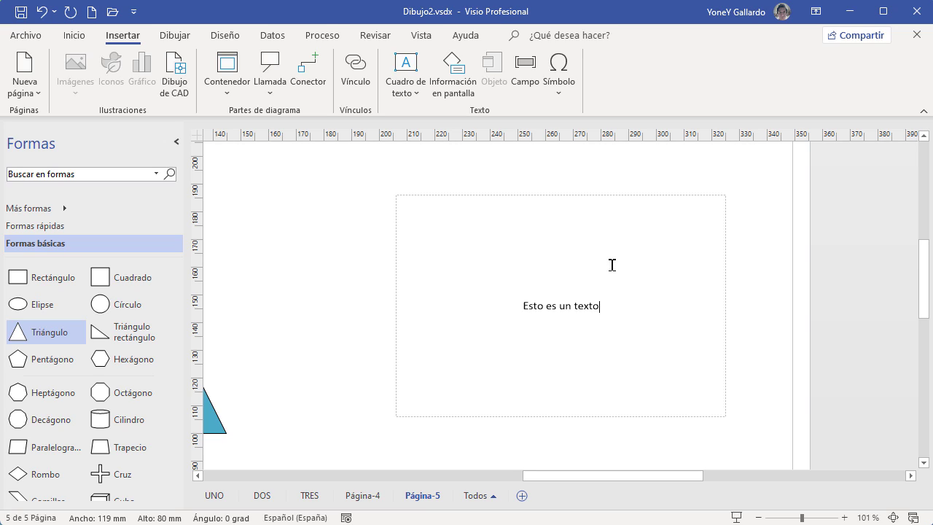
{"action": "left_click", "coordinate": [316, 238]}
{"action": "key", "text": "ctrl+shift+w"}
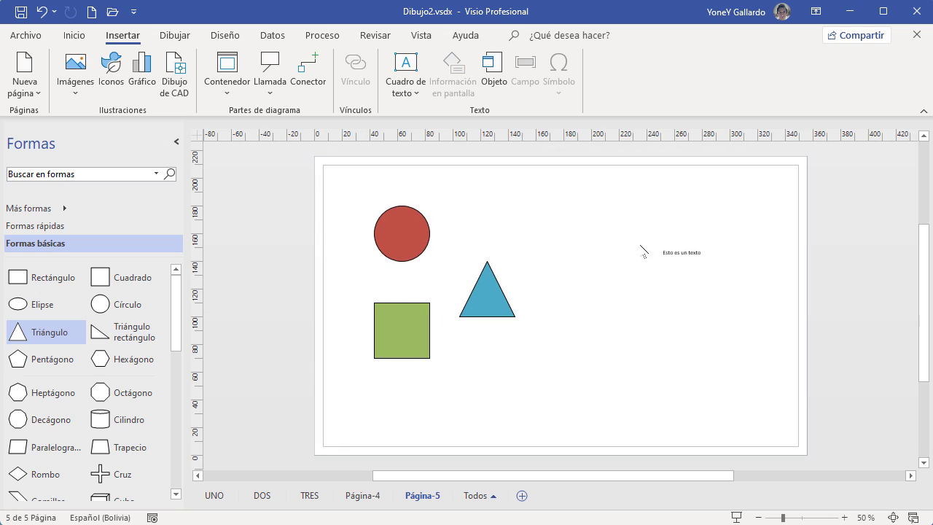
{"action": "left_click", "coordinate": [673, 252]}
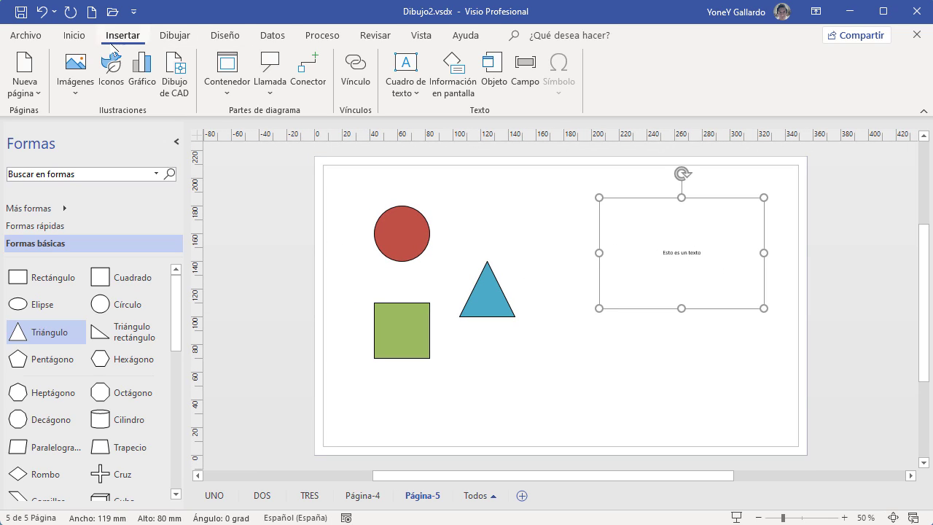
{"action": "left_click", "coordinate": [83, 42]}
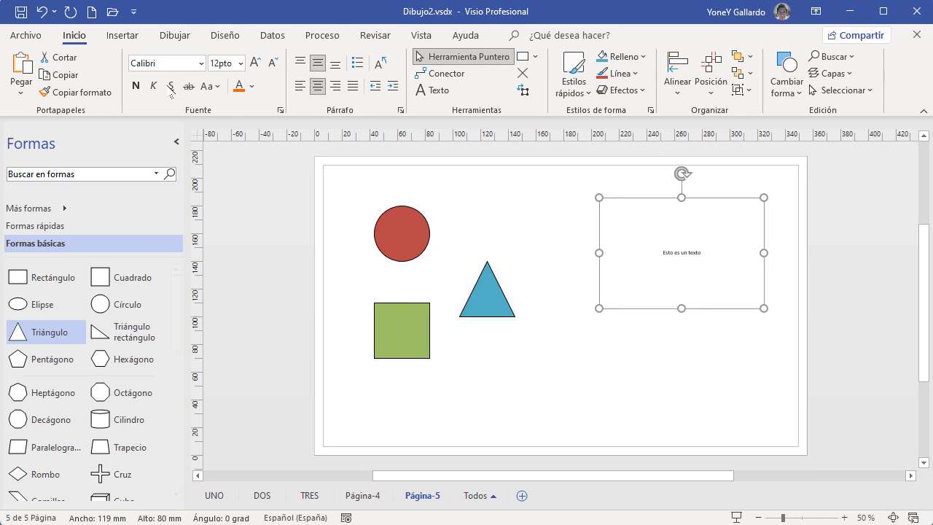
{"action": "left_click", "coordinate": [122, 35]}
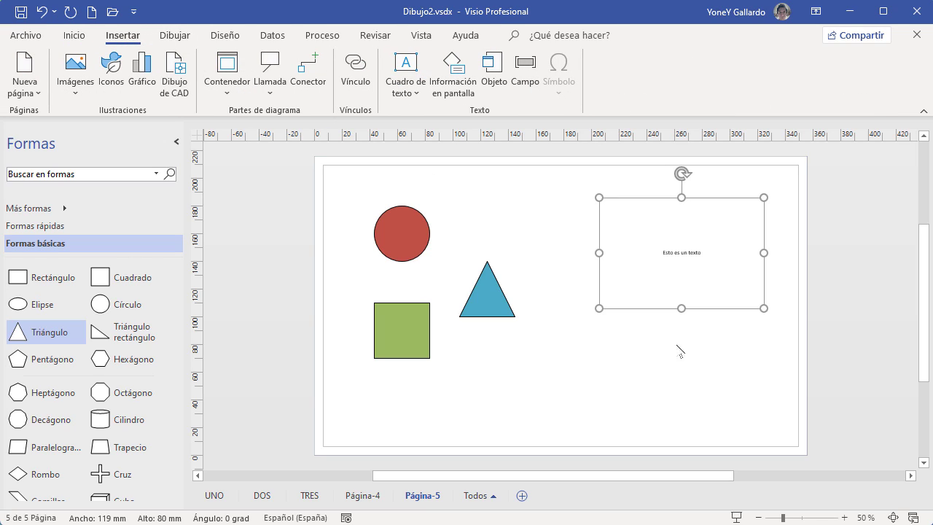
{"action": "left_click", "coordinate": [690, 368]}
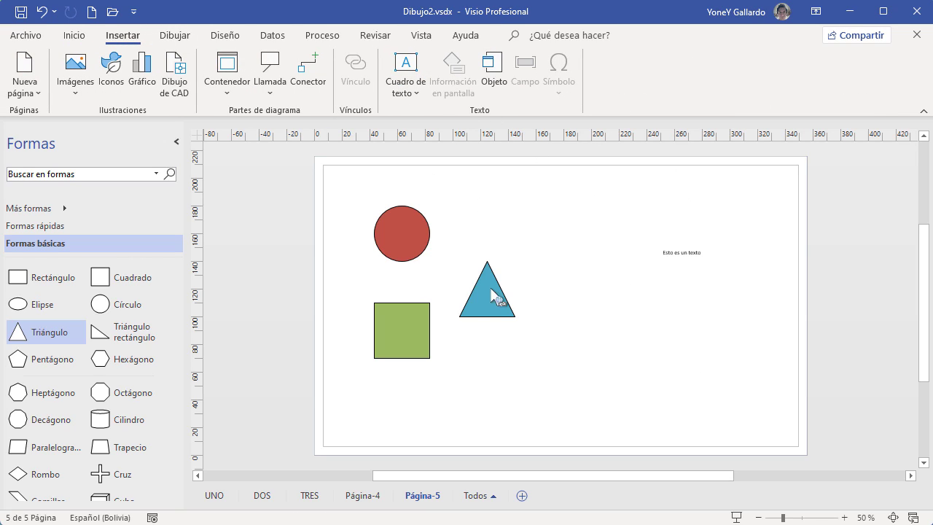
- Add the screen tip "ESTO ES UNA INFORMACIÓN DE PANTALLA" to the green square
{"action": "left_click", "coordinate": [427, 316]}
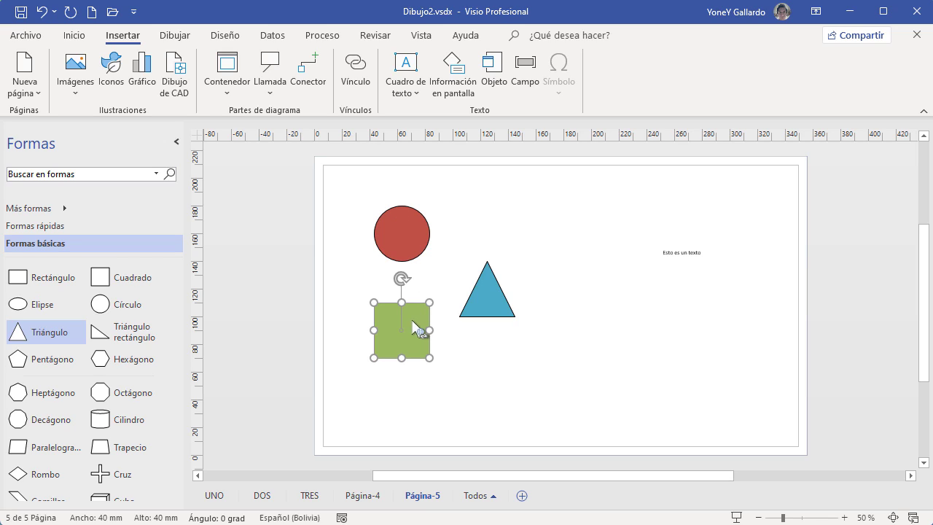
{"action": "left_click", "coordinate": [464, 78]}
{"action": "left_click_drag", "start_coordinate": [477, 191], "coordinate": [604, 217]}
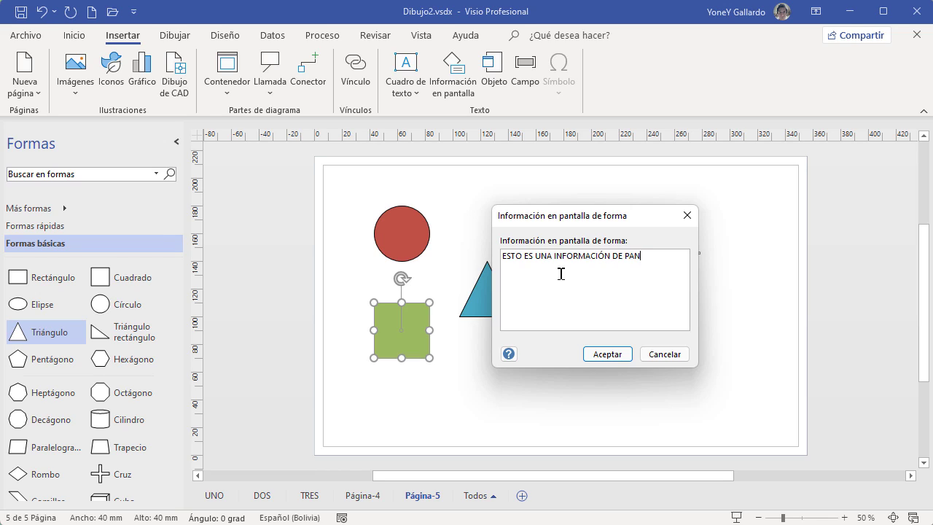
{"action": "left_click", "coordinate": [604, 355]}
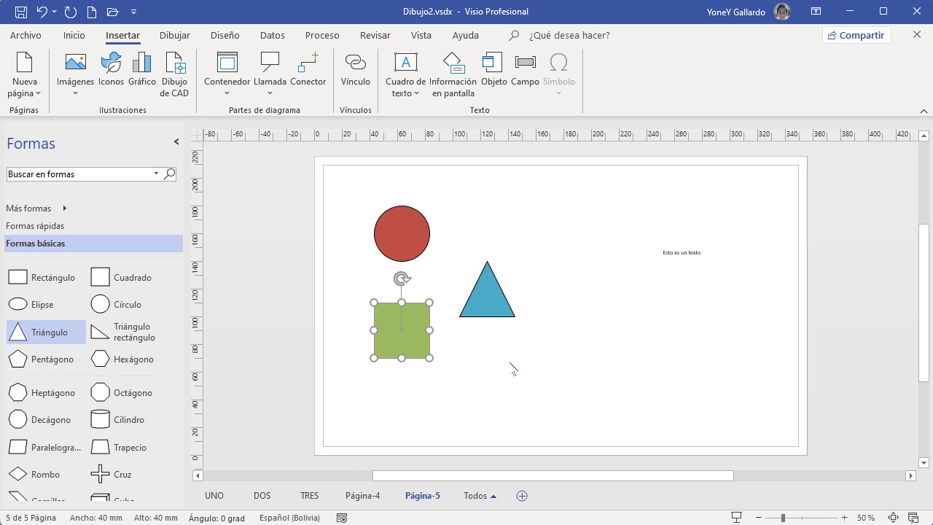
{"action": "left_click", "coordinate": [487, 410]}
- Check which tip the green square shows, and review the screen tip text stored for it
{"action": "mouse_move", "coordinate": [412, 351]}
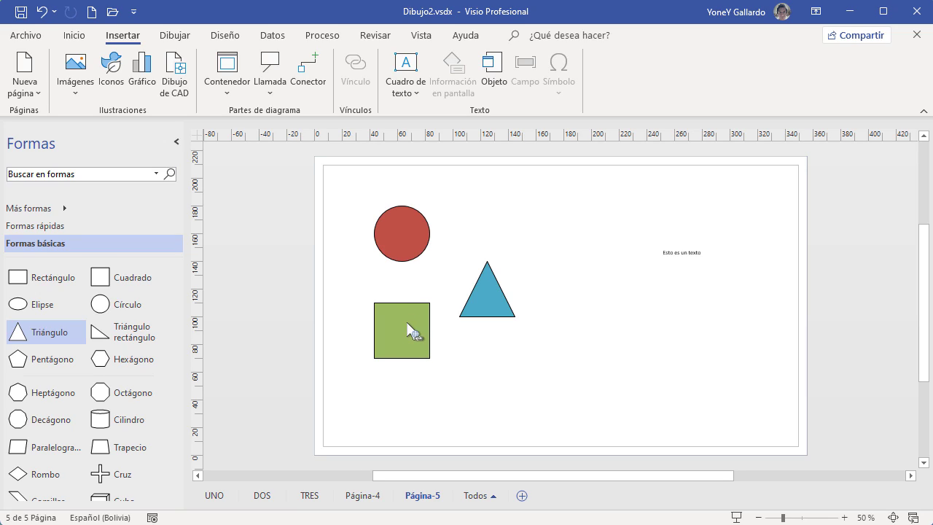
{"action": "left_click", "coordinate": [419, 333]}
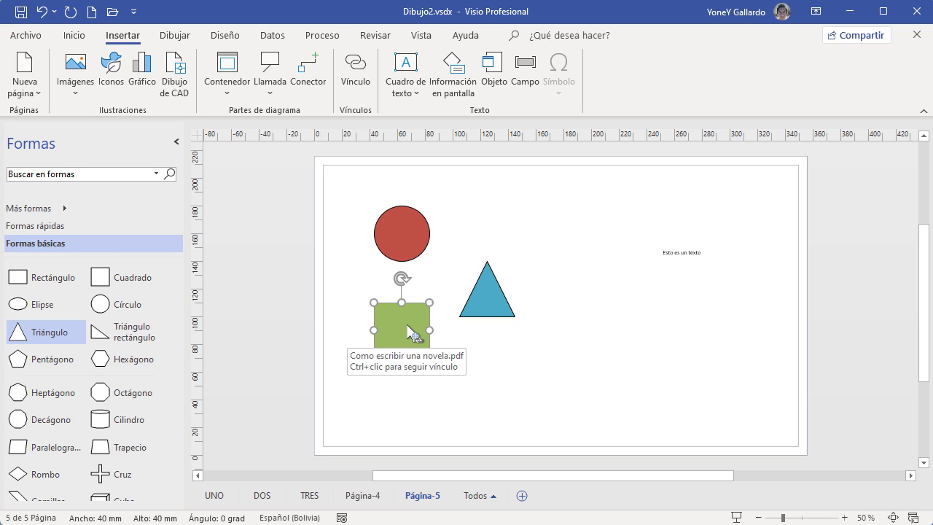
{"action": "left_click", "coordinate": [453, 77]}
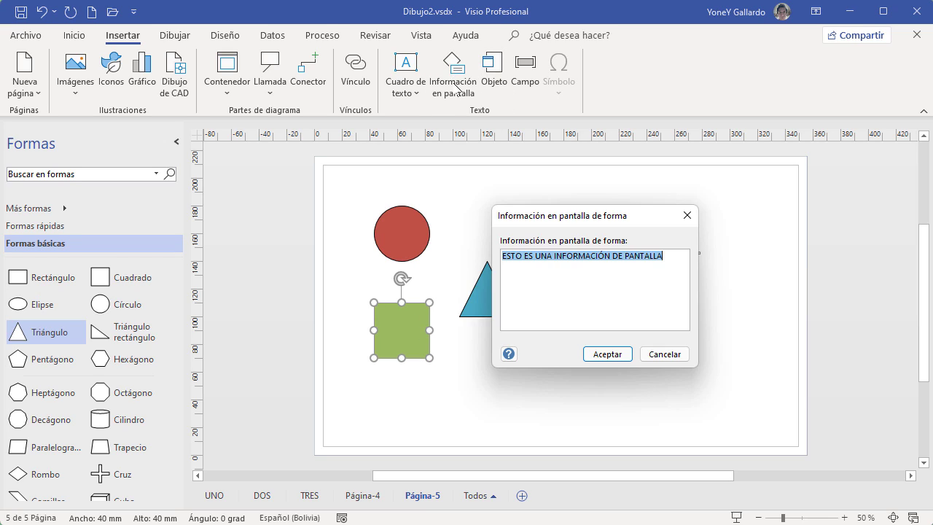
{"action": "left_click", "coordinate": [605, 354]}
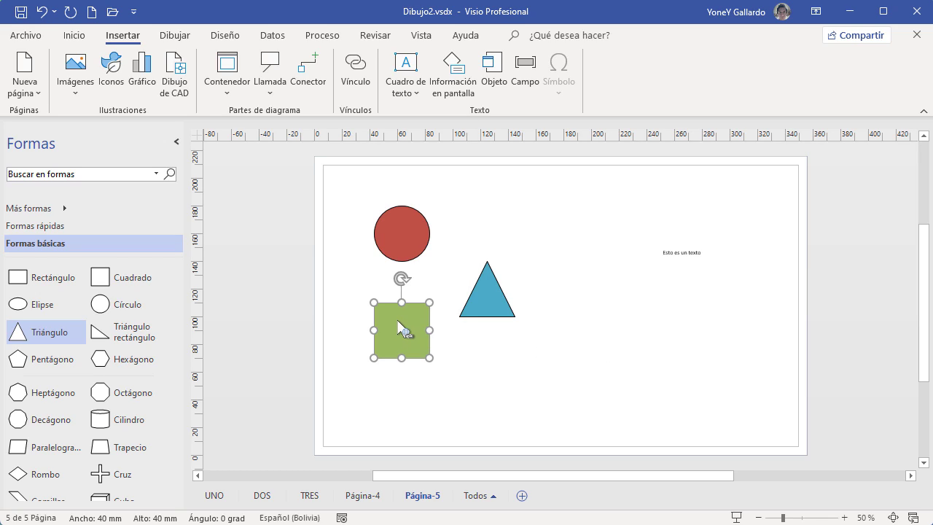
{"action": "mouse_move", "coordinate": [402, 329]}
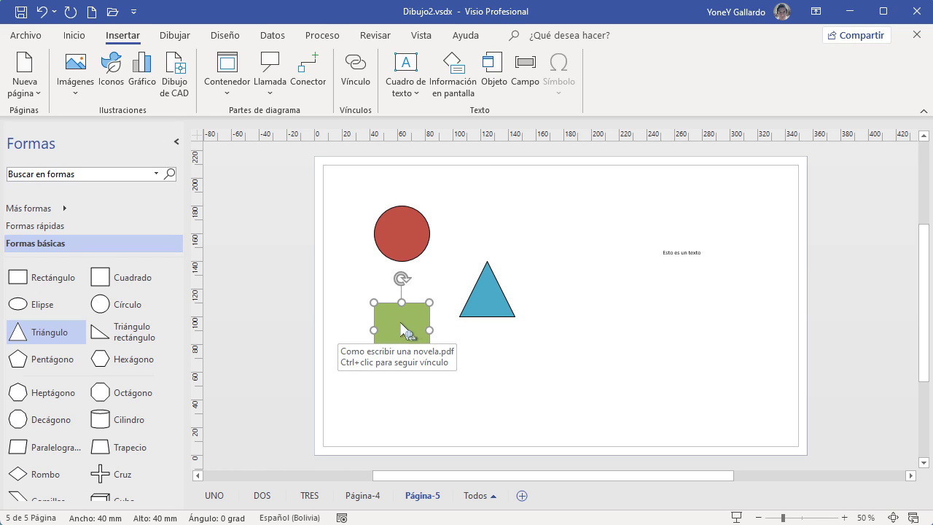
{"action": "left_click", "coordinate": [528, 373]}
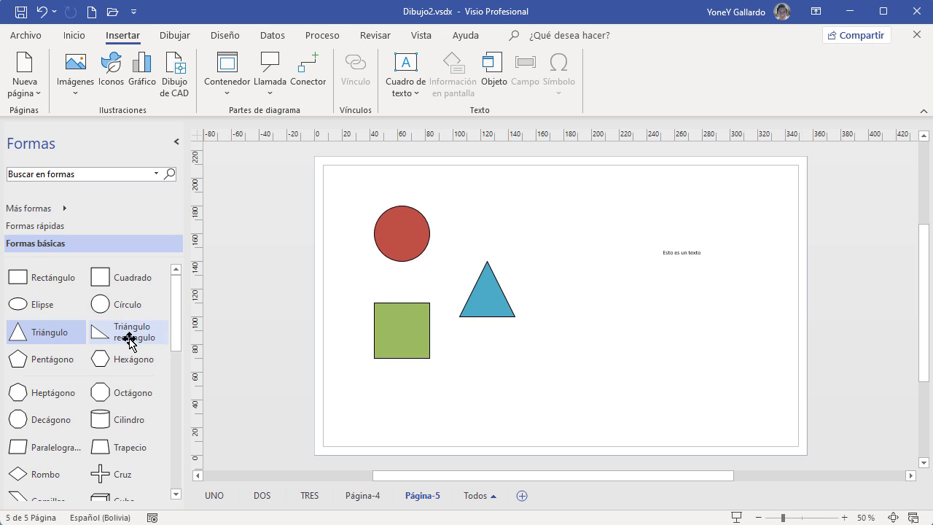
- Add a hexagon below the text box, and fill it with orange
{"action": "left_click_drag", "start_coordinate": [121, 358], "coordinate": [633, 354]}
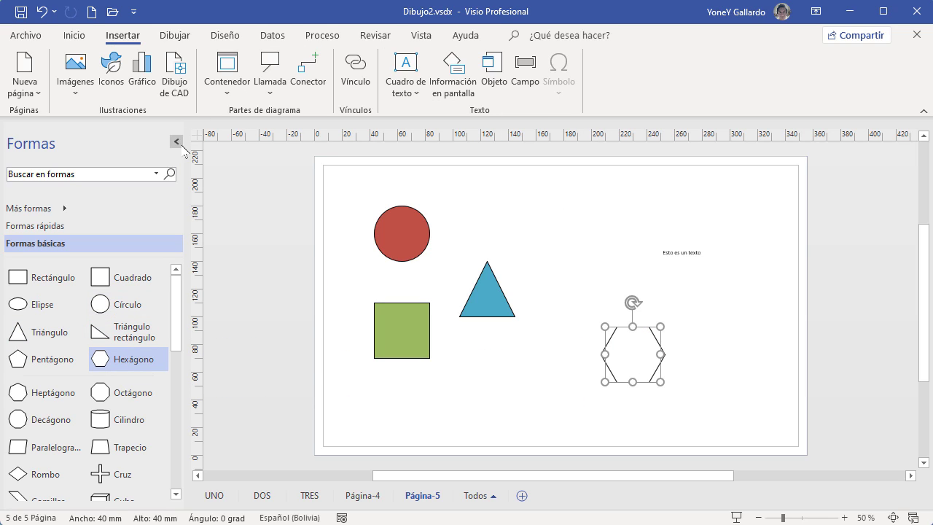
{"action": "left_click", "coordinate": [73, 35]}
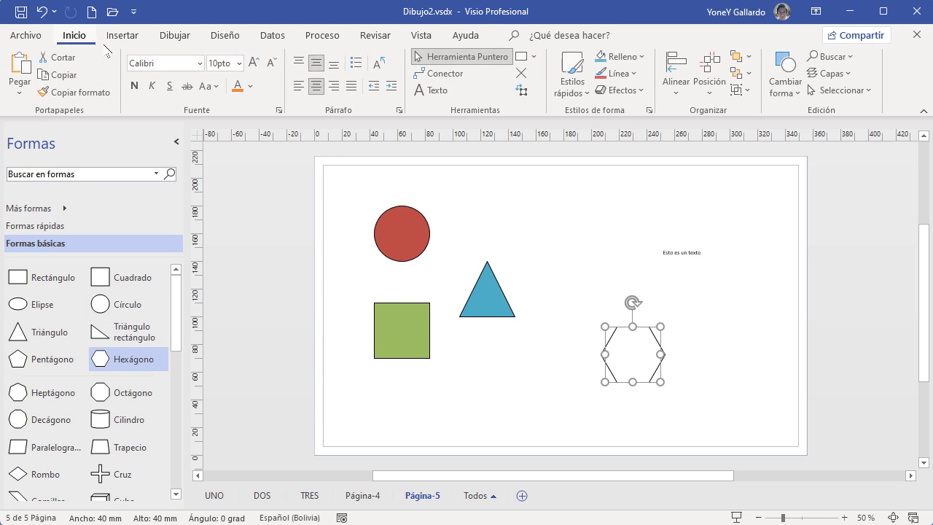
{"action": "left_click", "coordinate": [619, 57]}
{"action": "left_click", "coordinate": [701, 116]}
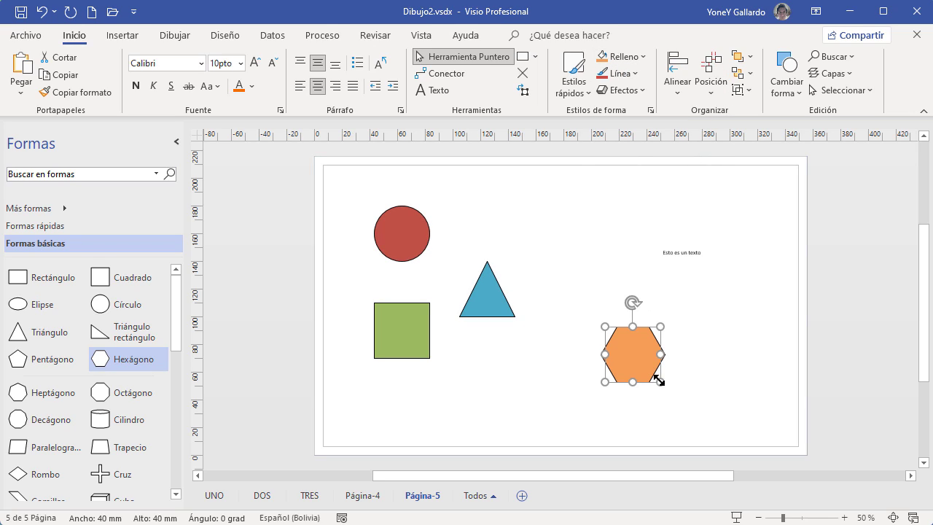
- Give the orange hexagon a screen tip starting with "ESTO ES UN POL", check it, and move the hexagon below the blue triangle
{"action": "left_click", "coordinate": [122, 35]}
{"action": "left_click", "coordinate": [464, 81]}
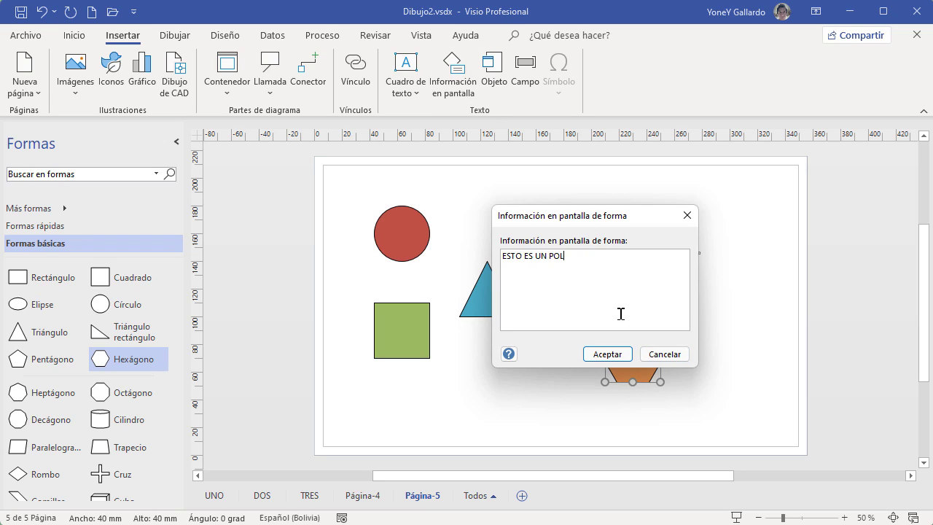
{"action": "left_click", "coordinate": [607, 354]}
{"action": "left_click", "coordinate": [737, 376]}
{"action": "mouse_move", "coordinate": [646, 352]}
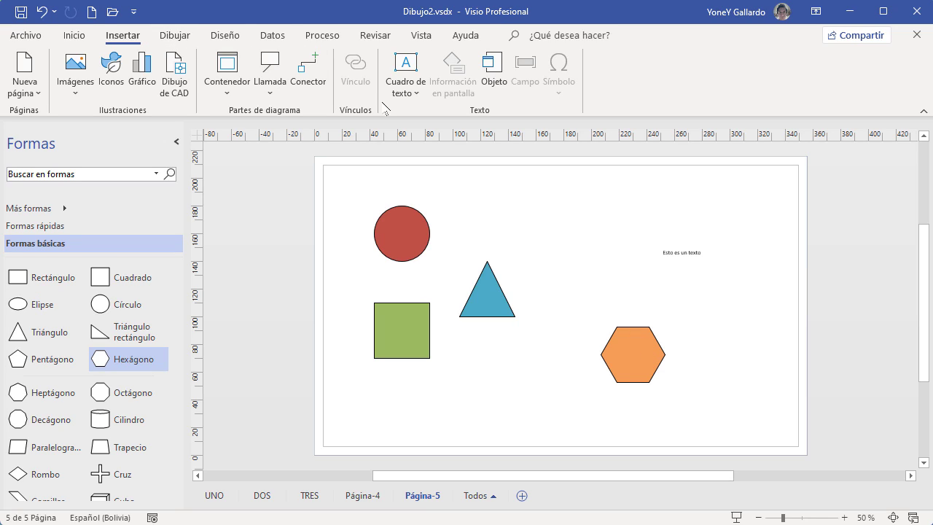
{"action": "left_click_drag", "start_coordinate": [635, 348], "coordinate": [488, 371]}
- Start inserting an object, and look through the object types that can be created new, such as a Microsoft Excel worksheet
{"action": "left_click", "coordinate": [496, 78]}
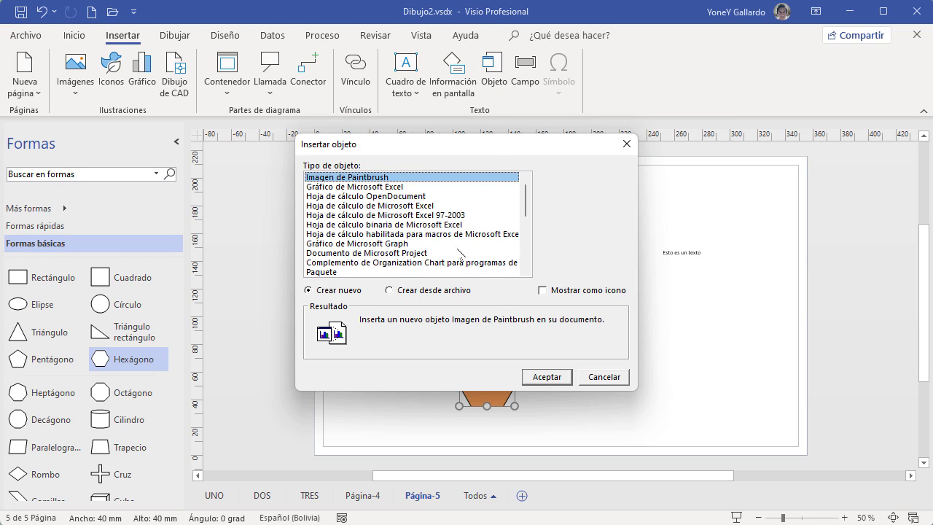
{"action": "left_click", "coordinate": [397, 207]}
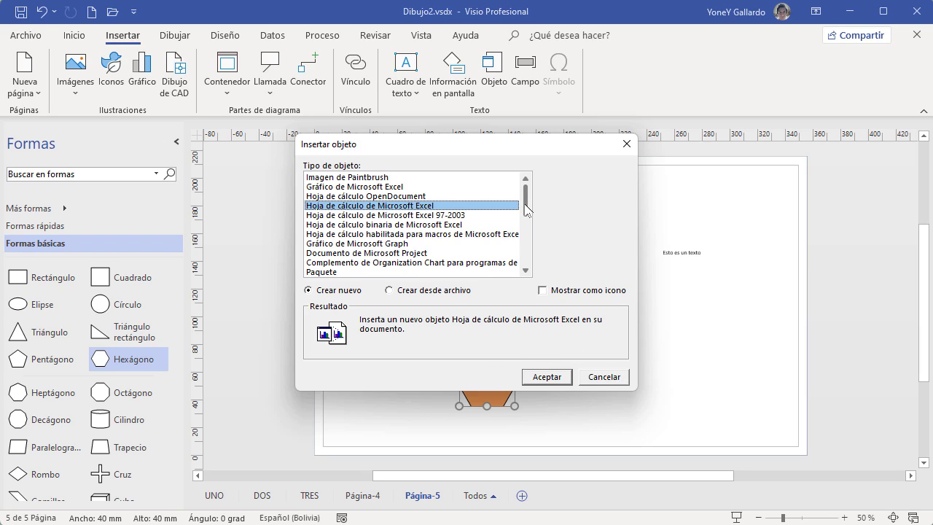
{"action": "left_click_drag", "start_coordinate": [526, 209], "coordinate": [526, 219]}
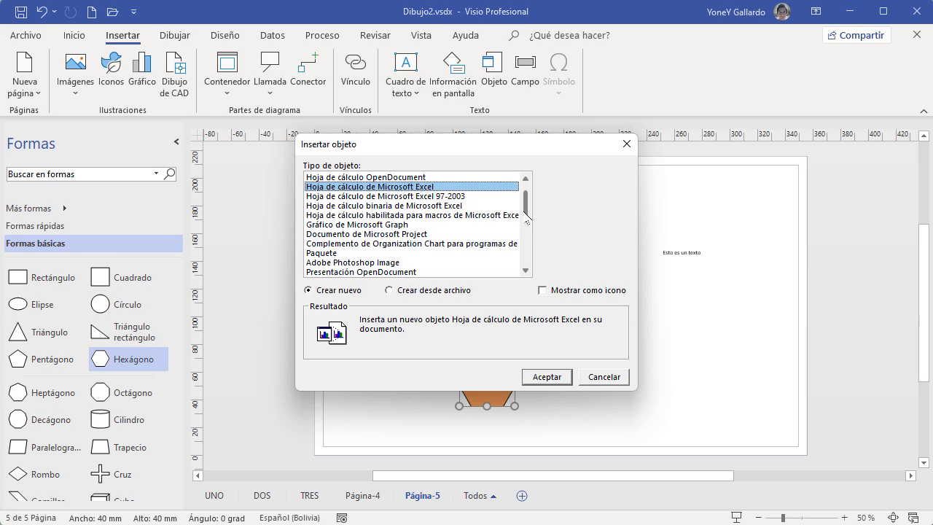
{"action": "left_click", "coordinate": [404, 206]}
{"action": "key", "text": "Up"}
{"action": "key", "text": "Up"}
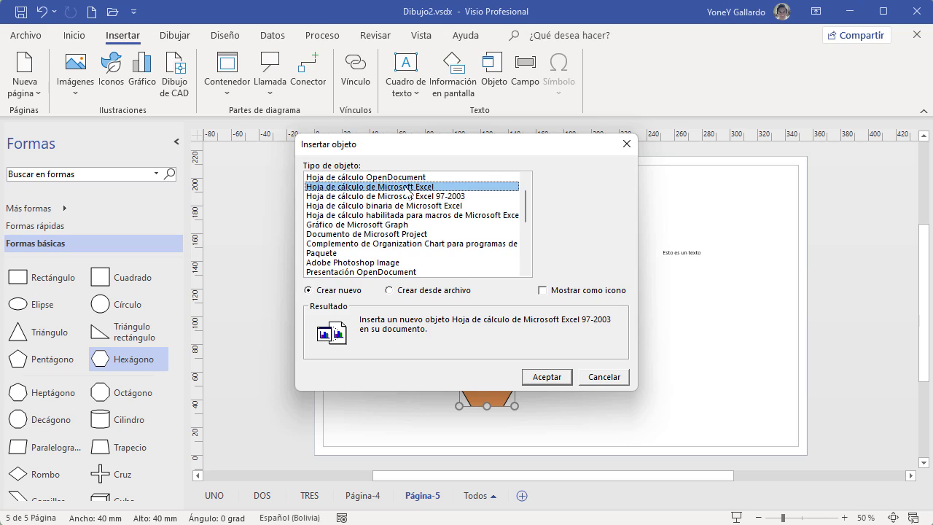
- Embed the existing file contactos-correo.xlsx from the Documents folder as an object, and delete it together with the text box
{"action": "left_click", "coordinate": [390, 290]}
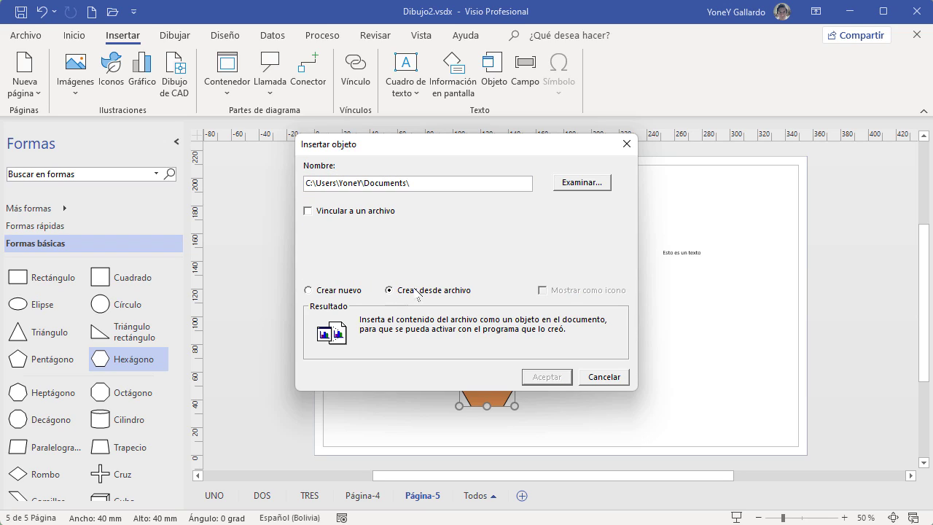
{"action": "left_click", "coordinate": [581, 183]}
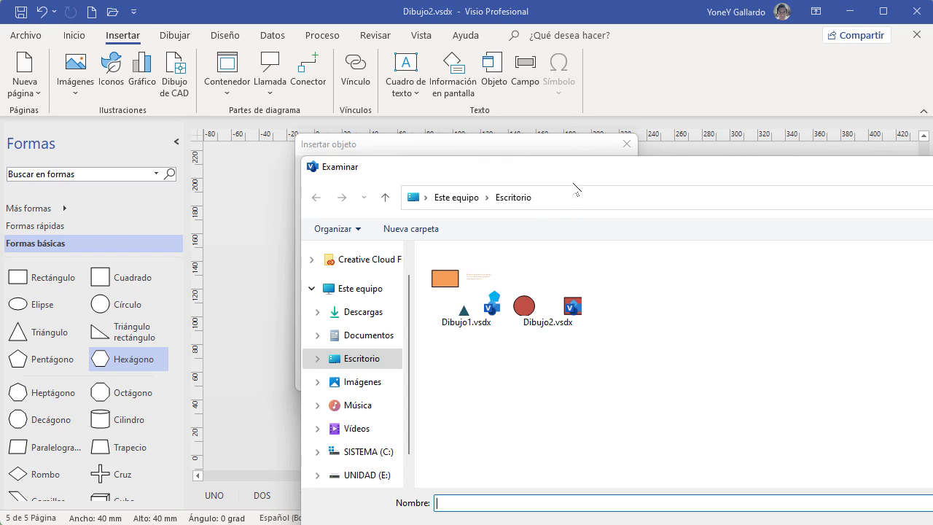
{"action": "left_click", "coordinate": [368, 340]}
{"action": "scroll", "coordinate": [524, 357], "scroll_direction": "down", "scroll_amount": 5}
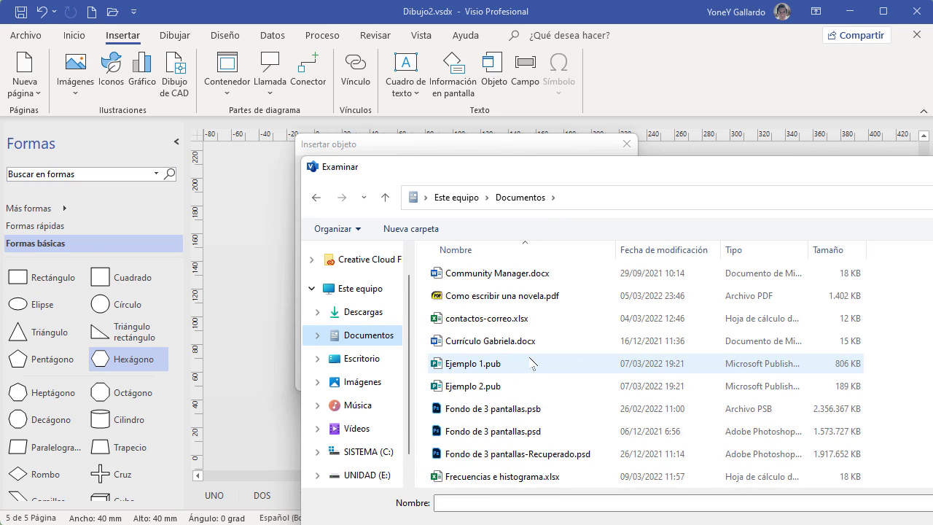
{"action": "left_click", "coordinate": [488, 322]}
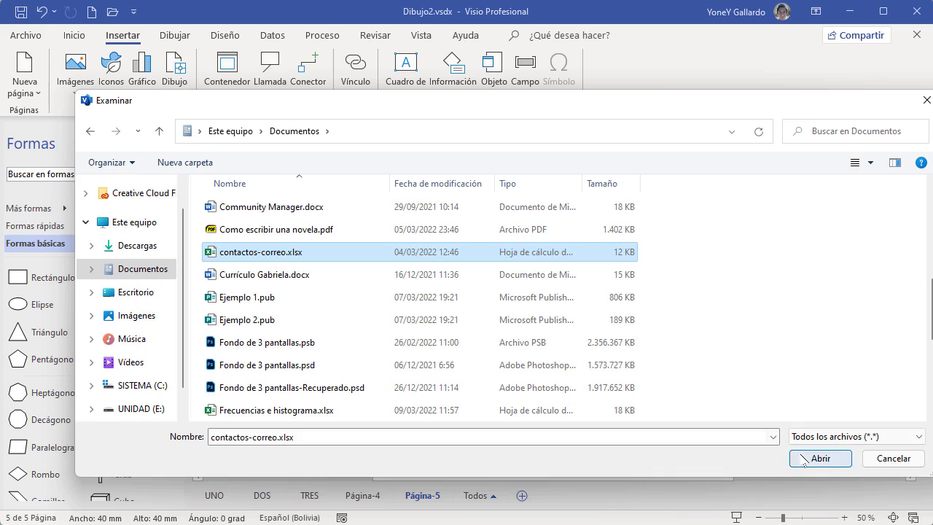
{"action": "left_click", "coordinate": [796, 455]}
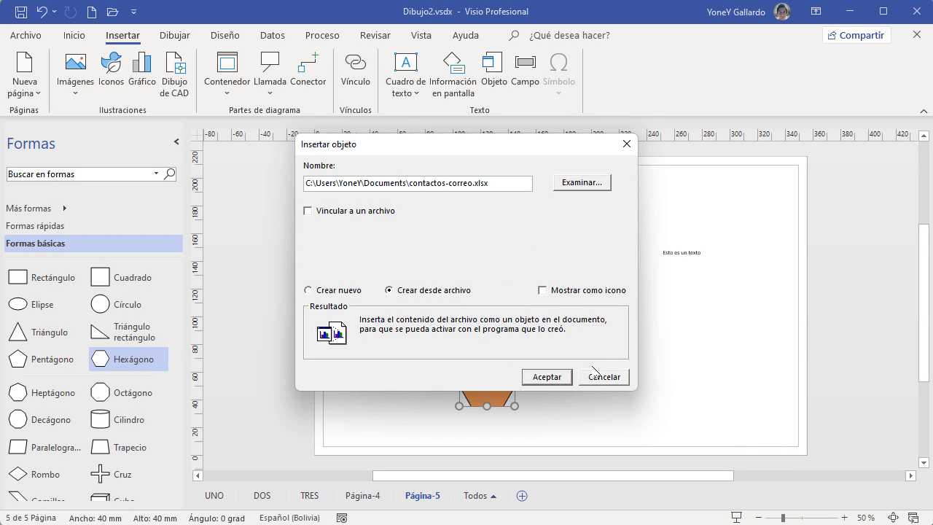
{"action": "left_click", "coordinate": [548, 376]}
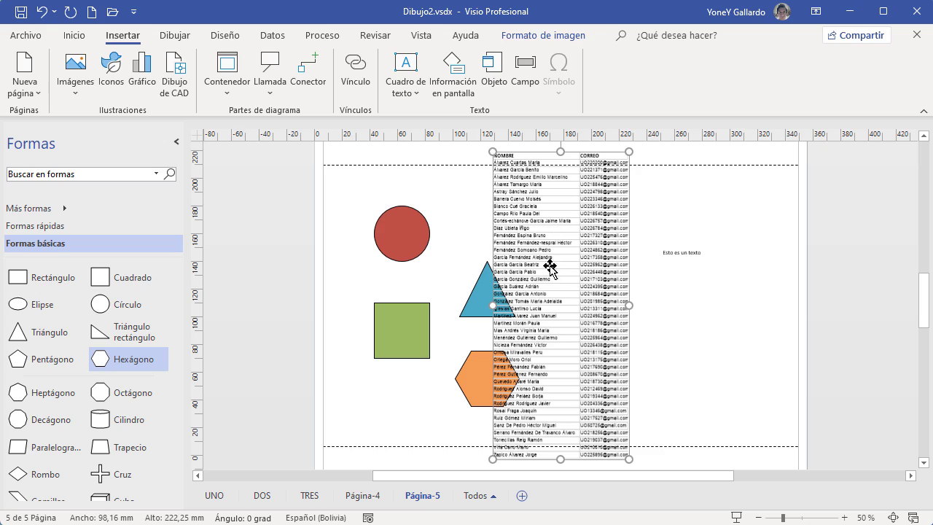
{"action": "key", "text": "Delete"}
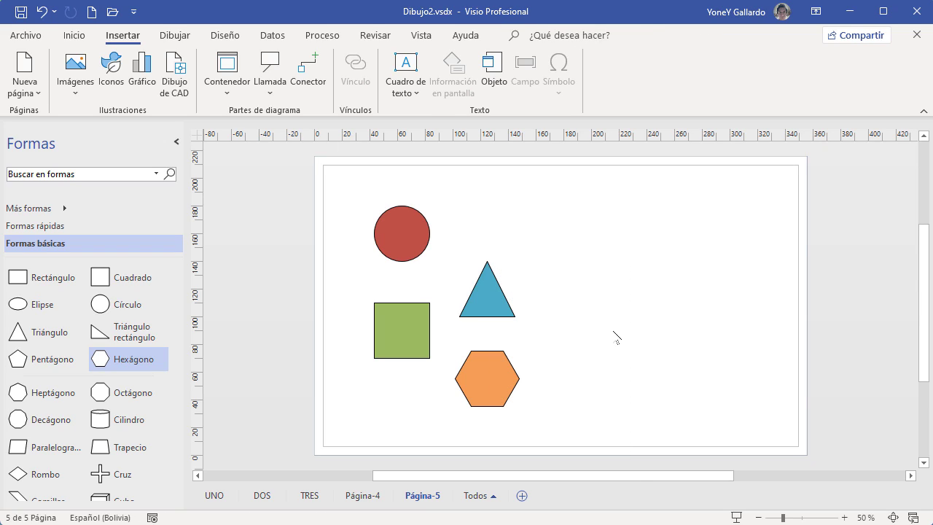
- Review the Dibujar entry in the program's ribbon customization options, and leave the options without saving changes
{"action": "left_click", "coordinate": [175, 35]}
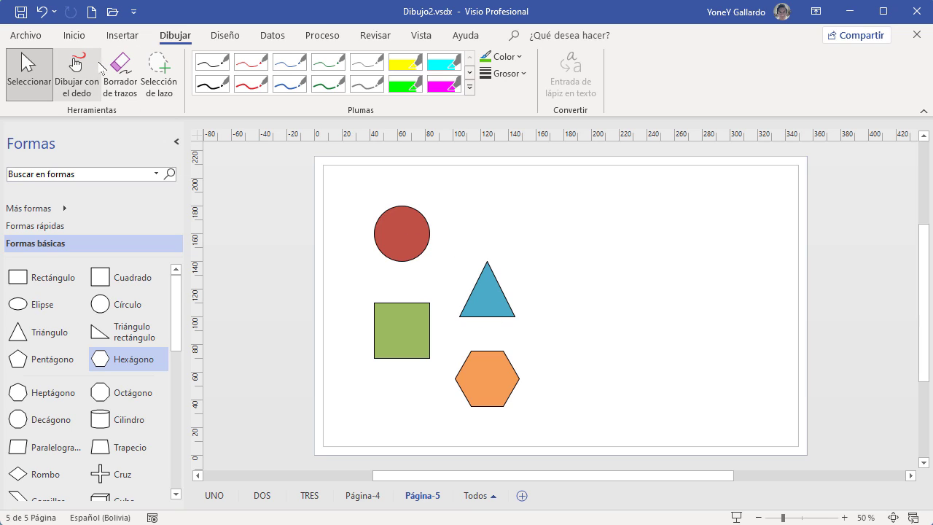
{"action": "left_click", "coordinate": [27, 35]}
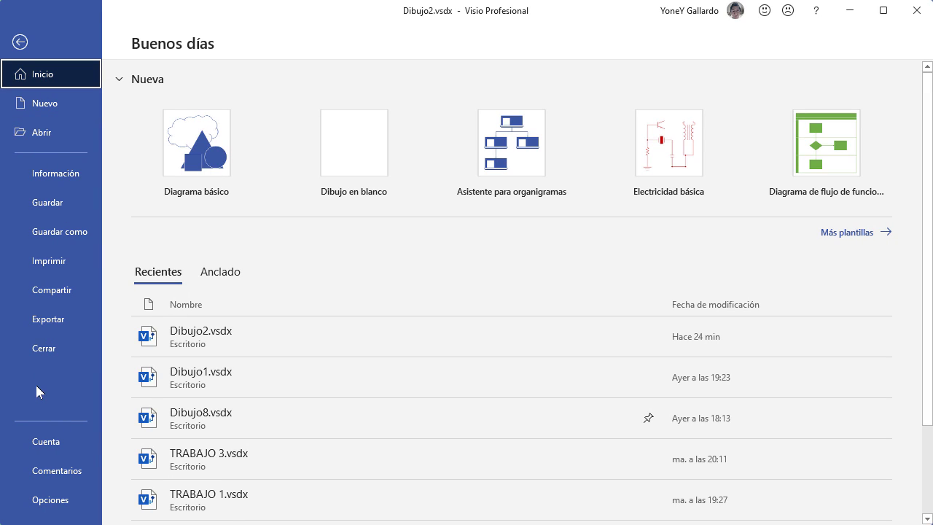
{"action": "left_click", "coordinate": [48, 500]}
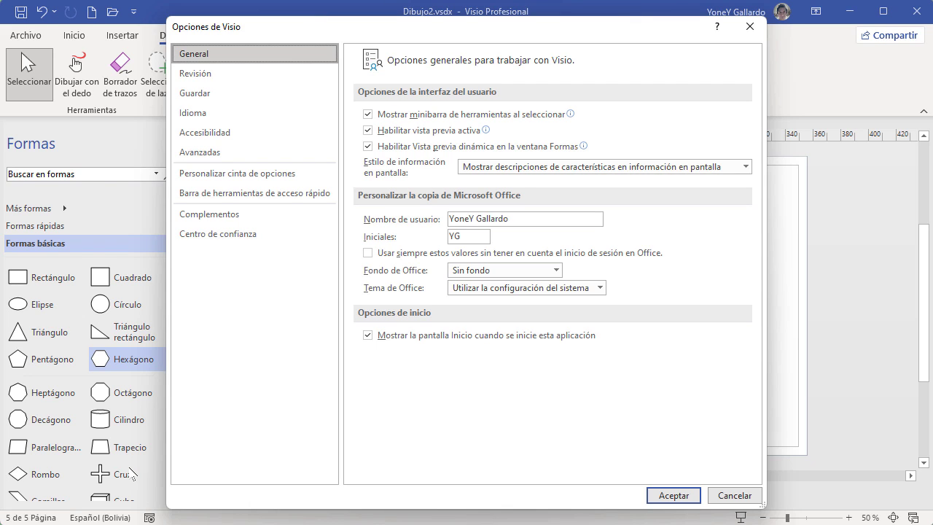
{"action": "left_click", "coordinate": [220, 175]}
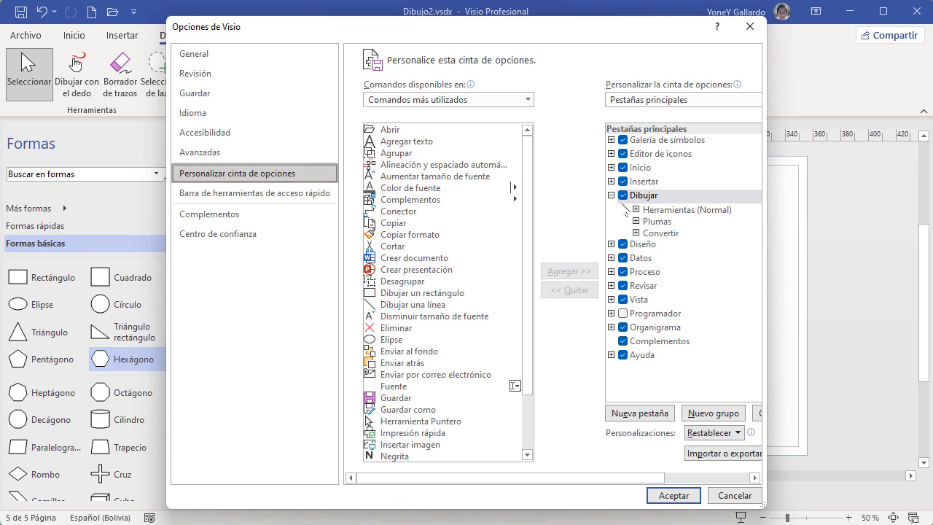
{"action": "left_click", "coordinate": [611, 195]}
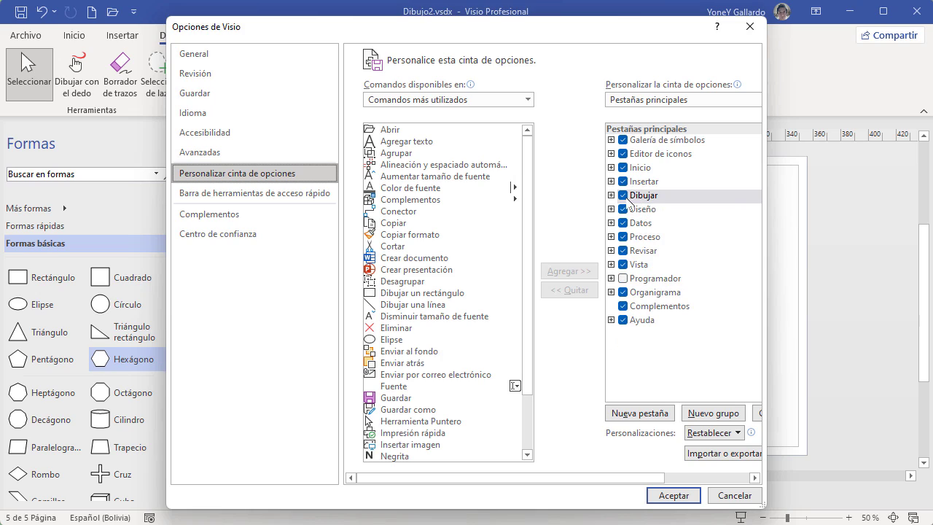
{"action": "left_click", "coordinate": [623, 195]}
{"action": "left_click", "coordinate": [623, 195]}
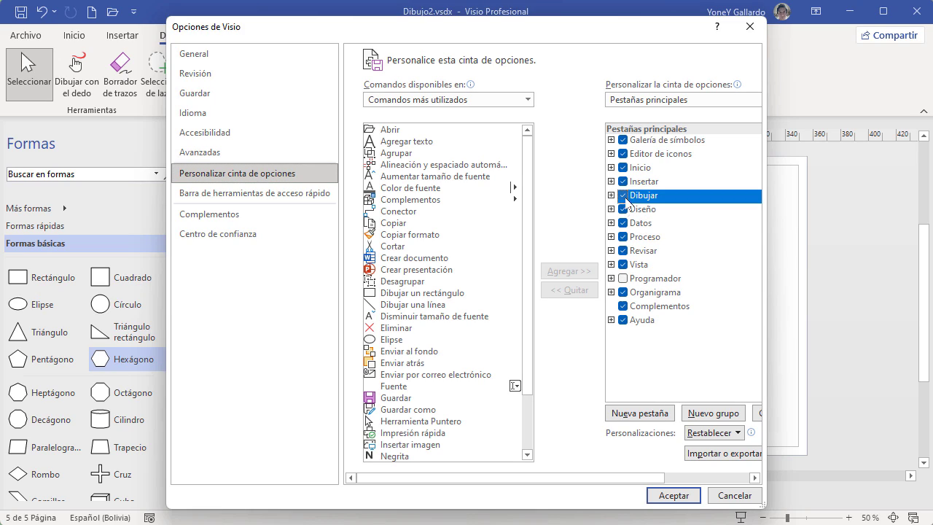
{"action": "left_click", "coordinate": [732, 494]}
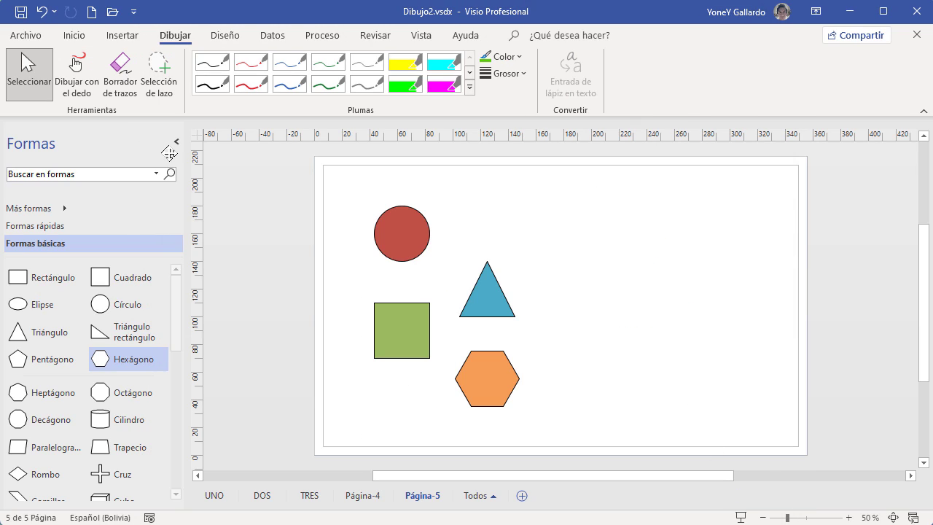
- On a new page, draw a wavy blue pen line about 220 mm wide and a red looping curve about 210 mm wide below it
{"action": "left_click", "coordinate": [521, 494]}
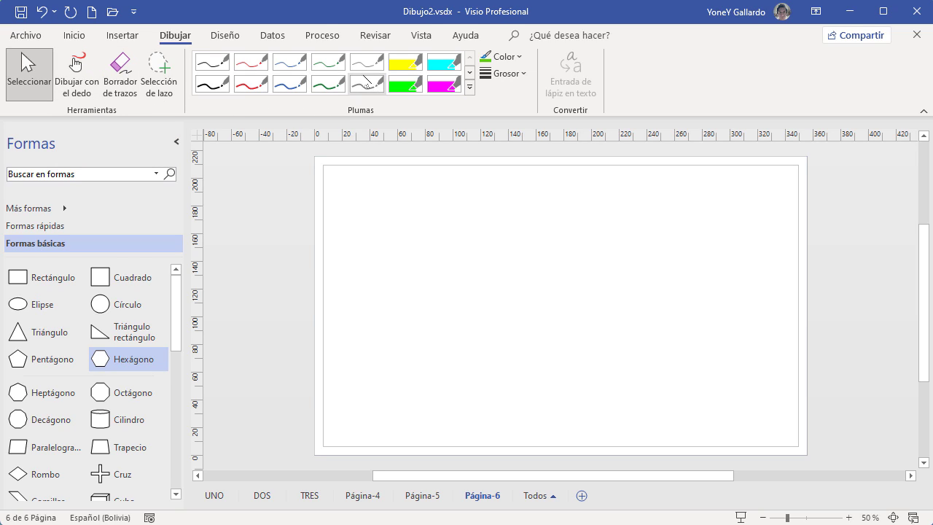
{"action": "left_click", "coordinate": [294, 88]}
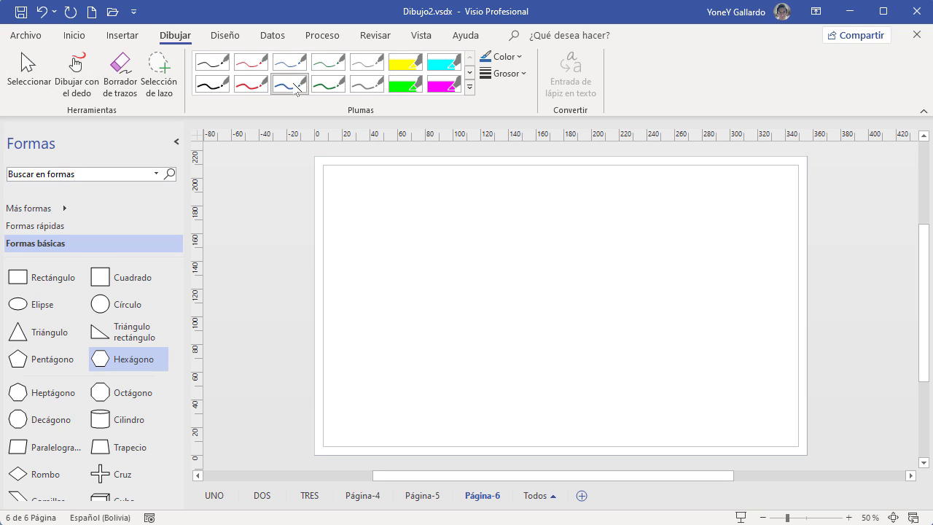
{"action": "left_click_drag", "start_coordinate": [403, 234], "coordinate": [706, 260]}
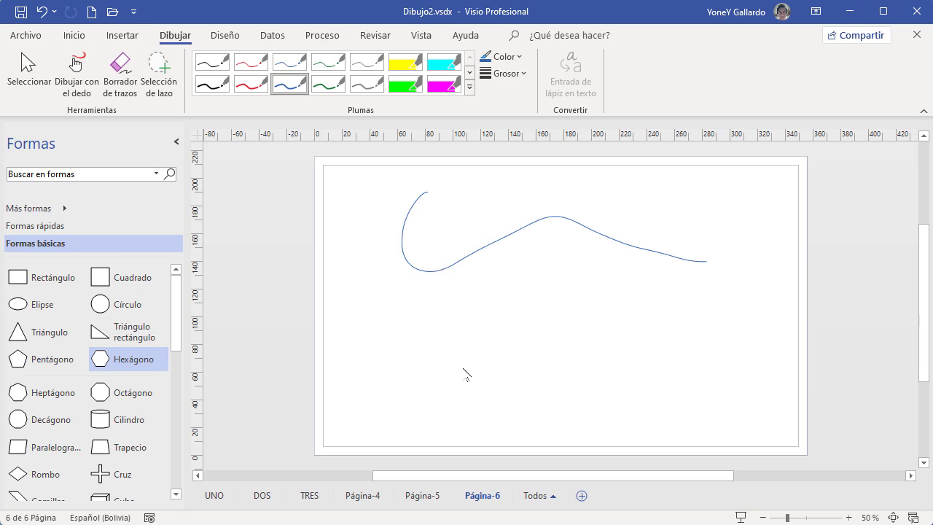
{"action": "left_click", "coordinate": [27, 80]}
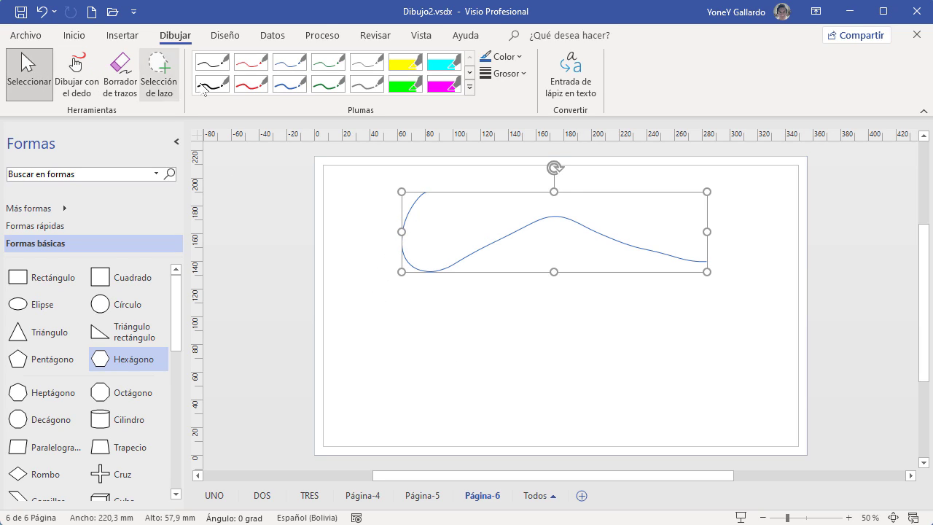
{"action": "left_click", "coordinate": [251, 83]}
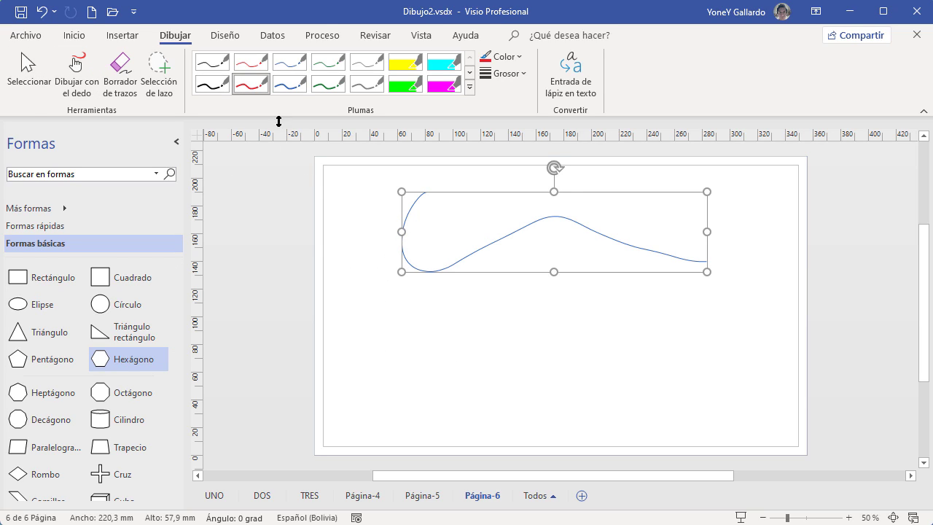
{"action": "mouse_move", "coordinate": [400, 327]}
{"action": "left_mouse_down"}
{"action": "mouse_move", "coordinate": [587, 337]}
{"action": "mouse_move", "coordinate": [624, 375]}
{"action": "mouse_move", "coordinate": [396, 383]}
{"action": "left_mouse_up"}
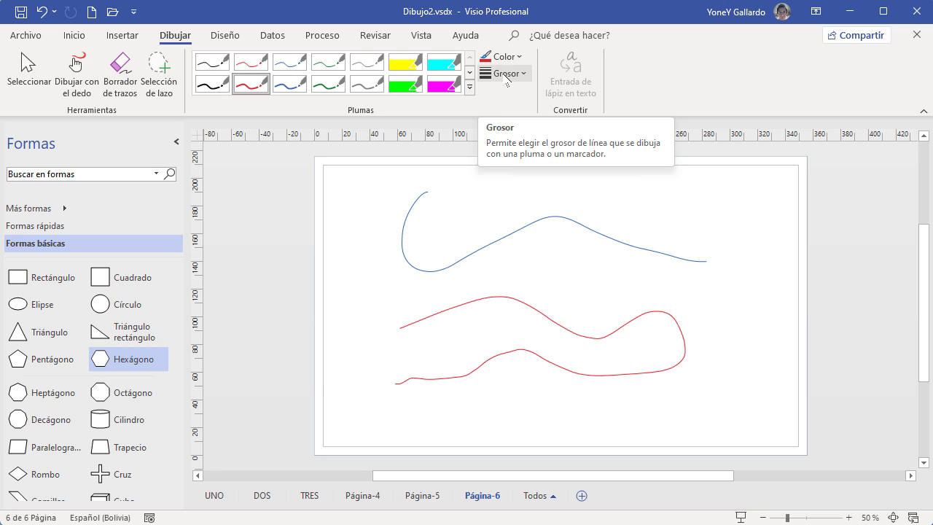
- Select the red curve by drawing a lasso around it, and delete it
{"action": "left_click", "coordinate": [164, 75]}
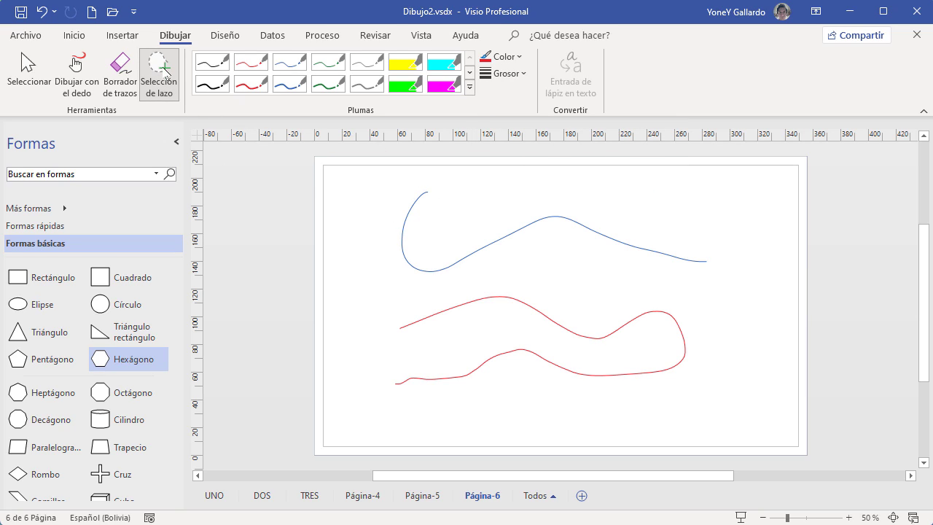
{"action": "left_click", "coordinate": [74, 34]}
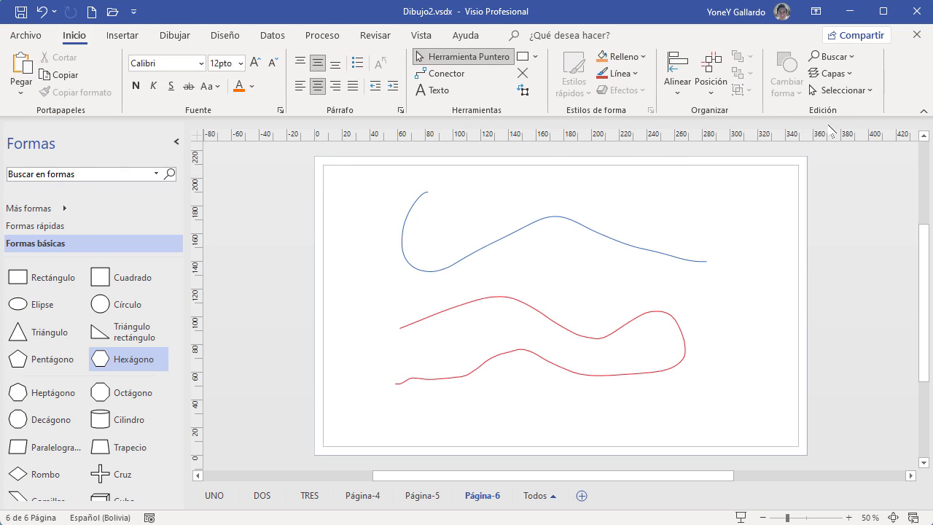
{"action": "left_click", "coordinate": [869, 90]}
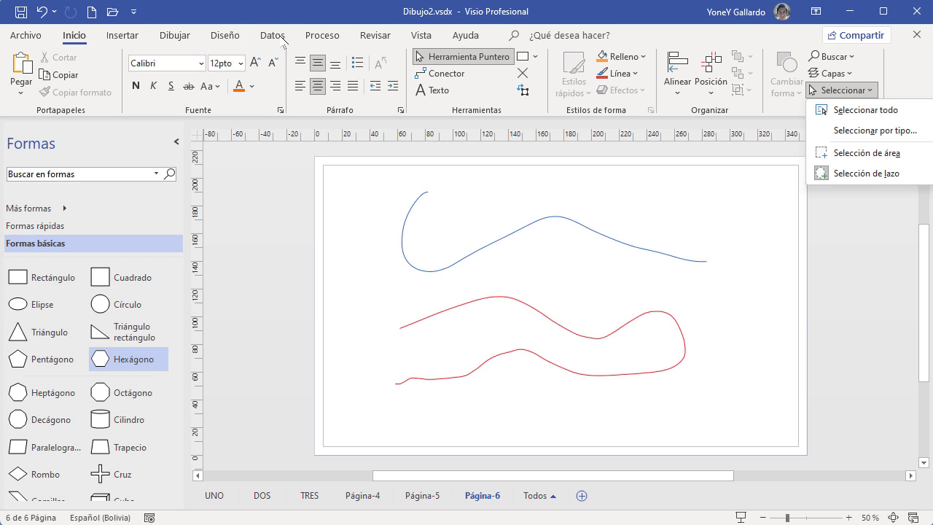
{"action": "left_click", "coordinate": [179, 36]}
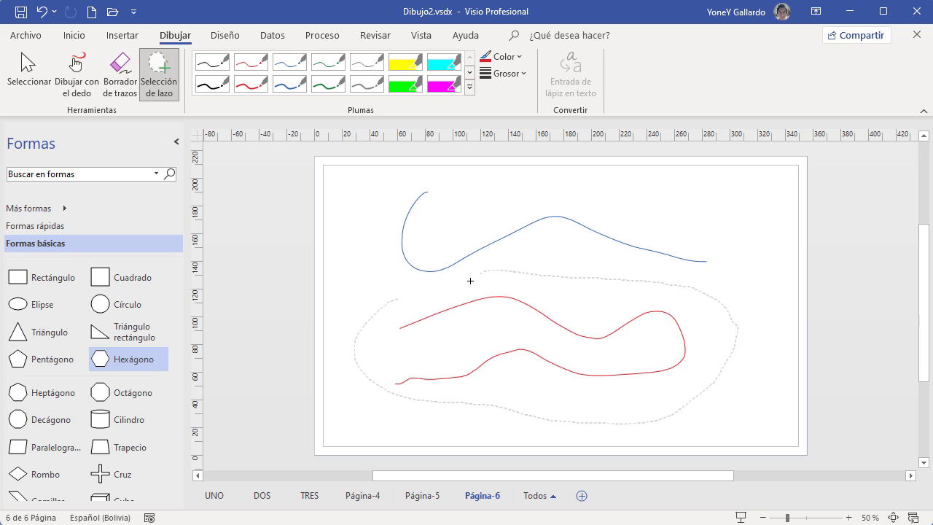
{"action": "left_click_drag", "start_coordinate": [391, 298], "coordinate": [389, 300]}
{"action": "left_click", "coordinate": [38, 79]}
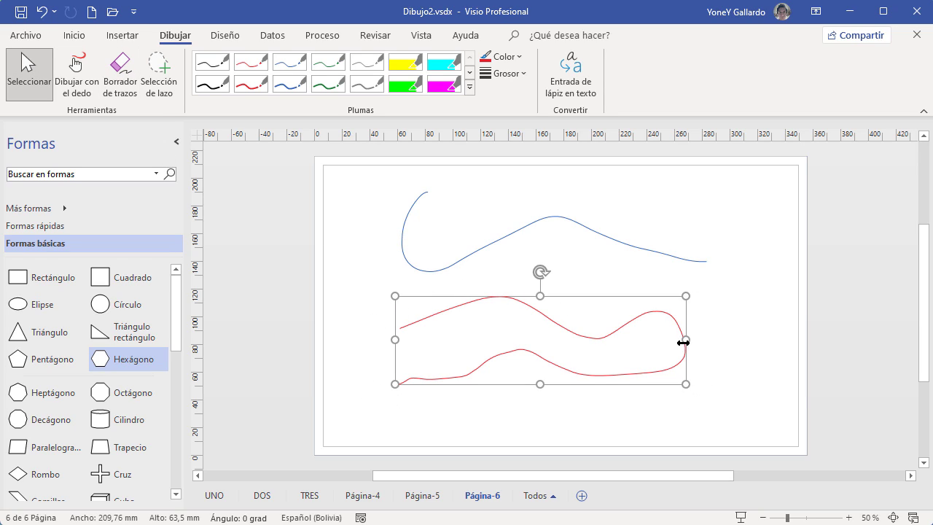
{"action": "key", "text": "Delete"}
{"action": "left_click_drag", "start_coordinate": [396, 179], "coordinate": [746, 333]}
{"action": "key", "text": "Delete"}
{"action": "key", "text": "ctrl+z"}
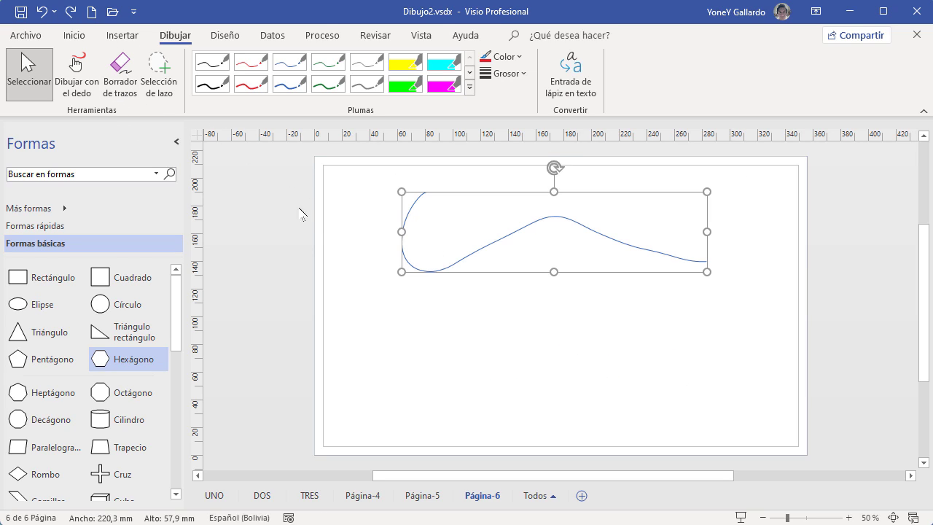
- Erase the blue line with the stroke eraser, and return to the selection tool
{"action": "left_click", "coordinate": [120, 74]}
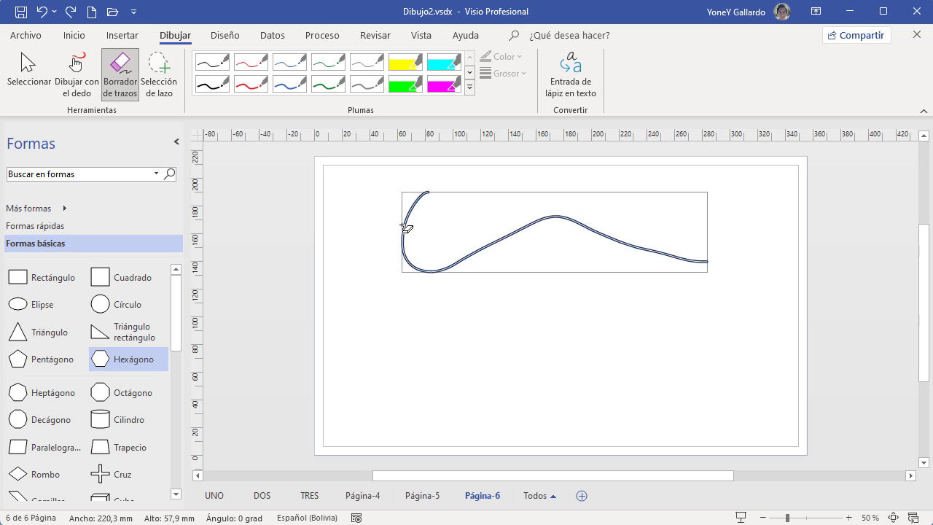
{"action": "left_click", "coordinate": [403, 218]}
{"action": "left_click", "coordinate": [35, 69]}
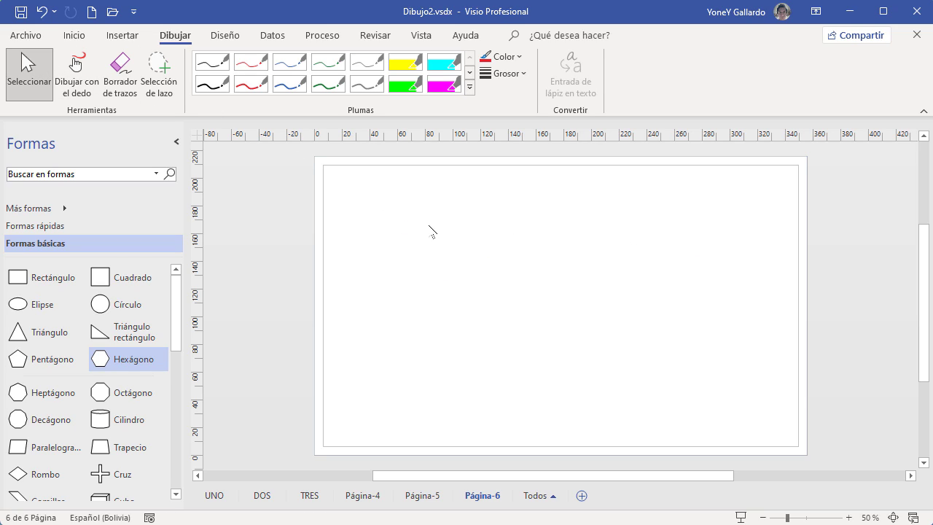
- Try converting a red handwritten letter L, about 34 mm wide and 54 mm tall, to text, and delete the result
{"action": "left_click", "coordinate": [257, 87]}
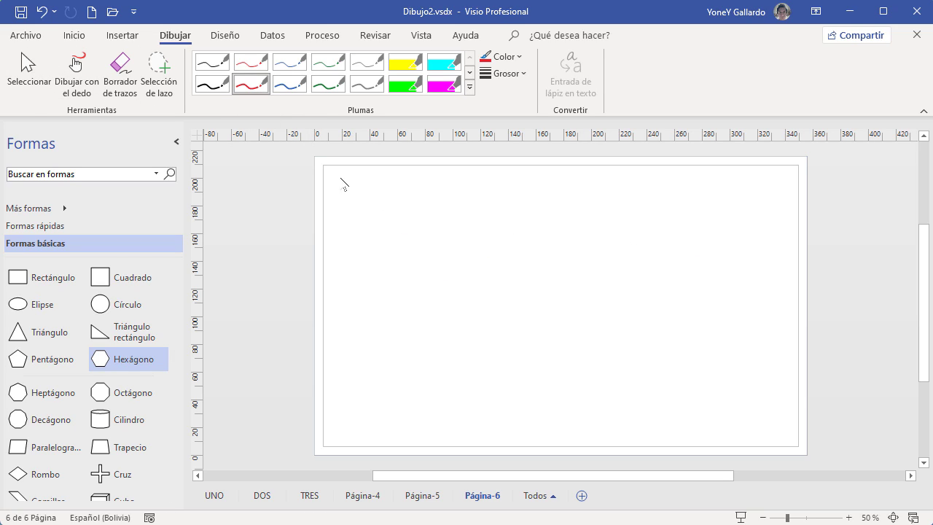
{"action": "left_click_drag", "start_coordinate": [392, 204], "coordinate": [388, 253]}
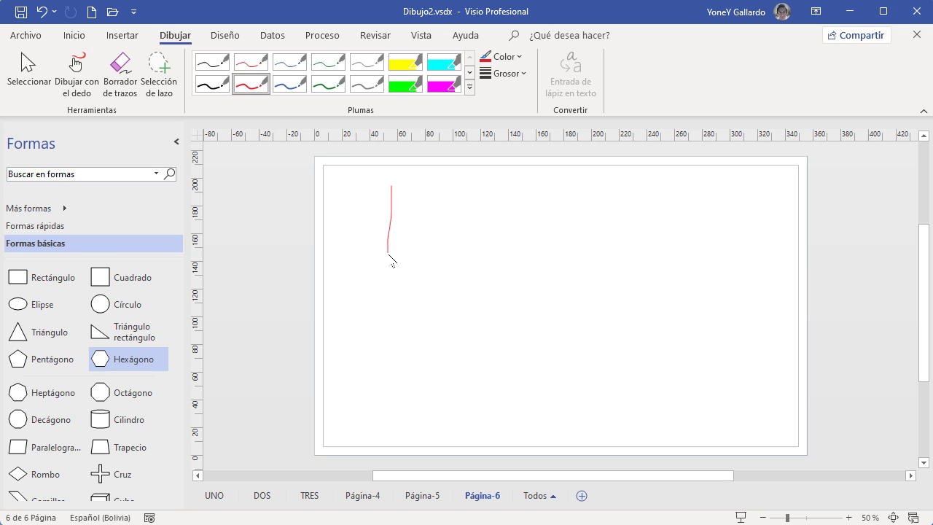
{"action": "left_click", "coordinate": [27, 72]}
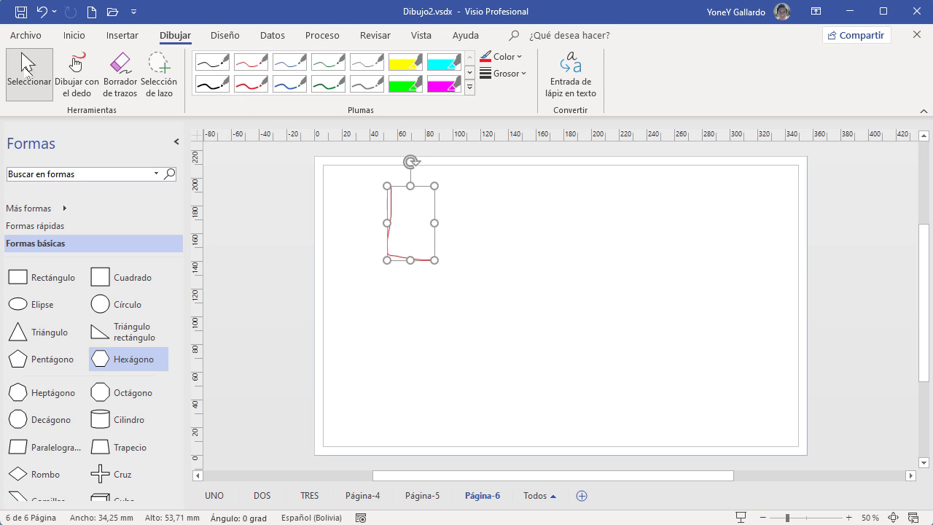
{"action": "left_click", "coordinate": [568, 80]}
{"action": "scroll", "coordinate": [444, 276], "scroll_direction": "up", "scroll_amount": 5}
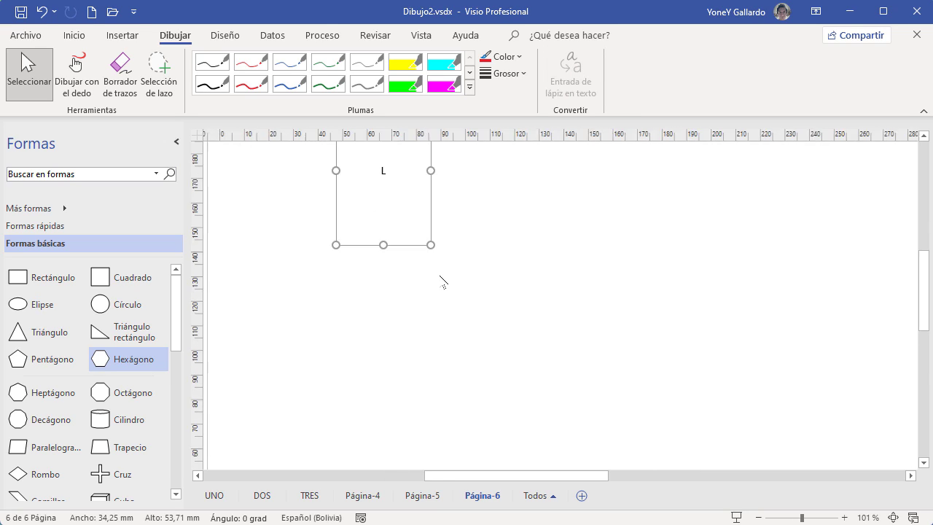
{"action": "scroll", "coordinate": [410, 285], "scroll_direction": "up", "scroll_amount": 3}
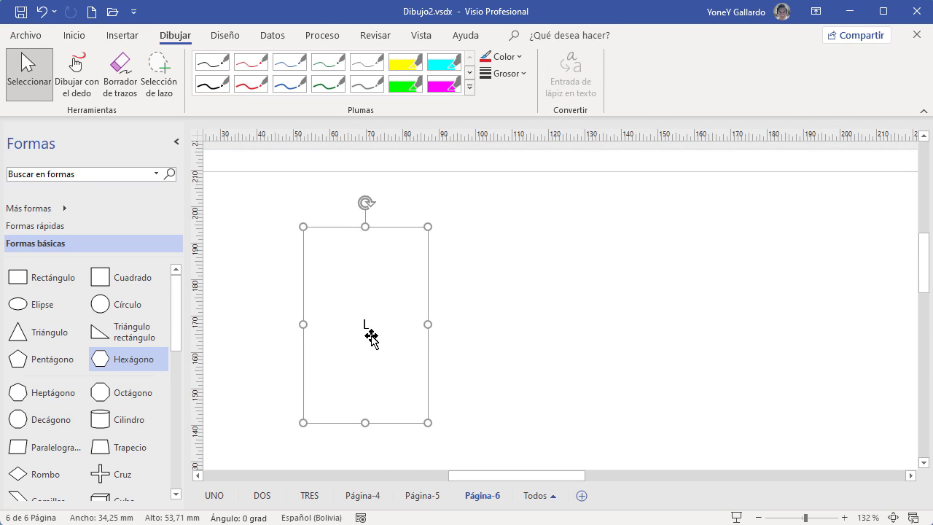
{"action": "key", "text": "Delete"}
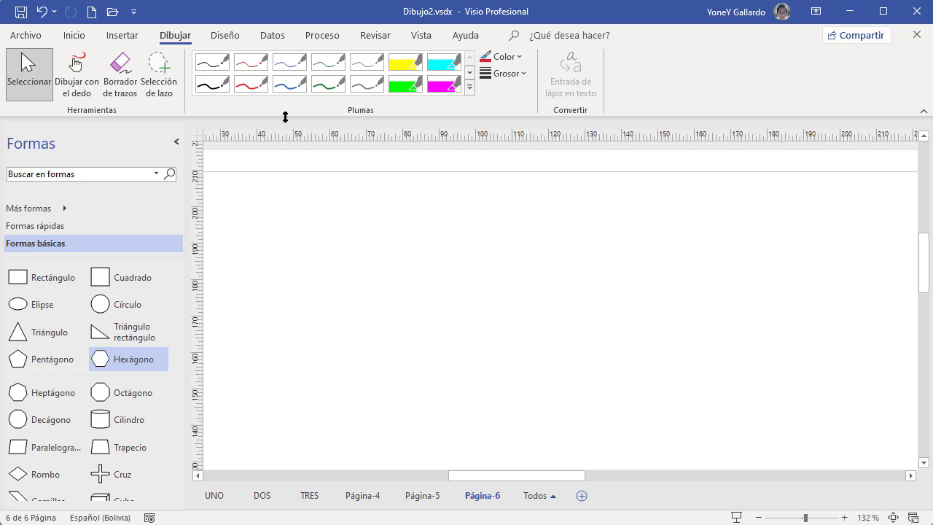
- Handwrite the word "Hola" with the red pen in the upper left part of the page
{"action": "left_click", "coordinate": [251, 84]}
{"action": "mouse_move", "coordinate": [266, 237]}
{"action": "left_mouse_down"}
{"action": "mouse_move", "coordinate": [262, 304]}
{"action": "mouse_move", "coordinate": [302, 243]}
{"action": "mouse_move", "coordinate": [325, 282]}
{"action": "mouse_move", "coordinate": [354, 278]}
{"action": "mouse_move", "coordinate": [426, 310]}
{"action": "left_mouse_up"}
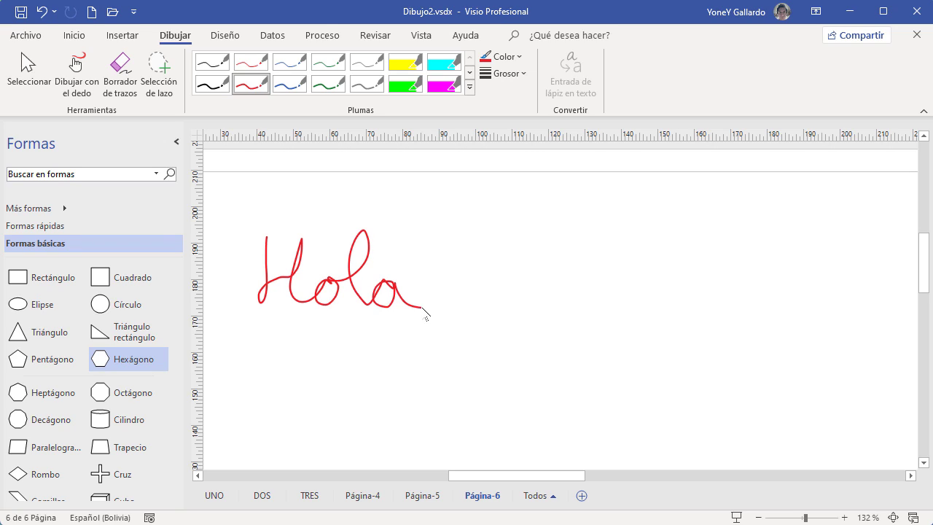
- Convert the handwritten word "Hola" to text, and deselect it
{"action": "left_click", "coordinate": [27, 73]}
{"action": "left_click", "coordinate": [566, 87]}
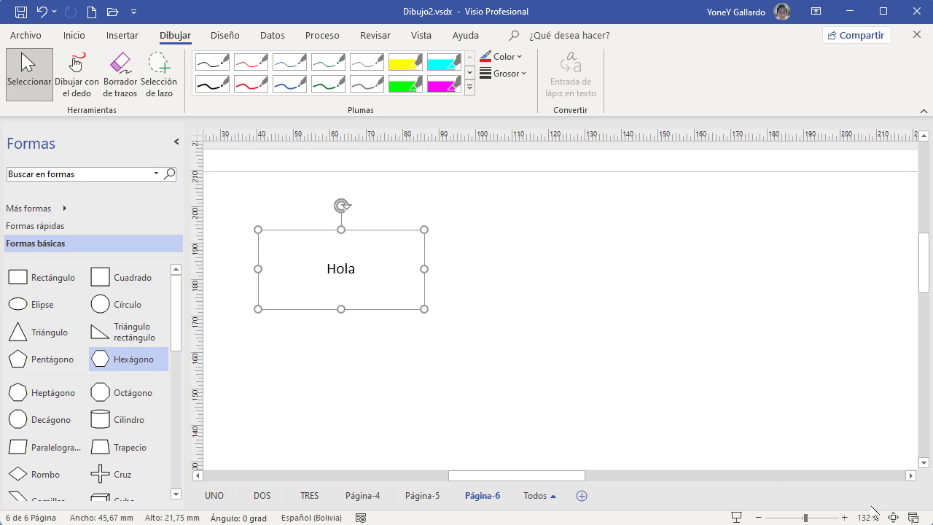
{"action": "left_click", "coordinate": [893, 517]}
{"action": "left_click", "coordinate": [593, 386]}
- Try a dark blue Moderno theme on Página-6, and return the page to no theme
{"action": "left_click", "coordinate": [224, 35]}
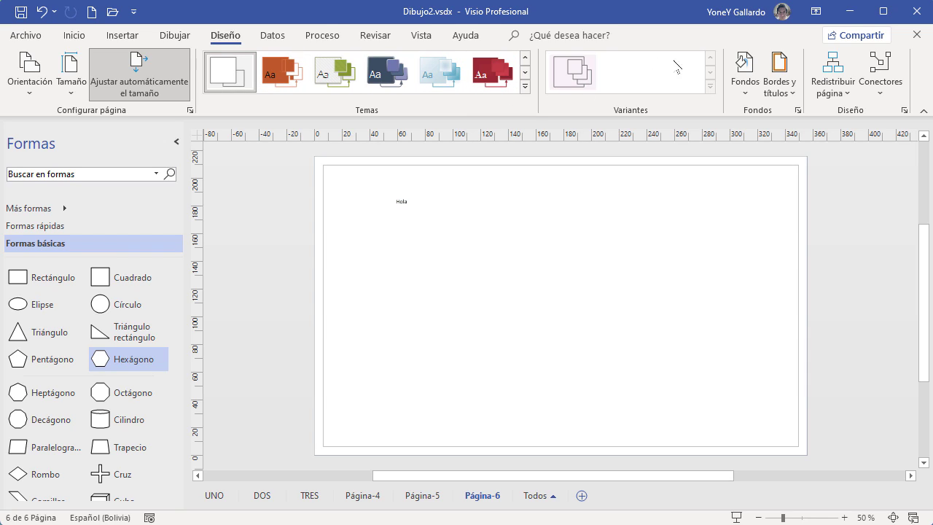
{"action": "left_click", "coordinate": [381, 72]}
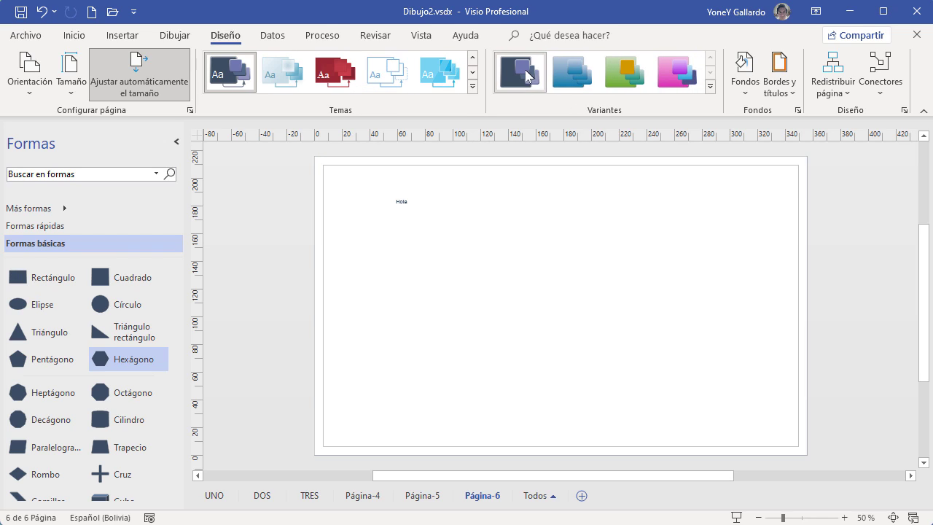
{"action": "left_click", "coordinate": [472, 87]}
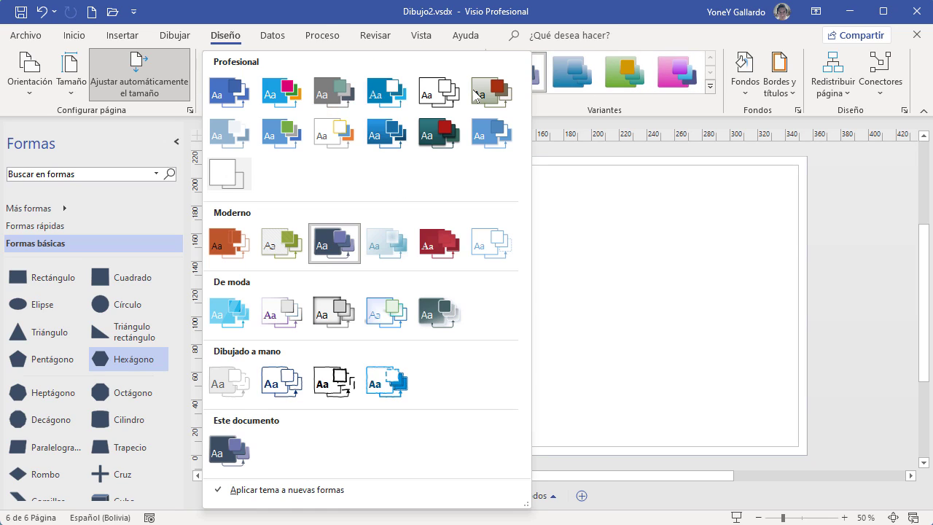
{"action": "left_click", "coordinate": [235, 179]}
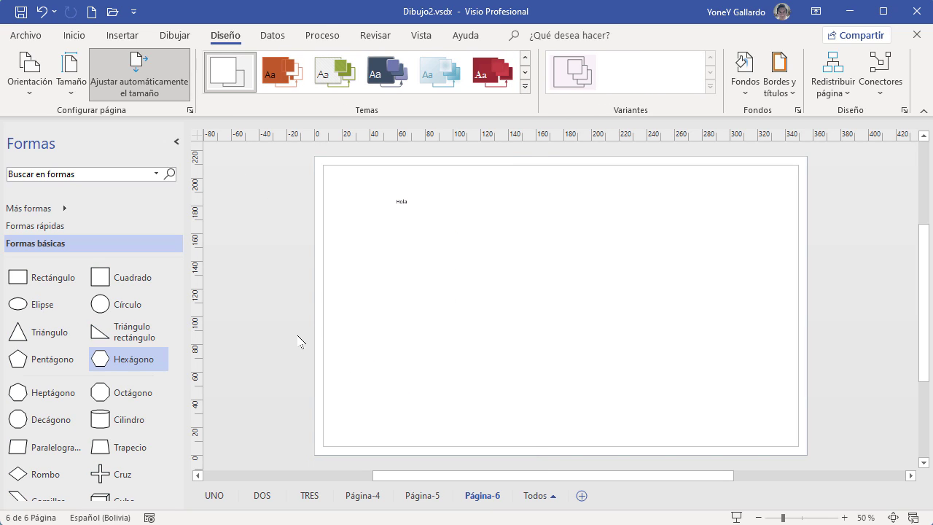
- Try the dark blue and red Moderno themes and a blue variant on the shapes of Página-5, and restore no theme
{"action": "left_click", "coordinate": [308, 495]}
{"action": "left_click", "coordinate": [498, 89]}
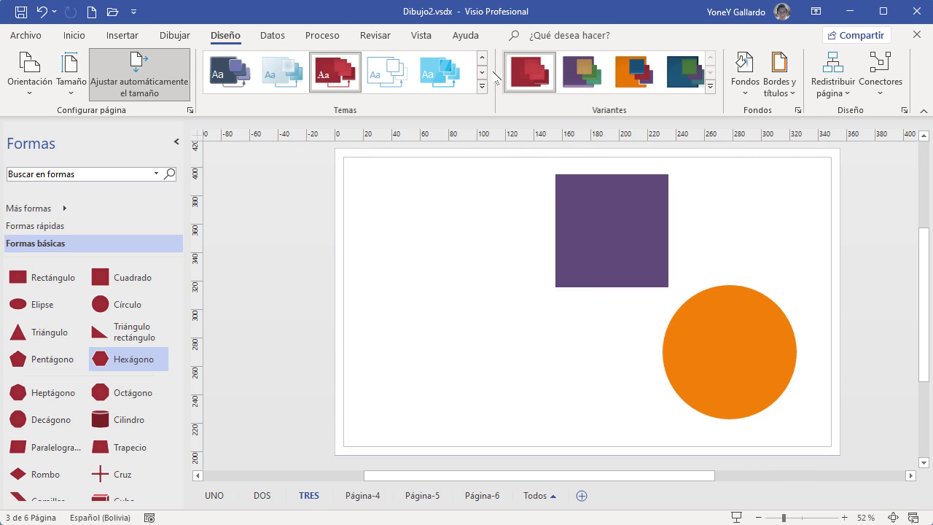
{"action": "left_click", "coordinate": [262, 495]}
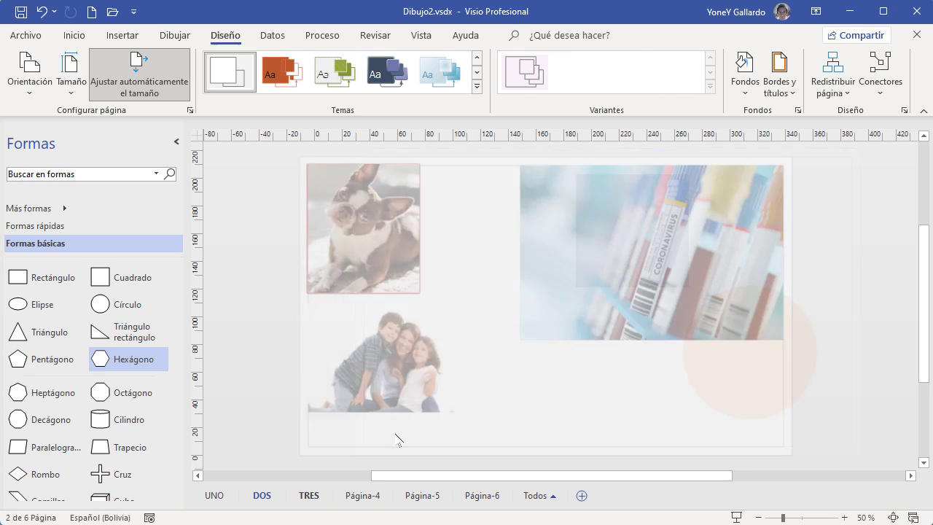
{"action": "left_click", "coordinate": [214, 495]}
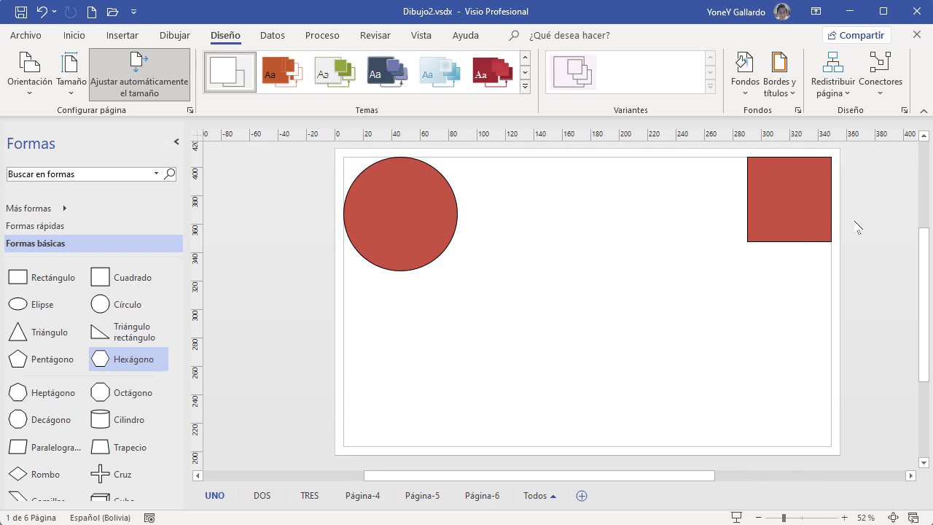
{"action": "left_click", "coordinate": [419, 497]}
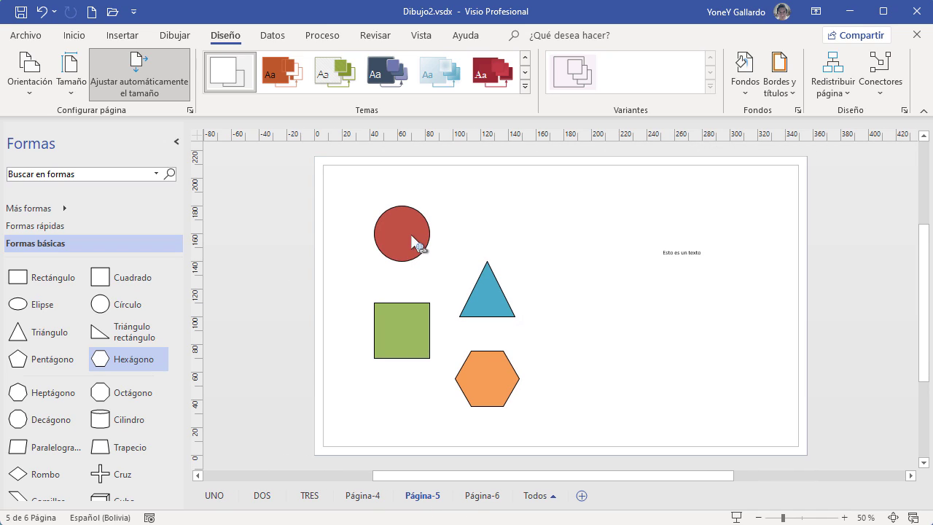
{"action": "left_click", "coordinate": [394, 70]}
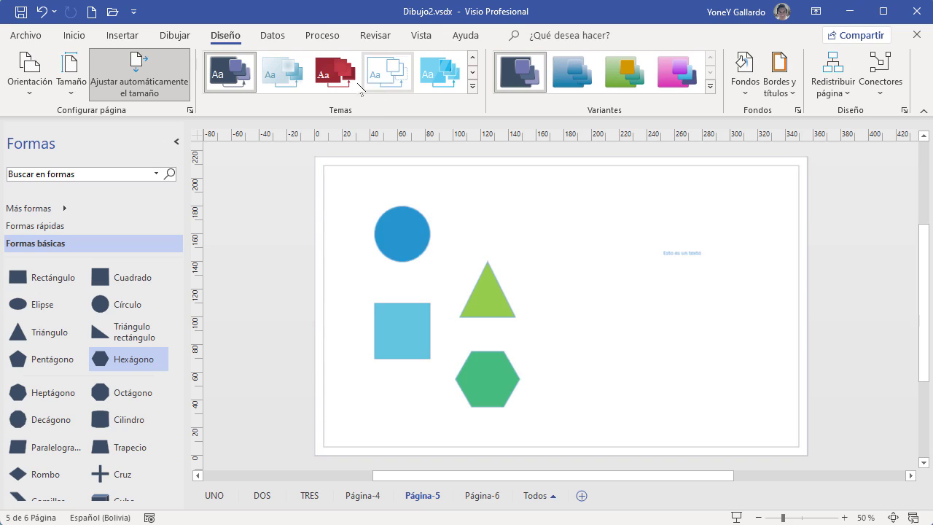
{"action": "left_click", "coordinate": [335, 75]}
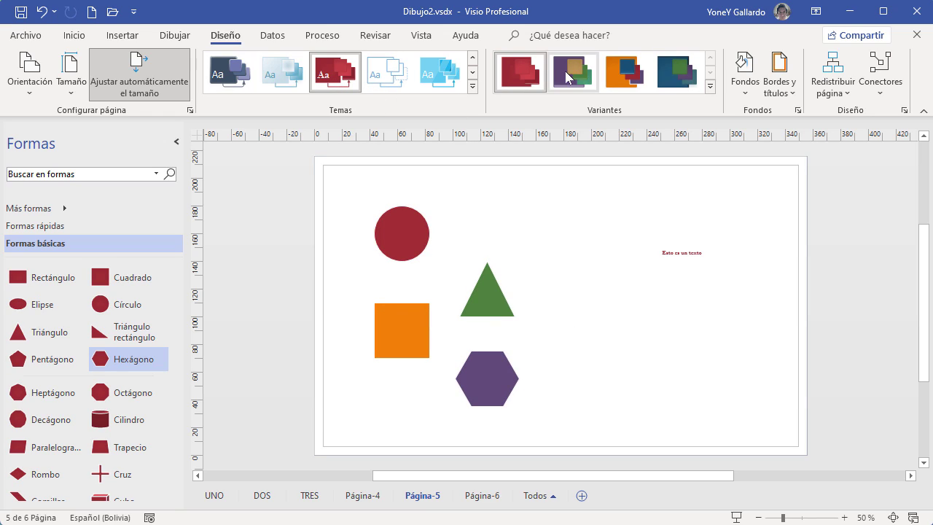
{"action": "left_click", "coordinate": [677, 70]}
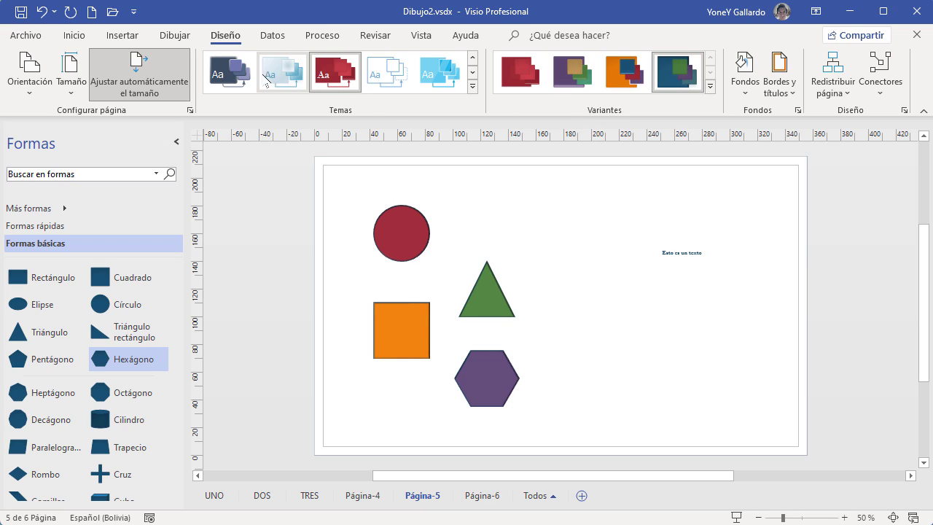
{"action": "left_click", "coordinate": [473, 86]}
{"action": "left_click", "coordinate": [233, 172]}
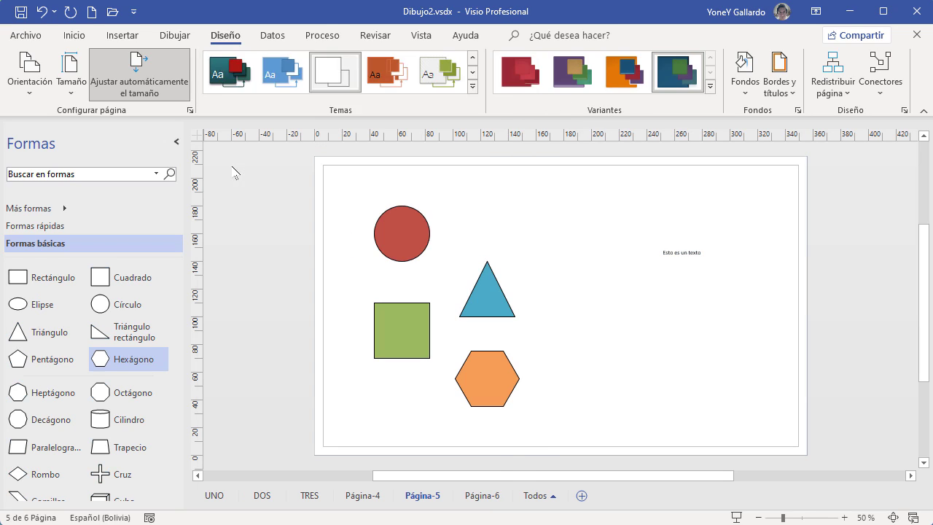
- Replace the "Hola" text on Página-6 with a rectangle about 114 mm wide and 85.5 mm tall near the page centre
{"action": "left_click", "coordinate": [481, 501]}
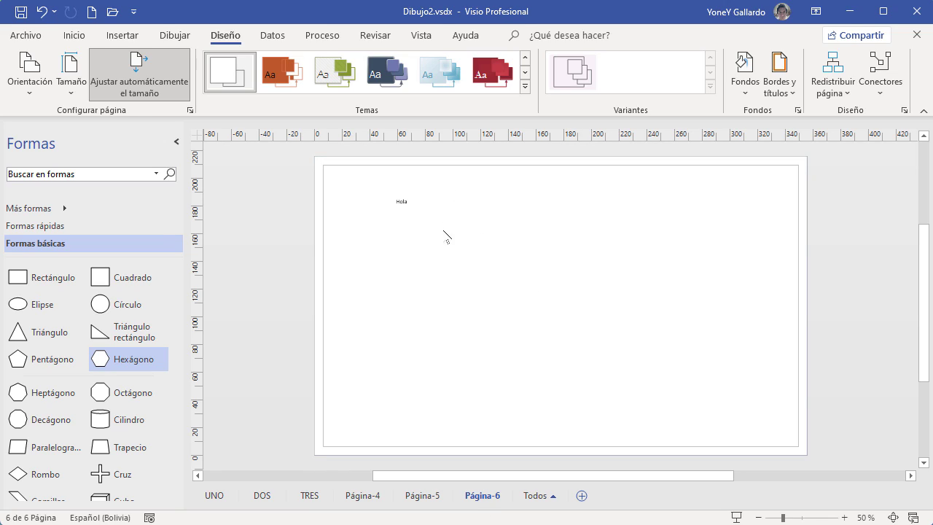
{"action": "left_click", "coordinate": [405, 202]}
{"action": "key", "text": "Delete"}
{"action": "left_click_drag", "start_coordinate": [73, 278], "coordinate": [540, 259]}
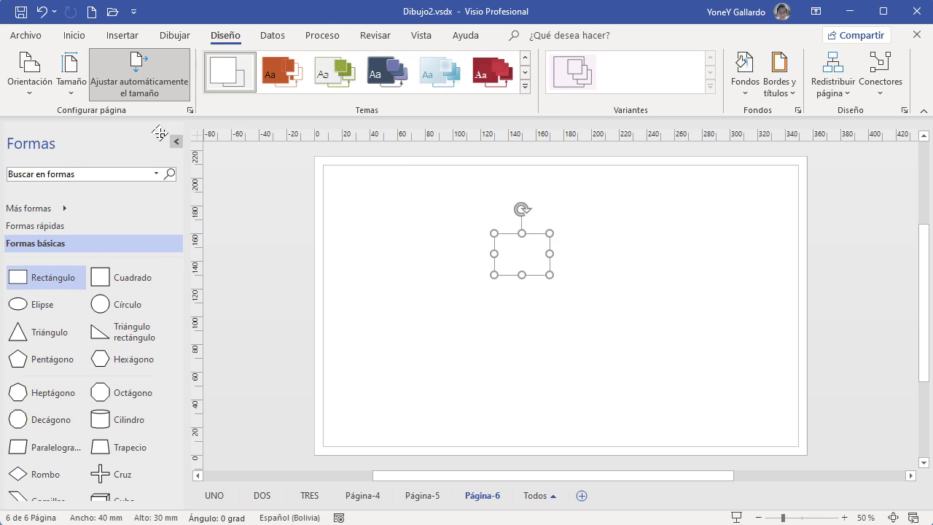
{"action": "left_click", "coordinate": [167, 78]}
{"action": "left_click_drag", "start_coordinate": [550, 275], "coordinate": [652, 351]}
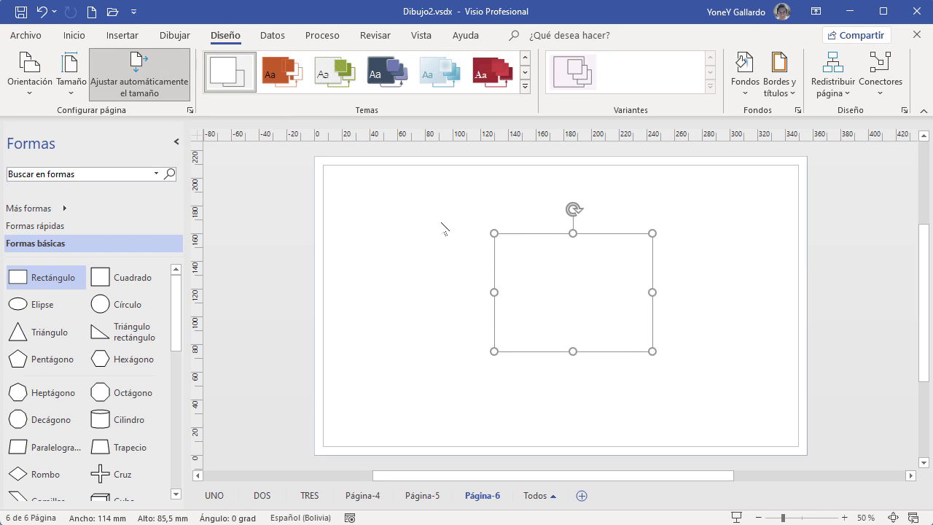
- Fill the rectangle with golden yellow, and deselect it
{"action": "left_click", "coordinate": [74, 35]}
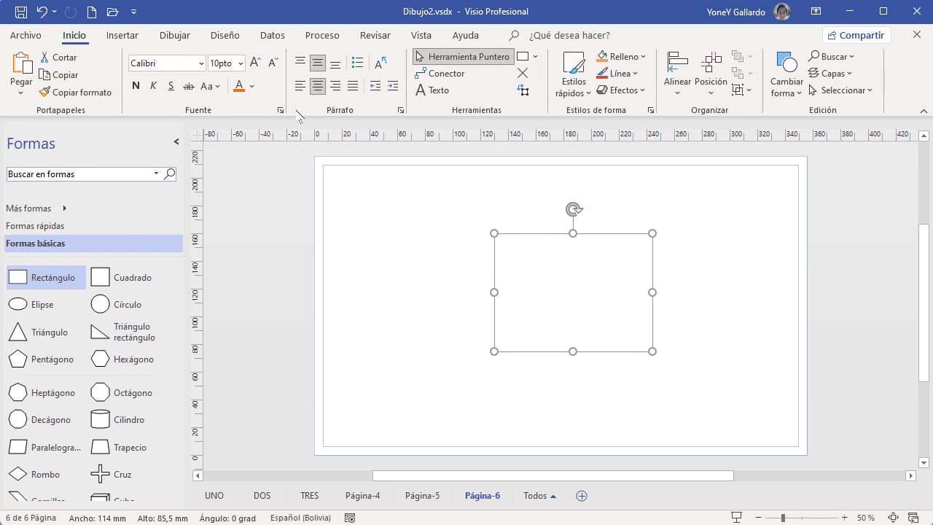
{"action": "left_click", "coordinate": [635, 57]}
{"action": "left_click", "coordinate": [713, 115]}
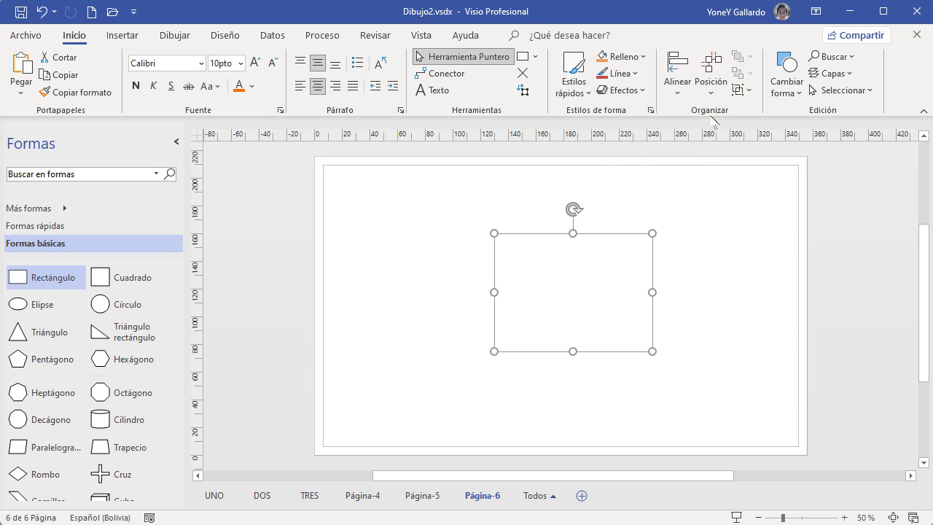
- Extend the page by moving the rectangle across its right edge, and restore the single page by moving it back and toggling automatic page sizing
{"action": "left_click", "coordinate": [229, 35]}
{"action": "left_click_drag", "start_coordinate": [635, 285], "coordinate": [836, 292]}
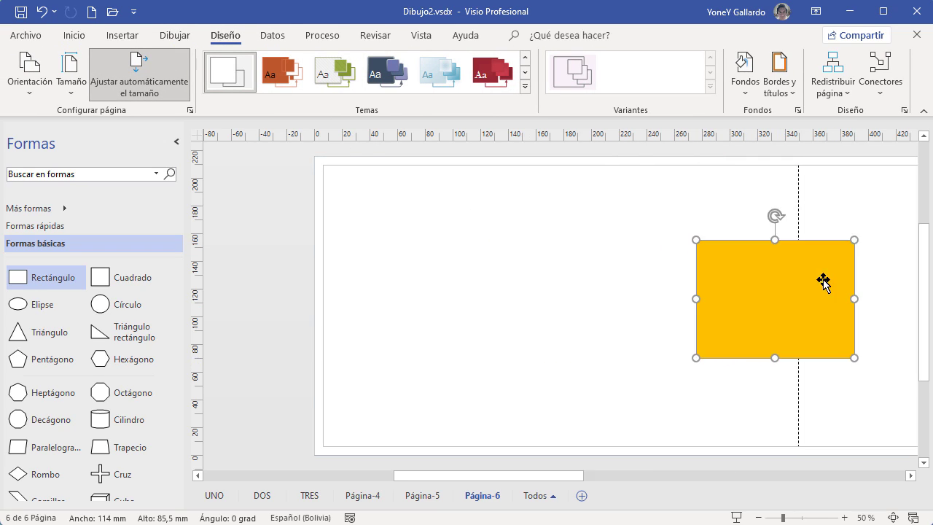
{"action": "left_click", "coordinate": [892, 517]}
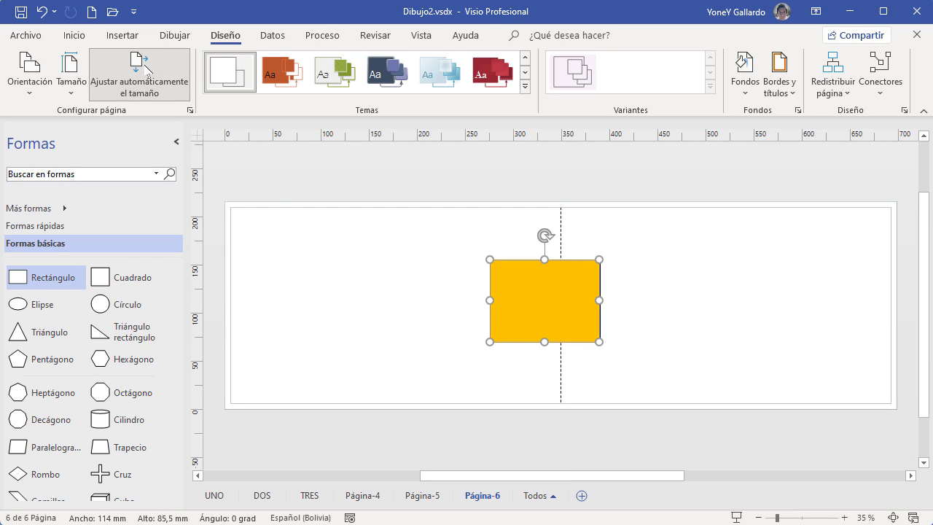
{"action": "left_click_drag", "start_coordinate": [520, 314], "coordinate": [405, 304]}
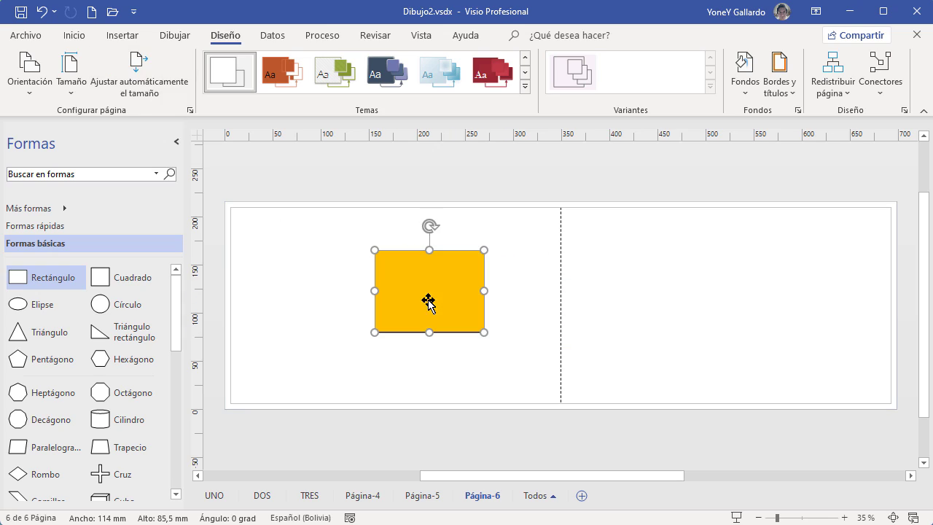
{"action": "left_click", "coordinate": [139, 76]}
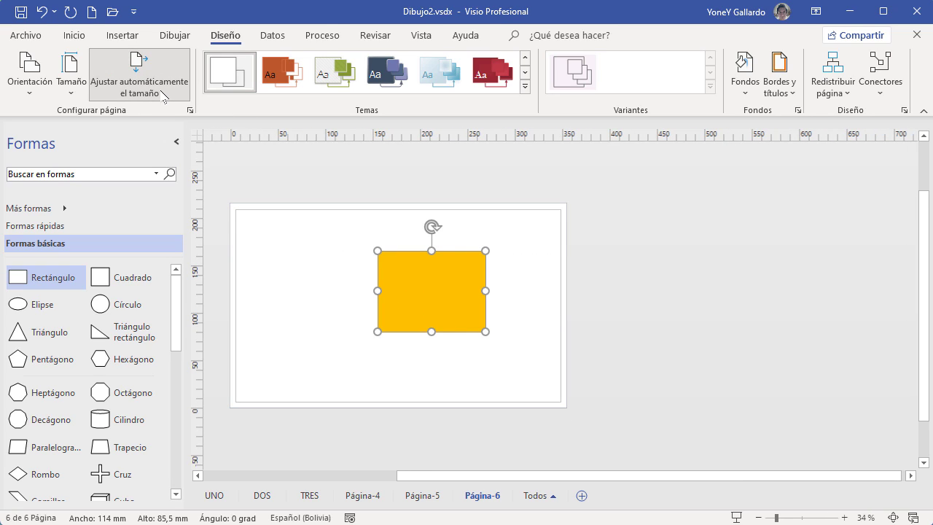
- Place the rectangle across the page break in an extended page, and check it in the print preview
{"action": "left_click_drag", "start_coordinate": [468, 304], "coordinate": [650, 302]}
{"action": "left_click_drag", "start_coordinate": [592, 282], "coordinate": [576, 299]}
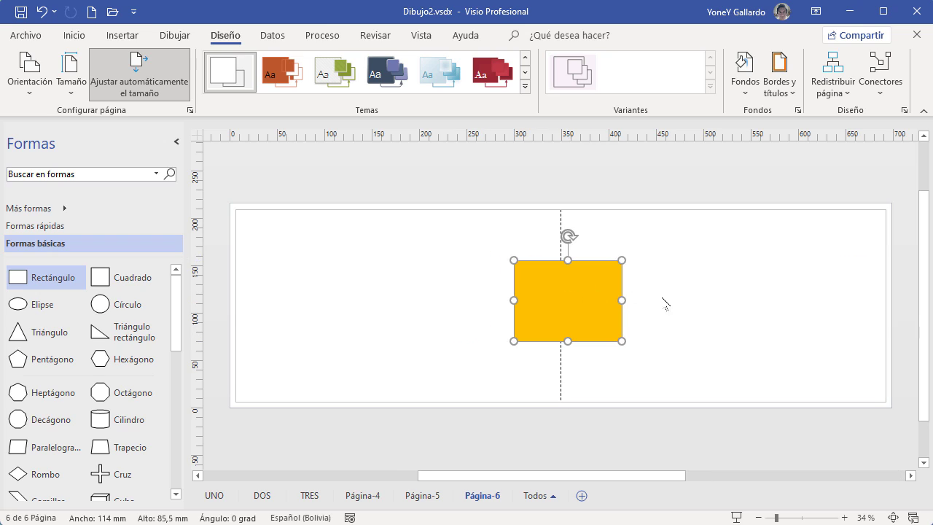
{"action": "key", "text": "ctrl+p"}
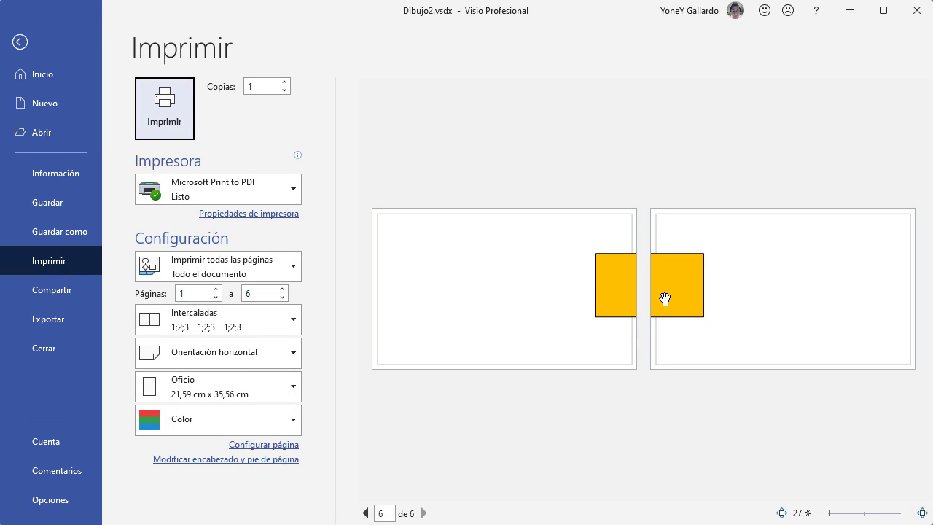
{"action": "left_click", "coordinate": [20, 41]}
- With automatic page sizing turned off, move the rectangle outside the page's right edge and check the print preview
{"action": "left_click_drag", "start_coordinate": [587, 309], "coordinate": [437, 293]}
{"action": "key", "text": "ctrl+z"}
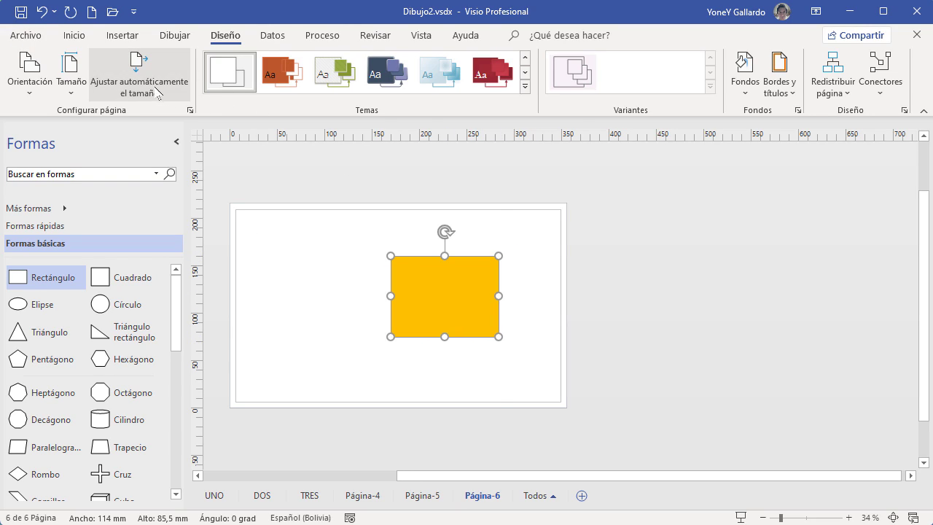
{"action": "left_click_drag", "start_coordinate": [483, 320], "coordinate": [669, 306]}
{"action": "key", "text": "ctrl+p"}
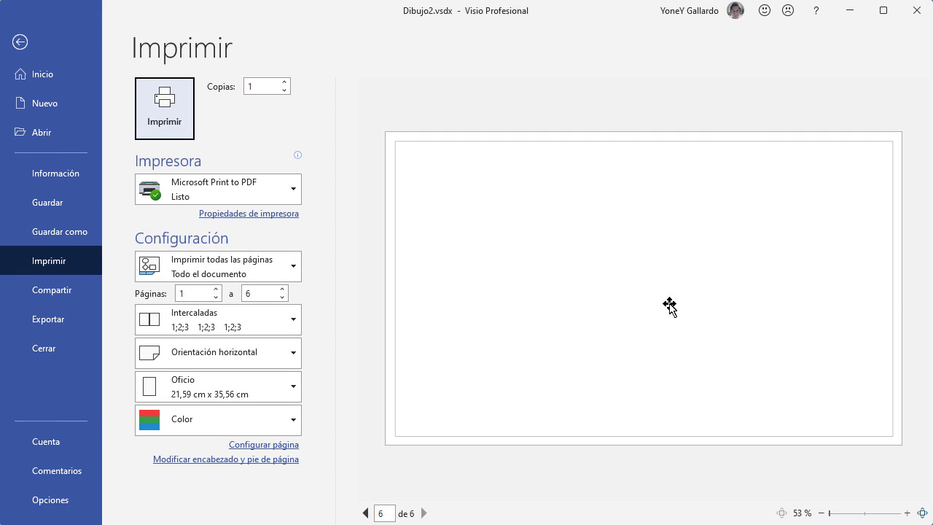
{"action": "left_click", "coordinate": [20, 42]}
- Move the rectangle back onto the page, and turn automatic page sizing on again
{"action": "left_click_drag", "start_coordinate": [658, 294], "coordinate": [397, 294]}
{"action": "left_click", "coordinate": [148, 71]}
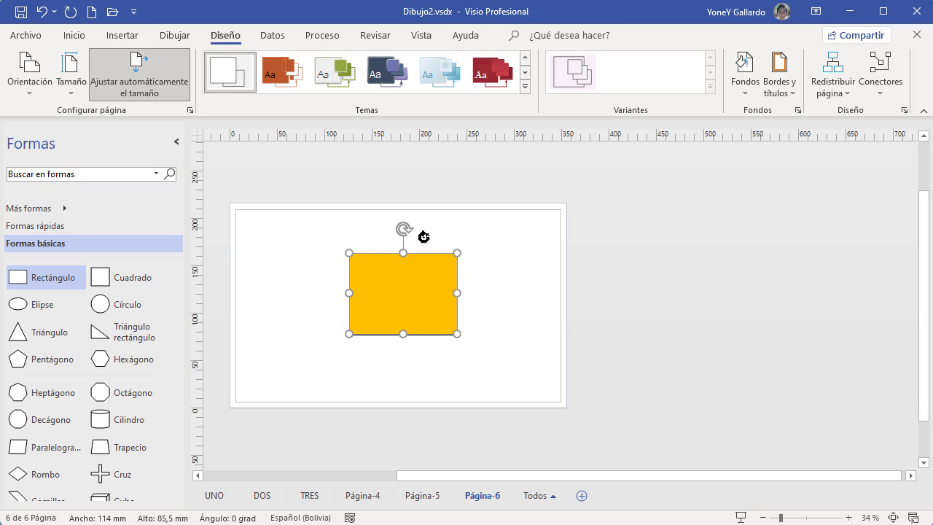
{"action": "left_click", "coordinate": [519, 299]}
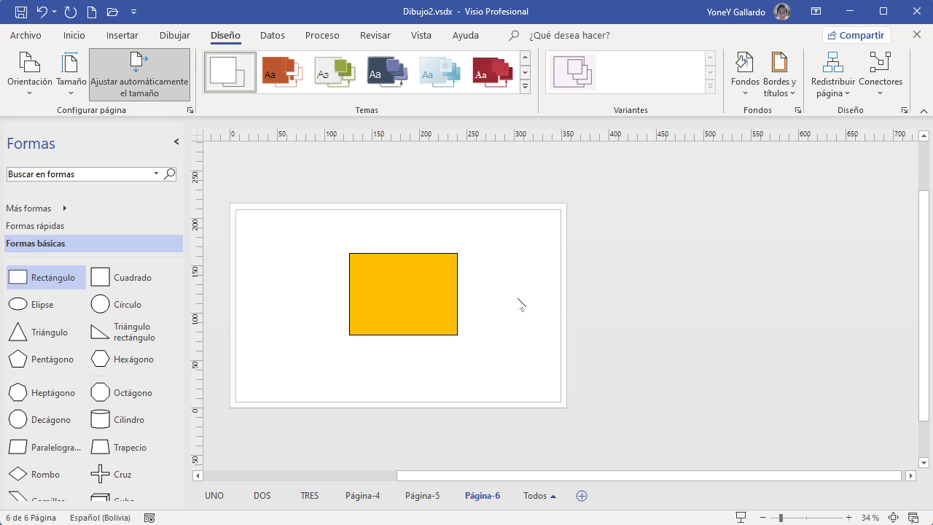
- Switch the page orientation to Vertical, and move the rectangle inside the page
{"action": "left_click", "coordinate": [893, 518]}
{"action": "left_click", "coordinate": [29, 88]}
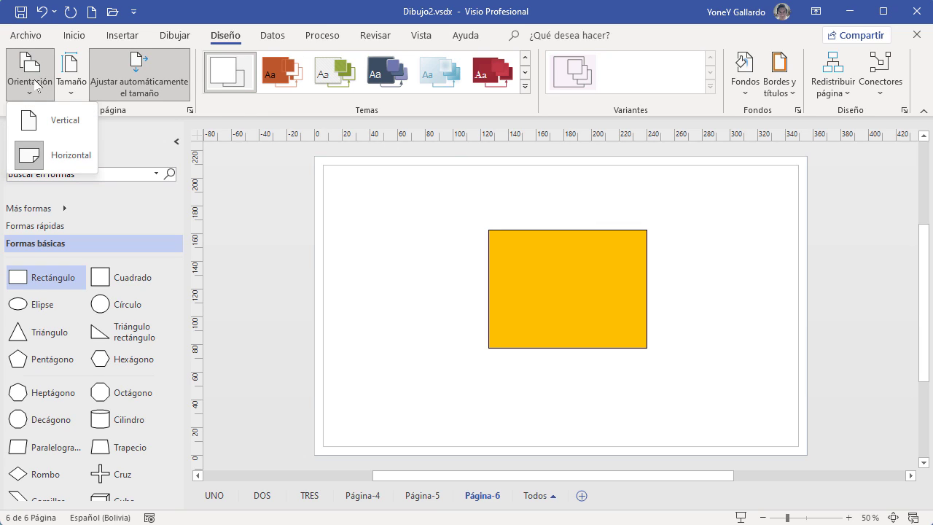
{"action": "left_click", "coordinate": [63, 123]}
{"action": "left_click_drag", "start_coordinate": [542, 343], "coordinate": [461, 298]}
- Return the page orientation to Horizontal, and move the rectangle to the middle of the page's left half
{"action": "left_click", "coordinate": [32, 84]}
{"action": "left_click", "coordinate": [59, 154]}
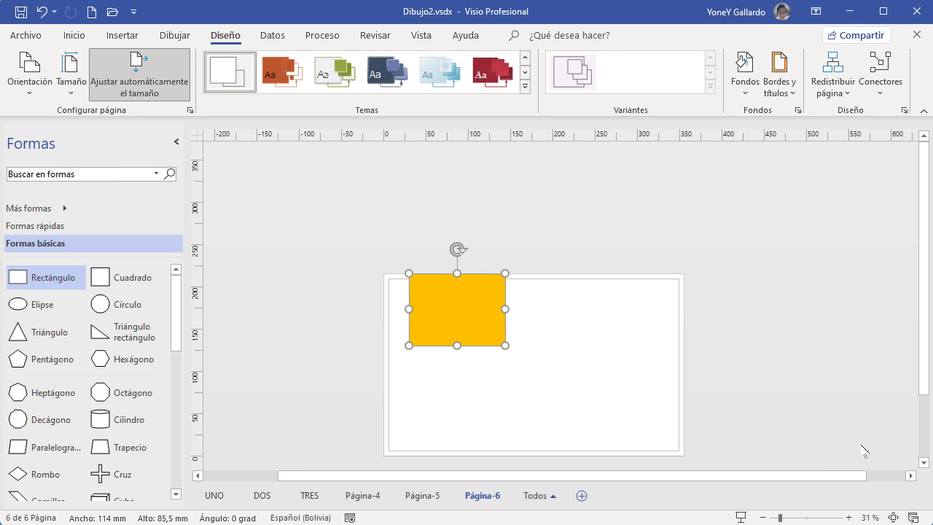
{"action": "left_click", "coordinate": [892, 517]}
{"action": "left_click_drag", "start_coordinate": [485, 244], "coordinate": [461, 274]}
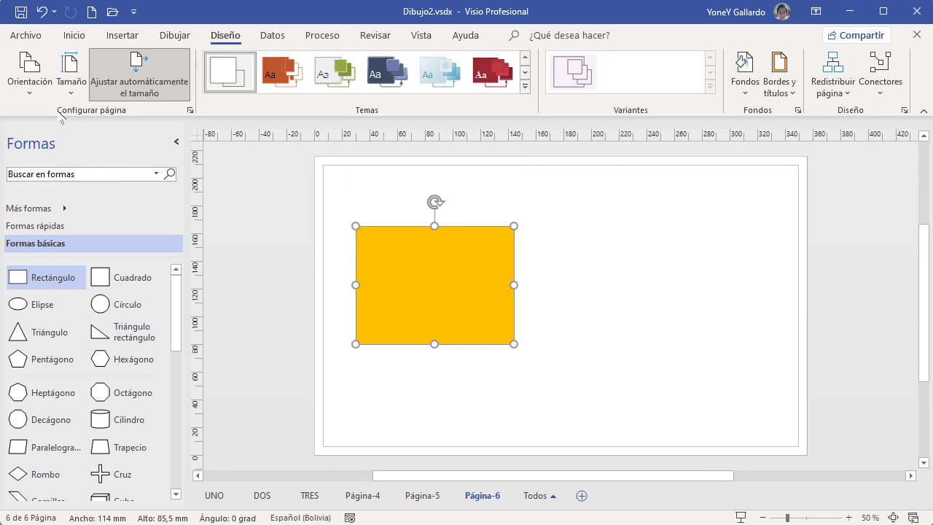
- Examine the available page sizes and the custom size option in the page setup without applying any change
{"action": "left_click", "coordinate": [71, 81]}
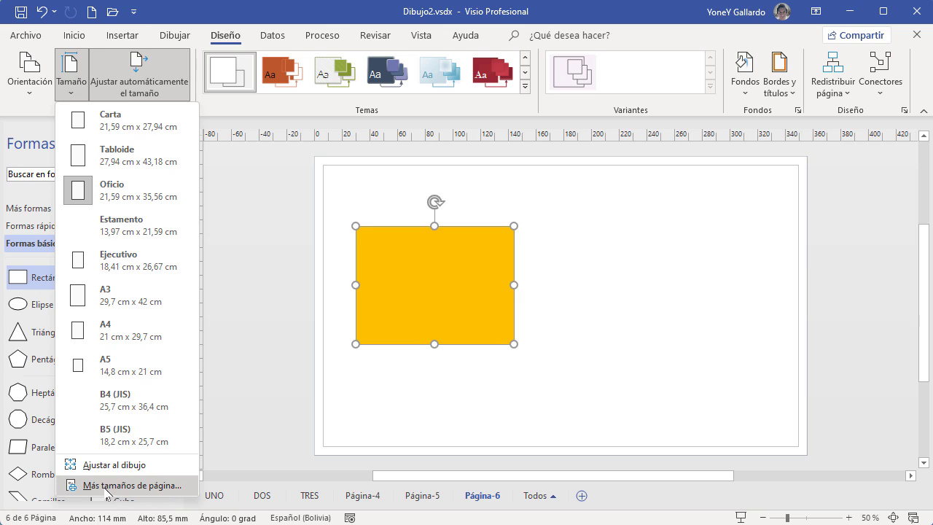
{"action": "left_click", "coordinate": [131, 485]}
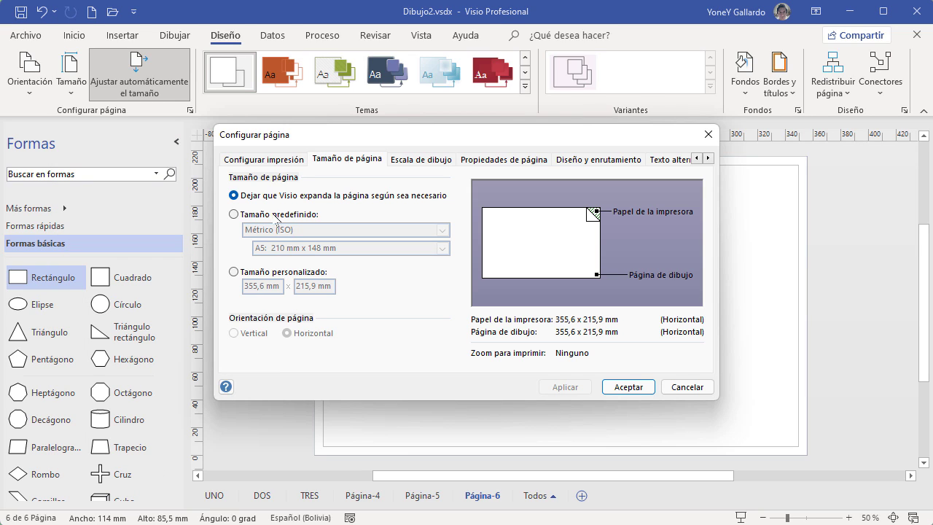
{"action": "left_click", "coordinate": [233, 272]}
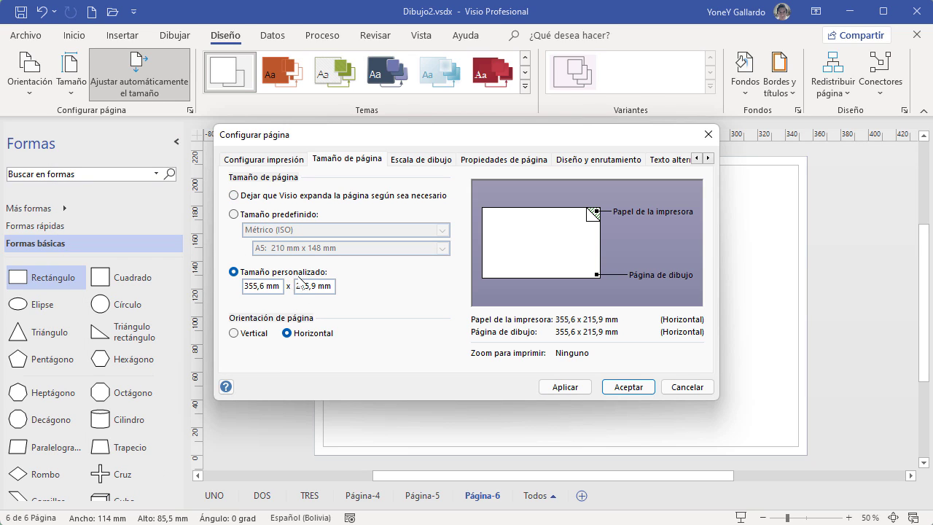
{"action": "left_click", "coordinate": [687, 387]}
{"action": "left_click", "coordinate": [631, 360]}
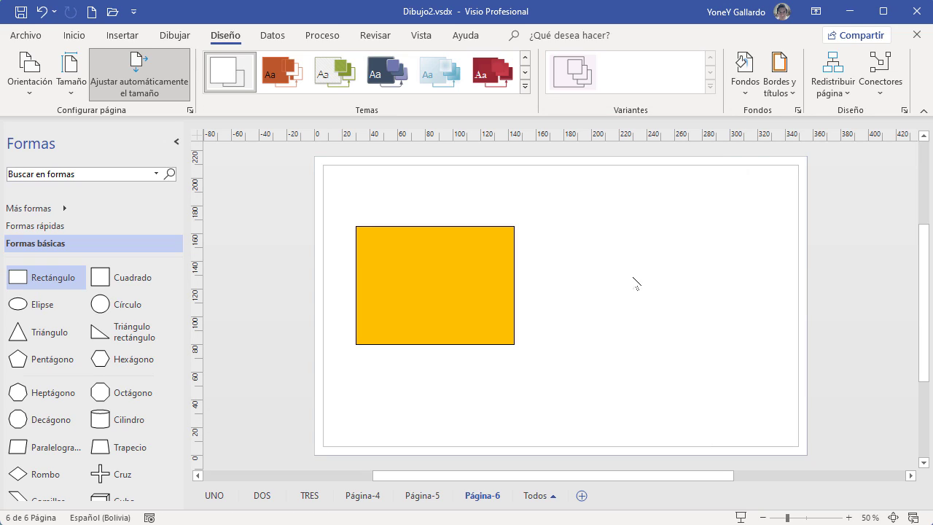
- Move the rectangle up against the page's left margin, near the top of the page
{"action": "left_click_drag", "start_coordinate": [479, 272], "coordinate": [452, 234]}
{"action": "left_click", "coordinate": [657, 235]}
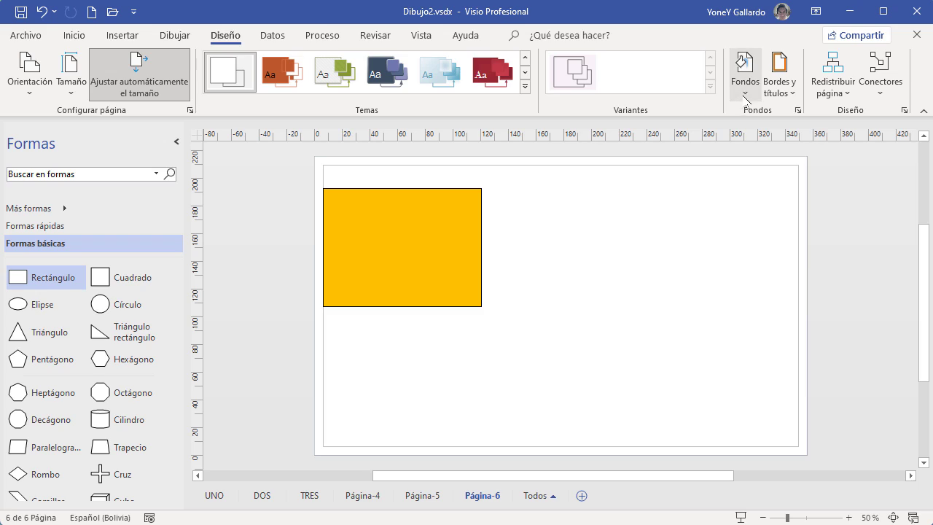
- Apply the solid background to the page, and return the page to no background (Sin fondo)
{"action": "left_click", "coordinate": [745, 91]}
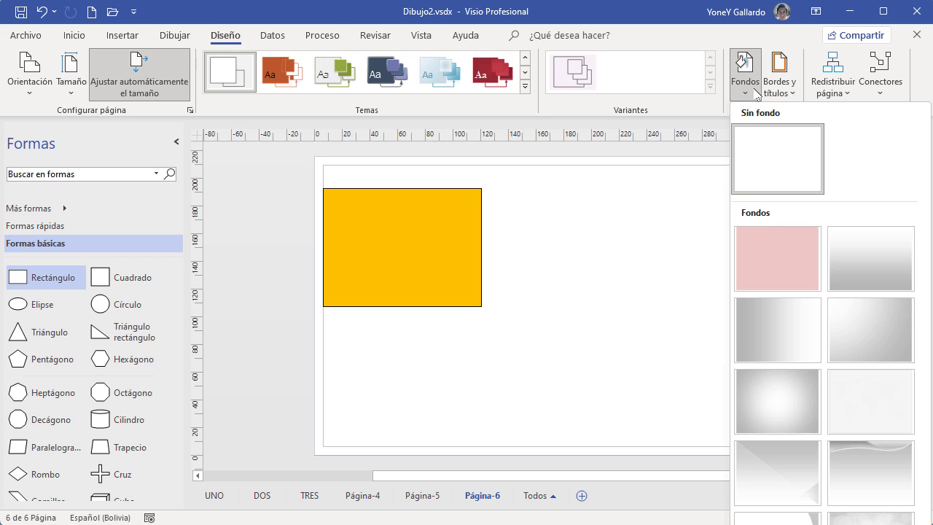
{"action": "left_click", "coordinate": [765, 264]}
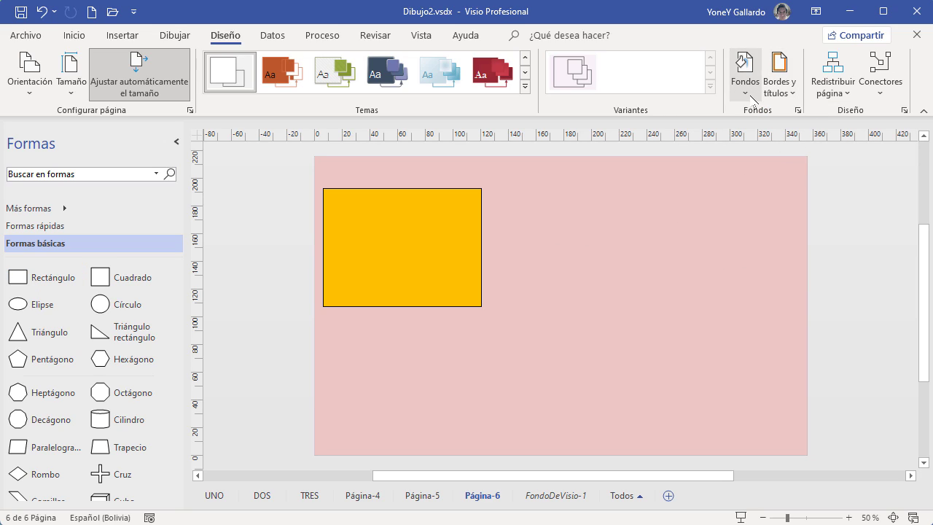
{"action": "left_click", "coordinate": [745, 73]}
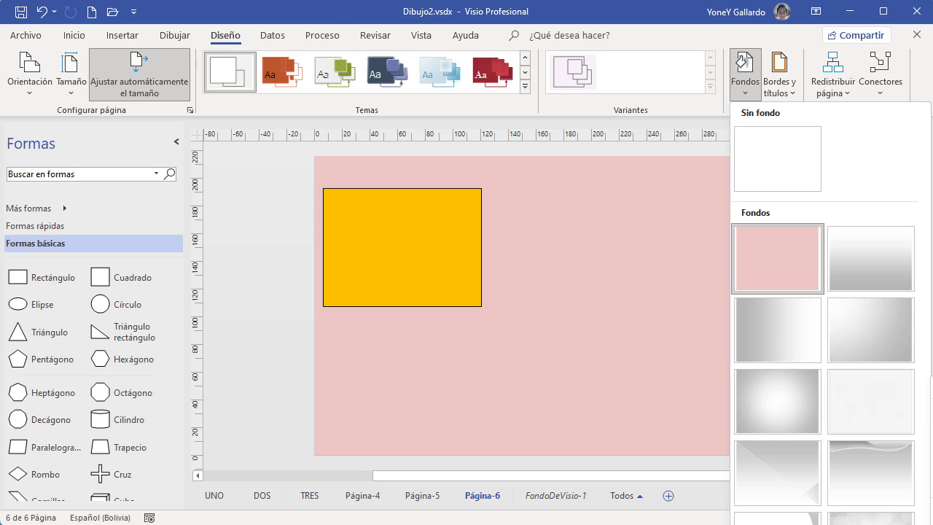
{"action": "key", "text": "ctrl+z"}
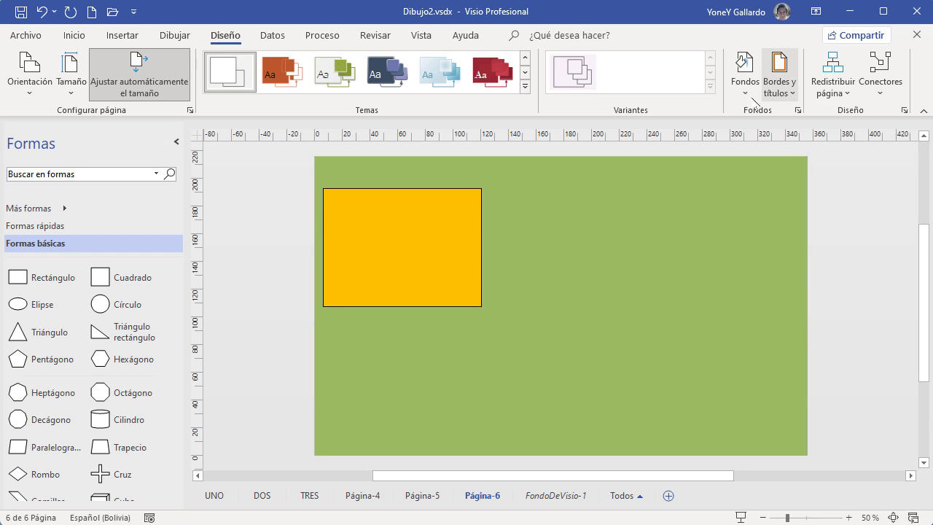
{"action": "left_click", "coordinate": [745, 73]}
{"action": "left_click", "coordinate": [761, 162]}
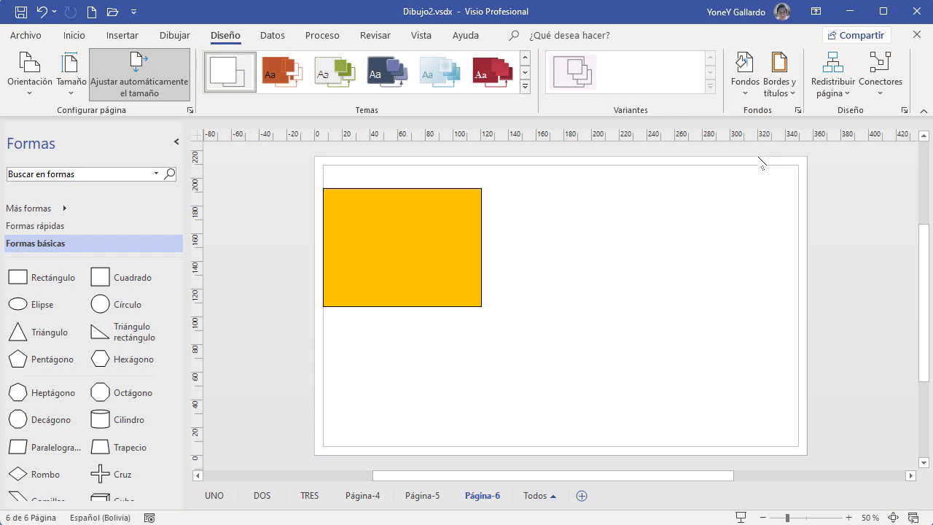
- Apply the first border and title design to the page, and remove it with Sin borde ni título
{"action": "left_click", "coordinate": [785, 88]}
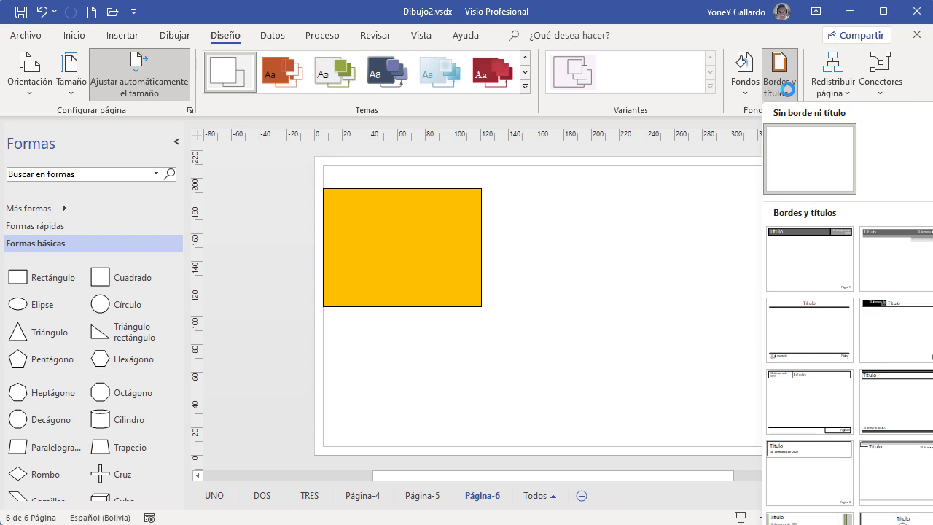
{"action": "left_click", "coordinate": [821, 268]}
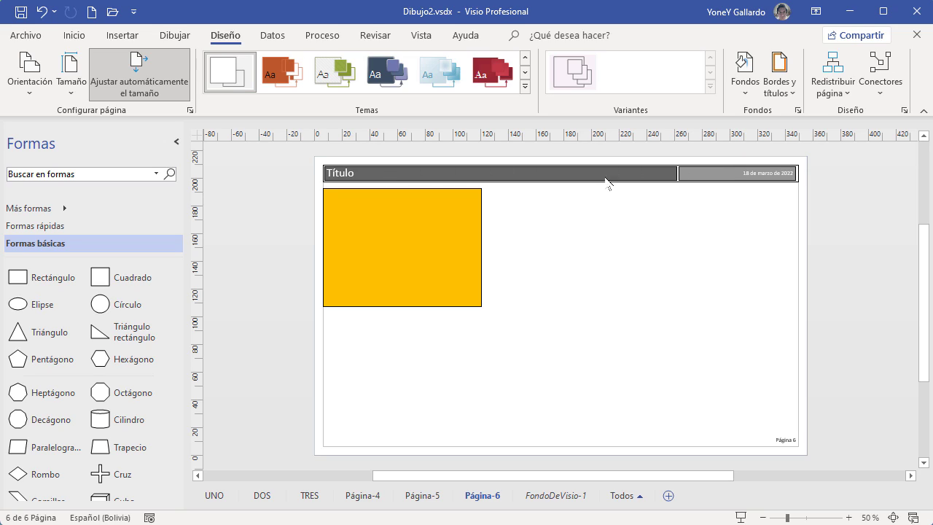
{"action": "left_click", "coordinate": [779, 69]}
{"action": "left_click", "coordinate": [792, 153]}
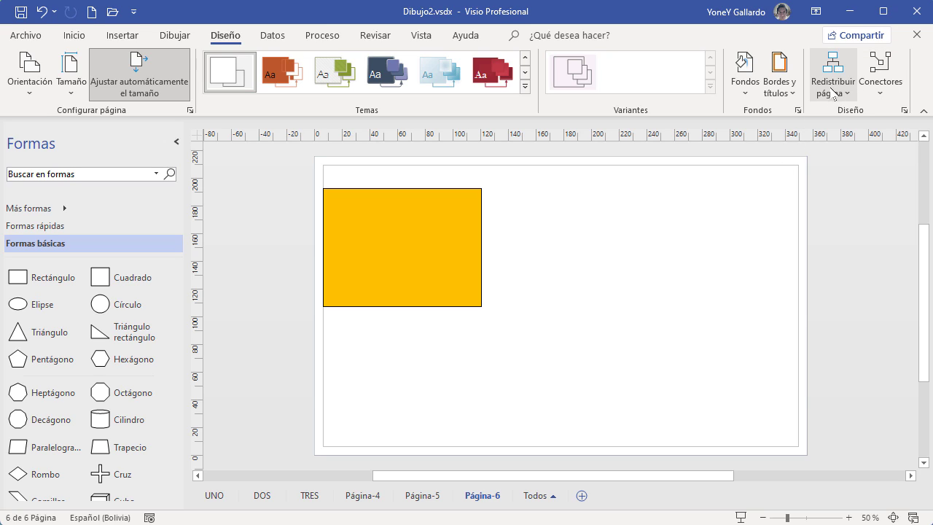
- Create a new drawing from the Organigrama de departamento variant of the Asistente para organigramas template
{"action": "left_click", "coordinate": [31, 35]}
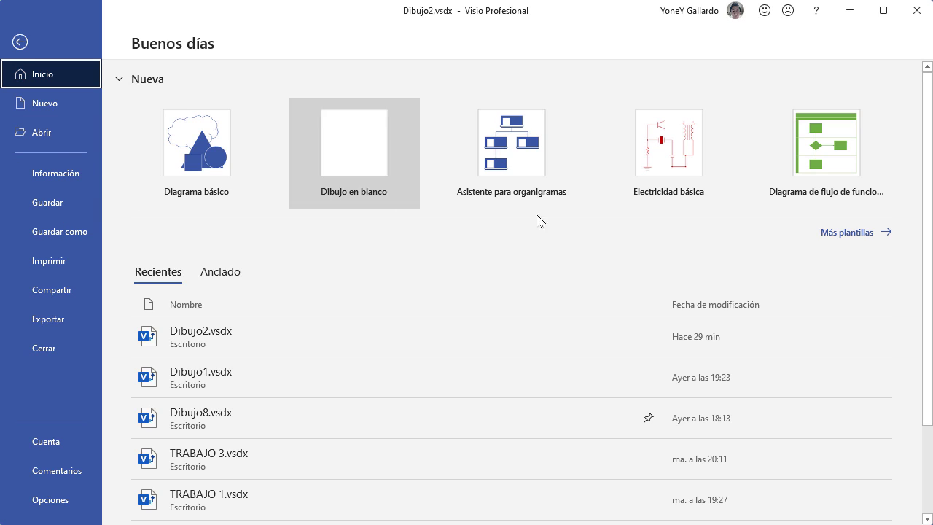
{"action": "left_click", "coordinate": [516, 149]}
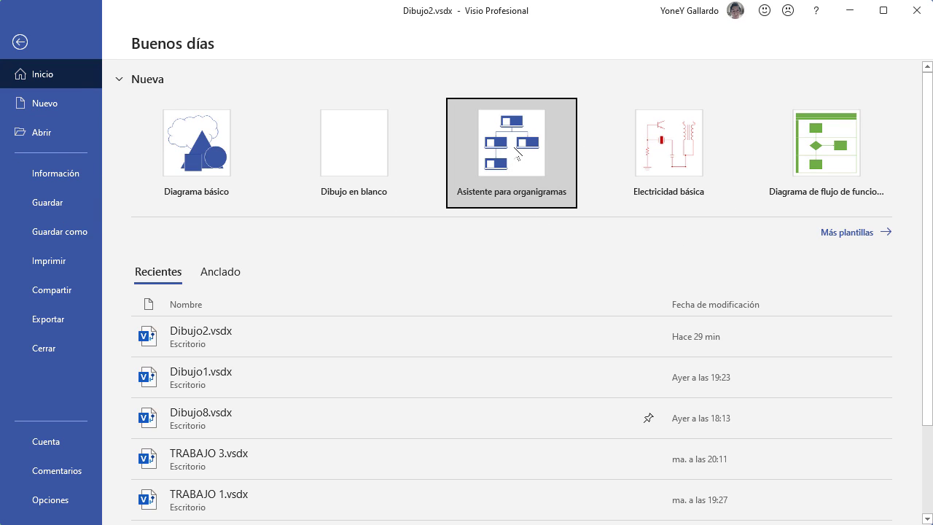
{"action": "left_click", "coordinate": [426, 208]}
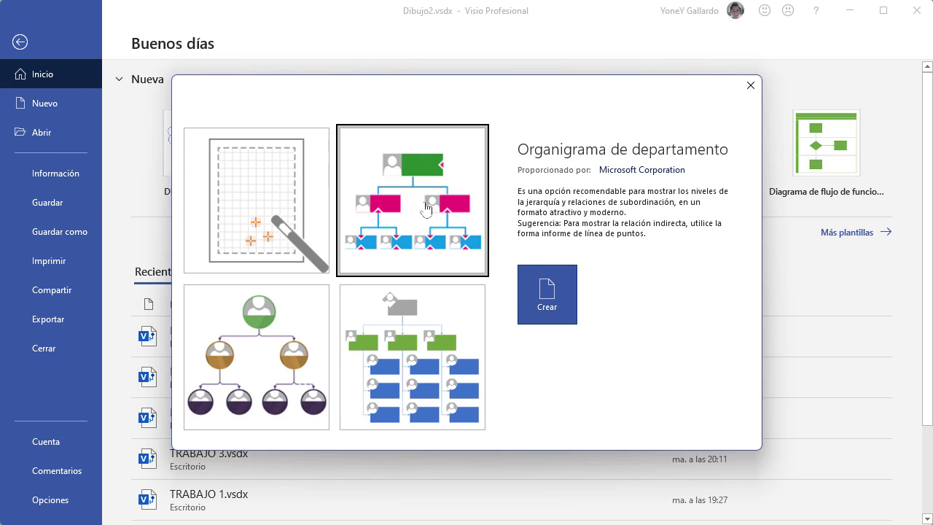
{"action": "left_click", "coordinate": [539, 285]}
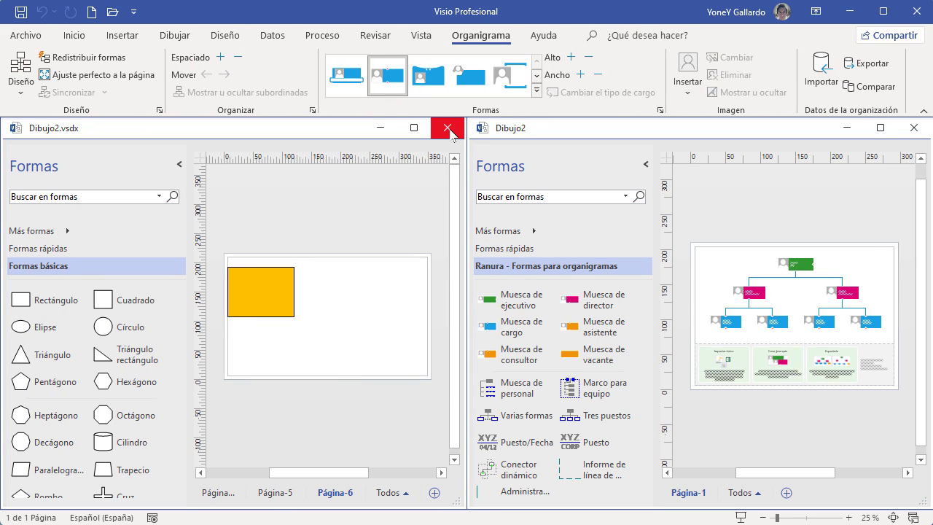
- Close the Dibujo2.vsdx drawing, and maximize the window of the new organization chart
{"action": "left_click", "coordinate": [448, 127]}
{"action": "left_click", "coordinate": [411, 309]}
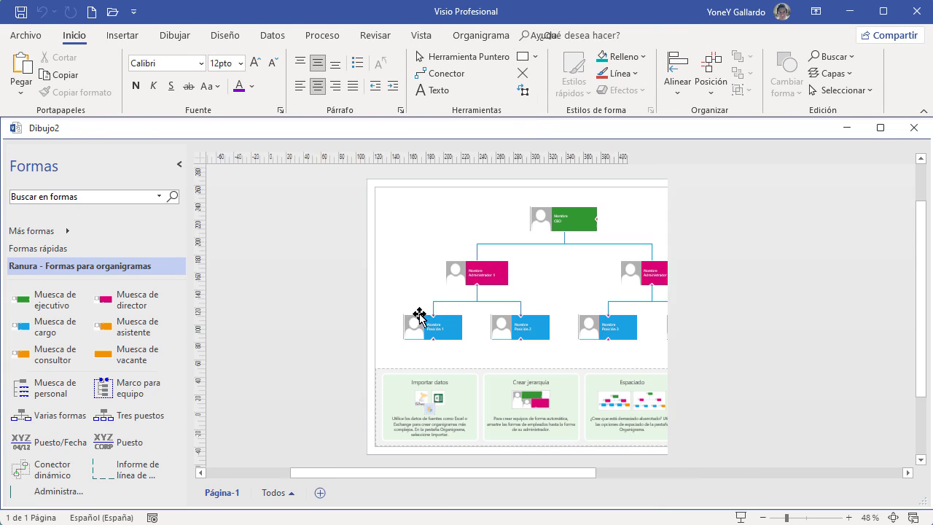
{"action": "left_click", "coordinate": [880, 127]}
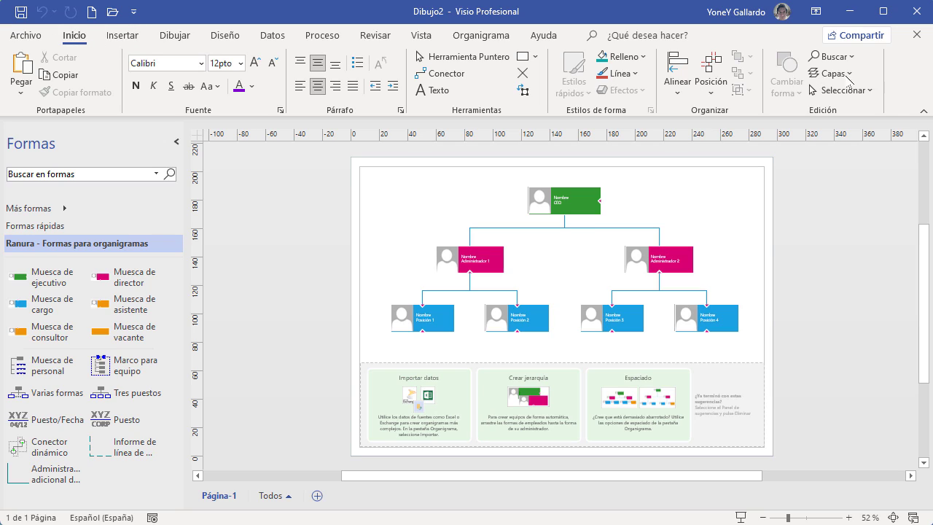
- Examine the shape position options and the page re-layout options without applying any of them
{"action": "left_click", "coordinate": [710, 73]}
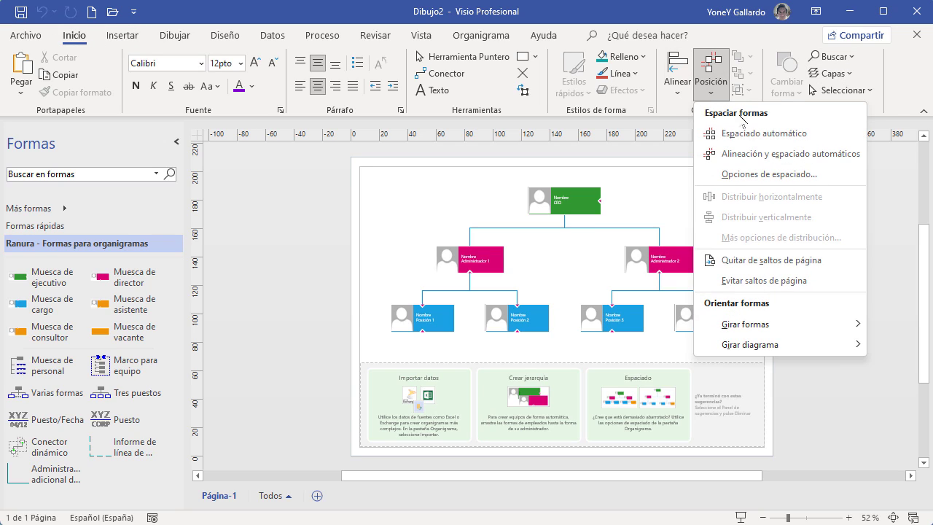
{"action": "left_click", "coordinate": [373, 209]}
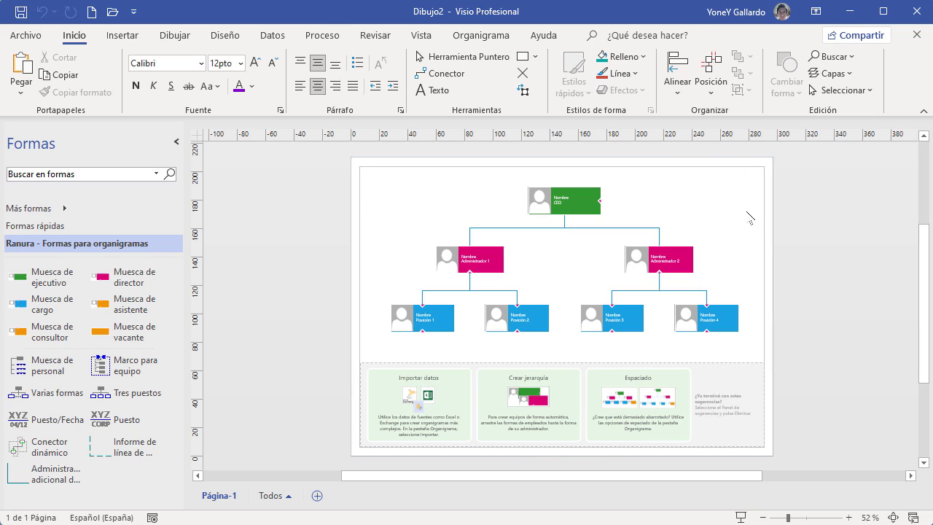
{"action": "left_click", "coordinate": [228, 36]}
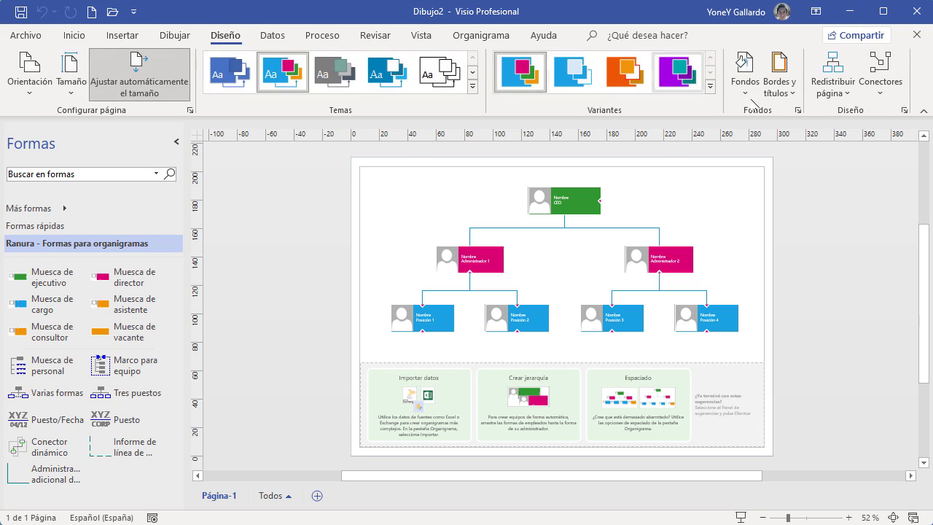
{"action": "left_click", "coordinate": [827, 98]}
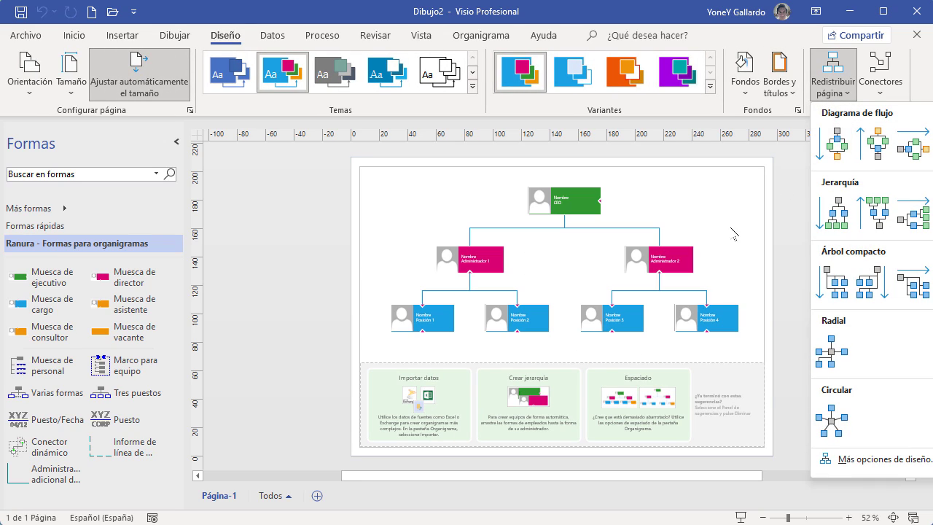
{"action": "left_click", "coordinate": [739, 212]}
- Delete the tips panel below the organization chart, and view the page re-layout options
{"action": "left_click", "coordinate": [745, 364]}
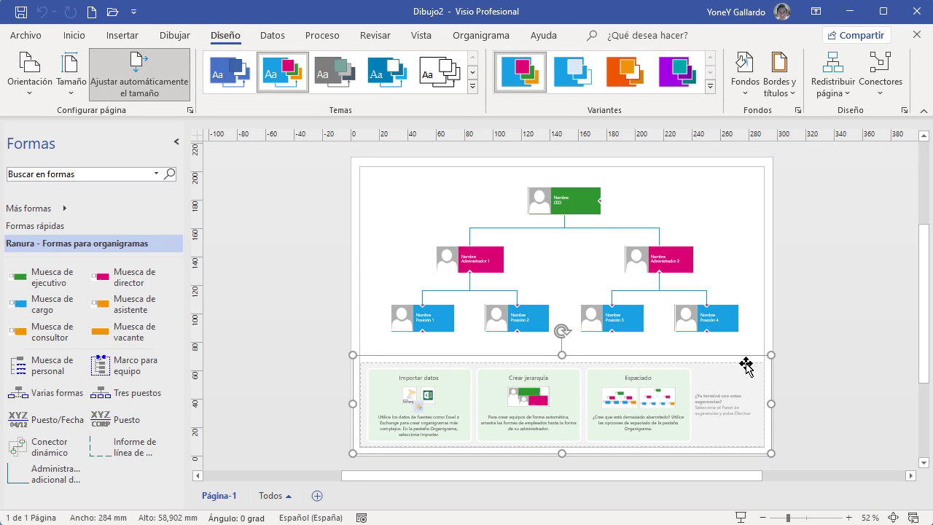
{"action": "key", "text": "Delete"}
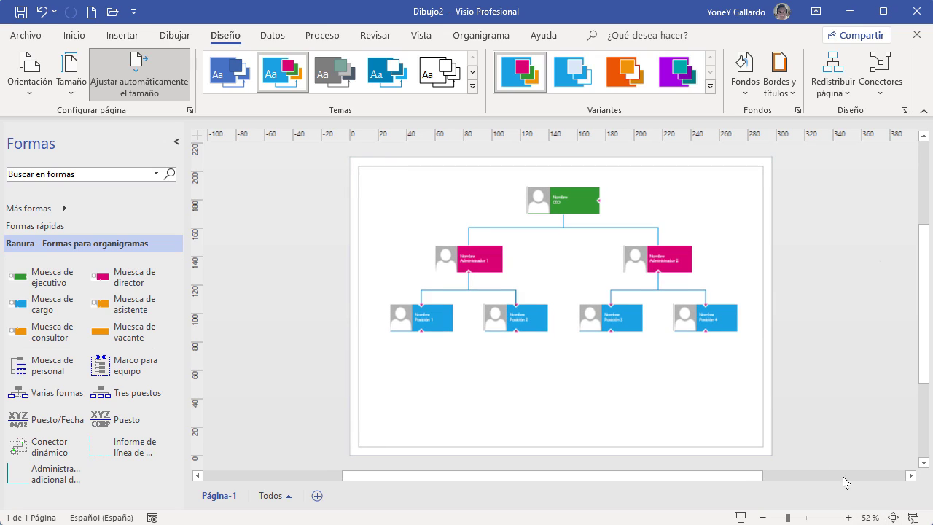
{"action": "left_click", "coordinate": [831, 88]}
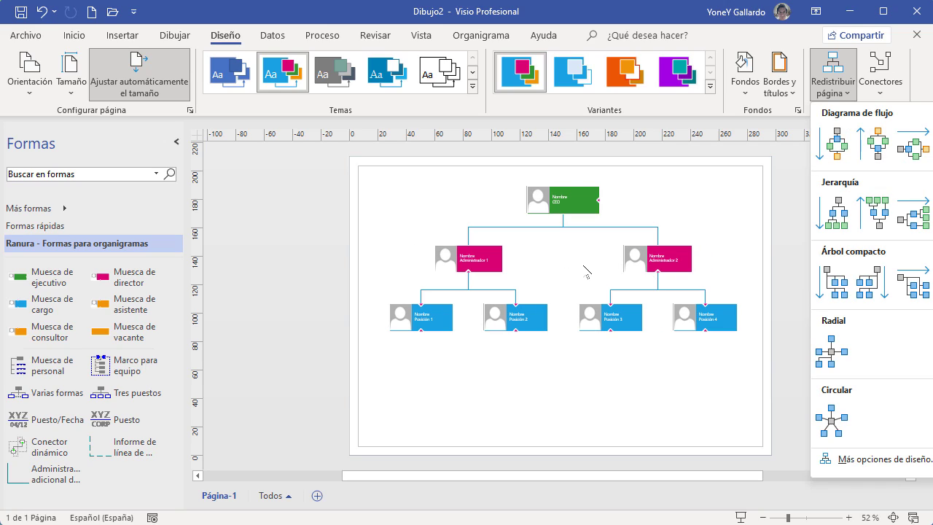
{"action": "left_click", "coordinate": [584, 271]}
- Select the whole organization chart and enlarge it to span about the full width of the page
{"action": "left_click_drag", "start_coordinate": [749, 375], "coordinate": [368, 211]}
{"action": "left_click_drag", "start_coordinate": [375, 346], "coordinate": [360, 353]}
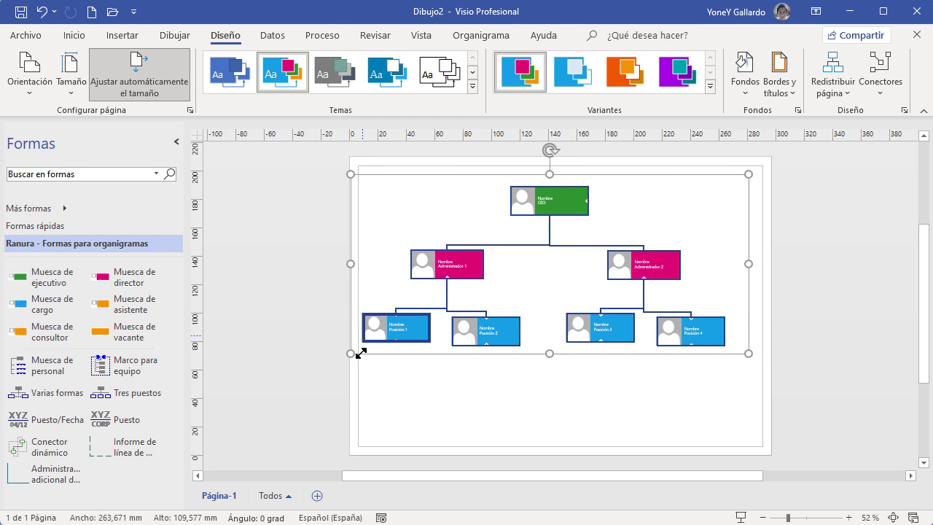
{"action": "left_click_drag", "start_coordinate": [738, 357], "coordinate": [777, 372]}
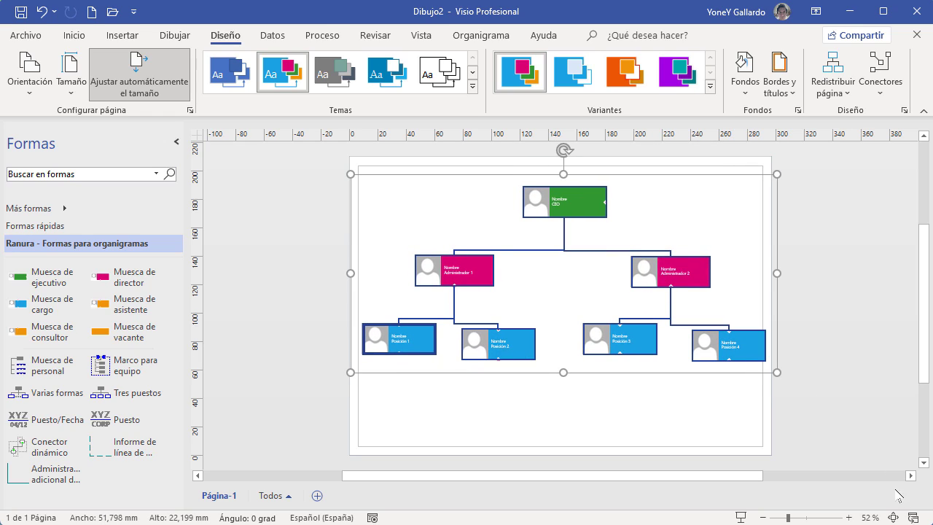
- Examine the flowchart, hierarchy, compact tree, radial and circular re-layout options for the enlarged organization chart
{"action": "left_click", "coordinate": [849, 517]}
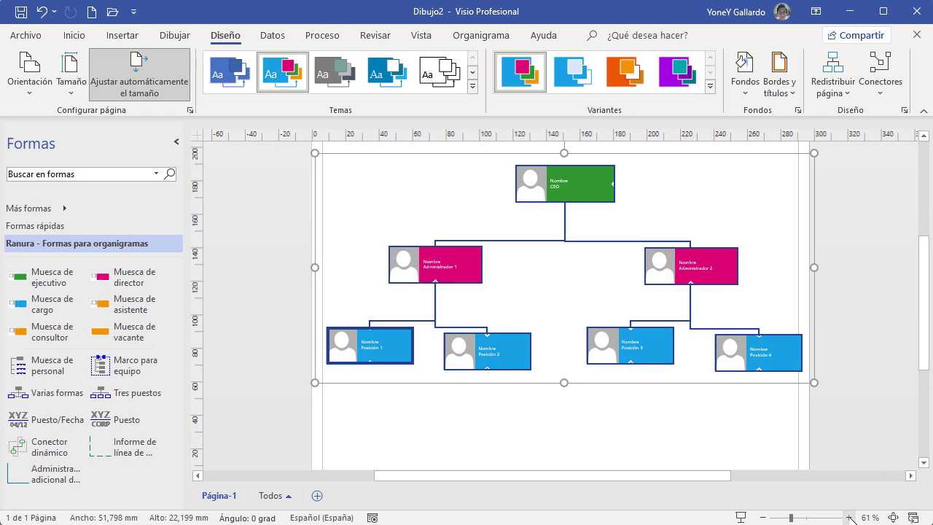
{"action": "left_click", "coordinate": [867, 394]}
{"action": "left_click", "coordinate": [832, 77]}
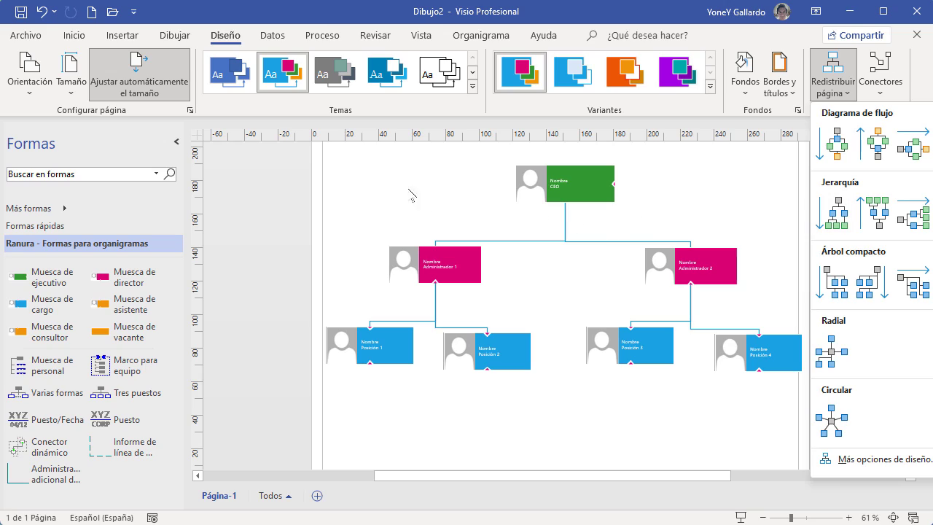
{"action": "left_click", "coordinate": [651, 19]}
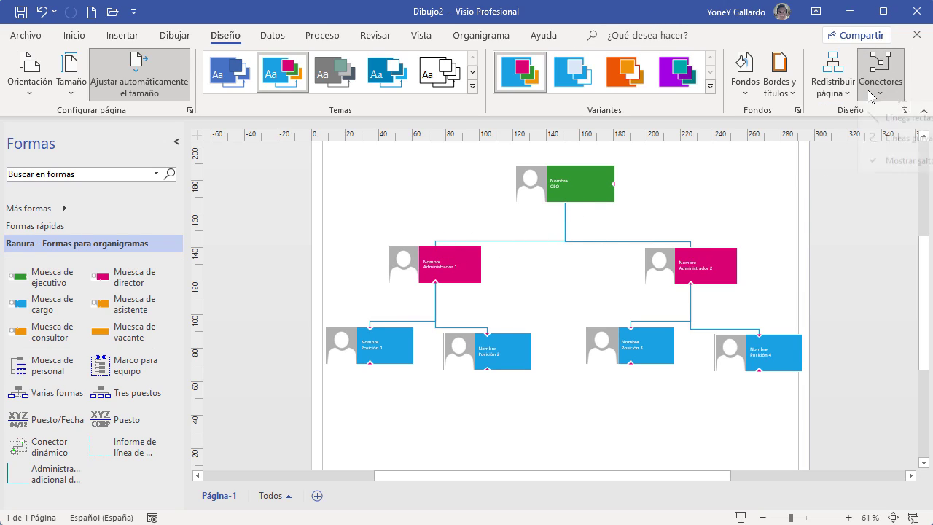
- Try straight-line and curved connectors on the organization chart, and return the connectors to right angles
{"action": "left_click", "coordinate": [875, 89]}
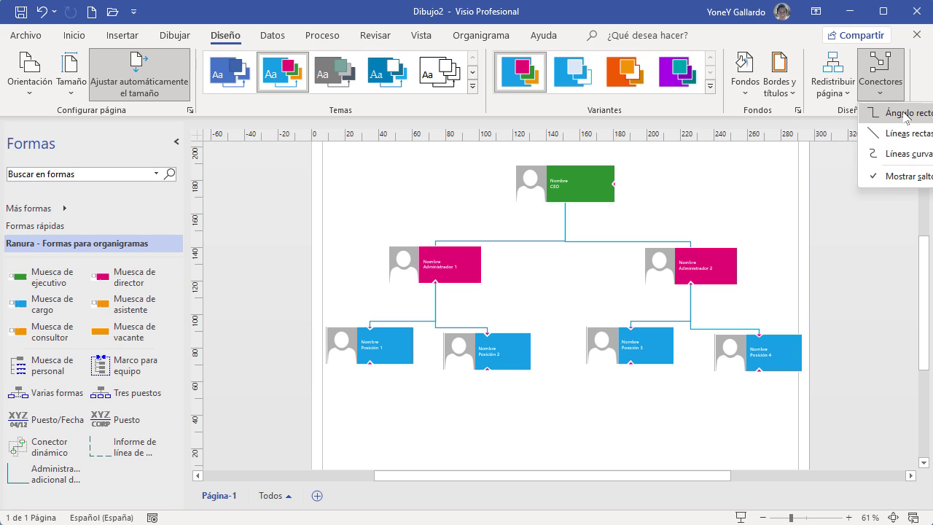
{"action": "left_click", "coordinate": [900, 140]}
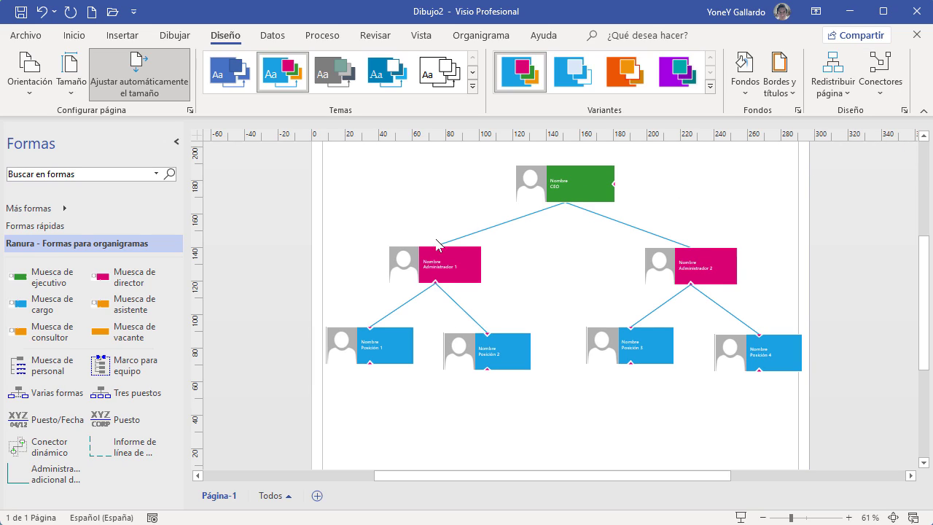
{"action": "left_click", "coordinate": [875, 91]}
{"action": "left_click", "coordinate": [900, 153]}
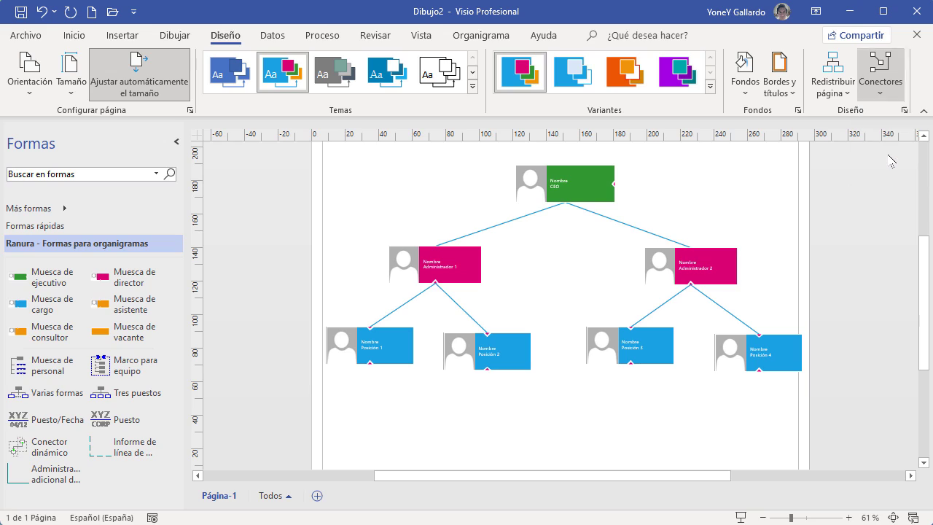
{"action": "left_click", "coordinate": [879, 84]}
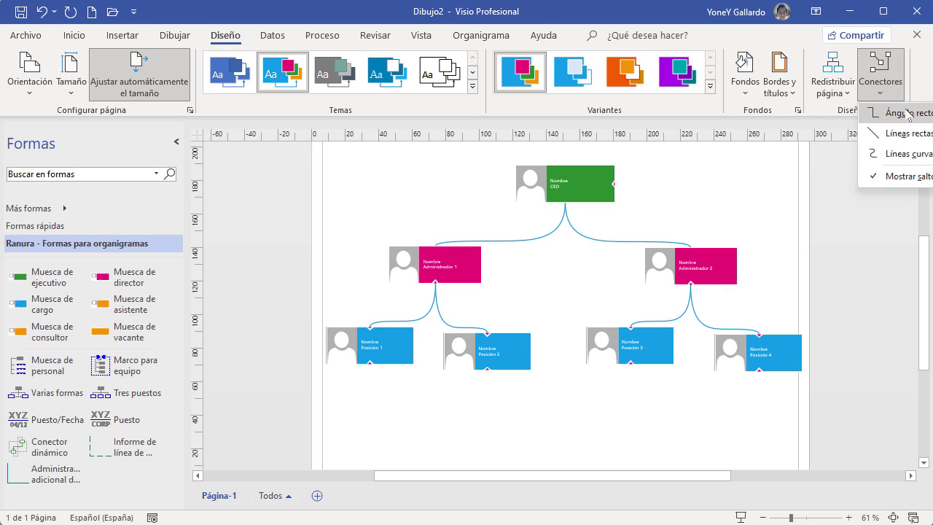
{"action": "left_click", "coordinate": [906, 115]}
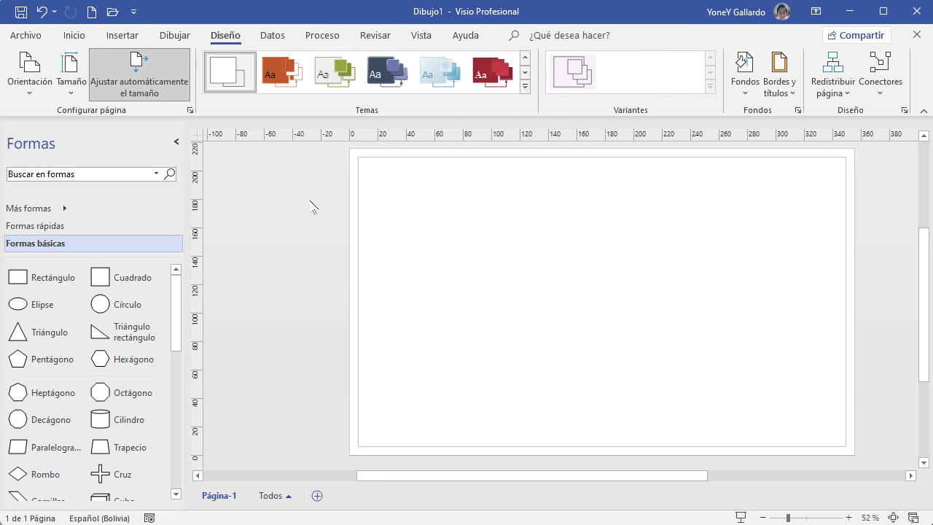
- Place a square, a circle and a triangle from the basic shapes in a vertical column on the page
{"action": "left_click", "coordinate": [272, 35]}
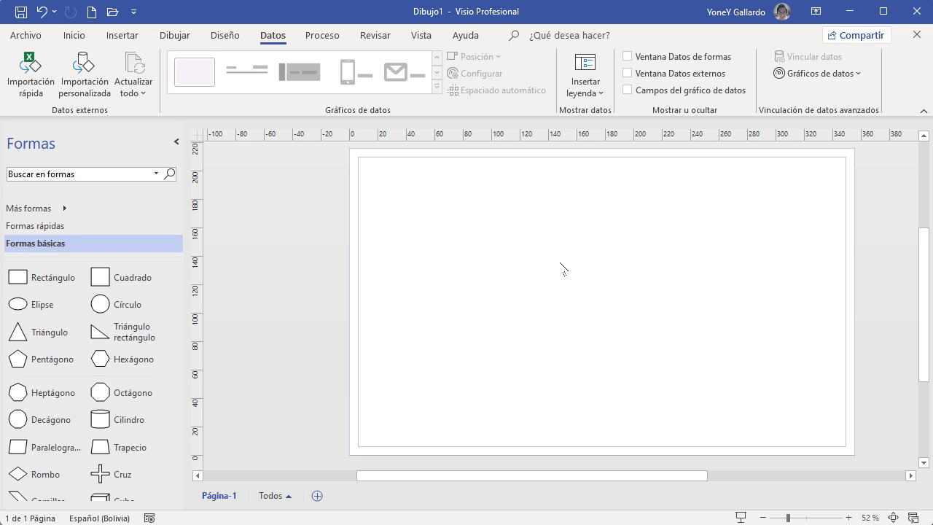
{"action": "left_click_drag", "start_coordinate": [526, 479], "coordinate": [537, 480]}
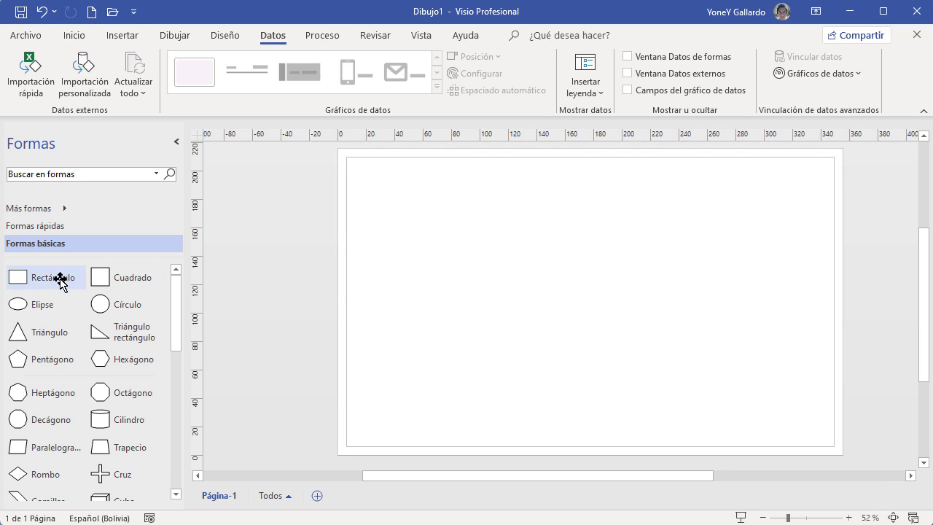
{"action": "left_click_drag", "start_coordinate": [122, 283], "coordinate": [433, 206]}
{"action": "left_click_drag", "start_coordinate": [133, 304], "coordinate": [440, 272]}
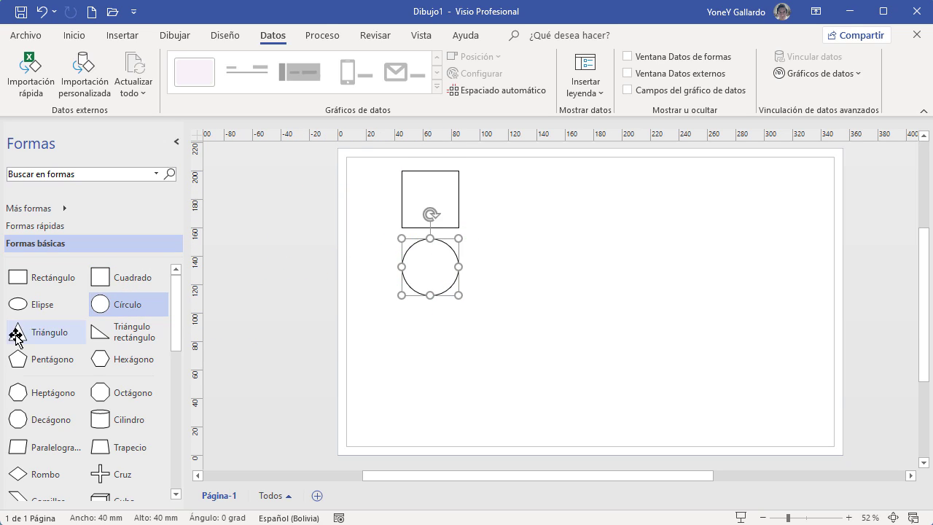
{"action": "left_click_drag", "start_coordinate": [35, 332], "coordinate": [432, 365]}
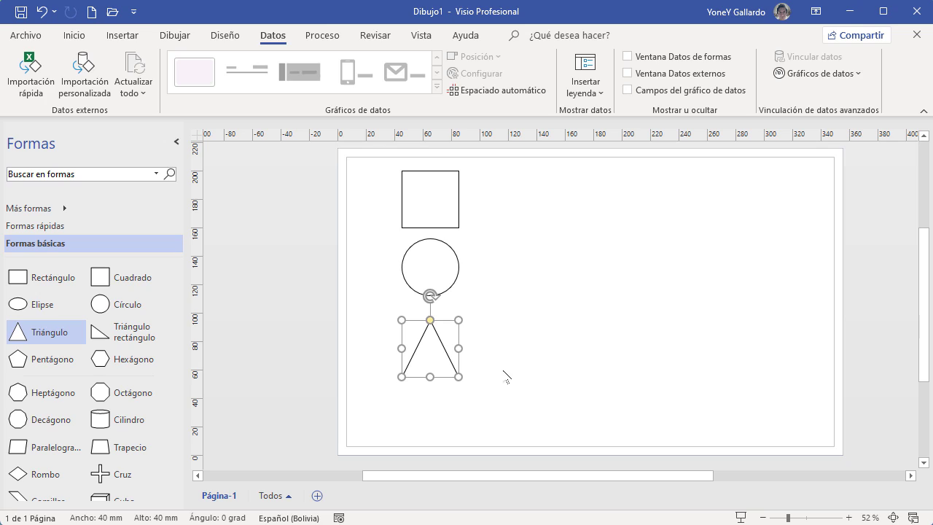
- Fill the square with theme red, the circle with theme green and the triangle with theme orange
{"action": "left_click", "coordinate": [441, 201]}
{"action": "left_click", "coordinate": [74, 35]}
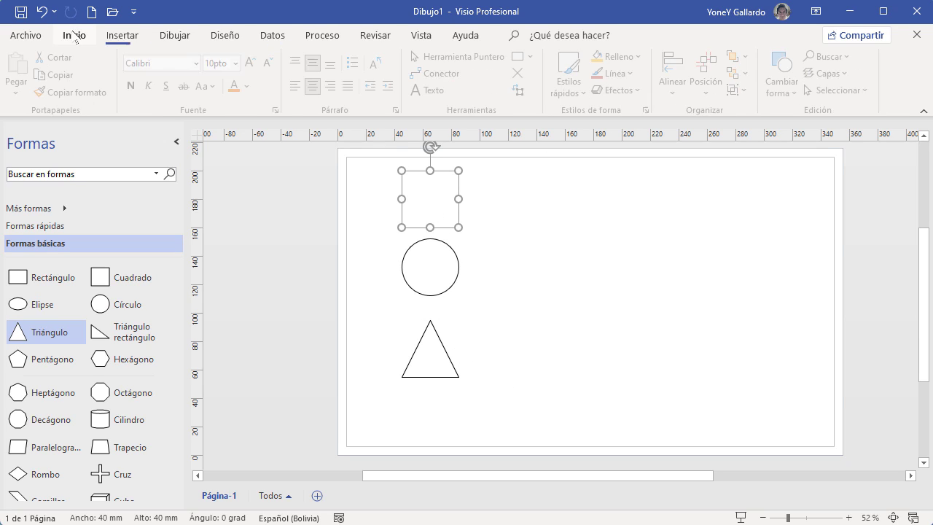
{"action": "left_click", "coordinate": [624, 56]}
{"action": "left_click", "coordinate": [653, 114]}
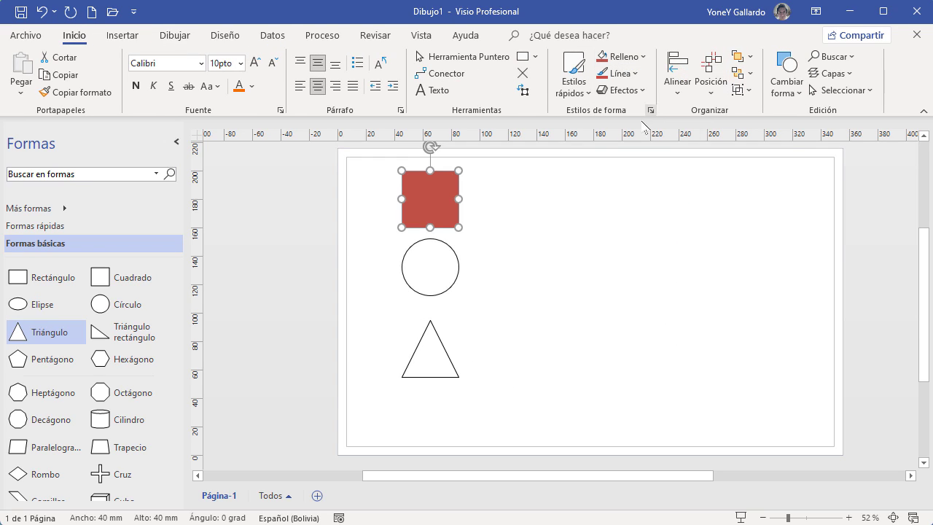
{"action": "left_click", "coordinate": [437, 273]}
{"action": "left_click", "coordinate": [625, 56]}
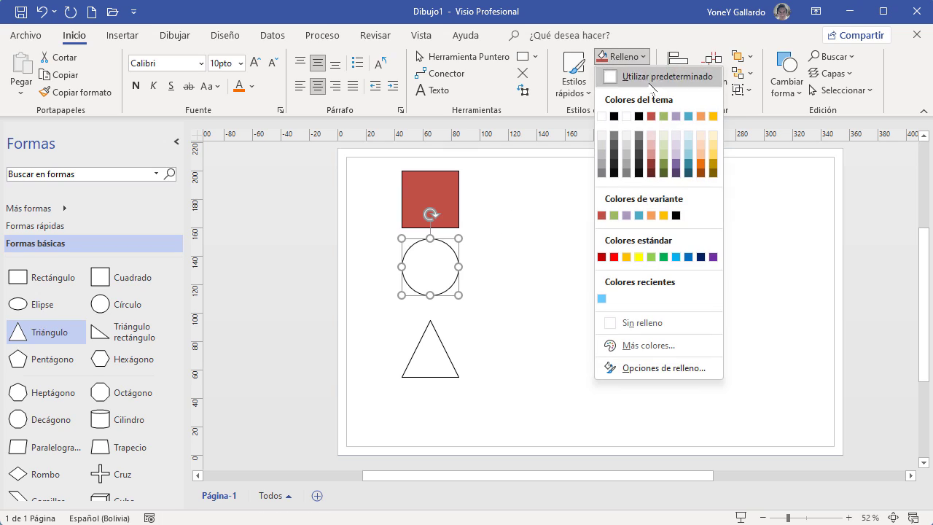
{"action": "left_click", "coordinate": [663, 117]}
{"action": "left_click", "coordinate": [432, 362]}
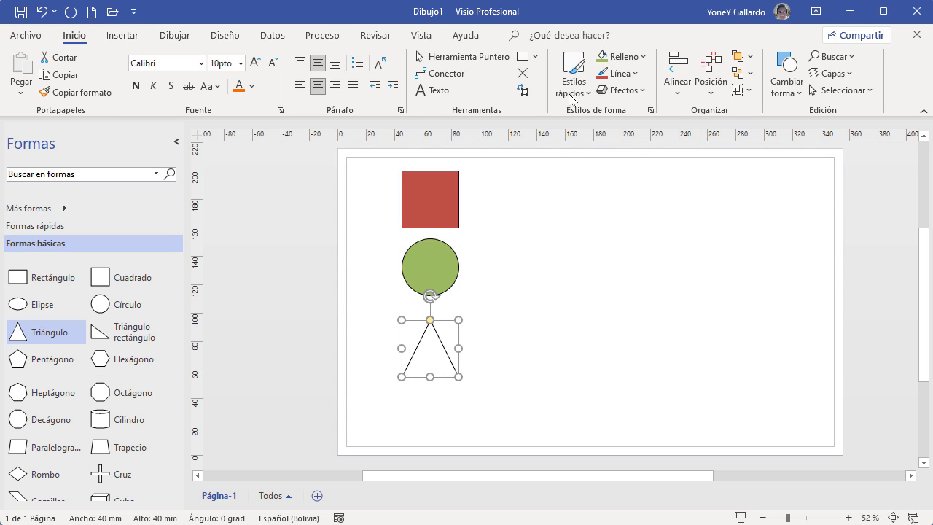
{"action": "left_click", "coordinate": [602, 56]}
{"action": "left_click", "coordinate": [625, 56]}
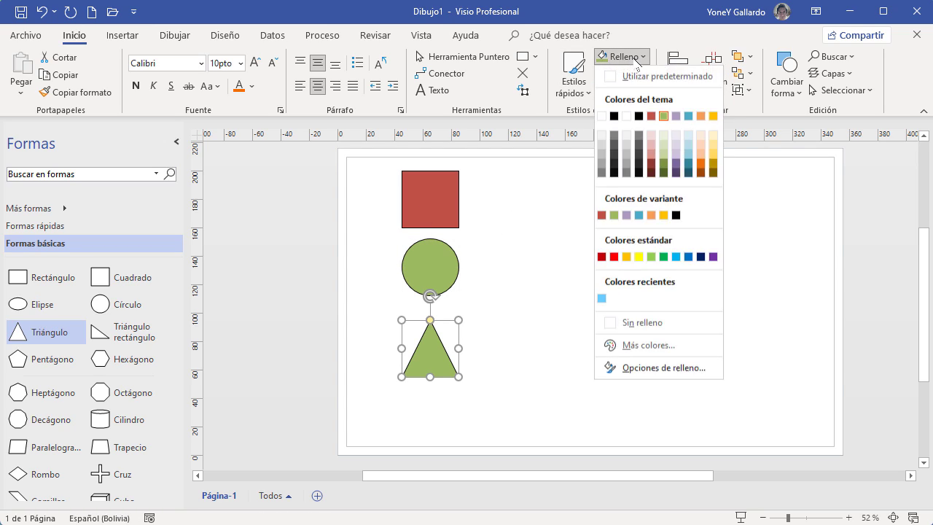
{"action": "left_click", "coordinate": [701, 115]}
{"action": "left_click", "coordinate": [510, 315]}
- Move the triangle and the circle down so the three shapes are evenly spaced in their column
{"action": "left_click_drag", "start_coordinate": [429, 327], "coordinate": [427, 347]}
{"action": "left_click_drag", "start_coordinate": [428, 266], "coordinate": [439, 287]}
{"action": "left_click", "coordinate": [580, 335]}
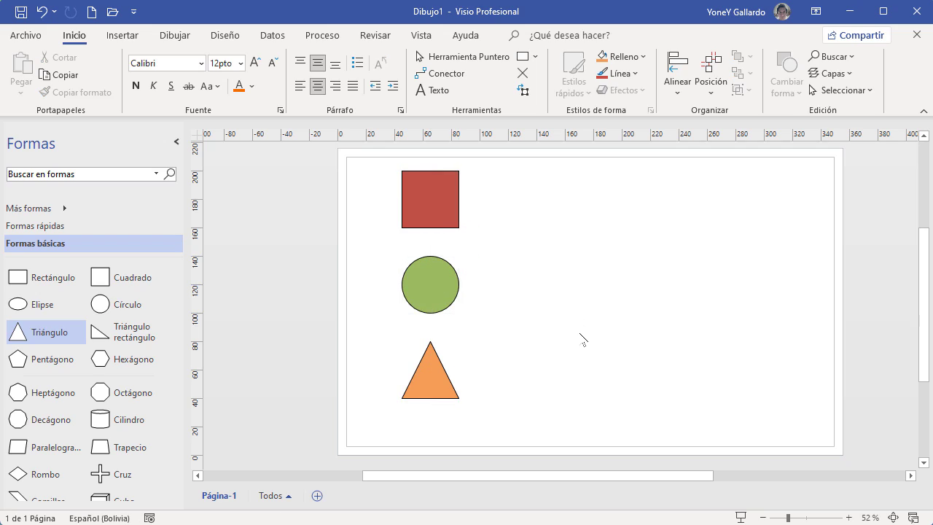
- With the square selected, show the shape data, external data and data graphic fields windows
{"action": "left_click", "coordinate": [439, 197]}
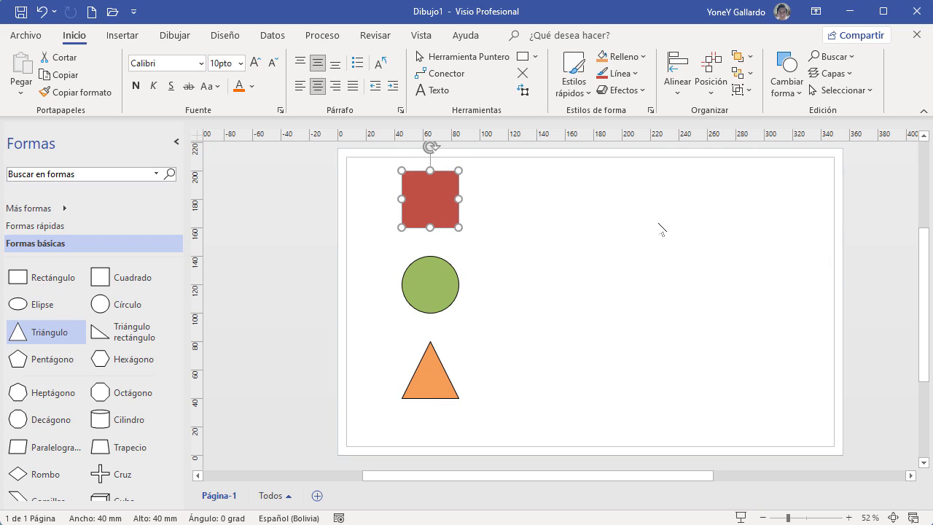
{"action": "left_click", "coordinate": [279, 40]}
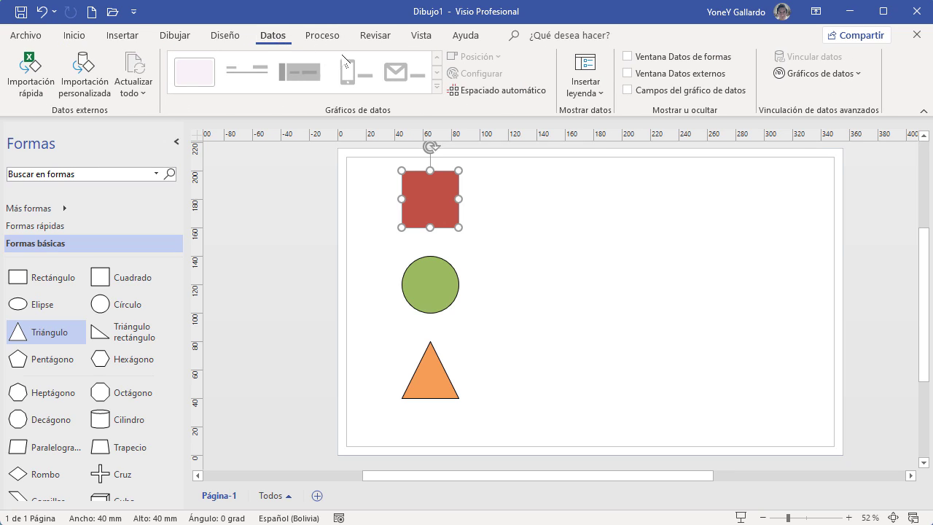
{"action": "left_click", "coordinate": [627, 57]}
{"action": "left_click", "coordinate": [627, 72]}
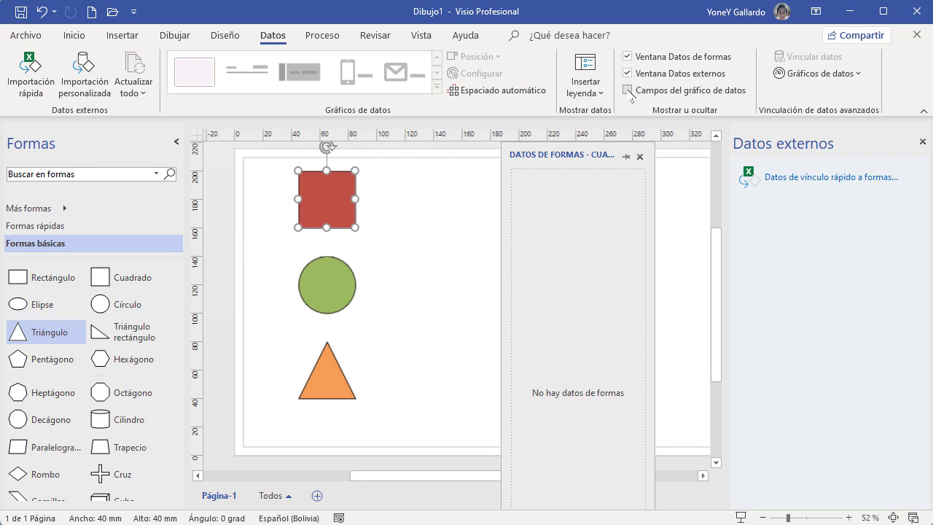
{"action": "left_click", "coordinate": [627, 89]}
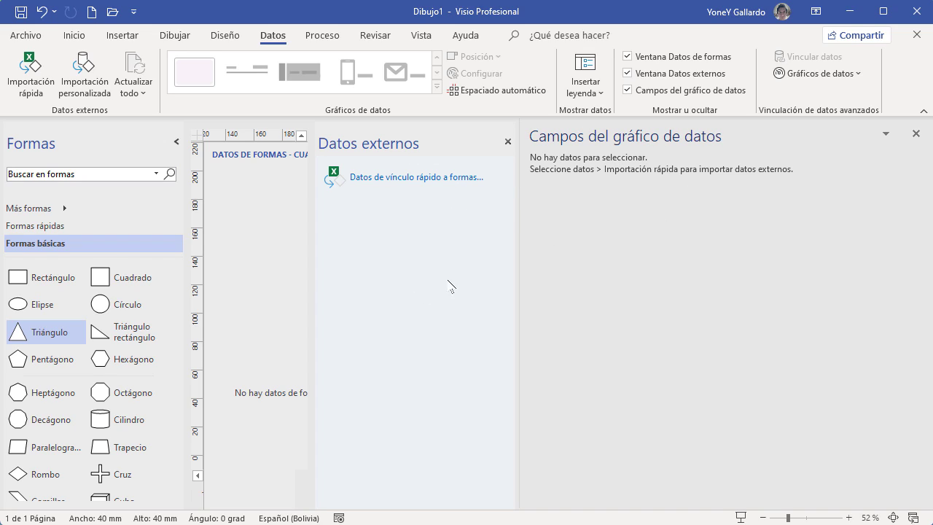
- Close the data graphic fields and external data windows, and dock the shape data window along the drawing area's right side
{"action": "left_click", "coordinate": [916, 132]}
{"action": "left_click", "coordinate": [923, 140]}
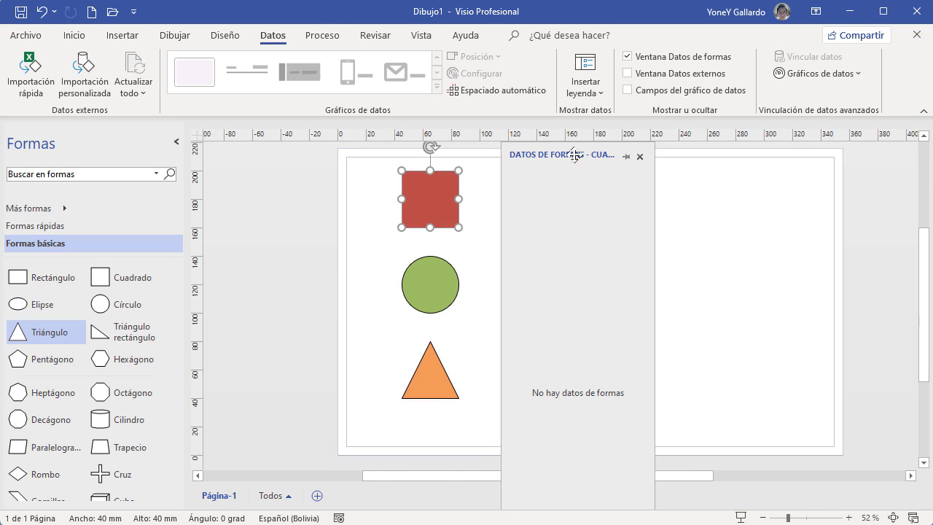
{"action": "double_click", "coordinate": [571, 156]}
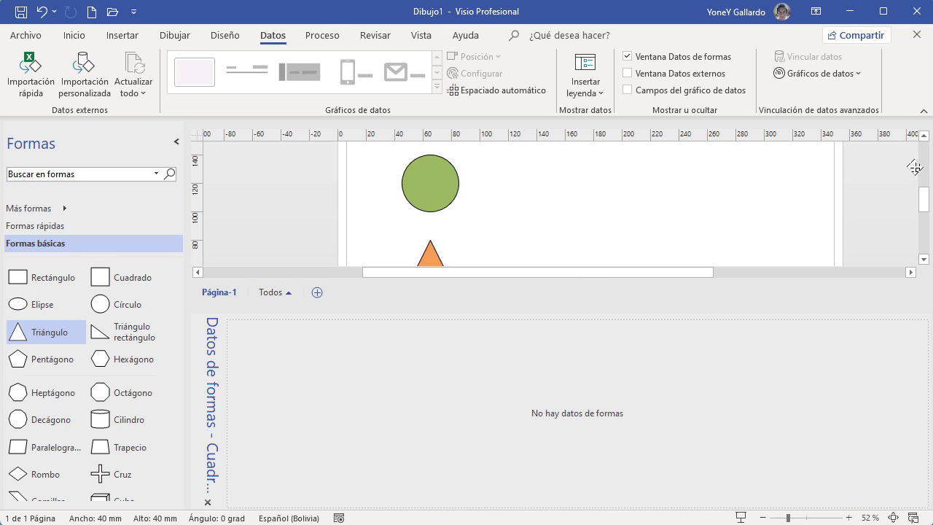
{"action": "left_click_drag", "start_coordinate": [213, 343], "coordinate": [819, 208]}
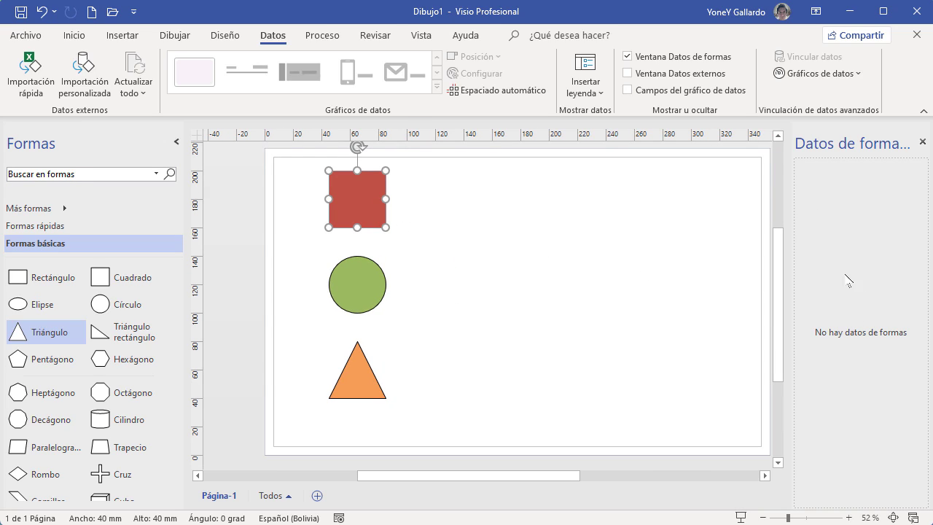
- Check the shape data of the circle, the triangle and the square in turn
{"action": "left_click", "coordinate": [360, 301]}
{"action": "left_click", "coordinate": [359, 368]}
{"action": "left_click", "coordinate": [362, 212]}
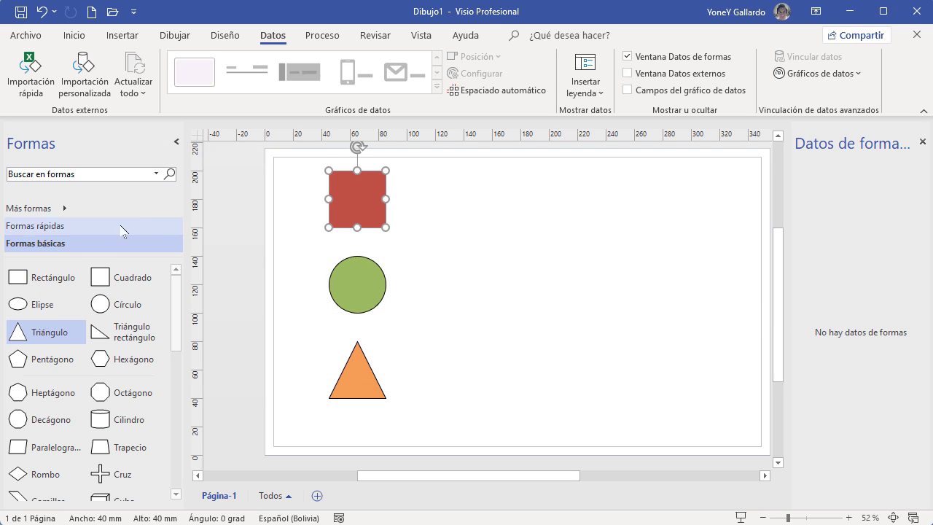
- Browse the additional shape categories and add the Interior stencil from the construction plan (Plano de construcción) shapes
{"action": "scroll", "coordinate": [107, 357], "scroll_direction": "down", "scroll_amount": 3}
{"action": "scroll", "coordinate": [101, 353], "scroll_direction": "down", "scroll_amount": 7}
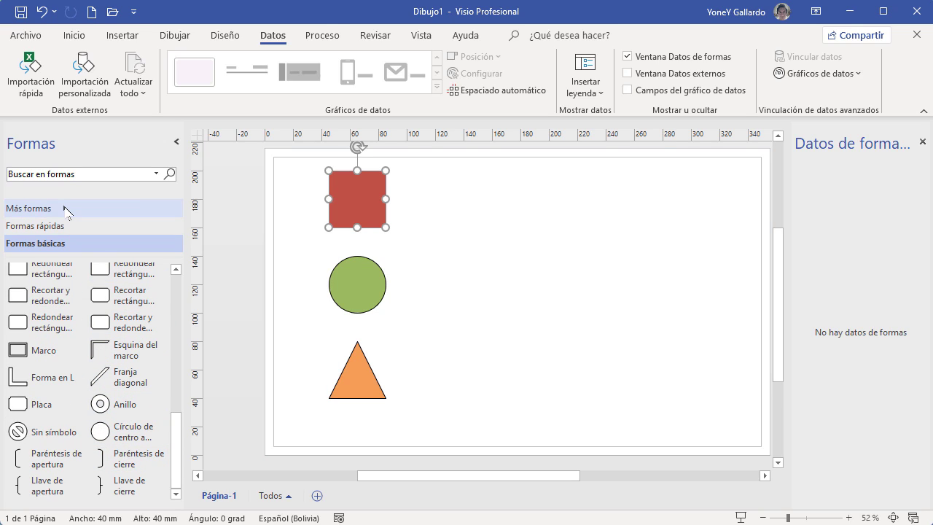
{"action": "left_click", "coordinate": [67, 210]}
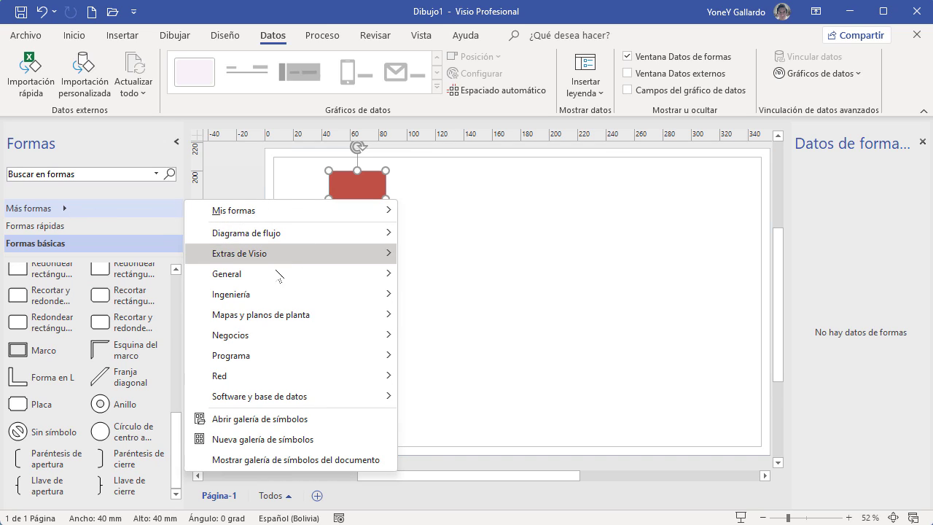
{"action": "mouse_move", "coordinate": [270, 299]}
{"action": "mouse_move", "coordinate": [479, 320]}
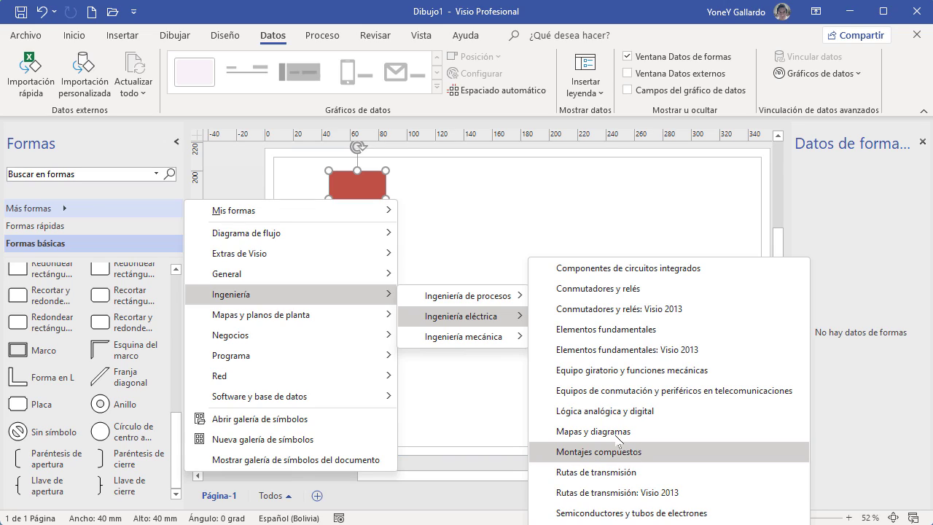
{"action": "mouse_move", "coordinate": [325, 398]}
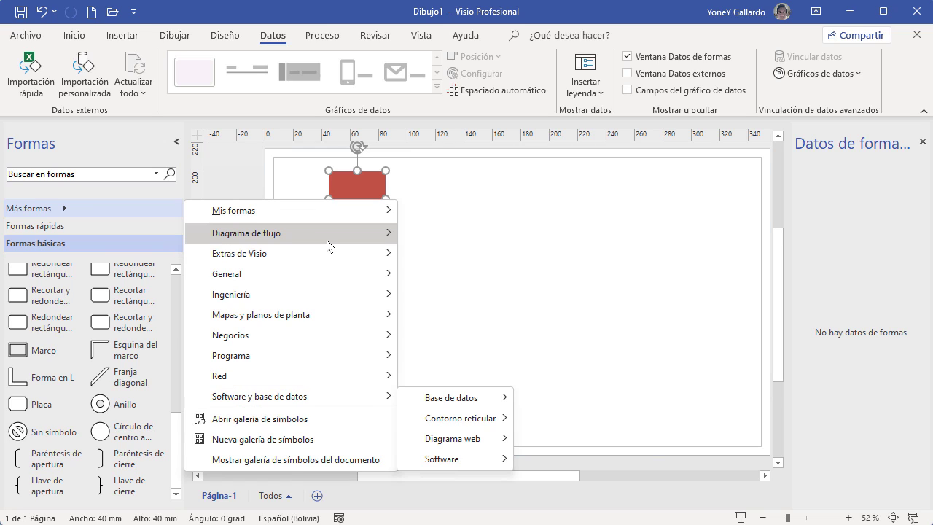
{"action": "mouse_move", "coordinate": [329, 245]}
{"action": "mouse_move", "coordinate": [321, 318]}
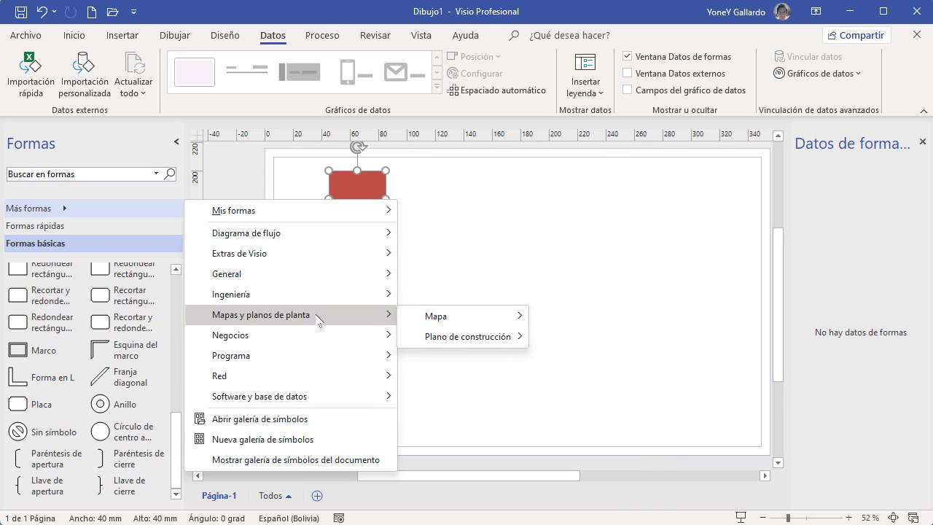
{"action": "mouse_move", "coordinate": [468, 341]}
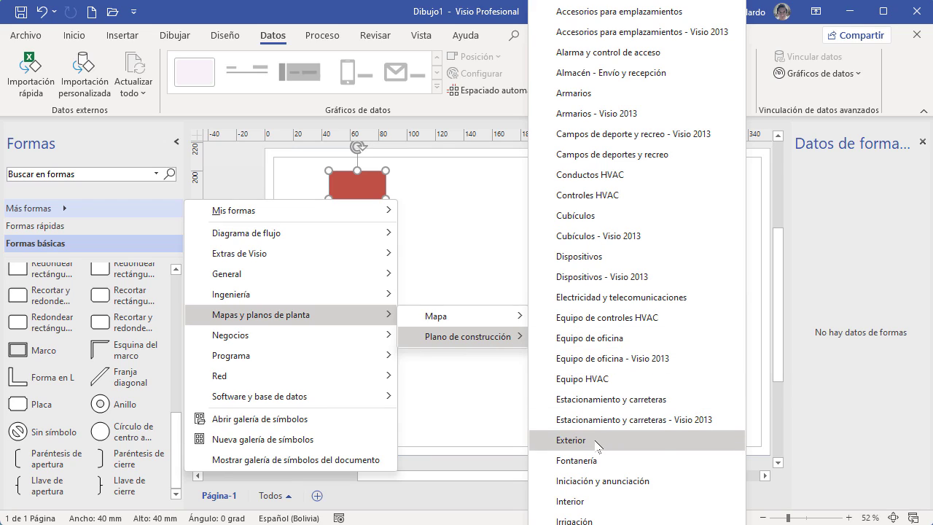
{"action": "scroll", "coordinate": [608, 317], "scroll_direction": "down", "scroll_amount": 1}
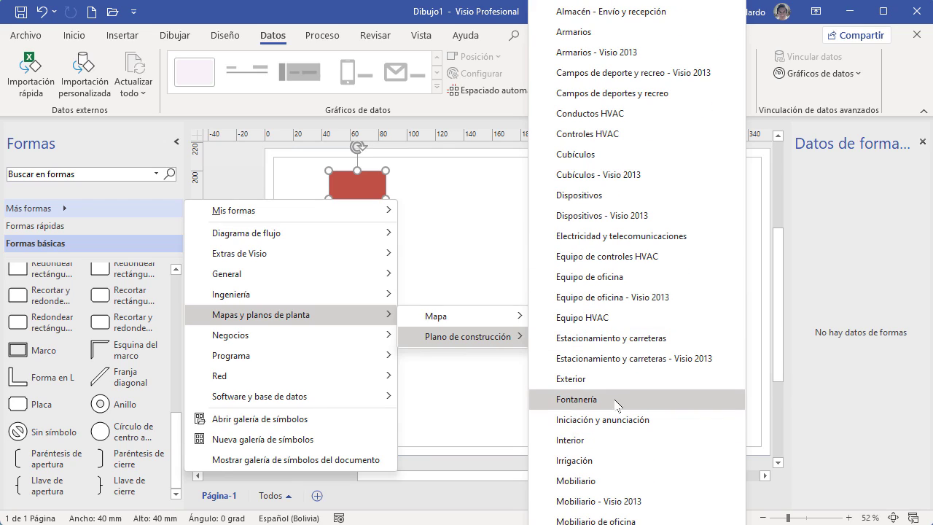
{"action": "left_click", "coordinate": [589, 439]}
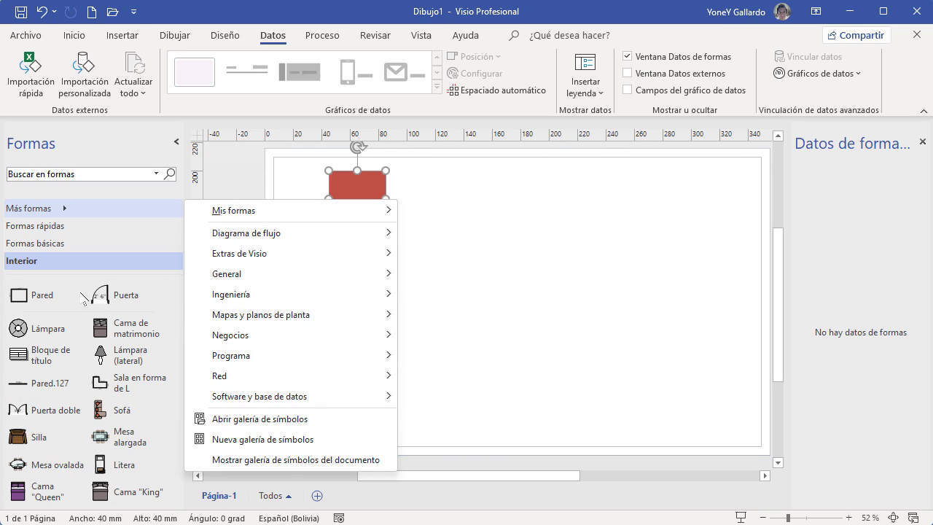
- Place a door (Puerta) shape near the middle of the page and widen the shape data window to show its full field names
{"action": "left_click_drag", "start_coordinate": [110, 295], "coordinate": [507, 255]}
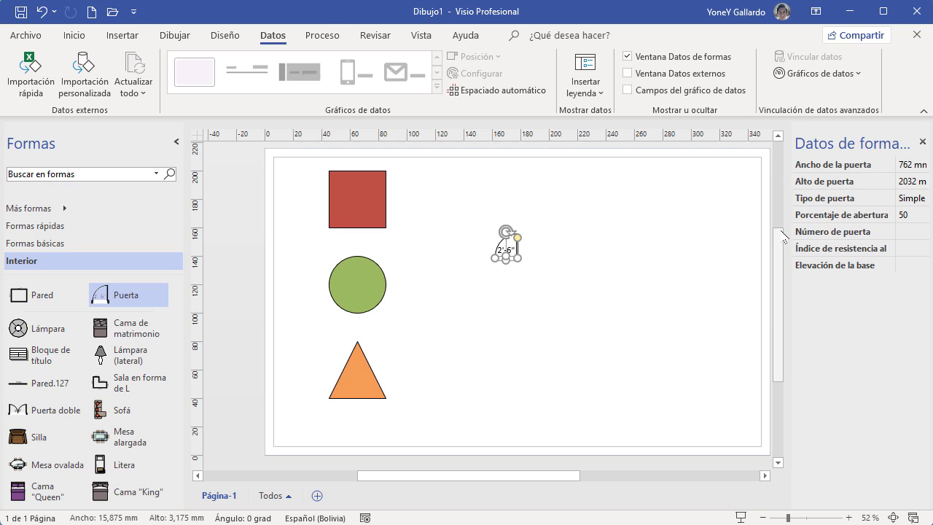
{"action": "left_click_drag", "start_coordinate": [784, 233], "coordinate": [699, 238]}
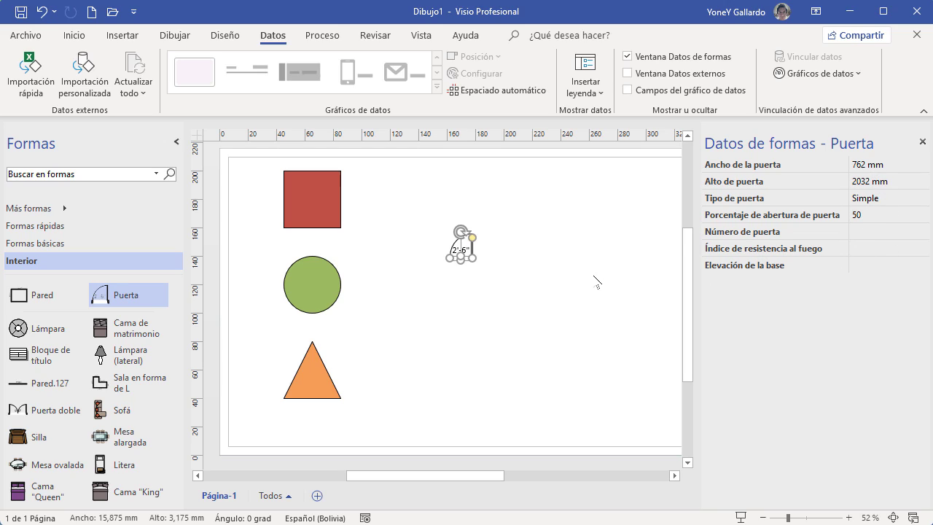
{"action": "left_click", "coordinate": [484, 290]}
{"action": "left_click", "coordinate": [462, 252]}
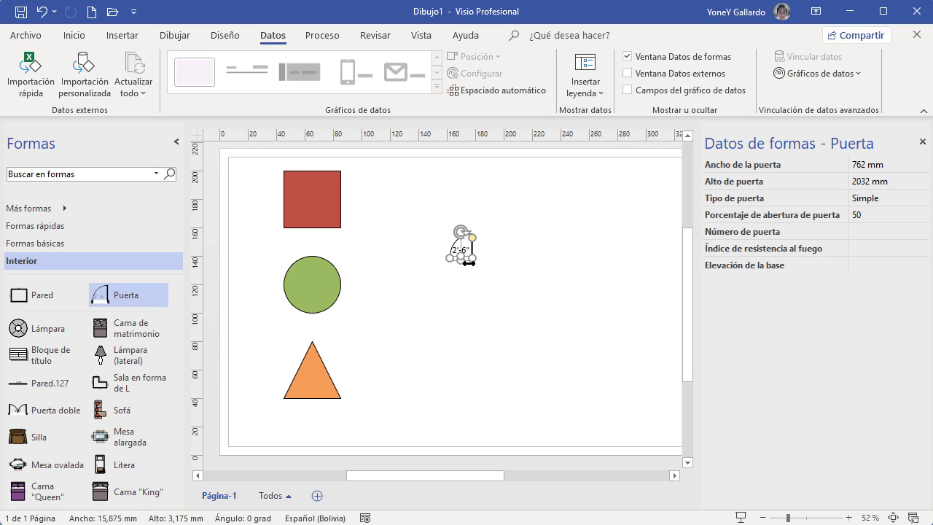
- Move the door lower on the page and resize it to 40 mm wide, matching the other shapes
{"action": "left_click_drag", "start_coordinate": [481, 263], "coordinate": [545, 261]}
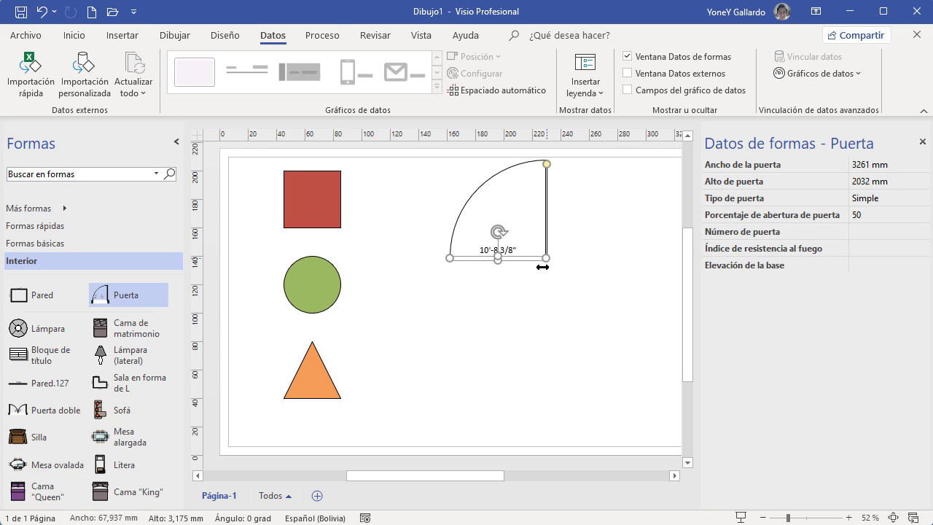
{"action": "left_click_drag", "start_coordinate": [543, 215], "coordinate": [533, 293]}
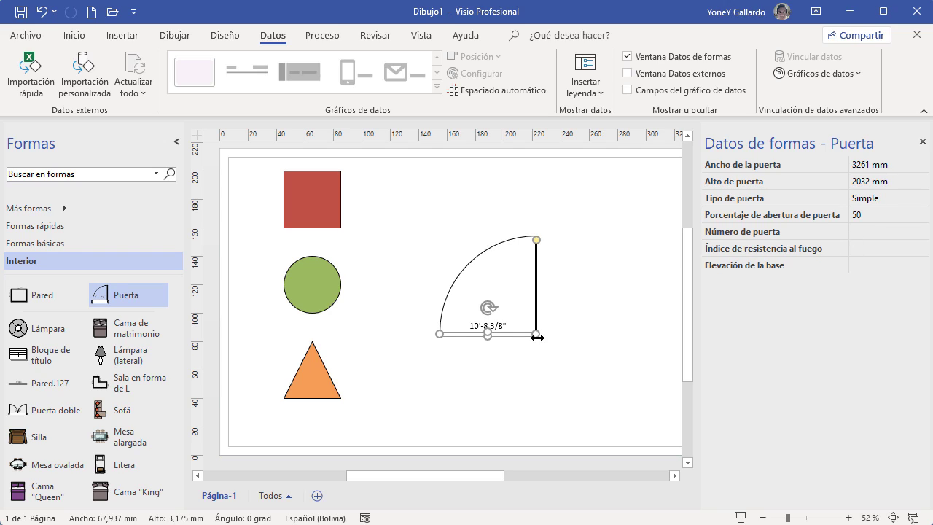
{"action": "left_click_drag", "start_coordinate": [534, 335], "coordinate": [496, 335]}
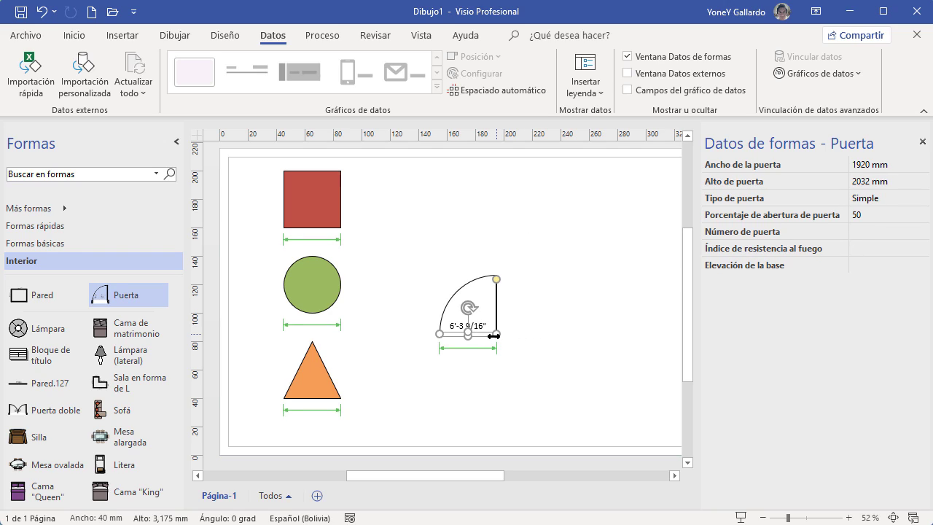
{"action": "left_click", "coordinate": [561, 349]}
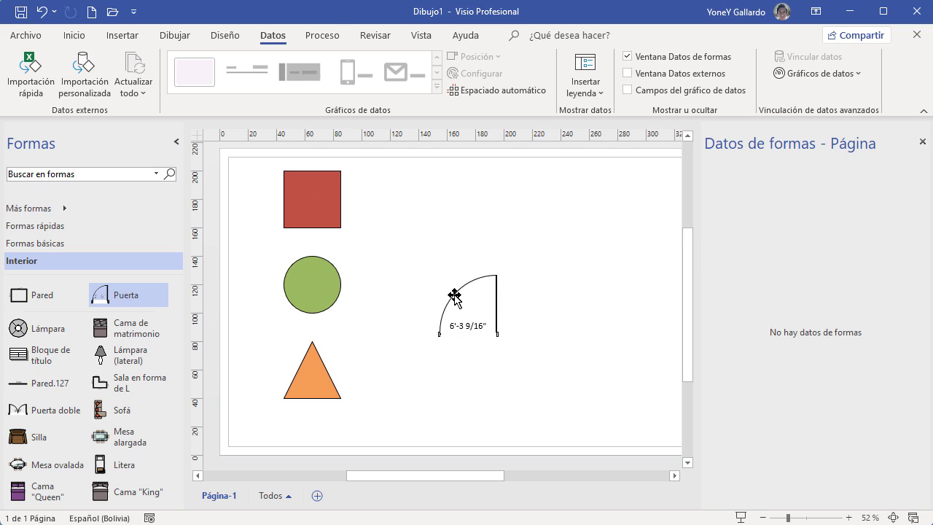
- Start defining shape data for the red square and label its first property Alto
{"action": "left_click", "coordinate": [312, 197]}
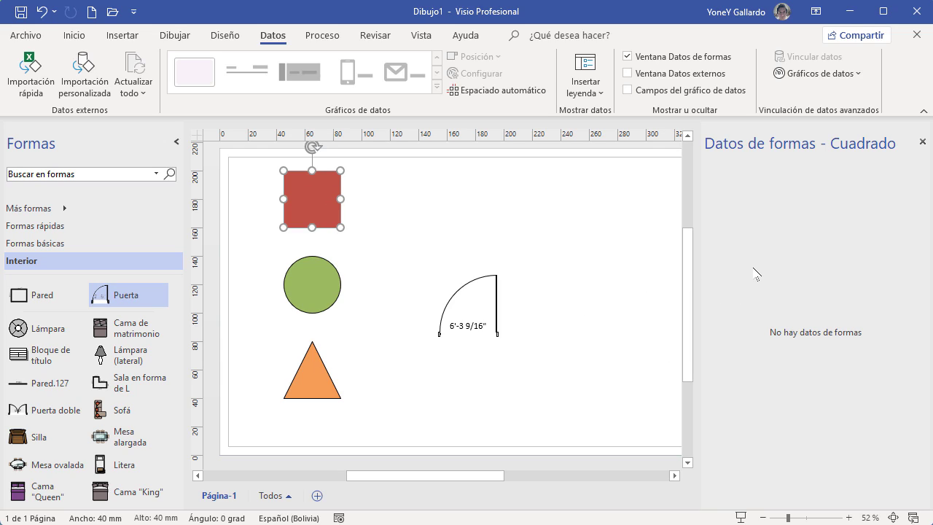
{"action": "right_click", "coordinate": [309, 199]}
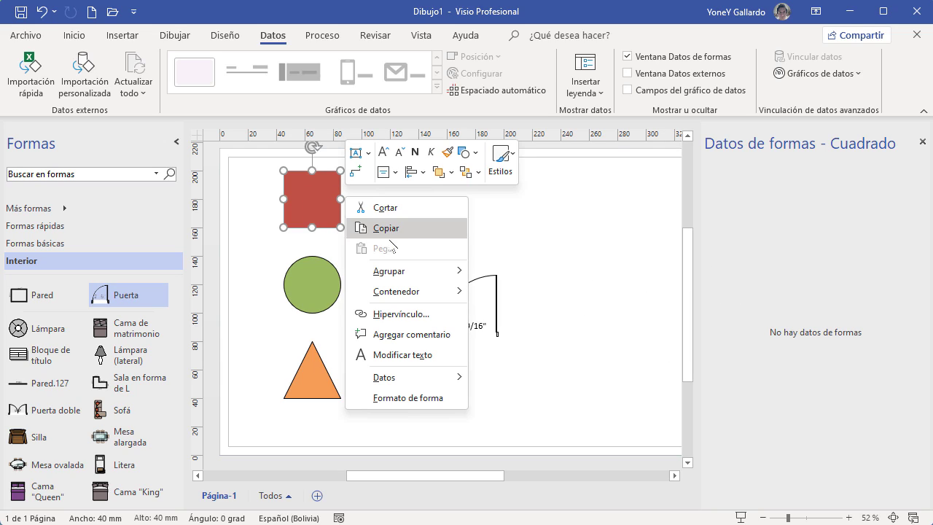
{"action": "mouse_move", "coordinate": [397, 377]}
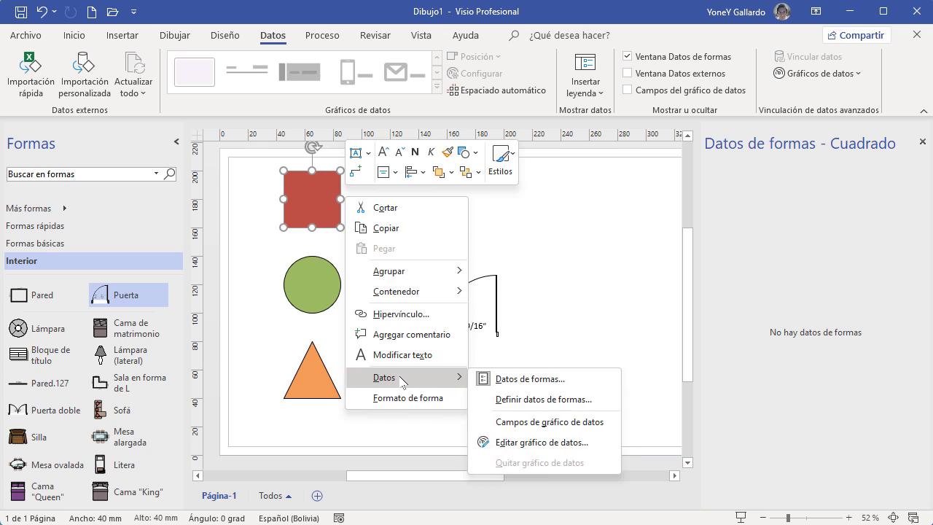
{"action": "left_click", "coordinate": [540, 400]}
{"action": "left_click_drag", "start_coordinate": [504, 136], "coordinate": [582, 175]}
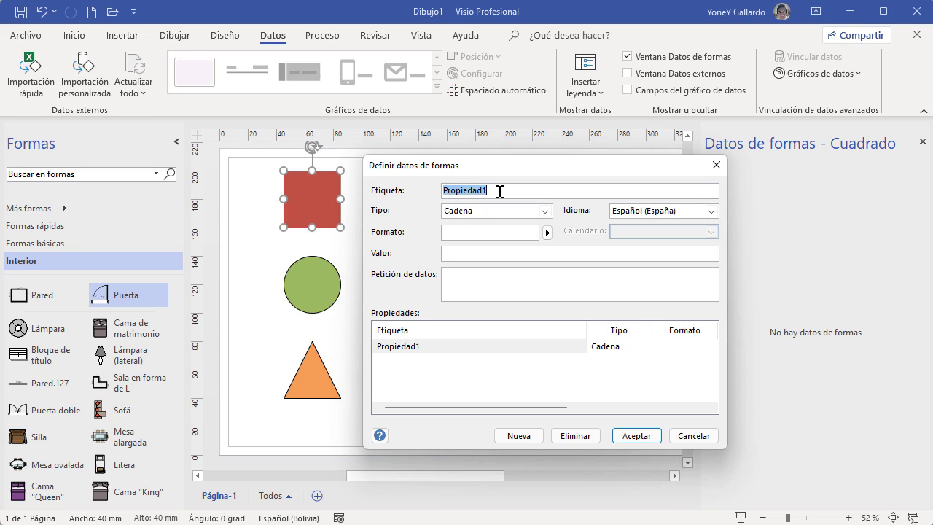
{"action": "type", "text": "AL"}
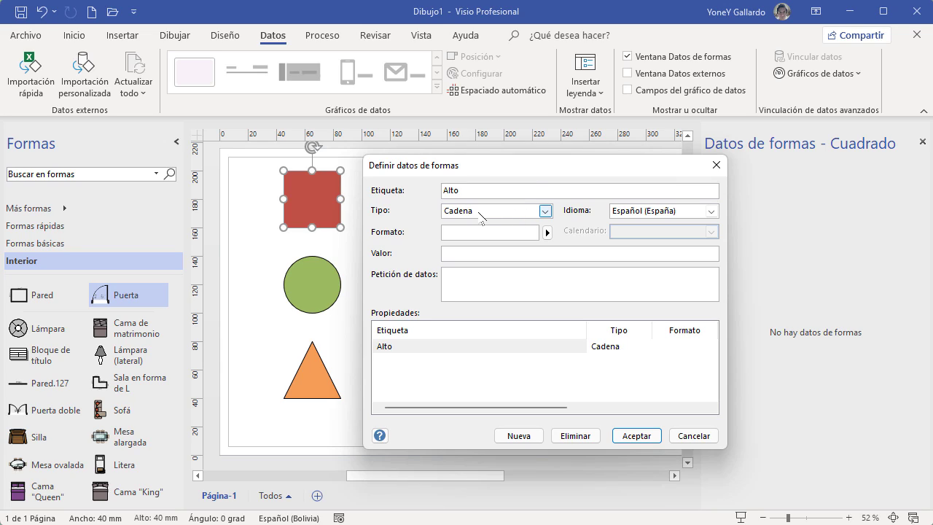
- Try several data types for the Alto property, including Lista fija and Lista variable, and settle on Número
{"action": "left_click", "coordinate": [544, 210]}
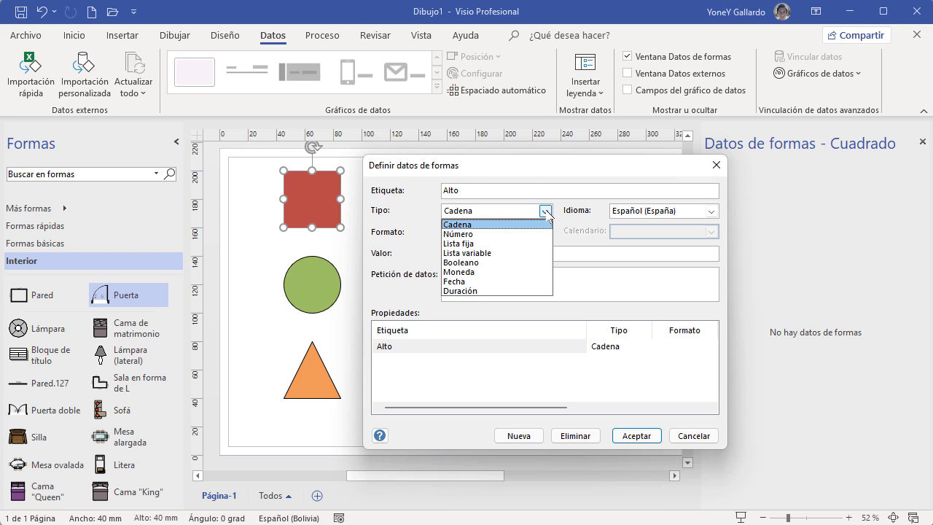
{"action": "left_click", "coordinate": [524, 226]}
{"action": "left_click", "coordinate": [547, 212]}
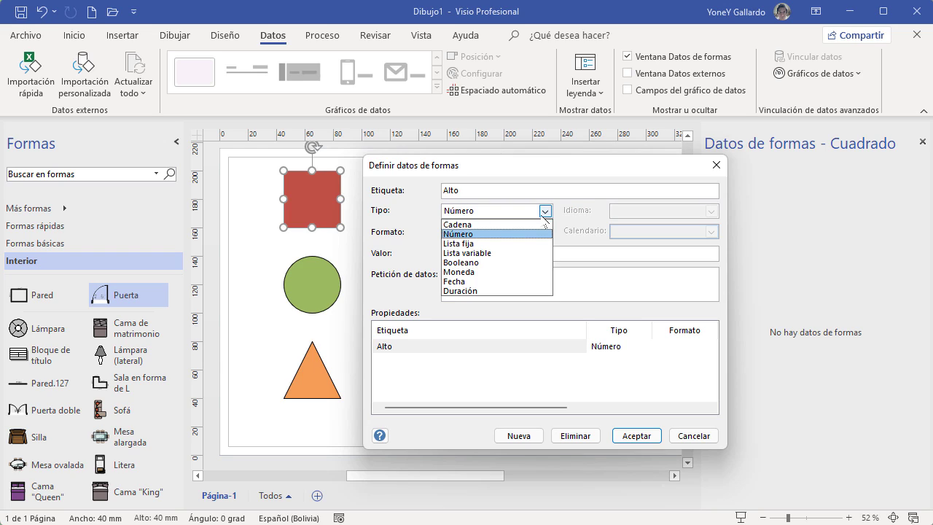
{"action": "left_click", "coordinate": [494, 245]}
{"action": "left_click", "coordinate": [545, 210]}
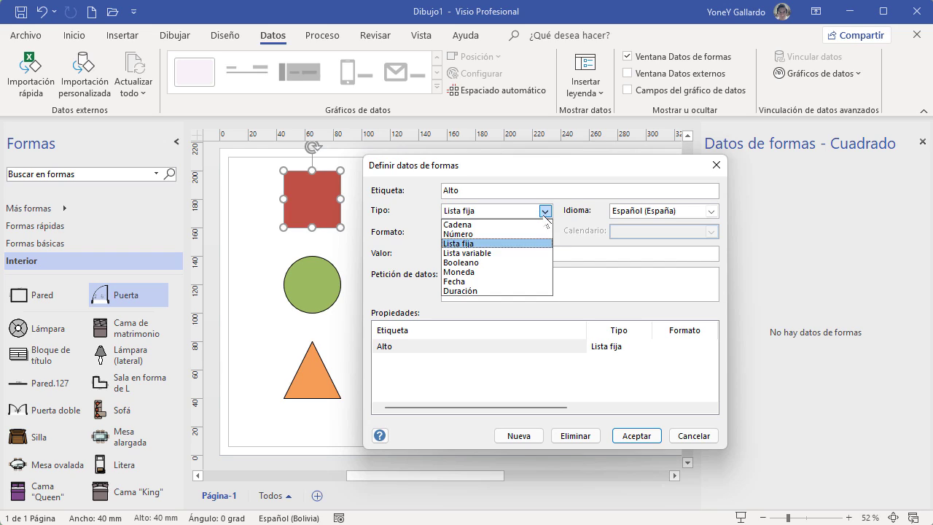
{"action": "left_click", "coordinate": [539, 253]}
{"action": "left_click", "coordinate": [545, 211]}
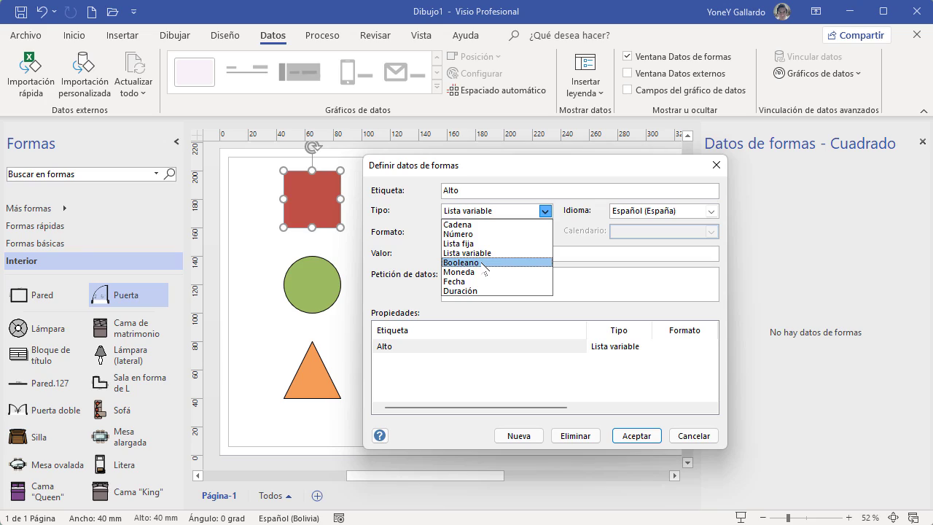
{"action": "left_click", "coordinate": [477, 236]}
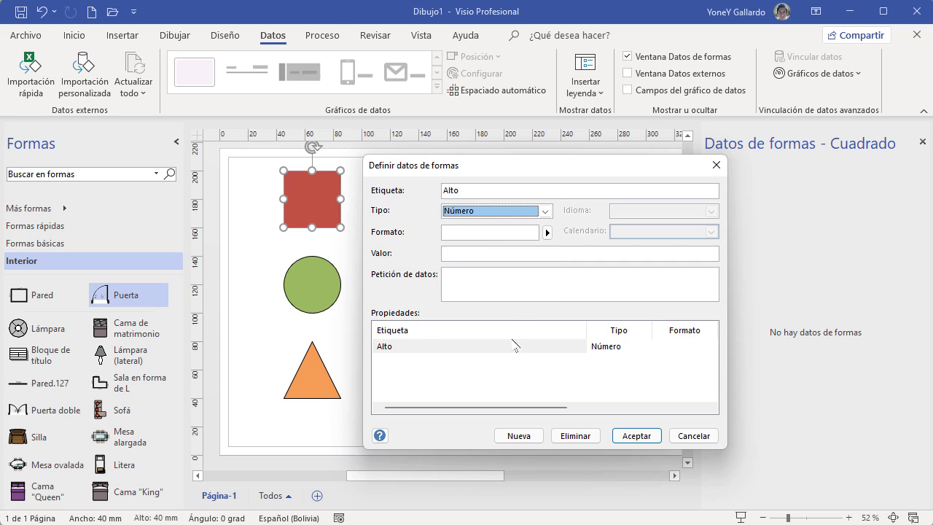
- Add a second property labelled Ancho to the square and set its type to Número
{"action": "left_click", "coordinate": [516, 436]}
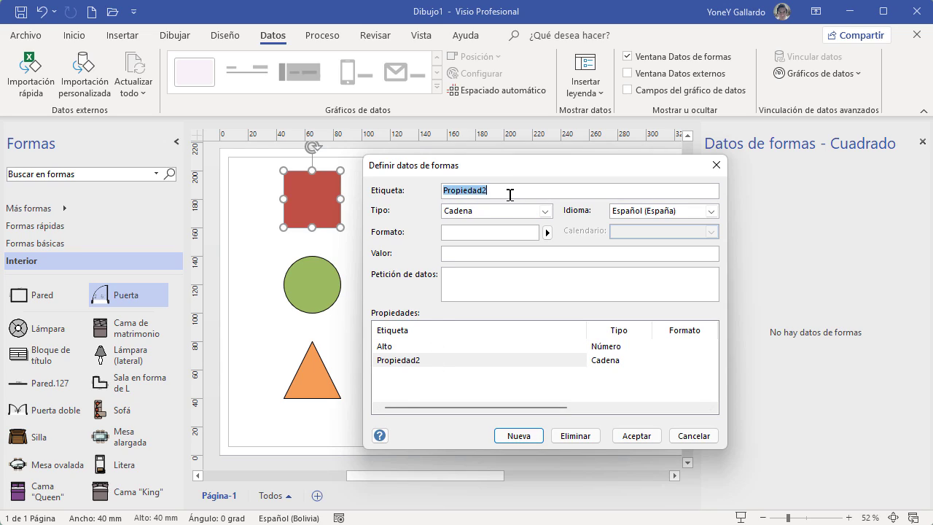
{"action": "type", "text": "Ancho"}
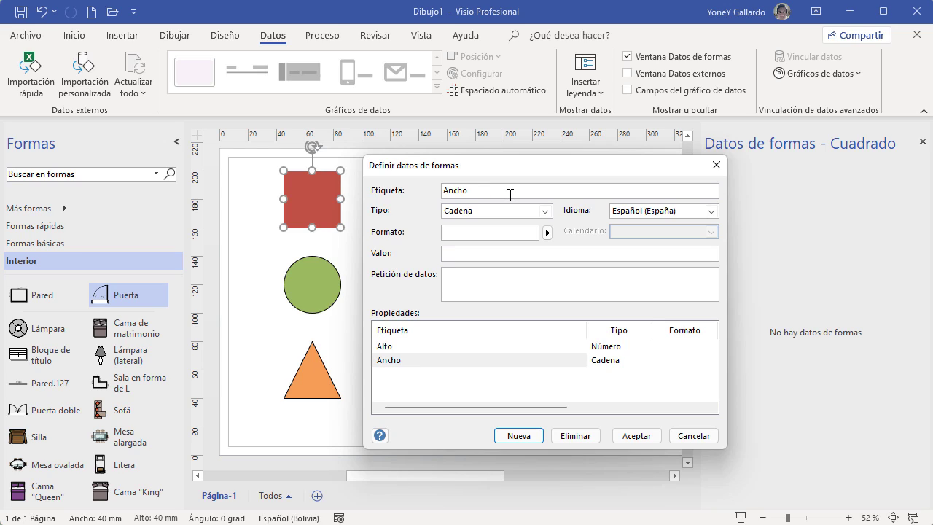
{"action": "left_click", "coordinate": [543, 211]}
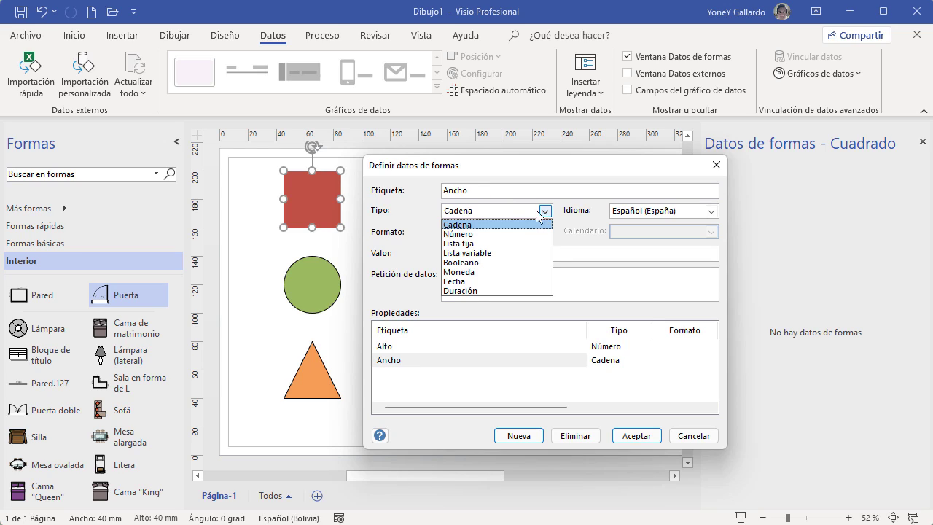
{"action": "left_click", "coordinate": [506, 232]}
- Add a third property labelled Profundidad to the square with the type Número
{"action": "left_click", "coordinate": [517, 436]}
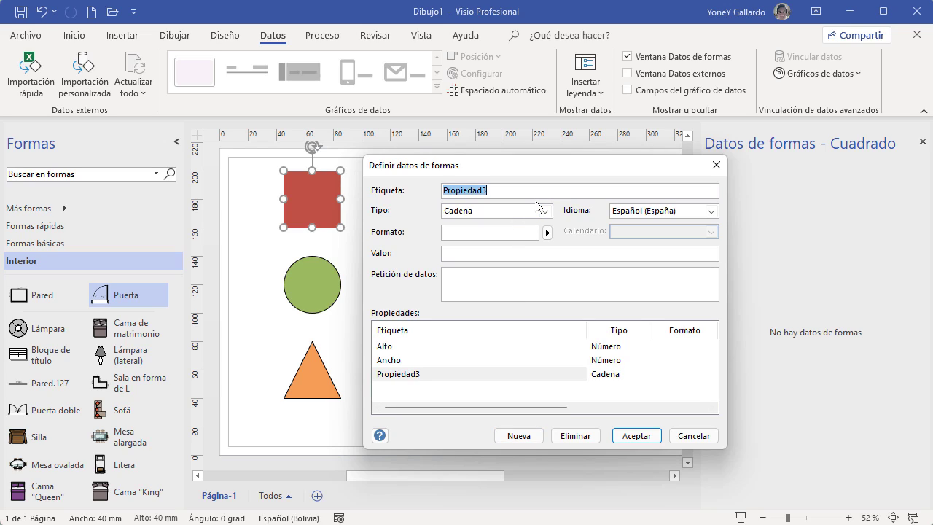
{"action": "type", "text": "Pro"}
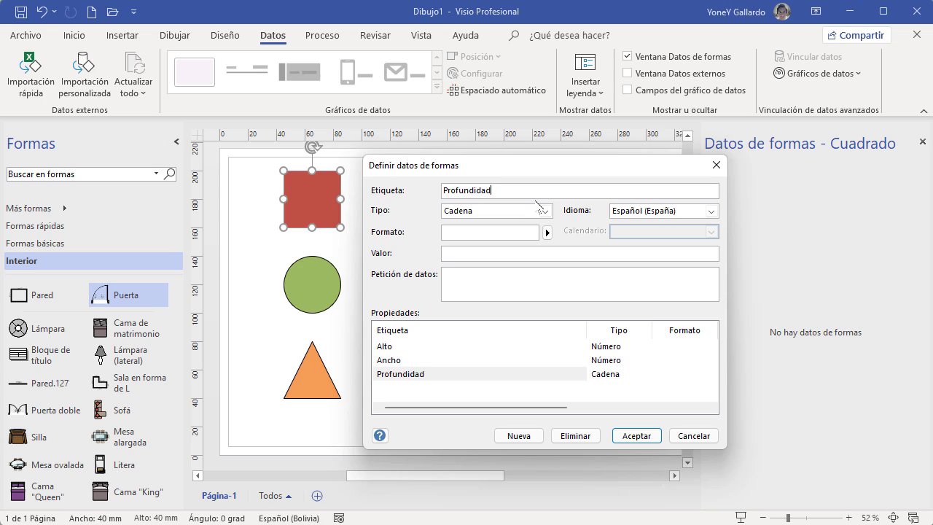
{"action": "left_click", "coordinate": [545, 212]}
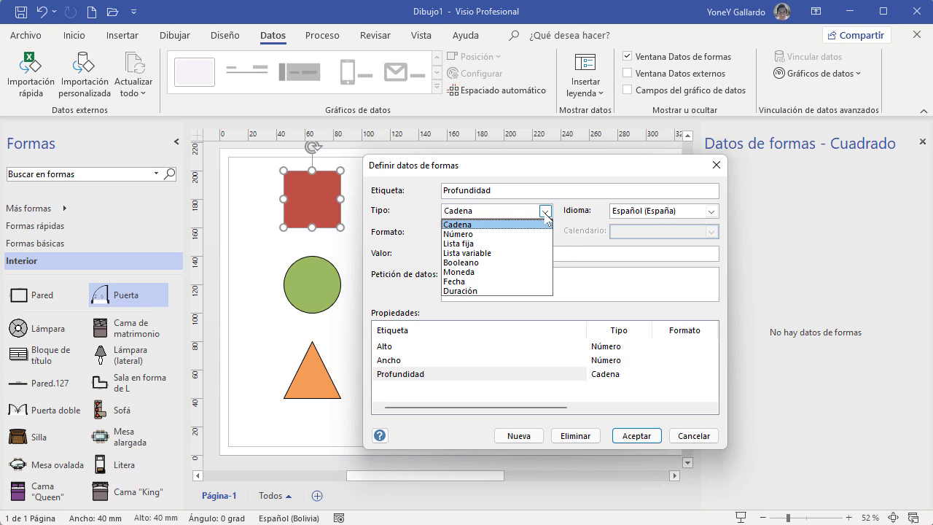
{"action": "left_click", "coordinate": [484, 235]}
- Add a Nombre property of type Cadena plus one further default property, and accept the square's data definition
{"action": "left_click", "coordinate": [520, 437]}
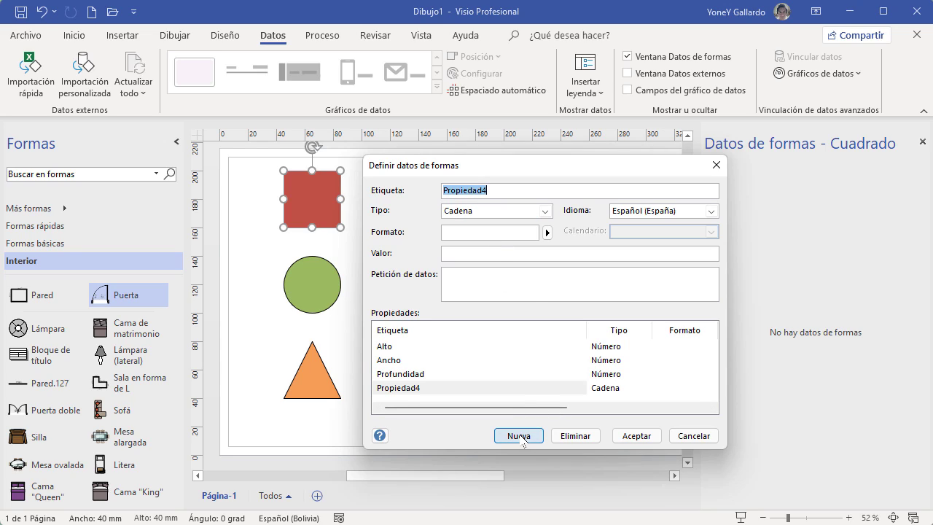
{"action": "type", "text": "Nombre"}
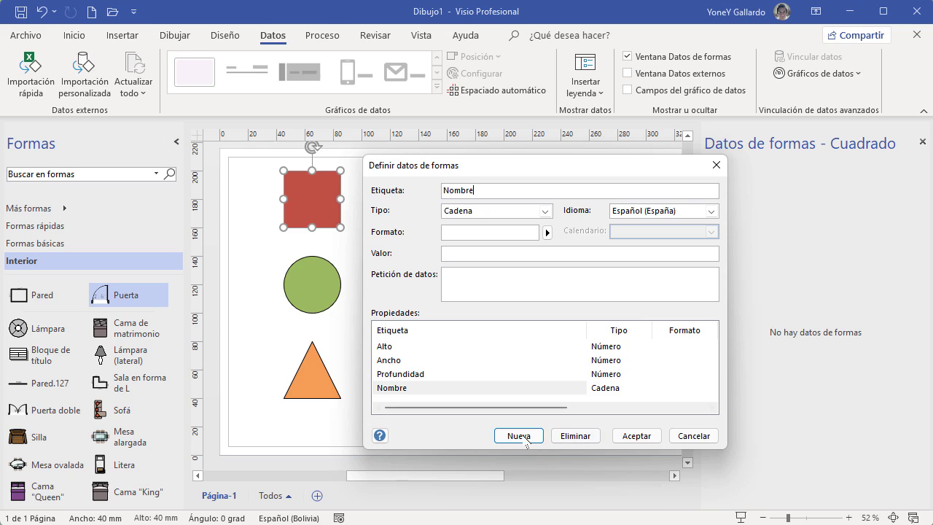
{"action": "left_click", "coordinate": [523, 437]}
{"action": "left_click", "coordinate": [631, 436]}
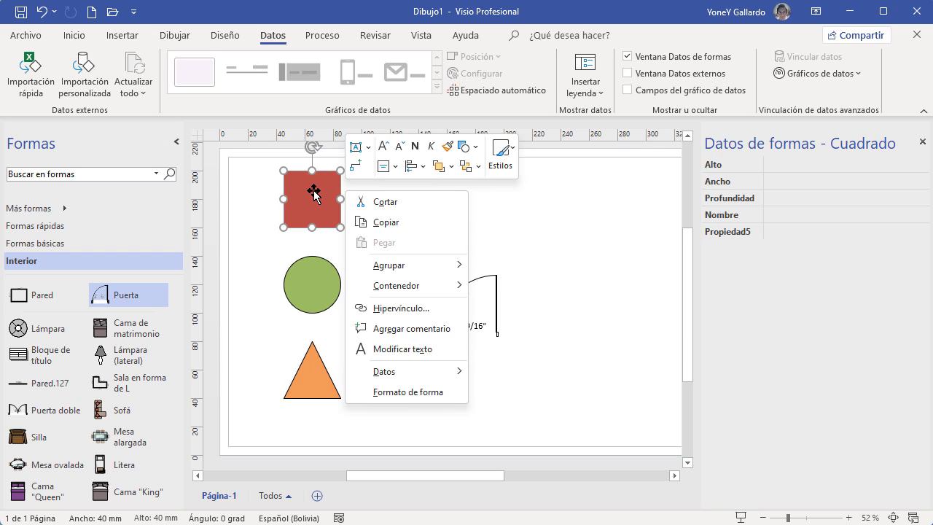
- Reopen the square's shape data definition and delete the surplus property Propiedad5
{"action": "mouse_move", "coordinate": [424, 374]}
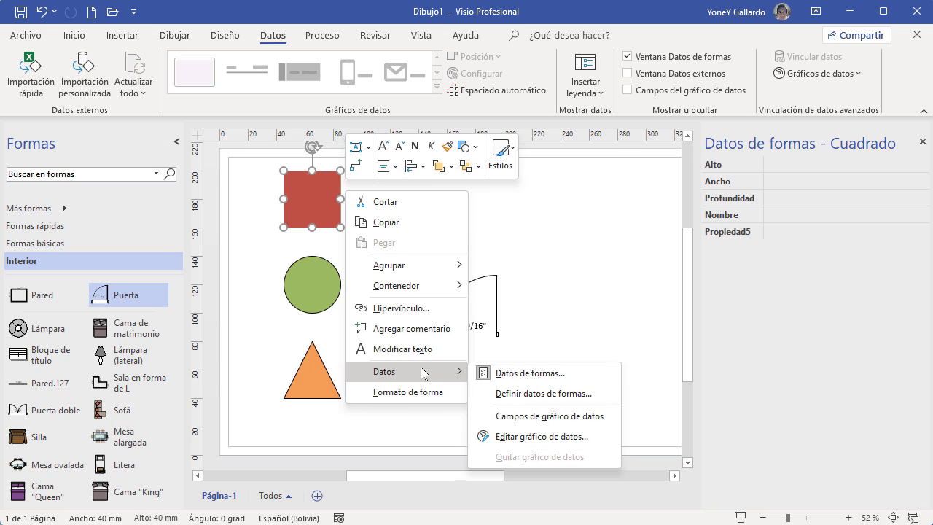
{"action": "left_click", "coordinate": [549, 393]}
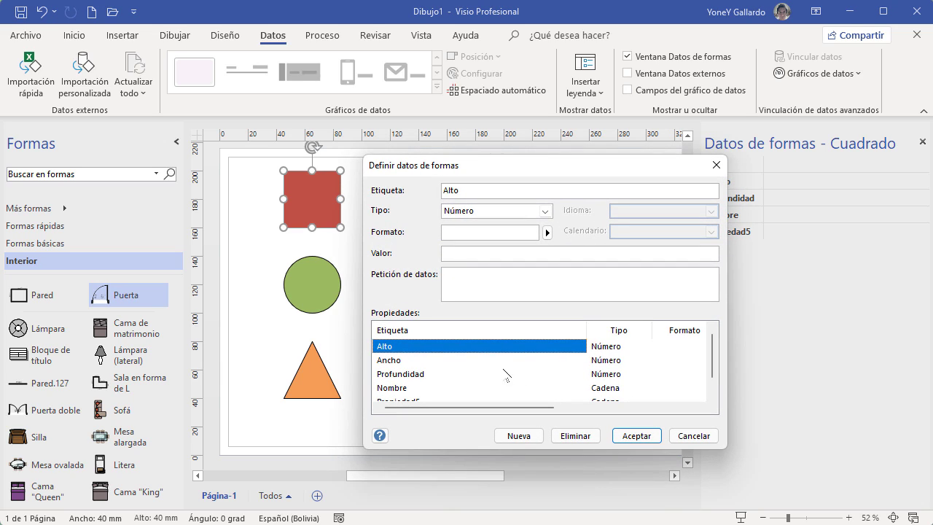
{"action": "scroll", "coordinate": [479, 368], "scroll_direction": "down", "scroll_amount": 1}
{"action": "left_click", "coordinate": [408, 389]}
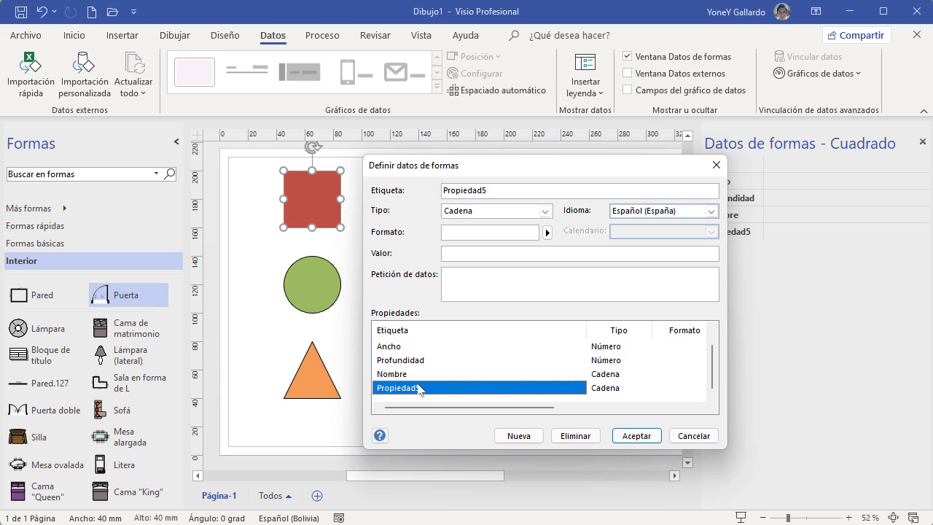
{"action": "left_click", "coordinate": [575, 435]}
{"action": "left_click", "coordinate": [635, 435]}
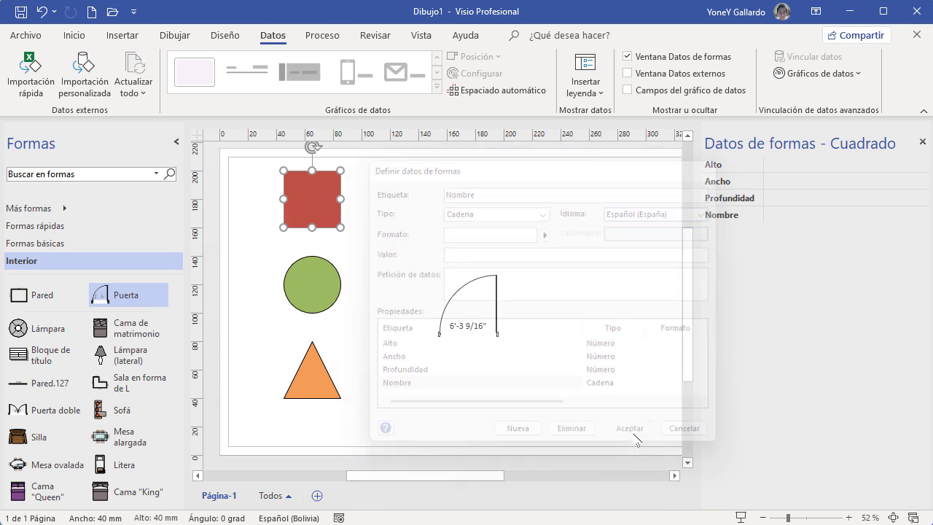
- Fill in the square's shape data with Alto 45, Ancho 45, Profundidad 40 and Nombre Cubo
{"action": "left_click", "coordinate": [775, 165]}
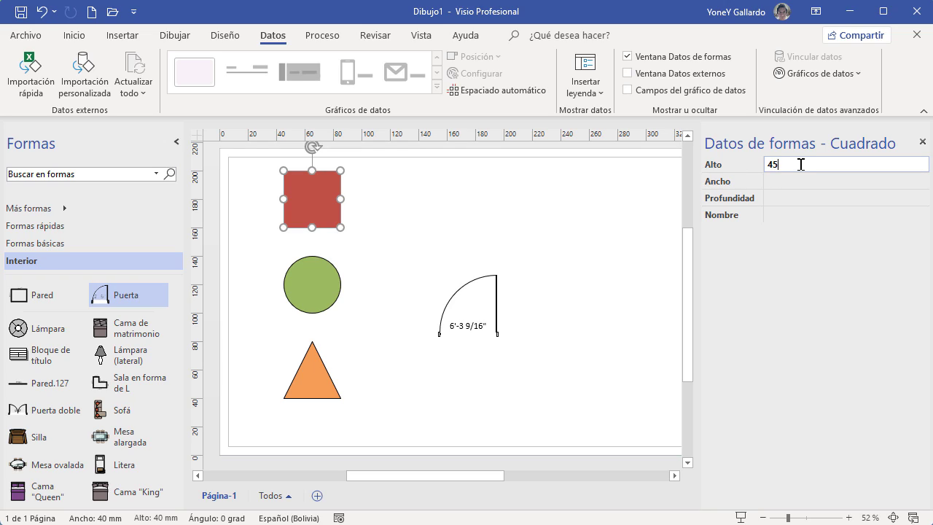
{"action": "key", "text": "Tab"}
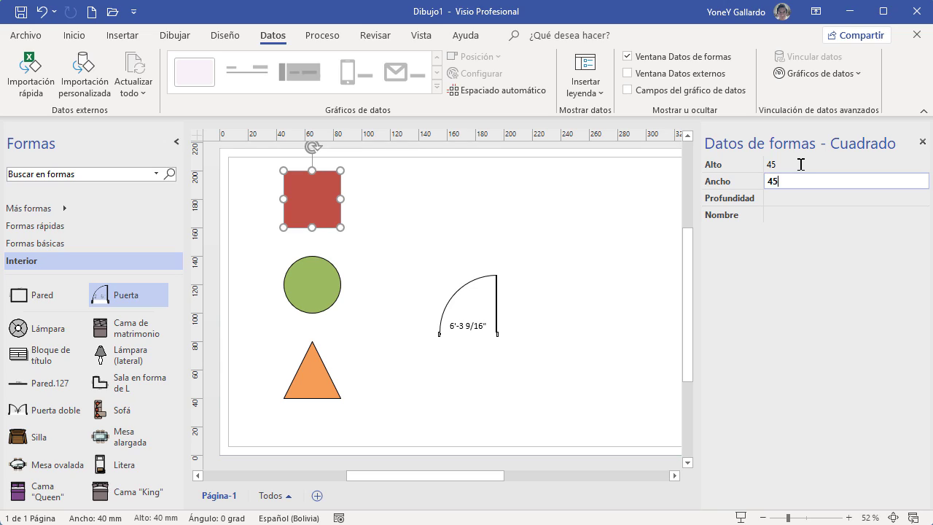
{"action": "key", "text": "Tab"}
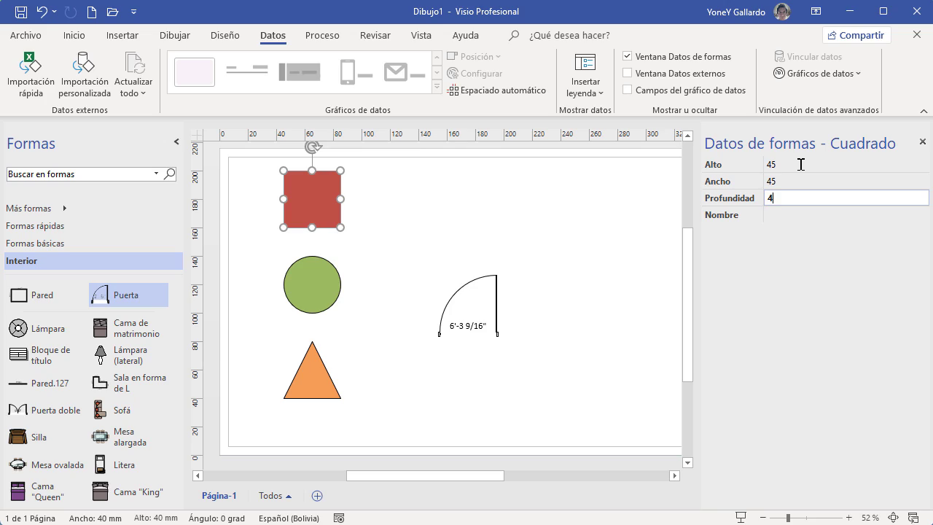
{"action": "type", "text": "40"}
{"action": "key", "text": "Tab"}
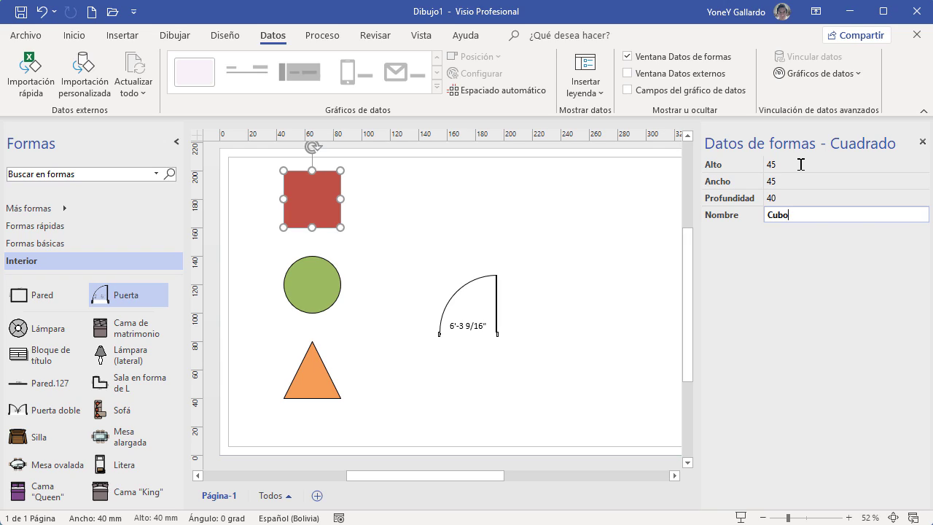
{"action": "key", "text": "Tab"}
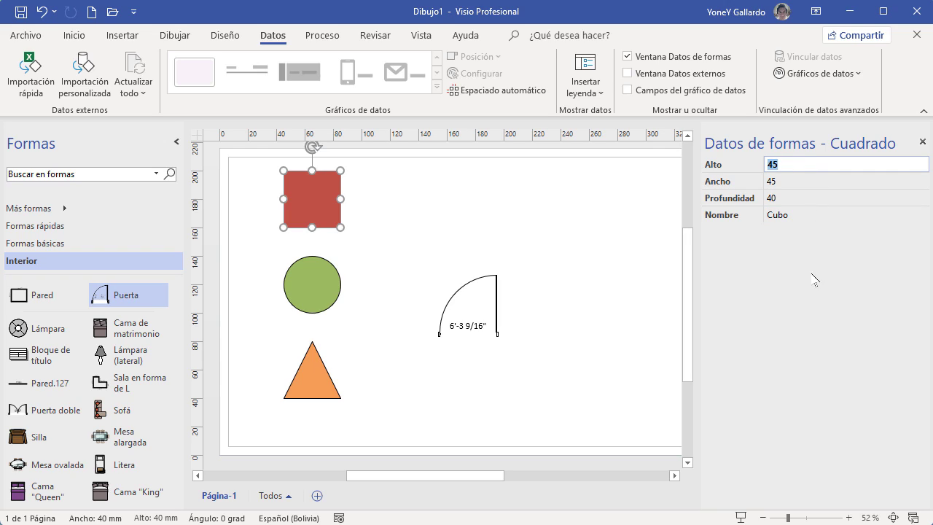
- Compare the shape data of the circle and the triangle with that of the square
{"action": "left_click", "coordinate": [323, 285]}
{"action": "left_click", "coordinate": [314, 379]}
{"action": "left_click", "coordinate": [320, 211]}
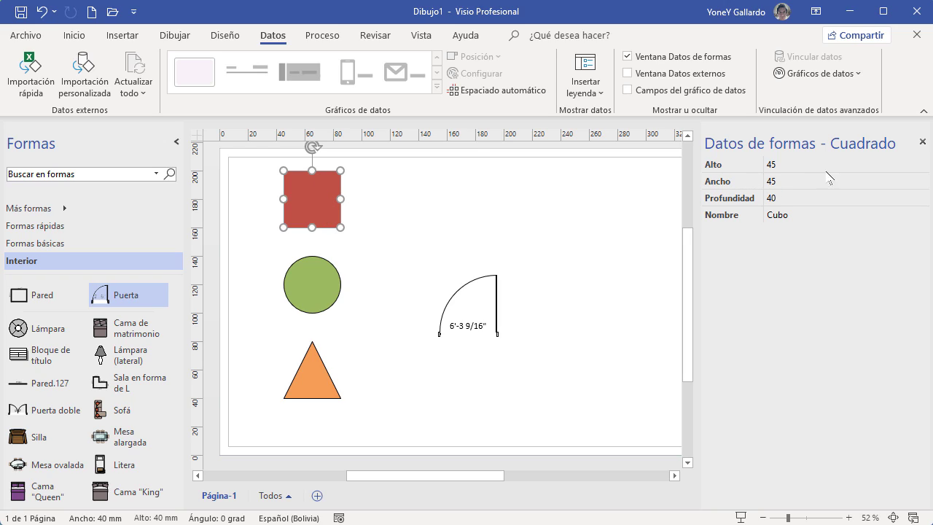
{"action": "left_click", "coordinate": [311, 286]}
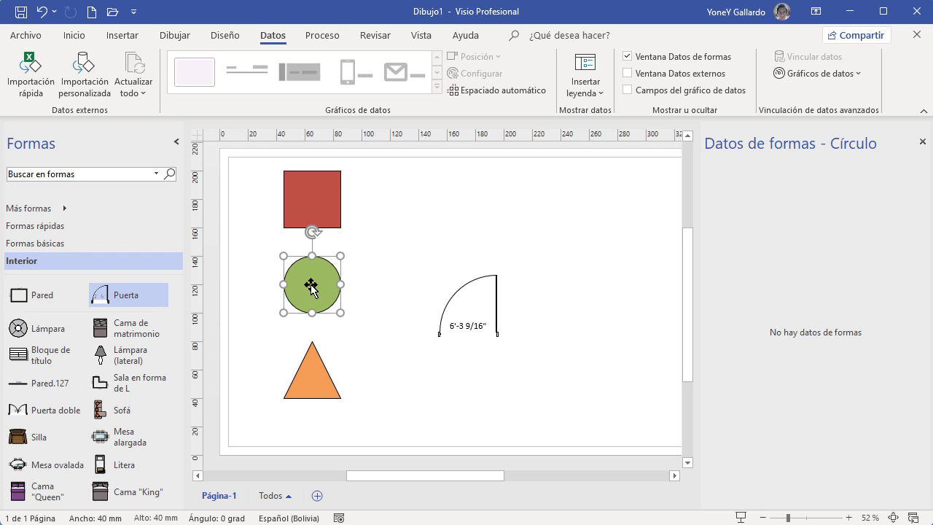
{"action": "right_click", "coordinate": [310, 285]}
{"action": "mouse_move", "coordinate": [427, 464]}
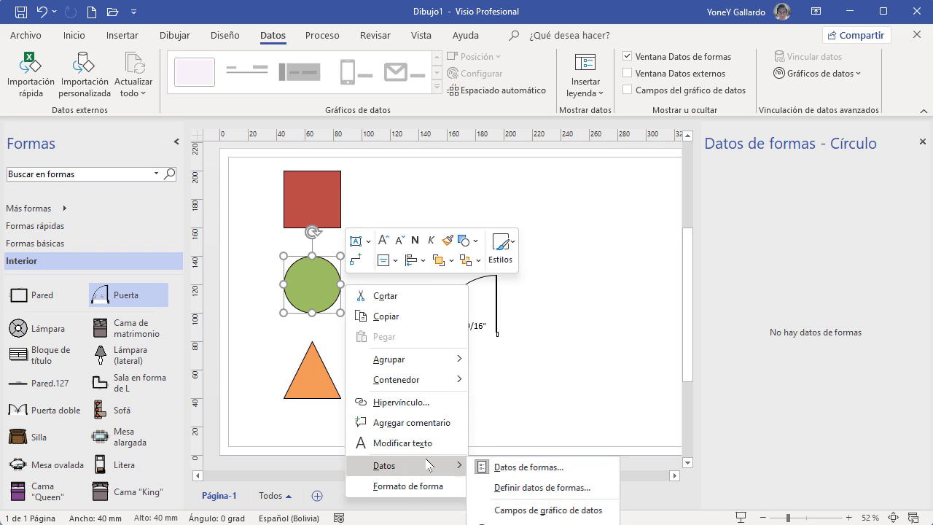
{"action": "left_click", "coordinate": [566, 487]}
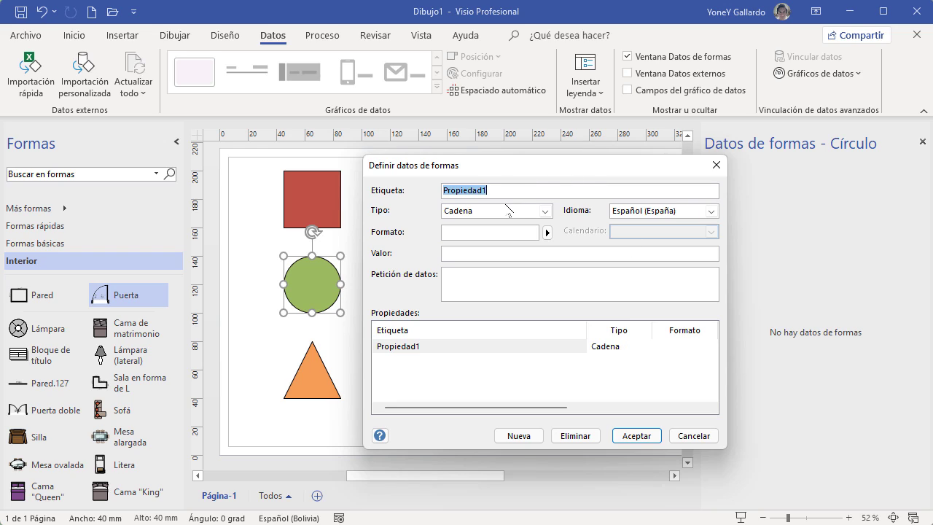
{"action": "left_click", "coordinate": [693, 435]}
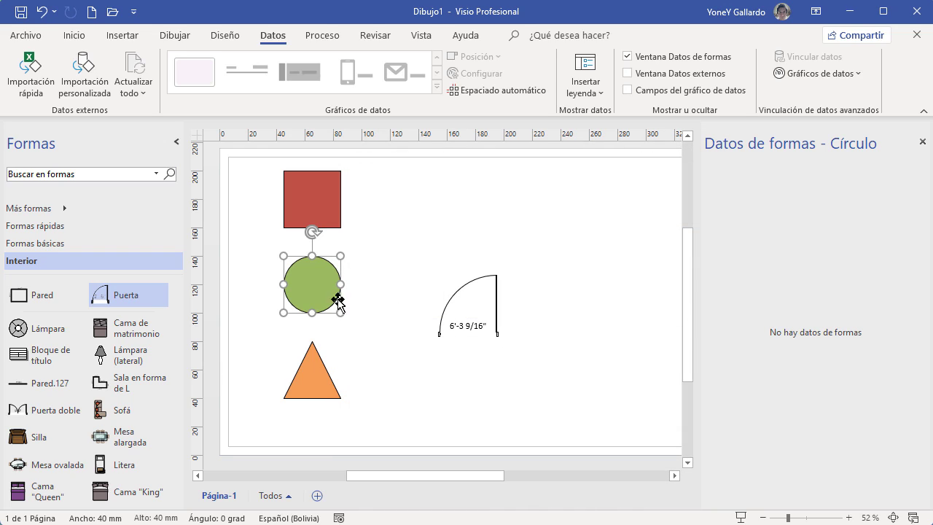
- Check the shape data of the triangle, the circle and the door, and delete the door from the page
{"action": "left_click", "coordinate": [306, 375]}
{"action": "left_click", "coordinate": [308, 287]}
{"action": "left_click", "coordinate": [495, 313]}
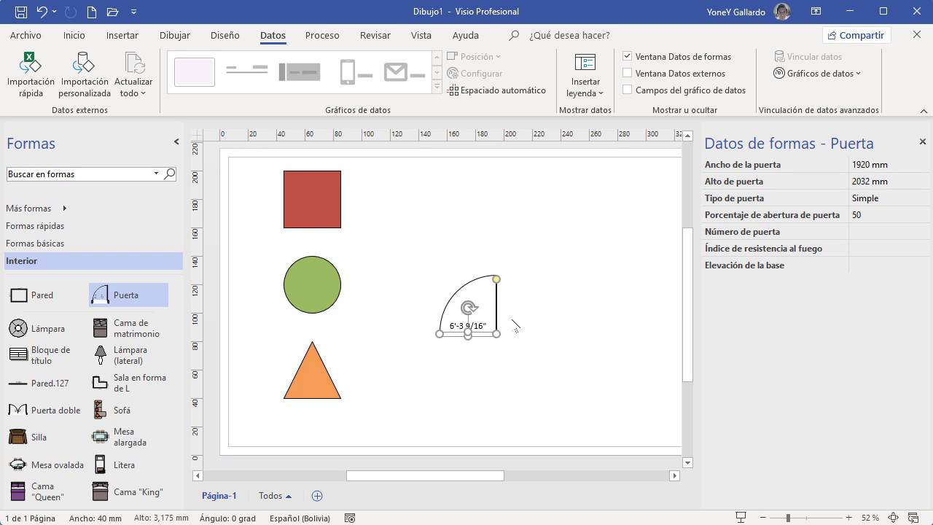
{"action": "left_click", "coordinate": [574, 350]}
- Move the circle and the triangle about 15 mm to the left, keeping the two aligned with each other
{"action": "left_click_drag", "start_coordinate": [320, 281], "coordinate": [300, 282]}
{"action": "left_click_drag", "start_coordinate": [298, 371], "coordinate": [277, 372]}
{"action": "left_click", "coordinate": [404, 368]}
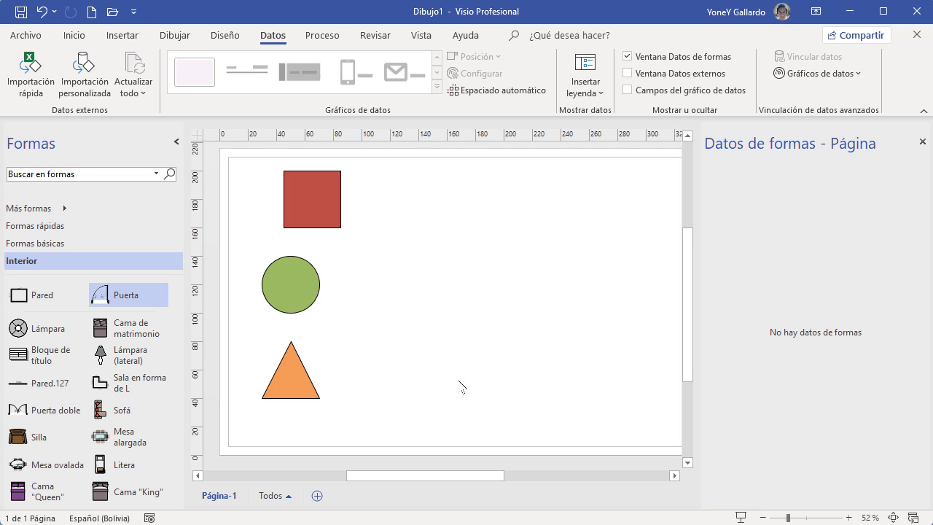
- Add a 40 mm pentagon to the right of the triangle, fill it dark teal and level it with the triangle
{"action": "left_click", "coordinate": [44, 227]}
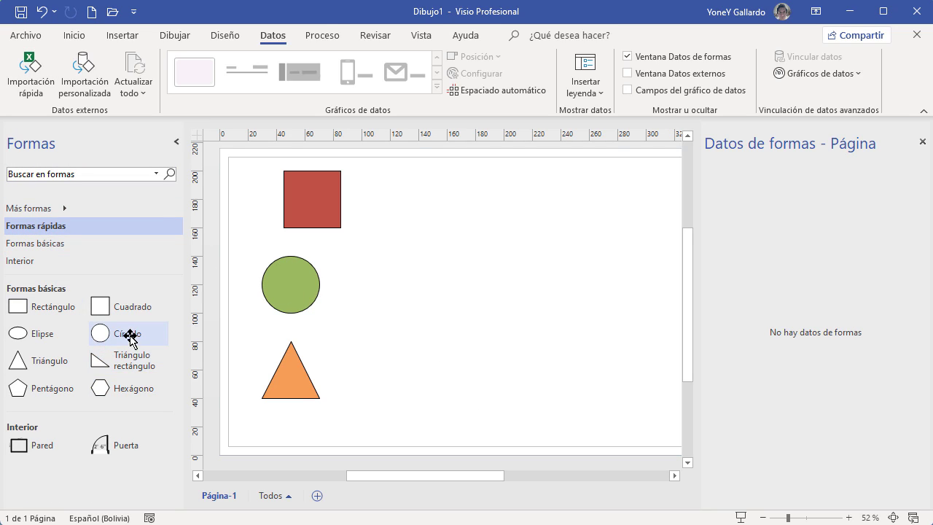
{"action": "left_click_drag", "start_coordinate": [57, 391], "coordinate": [414, 365]}
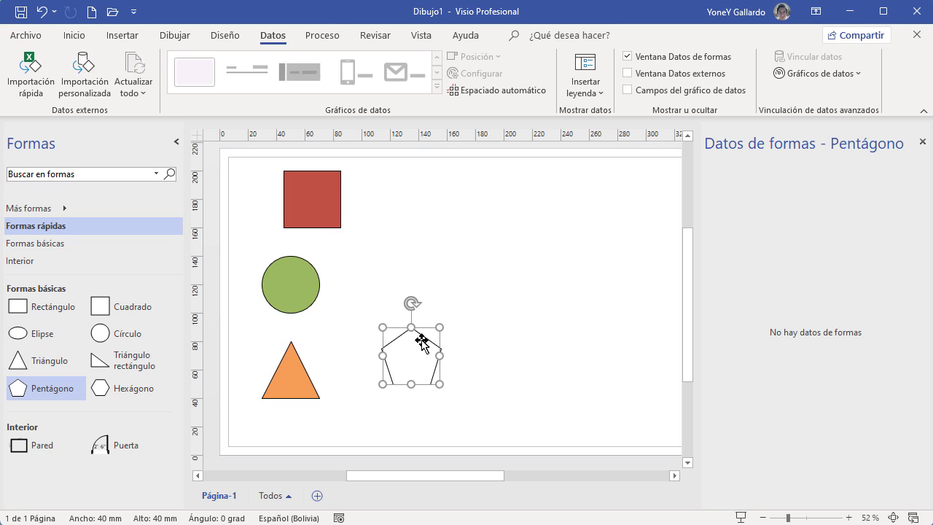
{"action": "left_click", "coordinate": [73, 35]}
{"action": "left_click", "coordinate": [616, 61]}
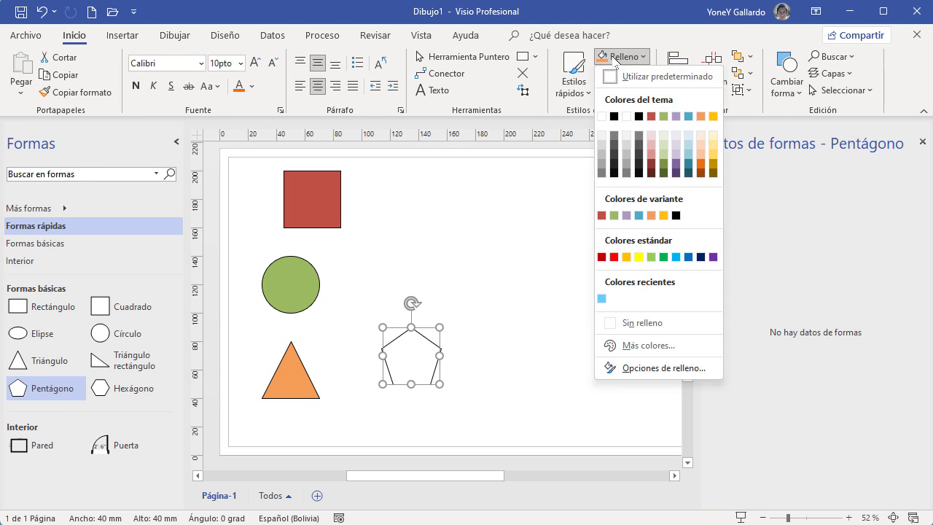
{"action": "left_click", "coordinate": [688, 163]}
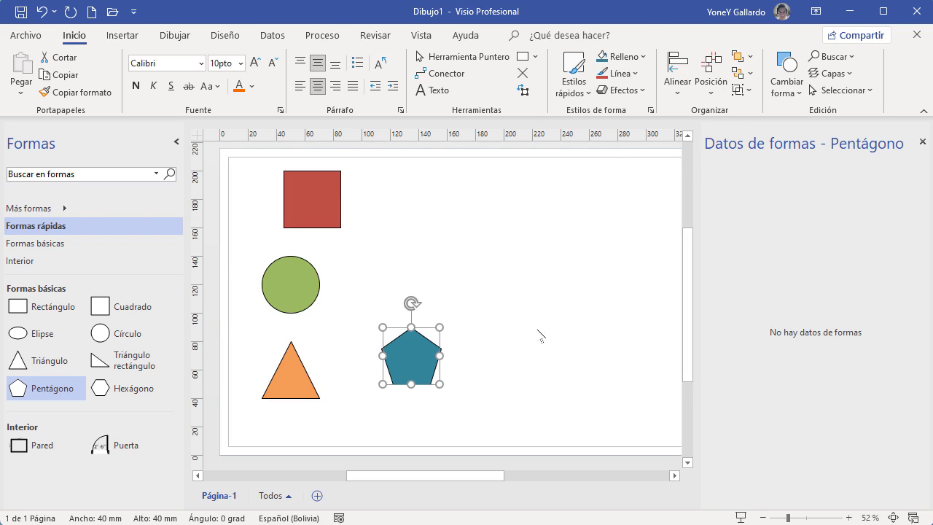
{"action": "left_click_drag", "start_coordinate": [413, 363], "coordinate": [416, 377]}
{"action": "left_click", "coordinate": [545, 317]}
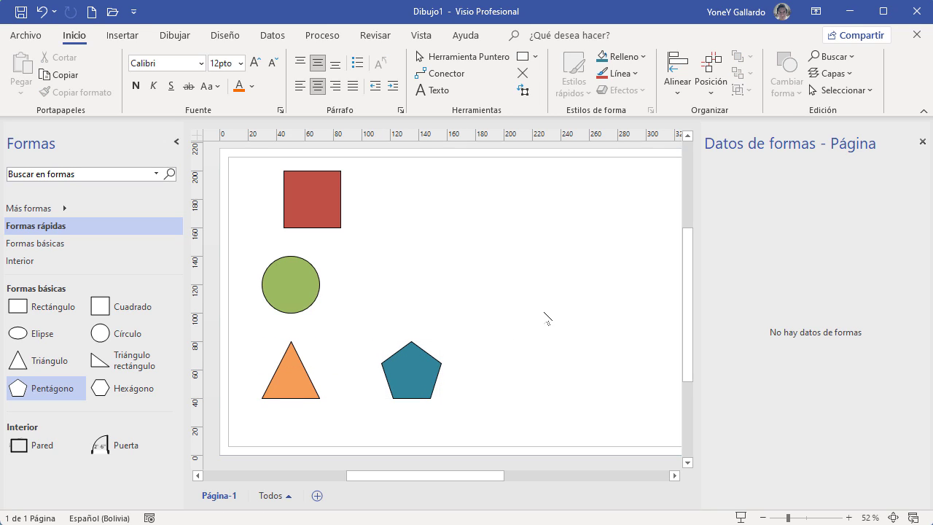
- Quick-import the Excel workbook Datos Externos.xlsx from the desktop into the drawing as external data
{"action": "left_click", "coordinate": [272, 36]}
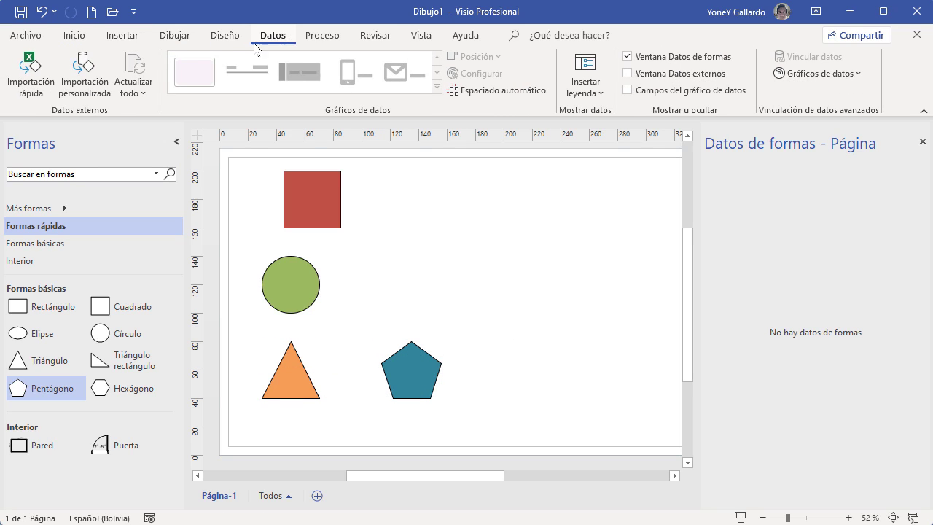
{"action": "left_click", "coordinate": [30, 70]}
{"action": "left_click", "coordinate": [588, 264]}
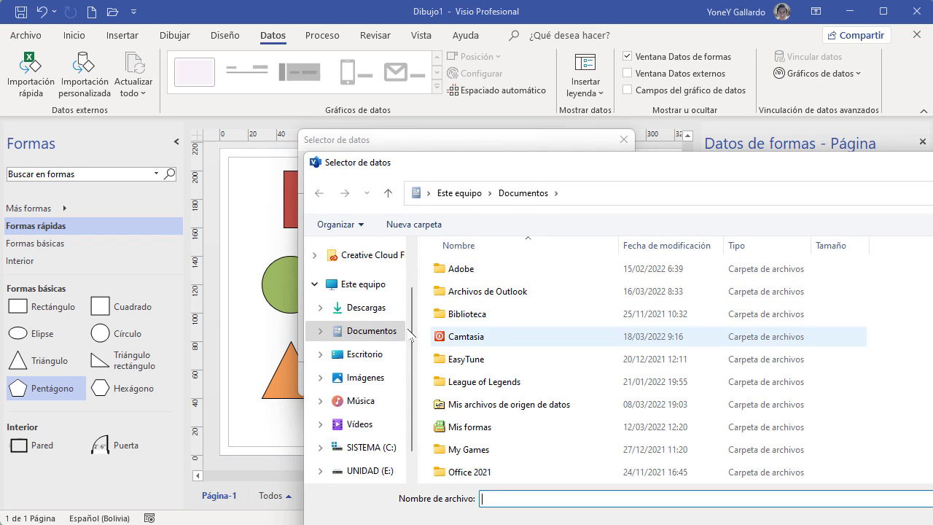
{"action": "left_click", "coordinate": [352, 354]}
{"action": "left_click", "coordinate": [482, 270]}
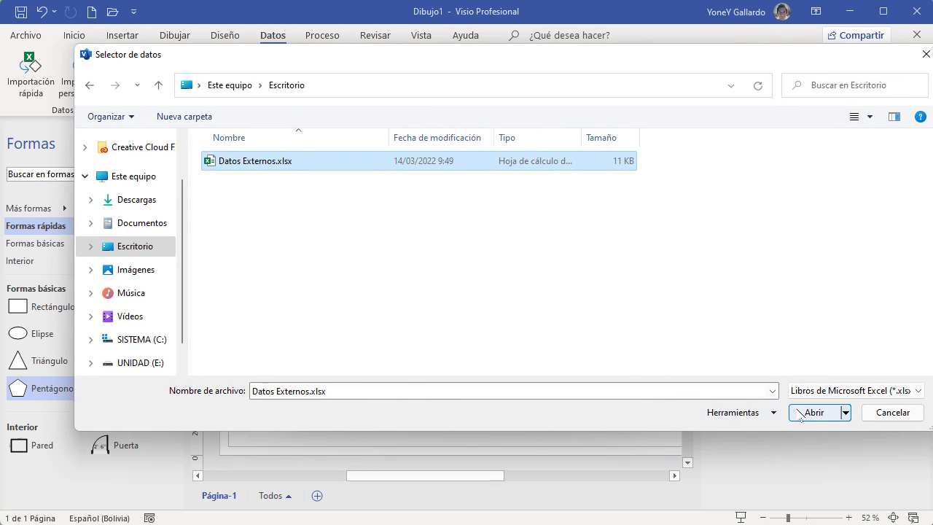
{"action": "left_click", "coordinate": [813, 471]}
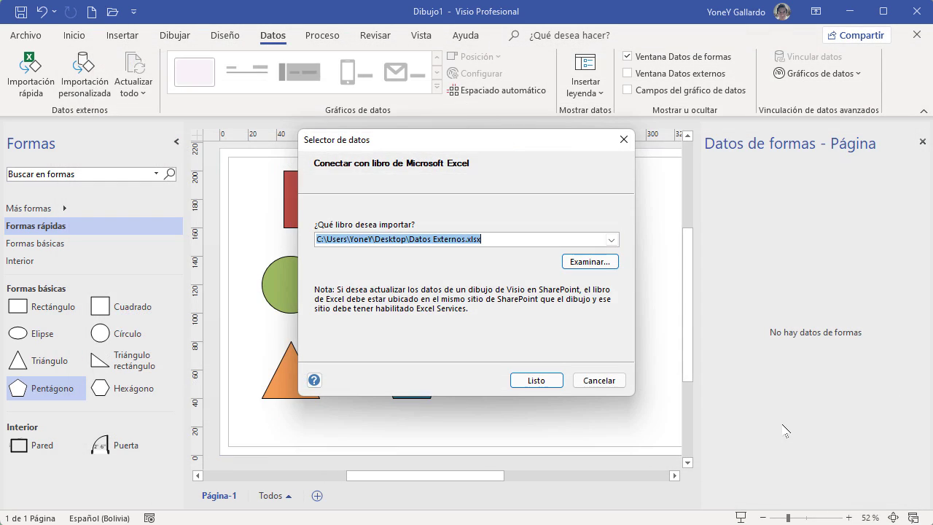
{"action": "left_click", "coordinate": [537, 381]}
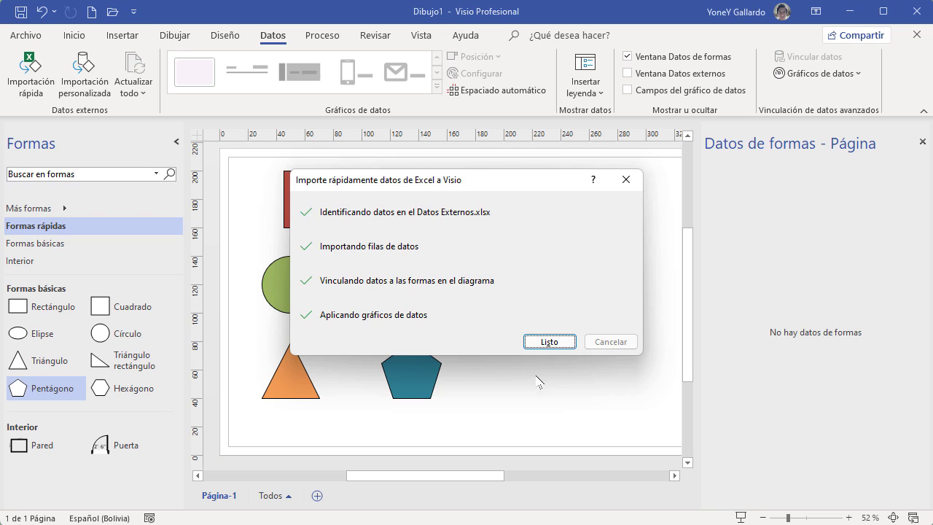
{"action": "left_click", "coordinate": [547, 340]}
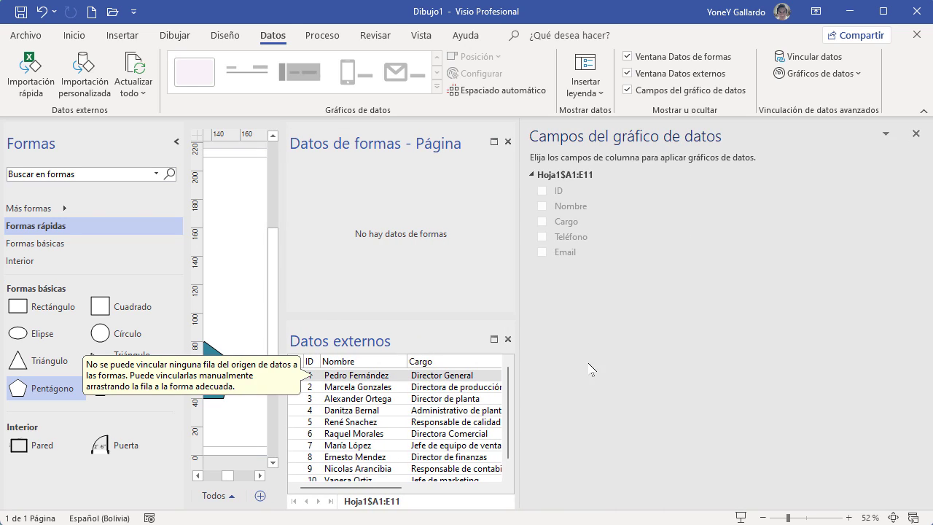
- Collapse the shapes pane, dock the external data below the drawing and resize the data panes so all its columns are readable
{"action": "left_click", "coordinate": [175, 141]}
{"action": "left_click_drag", "start_coordinate": [159, 478], "coordinate": [143, 477]}
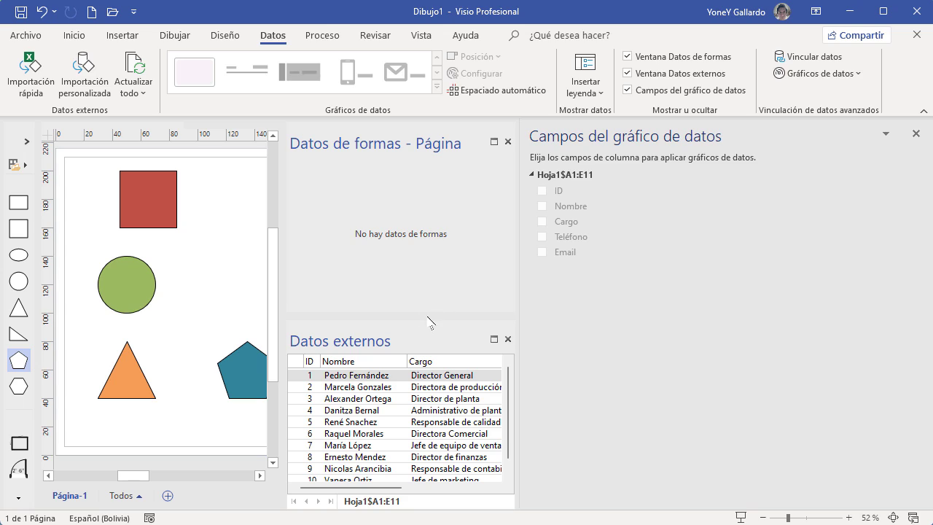
{"action": "mouse_move", "coordinate": [407, 341]}
{"action": "left_mouse_down"}
{"action": "mouse_move", "coordinate": [408, 331]}
{"action": "mouse_move", "coordinate": [287, 403]}
{"action": "mouse_move", "coordinate": [219, 462]}
{"action": "left_mouse_up"}
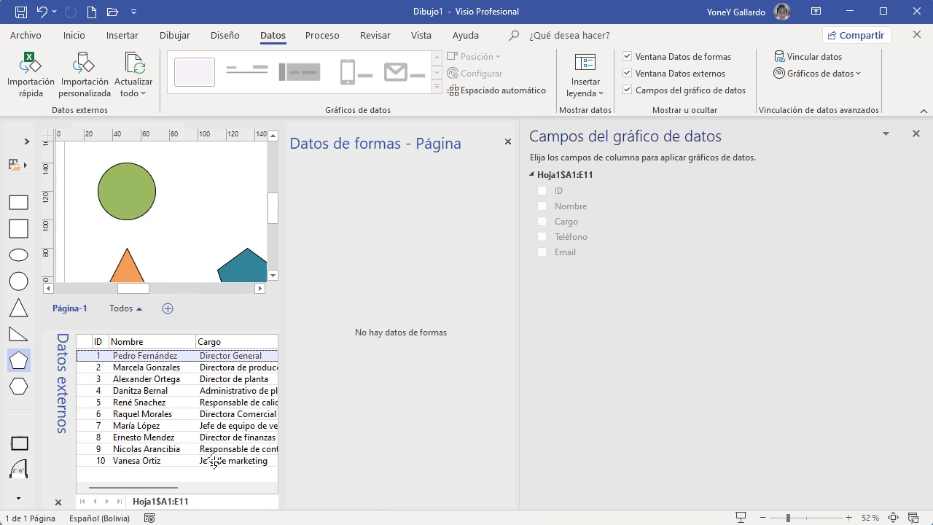
{"action": "left_click_drag", "start_coordinate": [519, 311], "coordinate": [797, 319]}
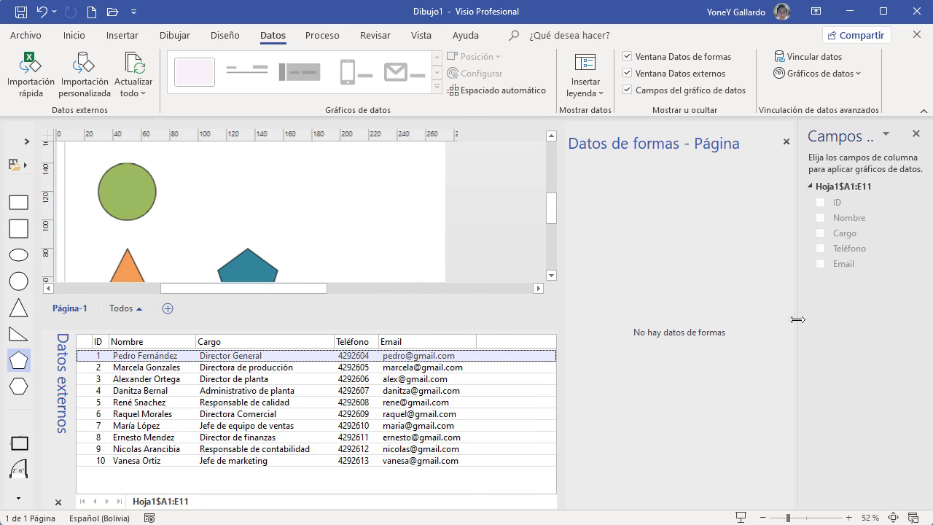
{"action": "left_click_drag", "start_coordinate": [558, 277], "coordinate": [634, 287]}
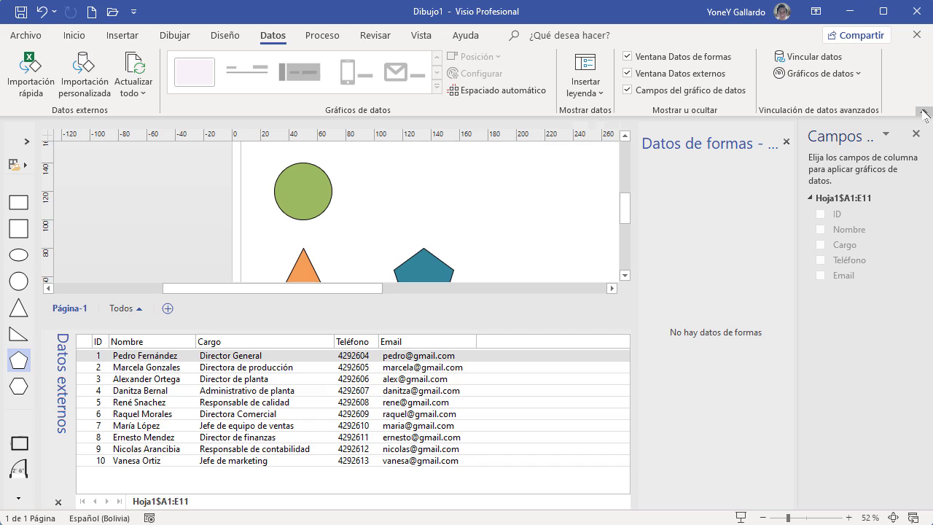
{"action": "left_click_drag", "start_coordinate": [458, 329], "coordinate": [457, 367]}
- Link the external data row with ID 1 to the green circle
{"action": "mouse_move", "coordinate": [623, 244]}
{"action": "left_mouse_down"}
{"action": "mouse_move", "coordinate": [625, 219]}
{"action": "mouse_move", "coordinate": [629, 234]}
{"action": "left_mouse_up"}
{"action": "left_click", "coordinate": [347, 198]}
{"action": "left_click", "coordinate": [295, 167]}
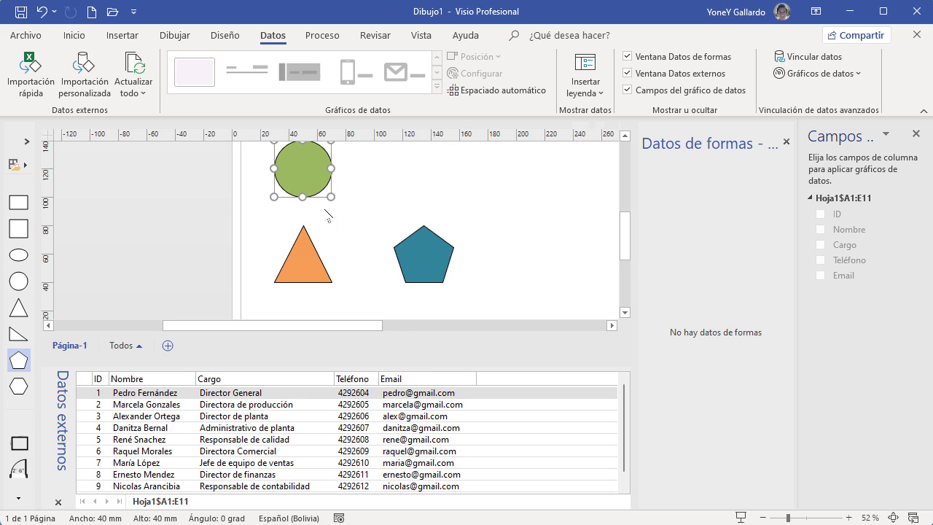
{"action": "left_click_drag", "start_coordinate": [145, 397], "coordinate": [306, 181]}
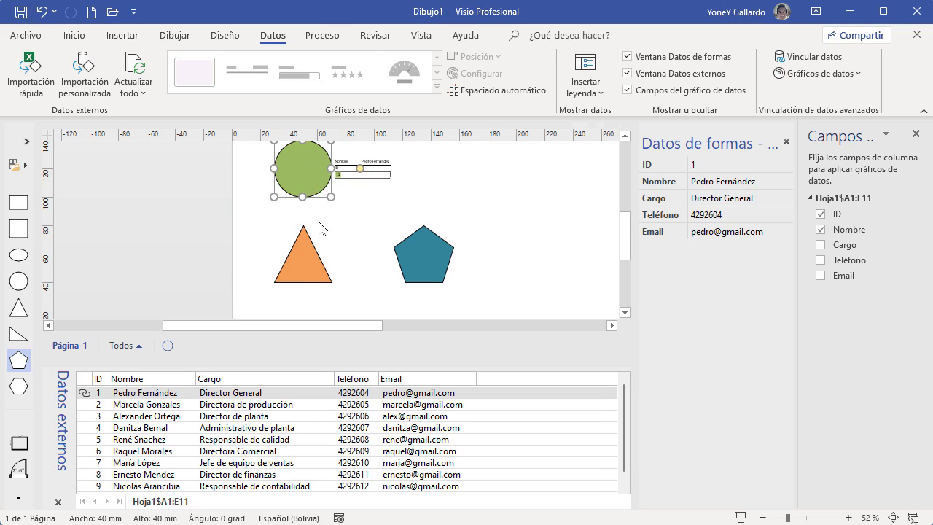
- Add the Cargo, Teléfono and Email fields to the circle's data graphic
{"action": "left_click", "coordinate": [812, 522]}
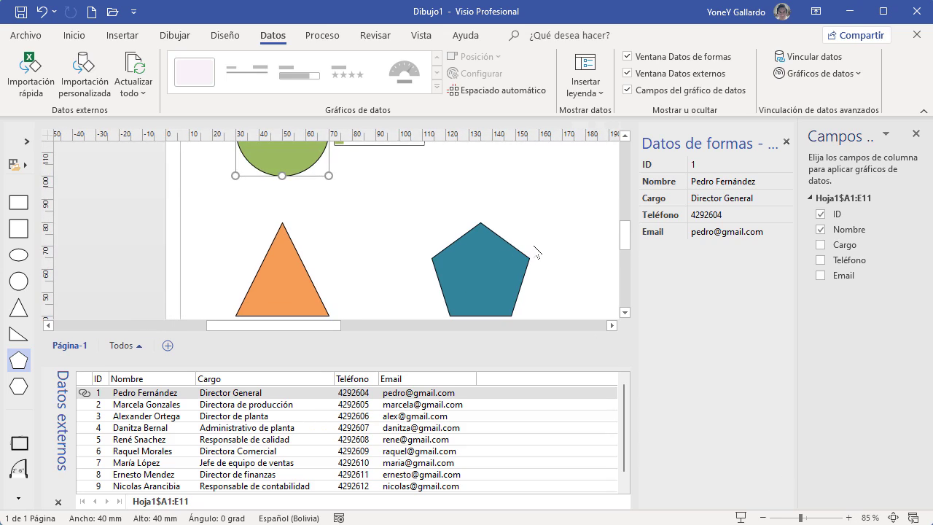
{"action": "scroll", "coordinate": [537, 252], "scroll_direction": "up", "scroll_amount": 3}
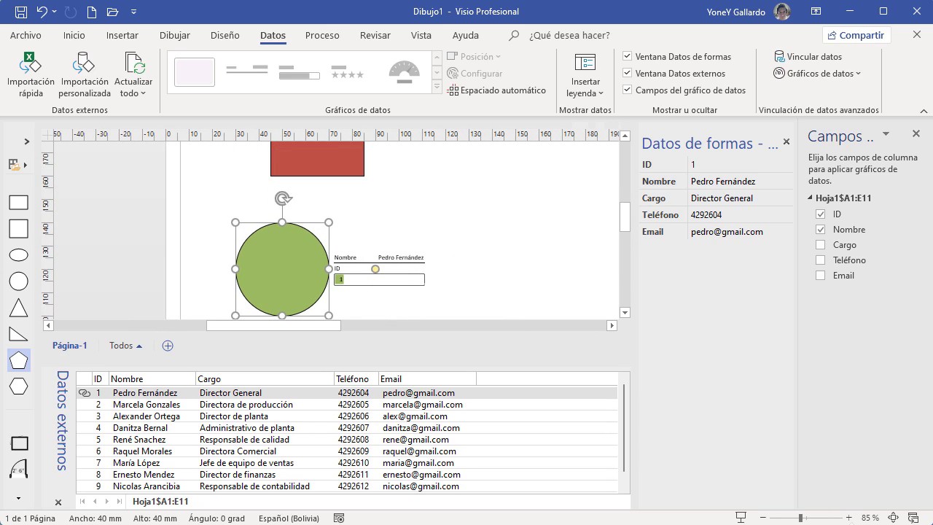
{"action": "left_click", "coordinate": [849, 517]}
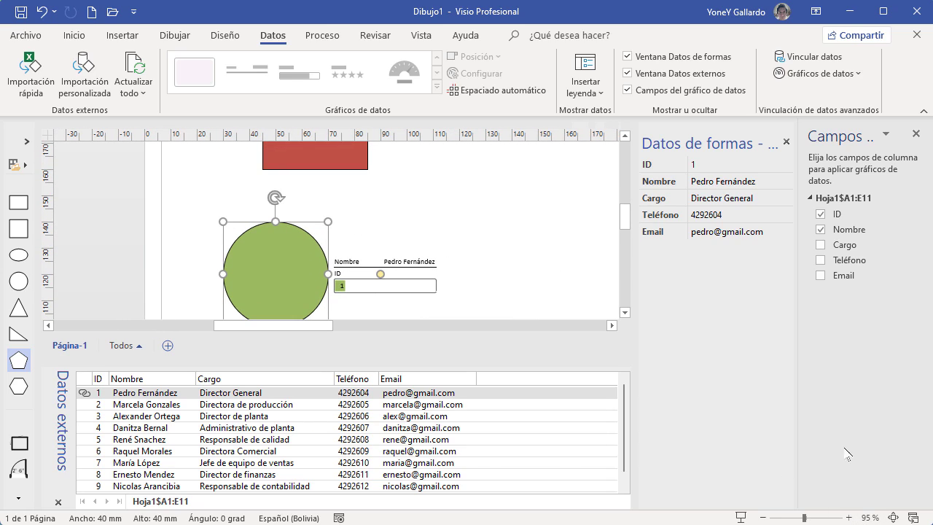
{"action": "left_click", "coordinate": [820, 245]}
{"action": "left_click", "coordinate": [821, 260]}
{"action": "left_click", "coordinate": [820, 276]}
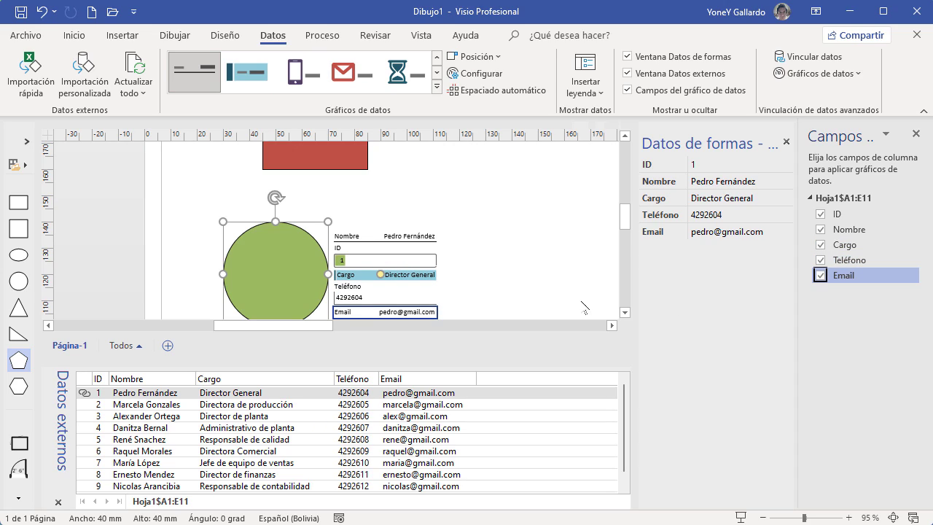
{"action": "left_click_drag", "start_coordinate": [623, 222], "coordinate": [624, 226]}
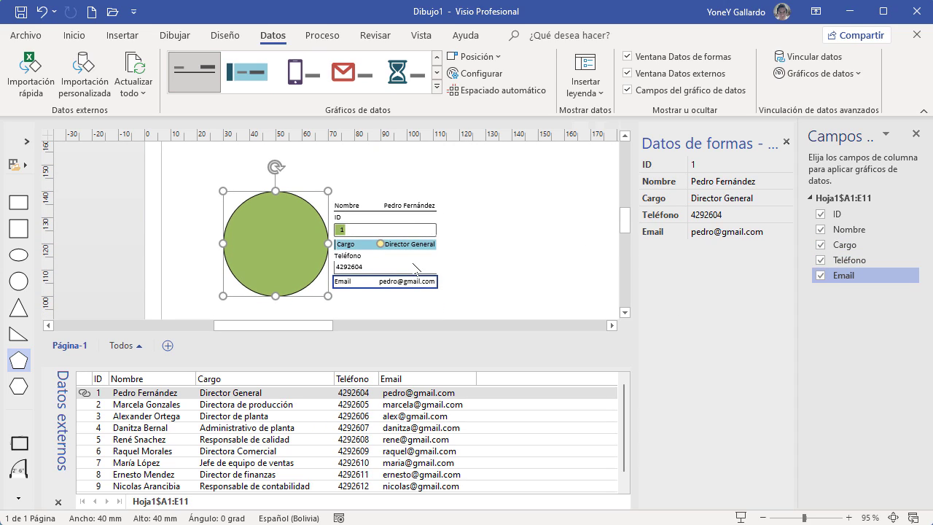
{"action": "left_click", "coordinate": [363, 256]}
{"action": "double_click", "coordinate": [356, 256]}
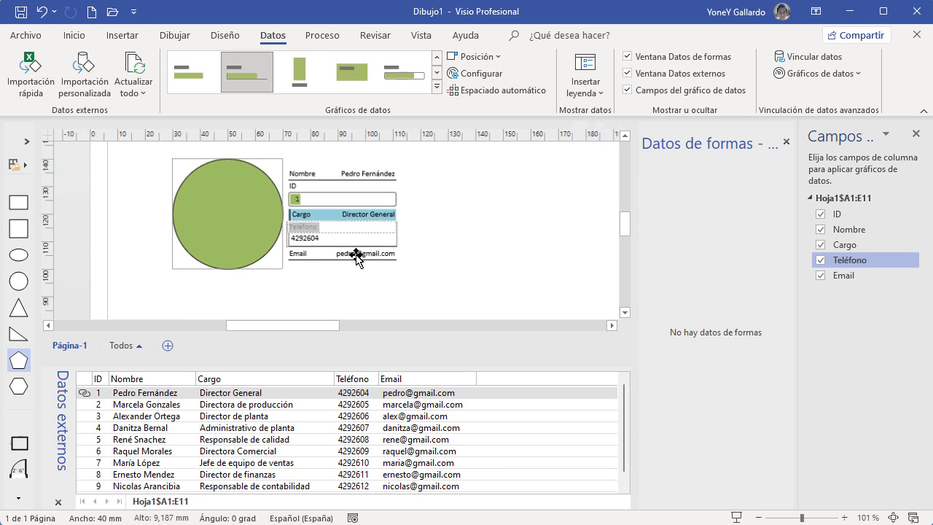
{"action": "left_click", "coordinate": [445, 238]}
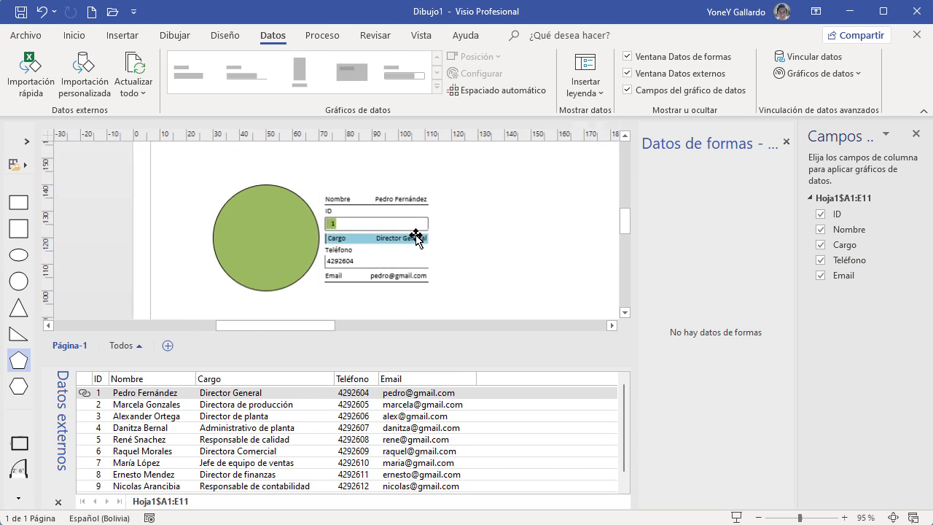
- Give the circle's Teléfono field the mobile phone icon style and its Email field the envelope icon style
{"action": "left_click", "coordinate": [357, 256]}
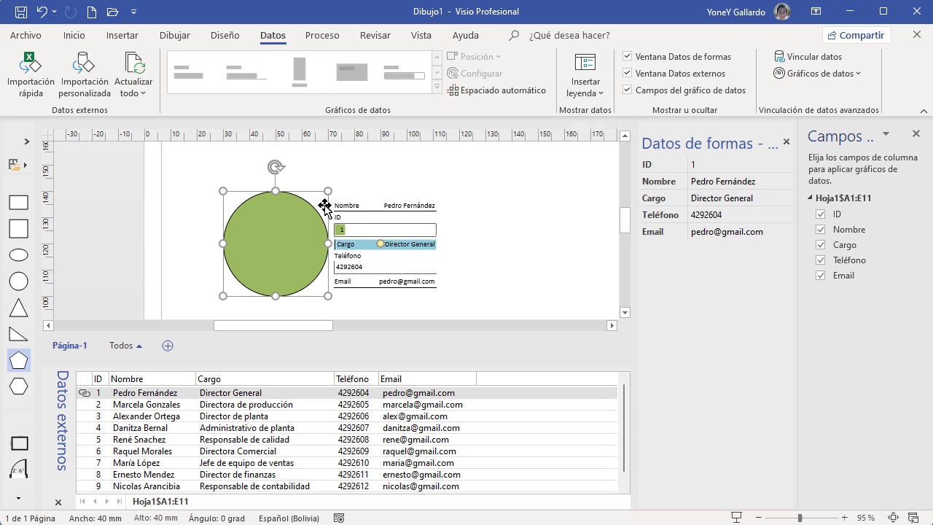
{"action": "left_click", "coordinate": [344, 260]}
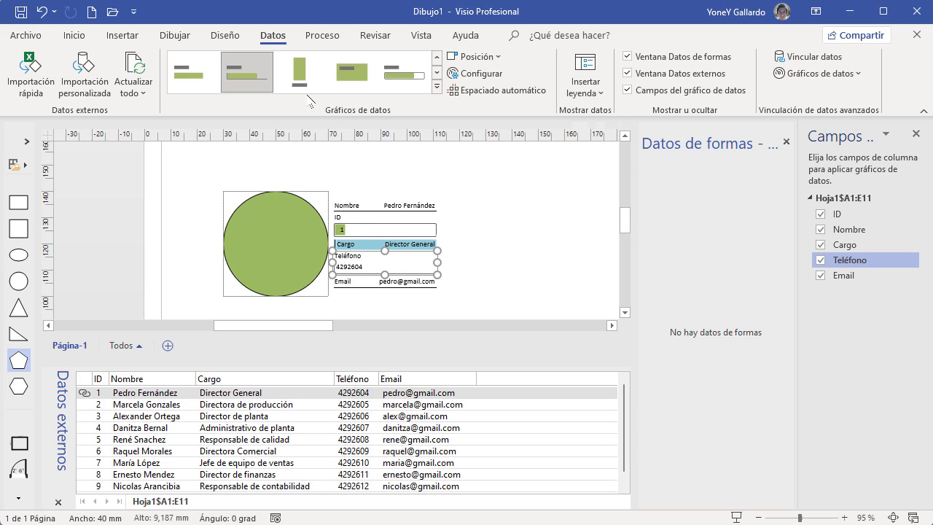
{"action": "left_click", "coordinate": [436, 86]}
{"action": "left_click", "coordinate": [297, 166]}
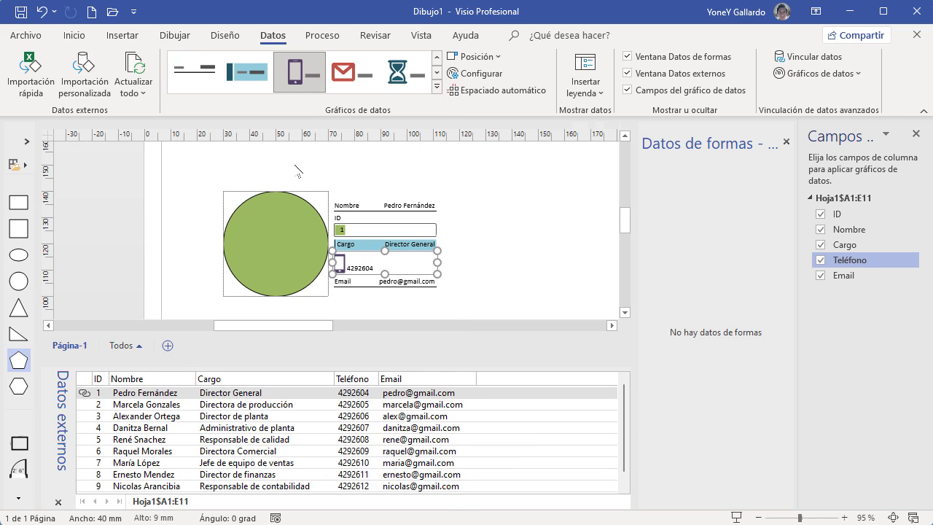
{"action": "left_click", "coordinate": [407, 281]}
{"action": "left_click", "coordinate": [351, 76]}
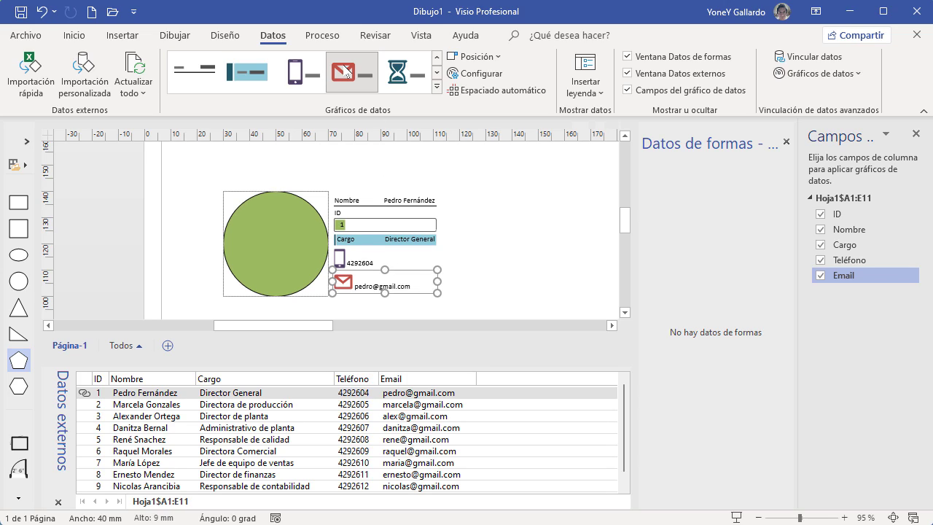
{"action": "left_click", "coordinate": [521, 271]}
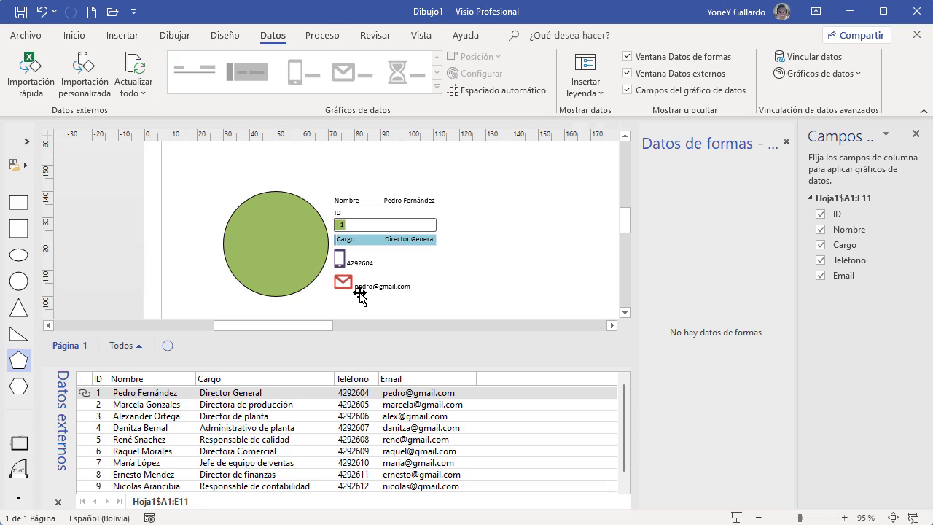
- Remove the ID, Nombre, Cargo, Teléfono and Email fields from the circle's data graphic and check its linked shape data
{"action": "left_click", "coordinate": [274, 234]}
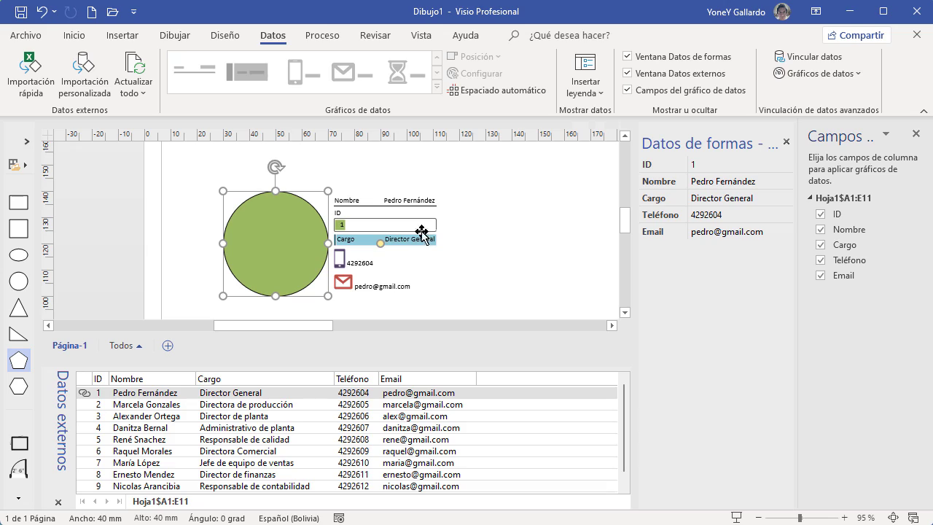
{"action": "left_click", "coordinate": [819, 214]}
{"action": "left_click", "coordinate": [819, 229]}
{"action": "left_click", "coordinate": [820, 244]}
{"action": "left_click", "coordinate": [820, 260]}
{"action": "left_click", "coordinate": [820, 274]}
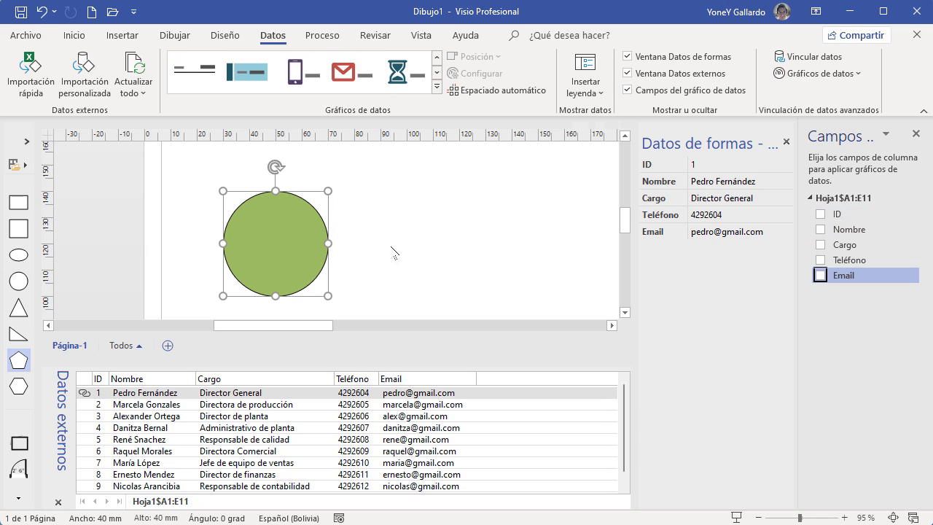
{"action": "left_click", "coordinate": [444, 242]}
{"action": "left_click", "coordinate": [281, 211]}
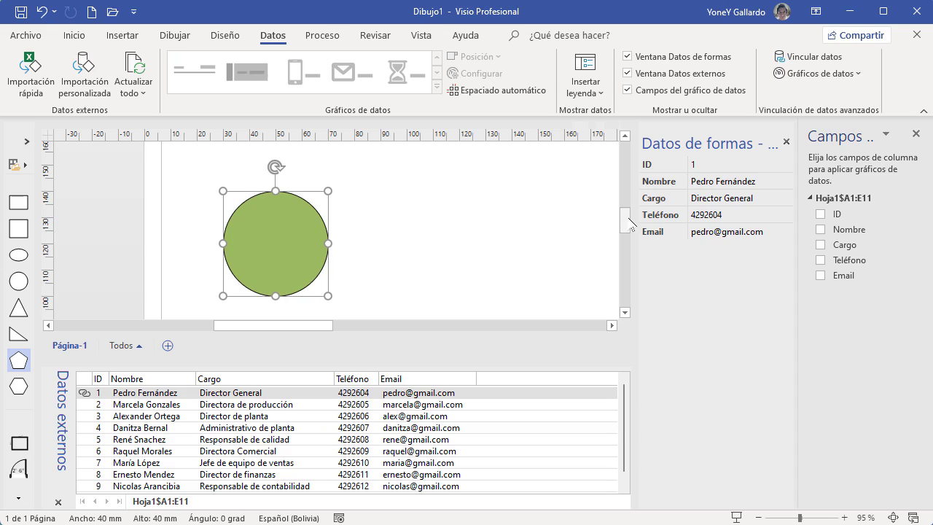
- Link the external data row with ID 2 to the orange triangle
{"action": "scroll", "coordinate": [624, 235], "scroll_direction": "down", "scroll_amount": 5}
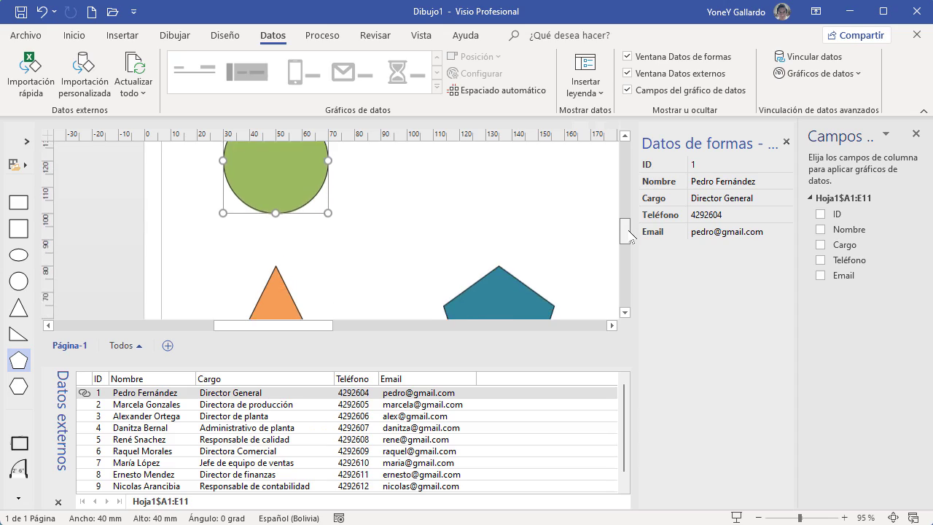
{"action": "left_click", "coordinate": [154, 405]}
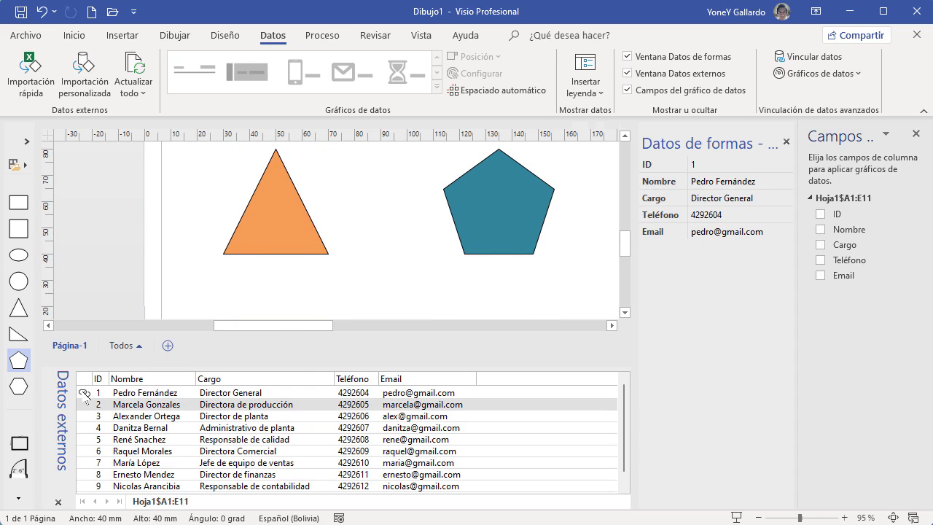
{"action": "left_click_drag", "start_coordinate": [268, 228], "coordinate": [274, 218]}
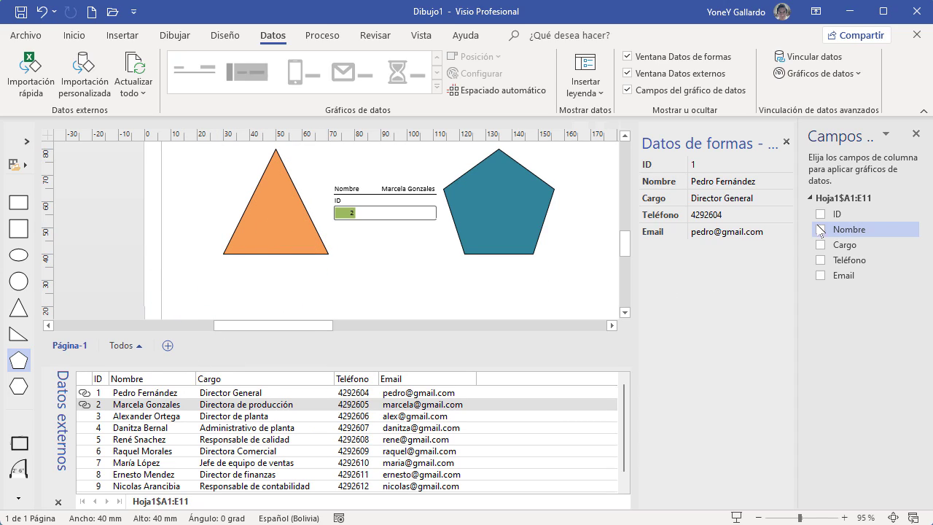
- Remove the ID and Nombre fields from the orange triangle's data graphic
{"action": "left_click", "coordinate": [292, 215]}
{"action": "left_click", "coordinate": [819, 213]}
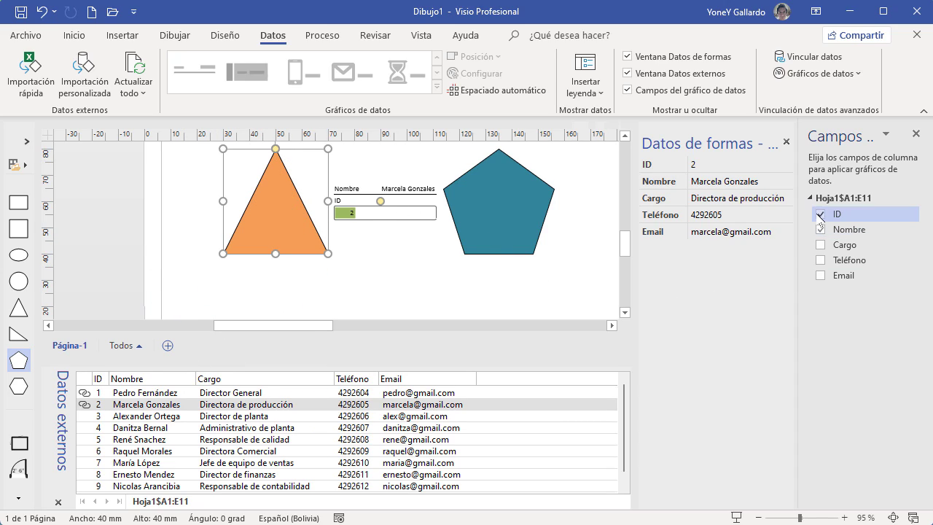
{"action": "left_click", "coordinate": [820, 229]}
{"action": "scroll", "coordinate": [510, 277], "scroll_direction": "down", "scroll_amount": 2}
{"action": "scroll", "coordinate": [451, 266], "scroll_direction": "up", "scroll_amount": 2}
- Link the external data row with ID 3 to the teal pentagon and remove the ID and Nombre fields from its data graphic
{"action": "left_click_drag", "start_coordinate": [155, 415], "coordinate": [503, 212]}
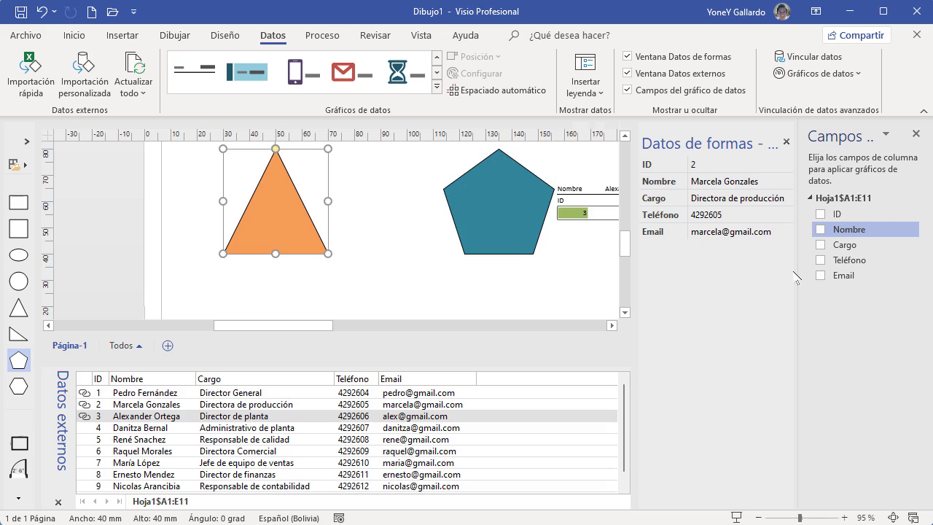
{"action": "left_click", "coordinate": [530, 195]}
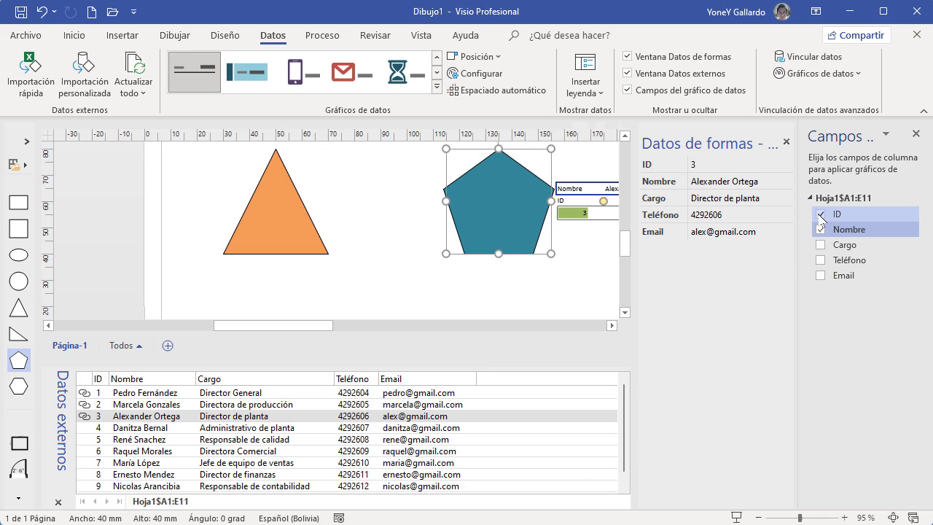
{"action": "left_click", "coordinate": [820, 214]}
{"action": "left_click", "coordinate": [819, 229]}
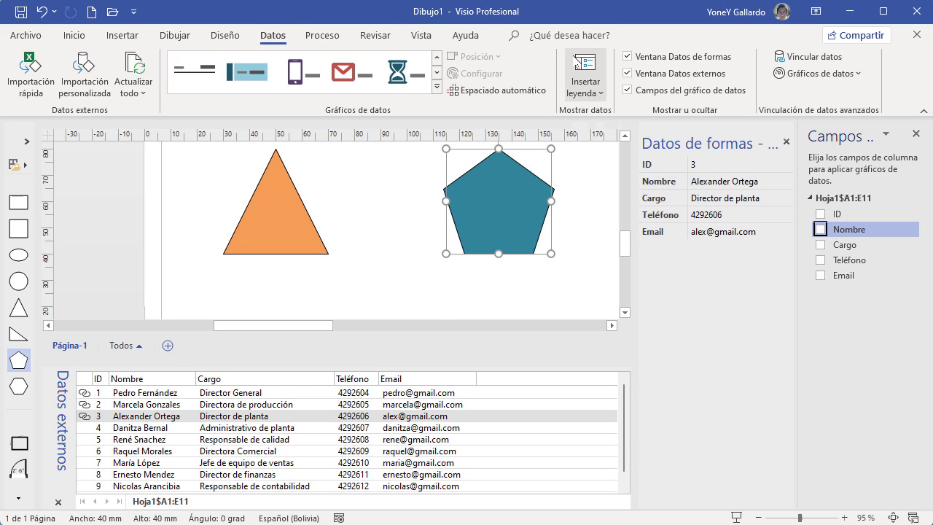
- Hide the shape data, external data and data graphic fields windows, and fit the whole page in view
{"action": "left_click", "coordinate": [627, 56]}
{"action": "left_click", "coordinate": [627, 72]}
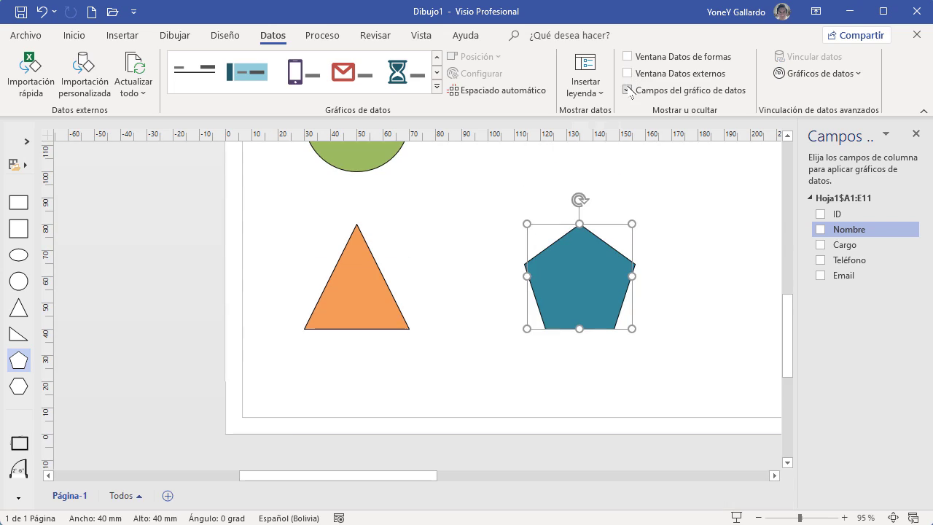
{"action": "left_click", "coordinate": [627, 90]}
{"action": "left_click", "coordinate": [893, 517]}
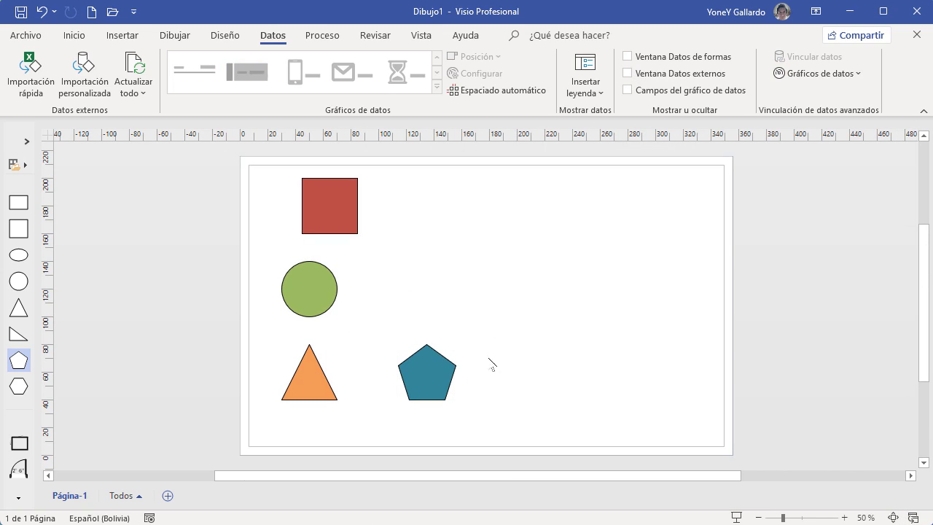
- Show the shape data window and check the data stored in the circle, square, triangle and pentagon
{"action": "left_click", "coordinate": [299, 285]}
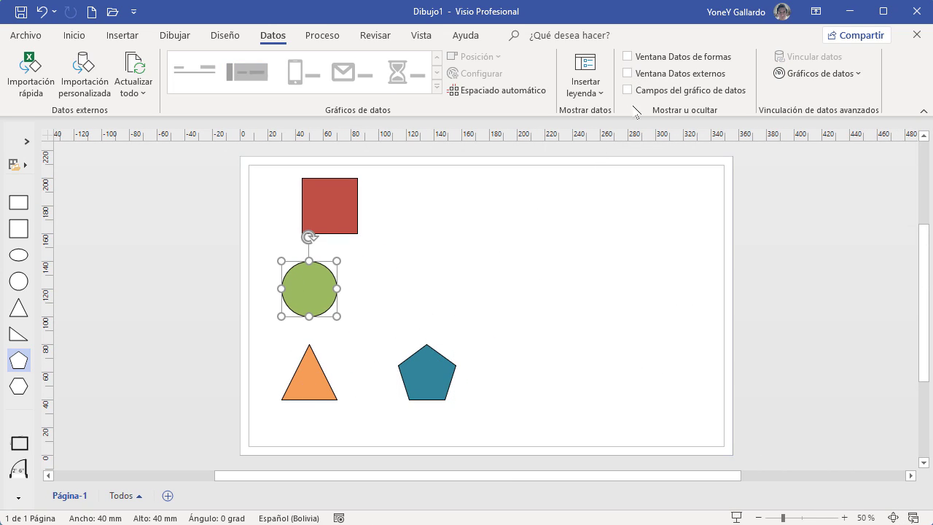
{"action": "left_click", "coordinate": [628, 57]}
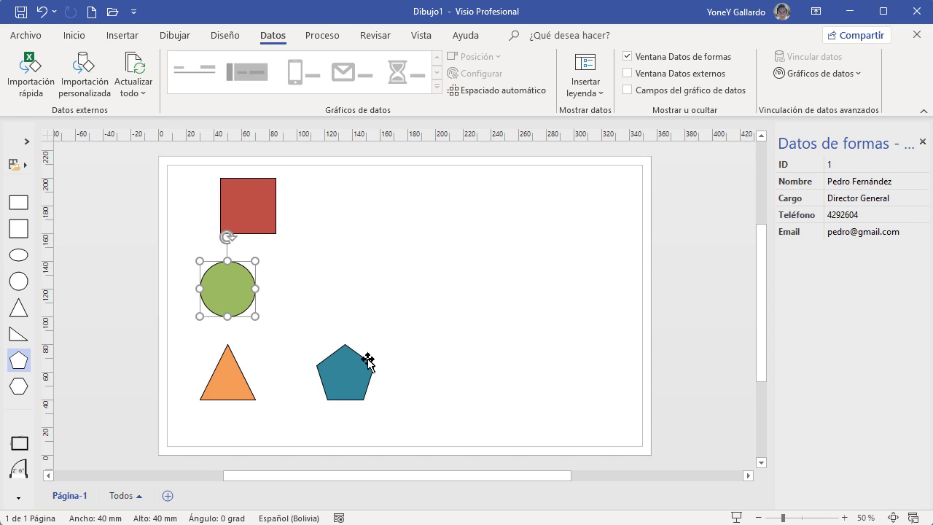
{"action": "left_click", "coordinate": [253, 209]}
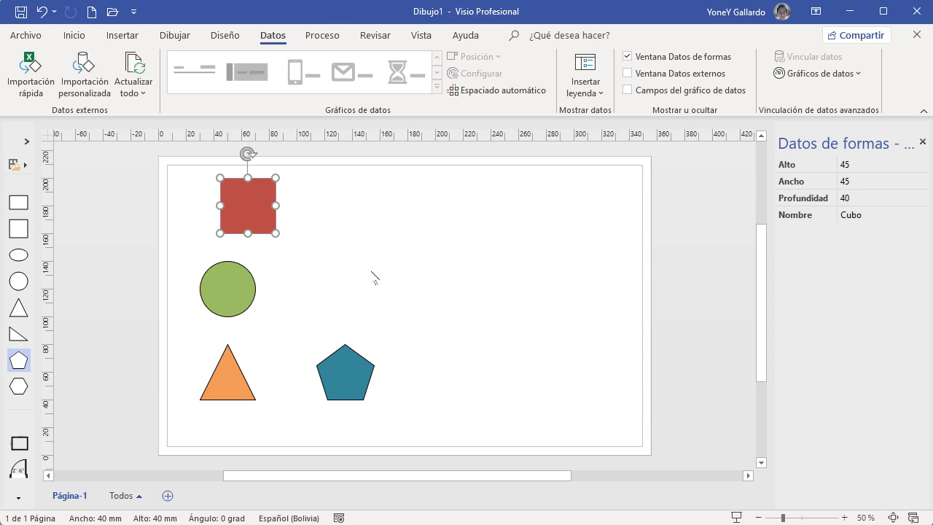
{"action": "left_click", "coordinate": [231, 298]}
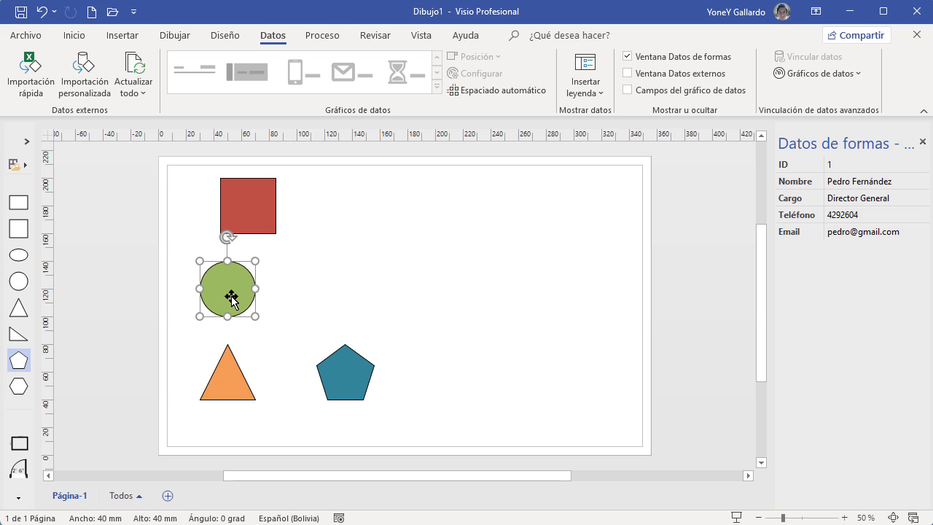
{"action": "left_click", "coordinate": [229, 387]}
{"action": "left_click", "coordinate": [357, 381]}
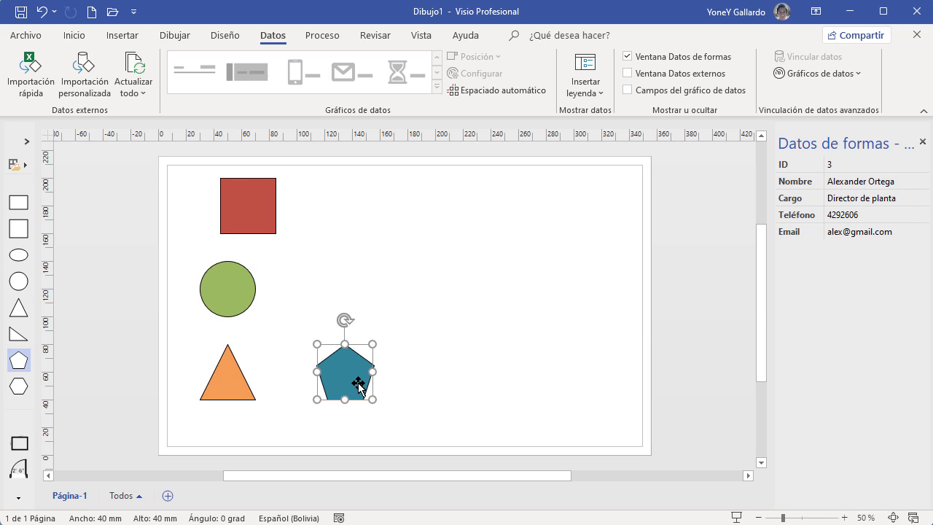
{"action": "left_click", "coordinate": [558, 340]}
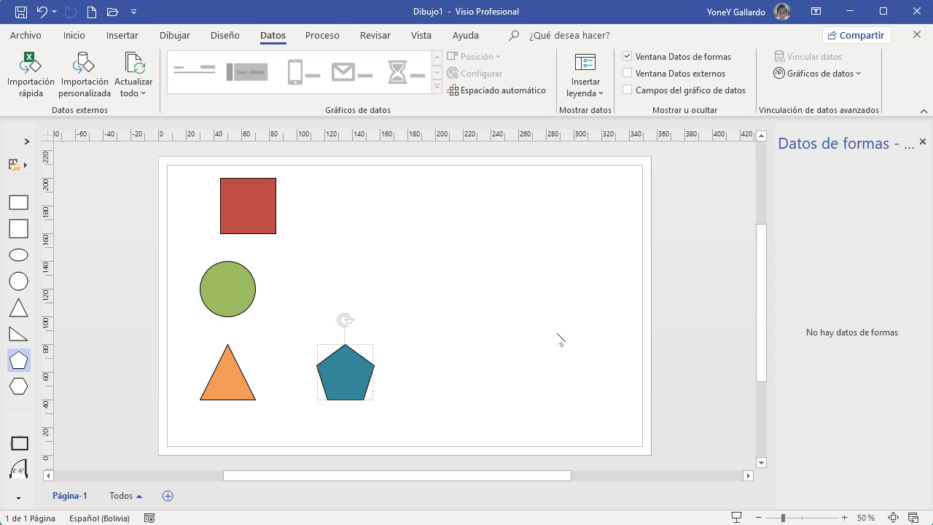
- Add a second blank page, Página-2, to the drawing and make it the active page
{"action": "left_click", "coordinate": [324, 35]}
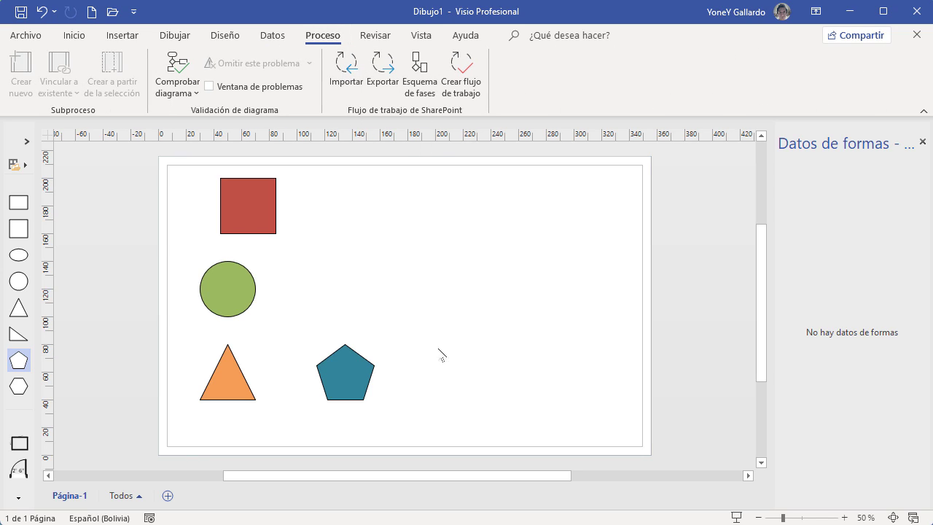
{"action": "left_click", "coordinate": [168, 495]}
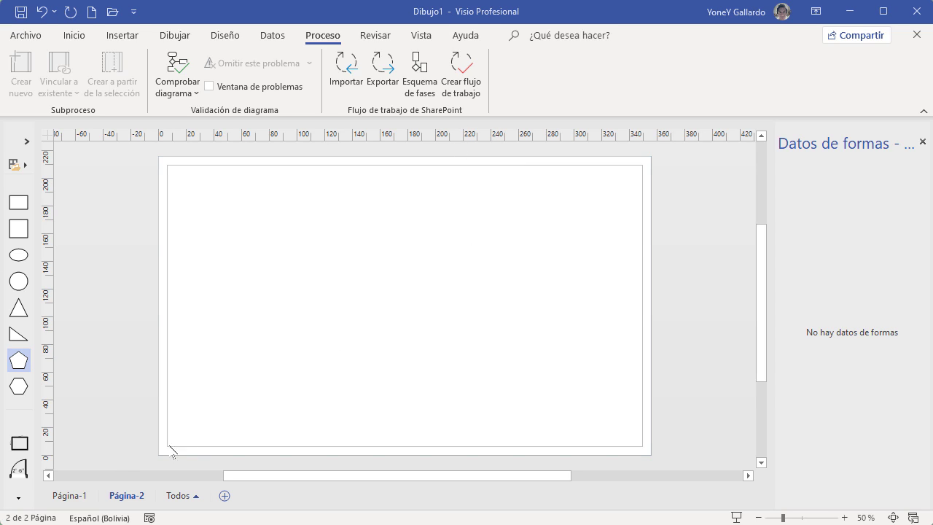
{"action": "left_click", "coordinate": [77, 497]}
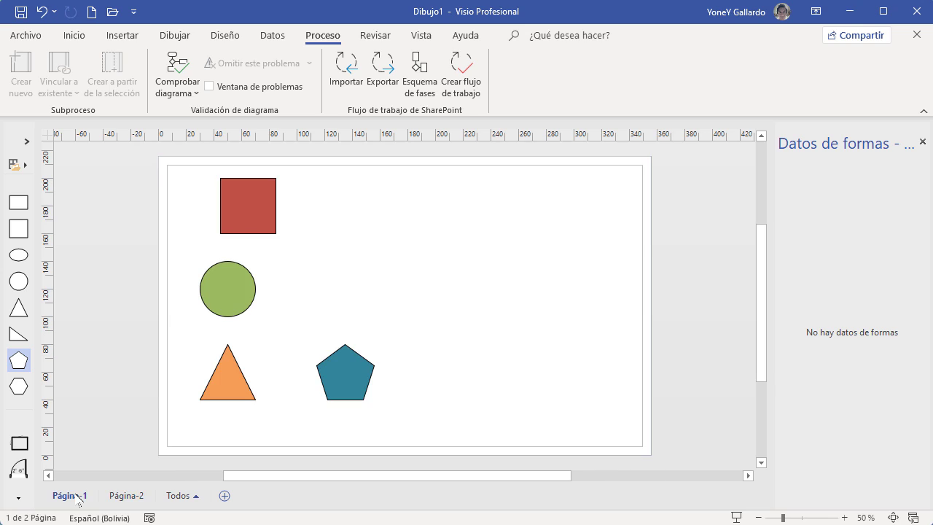
{"action": "left_click", "coordinate": [128, 495]}
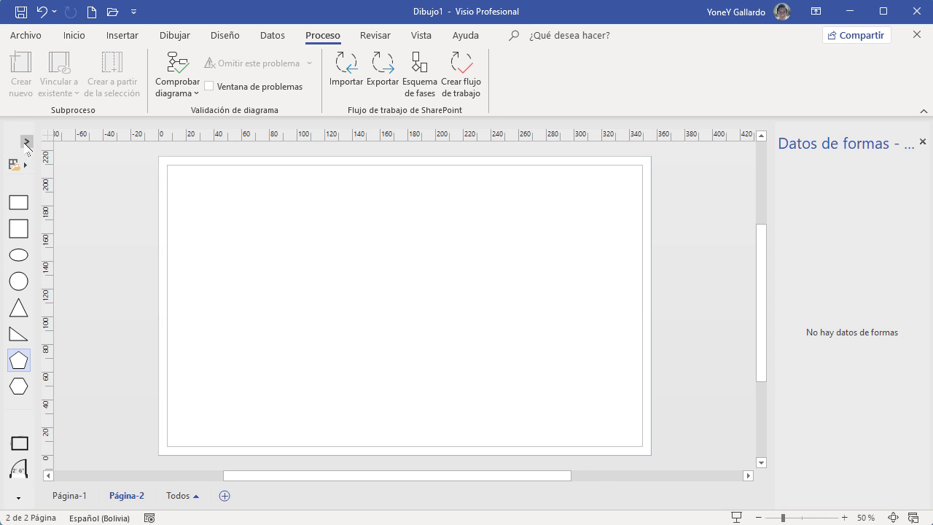
- Place a 40 × 20 mm rectangle at the upper centre of Página-2 and fill it with the green theme colour
{"action": "left_click", "coordinate": [27, 141]}
{"action": "left_click", "coordinate": [922, 142]}
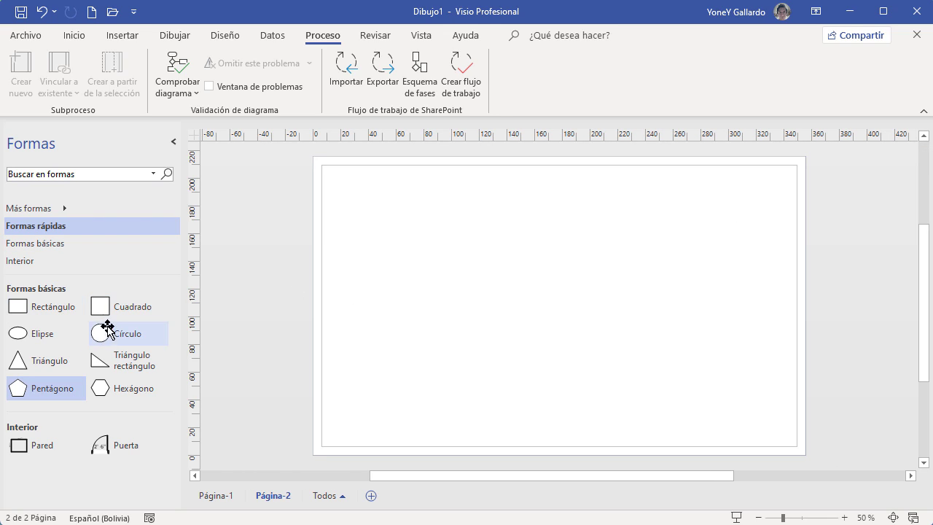
{"action": "left_click_drag", "start_coordinate": [56, 309], "coordinate": [559, 207]}
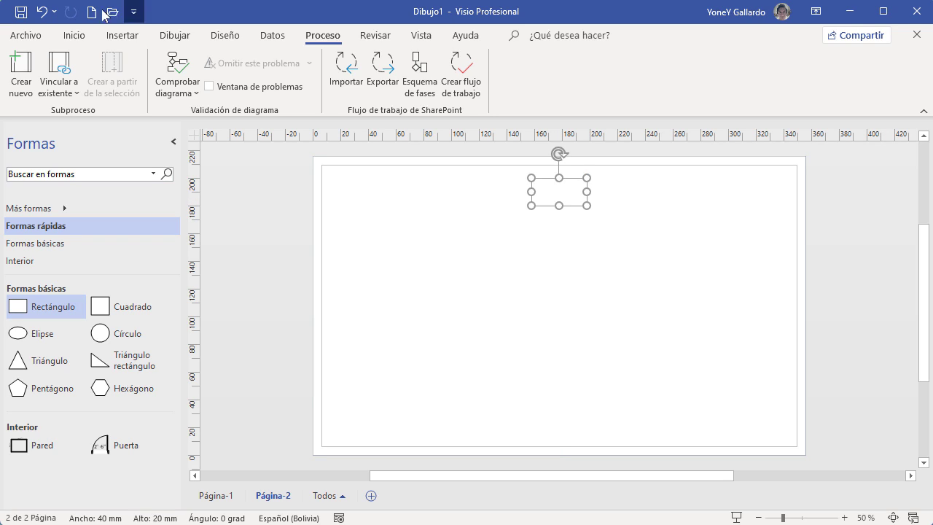
{"action": "left_click", "coordinate": [73, 35]}
{"action": "left_click", "coordinate": [613, 58]}
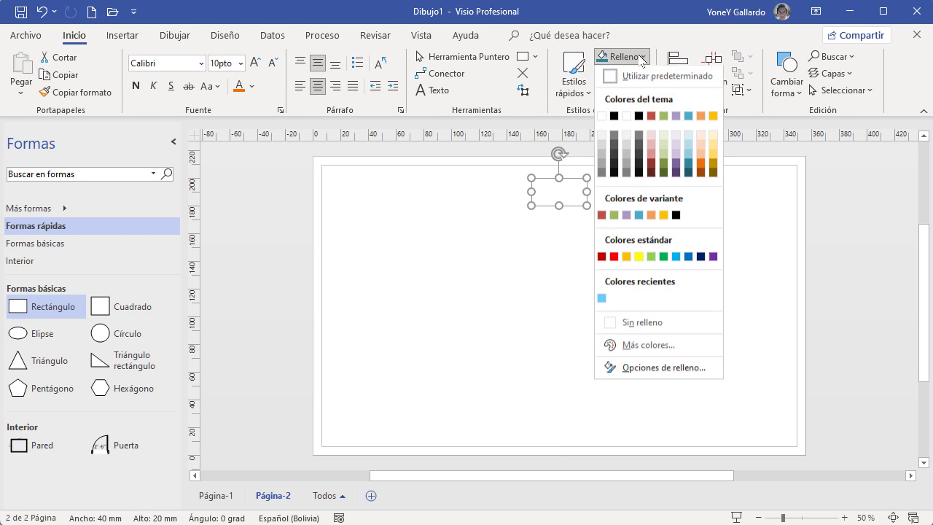
{"action": "left_click", "coordinate": [663, 118]}
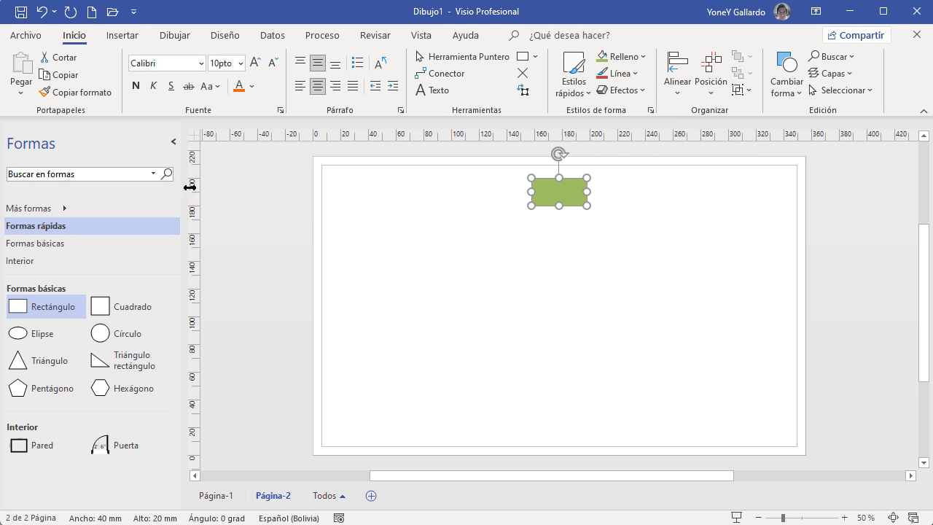
{"action": "left_click", "coordinate": [174, 141]}
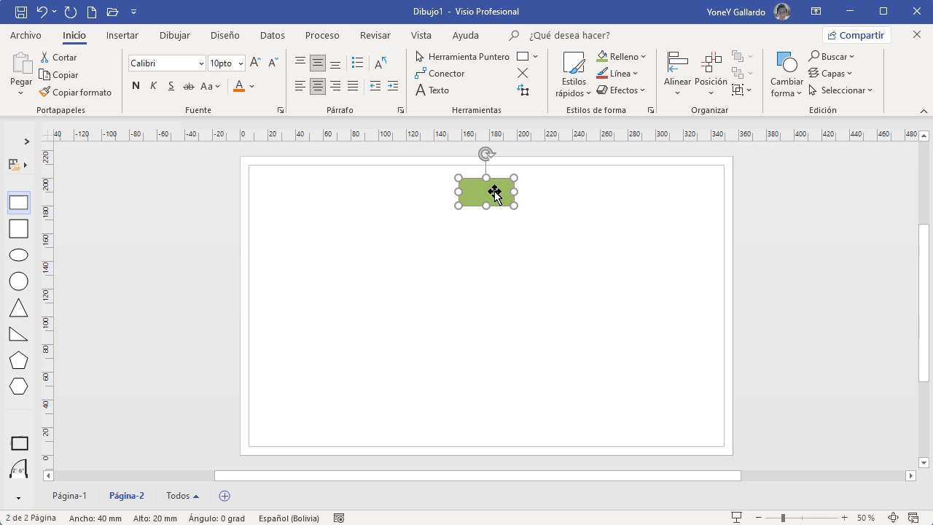
- Copy the green rectangle below it into four columns of three rectangles each
{"action": "left_click_drag", "start_coordinate": [494, 193], "coordinate": [332, 394]}
{"action": "left_click_drag", "start_coordinate": [392, 411], "coordinate": [286, 237]}
{"action": "left_click_drag", "start_coordinate": [369, 432], "coordinate": [266, 248]}
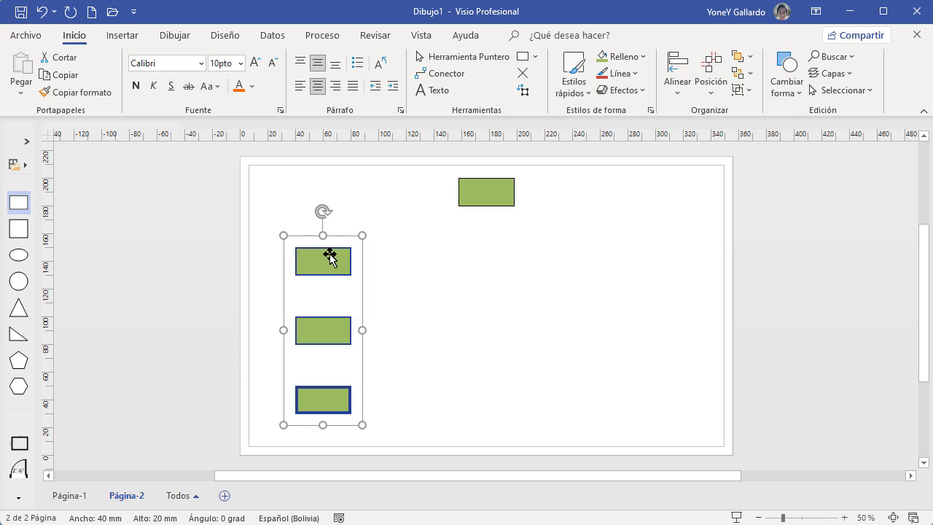
{"action": "left_click_drag", "start_coordinate": [321, 261], "coordinate": [661, 263]}
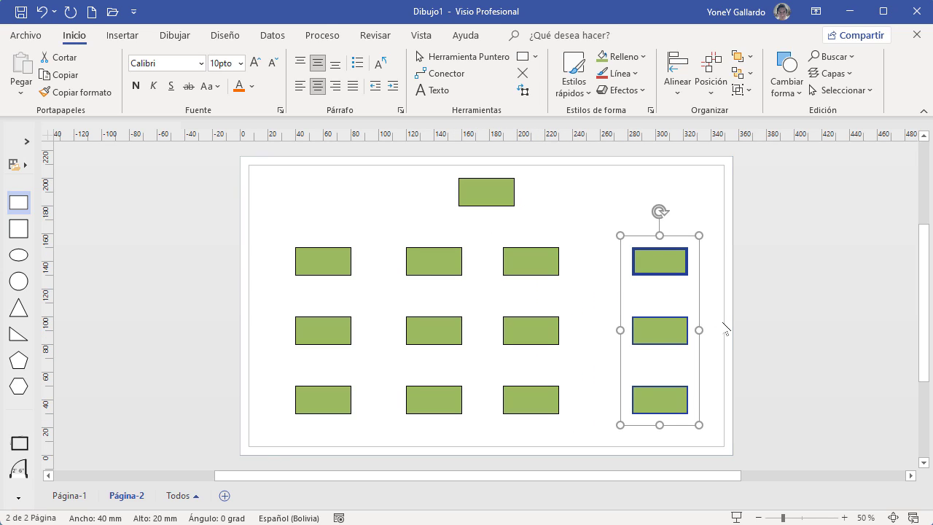
{"action": "left_click", "coordinate": [715, 317]}
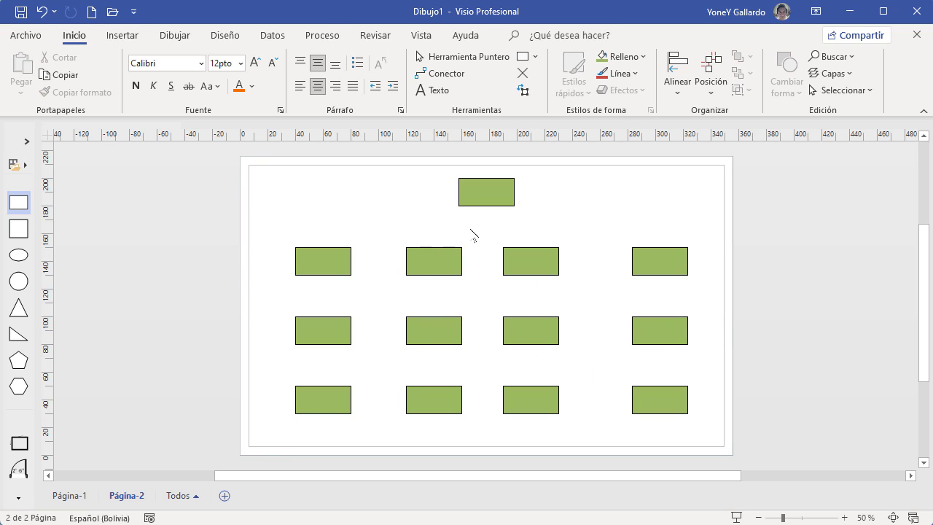
- Draw connectors from the top rectangle to the upper rectangles of the second and first columns
{"action": "left_click", "coordinate": [436, 74]}
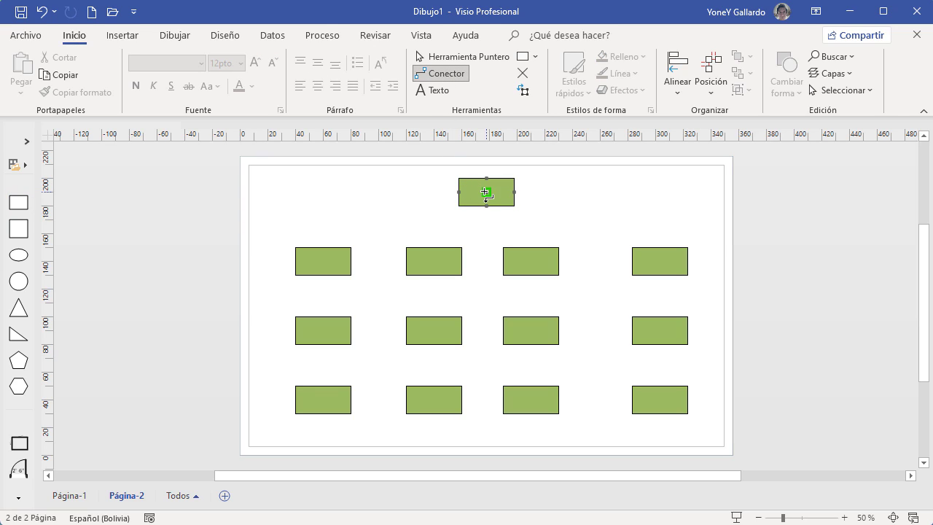
{"action": "left_click_drag", "start_coordinate": [434, 246], "coordinate": [433, 246]}
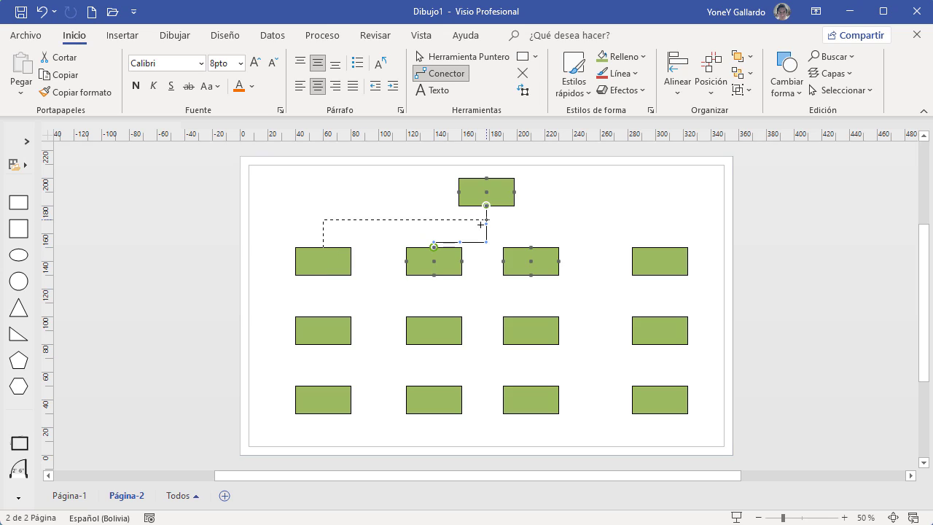
{"action": "left_click_drag", "start_coordinate": [484, 225], "coordinate": [486, 191]}
- Connect the three rectangles vertically within each of the first, second and third columns
{"action": "left_click_drag", "start_coordinate": [323, 275], "coordinate": [323, 275]}
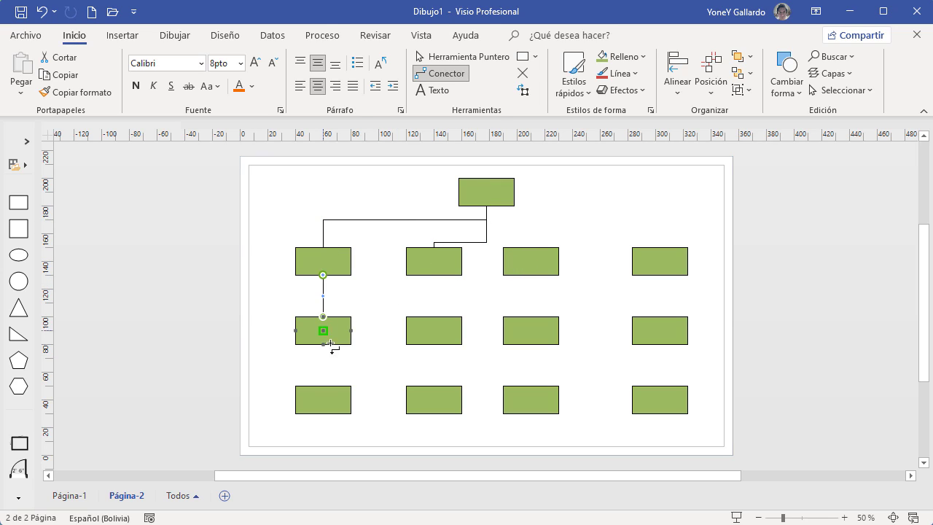
{"action": "left_click_drag", "start_coordinate": [323, 345], "coordinate": [323, 345]}
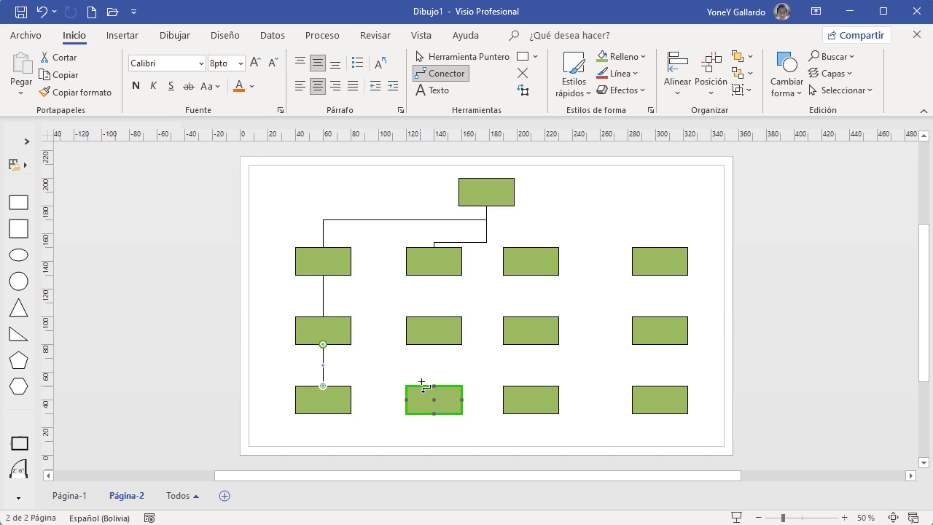
{"action": "left_click_drag", "start_coordinate": [434, 386], "coordinate": [434, 275]}
{"action": "left_click_drag", "start_coordinate": [534, 281], "coordinate": [536, 315]}
{"action": "left_click_drag", "start_coordinate": [535, 347], "coordinate": [534, 347]}
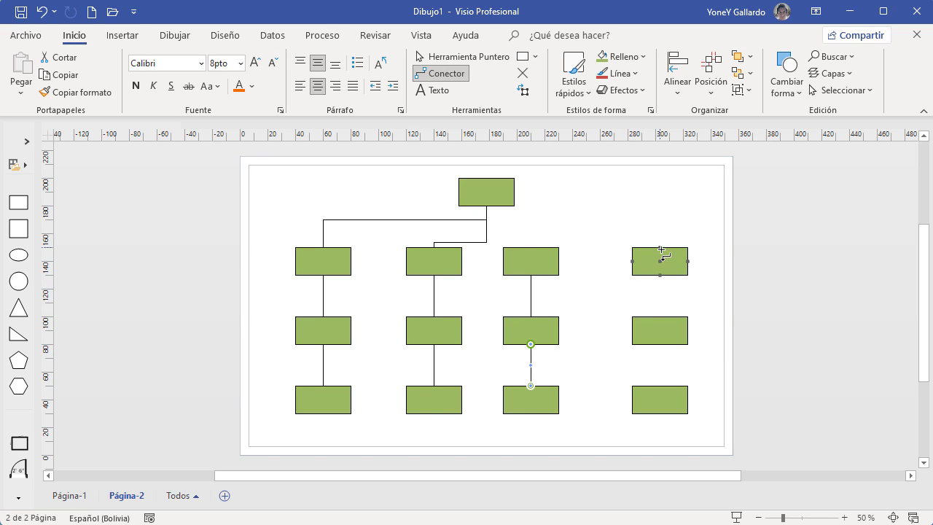
- Connect the fourth column's upper rectangle to the line below the top rectangle and join that column's three rectangles vertically
{"action": "left_click_drag", "start_coordinate": [487, 221], "coordinate": [487, 222]}
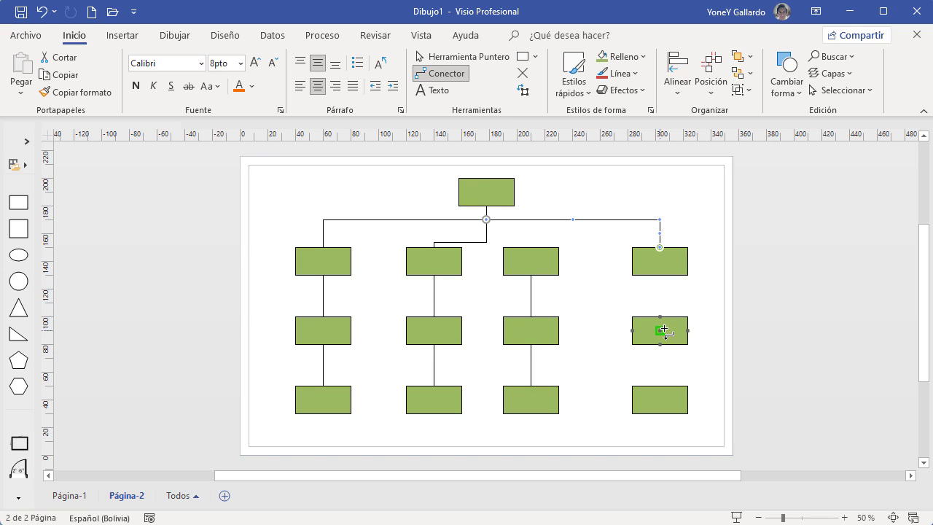
{"action": "left_click", "coordinate": [660, 287]}
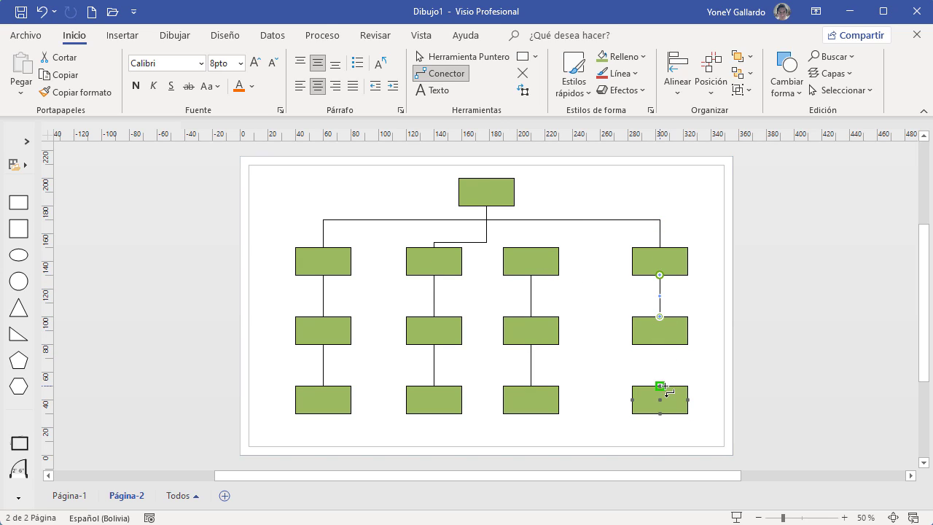
{"action": "left_click_drag", "start_coordinate": [659, 347], "coordinate": [659, 385]}
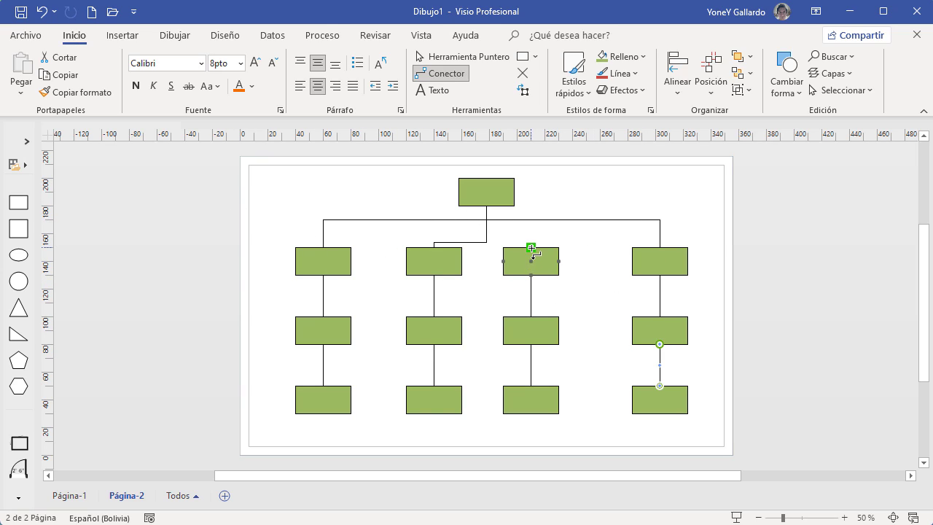
- Connect the third column's upper rectangle to the line below the top rectangle, and return to the Pointer tool
{"action": "left_click_drag", "start_coordinate": [486, 220], "coordinate": [486, 219]}
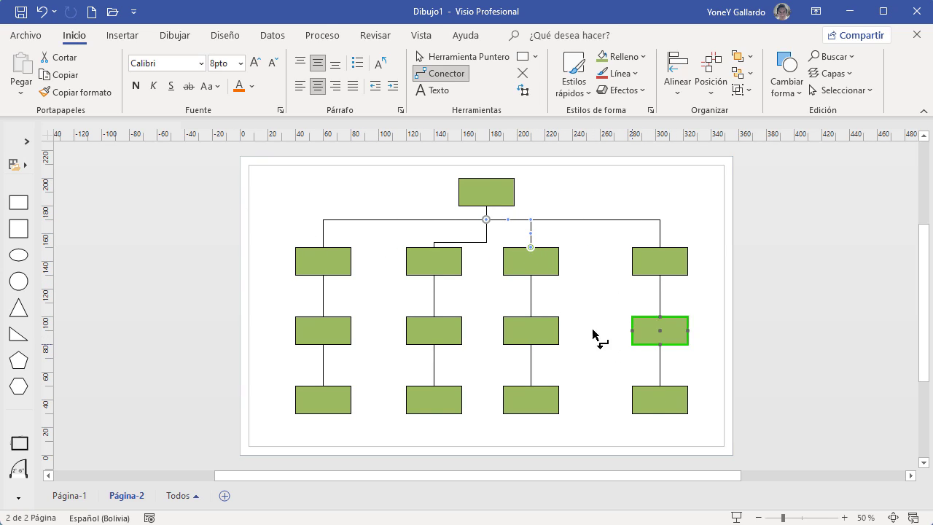
{"action": "left_click", "coordinate": [460, 57]}
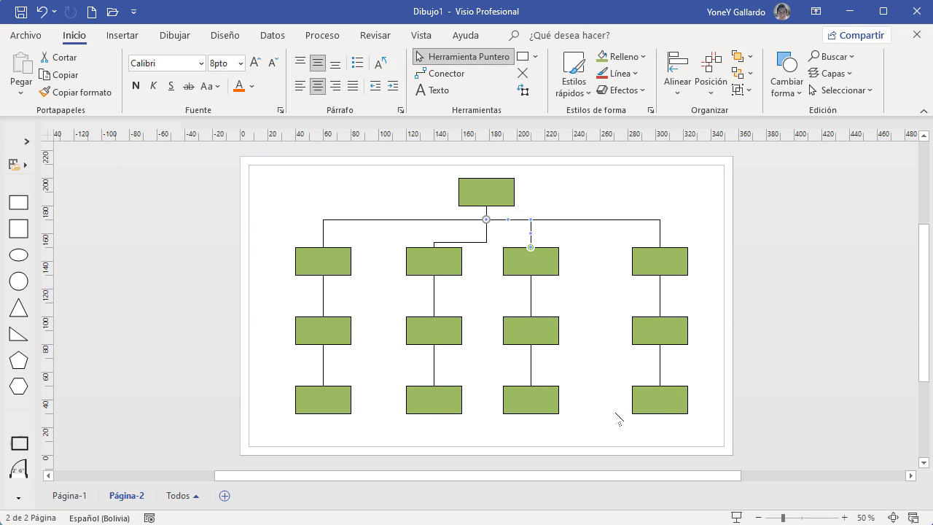
{"action": "left_click", "coordinate": [663, 405]}
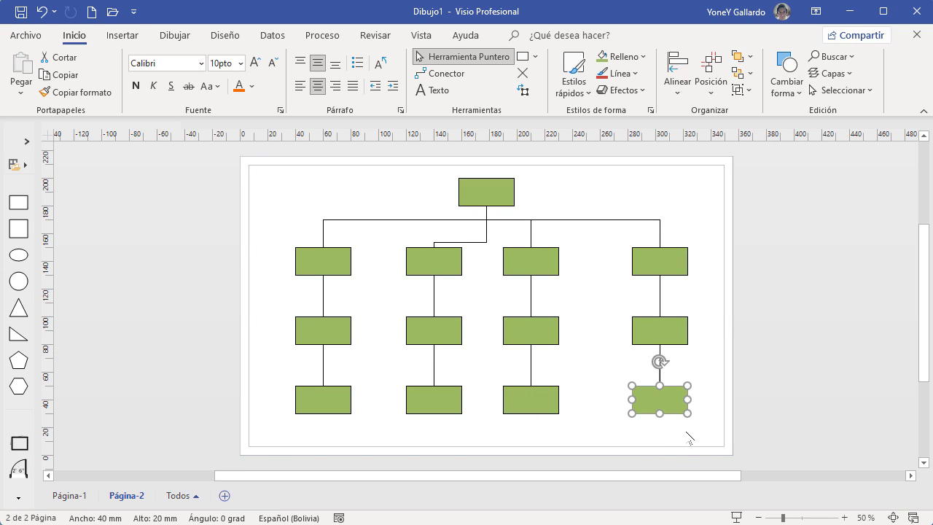
- Select the fourth column's lowest rectangle and display the subprocess commands available for it
{"action": "left_click", "coordinate": [773, 404]}
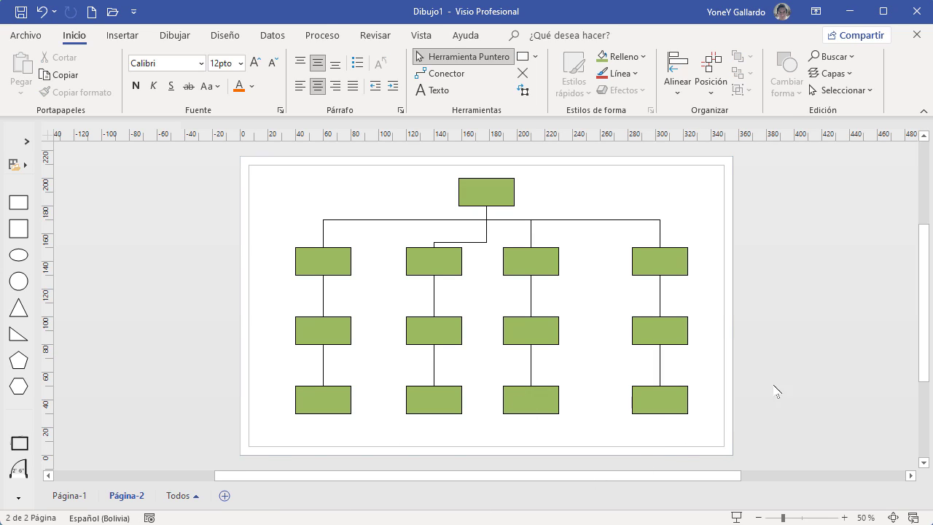
{"action": "left_click", "coordinate": [673, 399]}
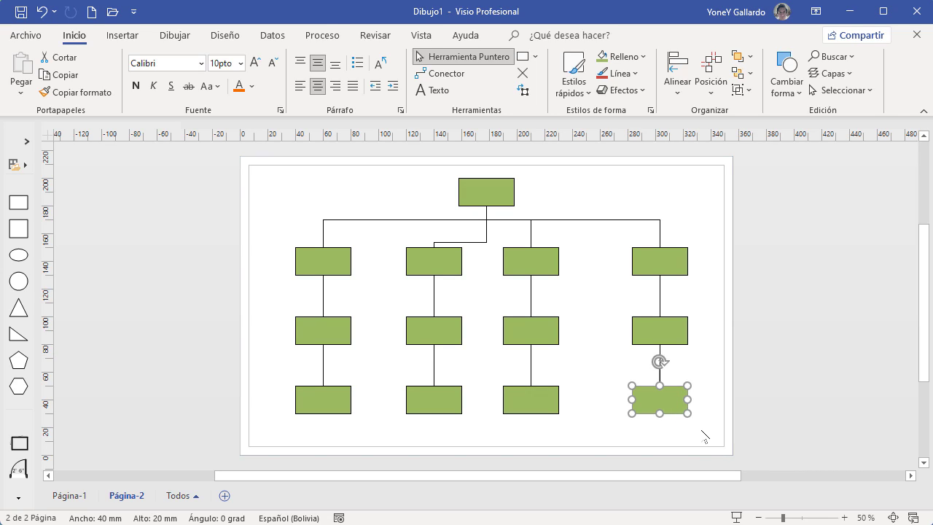
{"action": "left_click", "coordinate": [326, 37]}
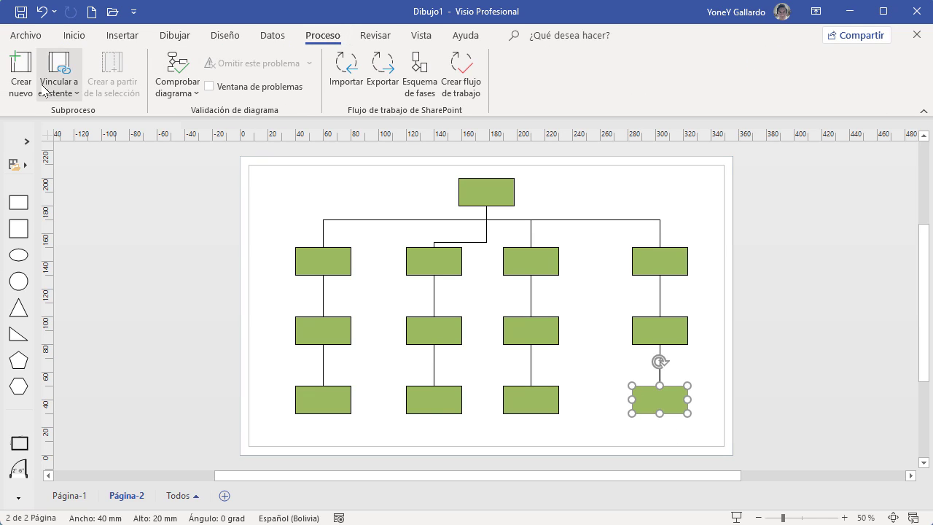
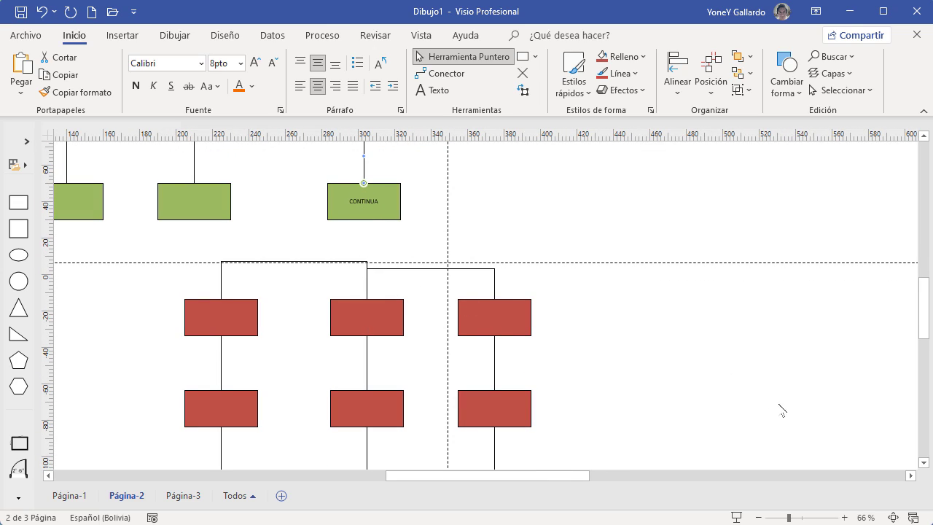
- Delete the nine red rectangles and their connectors from Página-2
{"action": "left_click", "coordinate": [893, 517]}
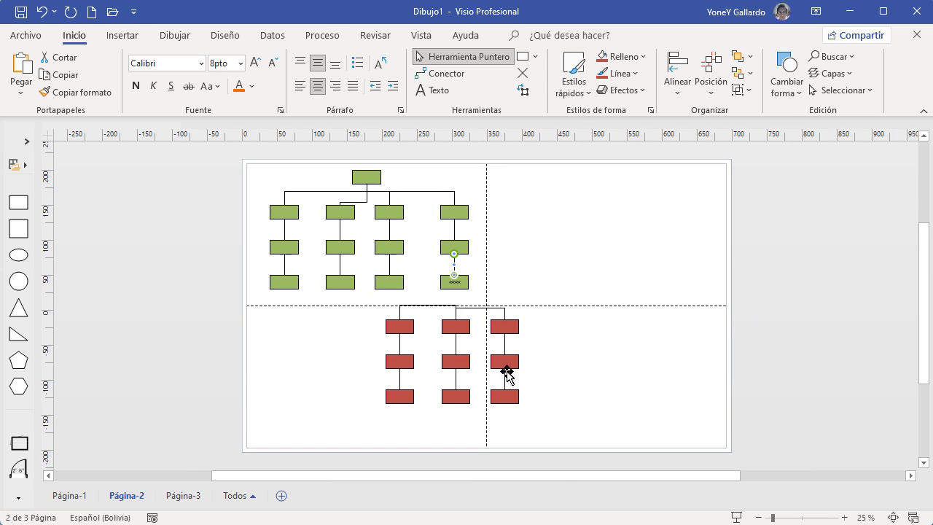
{"action": "left_click_drag", "start_coordinate": [551, 423], "coordinate": [378, 310]}
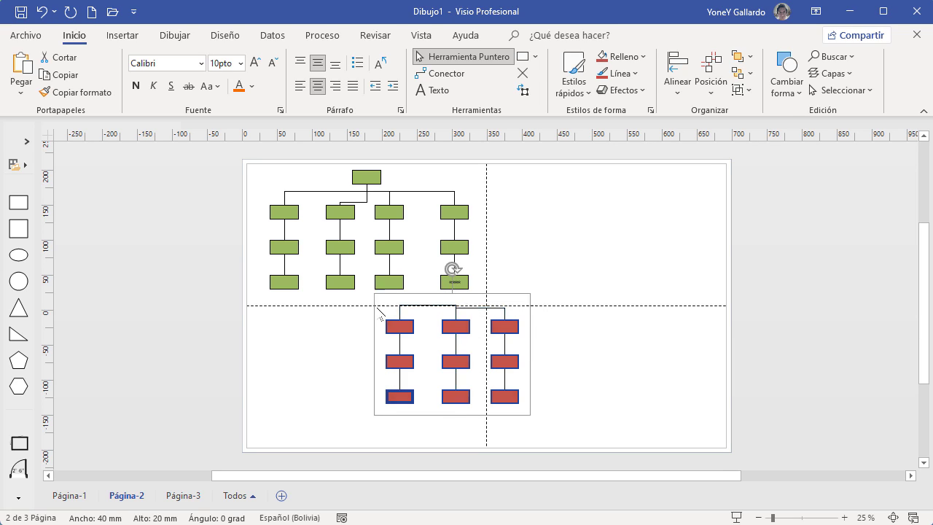
{"action": "key", "text": "Delete"}
- Check the diagram on Página-3, then return to Página-2 and inspect the process commands for the CONTINUA rectangle
{"action": "left_click", "coordinate": [195, 497]}
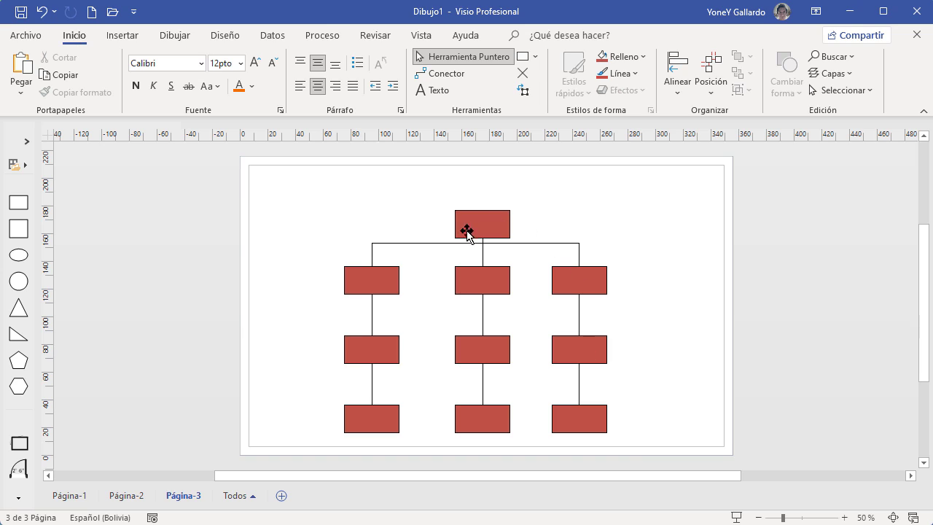
{"action": "left_click", "coordinate": [127, 495]}
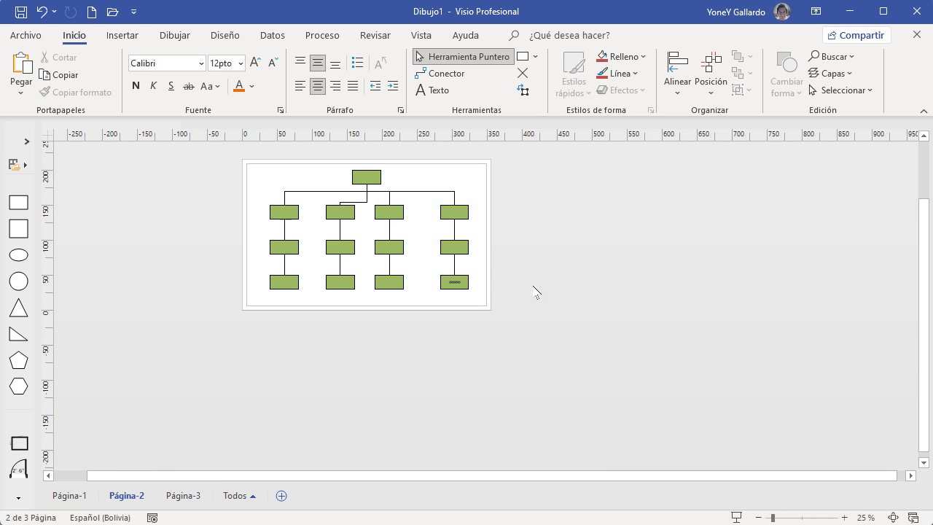
{"action": "left_click", "coordinate": [462, 284]}
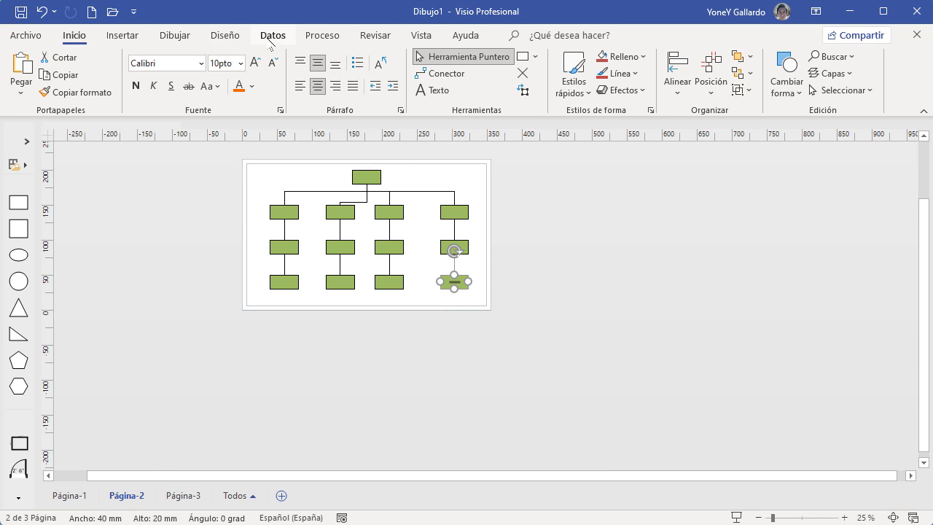
{"action": "left_click", "coordinate": [322, 35]}
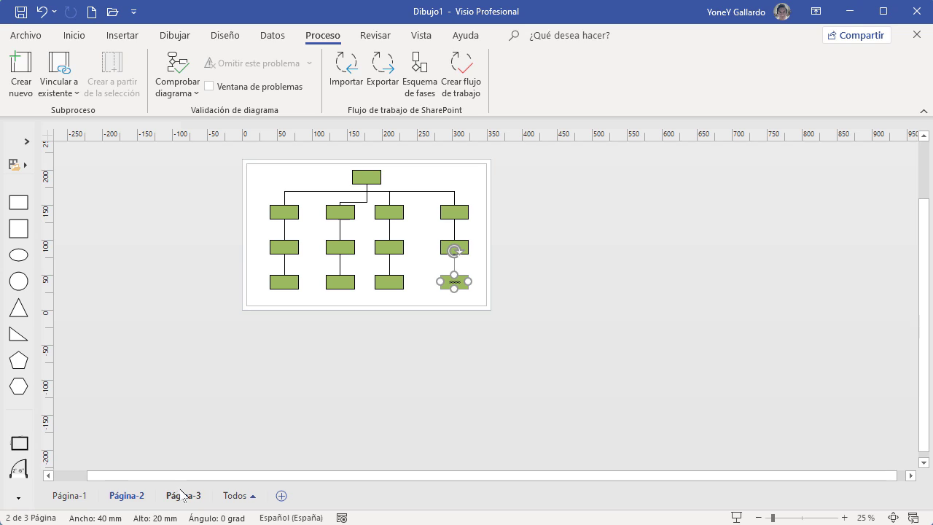
{"action": "left_click", "coordinate": [478, 377]}
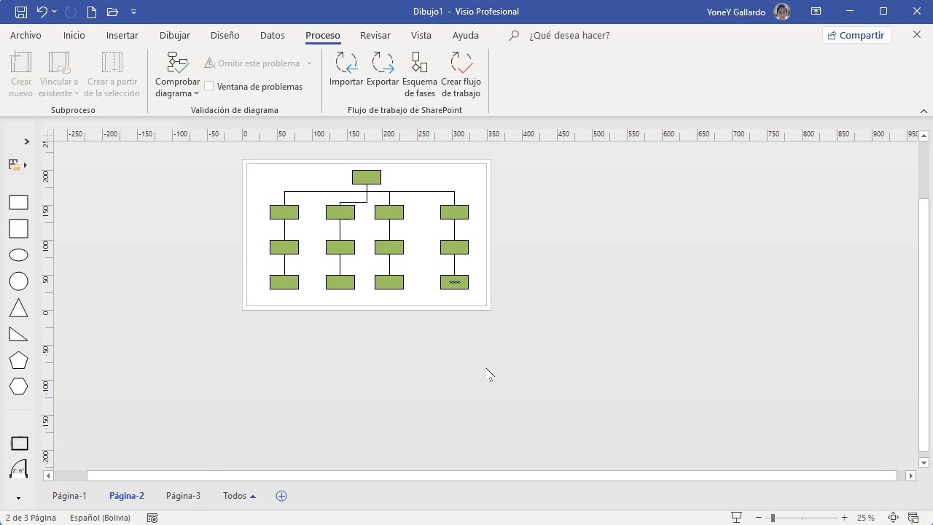
- Undo the deletion of the red blocks on Página-2 and delete Página-3
{"action": "key", "text": "ctrl+z"}
{"action": "left_click", "coordinate": [183, 496]}
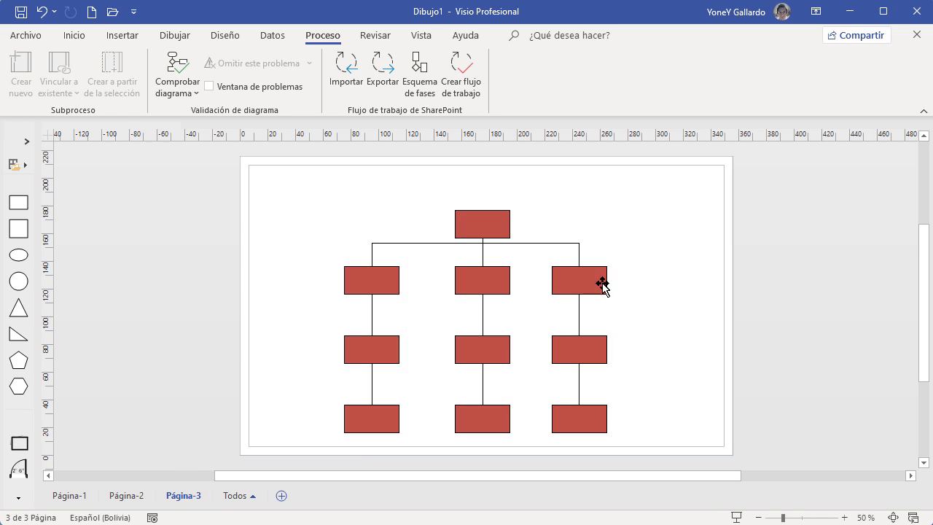
{"action": "right_click", "coordinate": [184, 498]}
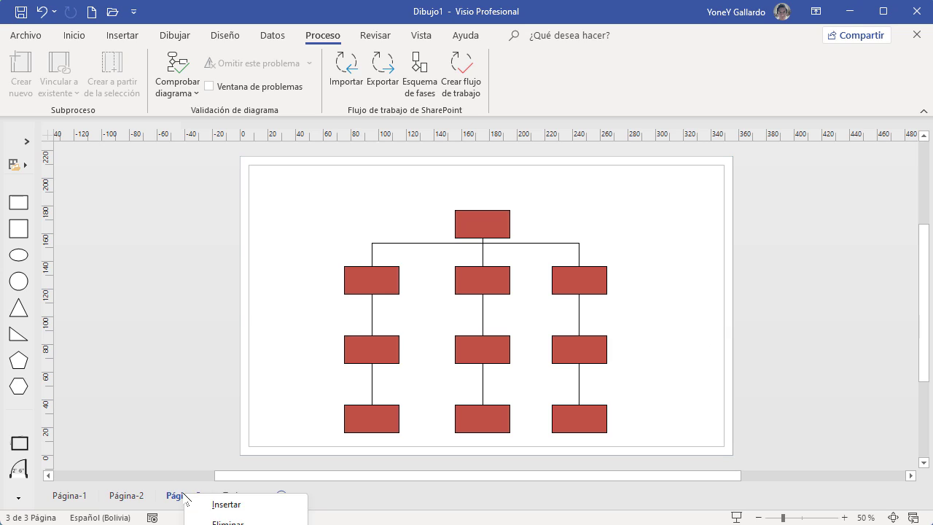
{"action": "left_click", "coordinate": [211, 520]}
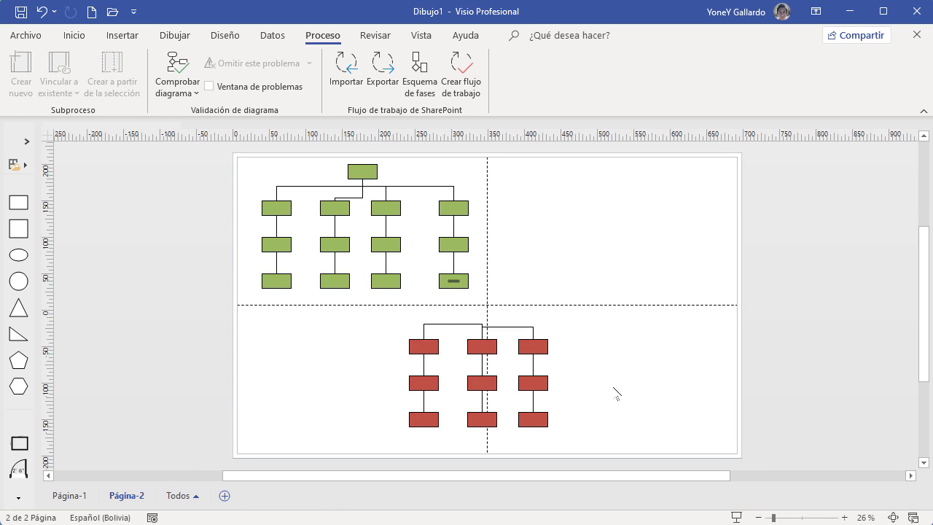
- Connect the underside of the CONTINUA rectangle to the line above the middle red column, and return to the Pointer tool
{"action": "left_click", "coordinate": [453, 284]}
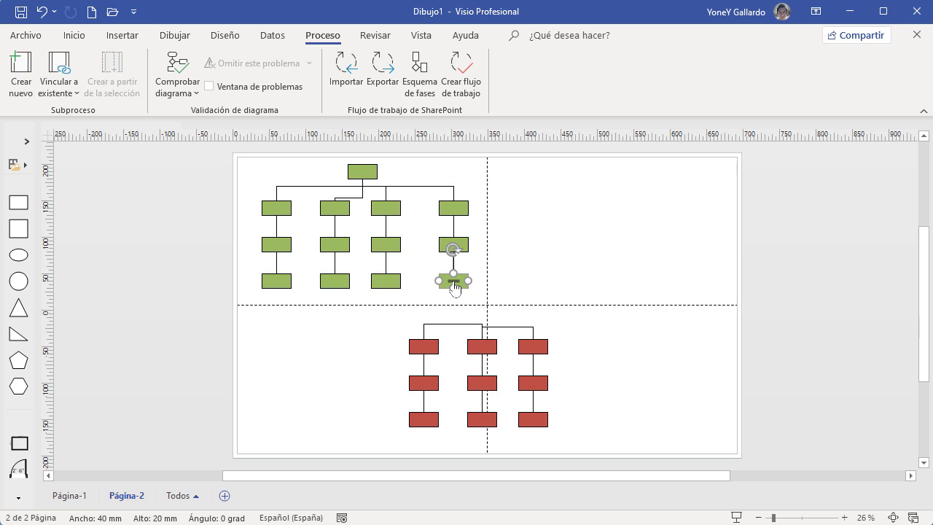
{"action": "key", "text": "Escape"}
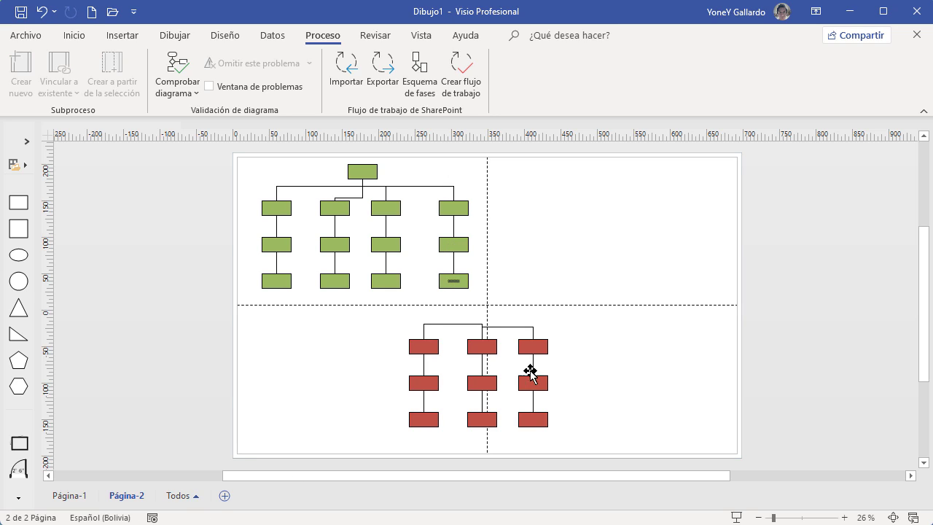
{"action": "scroll", "coordinate": [625, 422], "scroll_direction": "up", "scroll_amount": 3}
{"action": "left_click_drag", "start_coordinate": [559, 475], "coordinate": [510, 475]}
{"action": "scroll", "coordinate": [524, 381], "scroll_direction": "up", "scroll_amount": 5}
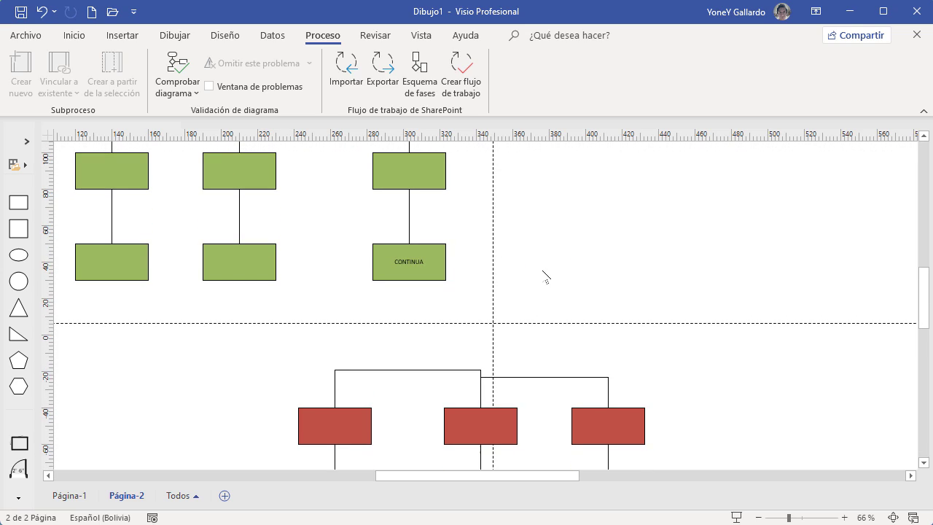
{"action": "left_click", "coordinate": [416, 271]}
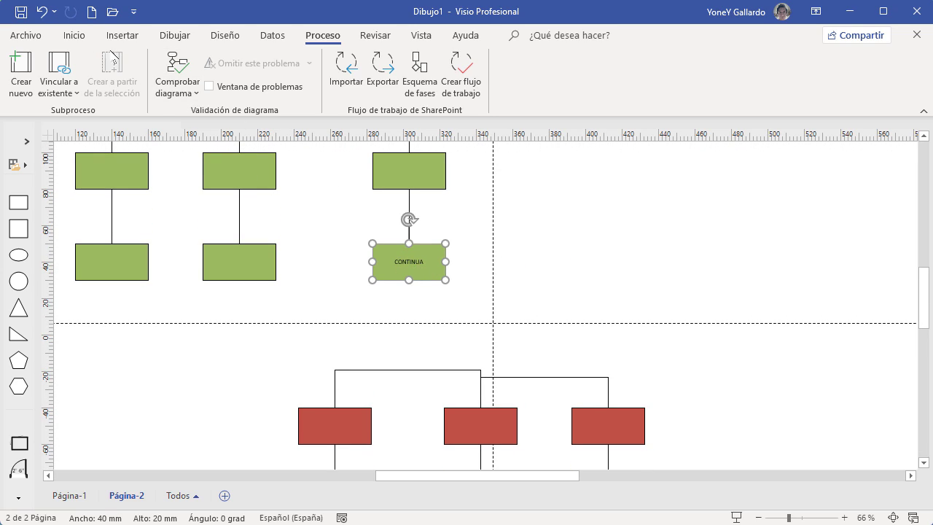
{"action": "left_click", "coordinate": [74, 35]}
{"action": "left_click", "coordinate": [440, 73]}
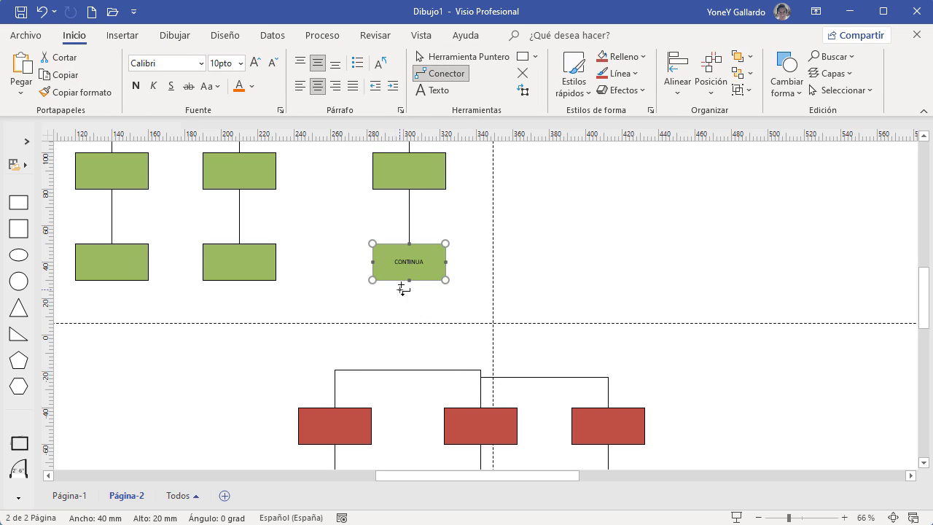
{"action": "left_click_drag", "start_coordinate": [410, 279], "coordinate": [480, 369]}
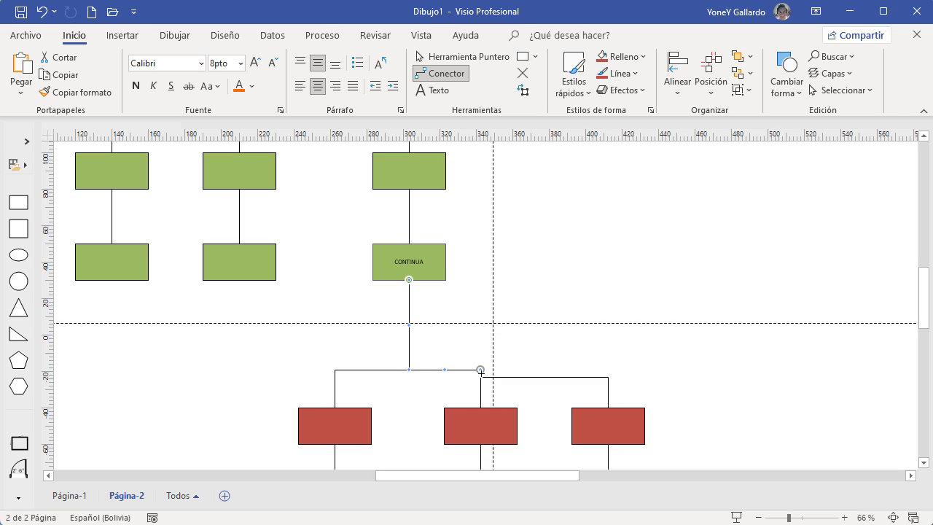
{"action": "left_click", "coordinate": [637, 348]}
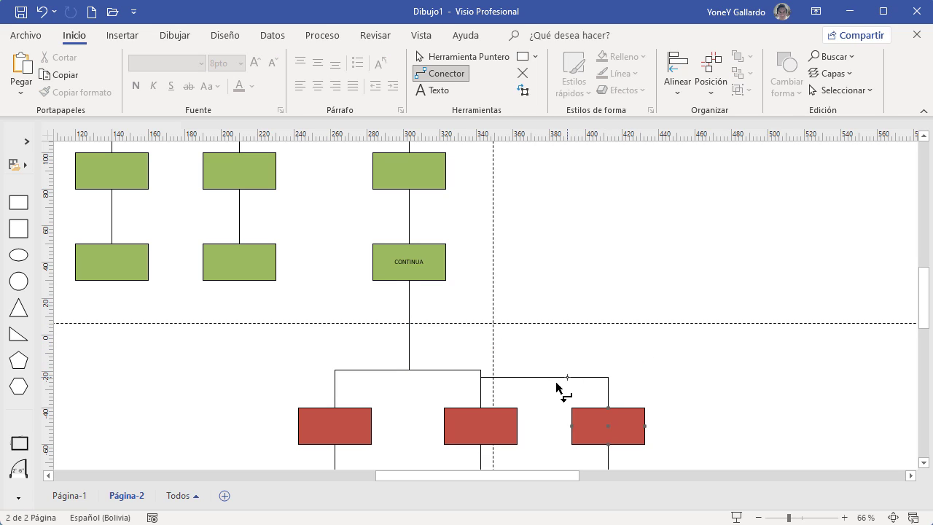
{"action": "left_click", "coordinate": [440, 62]}
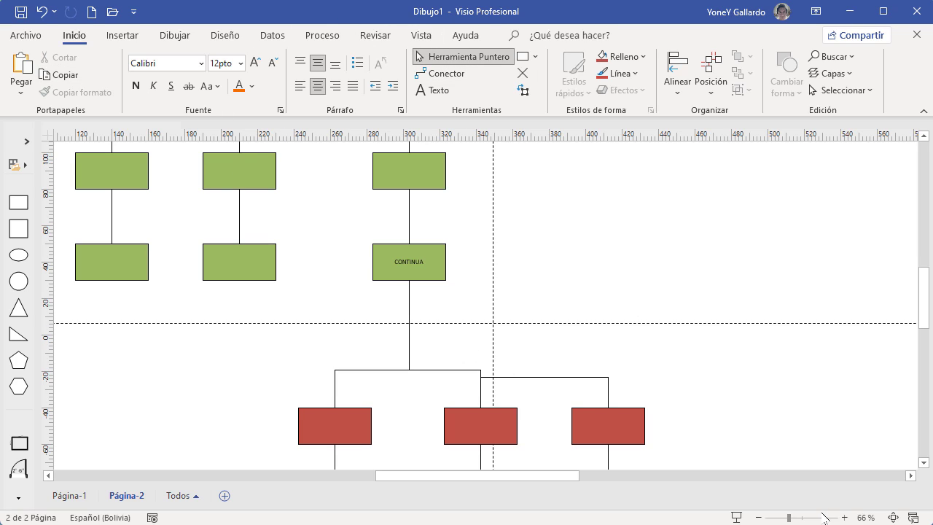
- Create a subprocess from the nine red rectangles and their connectors, and view the resulting page
{"action": "left_click", "coordinate": [893, 517]}
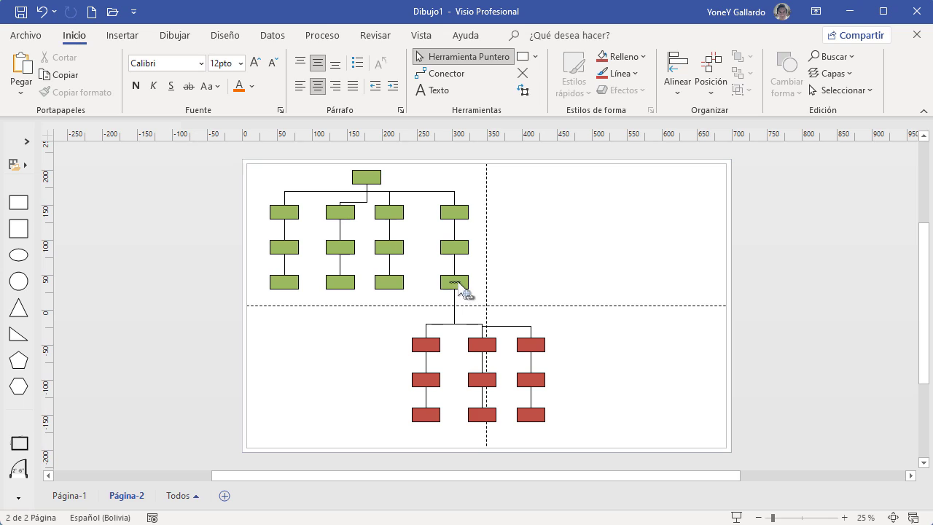
{"action": "left_click_drag", "start_coordinate": [573, 438], "coordinate": [392, 312]}
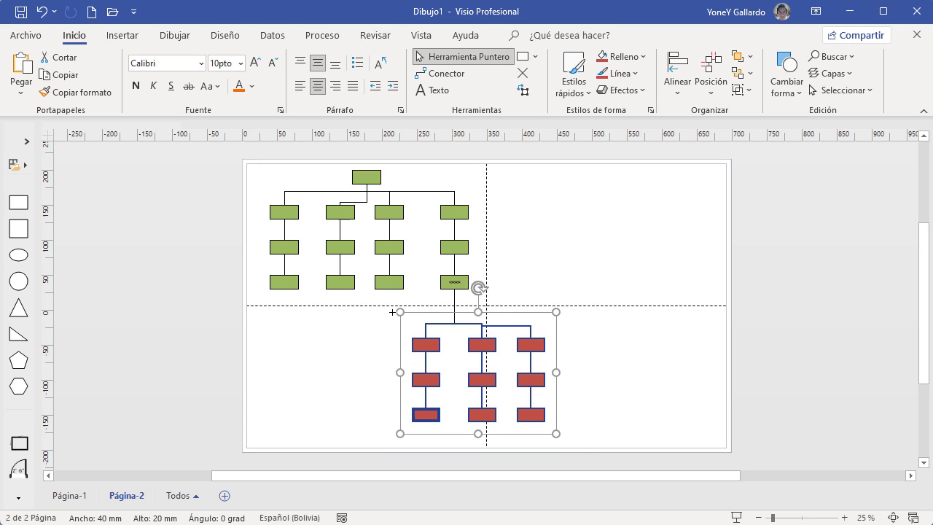
{"action": "left_click", "coordinate": [327, 38]}
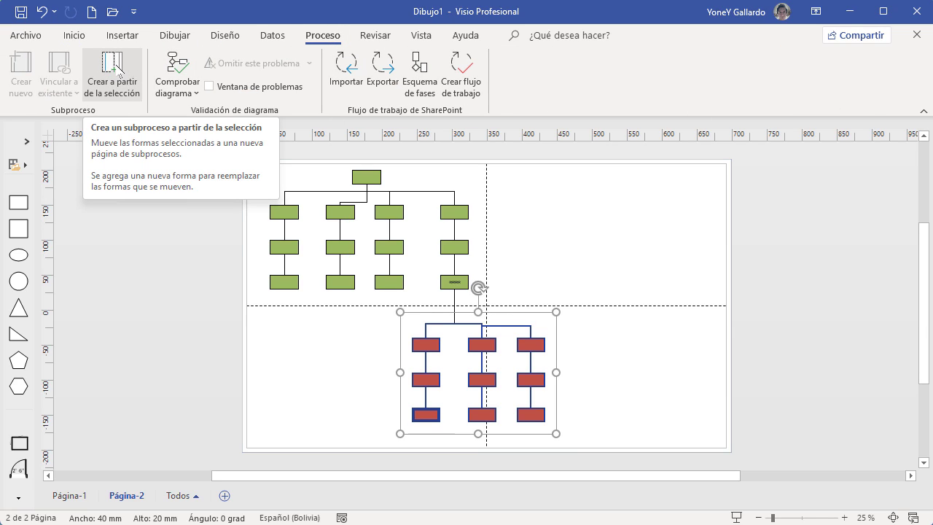
{"action": "left_click", "coordinate": [118, 76]}
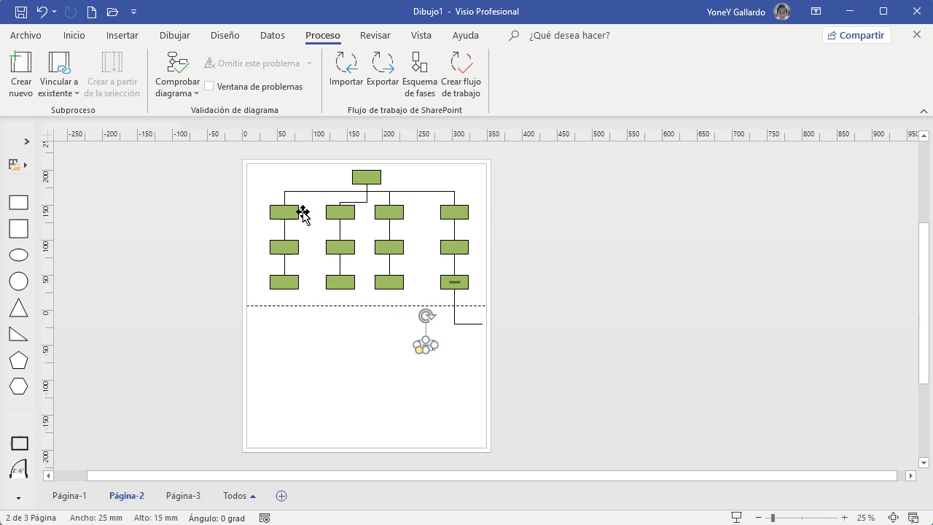
{"action": "left_click", "coordinate": [183, 495]}
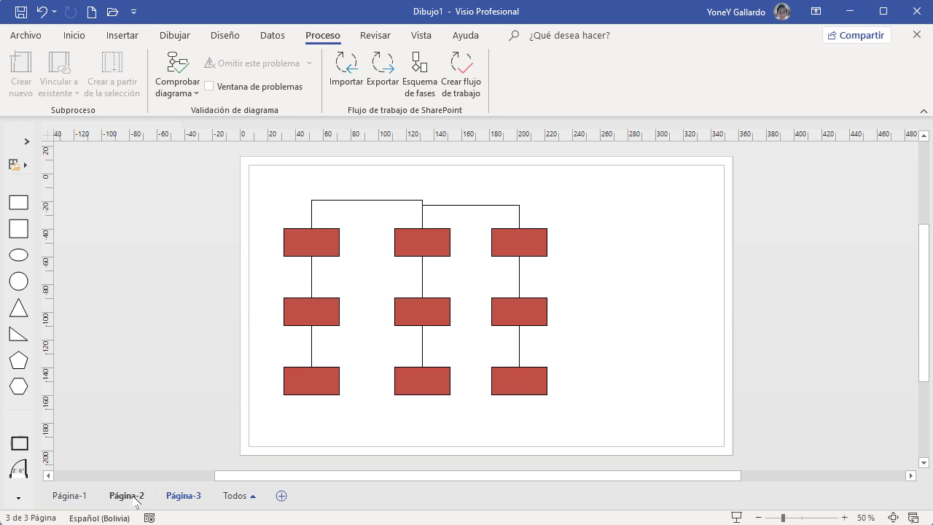
- Run the spelling check on the drawing and dismiss its completion message
{"action": "left_click", "coordinate": [373, 35]}
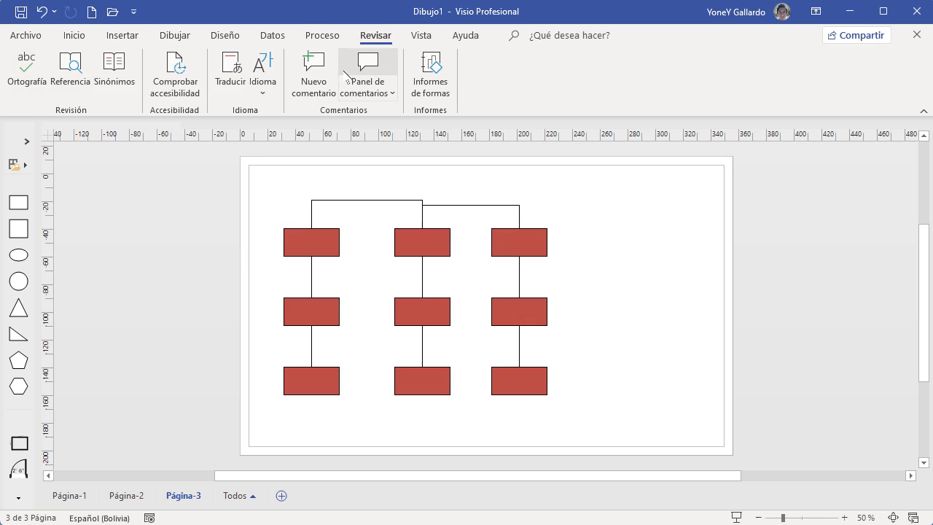
{"action": "left_click", "coordinate": [29, 73]}
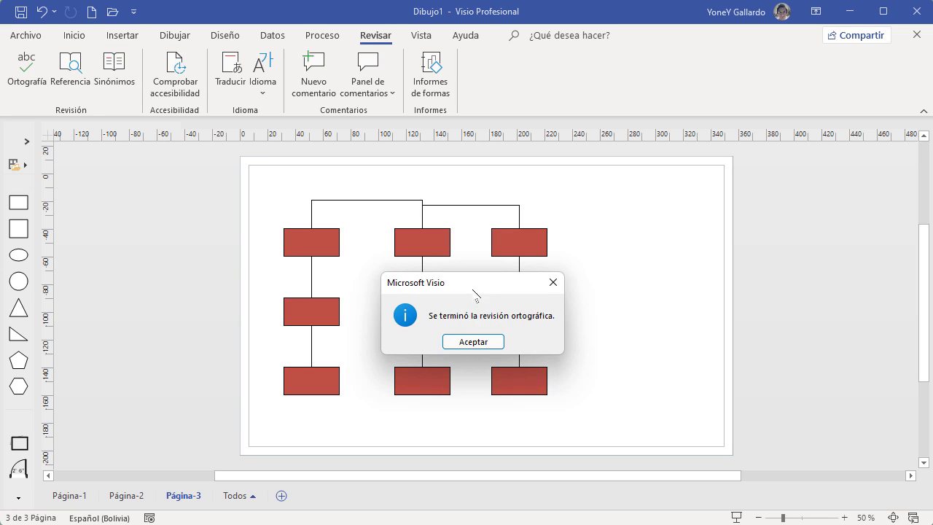
{"action": "left_click", "coordinate": [475, 341]}
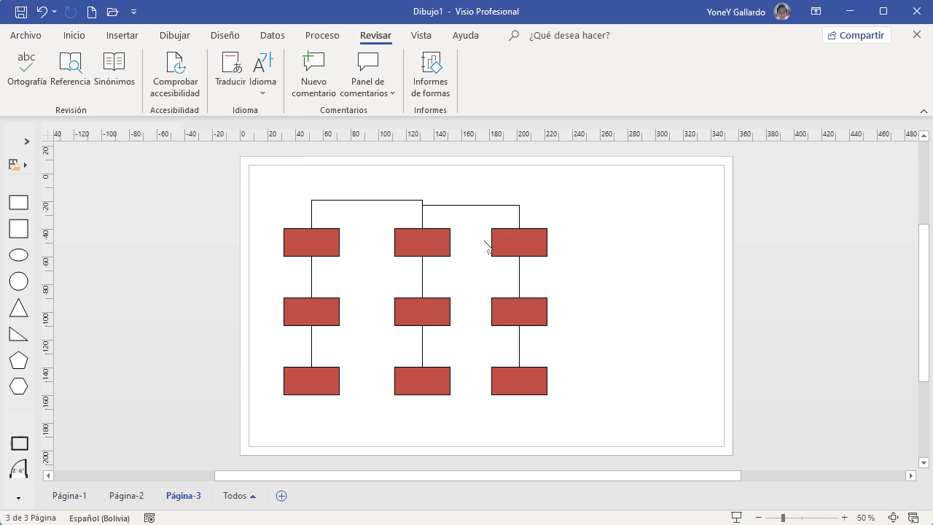
- Add the comment "Comentario primero" to the third column's upper red rectangle
{"action": "left_click", "coordinate": [532, 242]}
{"action": "left_click", "coordinate": [318, 71]}
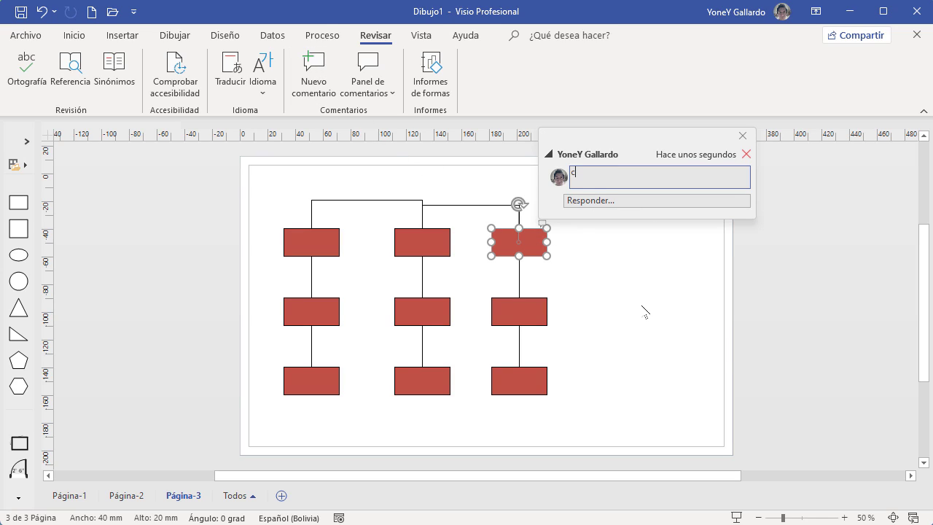
{"action": "type", "text": "Comentario primero"}
{"action": "left_click", "coordinate": [314, 316]}
- Add the comment "Comentario segundo" to the first column's middle red rectangle and list all of the drawing's comments
{"action": "left_click", "coordinate": [318, 311]}
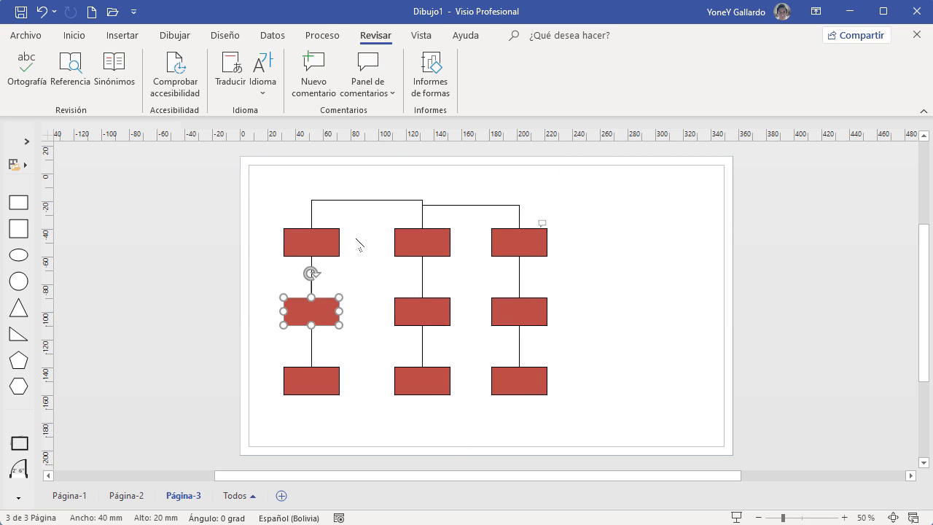
{"action": "left_click", "coordinate": [313, 73]}
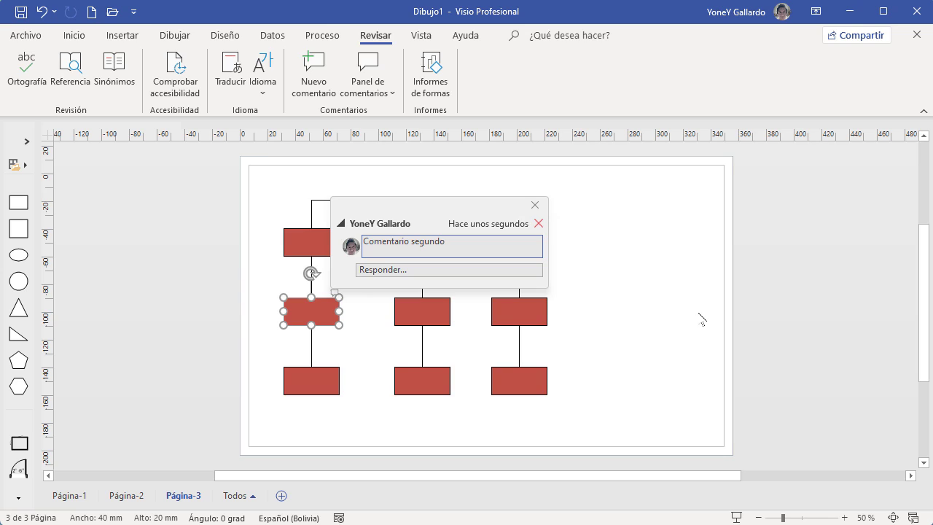
{"action": "left_click", "coordinate": [661, 303]}
{"action": "left_click", "coordinate": [645, 276]}
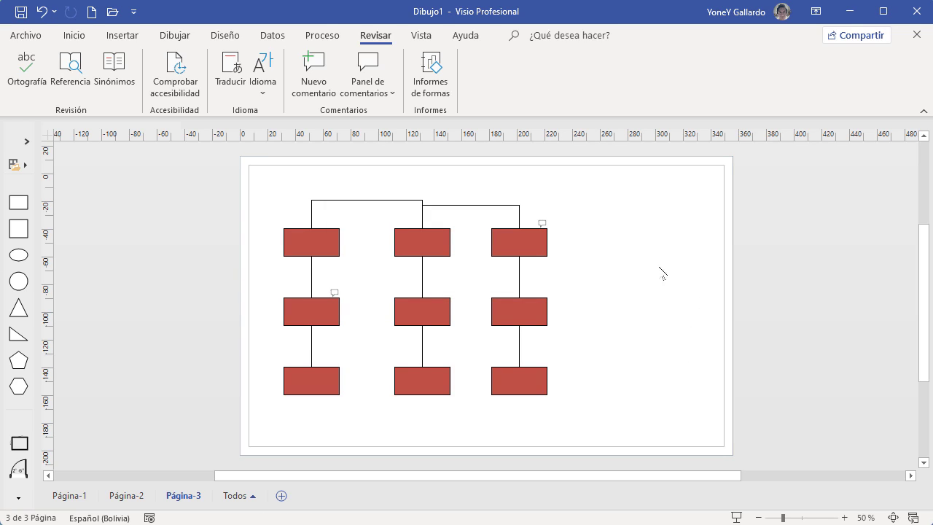
{"action": "left_click", "coordinate": [370, 71]}
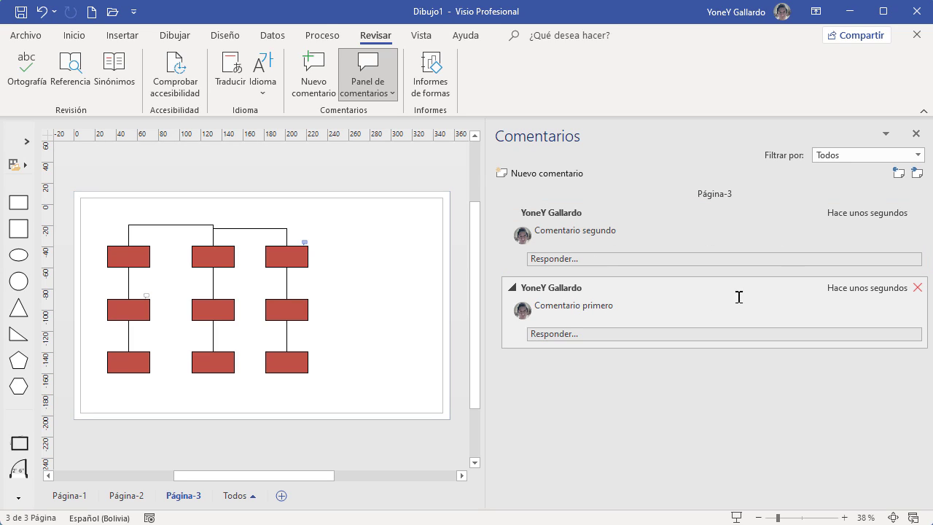
- Step through the page's two comments, delete both of them, and close the comments list
{"action": "left_click", "coordinate": [916, 174]}
{"action": "left_click", "coordinate": [898, 173]}
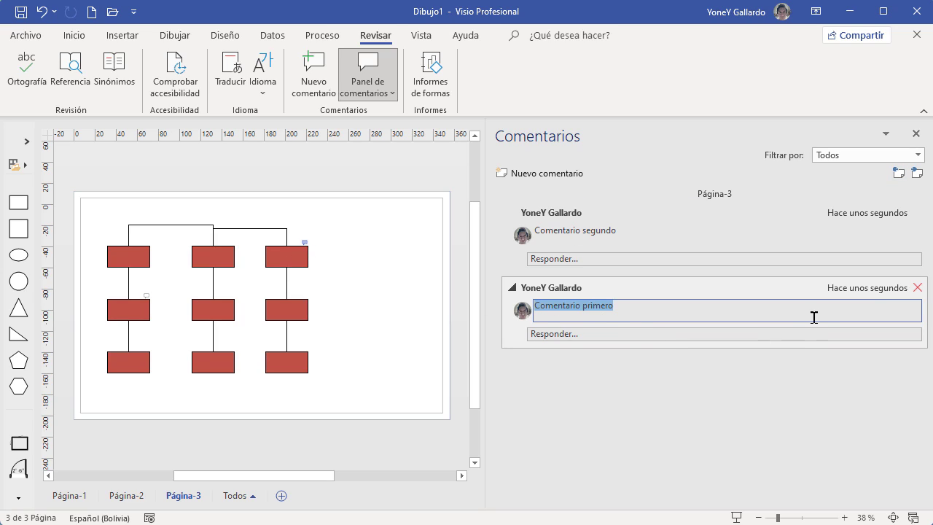
{"action": "left_click", "coordinate": [917, 287]}
{"action": "left_click", "coordinate": [918, 214]}
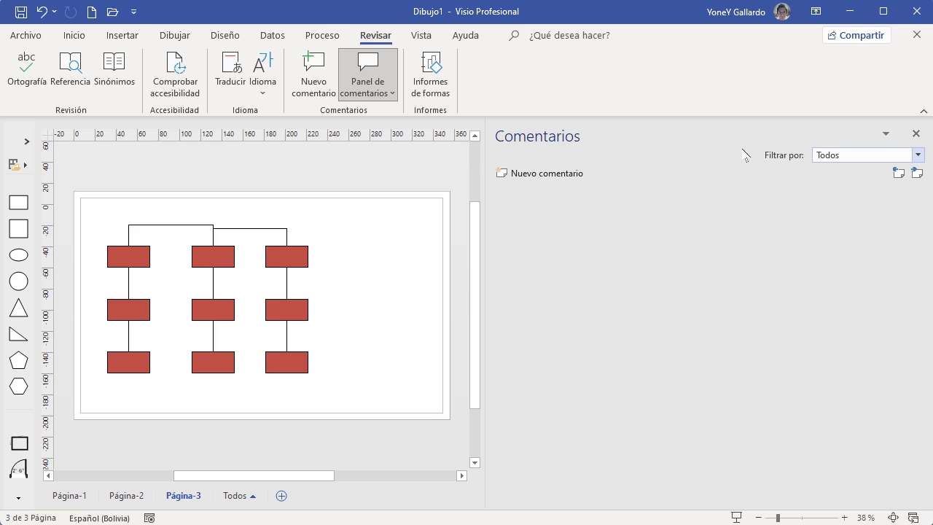
{"action": "left_click", "coordinate": [388, 93]}
{"action": "left_click", "coordinate": [375, 73]}
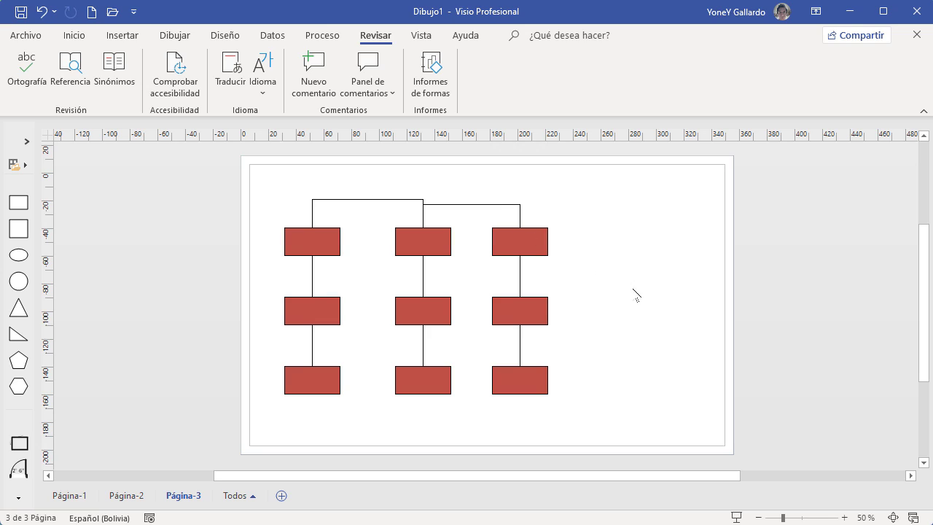
- Create a new drawing from the "Diseño de oficinas" template
{"action": "left_click", "coordinate": [74, 35]}
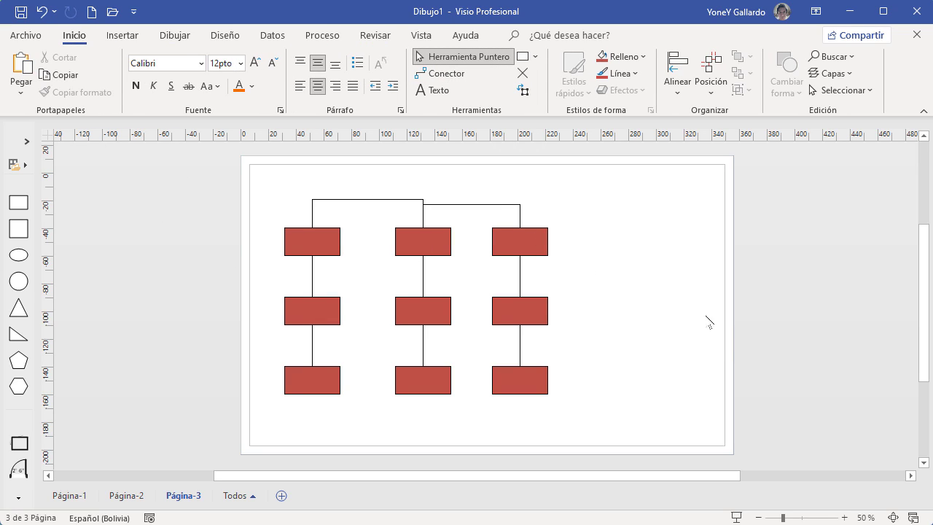
{"action": "left_click", "coordinate": [27, 34]}
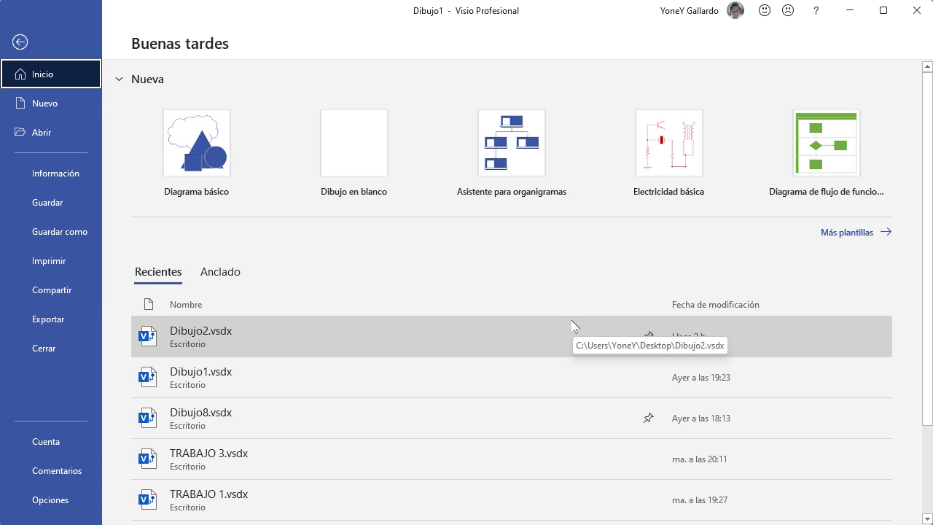
{"action": "left_click", "coordinate": [66, 110]}
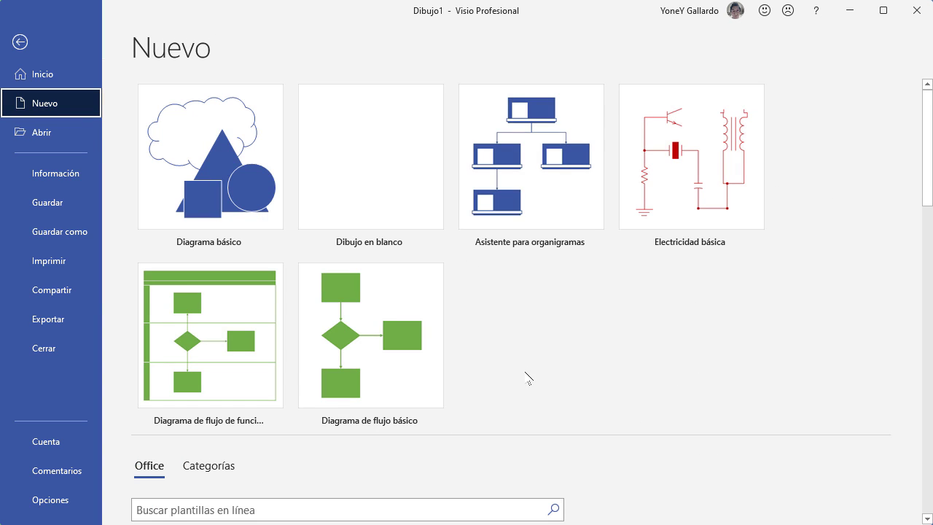
{"action": "scroll", "coordinate": [524, 375], "scroll_direction": "down", "scroll_amount": 5}
{"action": "scroll", "coordinate": [517, 374], "scroll_direction": "down", "scroll_amount": 3}
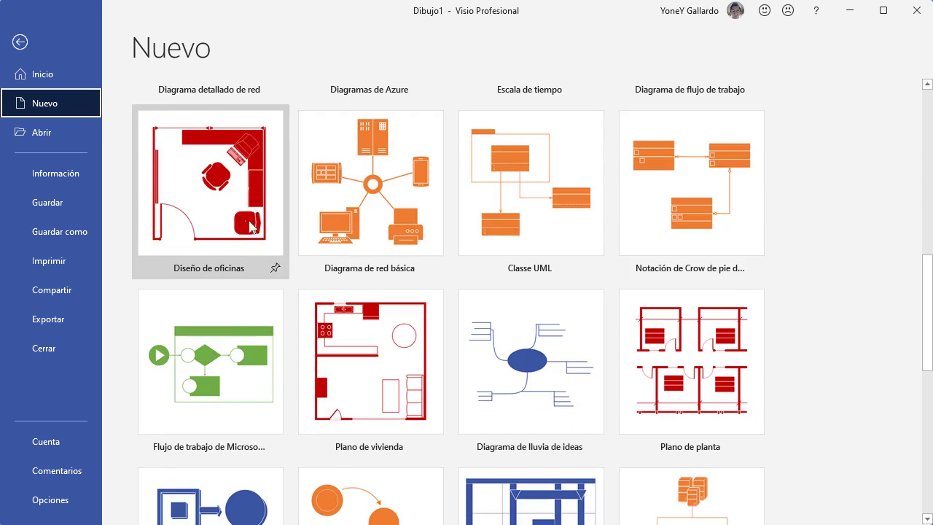
{"action": "left_click", "coordinate": [212, 268]}
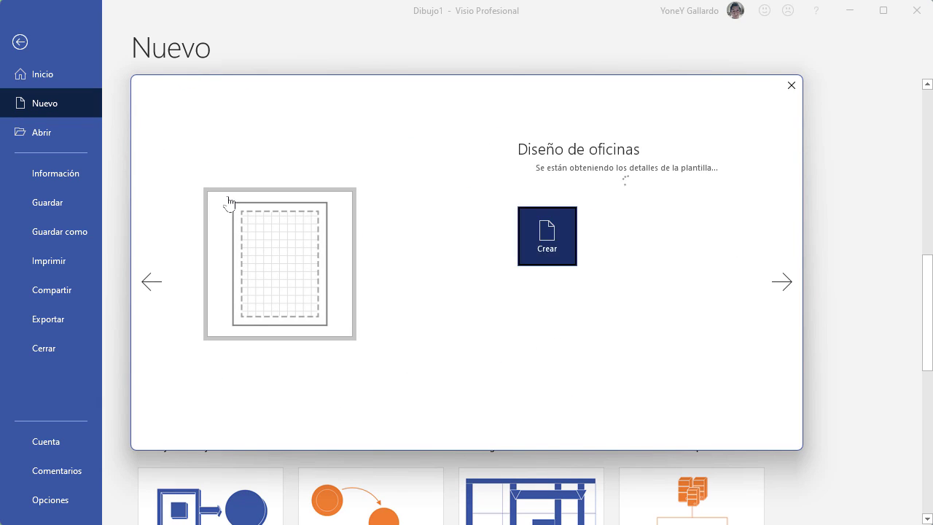
{"action": "left_click", "coordinate": [556, 304]}
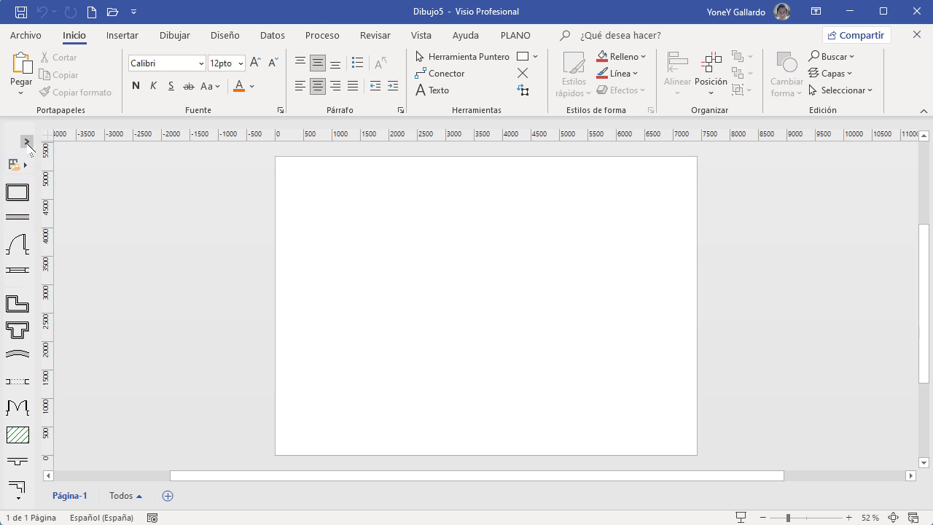
- Place a 3000 × 2500 mm room in the page's upper-left area and add a 900 mm door to its right wall
{"action": "scroll", "coordinate": [119, 354], "scroll_direction": "down", "scroll_amount": 2}
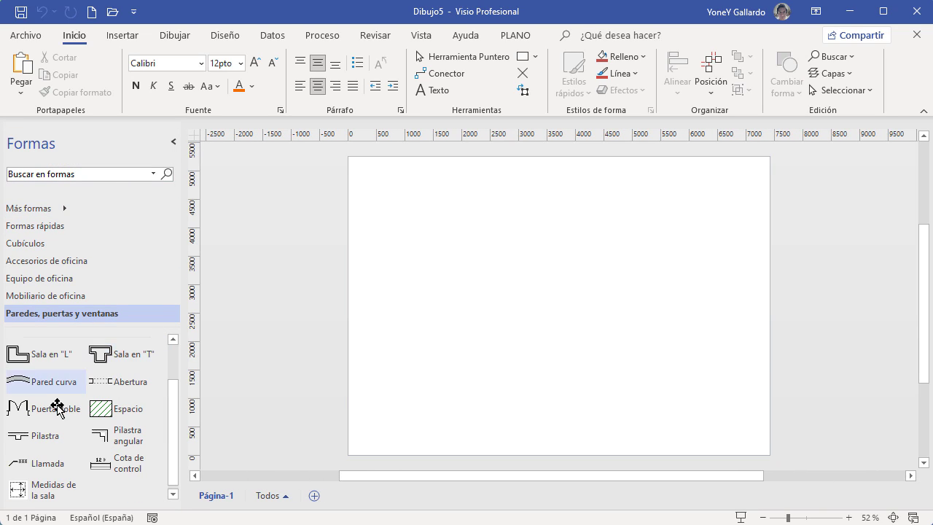
{"action": "scroll", "coordinate": [73, 386], "scroll_direction": "up", "scroll_amount": 2}
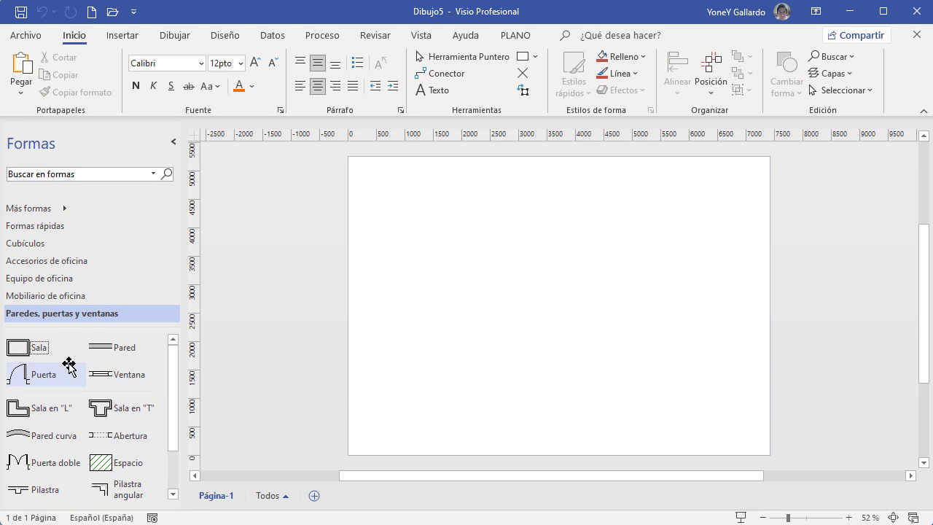
{"action": "mouse_move", "coordinate": [38, 353]}
{"action": "left_mouse_down"}
{"action": "mouse_move", "coordinate": [430, 247]}
{"action": "mouse_move", "coordinate": [459, 252]}
{"action": "left_mouse_up"}
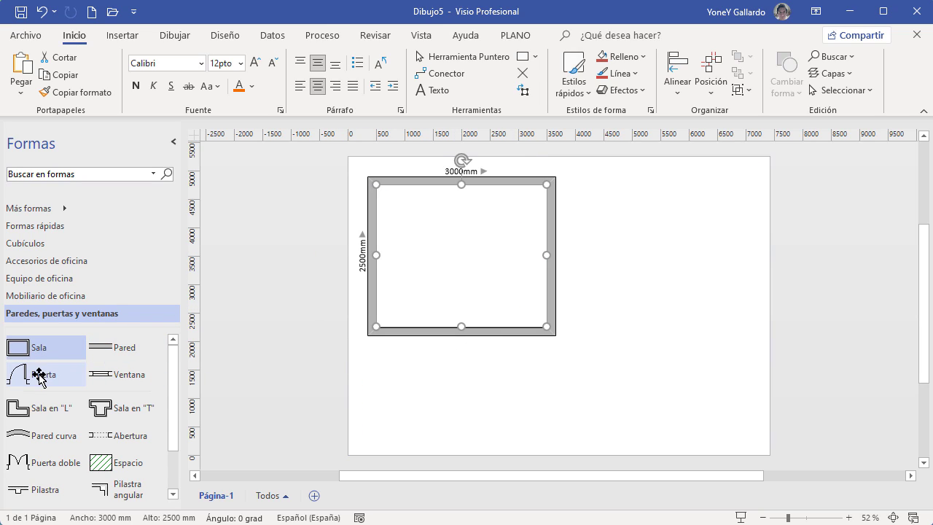
{"action": "left_click_drag", "start_coordinate": [68, 375], "coordinate": [528, 252]}
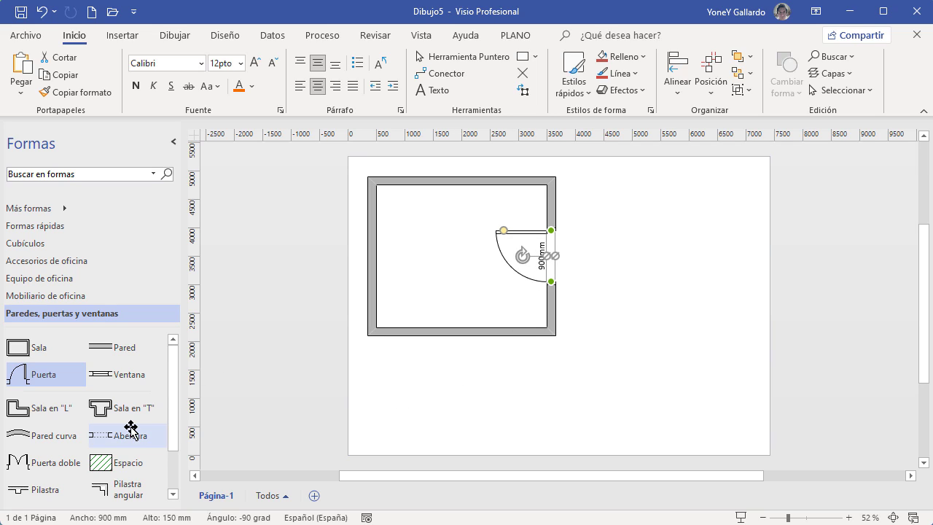
- Place a "Mesa" from the office furniture shapes upright near the room's left wall
{"action": "scroll", "coordinate": [129, 427], "scroll_direction": "down", "scroll_amount": 2}
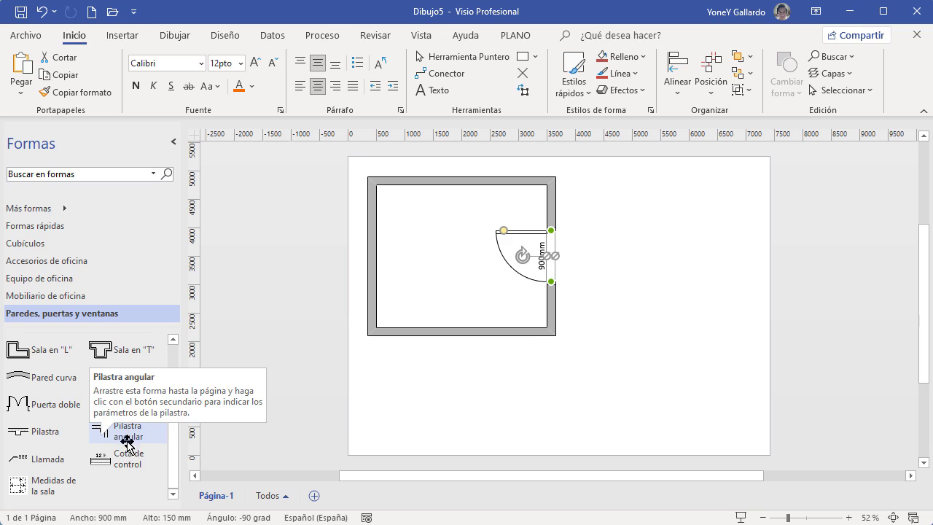
{"action": "left_click", "coordinate": [70, 300]}
{"action": "mouse_move", "coordinate": [56, 354]}
{"action": "left_mouse_down"}
{"action": "mouse_move", "coordinate": [405, 261]}
{"action": "mouse_move", "coordinate": [423, 249]}
{"action": "mouse_move", "coordinate": [411, 239]}
{"action": "mouse_move", "coordinate": [414, 247]}
{"action": "left_mouse_up"}
- Enlarge the room toward the right and bottom to about 6410 × 4146 mm
{"action": "left_click", "coordinate": [549, 329]}
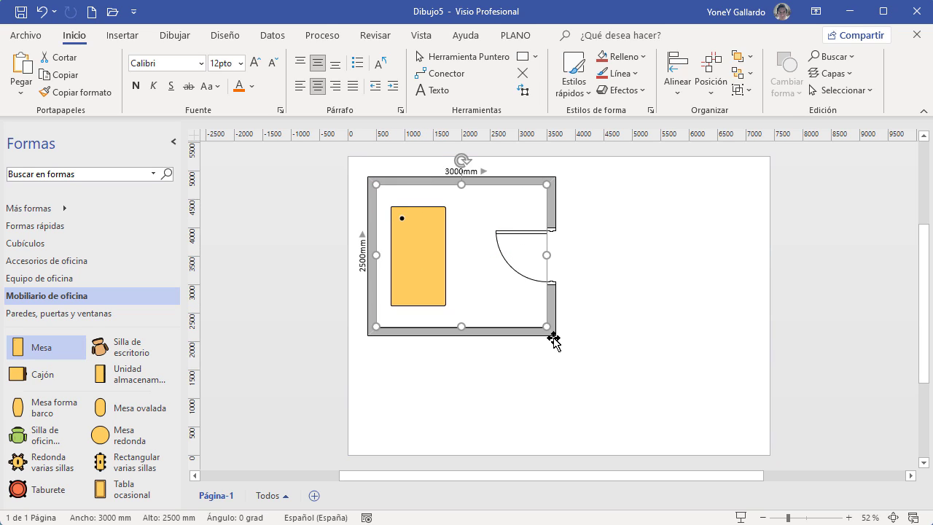
{"action": "left_click_drag", "start_coordinate": [547, 329], "coordinate": [659, 422]}
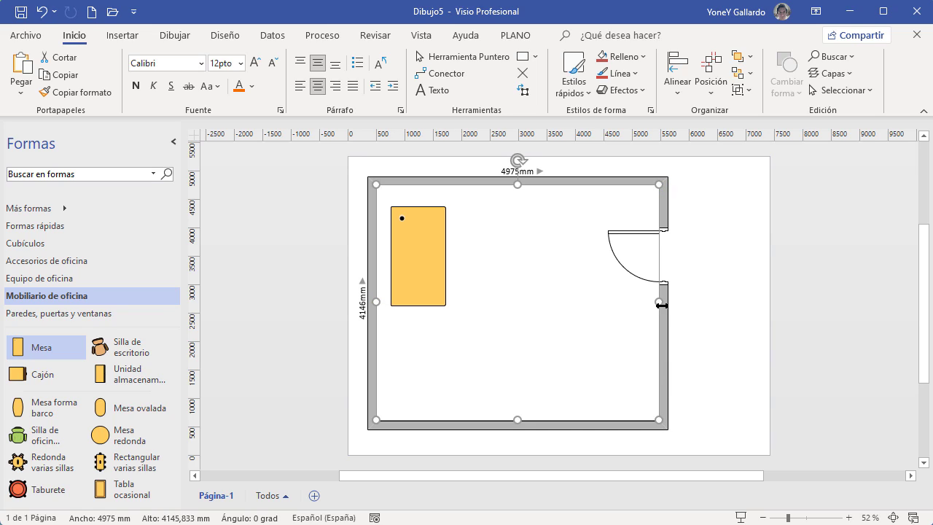
{"action": "left_click_drag", "start_coordinate": [673, 300], "coordinate": [753, 301]}
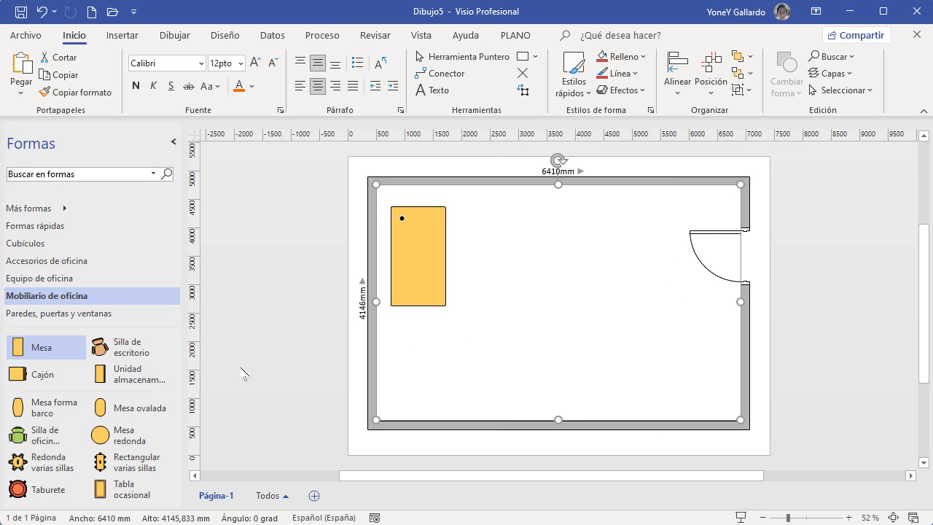
- Add a "Silla de escritorio" at the table's right side and a "Cajón" in the table's lower-right corner
{"action": "left_click_drag", "start_coordinate": [133, 354], "coordinate": [461, 250]}
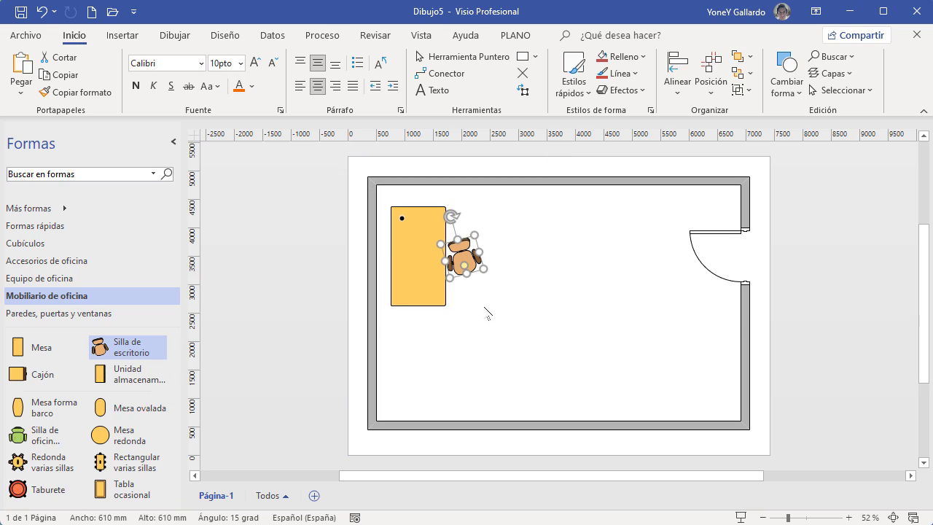
{"action": "left_click_drag", "start_coordinate": [57, 386], "coordinate": [431, 299]}
{"action": "left_click", "coordinate": [440, 347]}
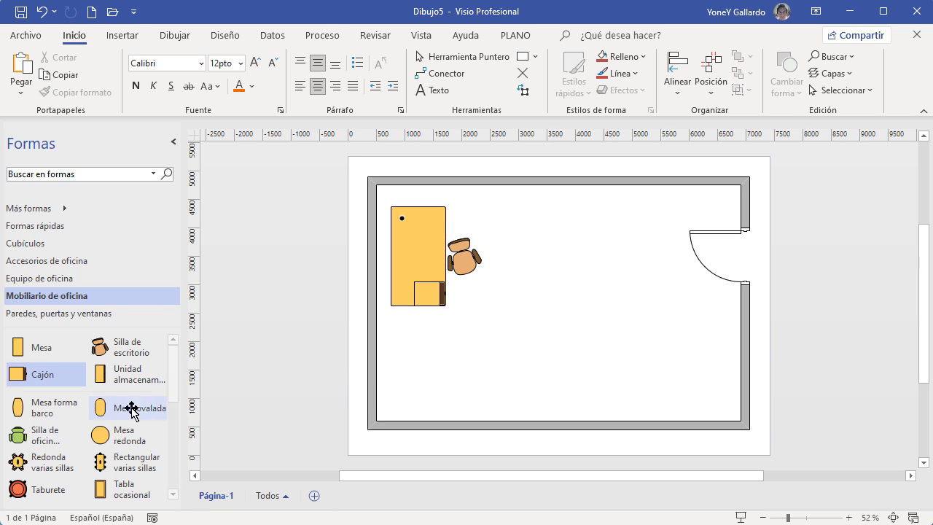
- Place a "Diván" inside the room just below the table
{"action": "scroll", "coordinate": [135, 459], "scroll_direction": "down", "scroll_amount": 2}
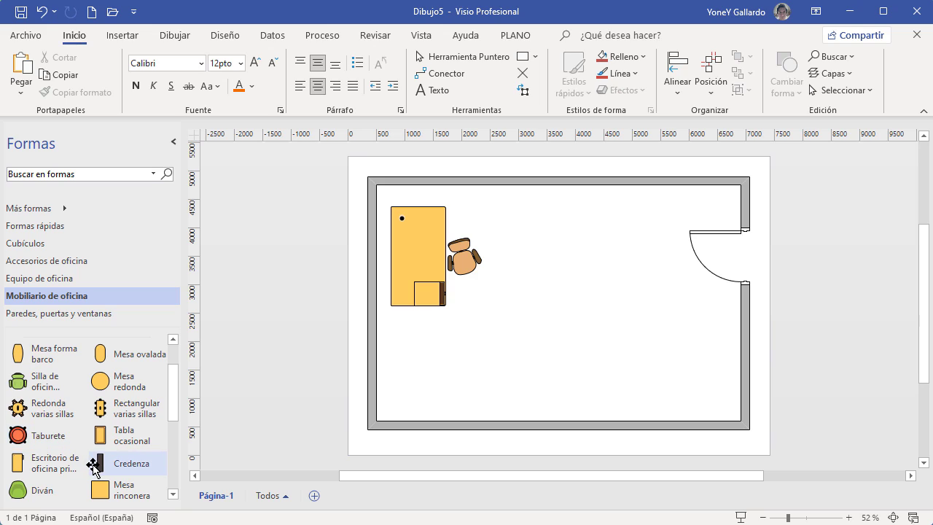
{"action": "scroll", "coordinate": [92, 465], "scroll_direction": "down", "scroll_amount": 1}
{"action": "left_click_drag", "start_coordinate": [22, 464], "coordinate": [148, 441]}
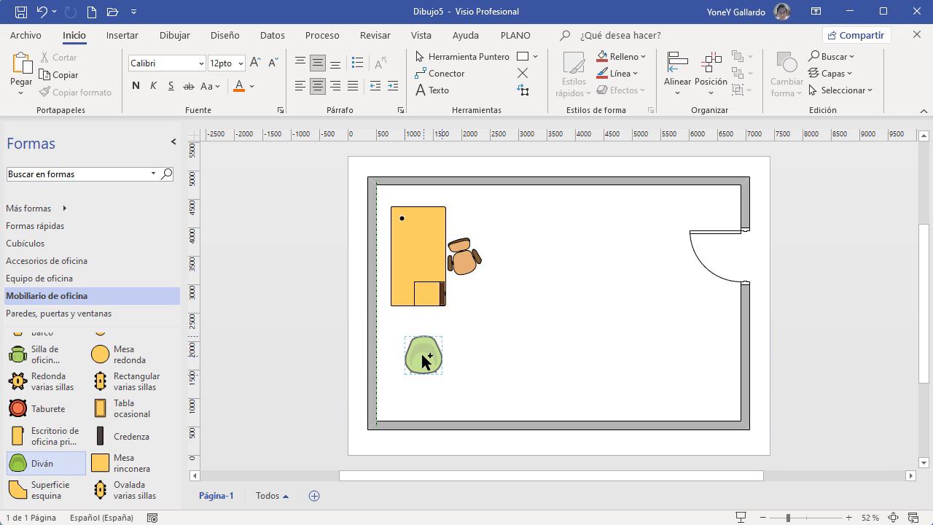
{"action": "left_click_drag", "start_coordinate": [423, 360], "coordinate": [422, 359]}
{"action": "left_click", "coordinate": [541, 343]}
- Show and widen the shape data window, and examine the data fields of the table, the desk chair and the divan
{"action": "left_click", "coordinate": [446, 263]}
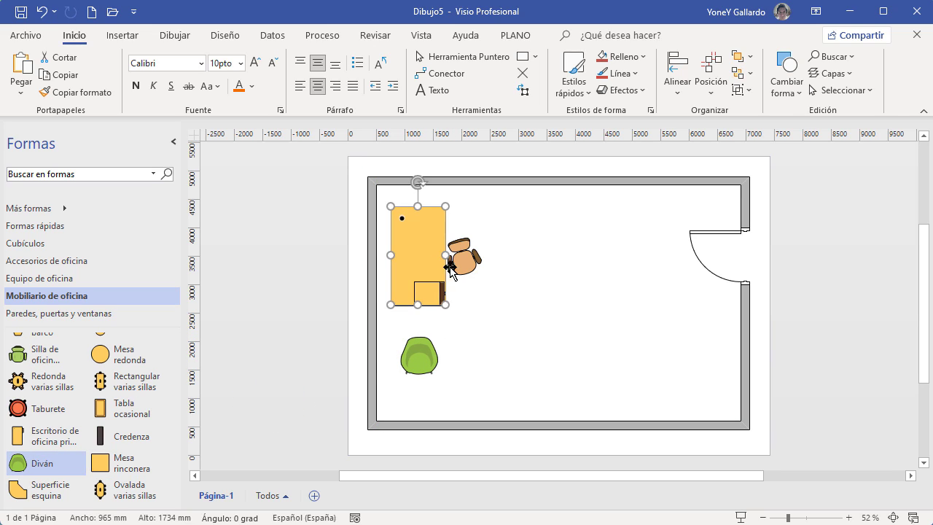
{"action": "left_click", "coordinate": [273, 35]}
{"action": "left_click", "coordinate": [629, 56]}
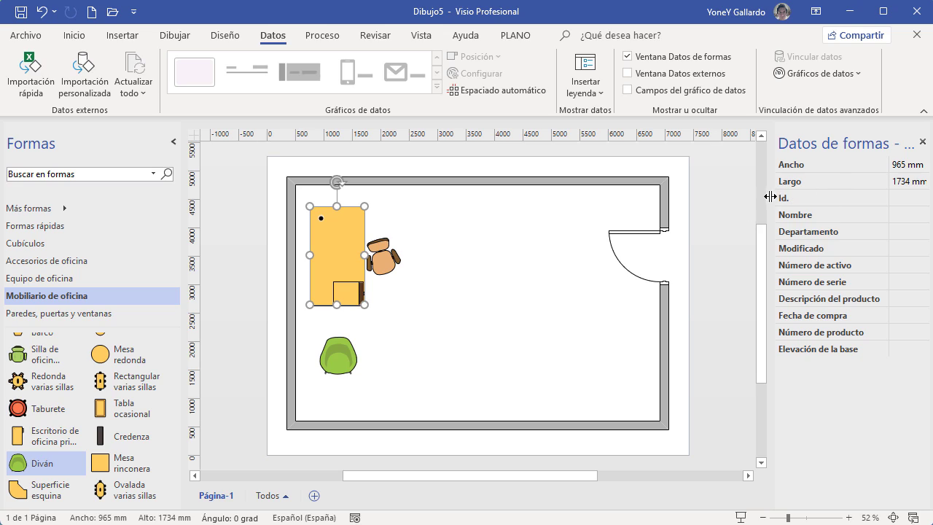
{"action": "left_click_drag", "start_coordinate": [770, 195], "coordinate": [728, 195]}
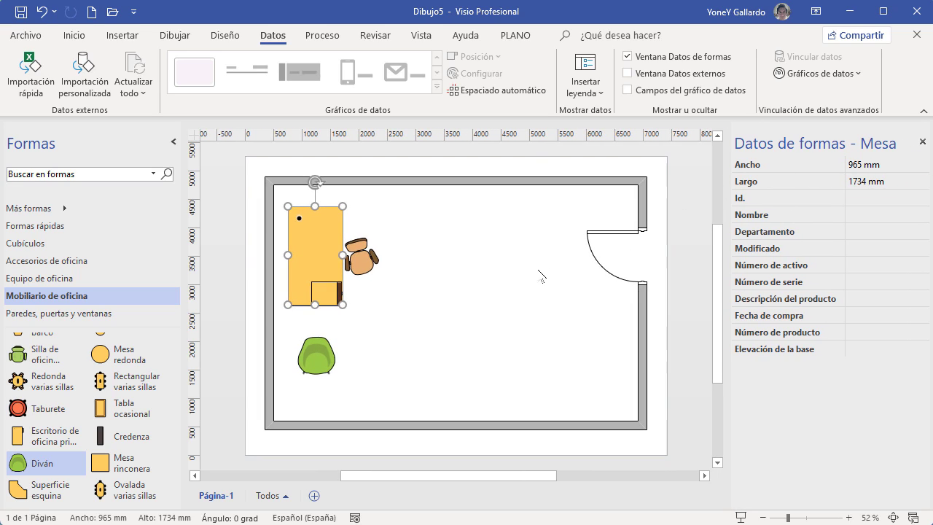
{"action": "left_click", "coordinate": [363, 264]}
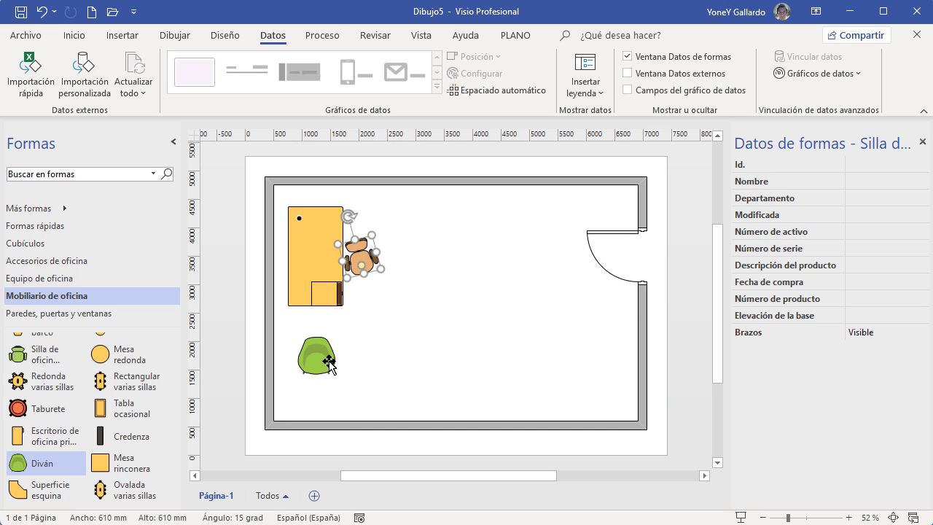
{"action": "left_click", "coordinate": [329, 362]}
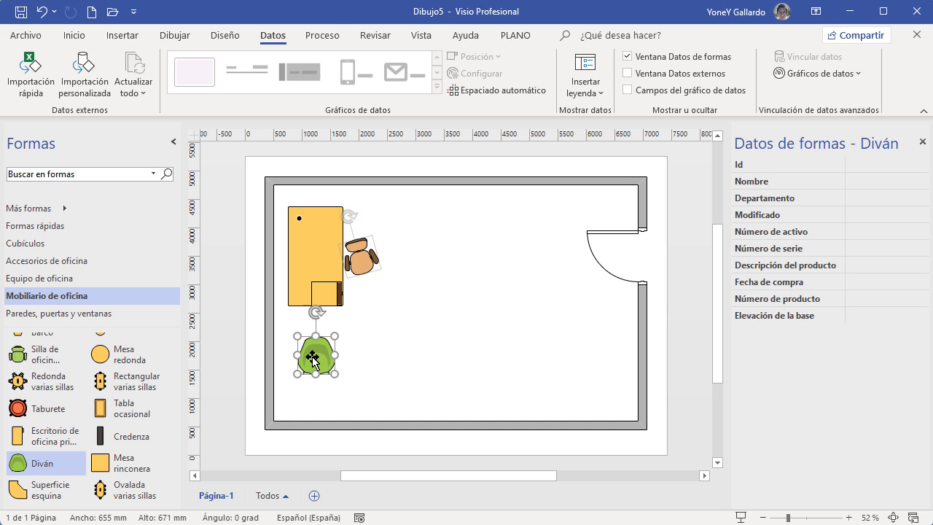
{"action": "left_click", "coordinate": [498, 379]}
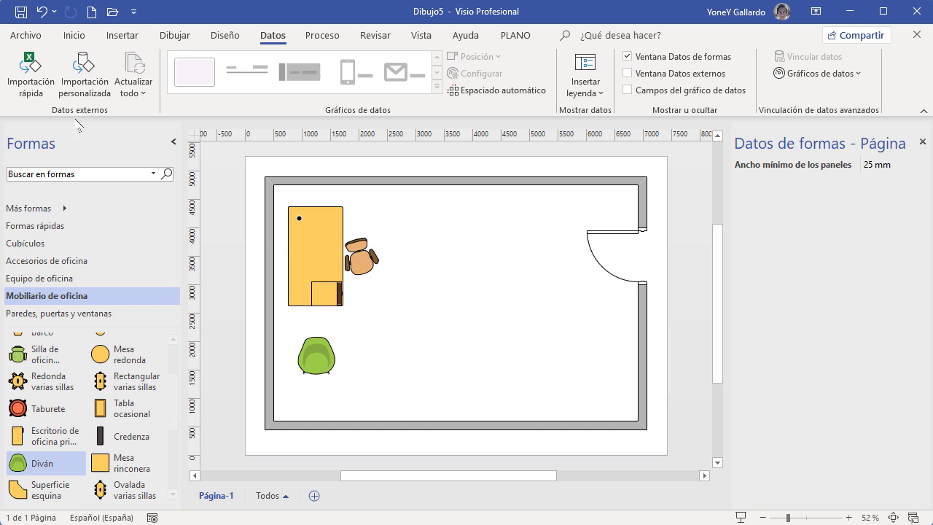
- Export the floor plan as the AutoCAD drawing Dibujo5.dwg to the Escritorio folder
{"action": "left_click", "coordinate": [25, 35]}
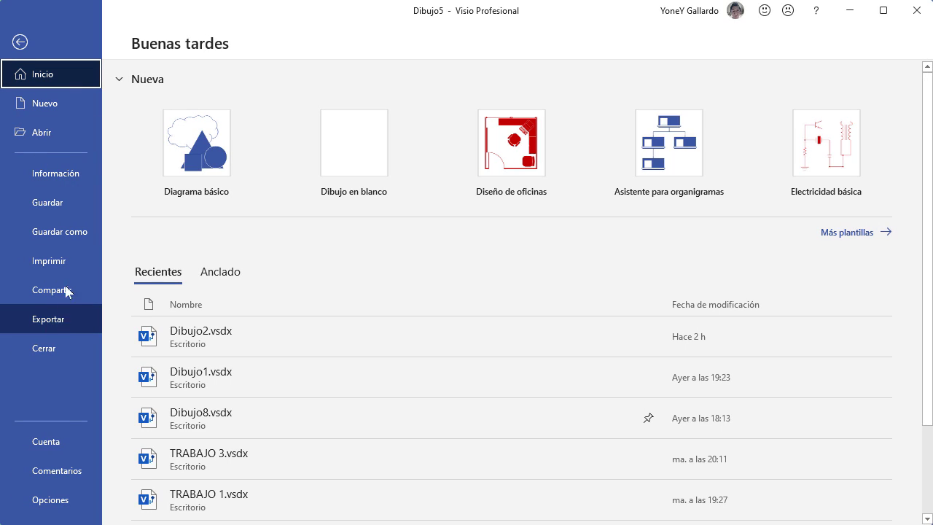
{"action": "left_click", "coordinate": [56, 317]}
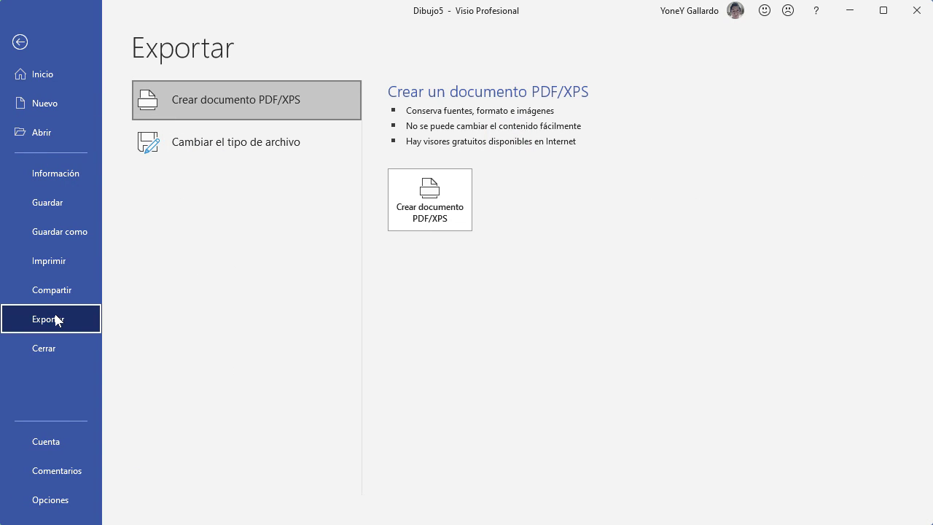
{"action": "left_click", "coordinate": [180, 159]}
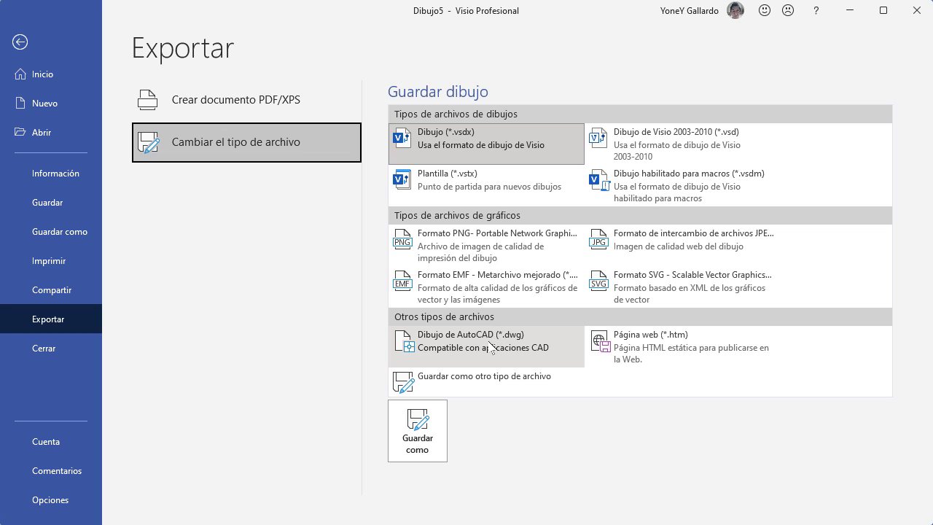
{"action": "left_click", "coordinate": [490, 345]}
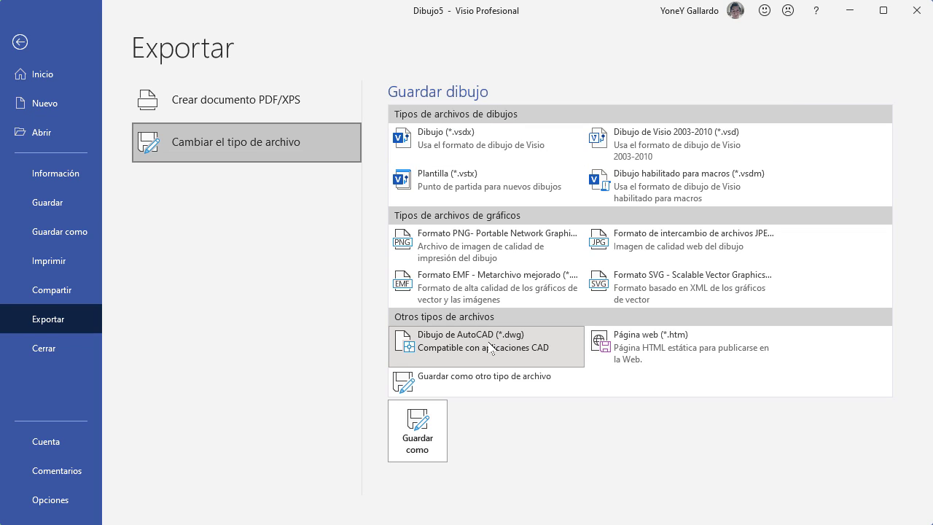
{"action": "left_click", "coordinate": [417, 432]}
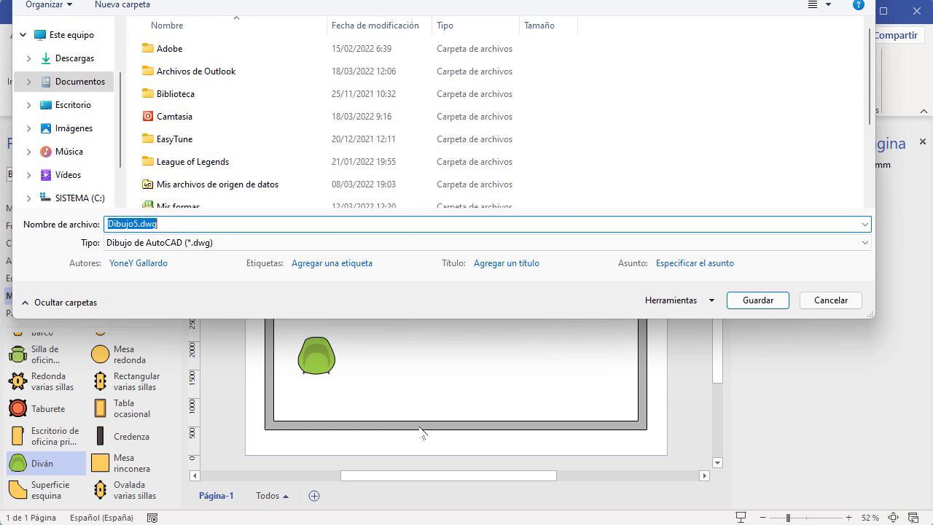
{"action": "left_click", "coordinate": [69, 109]}
{"action": "left_click", "coordinate": [758, 299]}
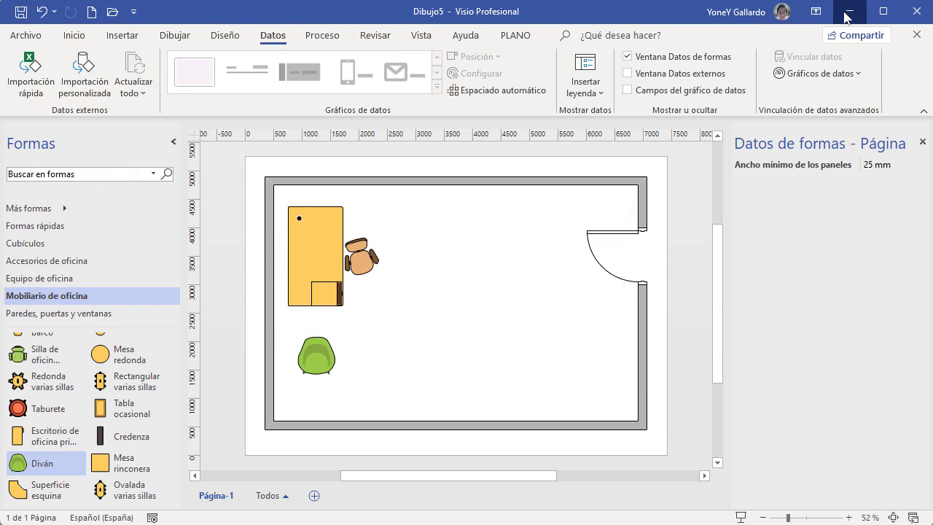
- Minimize the drawing window and reposition the exported Dibujo5.dwg file on the desktop
{"action": "left_click", "coordinate": [848, 12]}
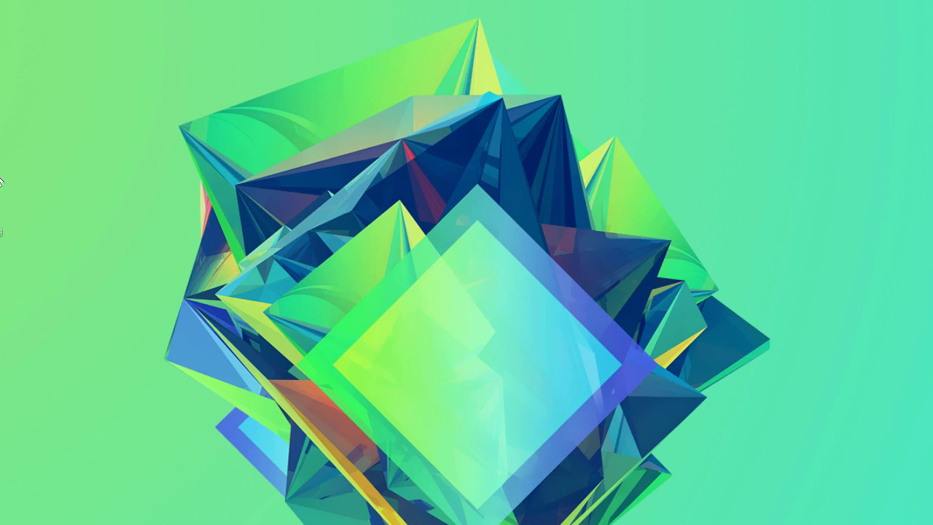
{"action": "left_click_drag", "start_coordinate": [195, 178], "coordinate": [108, 118]}
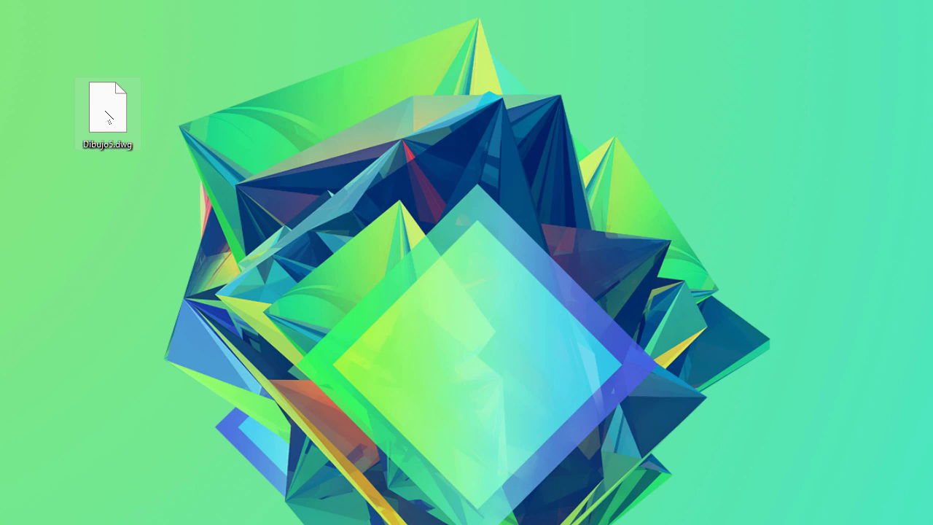